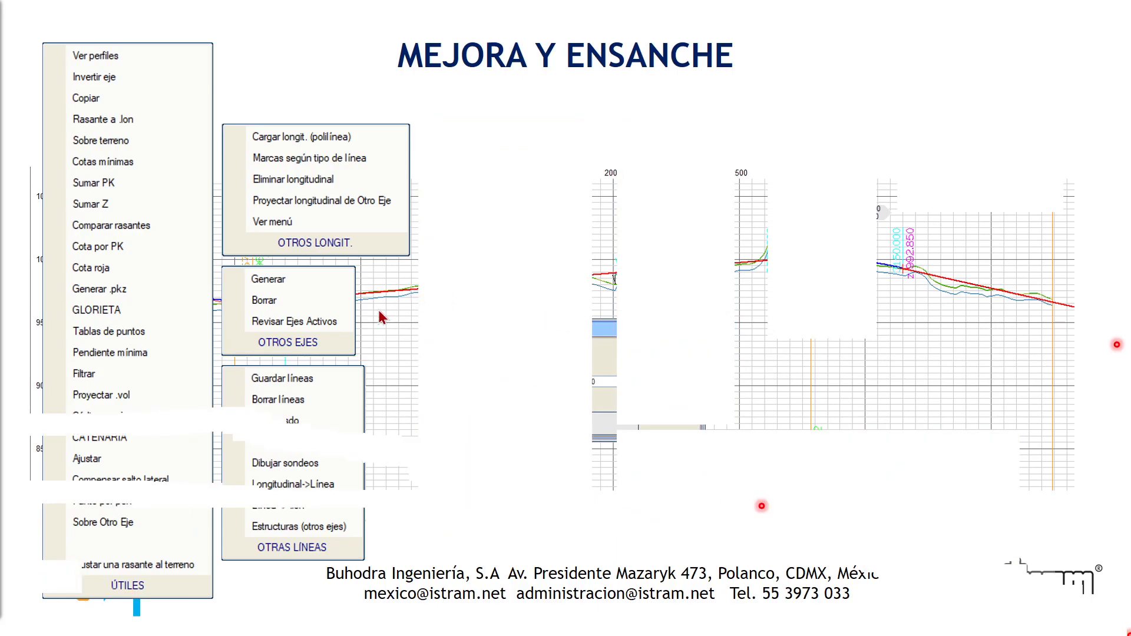
Switch to Istram and start a session in the working folder "3.4.- Mejora y Ensanche".
click(567, 357)
key(alt+Tab)
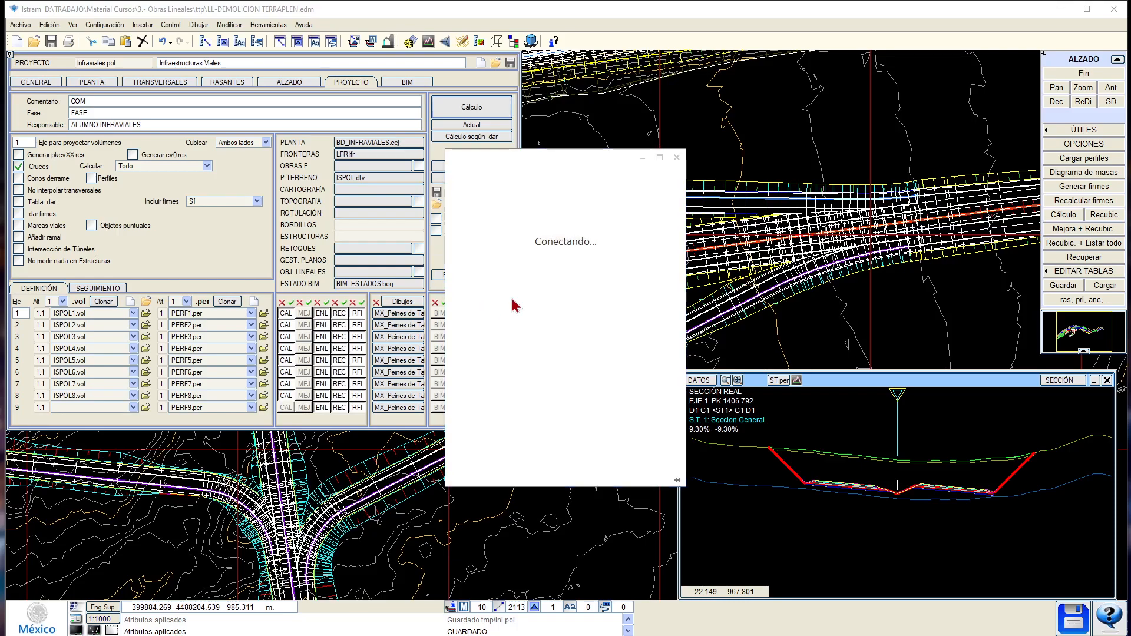
click(676, 157)
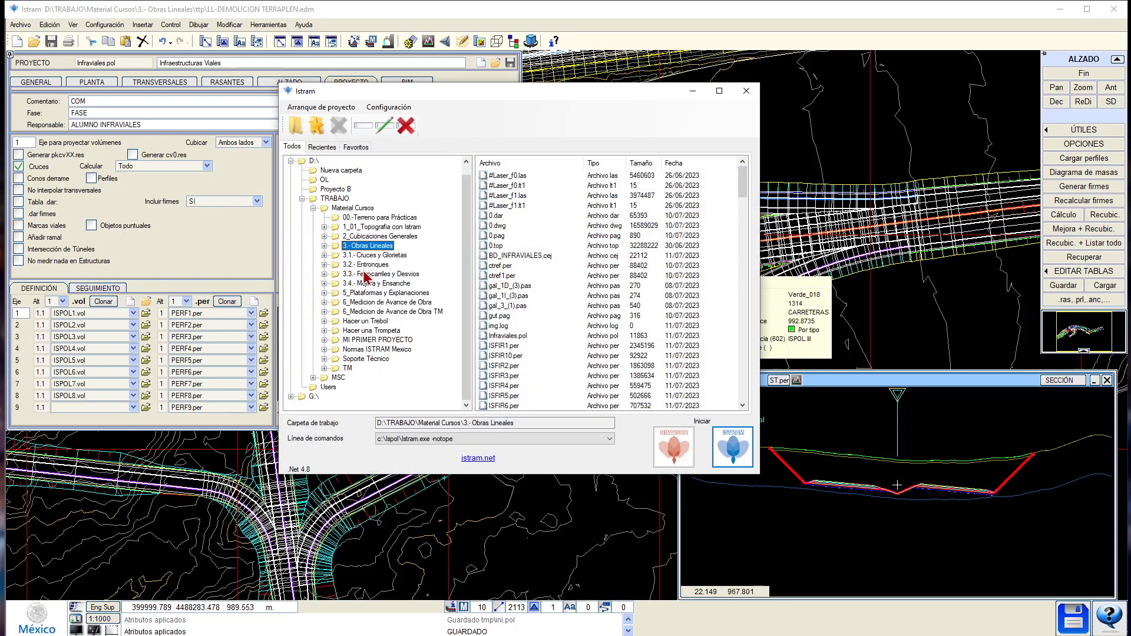
double_click(376, 283)
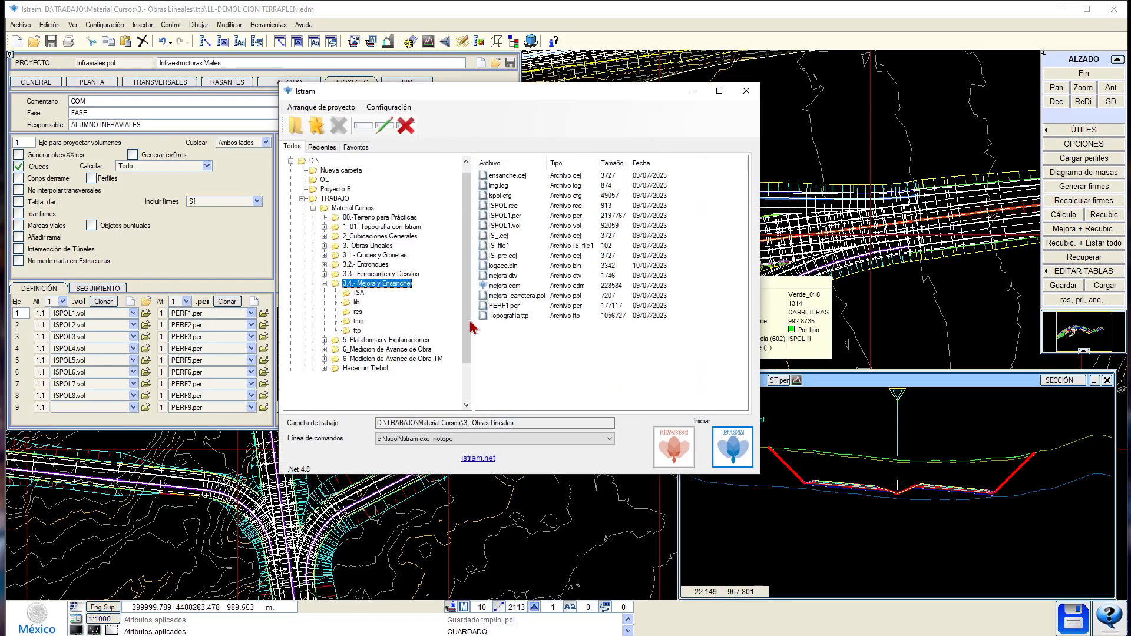
click(733, 448)
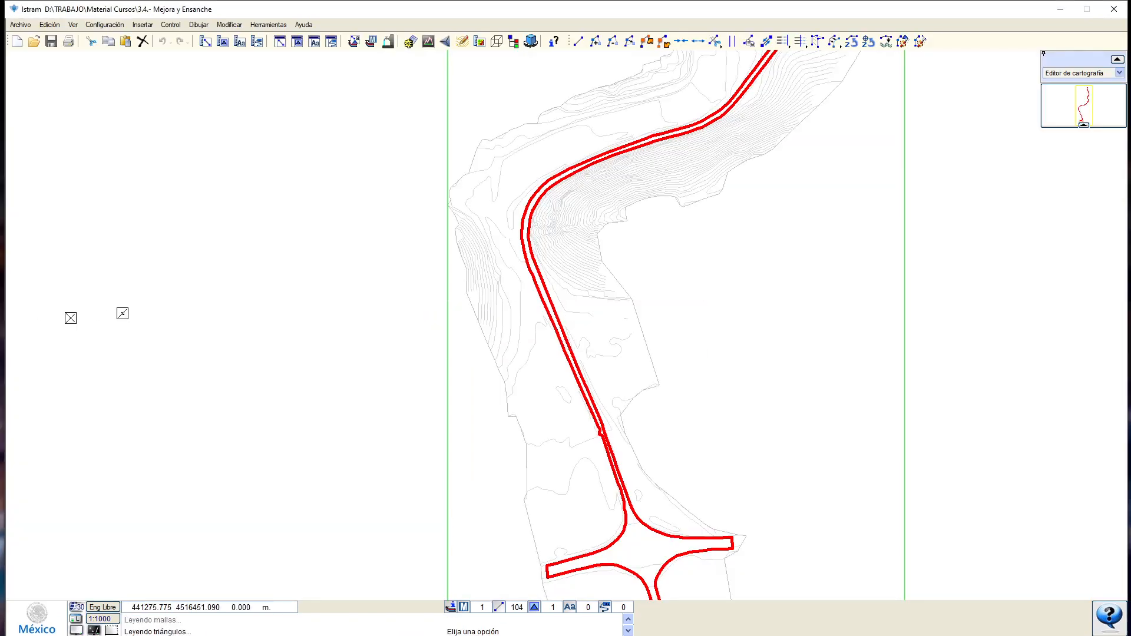
Load the map file mejora from the "3.4.- Mejora y Ensanche" folder.
scroll(711, 226, up, 4)
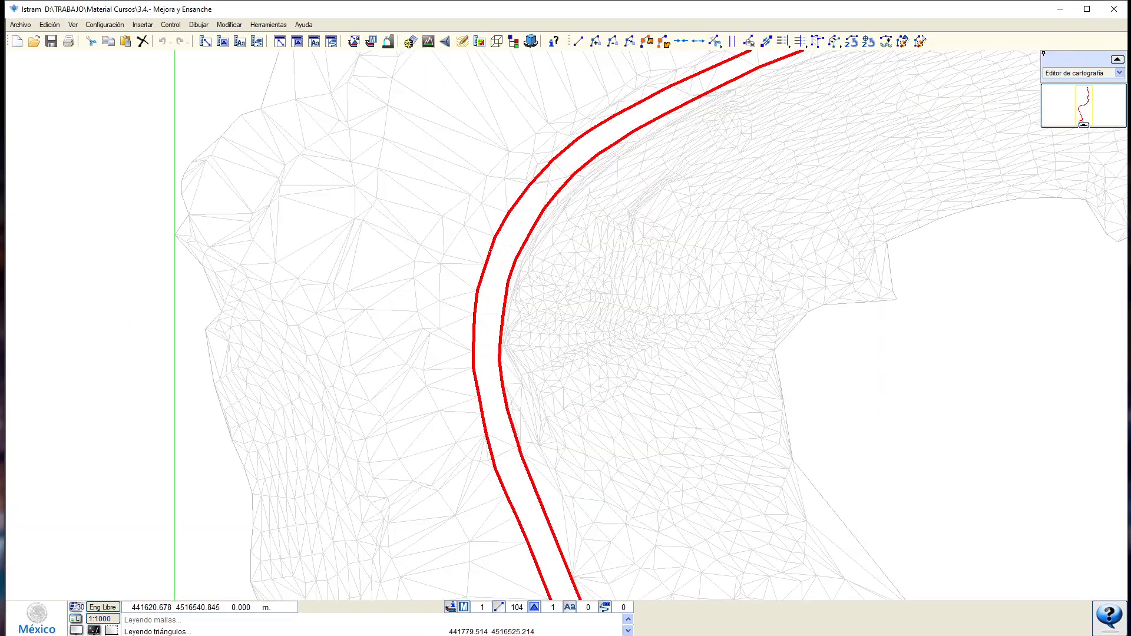
click(171, 24)
click(182, 41)
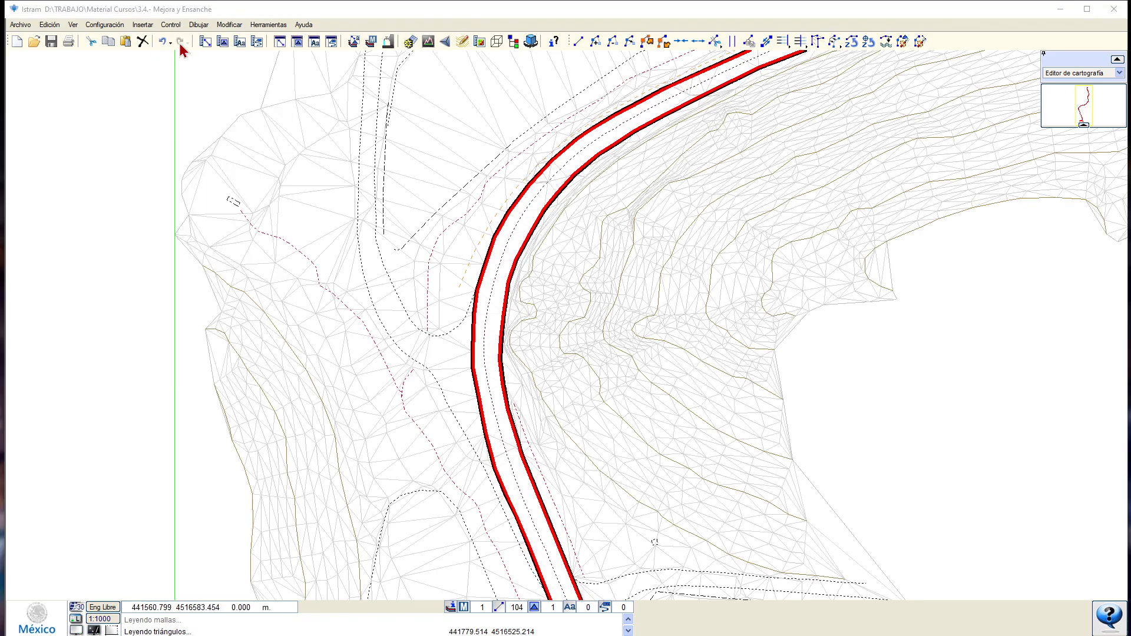
click(143, 24)
click(164, 40)
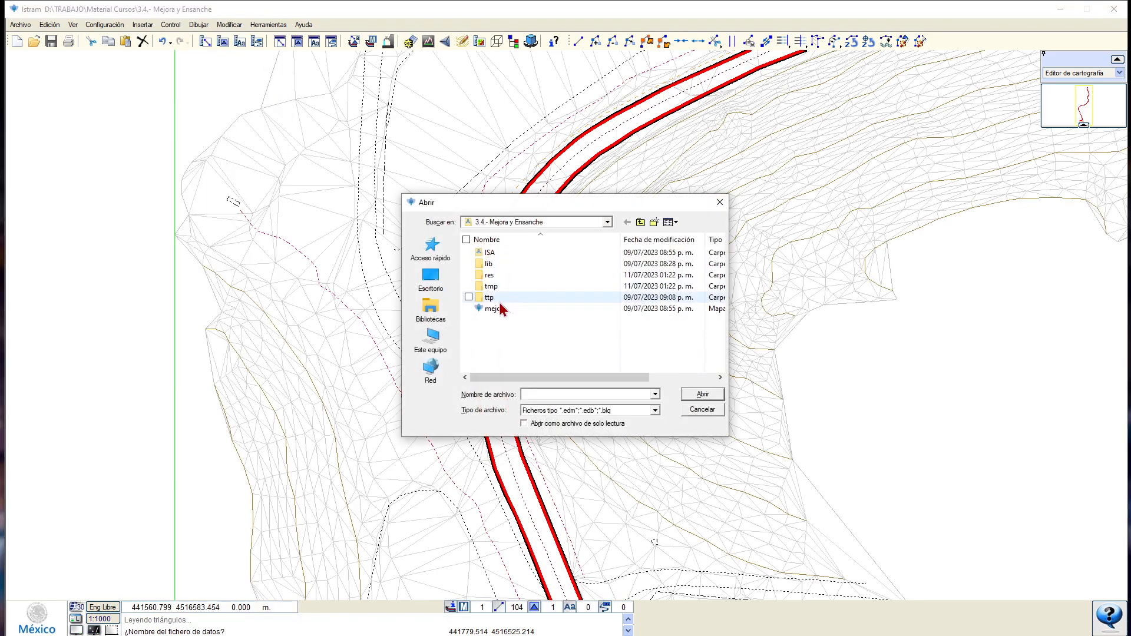
double_click(498, 306)
click(549, 353)
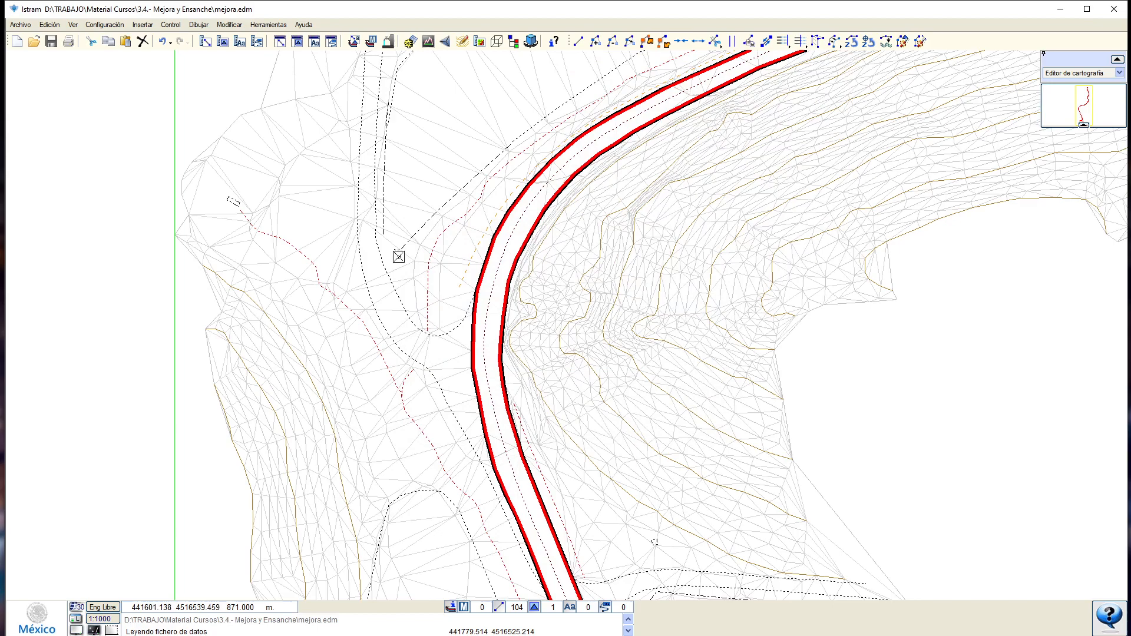
Load the mejora map file again.
scroll(399, 257, down, 2)
key(Return)
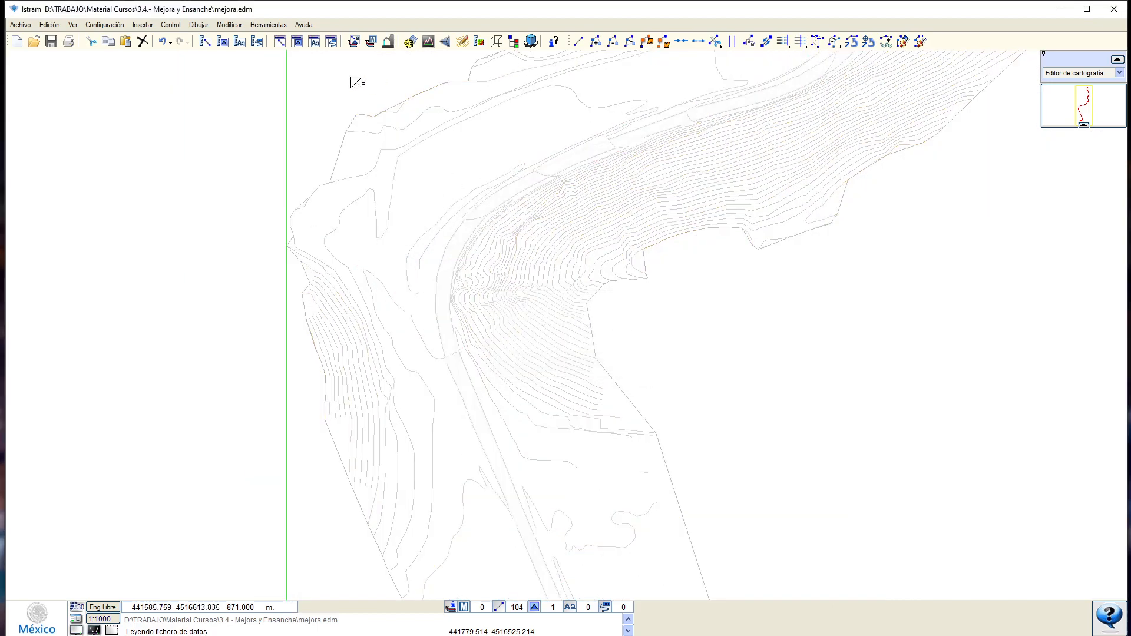
click(154, 26)
click(164, 40)
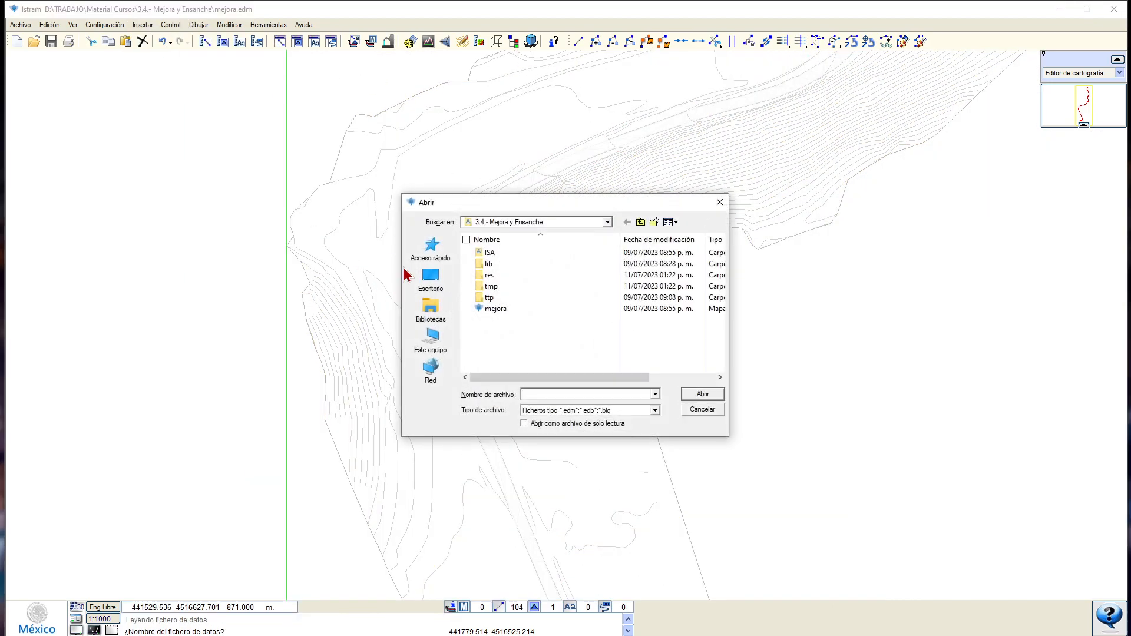
double_click(498, 309)
click(539, 352)
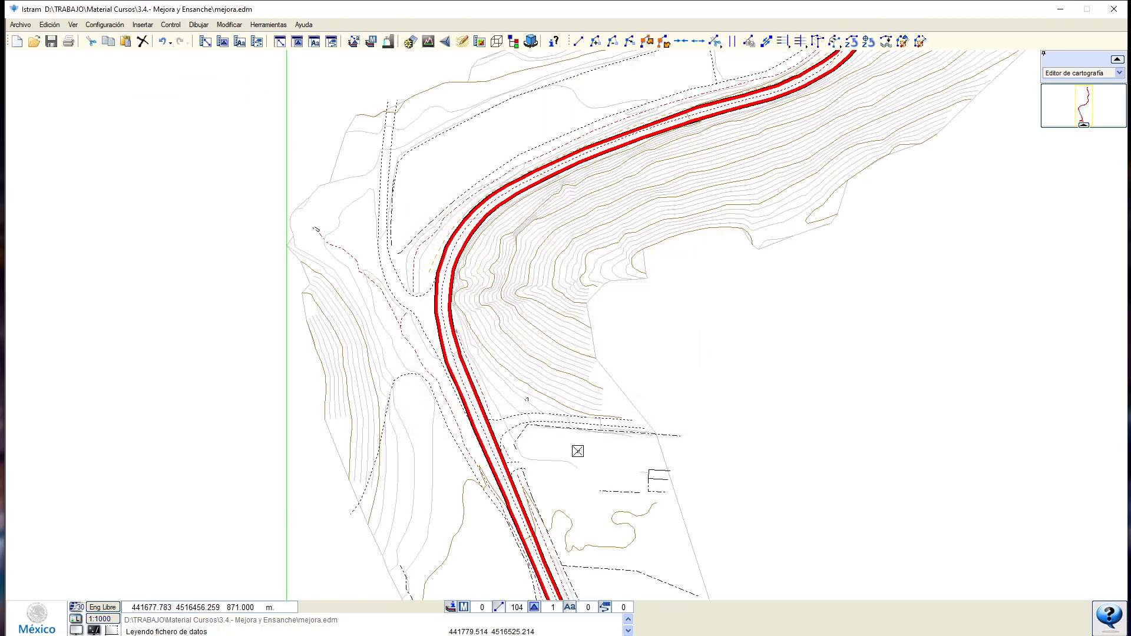
Inspect the line properties of the red road margin and the adjacent black line on the outer side of the curve.
scroll(337, 272, up, 5)
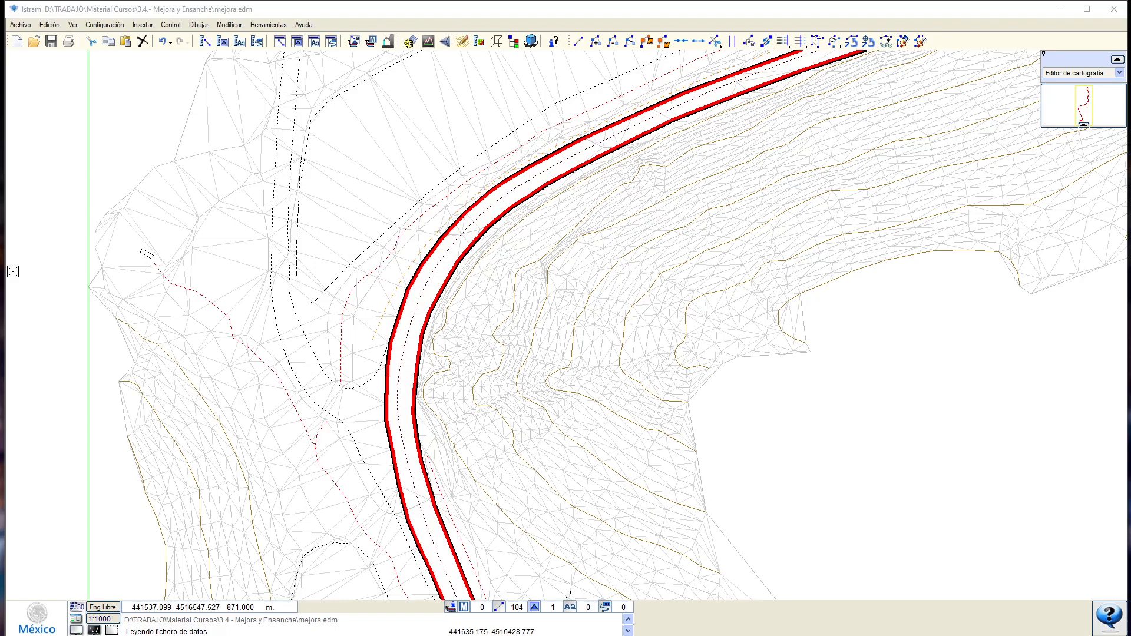
scroll(465, 206, up, 2)
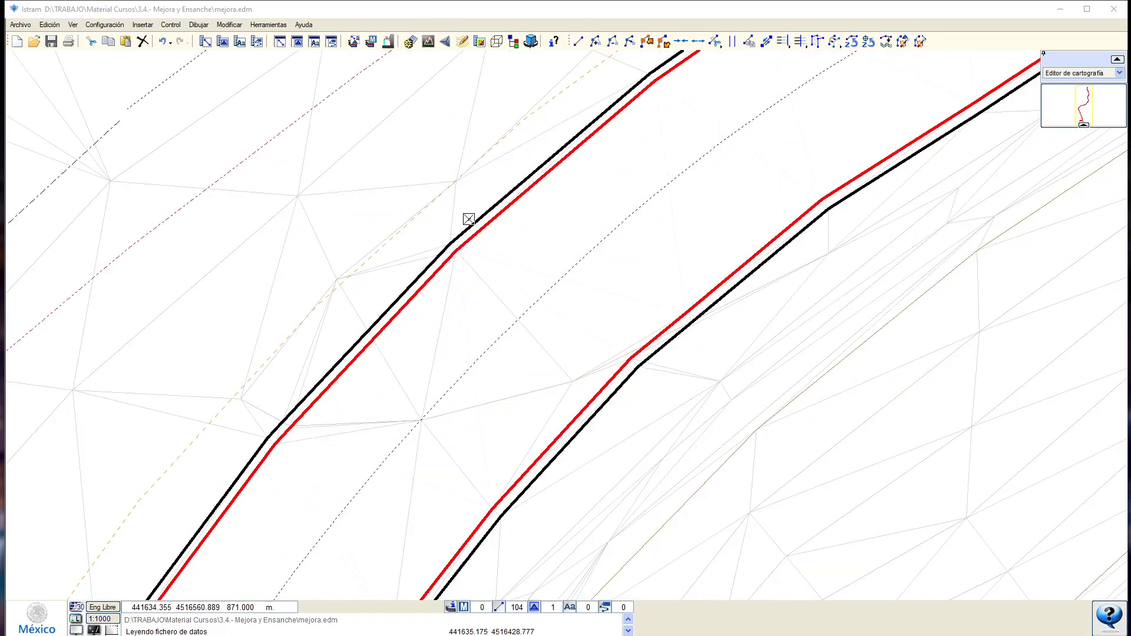
scroll(468, 219, up, 2)
click(478, 277)
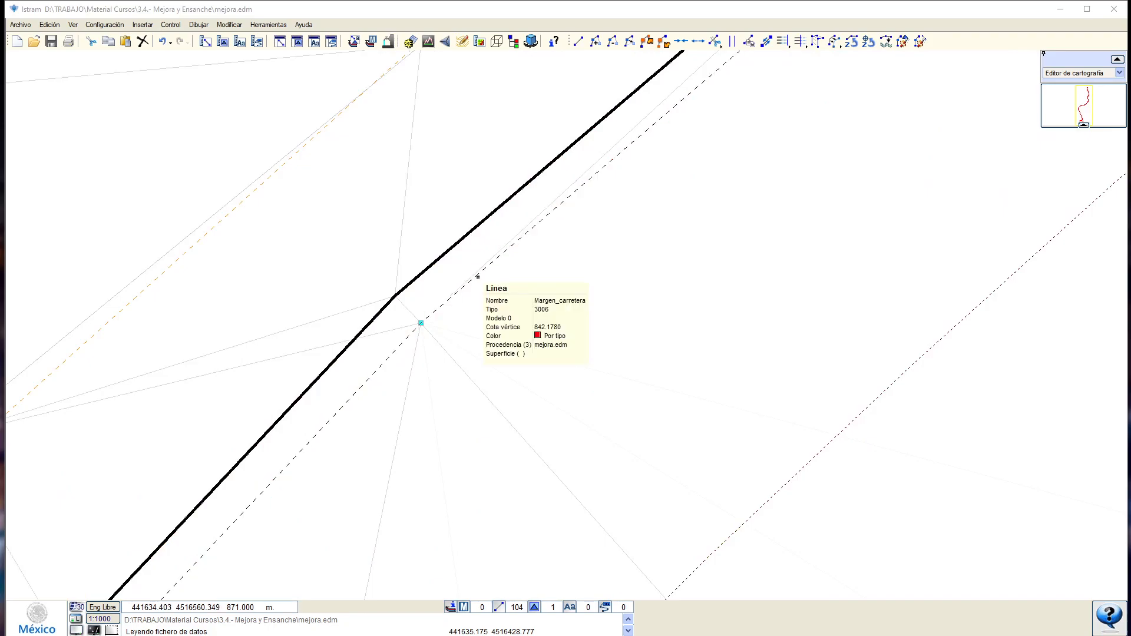
key(Escape)
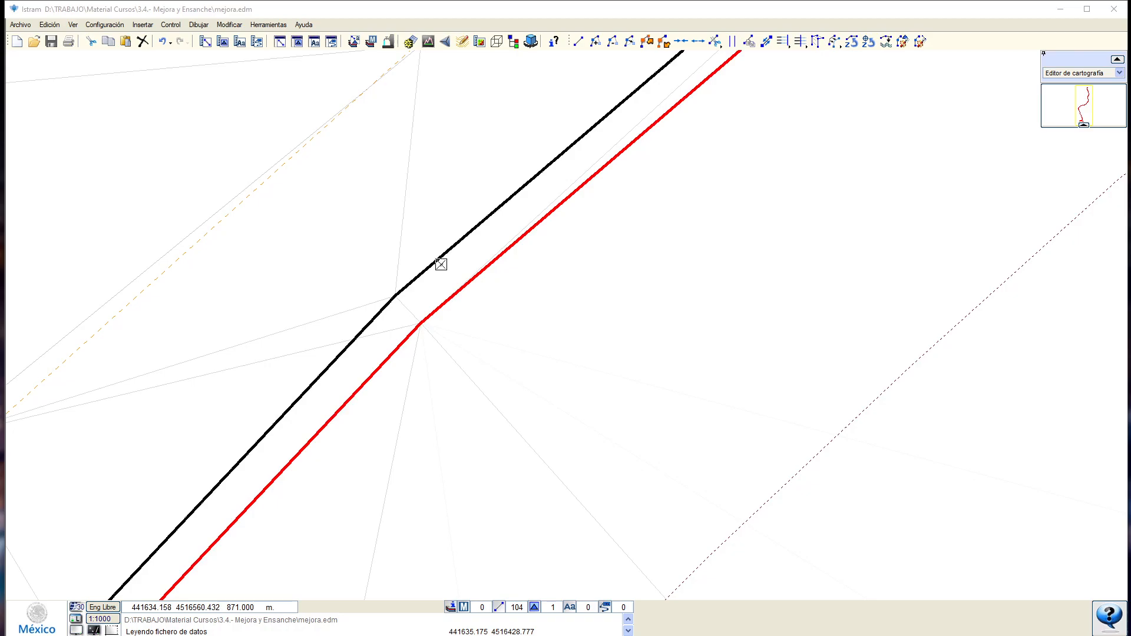
click(440, 264)
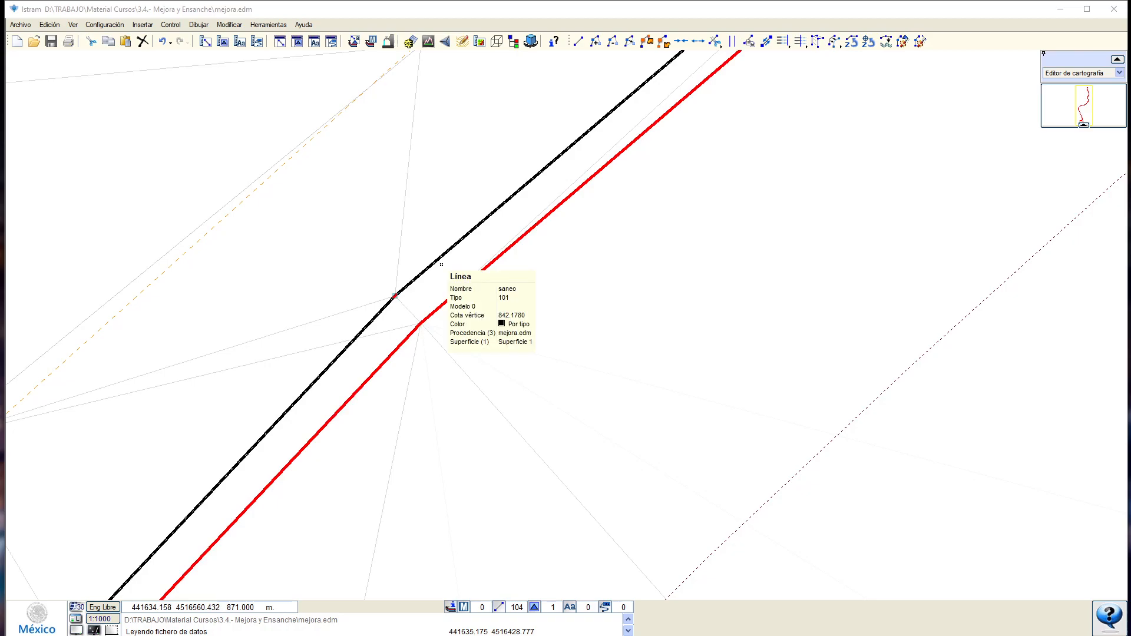
key(Escape)
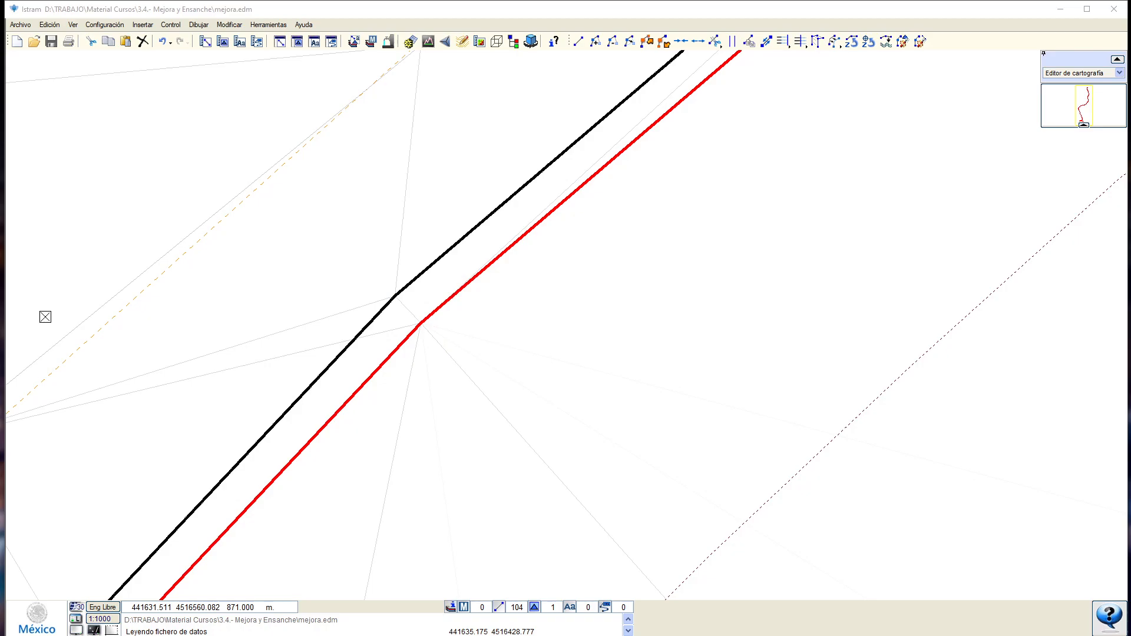
Examine the gap between the black saneo line and the red road margin line along the curve.
scroll(379, 374, down, 3)
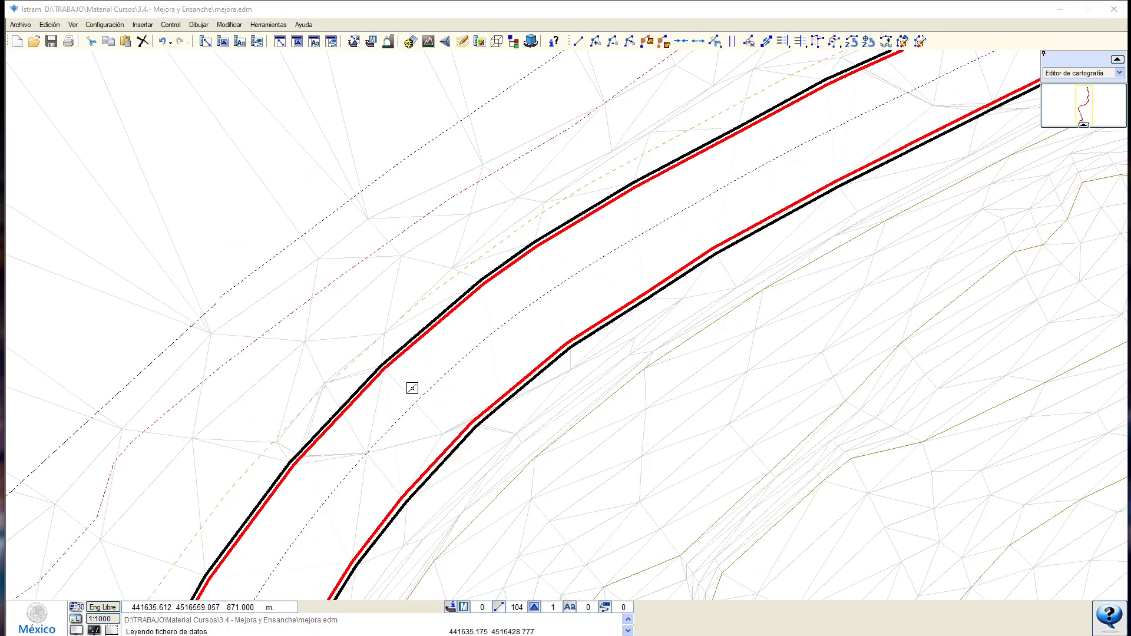
scroll(412, 387, up, 2)
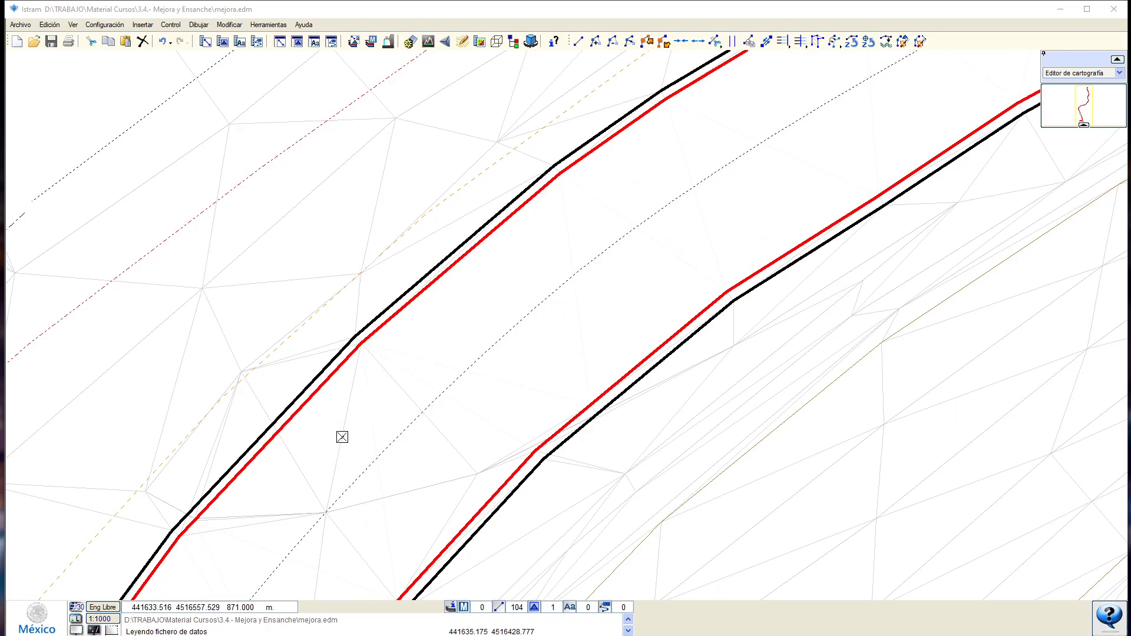
scroll(284, 416, up, 3)
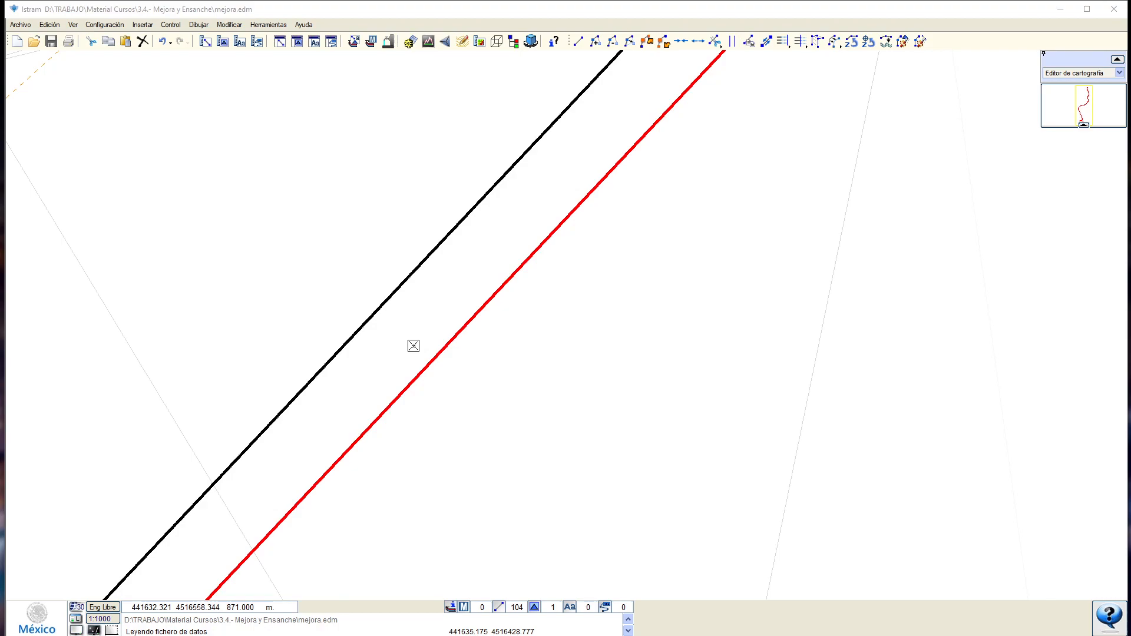
scroll(361, 373, down, 2)
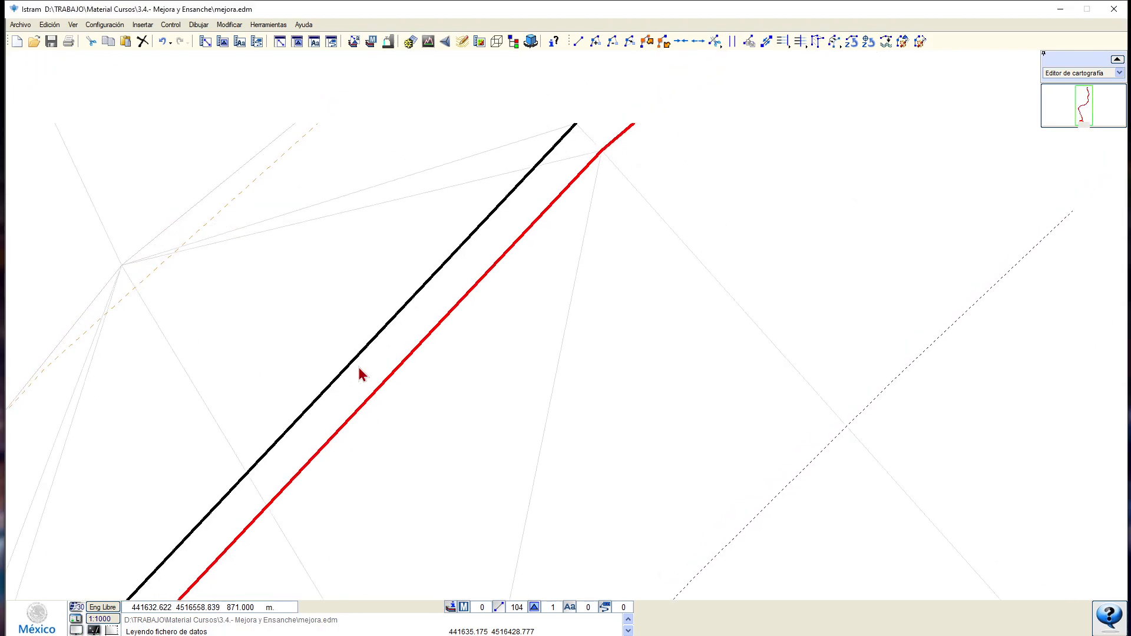
middle_drag(360, 367, 256, 476)
middle_drag(426, 280, 154, 494)
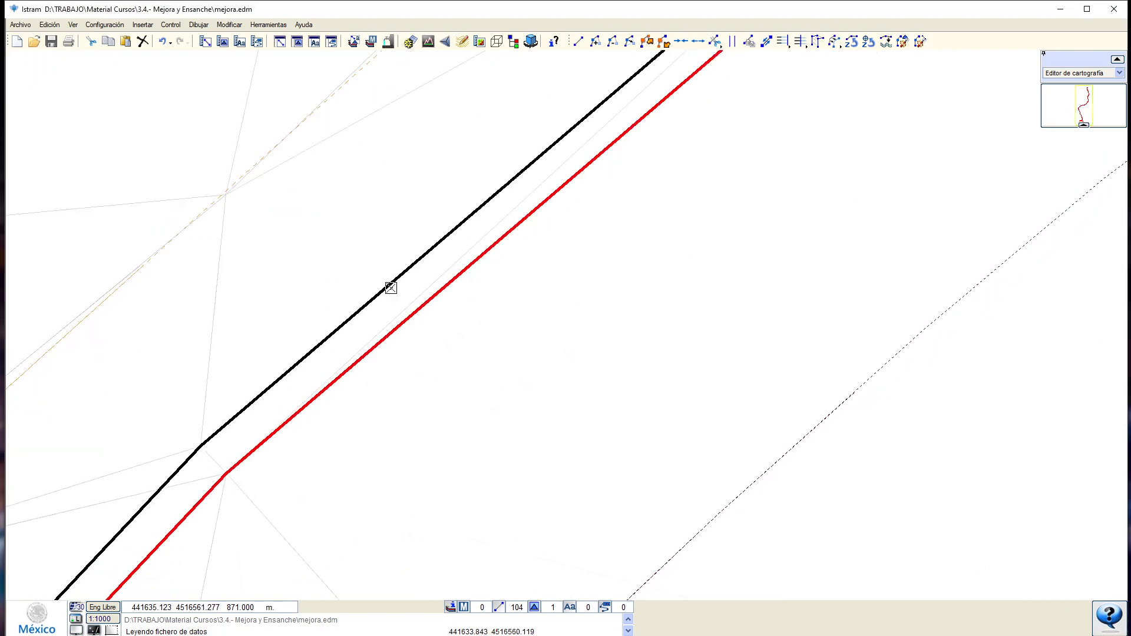
scroll(454, 313, down, 2)
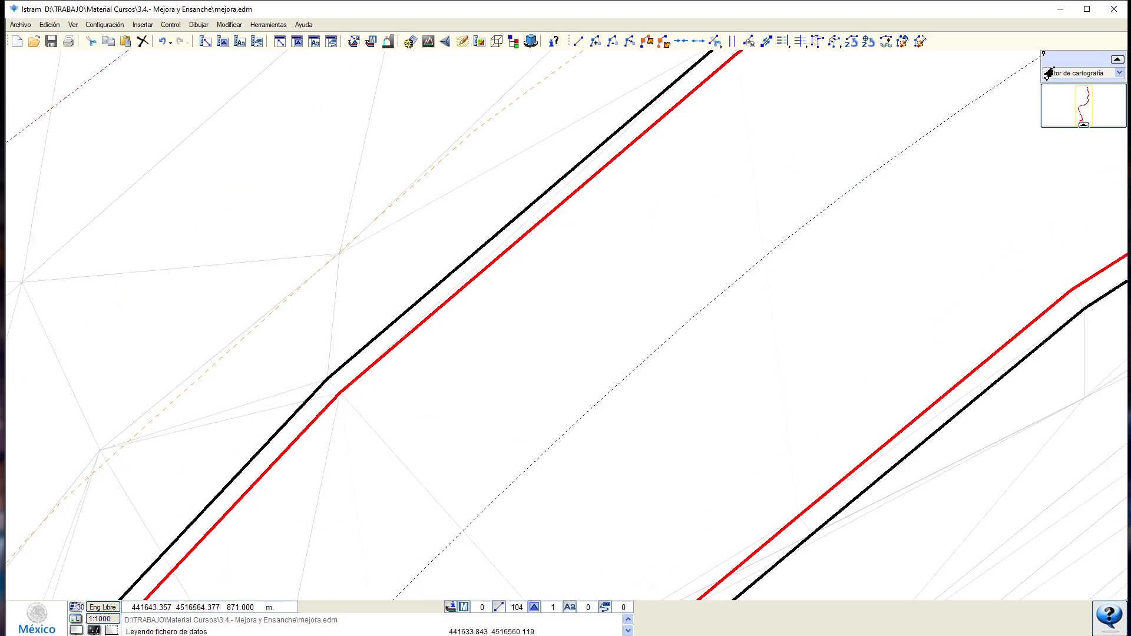
scroll(565, 210, up, 2)
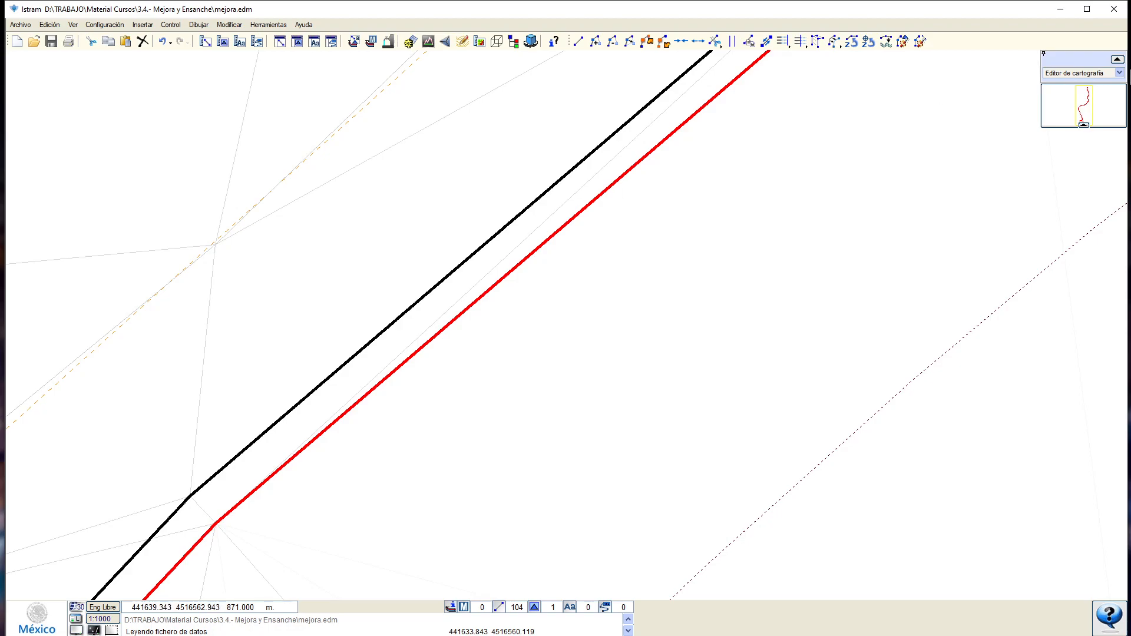
Open the mejora_carretera project's linear works editor and show the Alzado data for axis 1 ENSANCHE Y MEJORA.
click(1119, 72)
click(1082, 104)
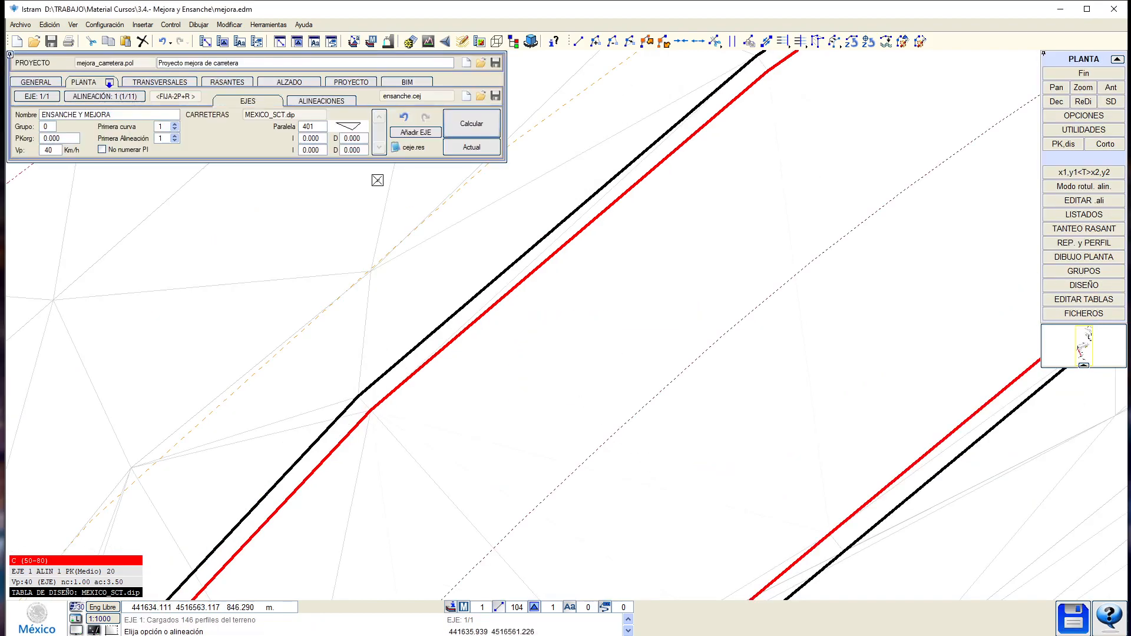
click(289, 82)
Examine the pavement layers at the embankment edge of the cross-section and enlarge the section view to show the full profile.
scroll(881, 485, up, 5)
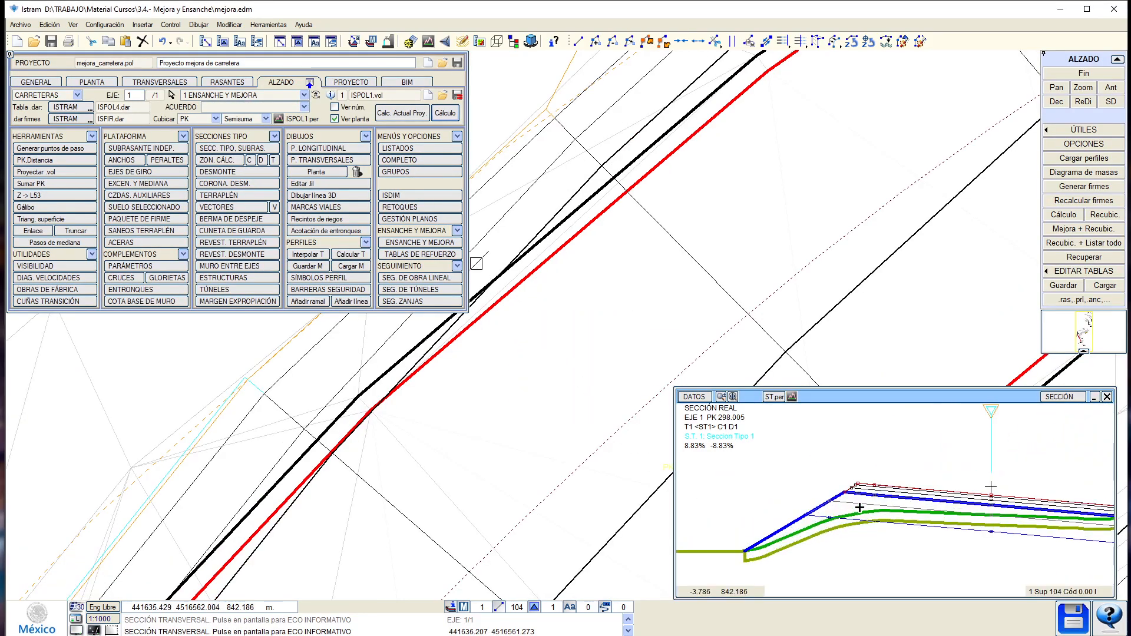
scroll(862, 463, up, 3)
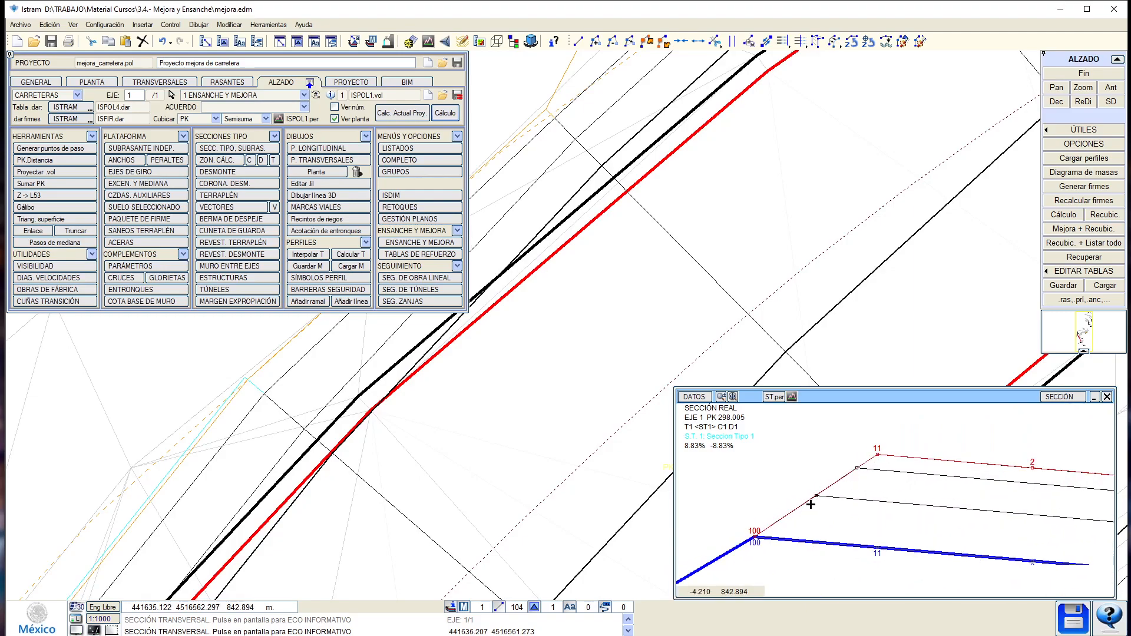
scroll(785, 515, down, 3)
scroll(352, 497, down, 3)
scroll(414, 379, down, 3)
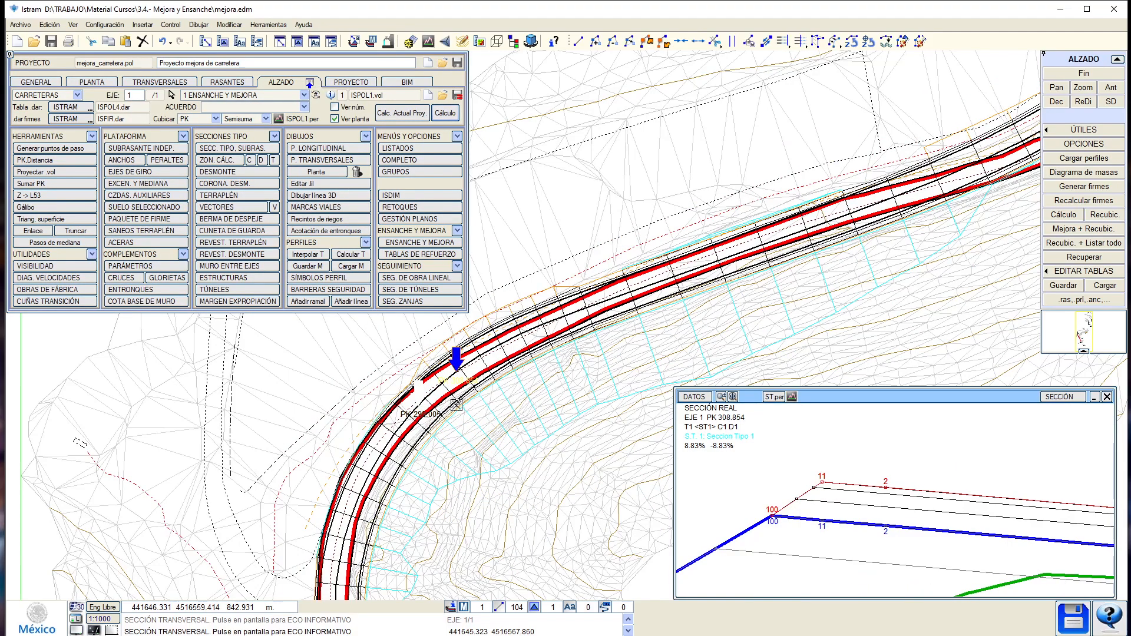
scroll(425, 413, down, 2)
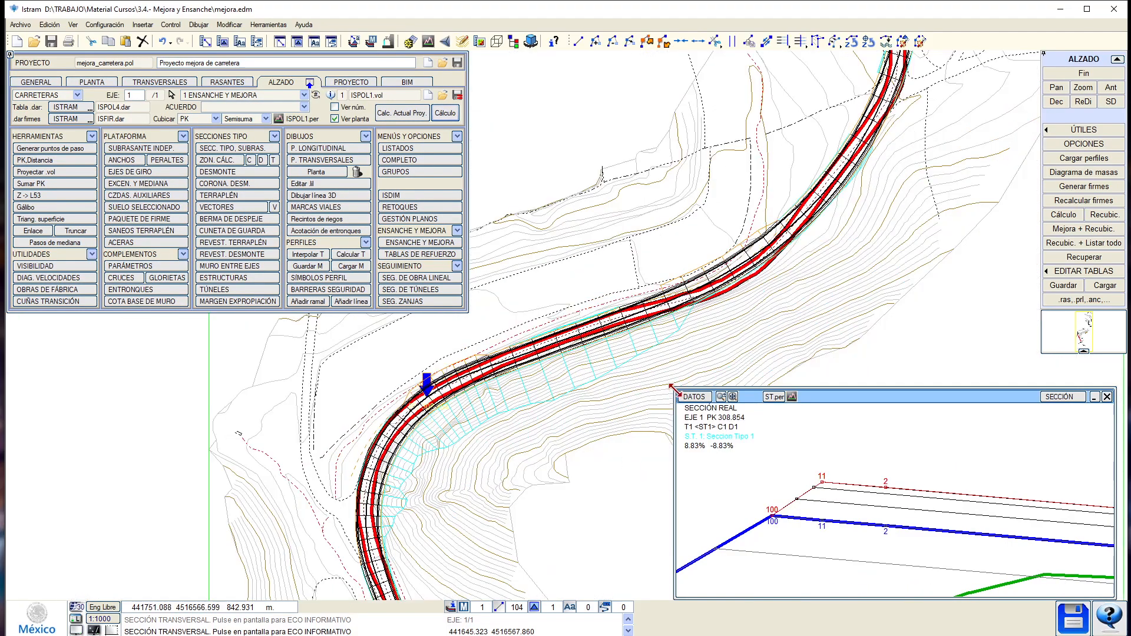
drag(669, 398, 558, 205)
scroll(810, 451, down, 3)
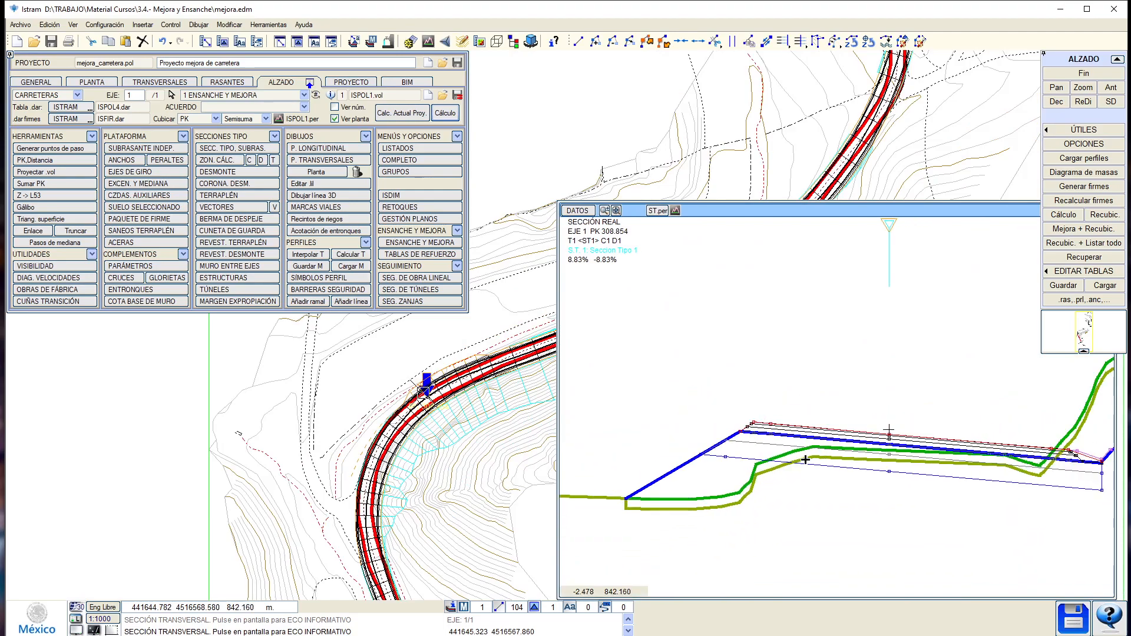
Browse the cross-sections along the curve and display the one at PK 250.091.
click(401, 498)
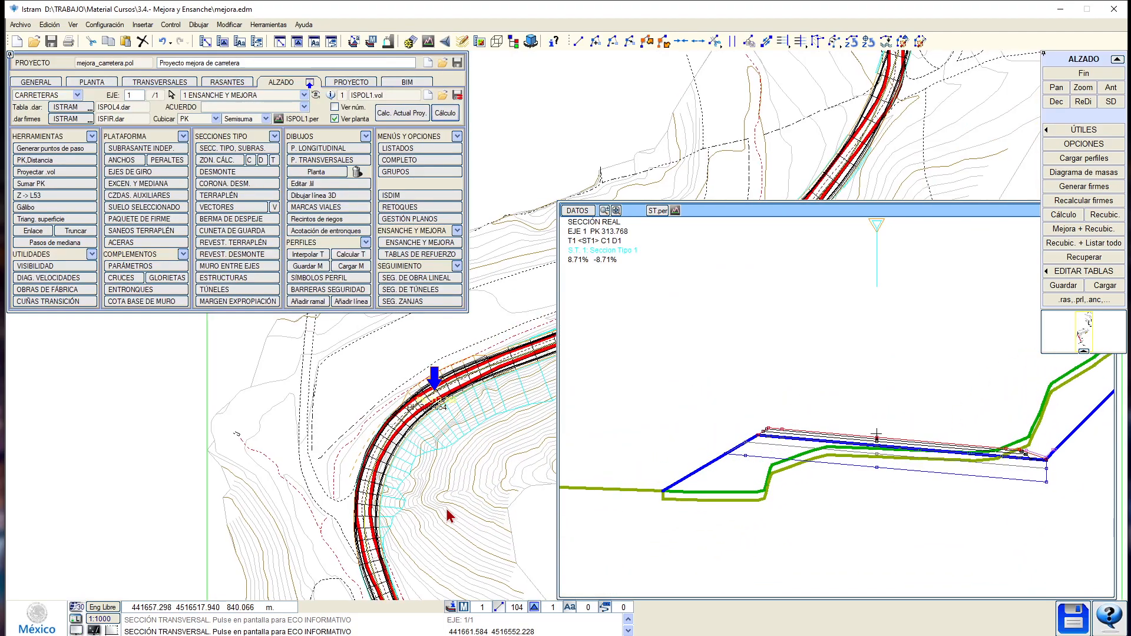
middle_drag(450, 515, 388, 439)
click(375, 442)
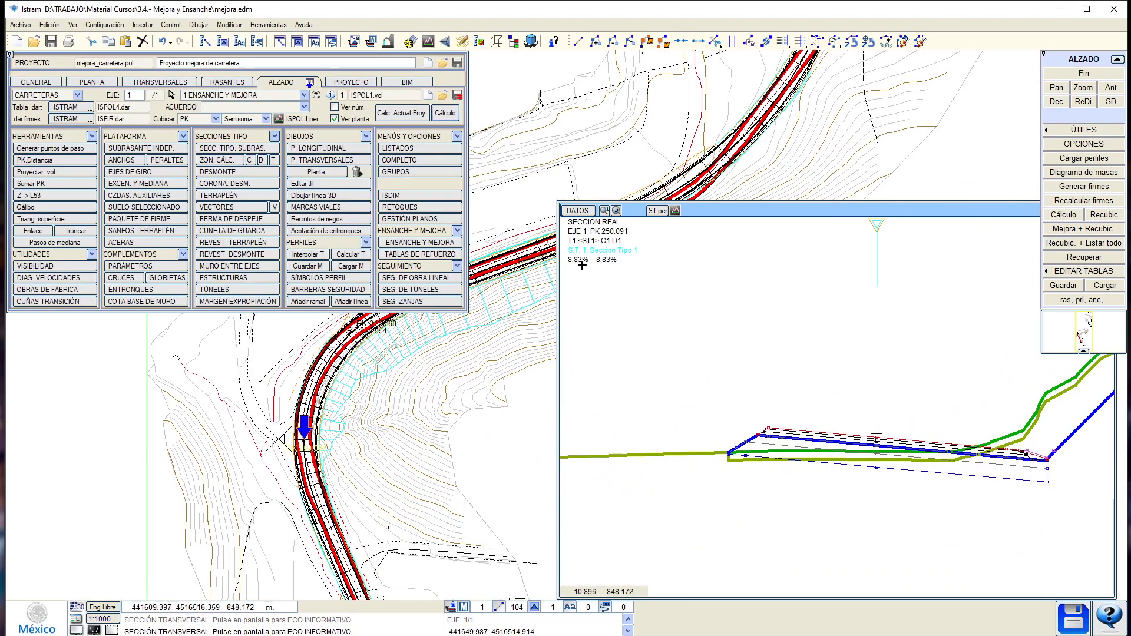
Open the PK 250.091 section in the profile editor, calculate its areas and highlight the CORTE_E2 area.
click(674, 211)
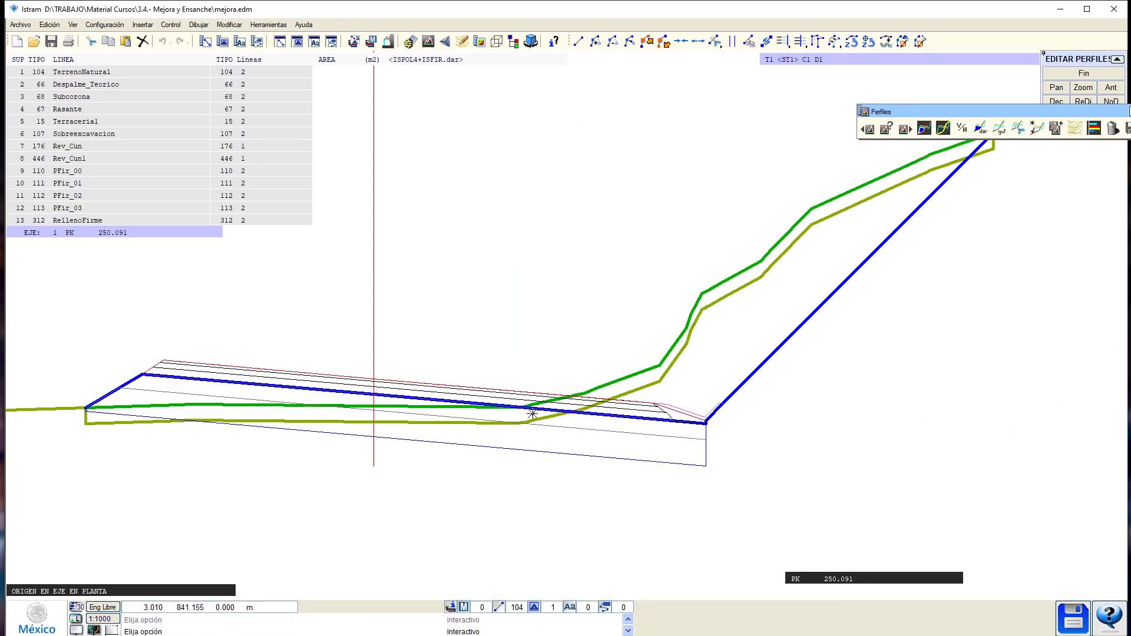
click(924, 129)
middle_drag(468, 341, 502, 385)
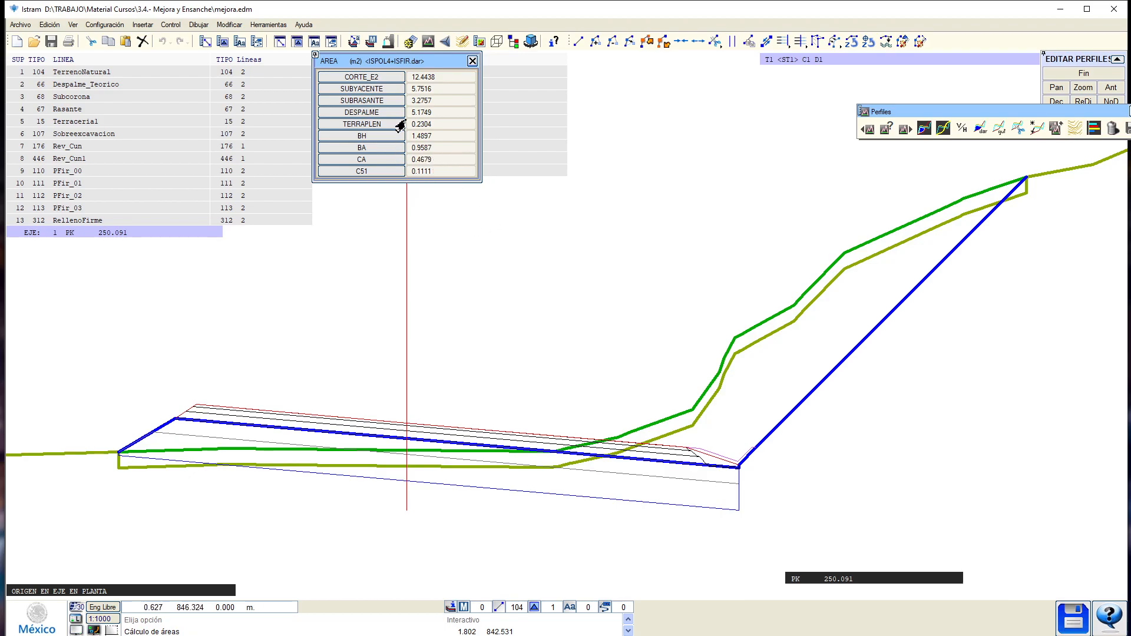
click(362, 77)
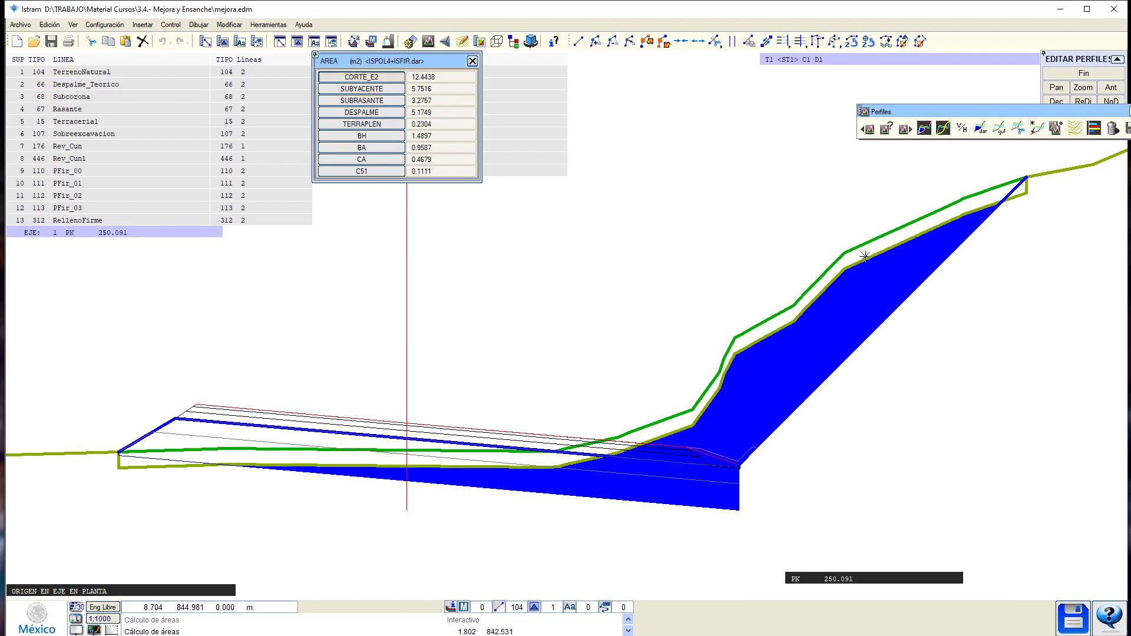
Highlight the TERRAPLEN area and then the DESPALME area, and examine the stripping band along the whole PK 250.091 section.
click(363, 126)
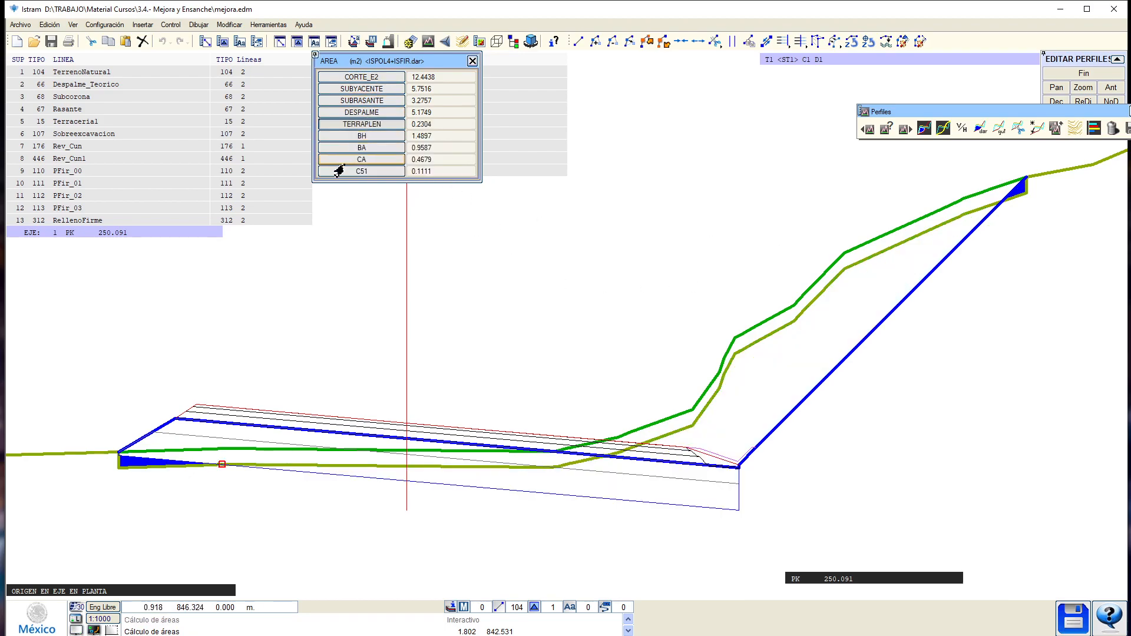
click(361, 112)
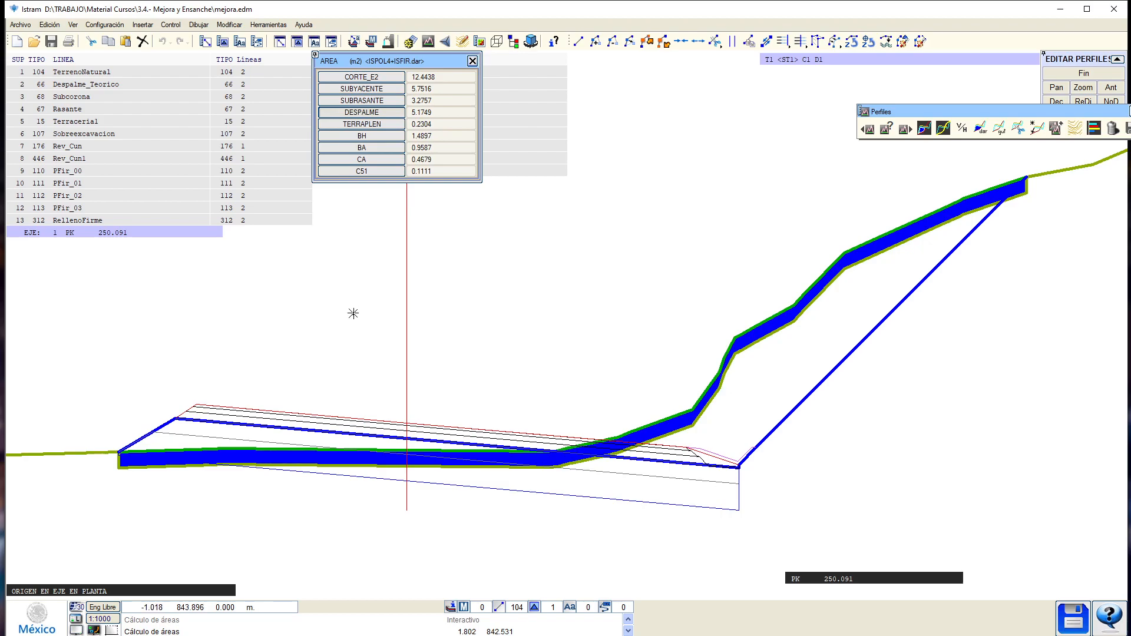
scroll(430, 473, up, 2)
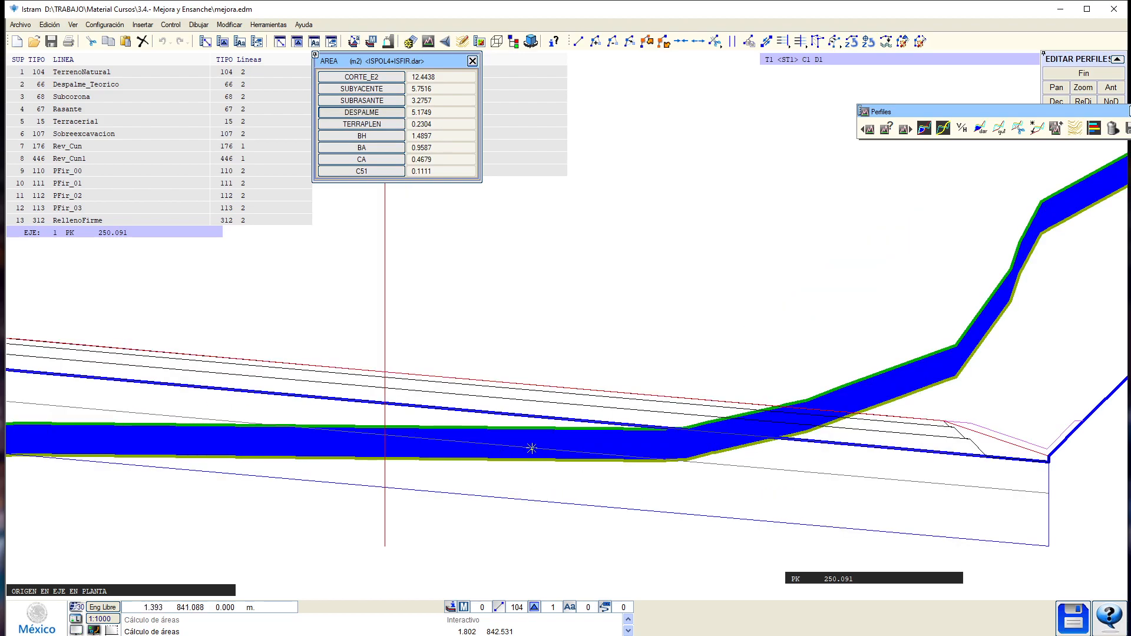
scroll(532, 448, down, 2)
scroll(476, 445, up, 2)
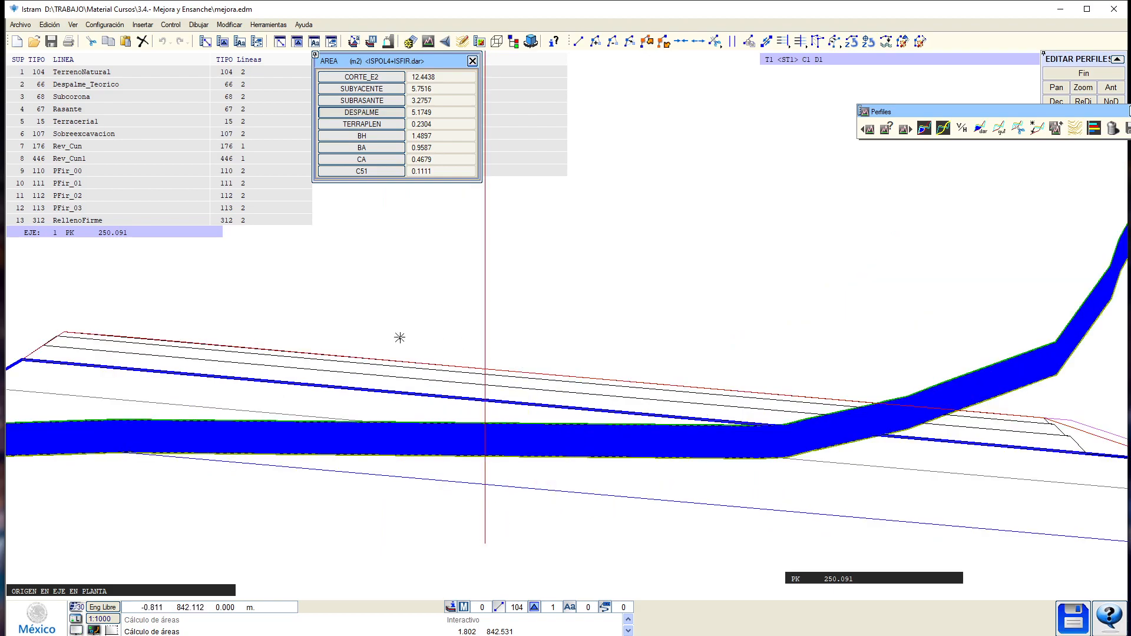
scroll(399, 337, down, 2)
scroll(657, 306, down, 2)
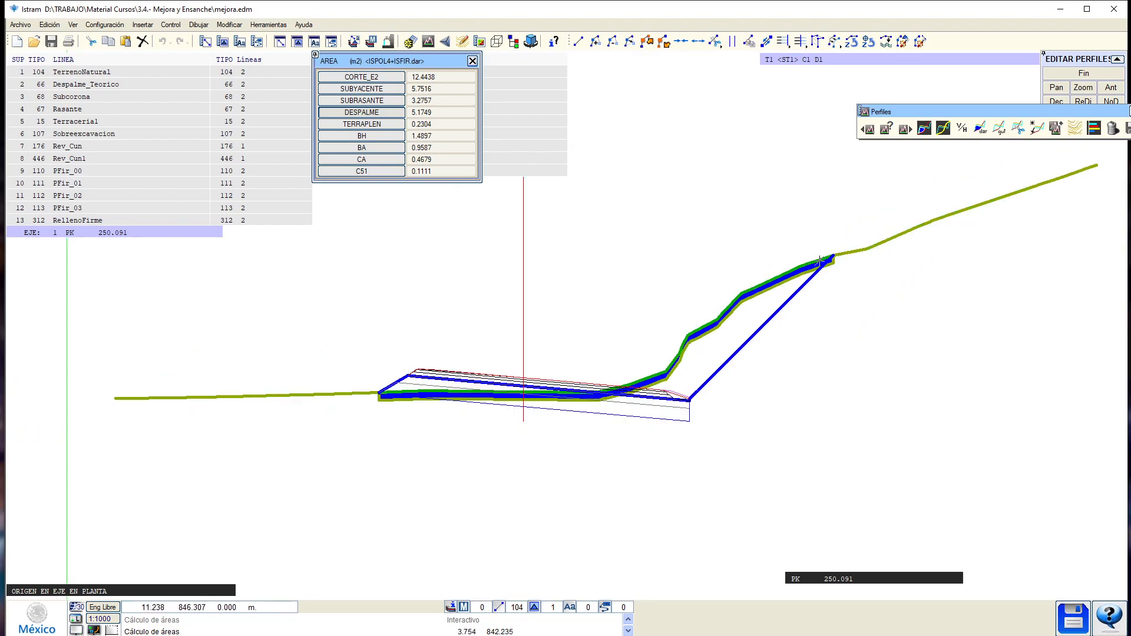
scroll(434, 399, up, 2)
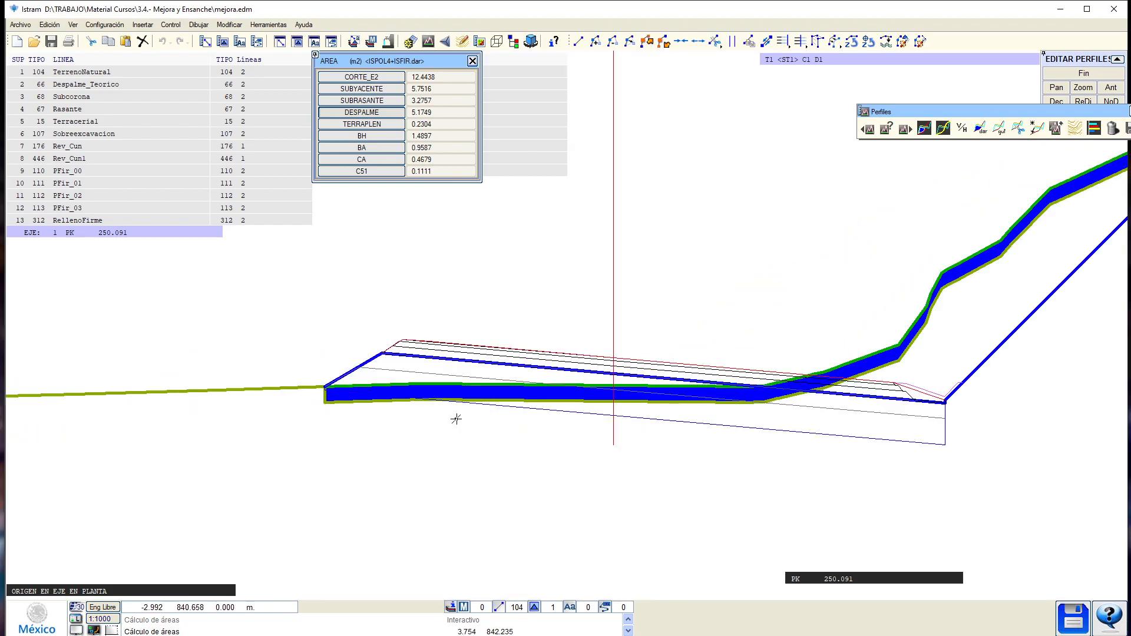
middle_drag(573, 427, 420, 433)
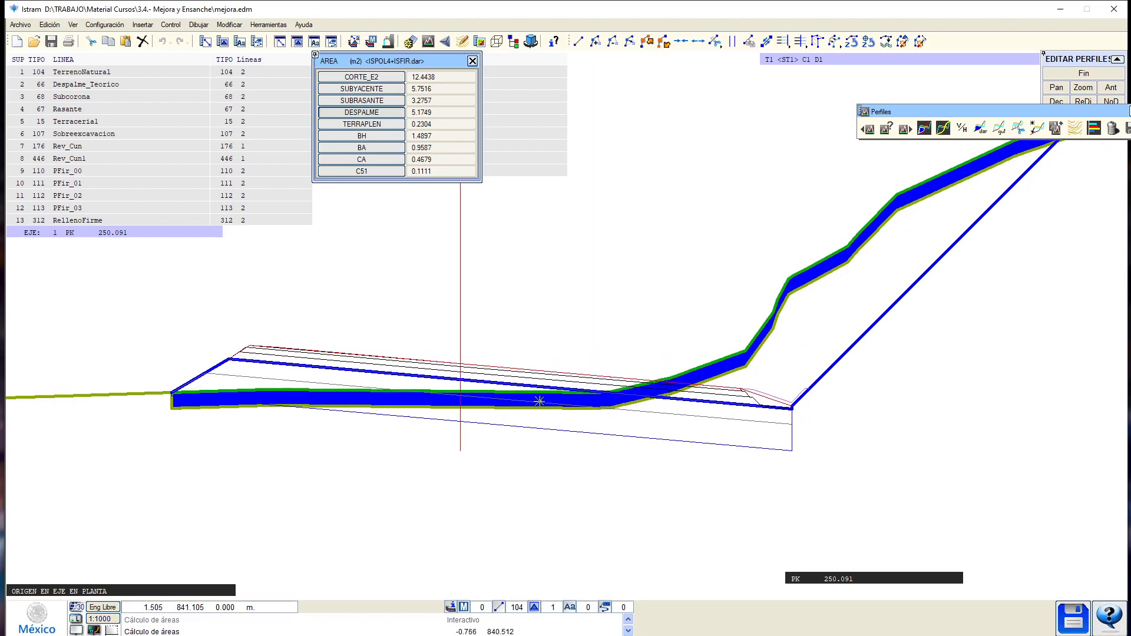
Leave the profile editor and display the cross-section at PK 184.163 from the plan.
click(1058, 73)
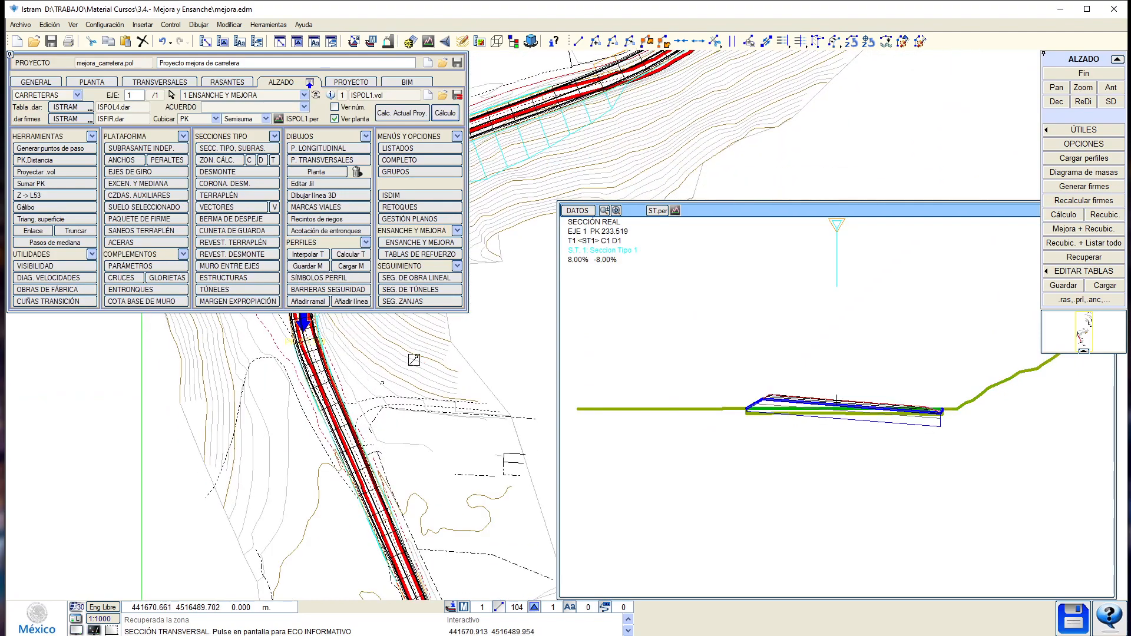
click(390, 420)
scroll(391, 457, up, 1)
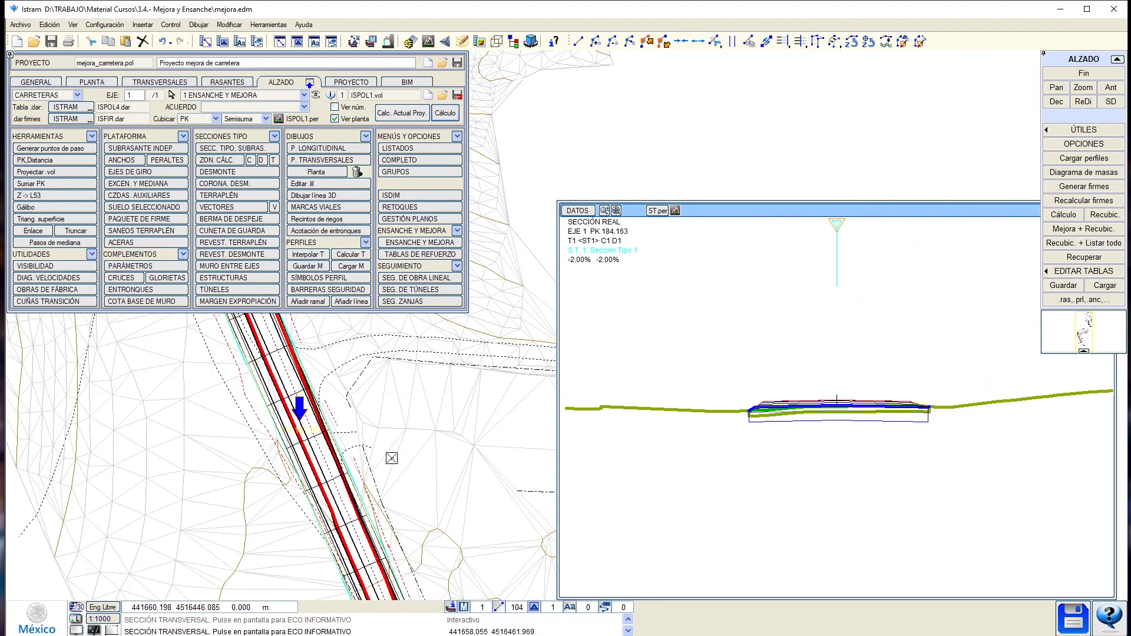
scroll(293, 423, up, 1)
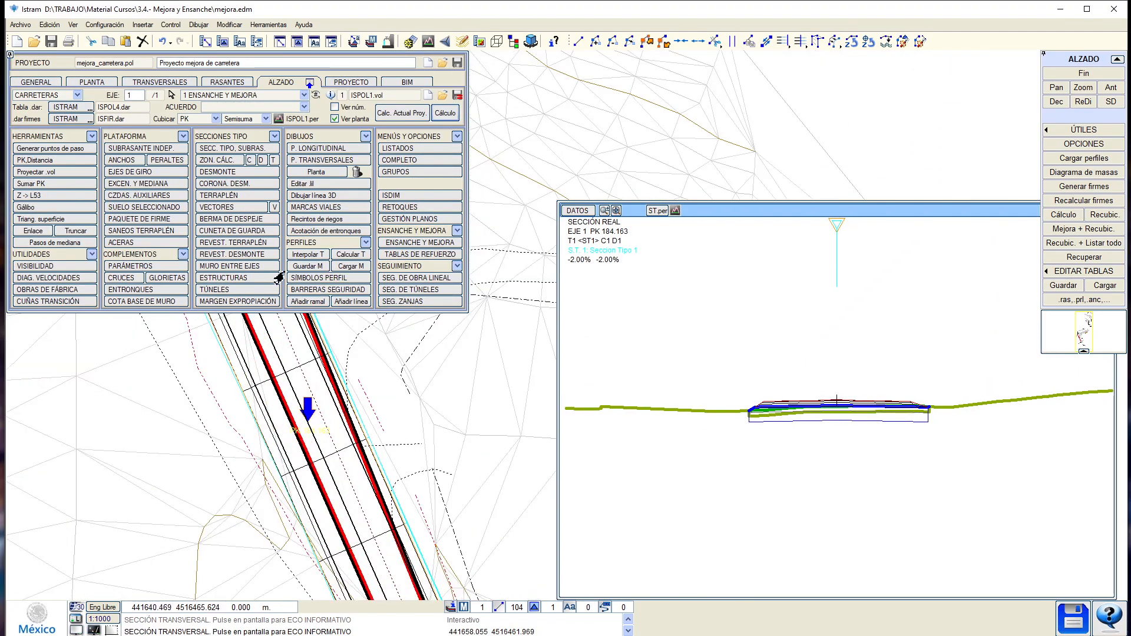
Open the Ensanche y mejora settings for the transversales and apply Ens. y mejora (todos), keeping the CARRETERAS type.
click(159, 82)
click(238, 124)
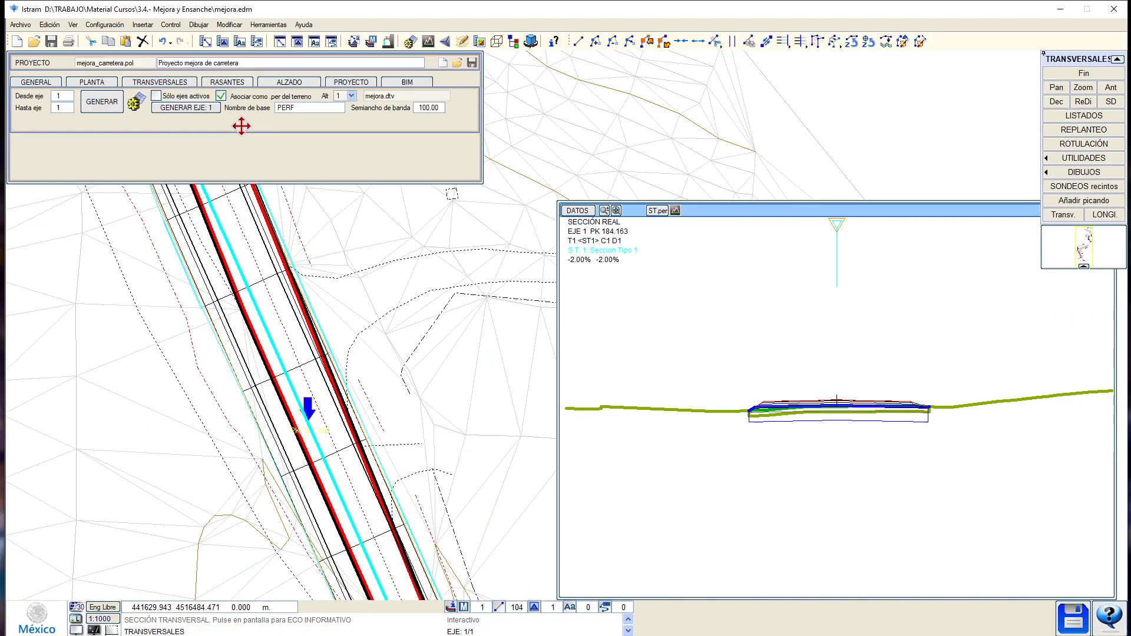
click(50, 156)
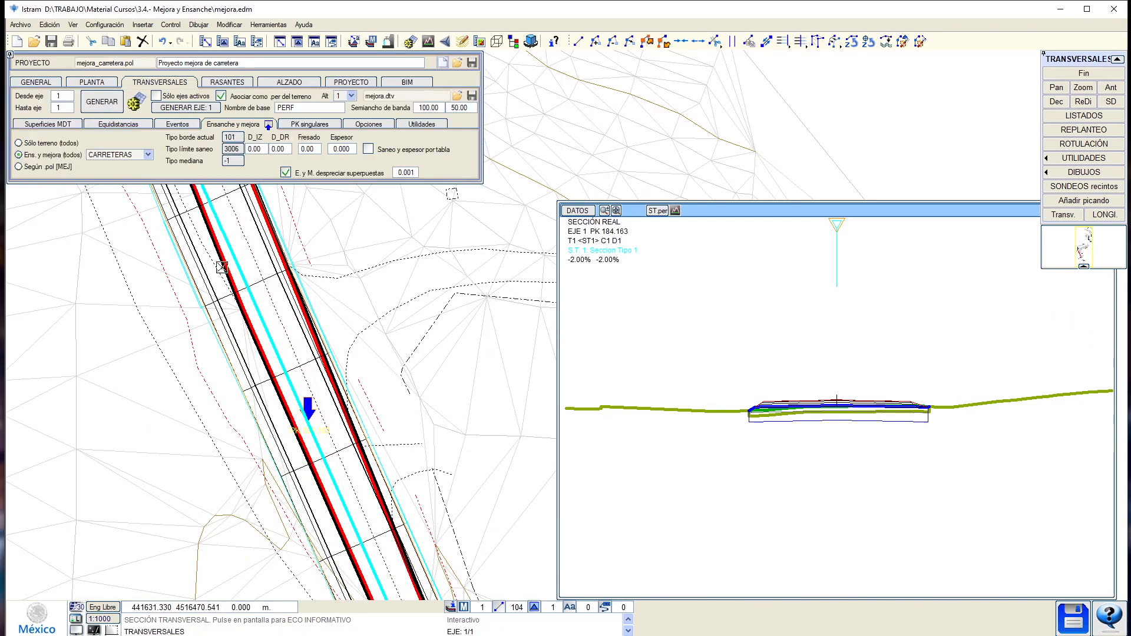
scroll(233, 320, up, 1)
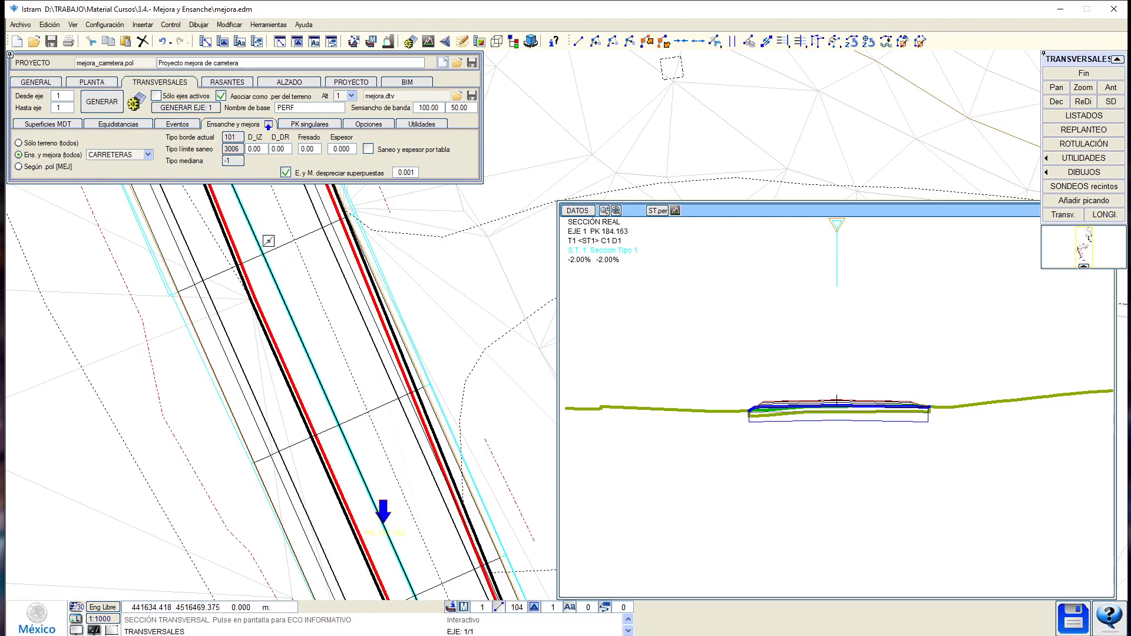
click(101, 156)
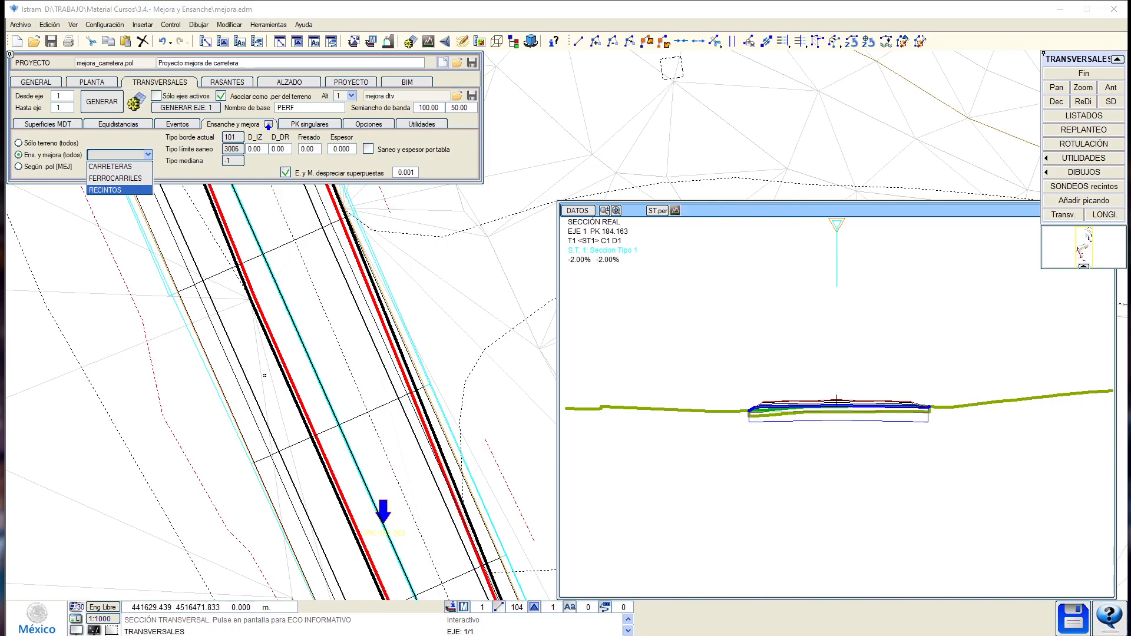
click(282, 378)
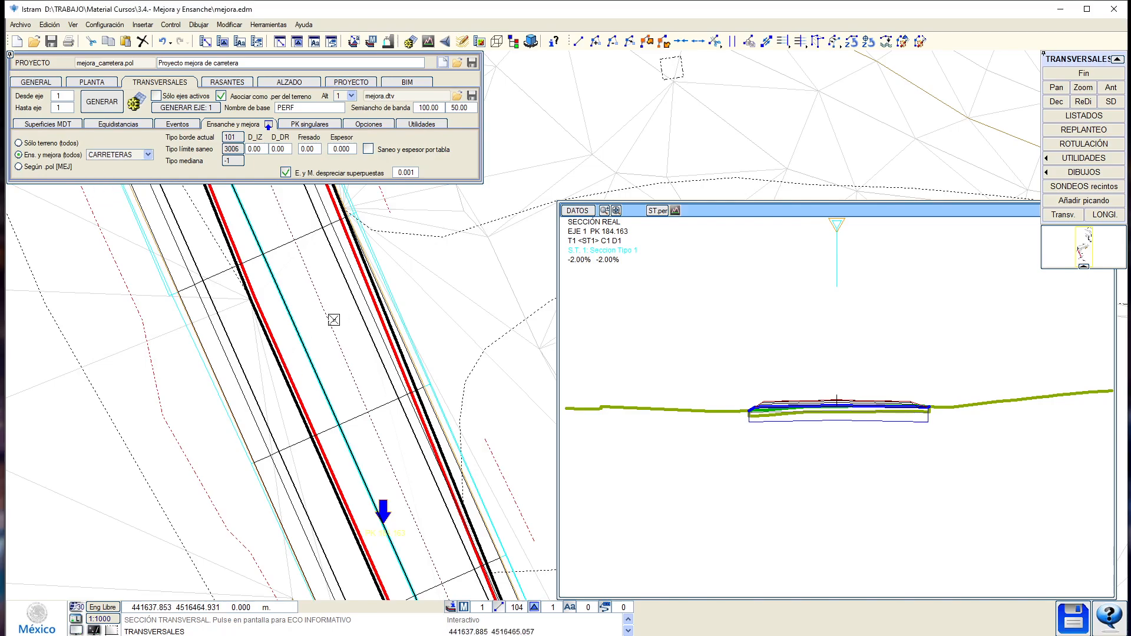
Set Tipo borde actual to 3006 and Tipo límite saneo to 101 by picking the matching lines in the plan.
scroll(235, 187, up, 3)
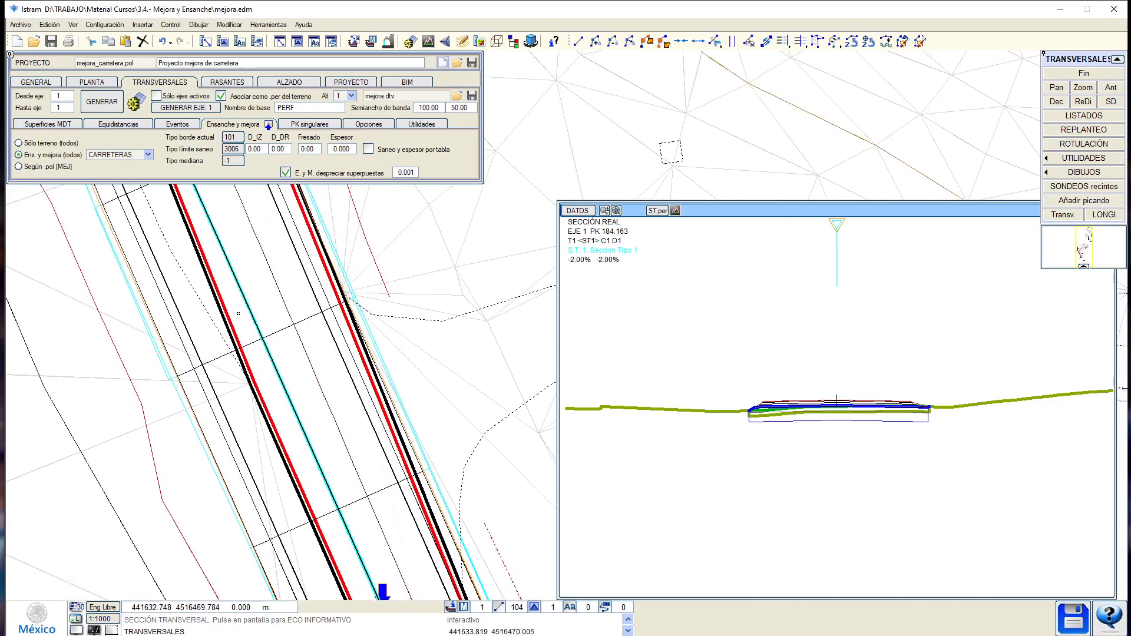
click(234, 150)
scroll(198, 233, up, 2)
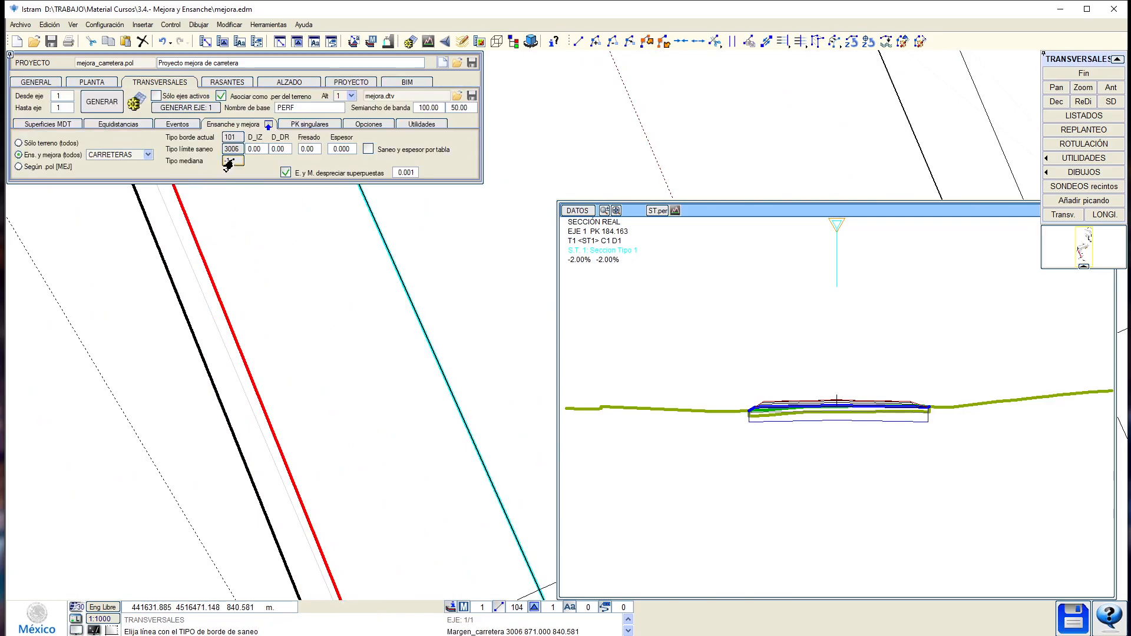
click(228, 138)
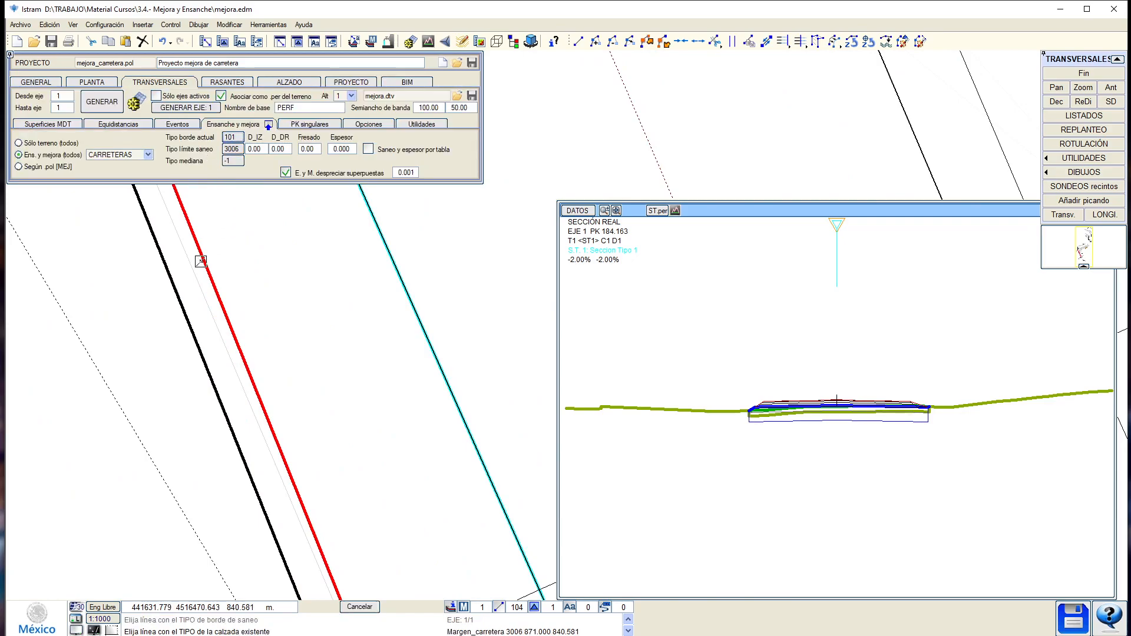
click(204, 261)
click(231, 148)
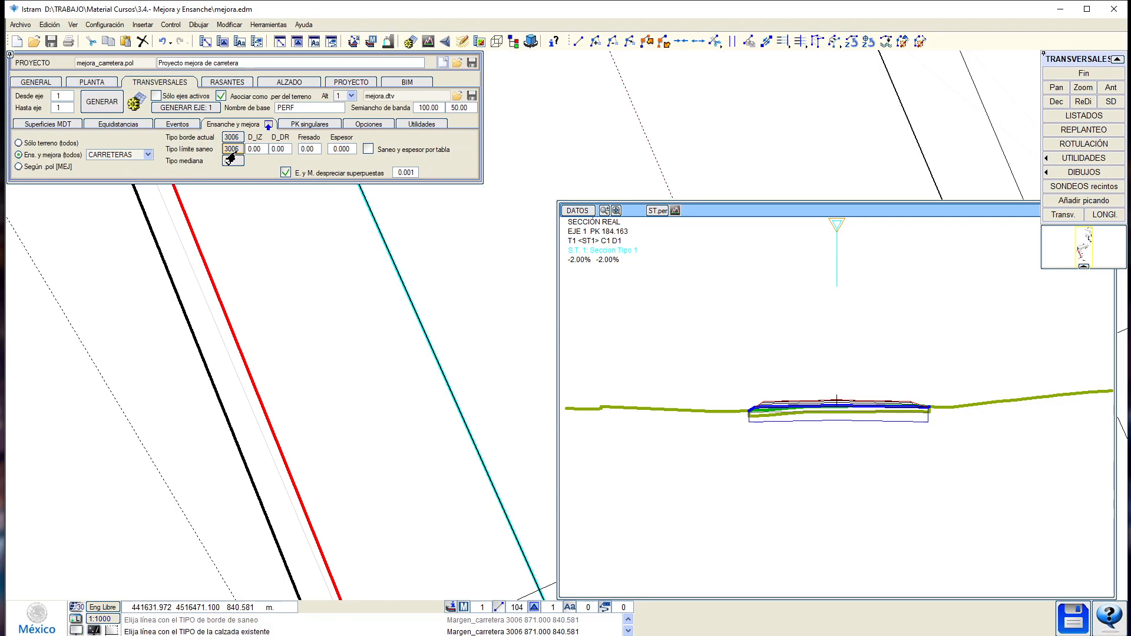
click(159, 243)
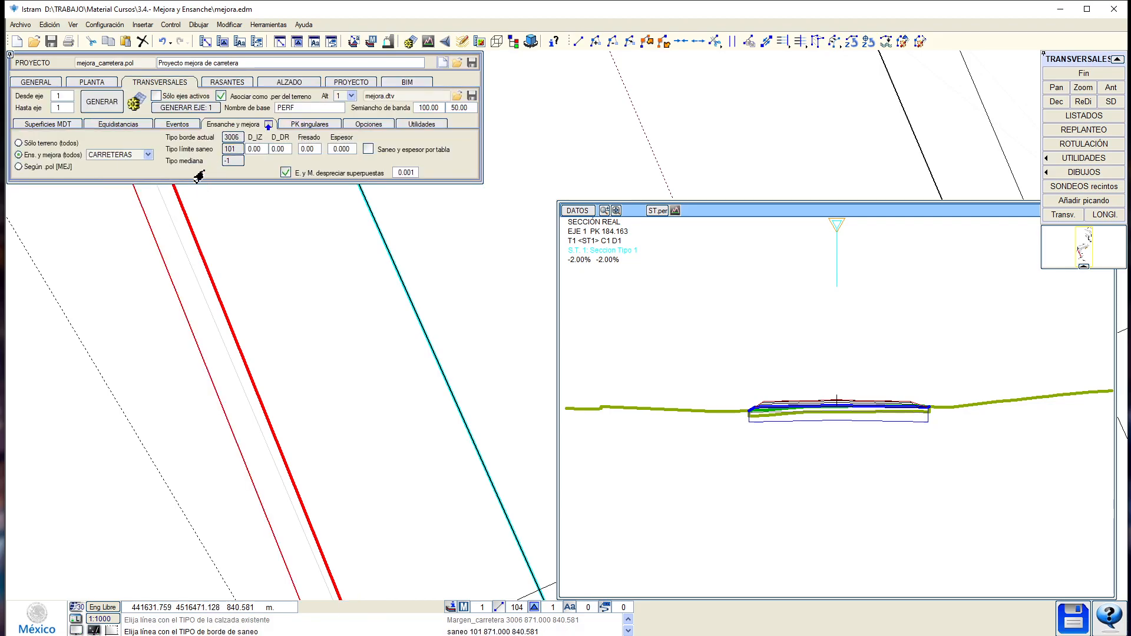
click(232, 161)
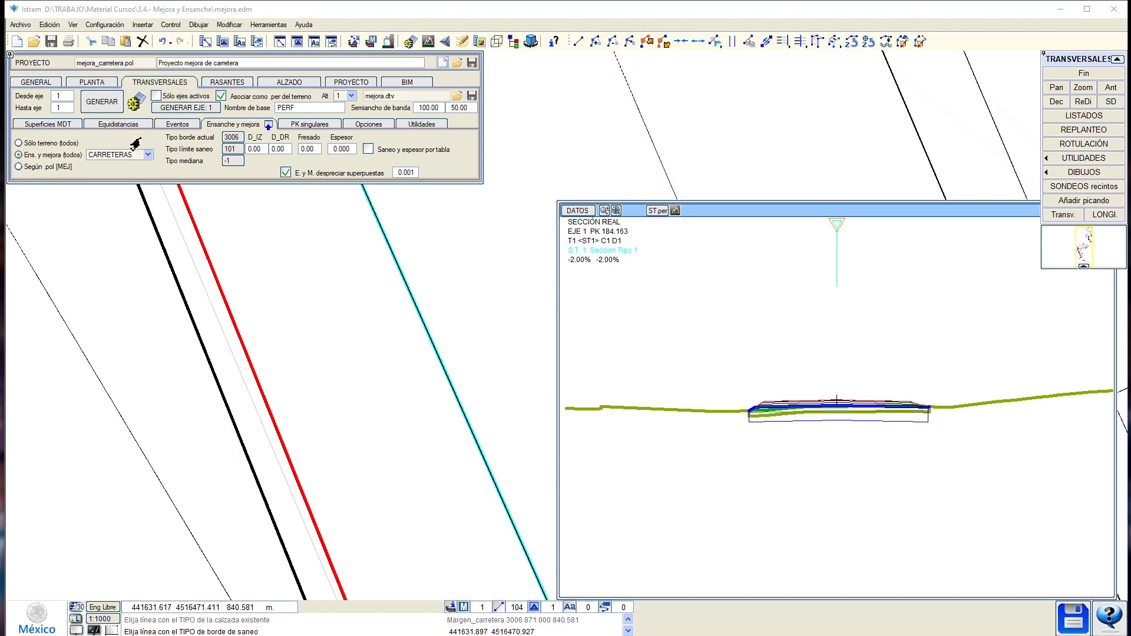
Generate the terrain cross-sections for axis 1 and display the Alzado section at PK 200.083.
click(177, 110)
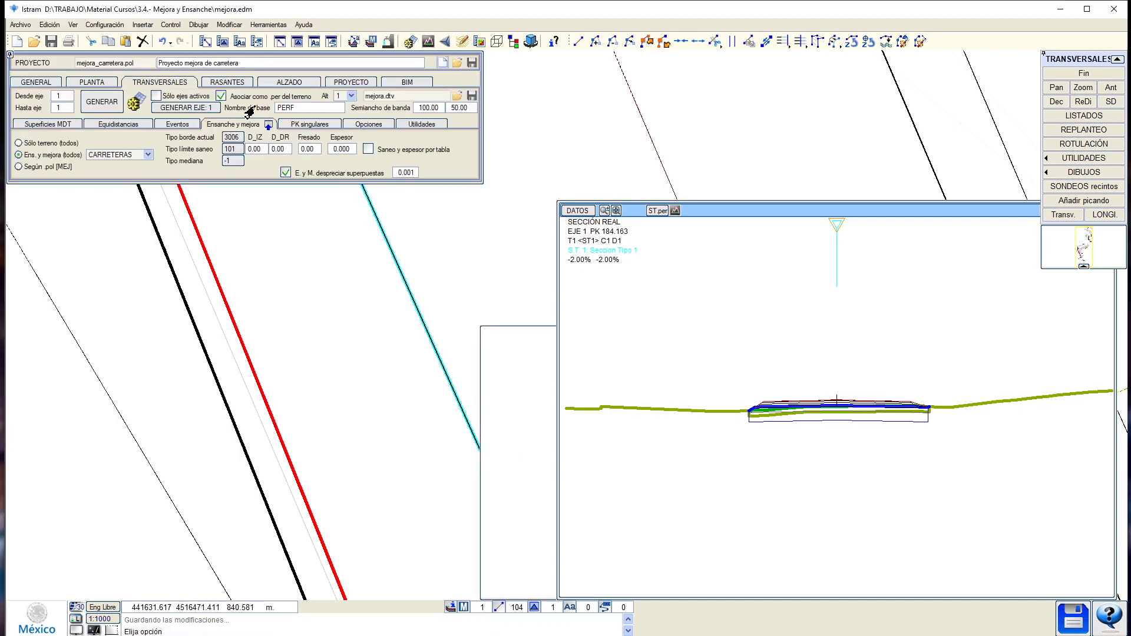
click(274, 84)
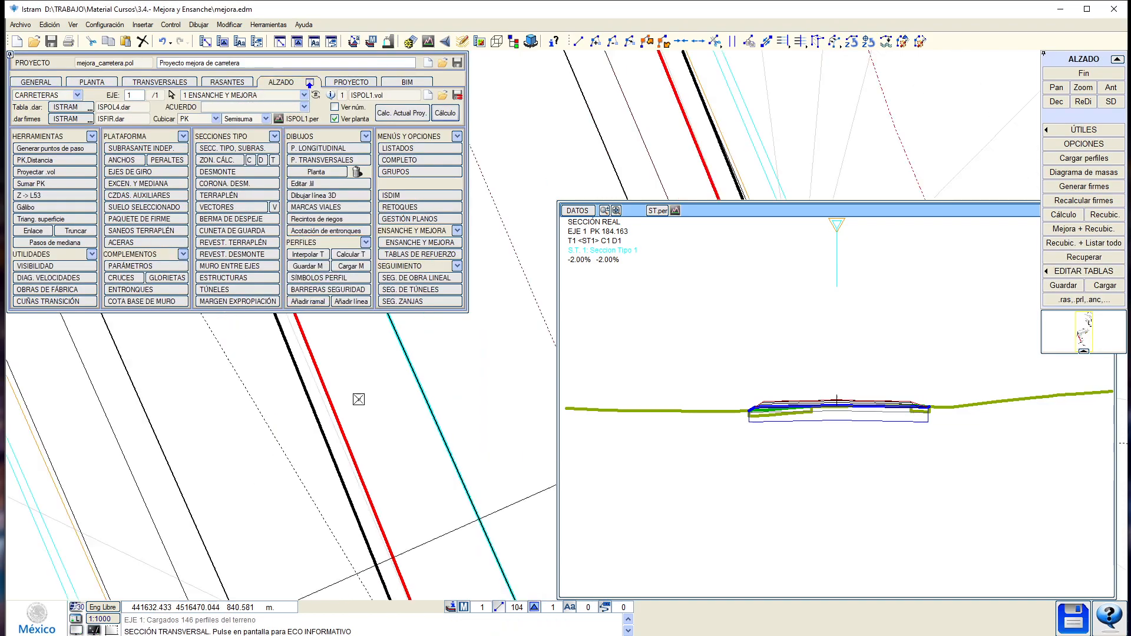
click(385, 437)
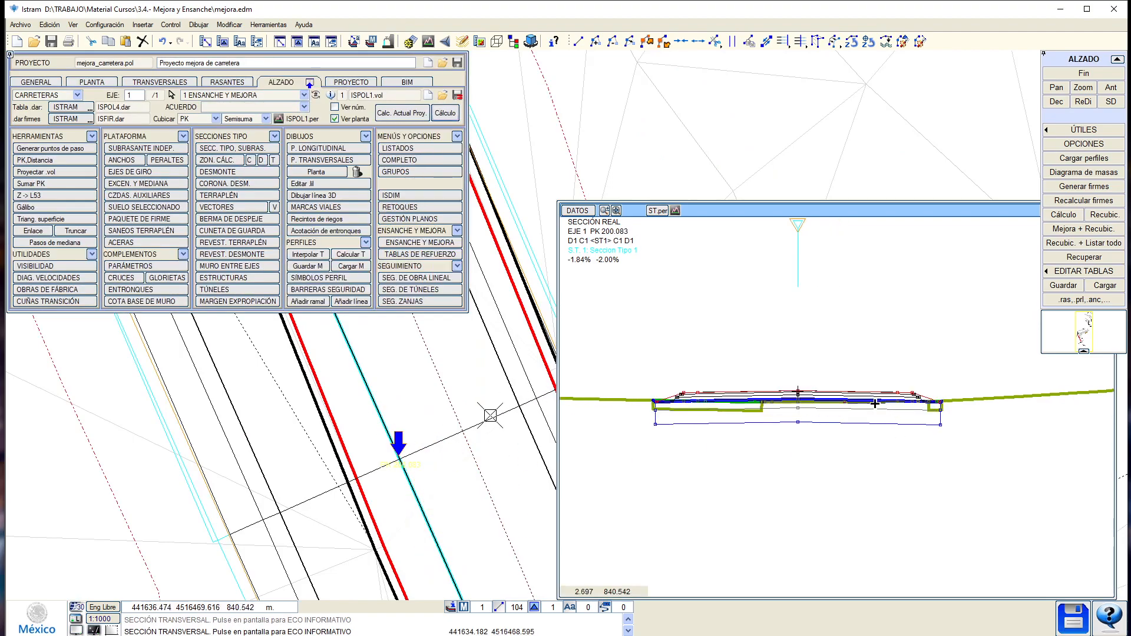
scroll(837, 383, up, 1)
scroll(766, 330, up, 1)
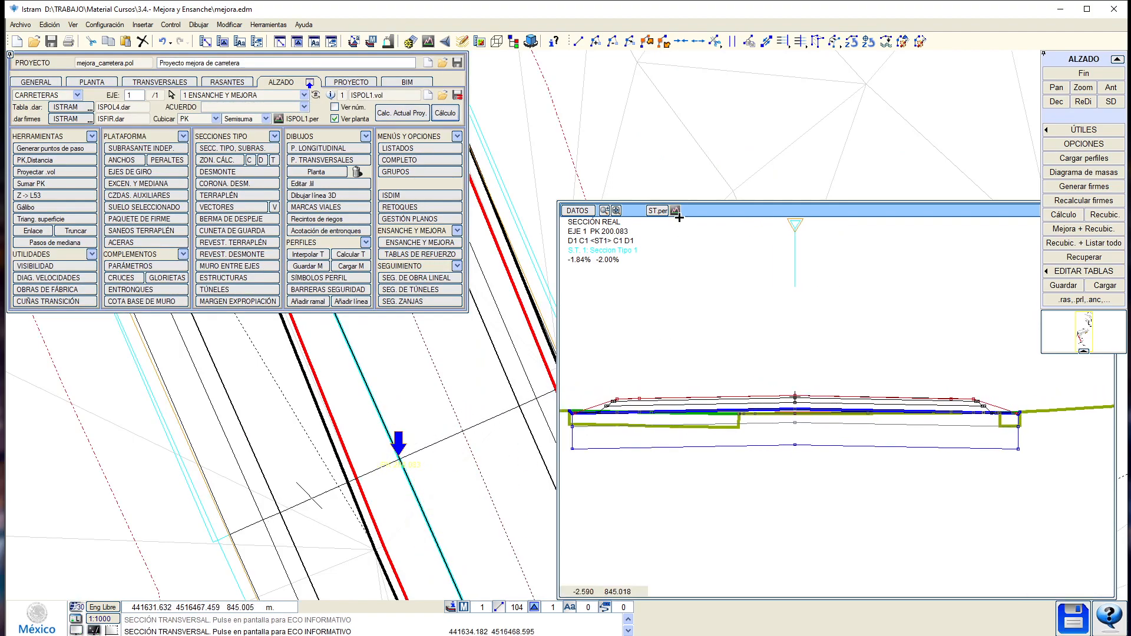
Enlarge the section window on a black background and browse the cross-sections up to PK 225.817.
click(75, 630)
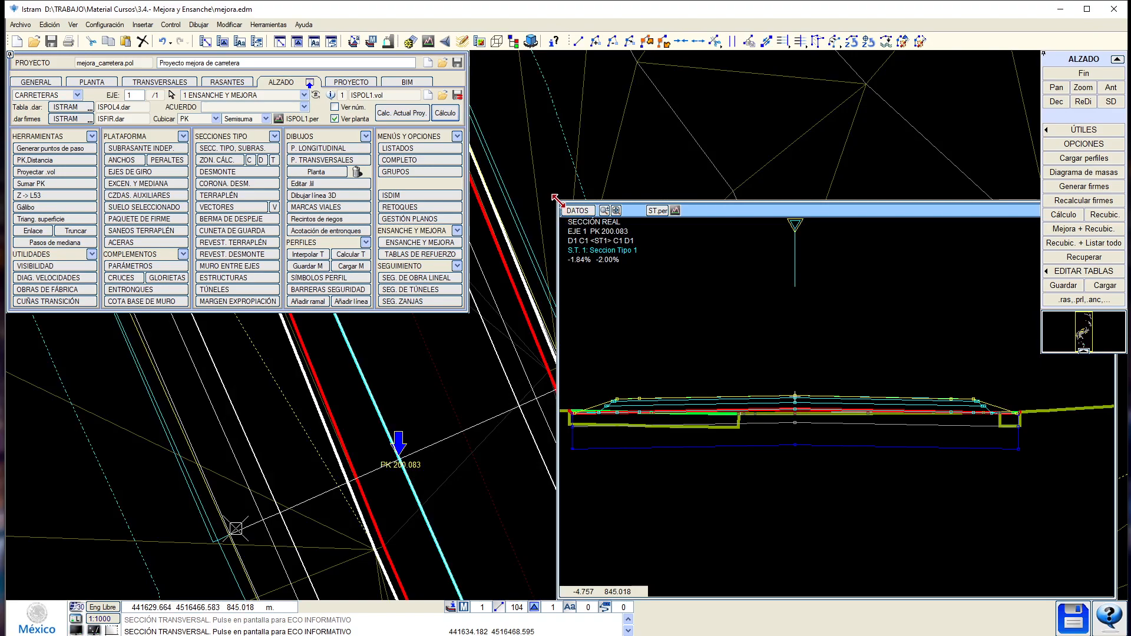
mouse_move(561, 206)
mouse_down()
mouse_move(490, 161)
mouse_move(474, 94)
mouse_up()
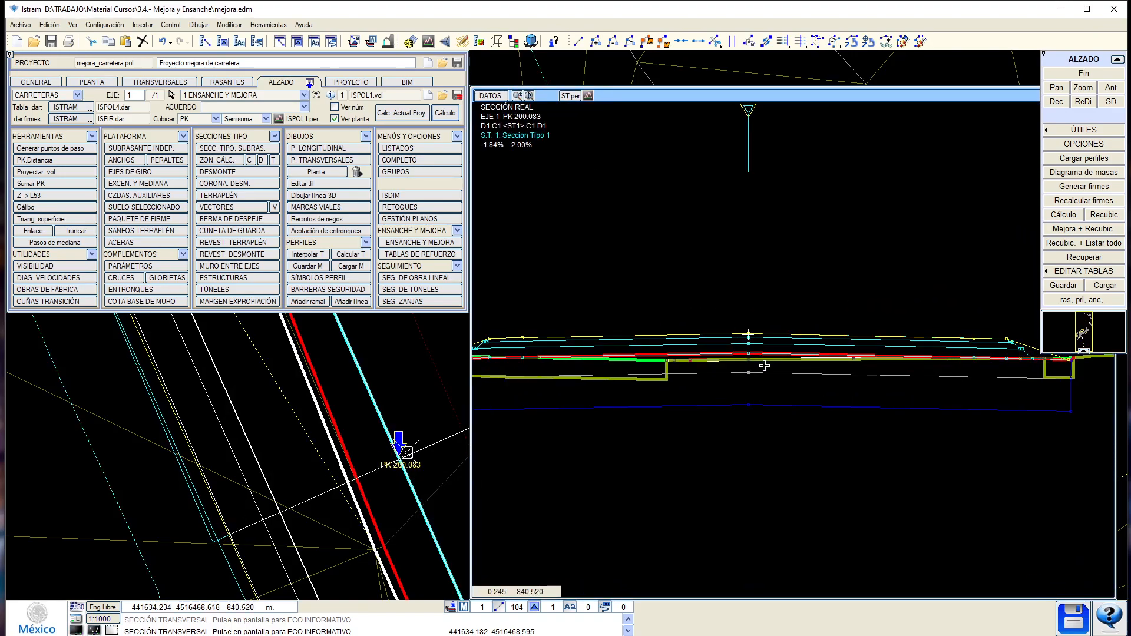
click(370, 427)
scroll(370, 427, down, 9)
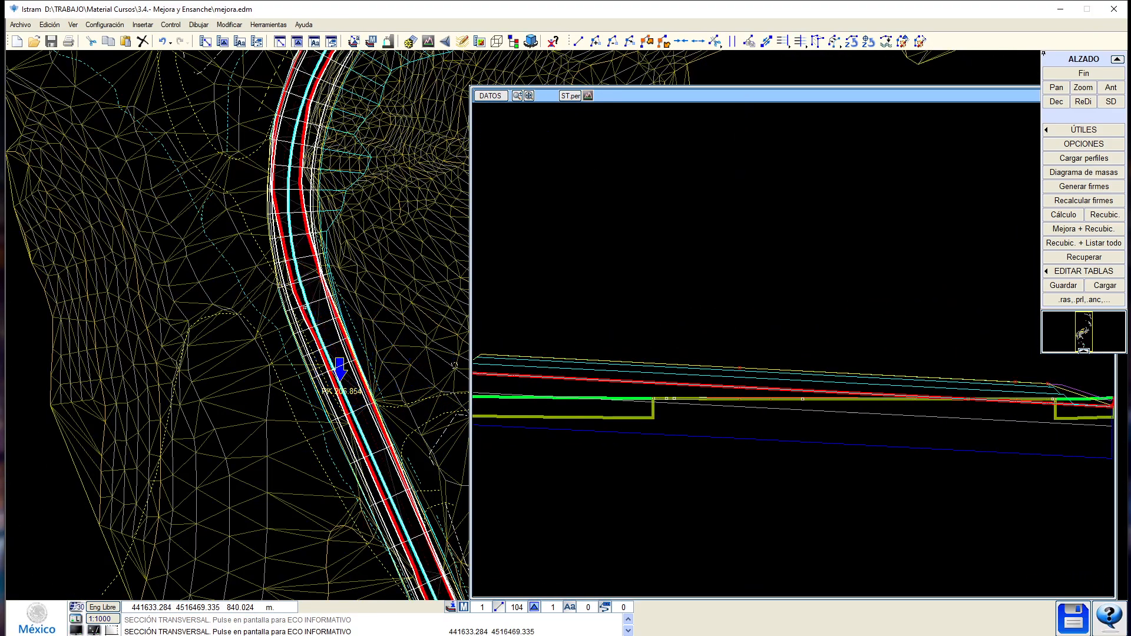
right_click(352, 378)
scroll(846, 396, down, 1)
scroll(819, 404, up, 3)
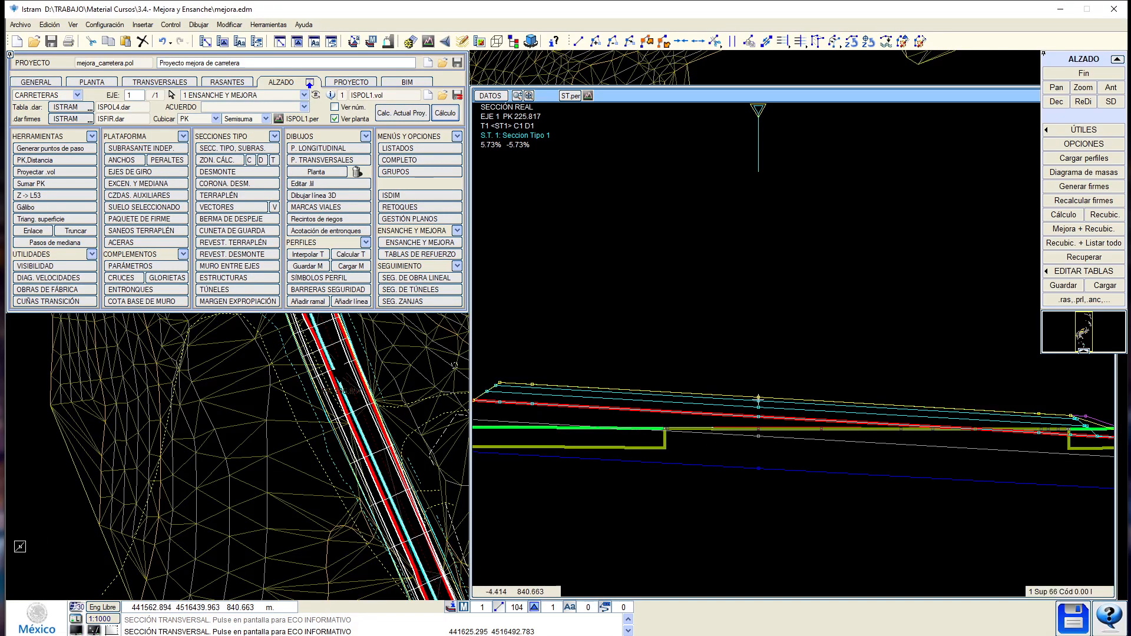
Restore the white background and display the full cross-section at PK 211.054.
click(76, 630)
click(301, 421)
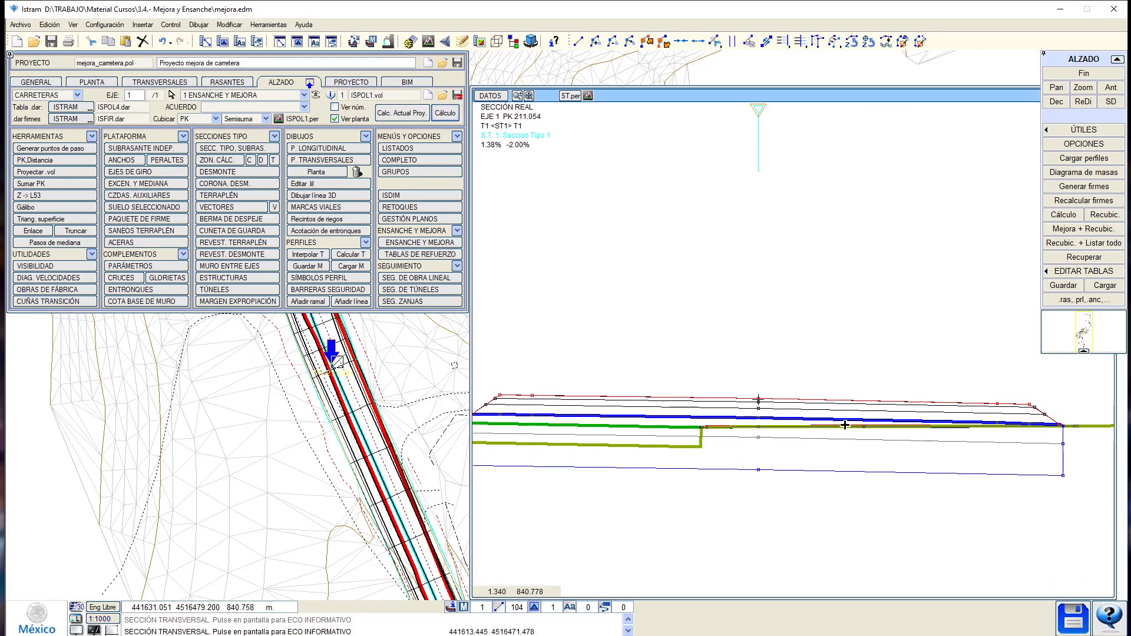
scroll(763, 426, down, 1)
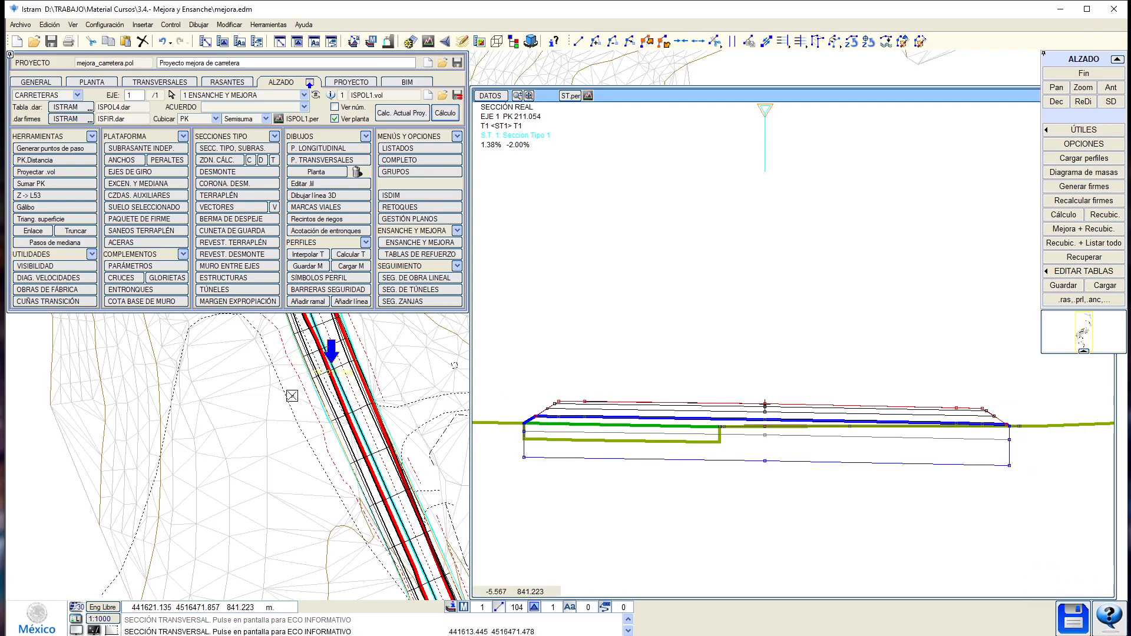
Display the cross-section of axis 1 at PK 225.138 and examine its saneo boxes.
middle_drag(289, 377, 258, 473)
click(258, 473)
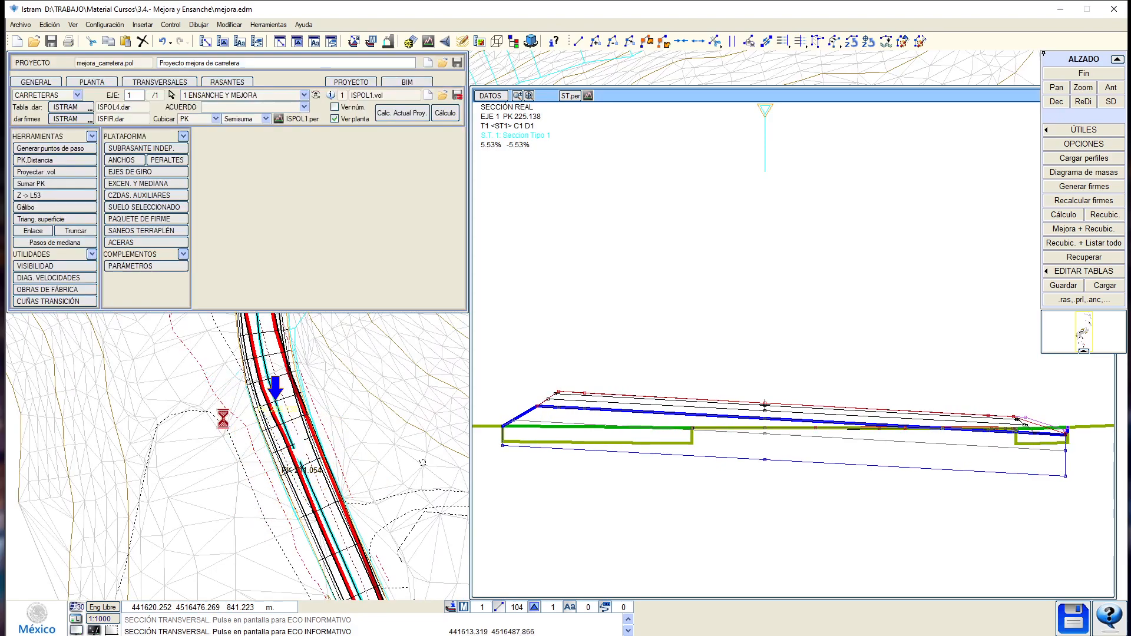
scroll(730, 418, up, 1)
scroll(730, 417, down, 1)
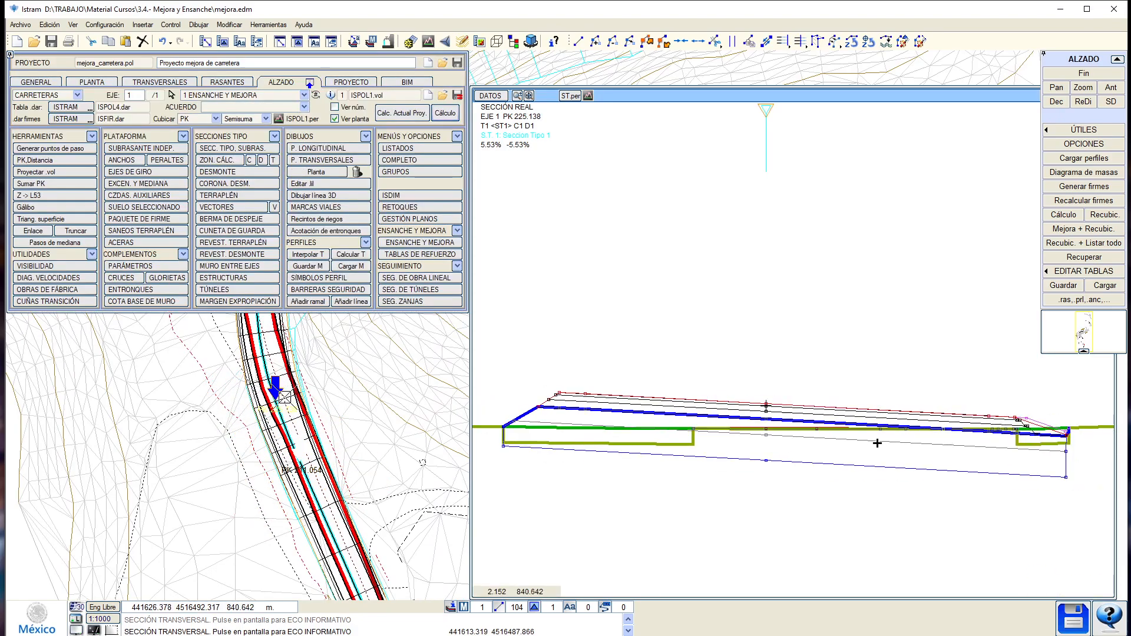
scroll(978, 448, down, 1)
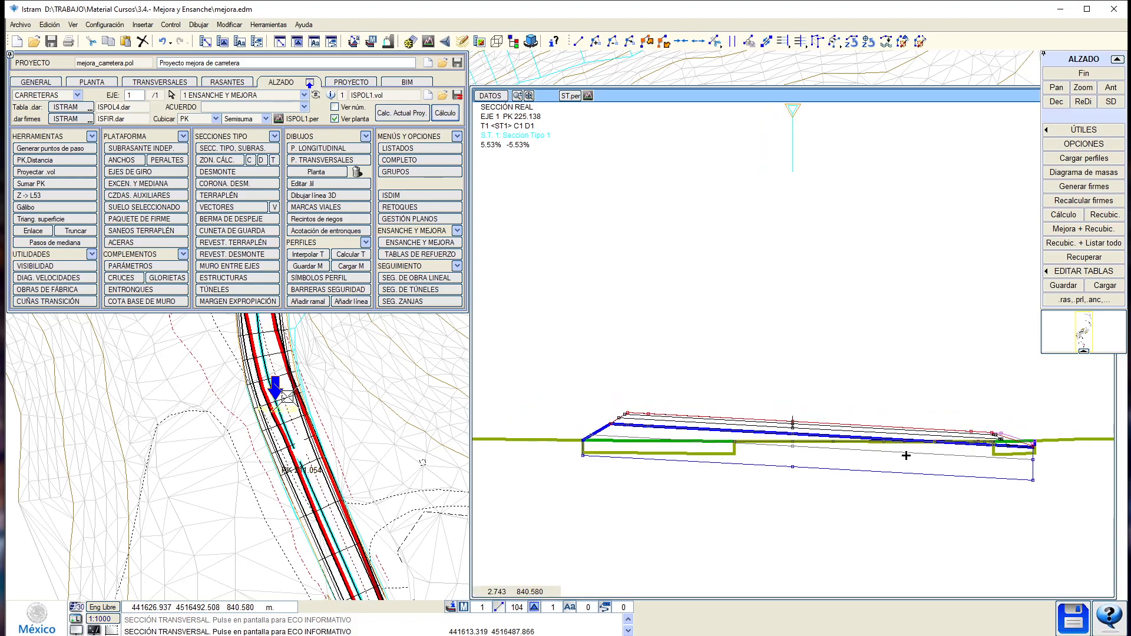
Browse along the curve of axis 1 and display the cross-section at PK 269.901.
click(304, 452)
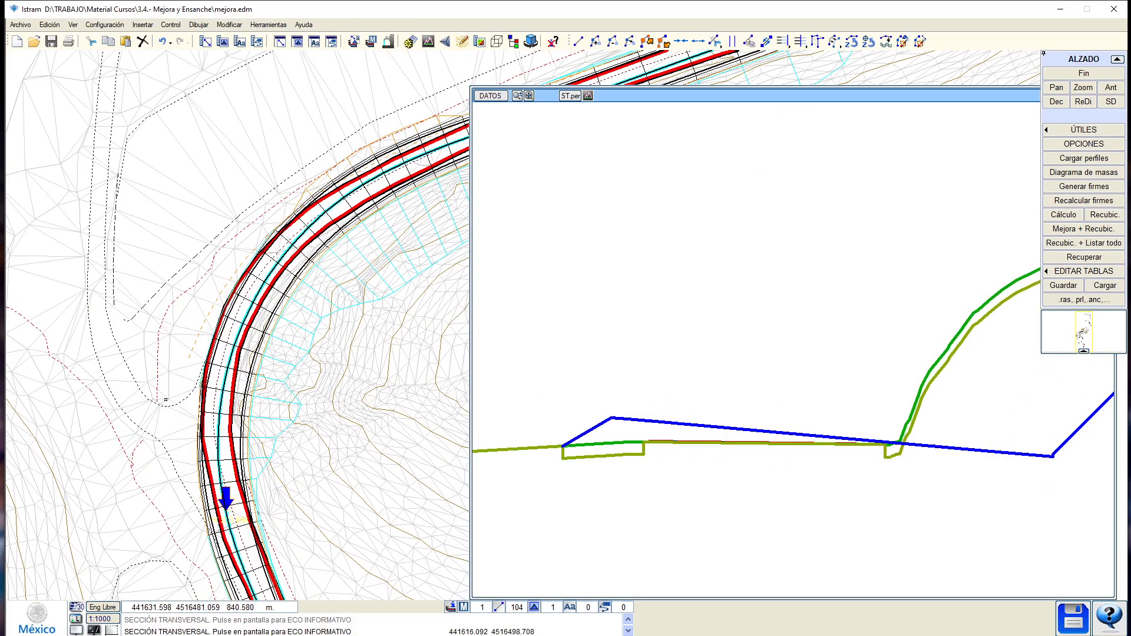
click(179, 361)
middle_drag(180, 349, 175, 399)
scroll(173, 401, up, 2)
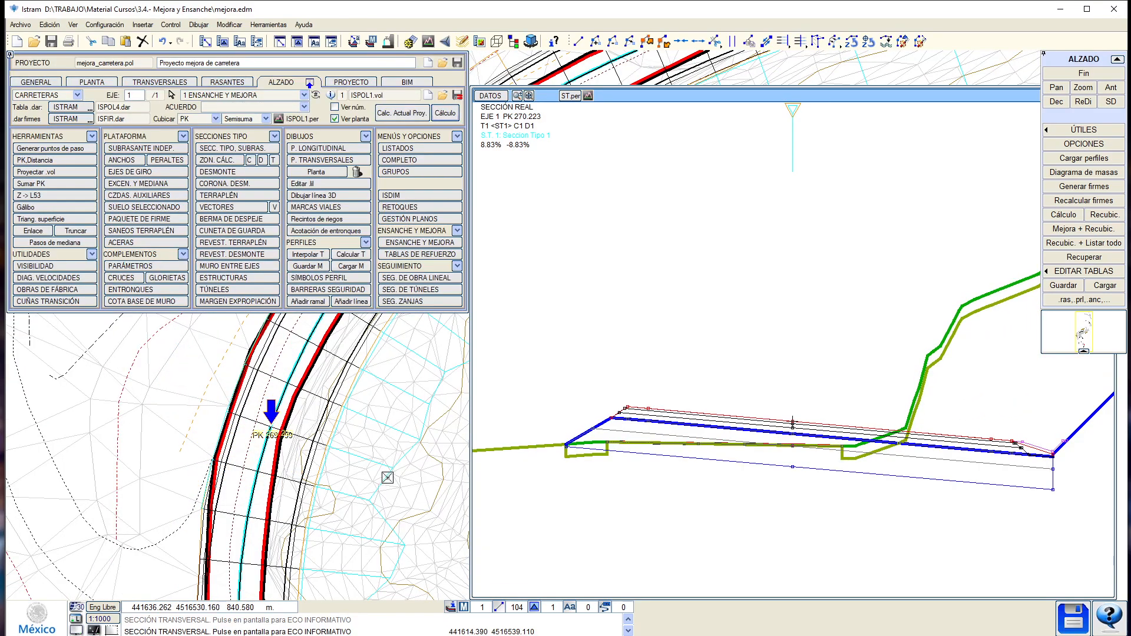
click(411, 472)
click(390, 468)
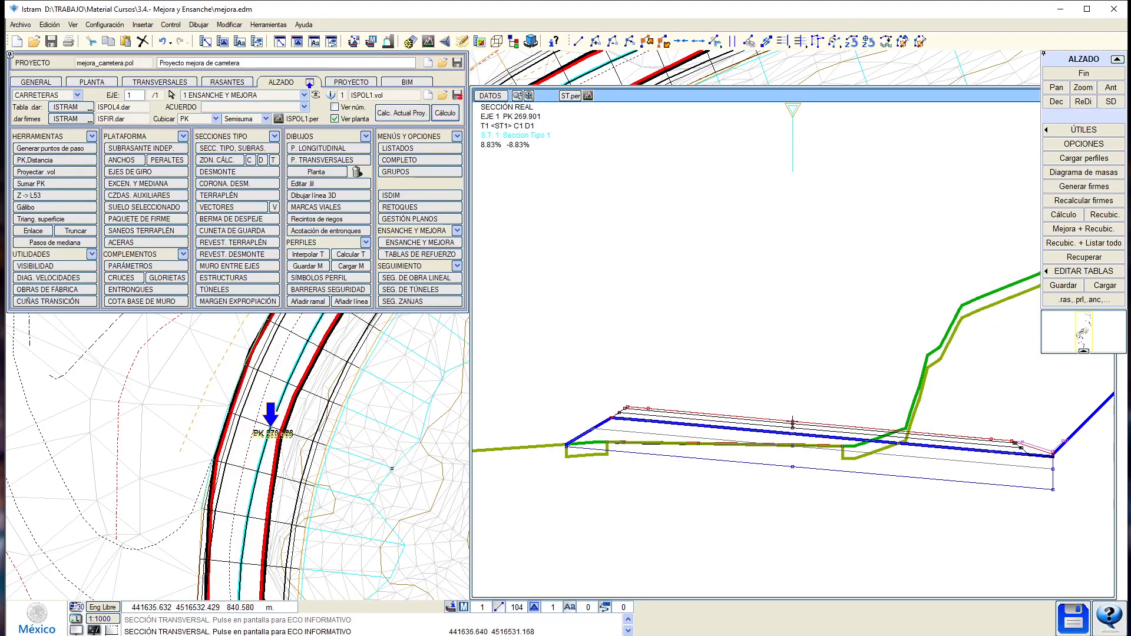
Display the cross-sections at PK 274.965 and PK 284.893 and examine the existing pavement edge.
middle_drag(353, 448, 311, 495)
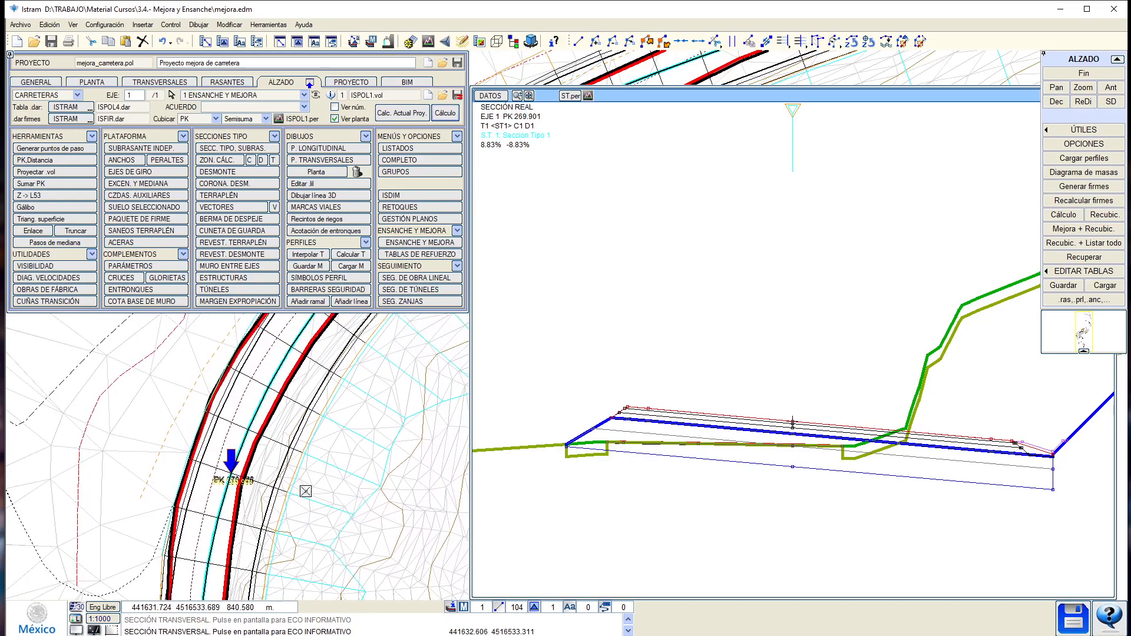
click(330, 470)
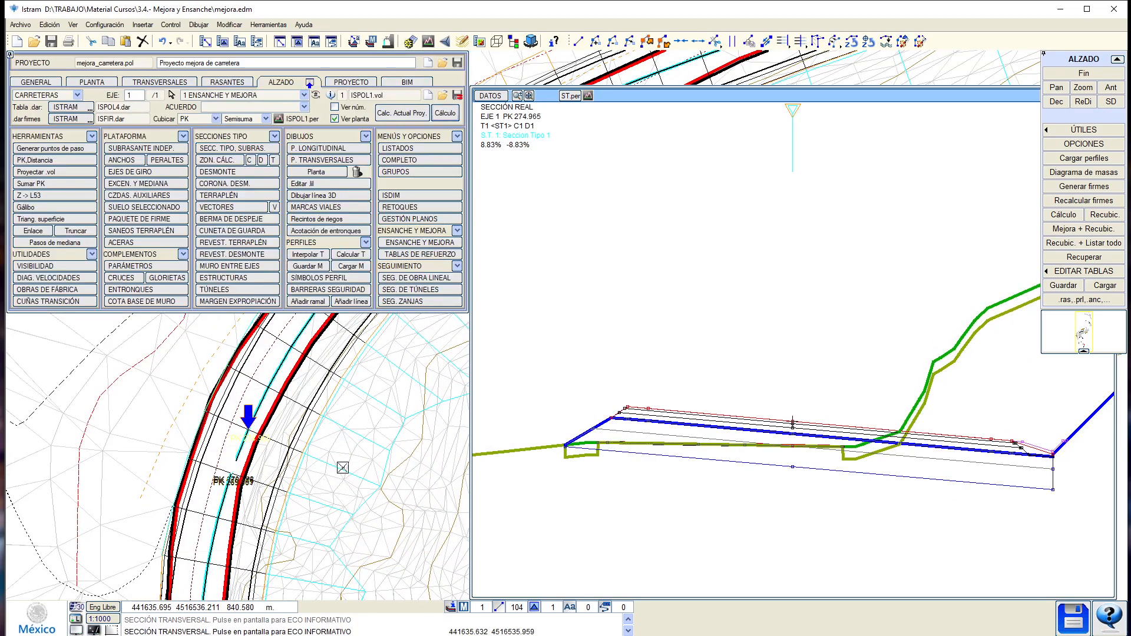
middle_drag(364, 470, 300, 482)
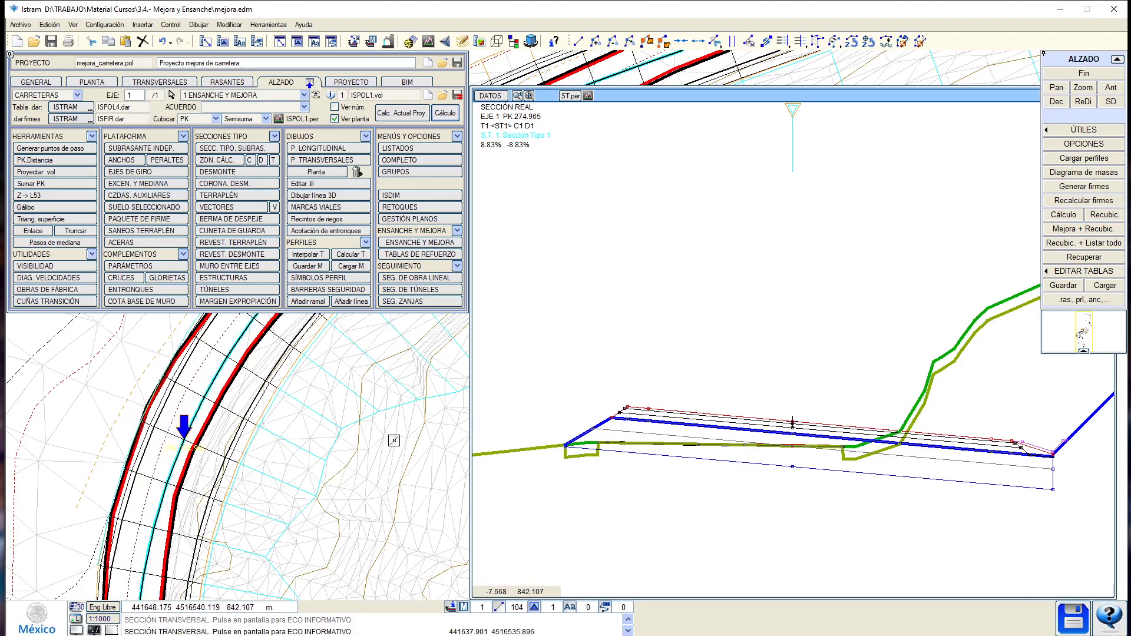
click(343, 426)
click(691, 451)
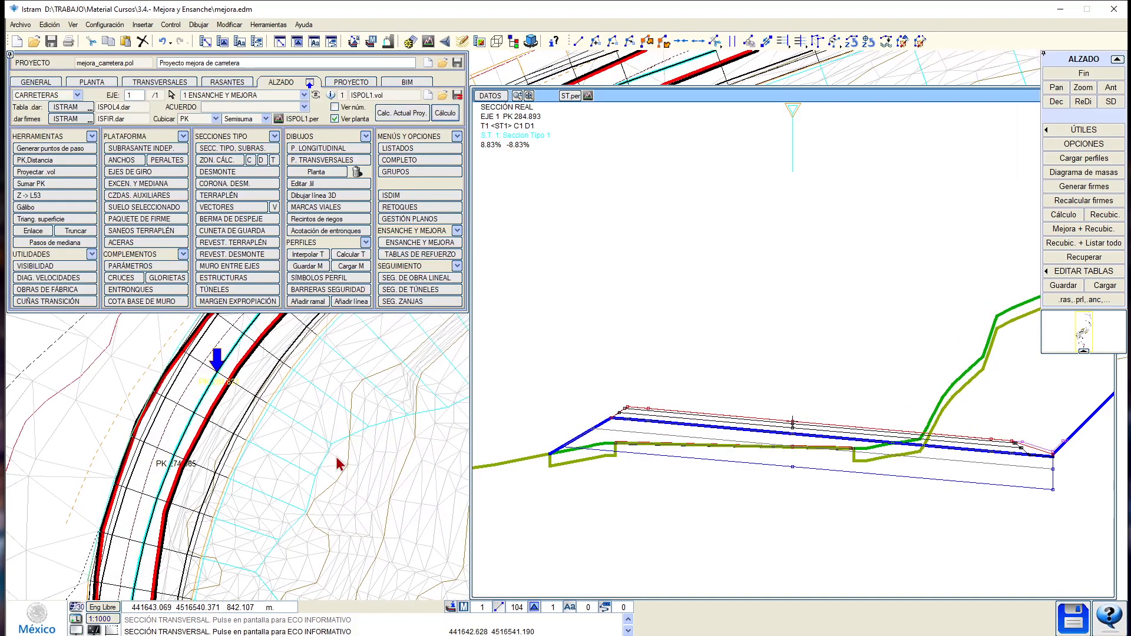
scroll(785, 459, up, 1)
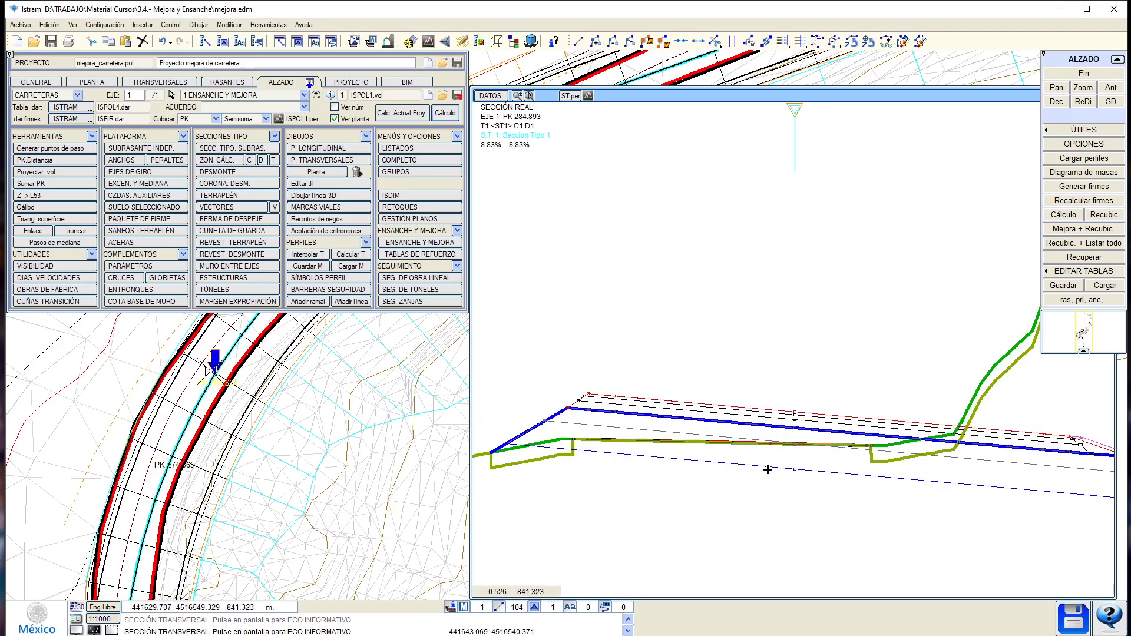
scroll(767, 470, down, 1)
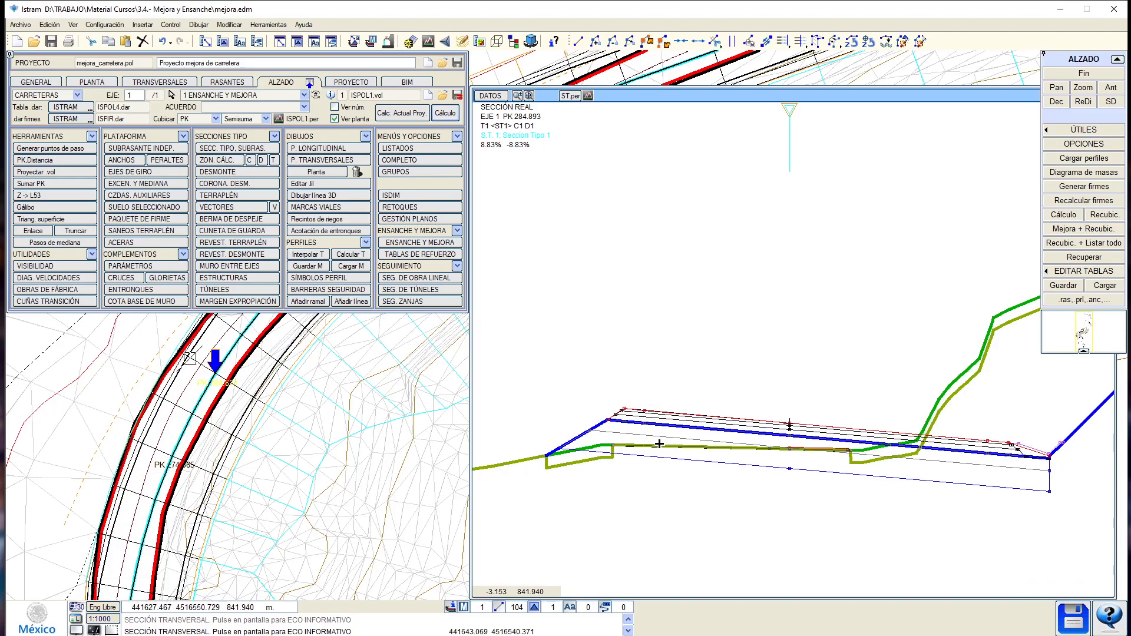
scroll(719, 441, up, 4)
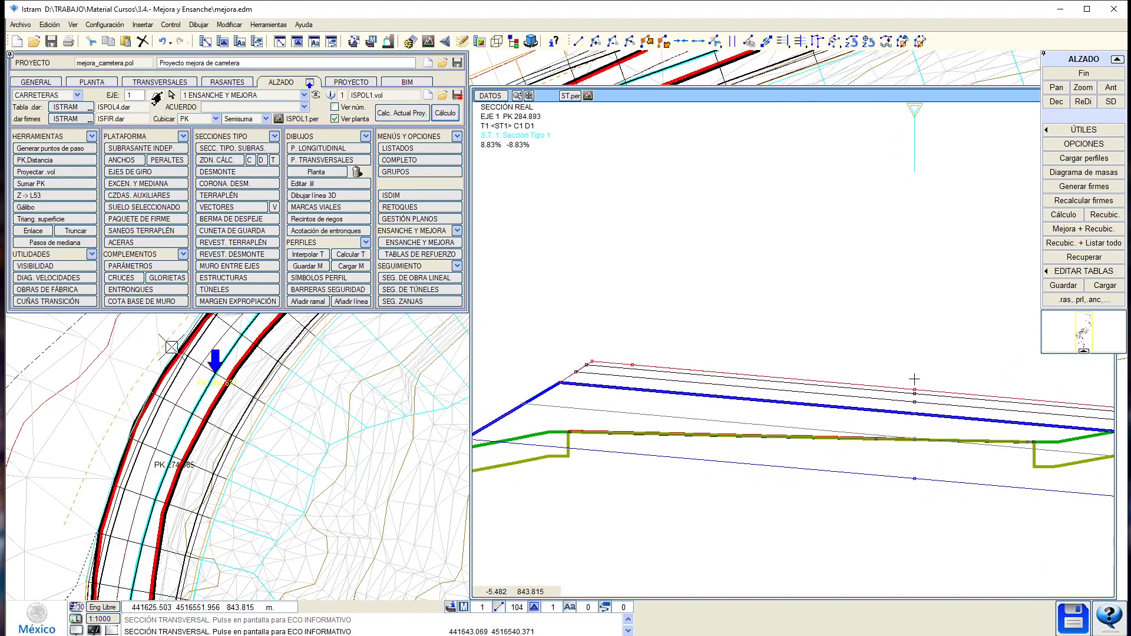
Set Fresado to 0.05 for Ensanche y mejora, regenerate the terrain cross-sections of axis 1 and return to Alzado.
click(159, 83)
click(311, 150)
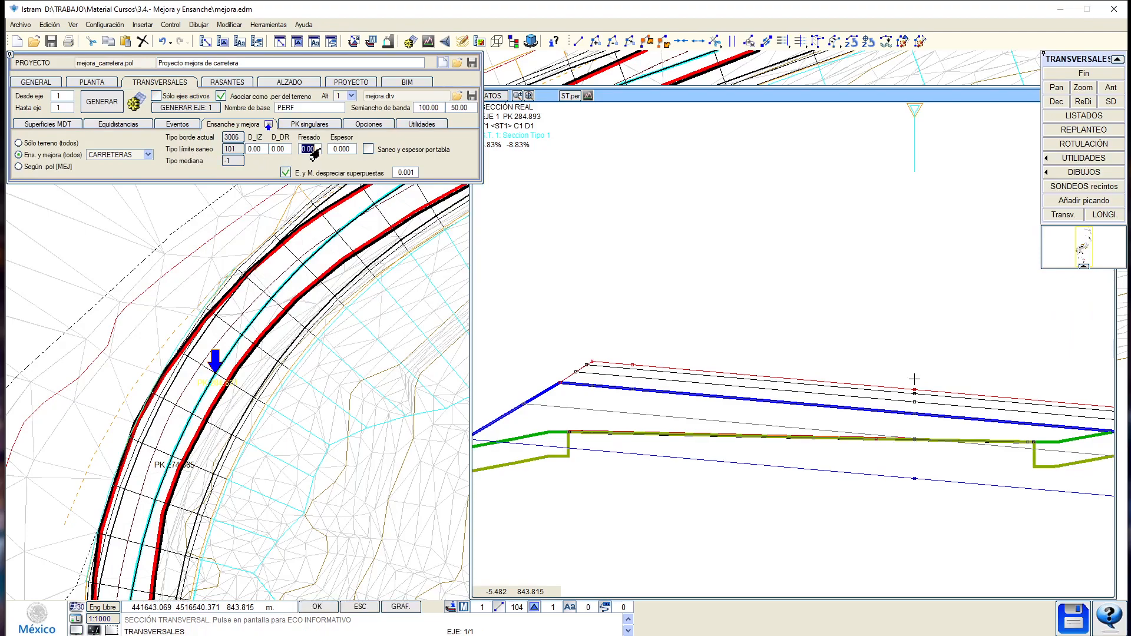
text(0.05)
key(Return)
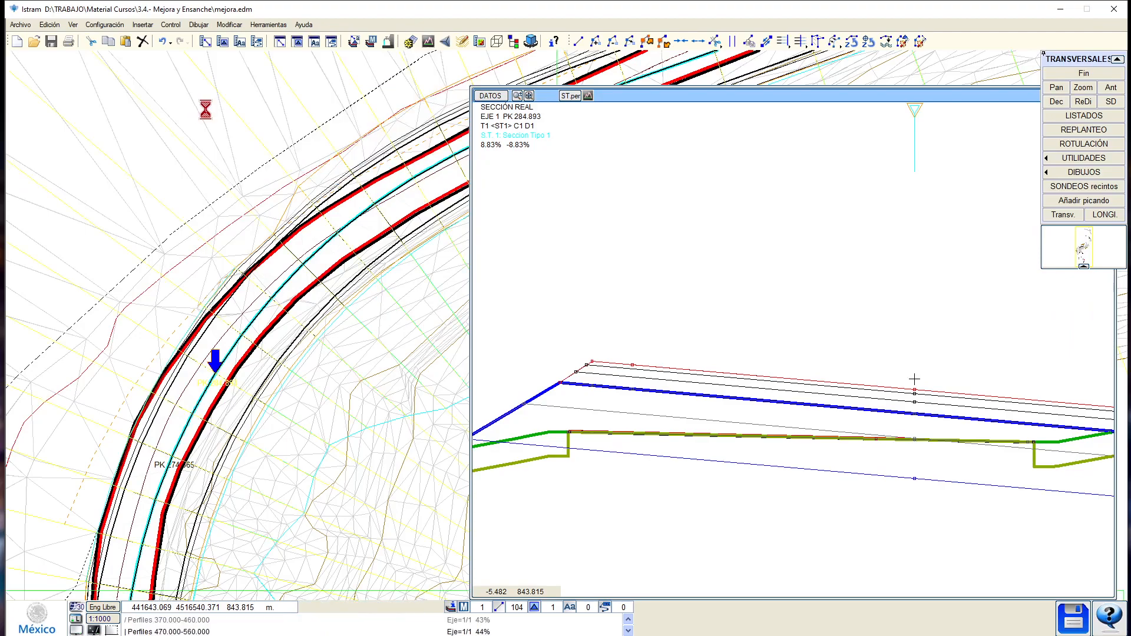
click(277, 83)
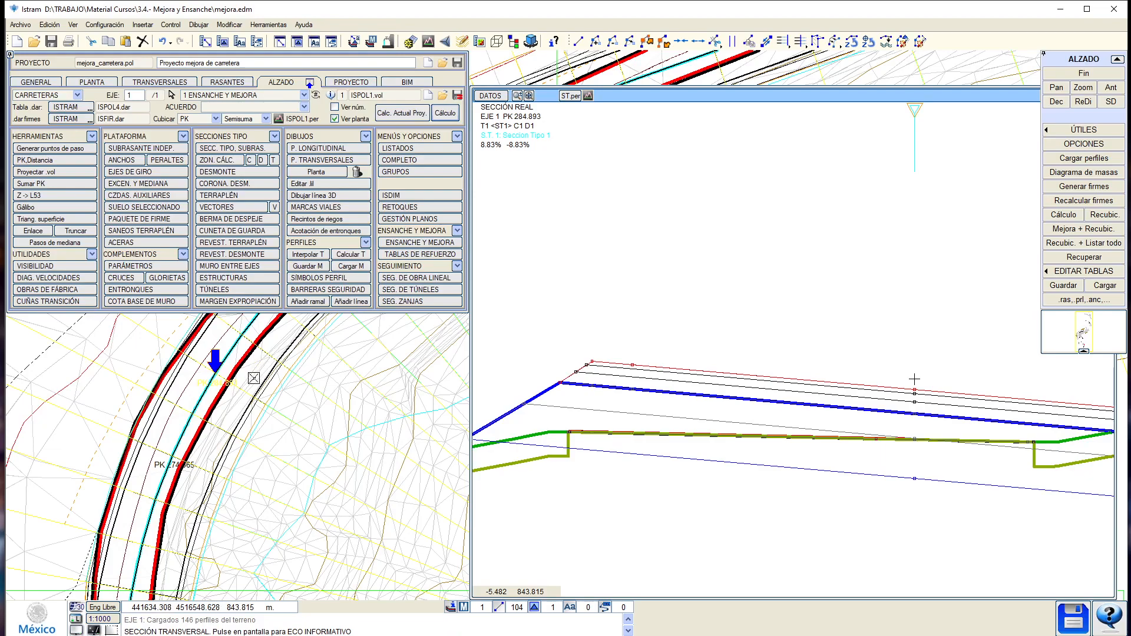
Display the regenerated section at PK 284.737 and examine the milling line near the existing pavement edge.
click(265, 407)
scroll(570, 456, up, 5)
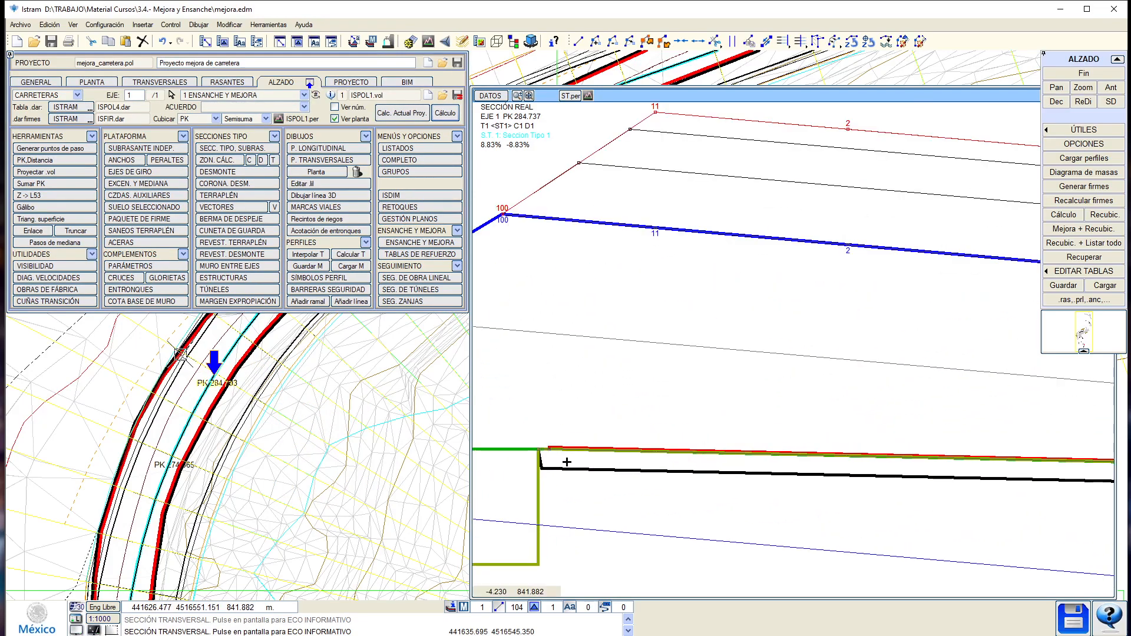
scroll(567, 461, down, 2)
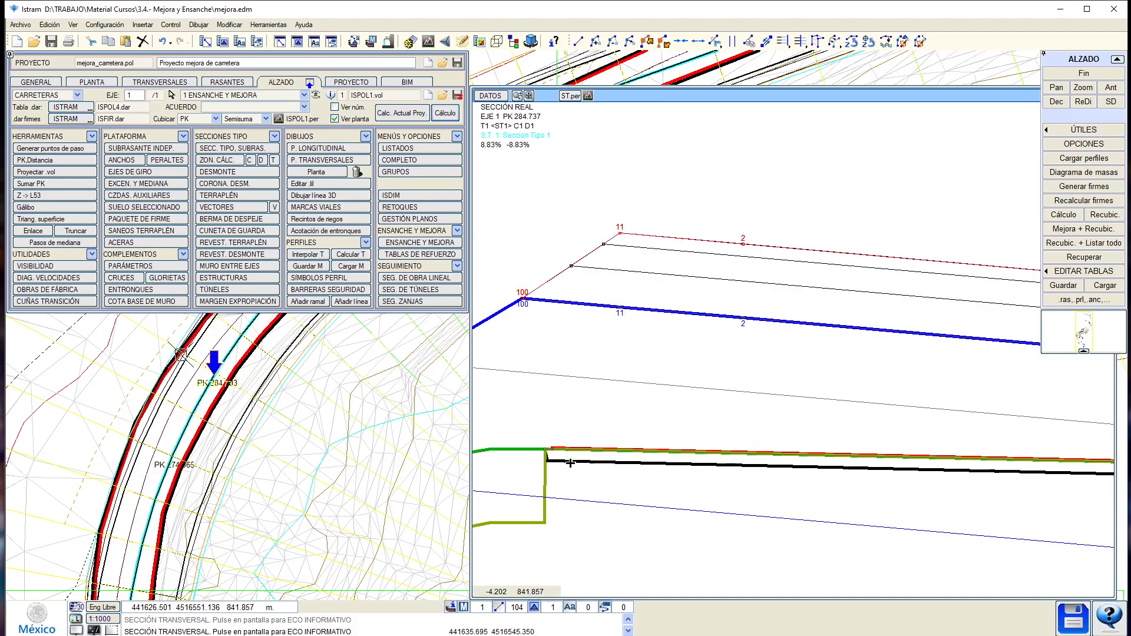
scroll(575, 461, down, 1)
scroll(773, 467, down, 2)
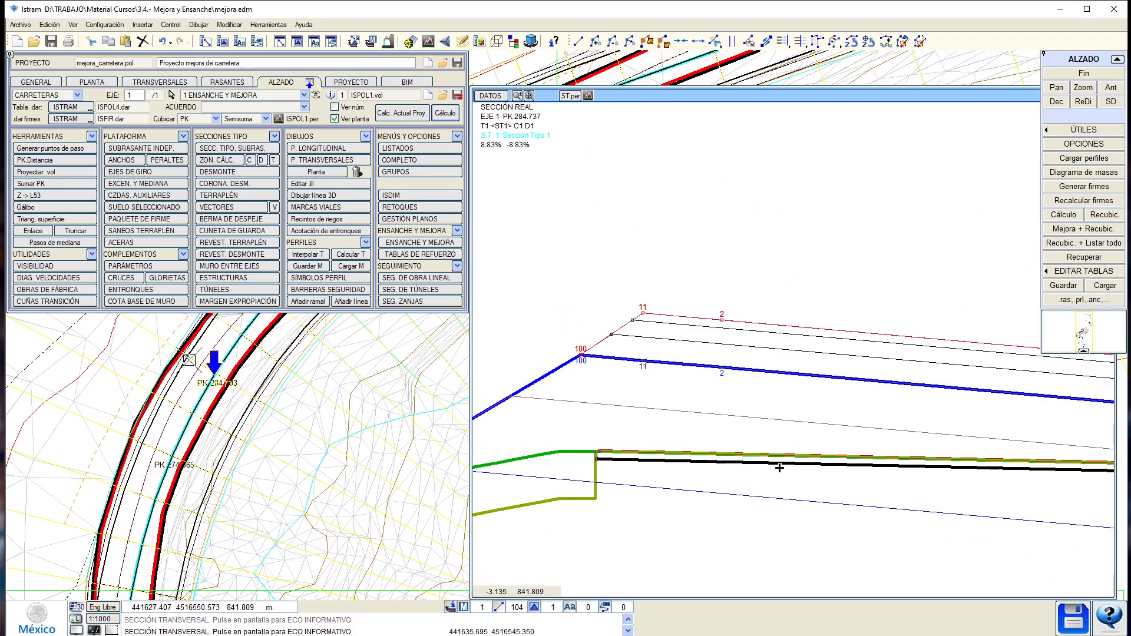
middle_drag(953, 473, 944, 462)
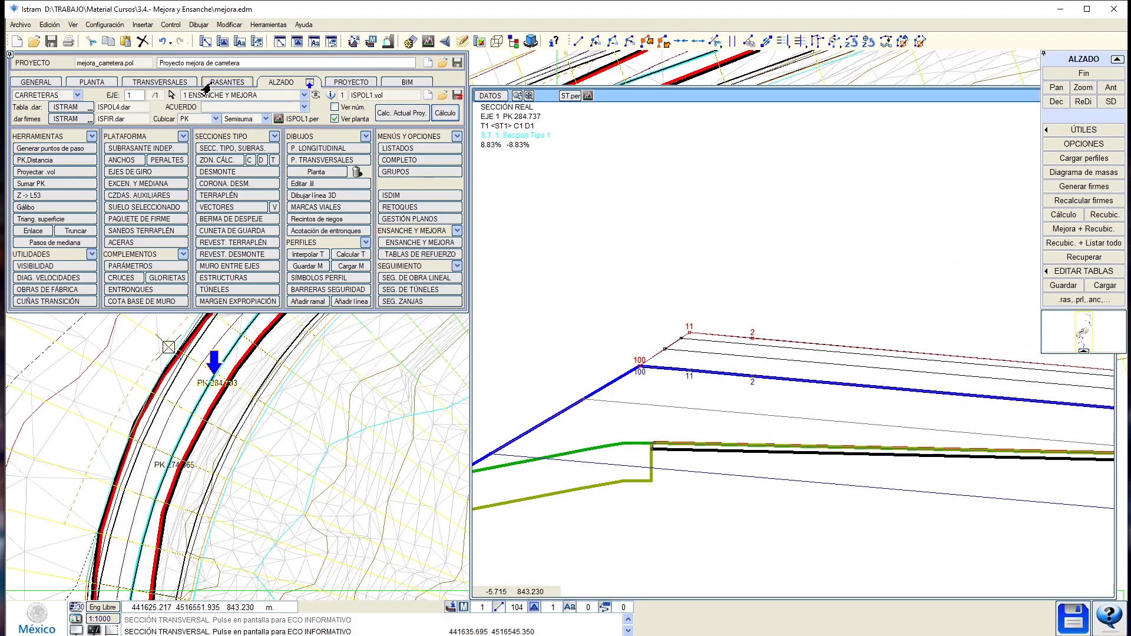
Set the D_IZ and D_DR offsets to 0.10 and regenerate the cross-sections of axis 1.
click(170, 83)
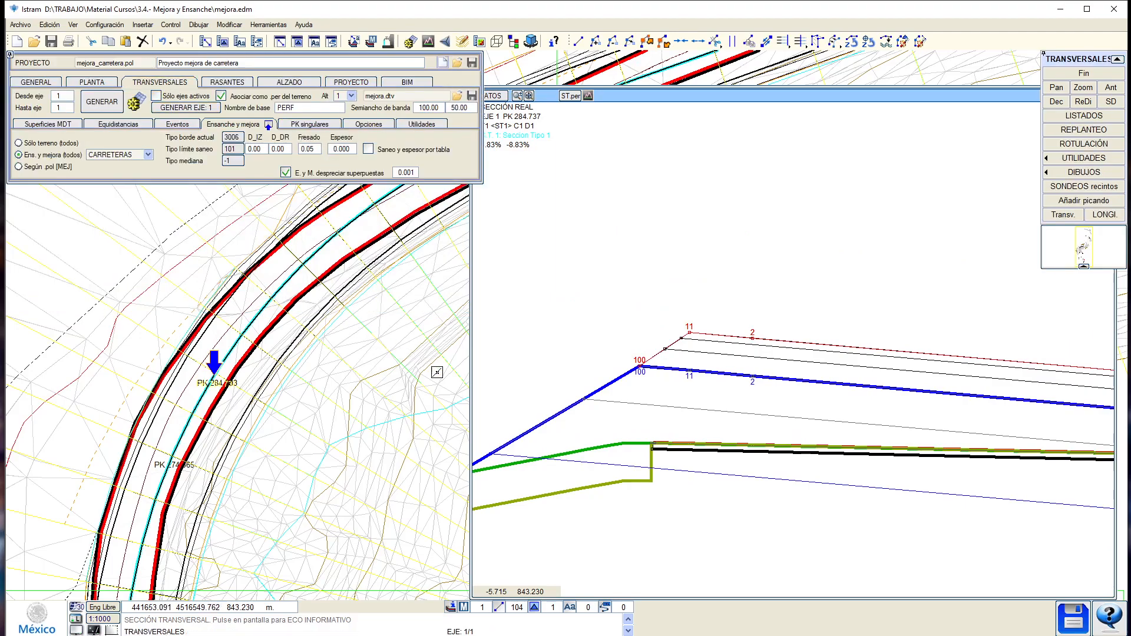
scroll(644, 453, up, 4)
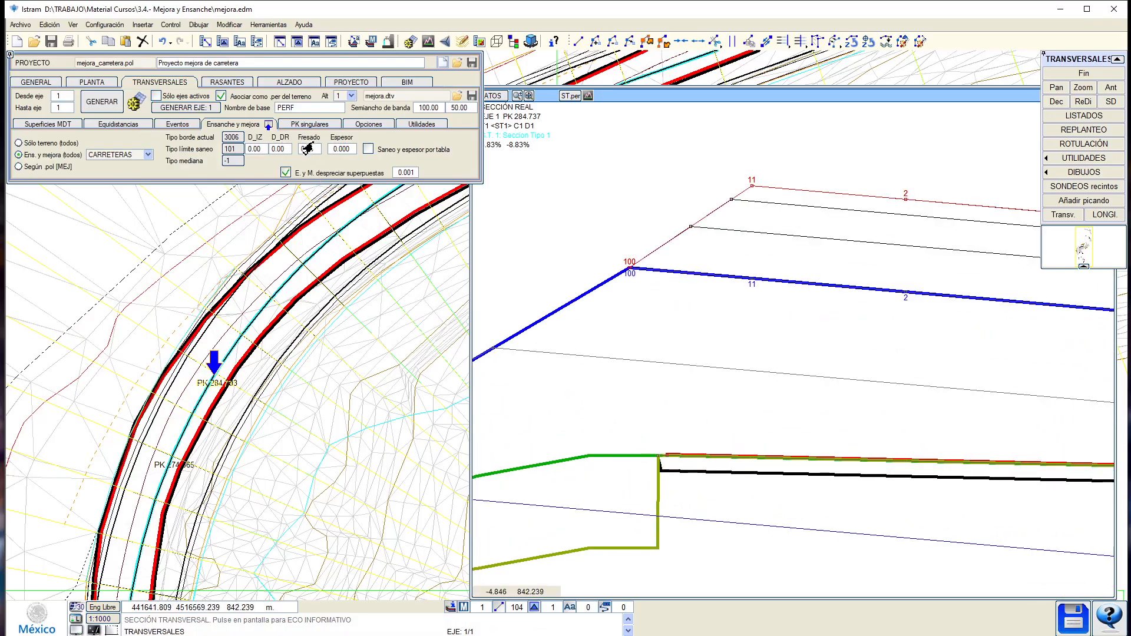
scroll(183, 346, up, 2)
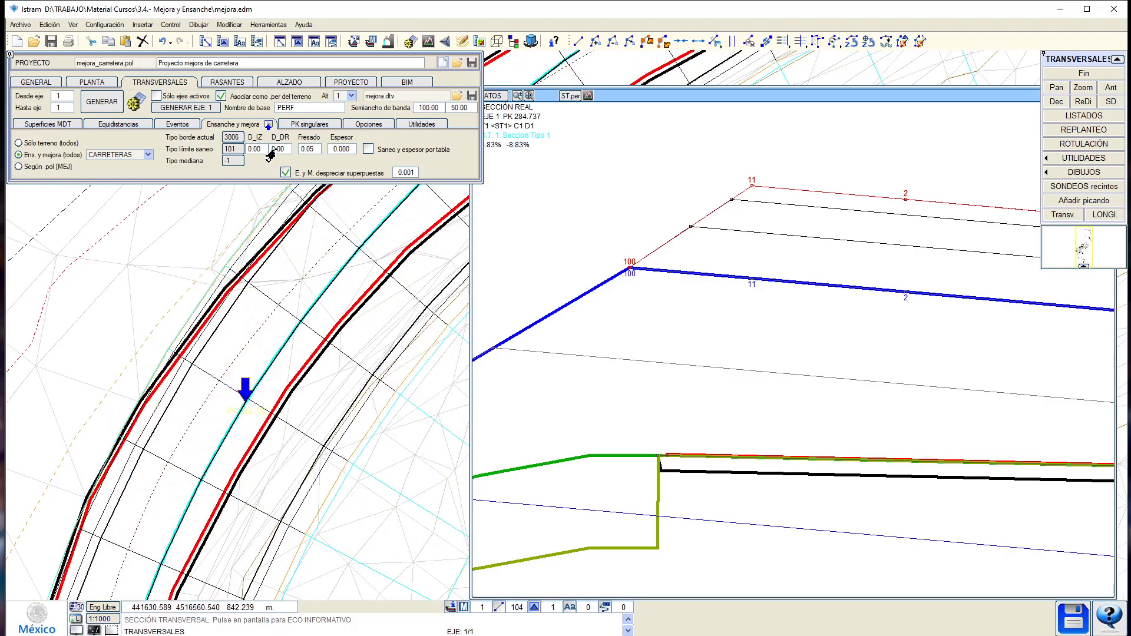
click(256, 150)
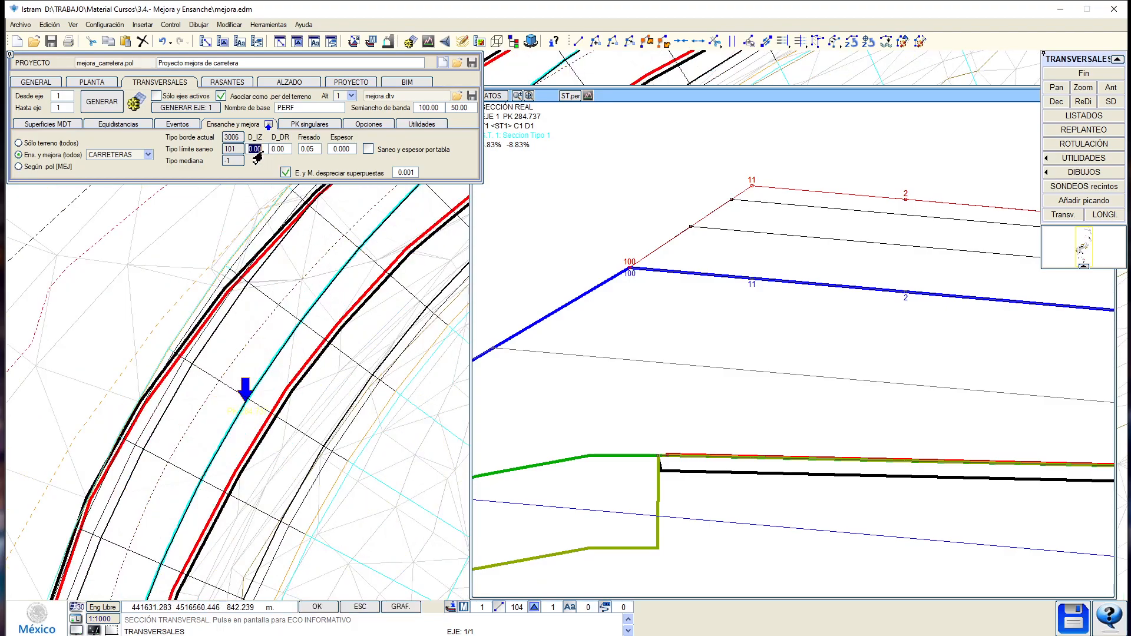
text(0.10)
key(Return)
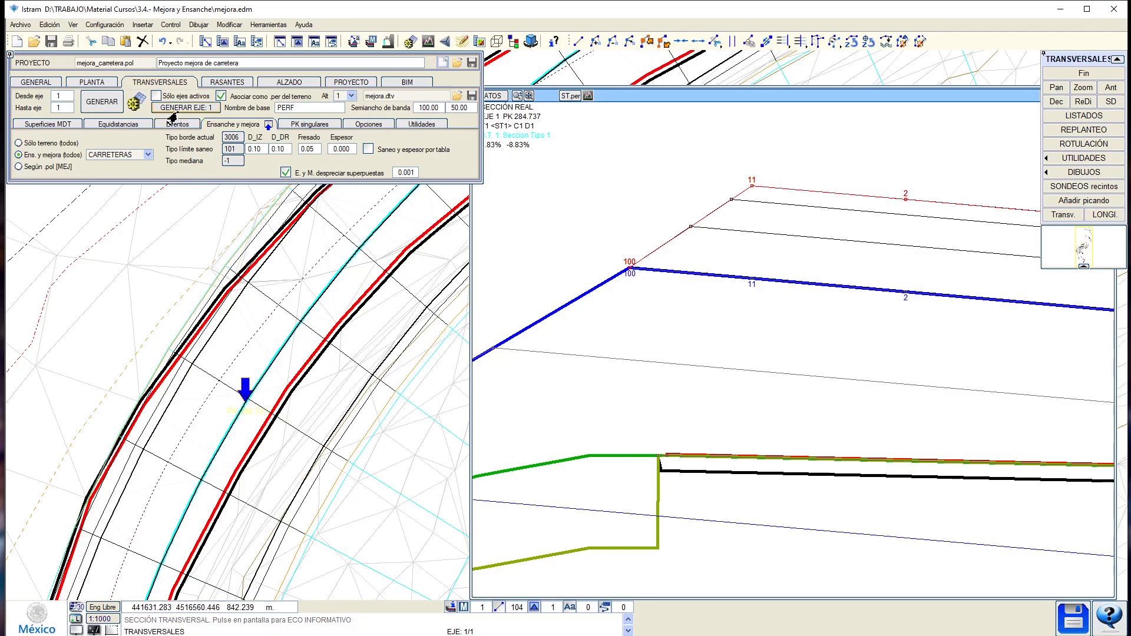
Display the Alzado section at PK 285.362 and examine how the saneo limit sits against the existing pavement edge.
click(281, 82)
click(242, 385)
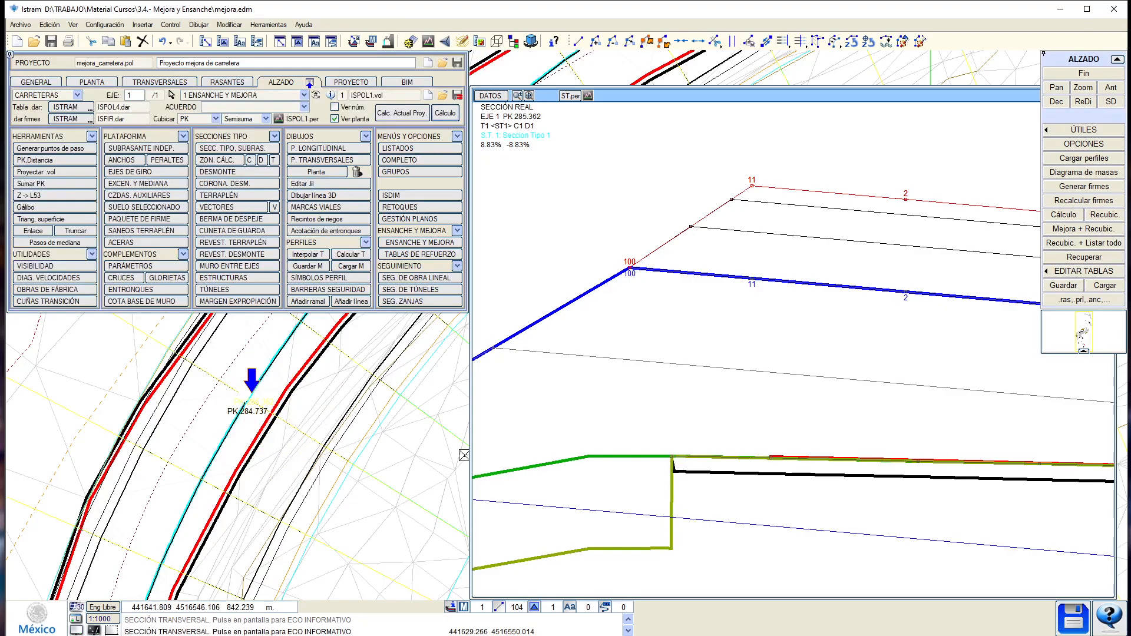
scroll(769, 442, up, 5)
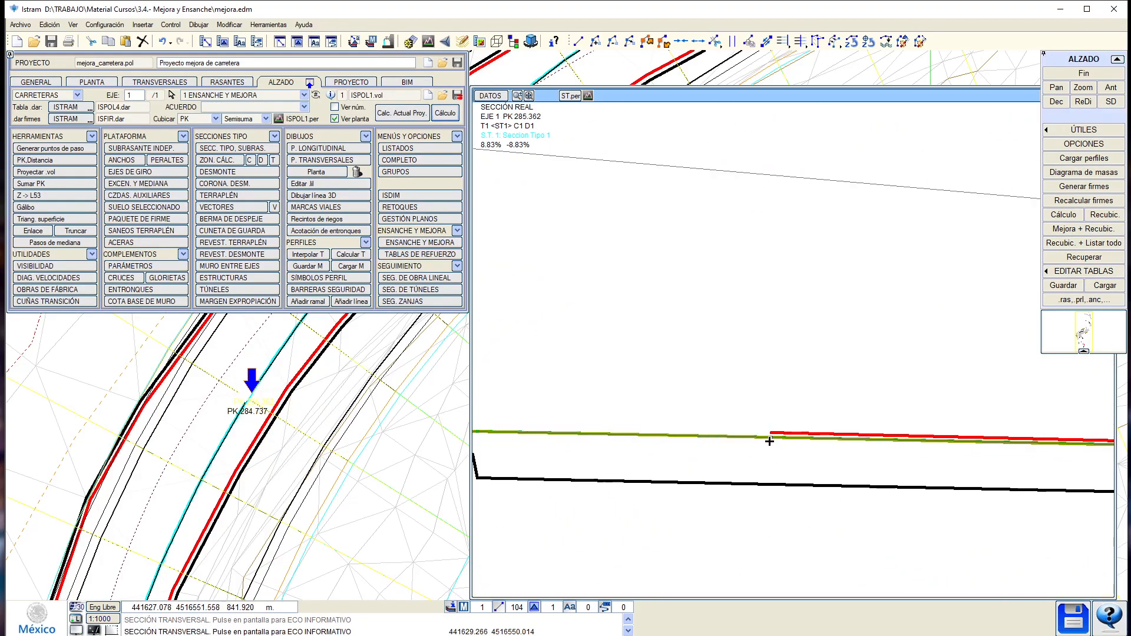
scroll(770, 441, down, 1)
Set Tipo límite saneo to -1 and the D_IZ and D_DR offsets to 0.2.
click(161, 82)
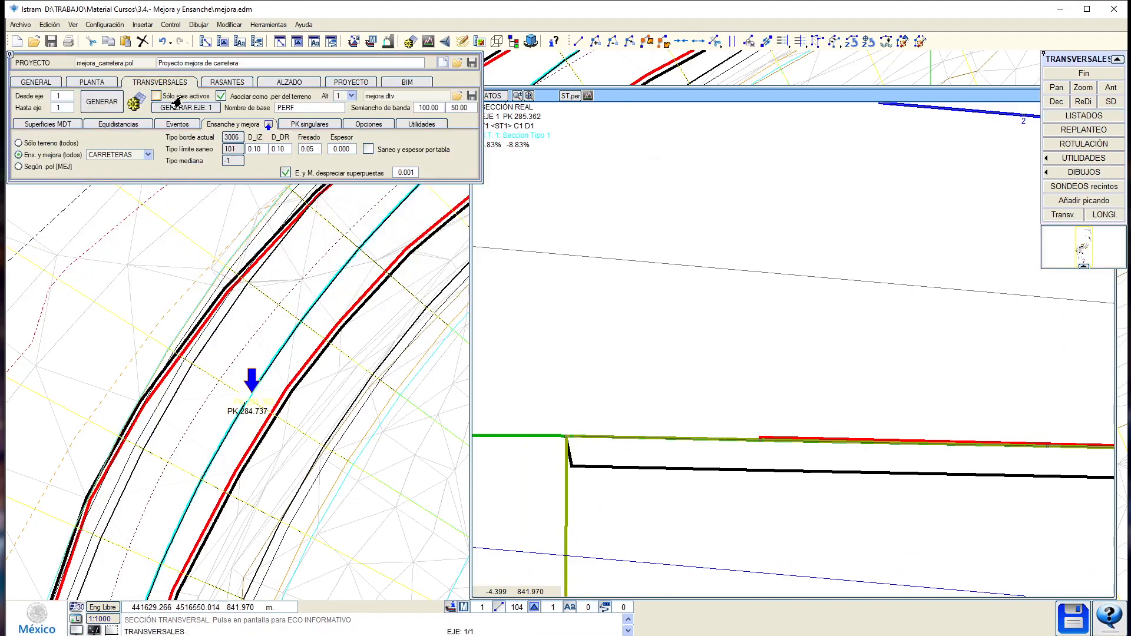
click(227, 152)
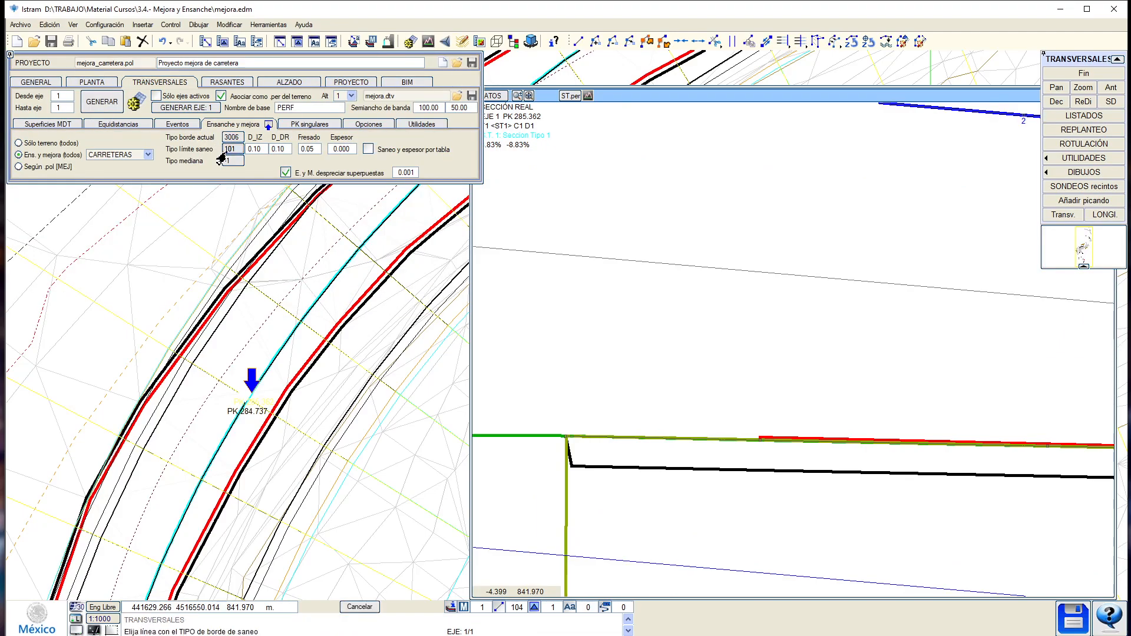
text(-1)
key(Return)
click(256, 150)
text(.2)
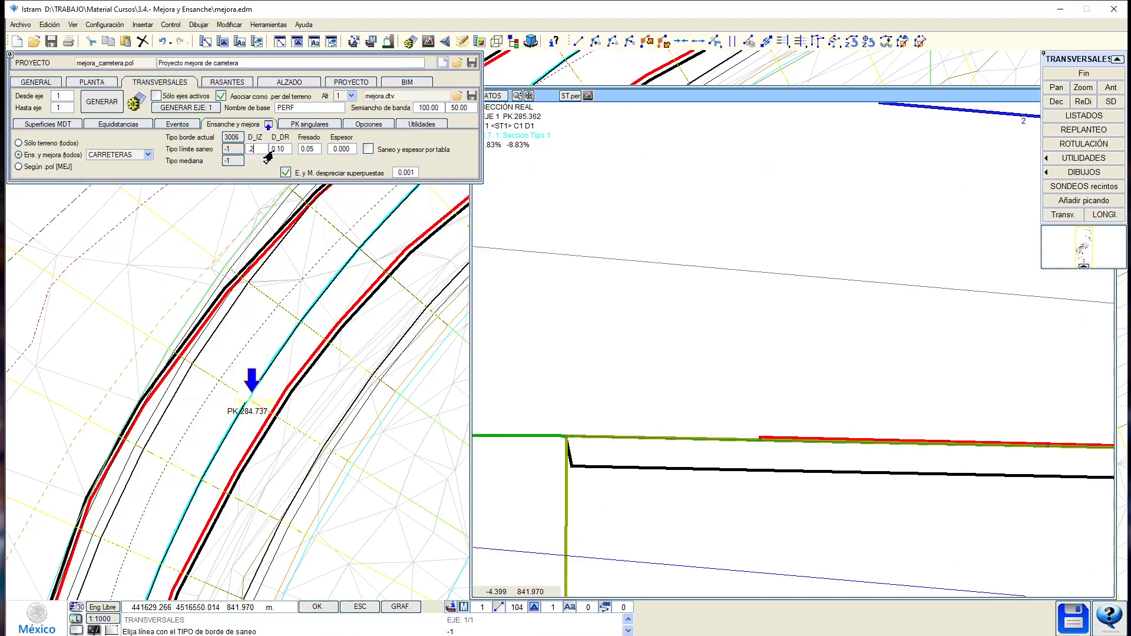
text(.2)
key(Return)
Set D_IZ and D_DR to 0.50 and regenerate the cross-sections of axis 1.
click(256, 151)
text(.5)
key(Return)
text(.5)
key(Return)
click(168, 110)
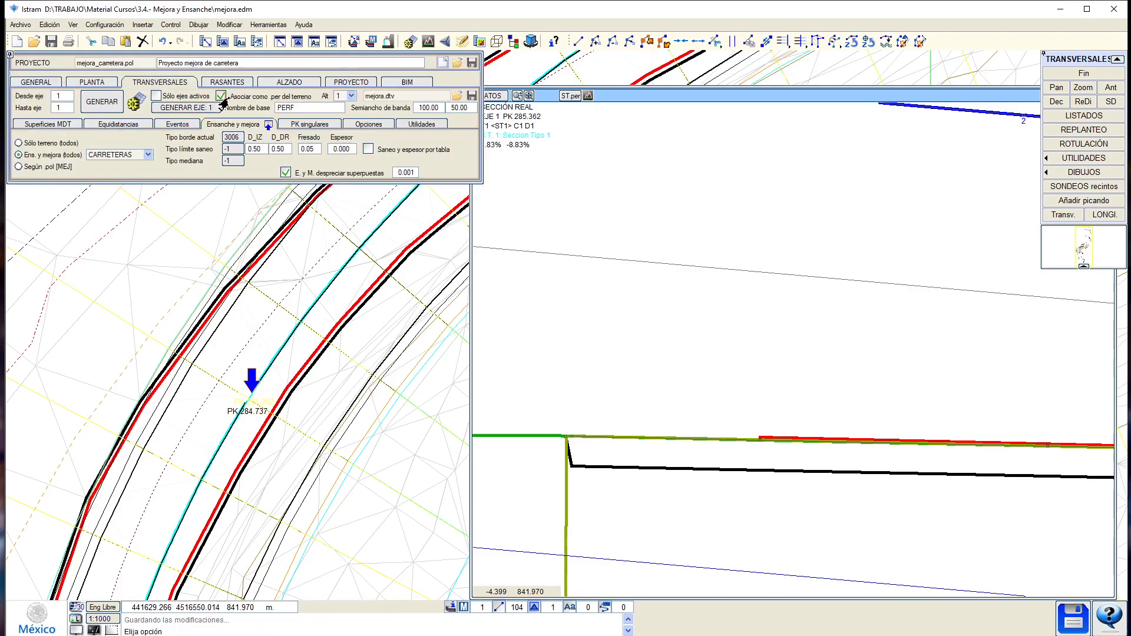
Display the Alzado section at PK 286.225 and examine the saneo box beside the existing pavement.
click(289, 82)
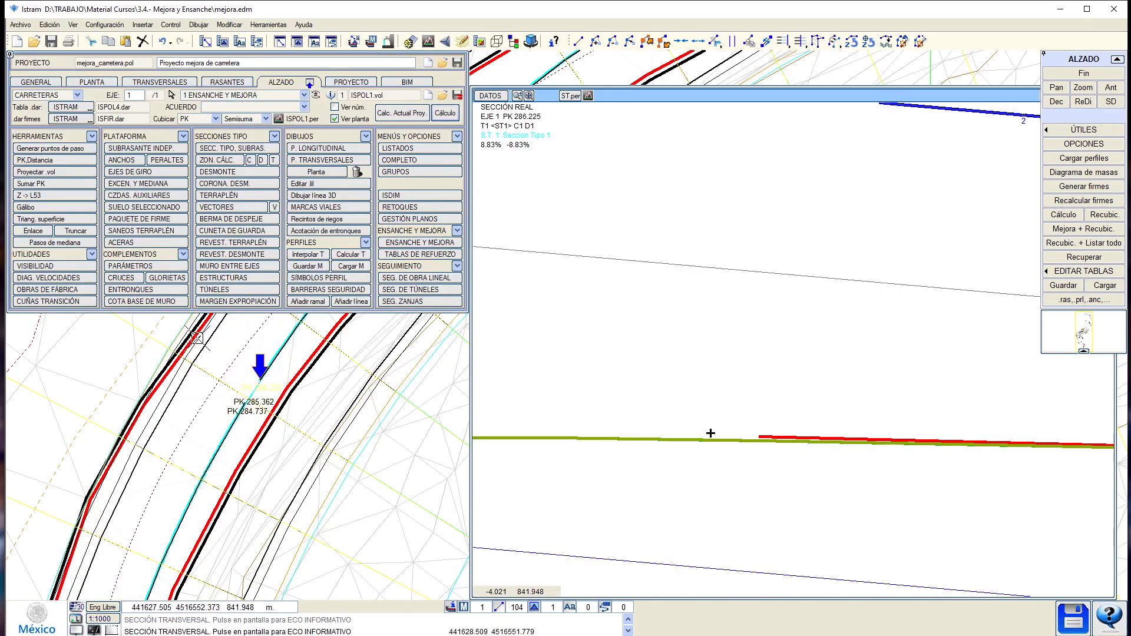
scroll(720, 391, down, 3)
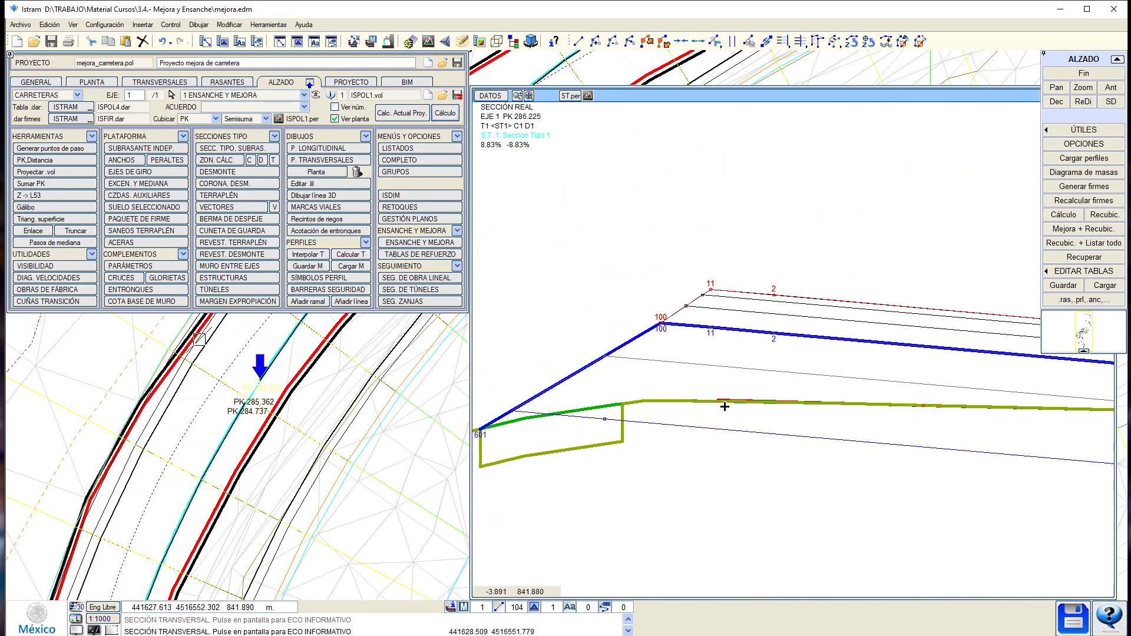
scroll(724, 407, up, 2)
Set Tipo límite saneo to 101 by picking the saneo edge line in plan, and set D_IZ and D_DR to 0.
click(161, 83)
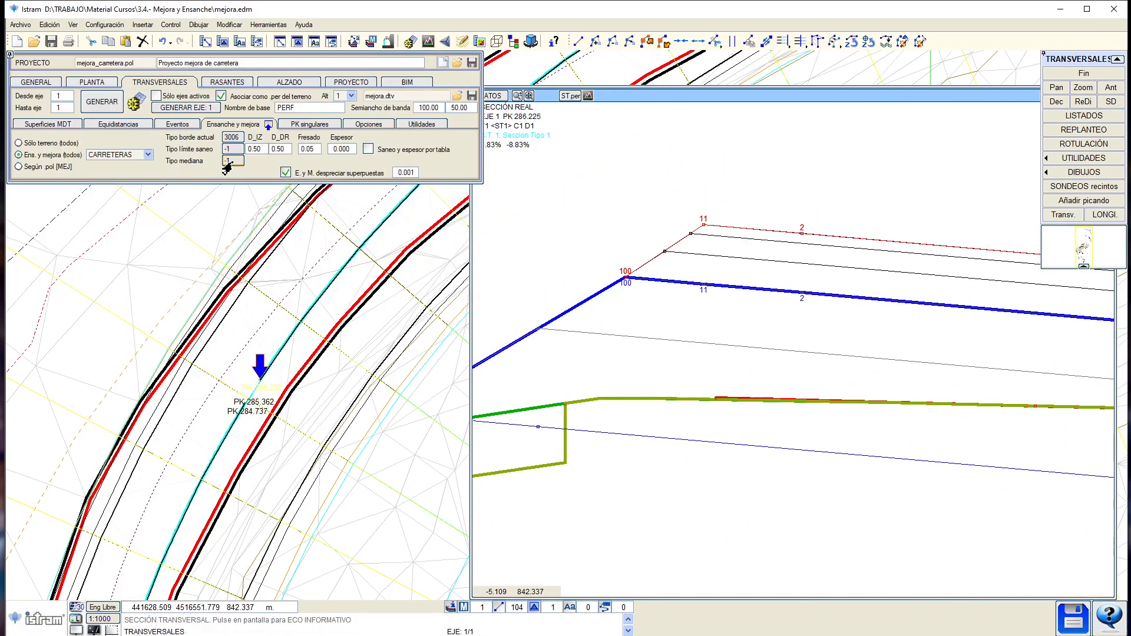
click(226, 151)
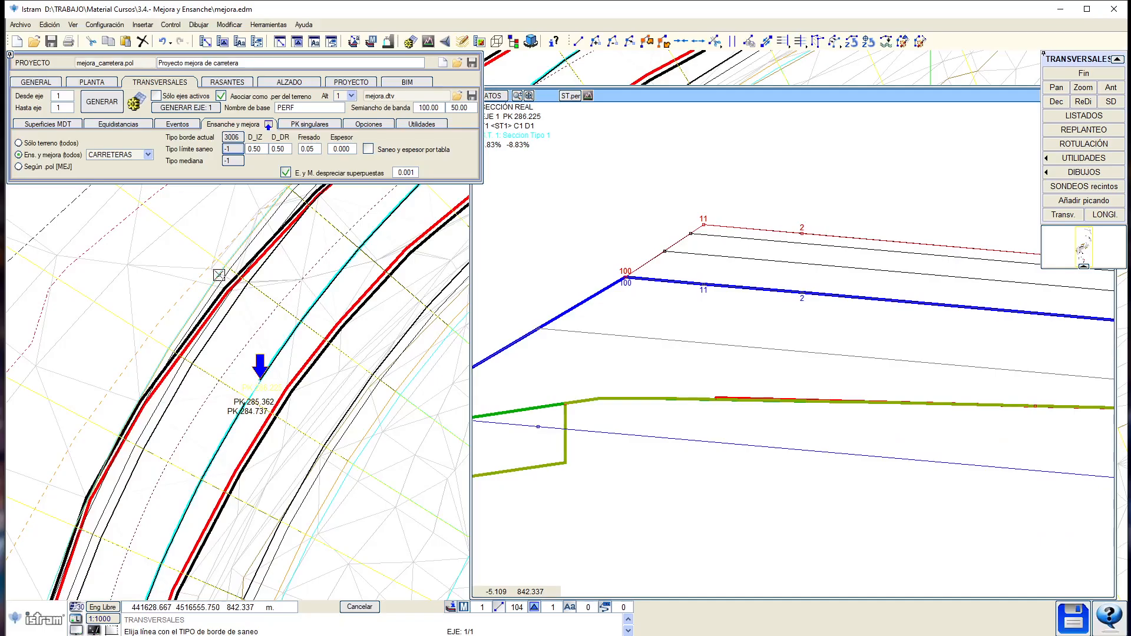
click(218, 274)
click(253, 149)
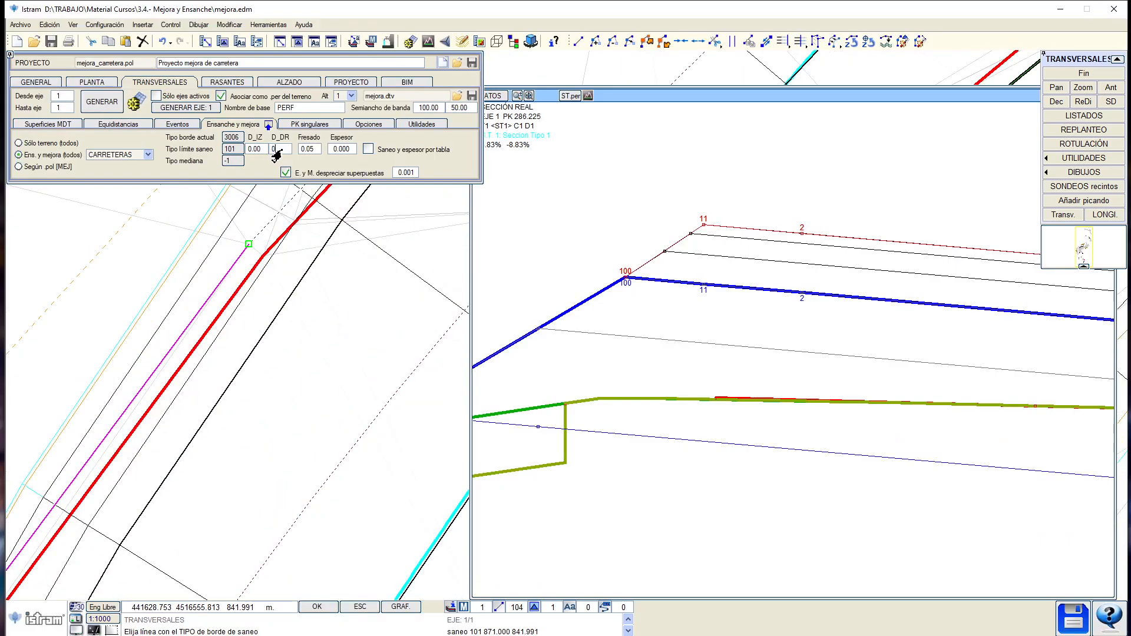
key(Return)
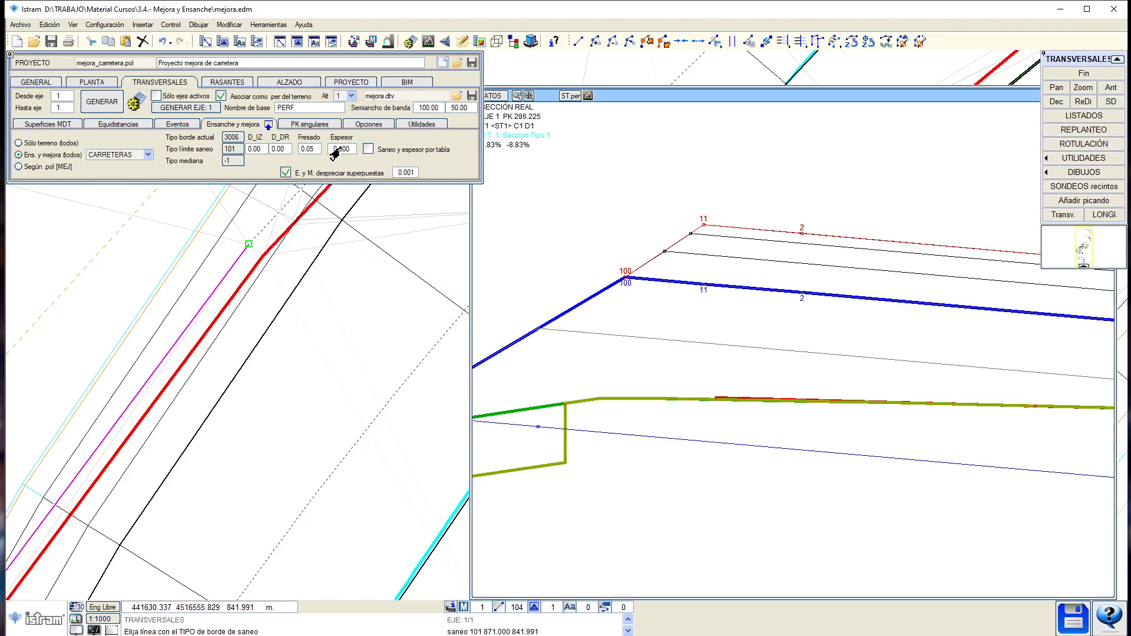
Set the saneo Espesor to 0.42 and regenerate the cross-sections of axis 1.
click(335, 151)
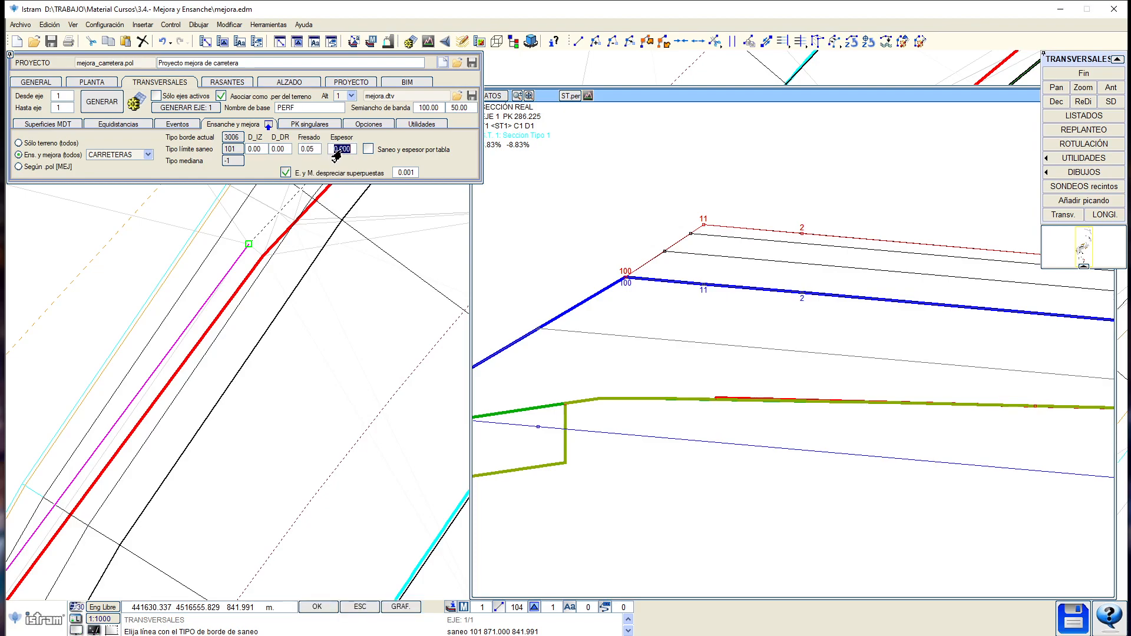
text(0.4)
key(Return)
click(337, 151)
text(.42)
key(Return)
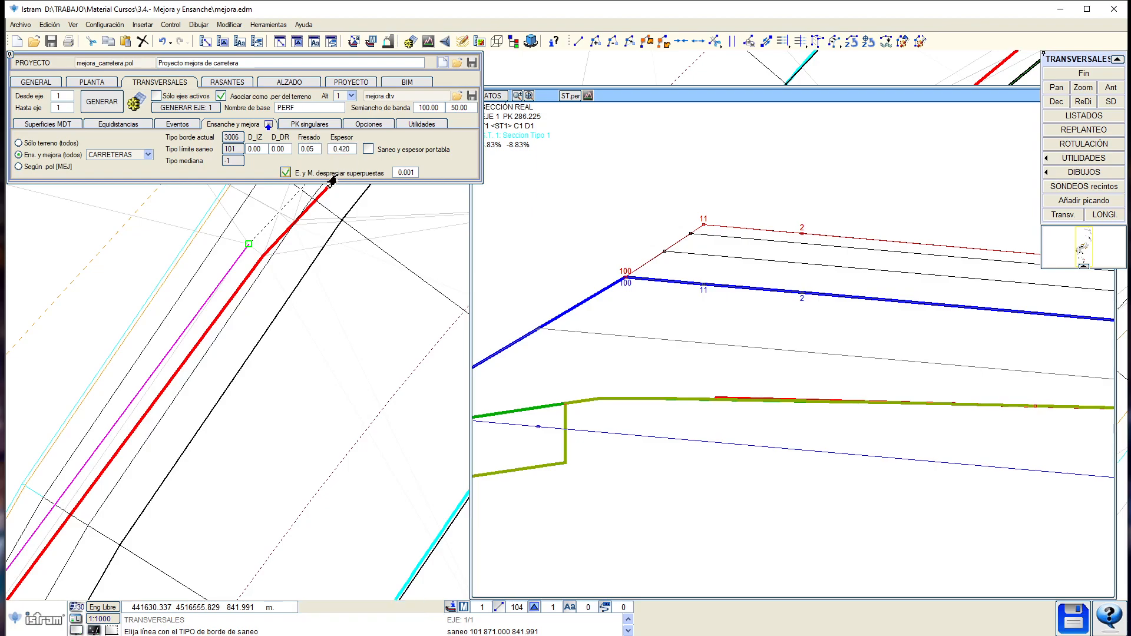
click(197, 119)
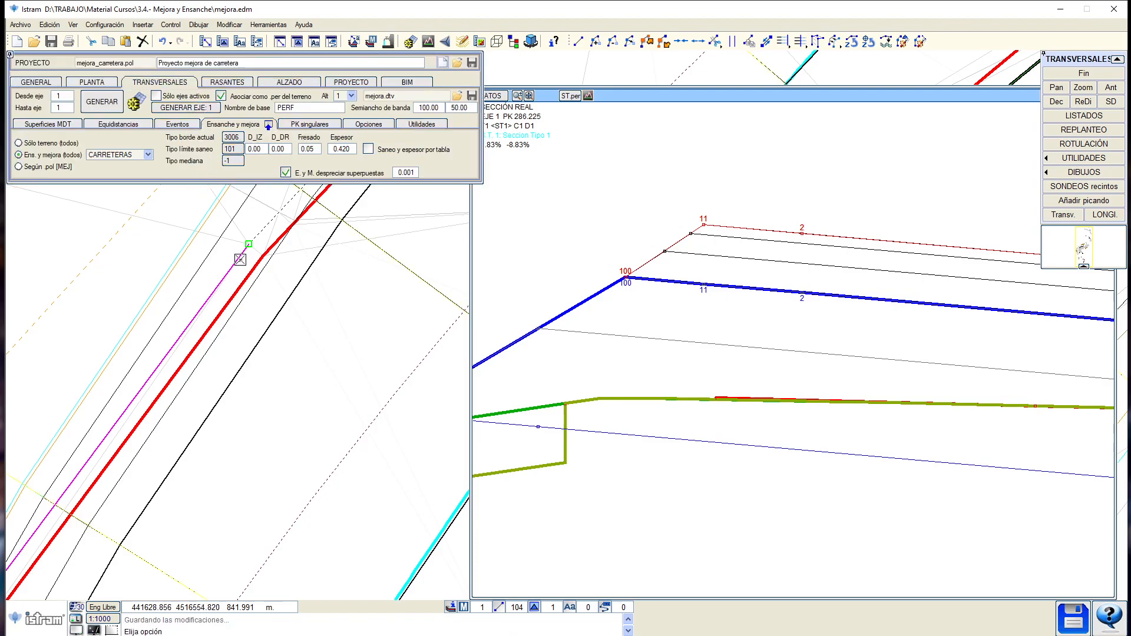
Display the Alzado section at PK 280.097 and examine the saneo box beneath the existing pavement.
click(289, 82)
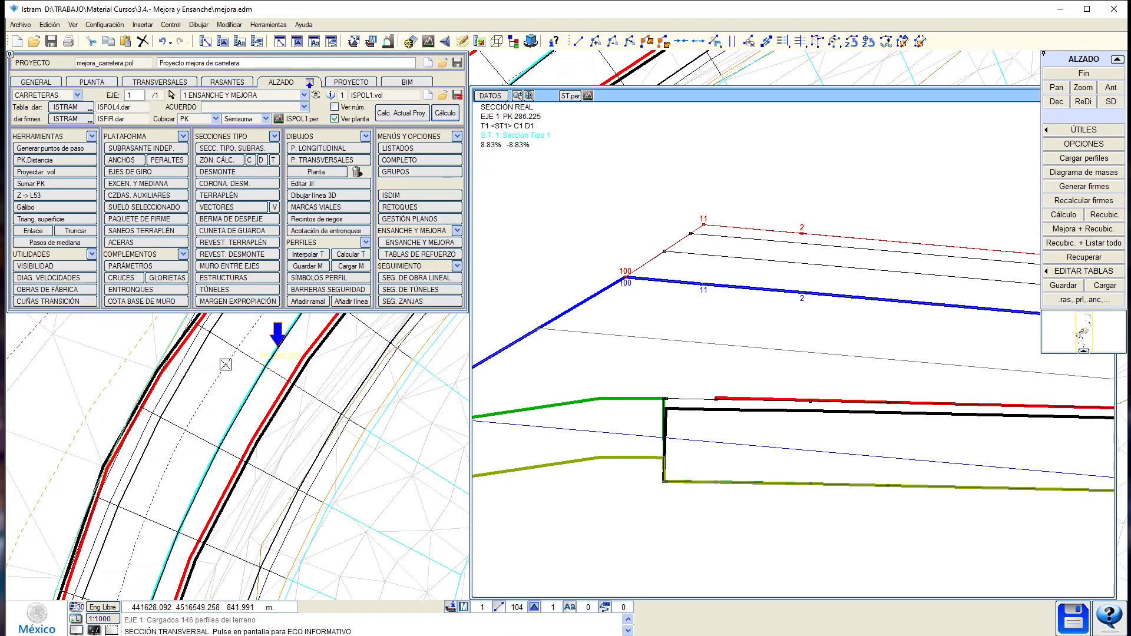
click(148, 407)
scroll(630, 412, down, 3)
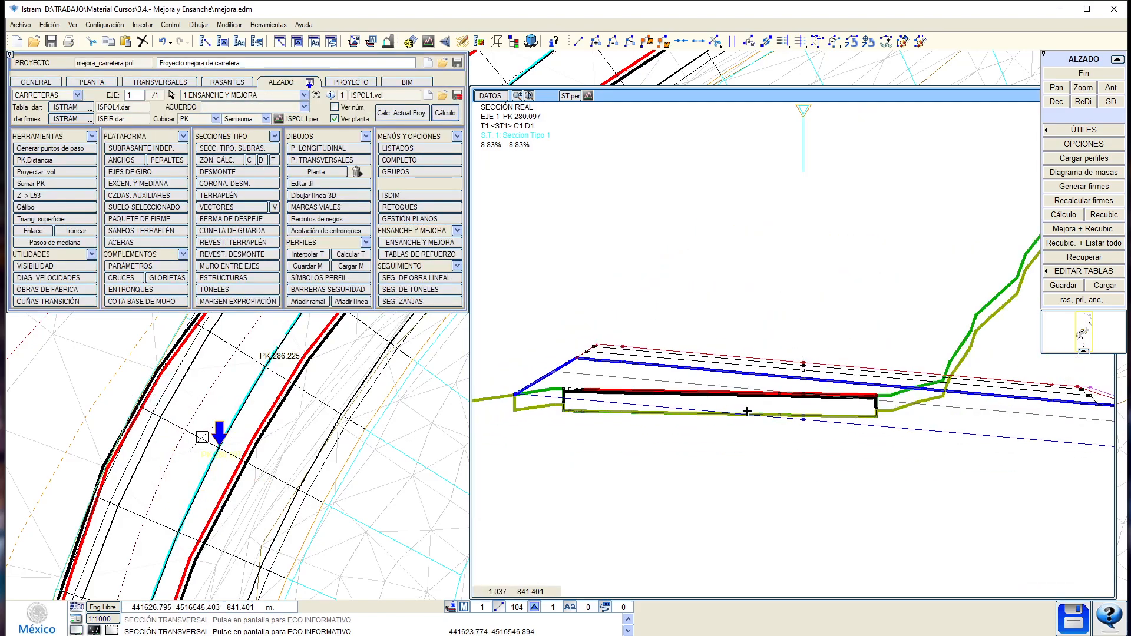
scroll(804, 414, up, 2)
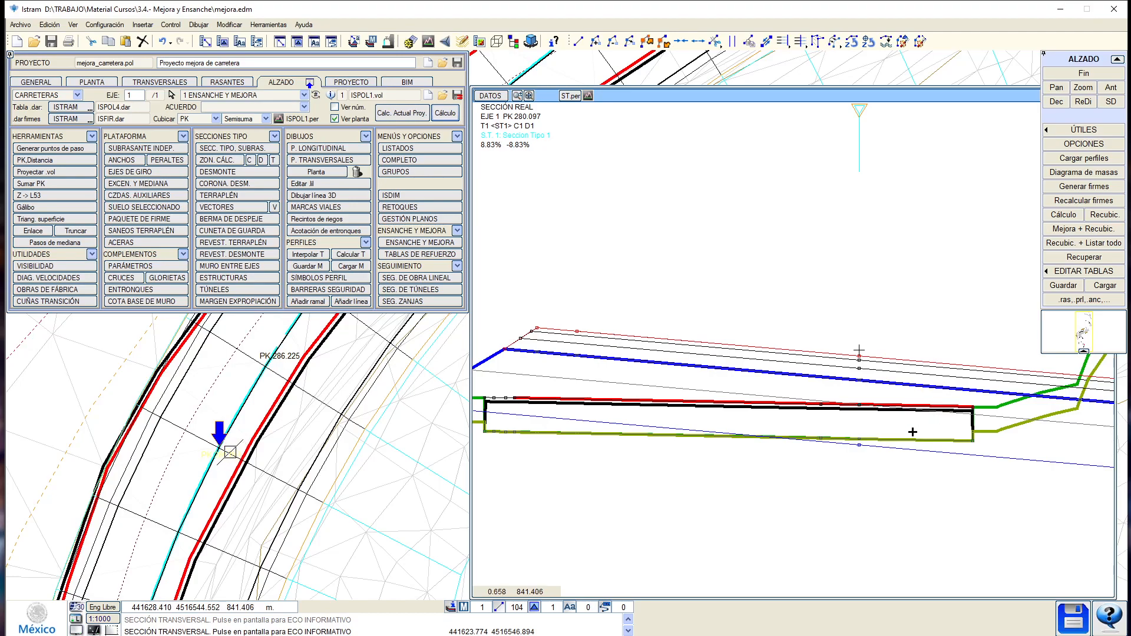
scroll(882, 434, down, 1)
Display the section at PK 289.074 and examine the milling and saneo lines across its full width.
middle_drag(220, 469, 197, 504)
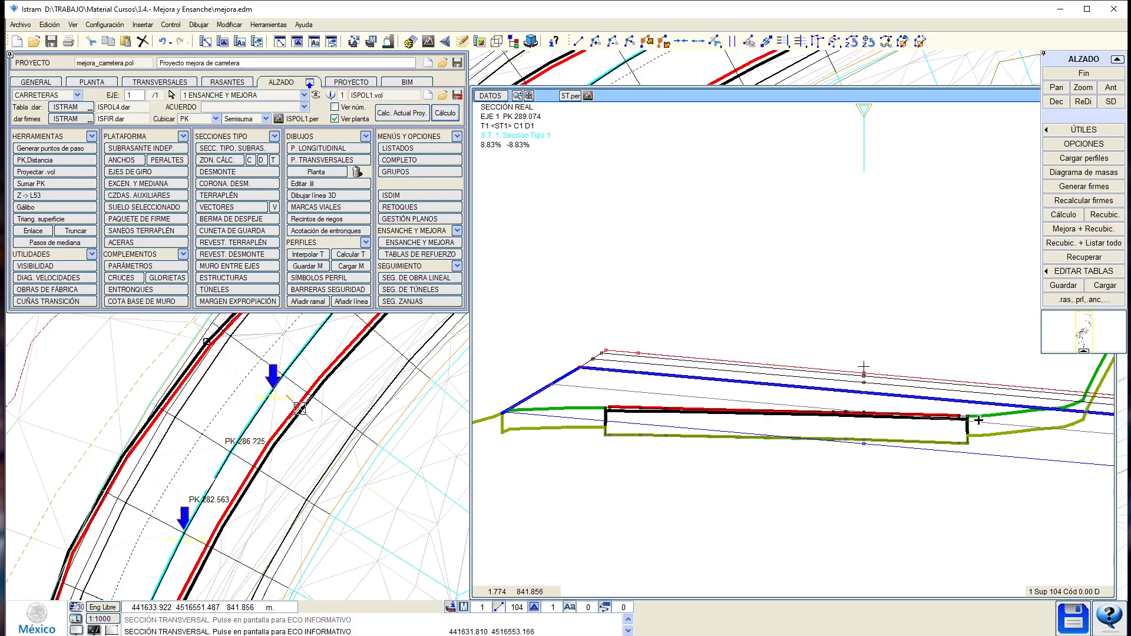
click(224, 355)
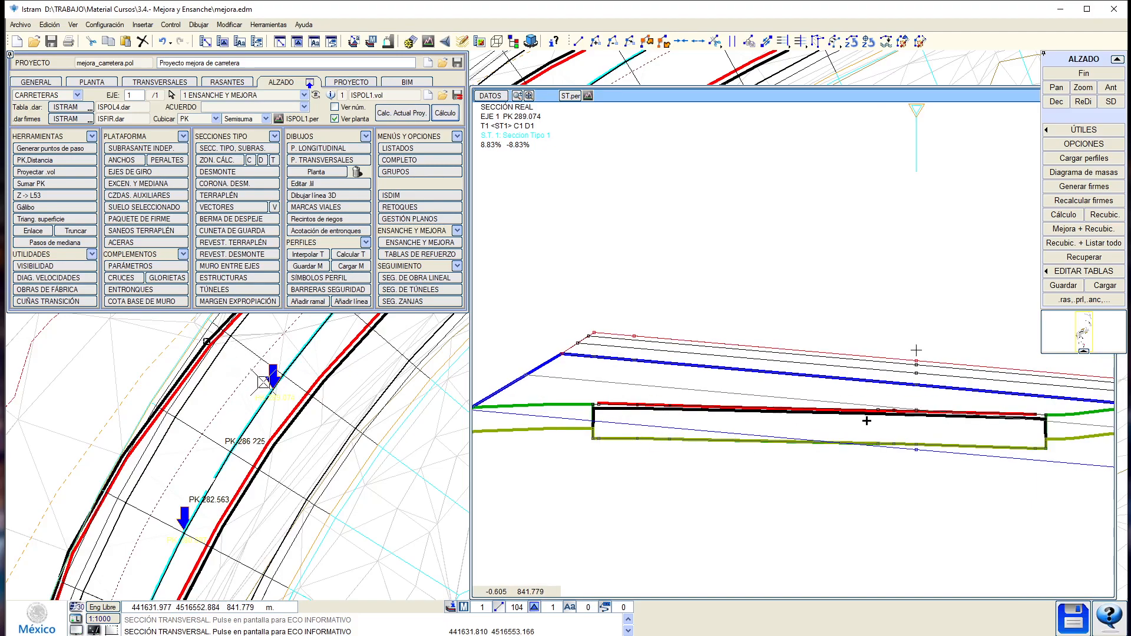
middle_drag(943, 424, 938, 446)
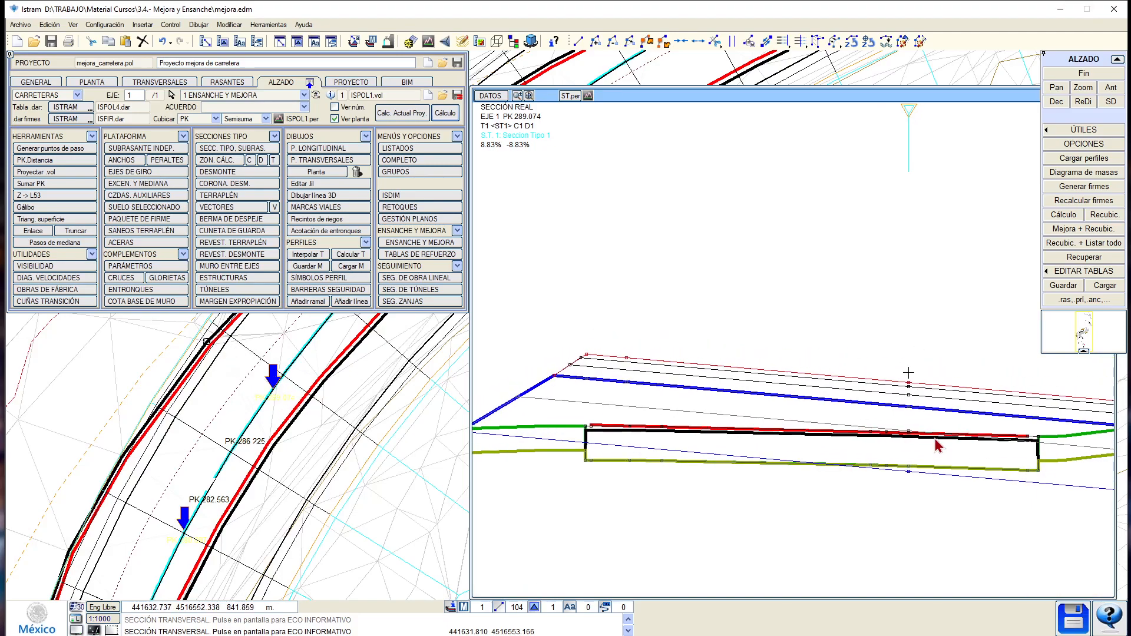
scroll(247, 472, down, 2)
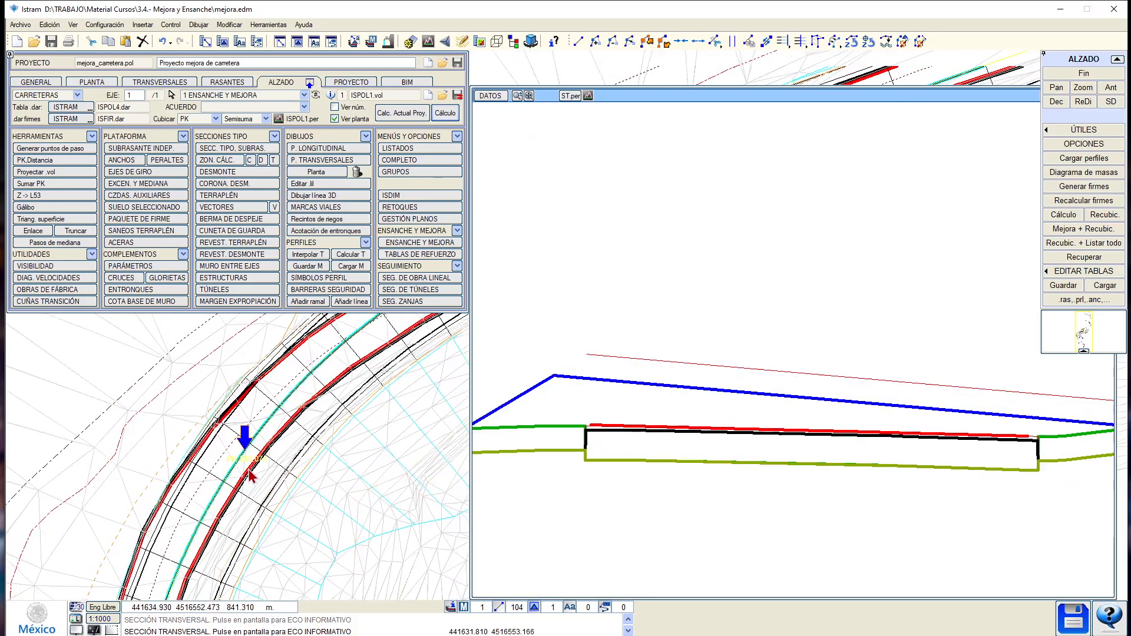
Review the sections of axis 1 from PK 334.461 to PK 380.184, comparing the existing pavement with the new platform.
click(185, 472)
click(230, 465)
click(266, 468)
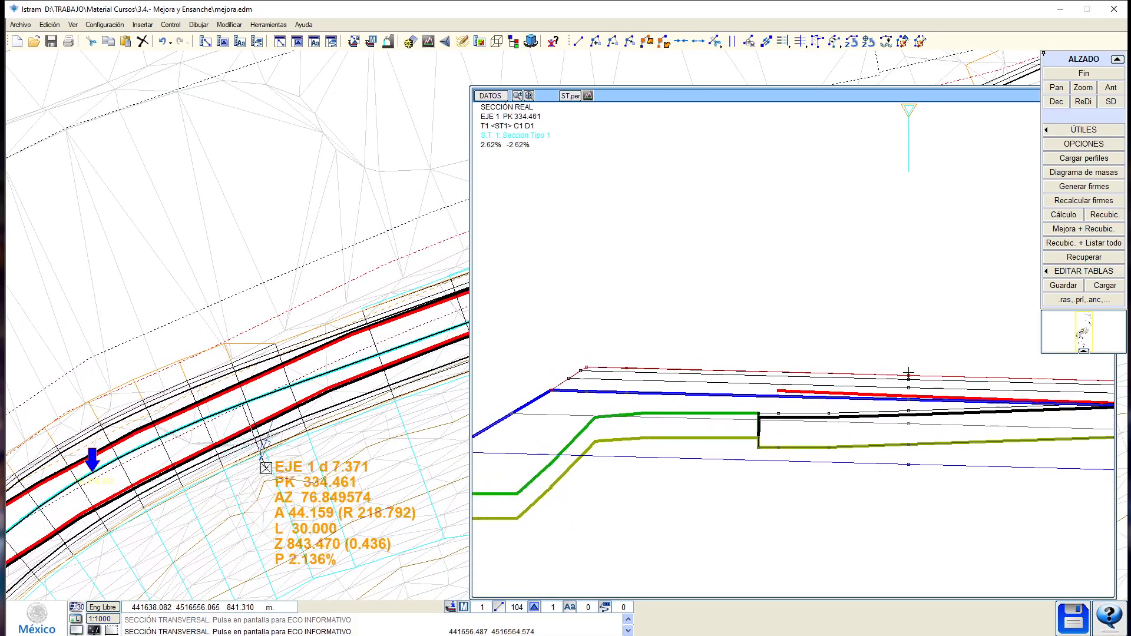
click(268, 467)
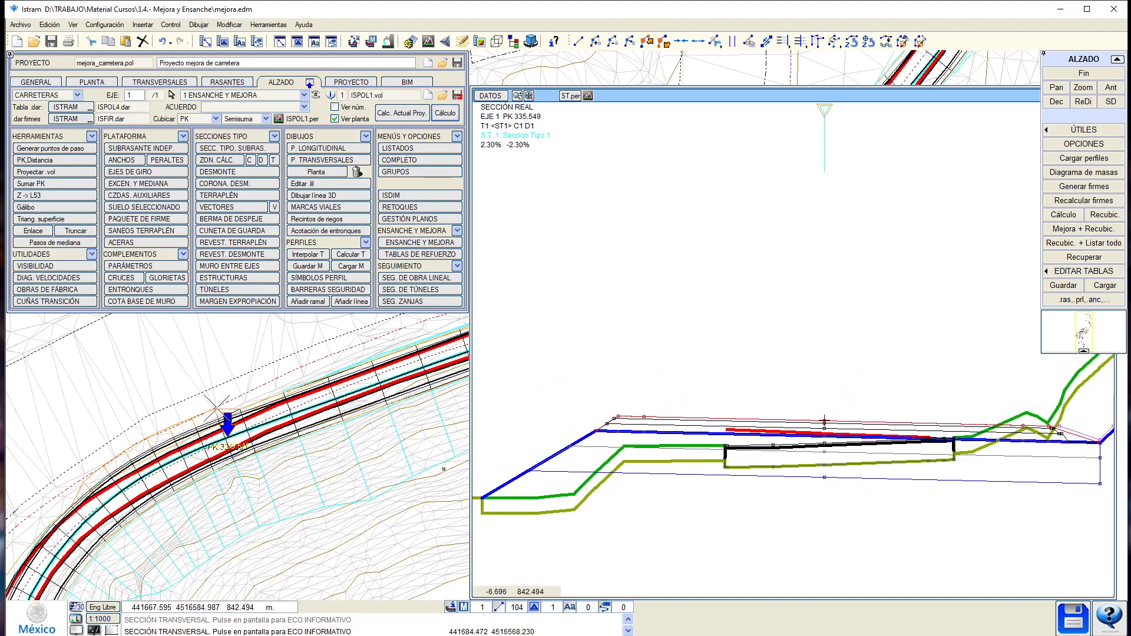
click(346, 443)
click(220, 459)
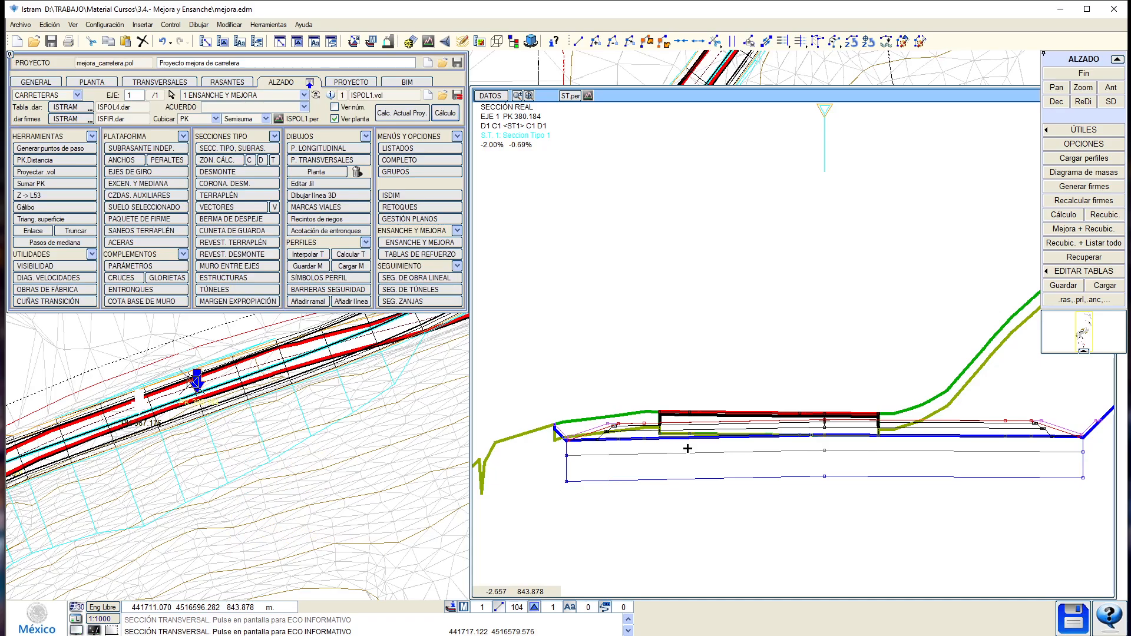
Review the sections through the next curve of axis 1, including PK 460.419, PK 504.721 and PK 537.672.
click(276, 454)
middle_drag(354, 422, 220, 537)
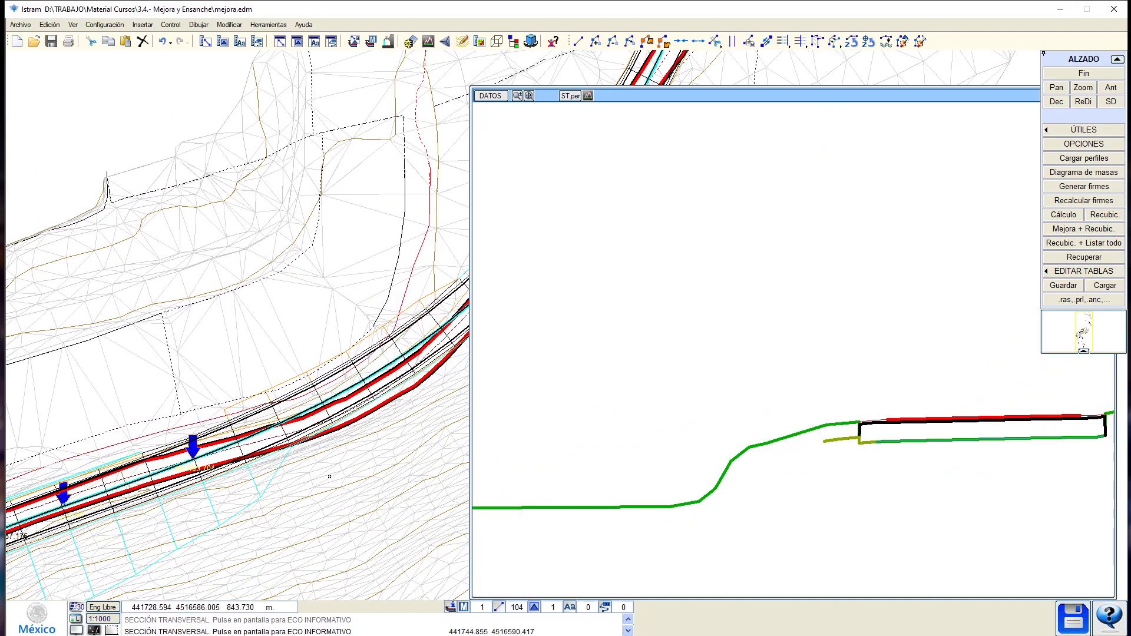
click(328, 479)
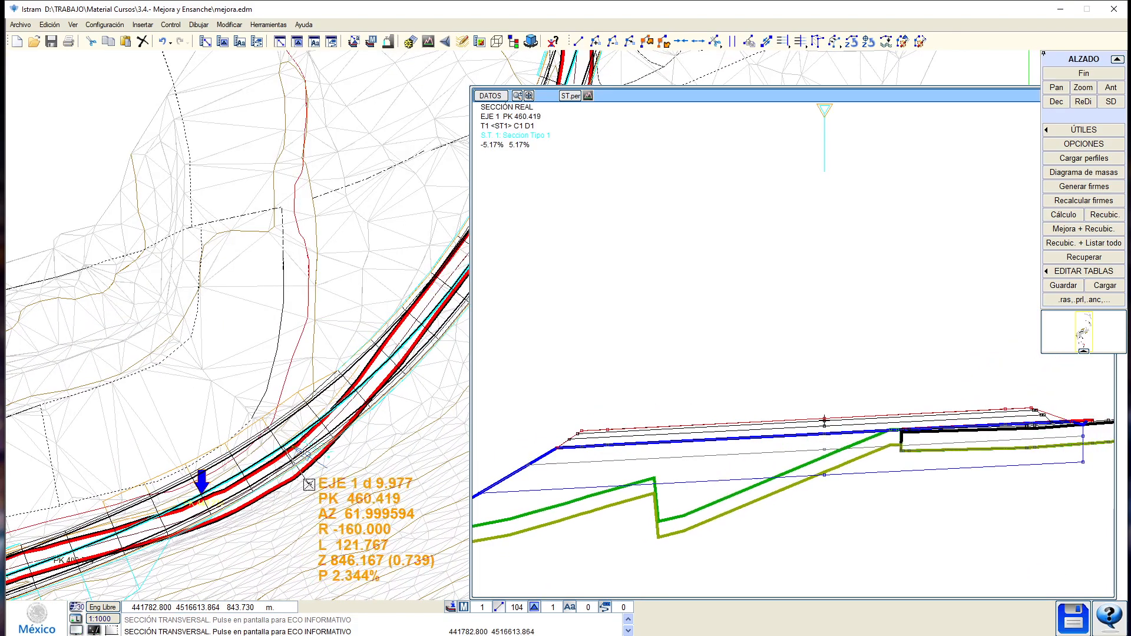
click(281, 428)
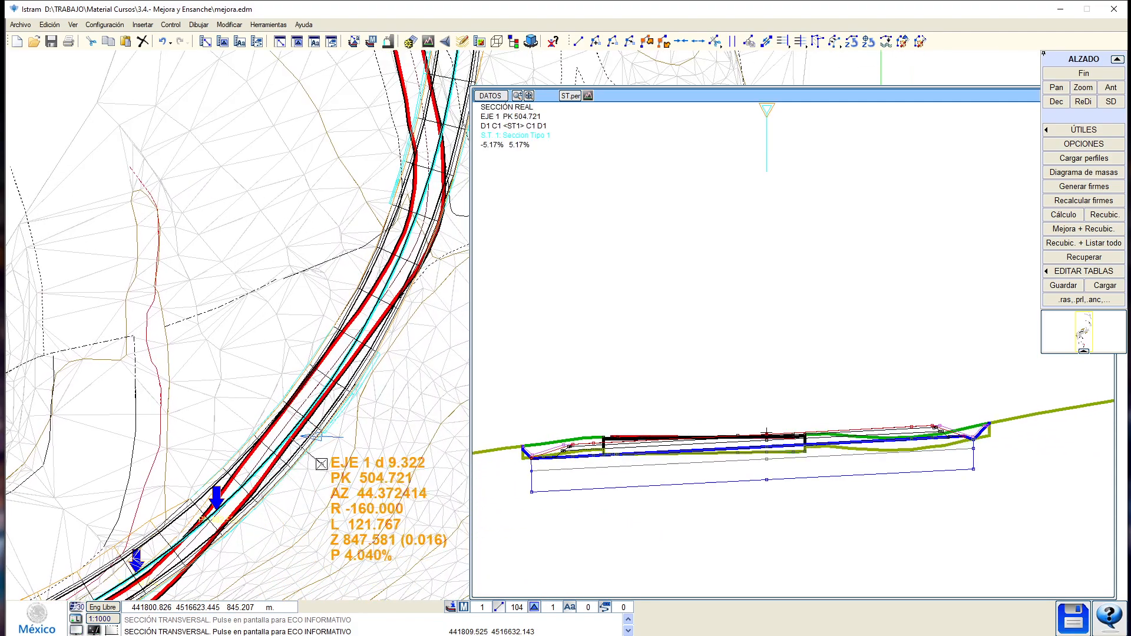
click(329, 460)
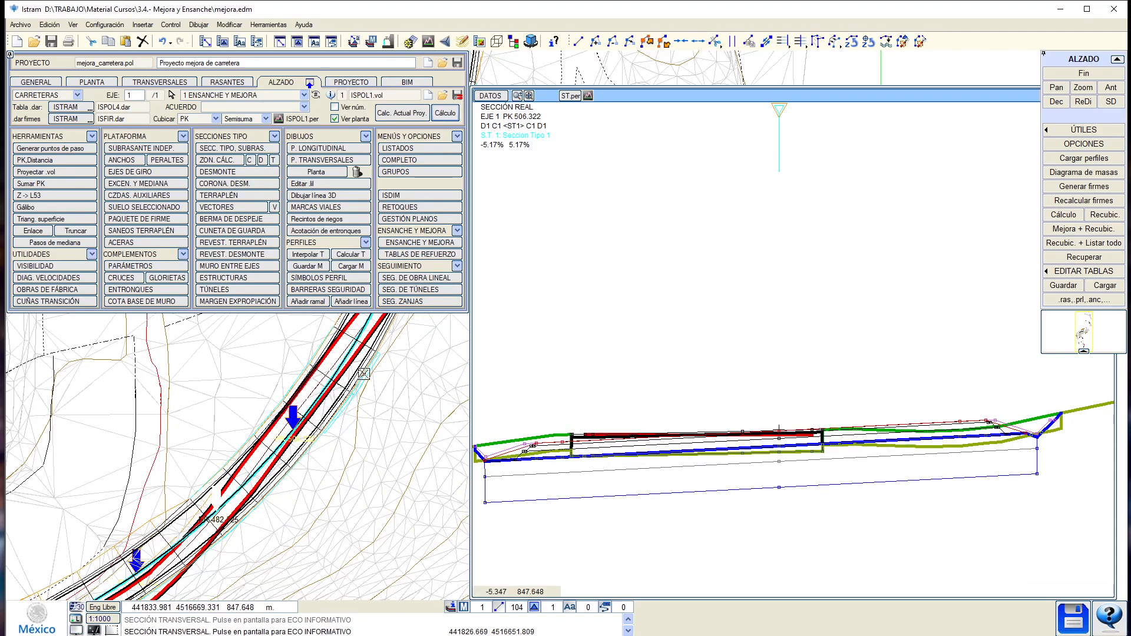
click(317, 361)
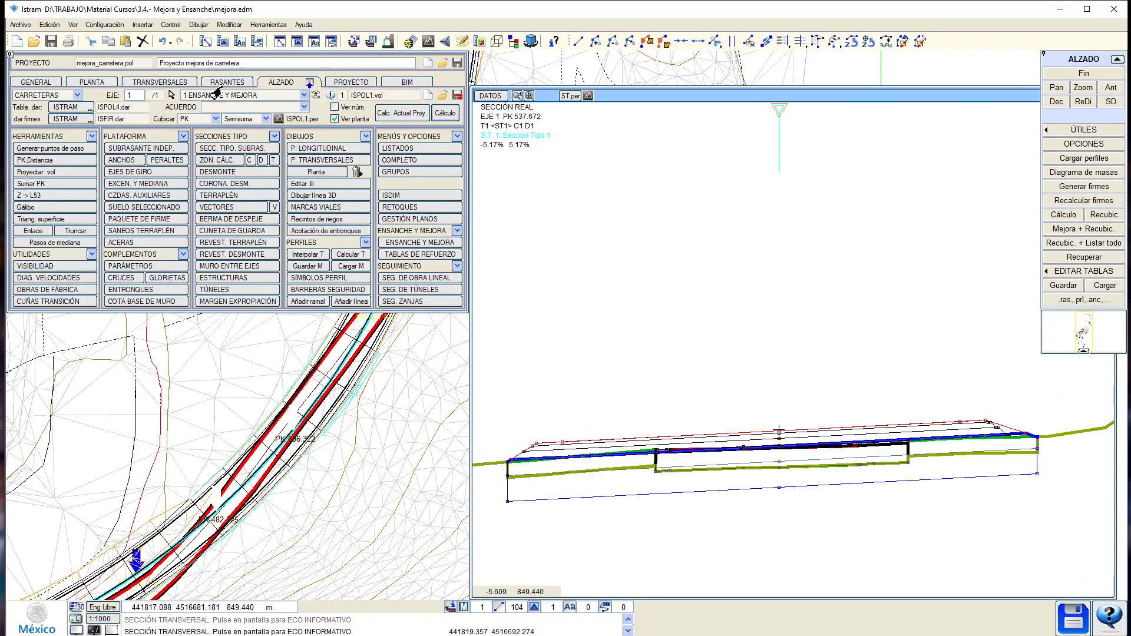
Go back along axis 1 and check the sections at PK 454.938 and PK 392.881.
click(202, 397)
click(71, 529)
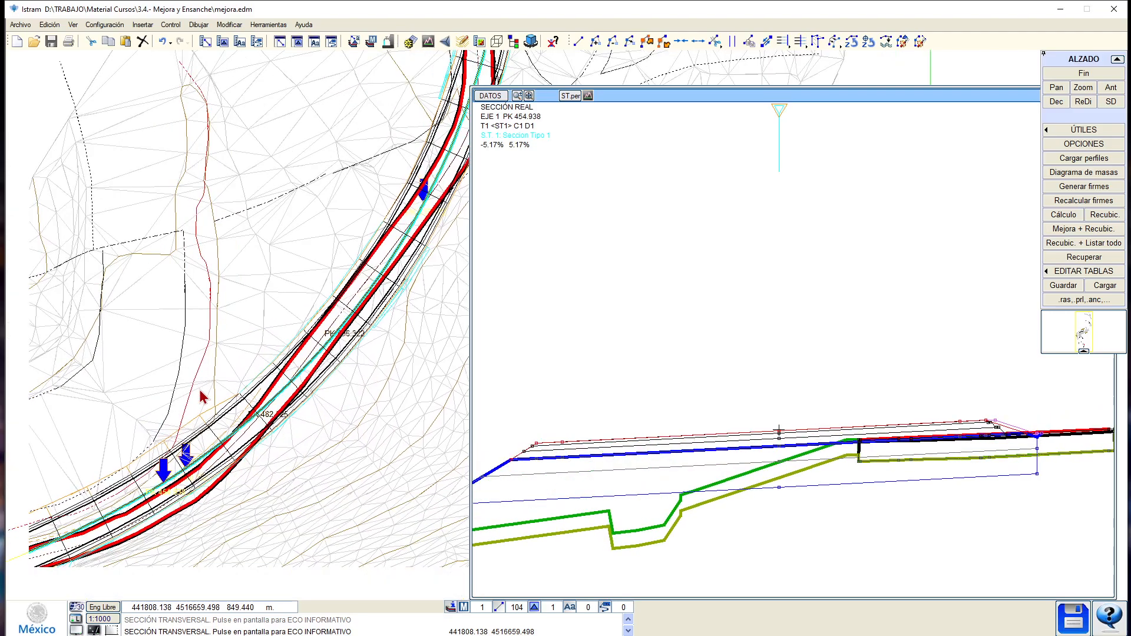
click(159, 450)
middle_drag(166, 447, 449, 302)
click(288, 387)
scroll(288, 387, down, 3)
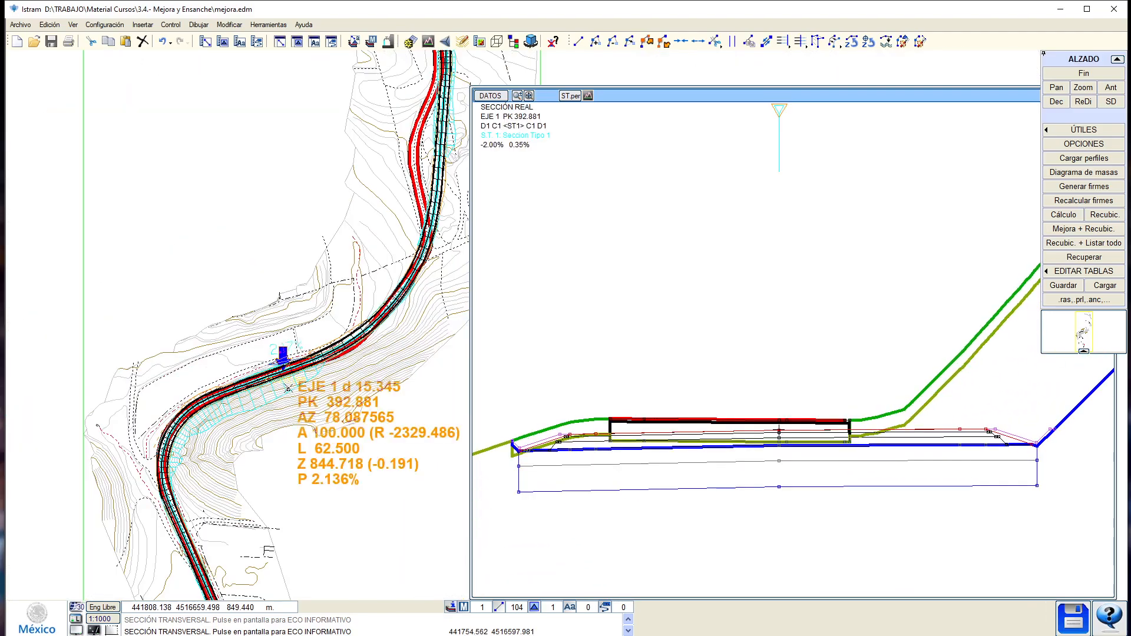
Check the saneo box in the sections of the initial straight at PK 58.429 and PK 145.010.
click(275, 440)
middle_drag(252, 542, 265, 353)
scroll(266, 352, up, 3)
click(266, 353)
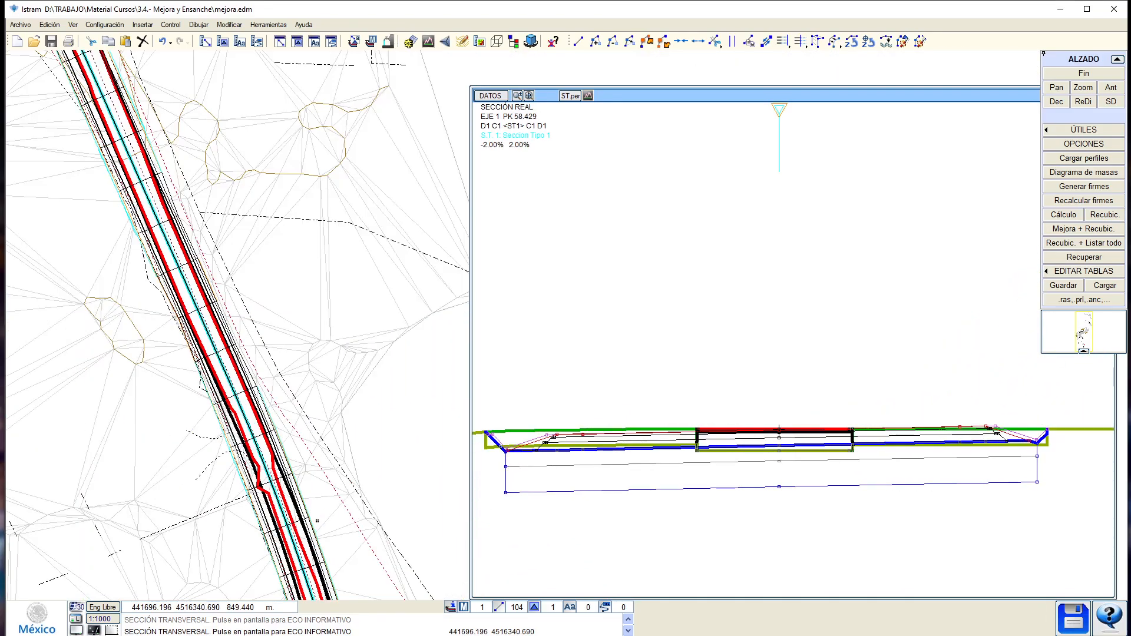
click(230, 373)
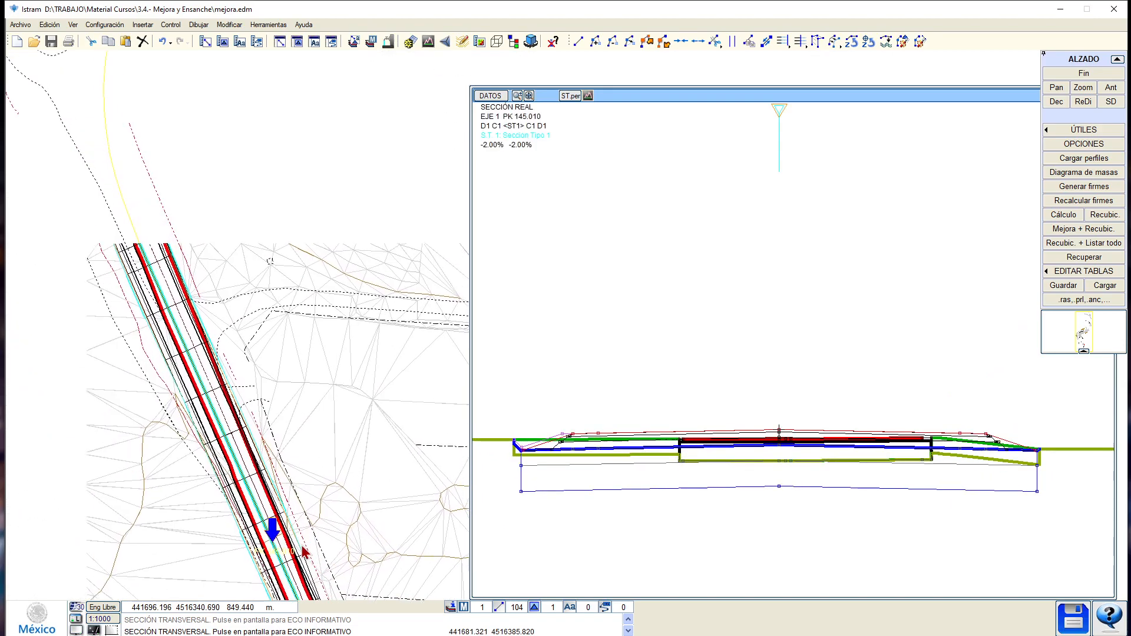
middle_drag(278, 276, 328, 450)
Review the sections around the first curve of axis 1 and onward to PK 423.141.
click(184, 367)
middle_drag(235, 227, 205, 462)
click(310, 263)
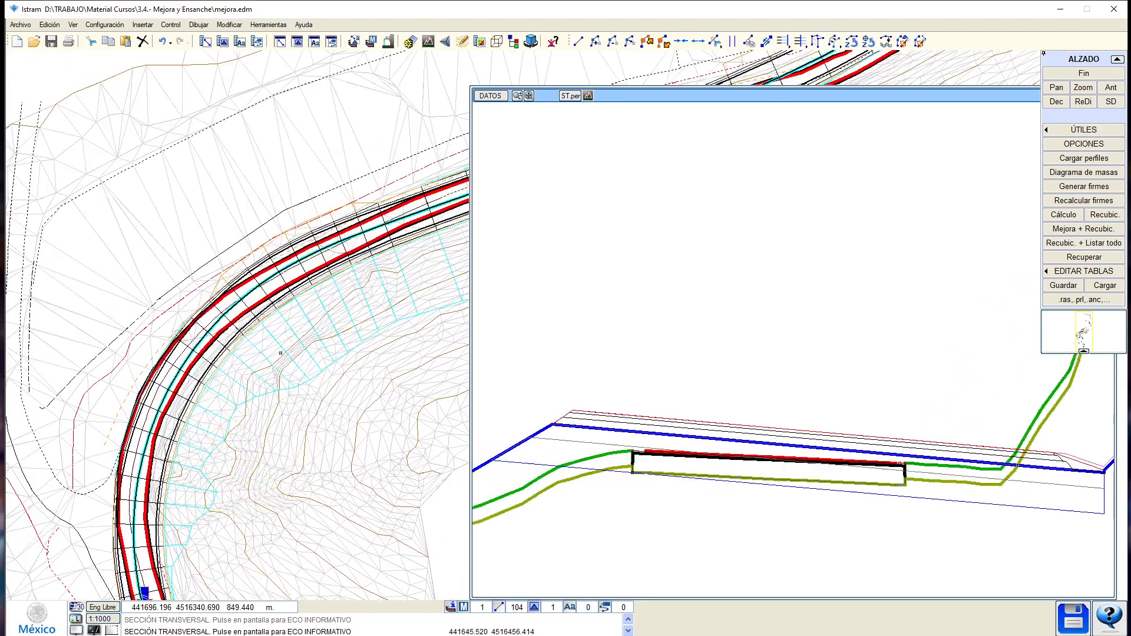
middle_drag(413, 267, 196, 467)
click(396, 358)
middle_drag(381, 388, 144, 429)
click(265, 354)
right_click(277, 346)
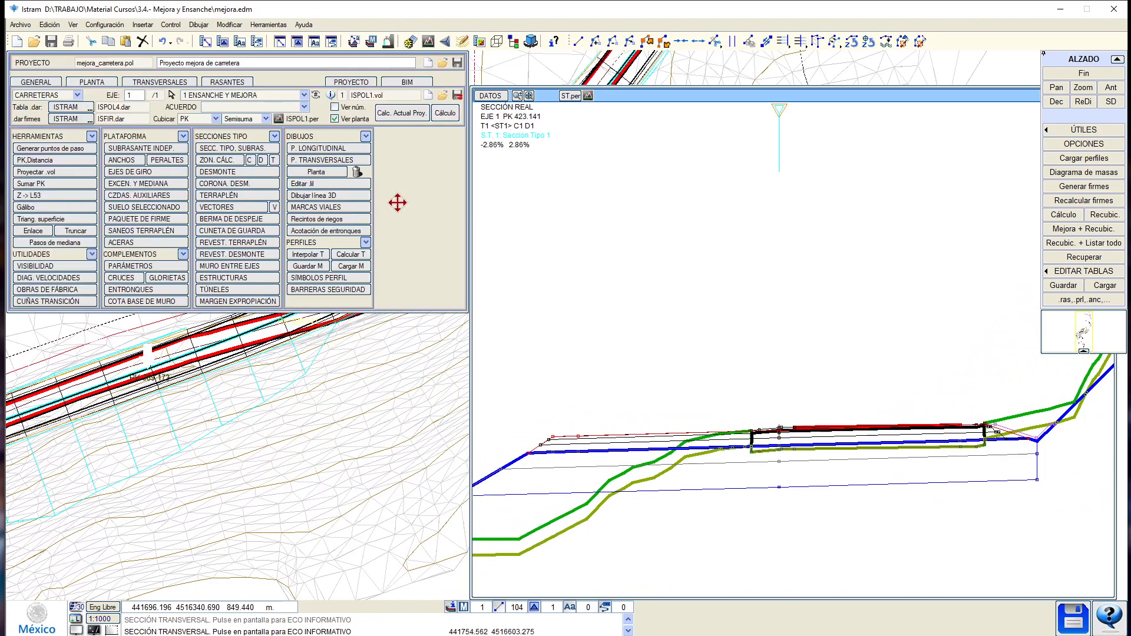
Shrink the cross-section window and collapse the Alzado tool groups to free space for the plan.
drag(473, 86, 701, 212)
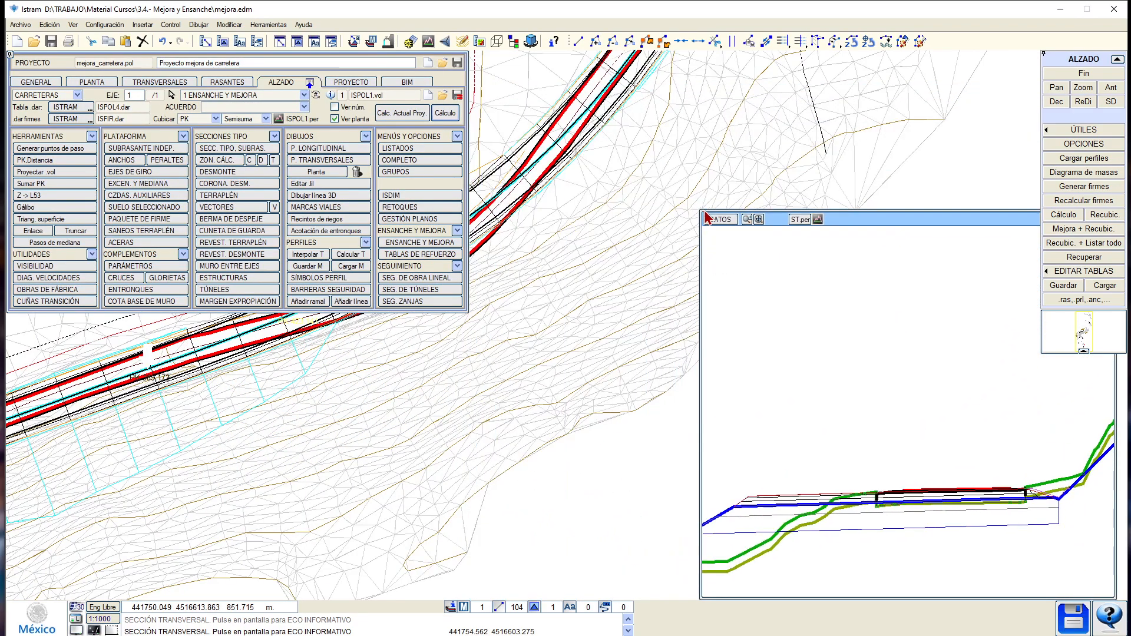
click(309, 84)
middle_drag(377, 265, 304, 333)
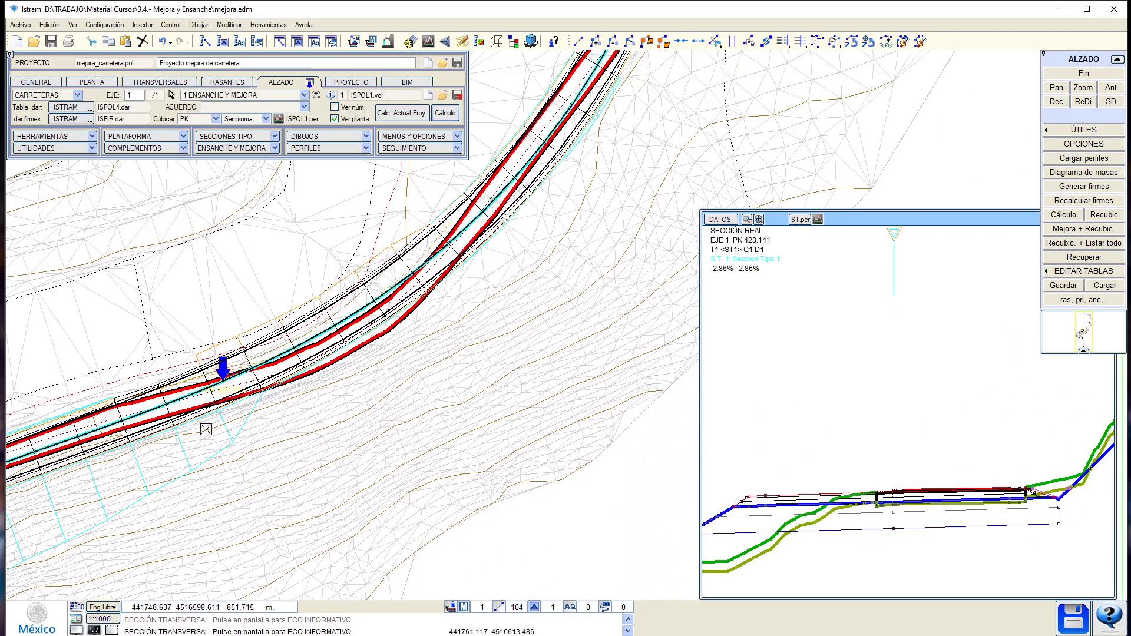
Review the sections of axis 1 from about PK 407 to PK 711.325, where the new alignment departs from the existing road.
click(155, 400)
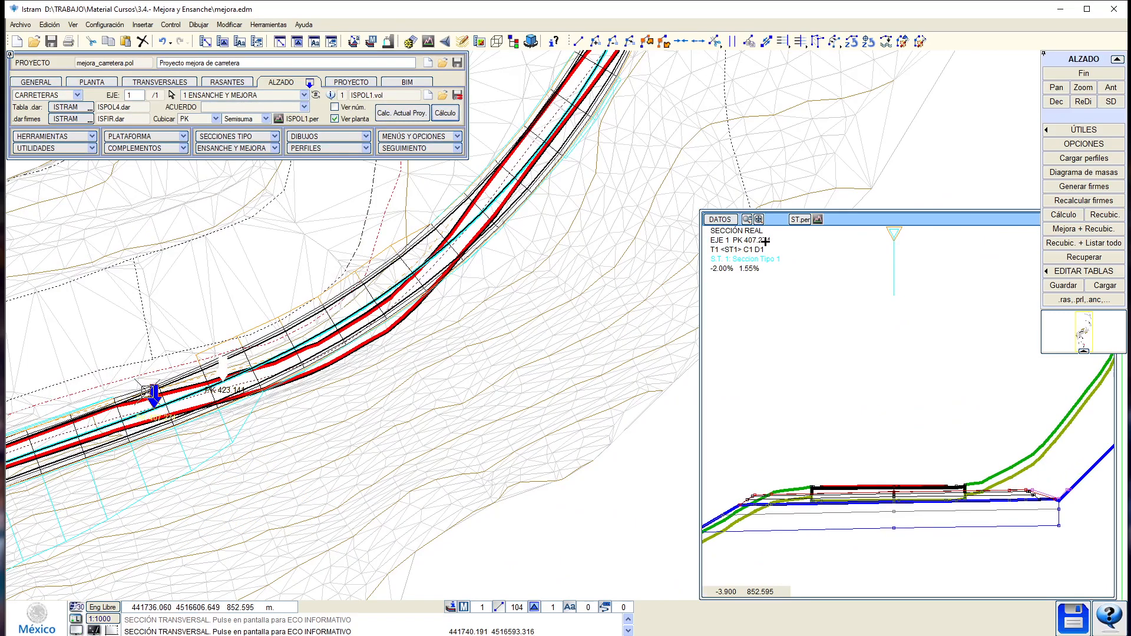
scroll(263, 378, down, 2)
middle_drag(355, 348, 287, 442)
click(306, 429)
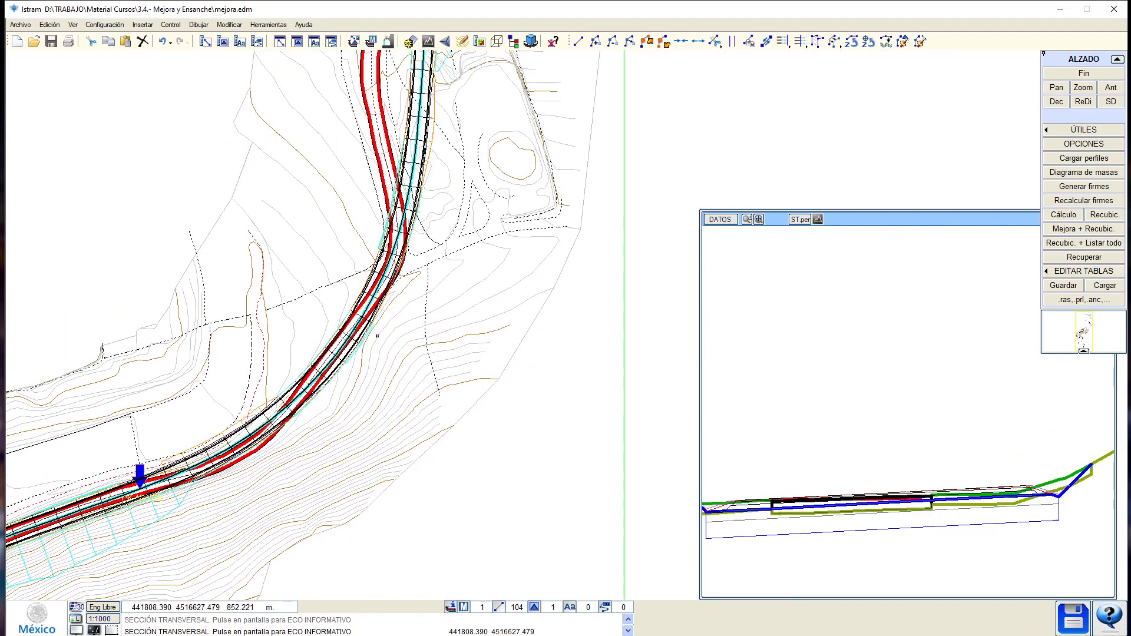
middle_drag(421, 263, 413, 331)
middle_drag(416, 226, 393, 418)
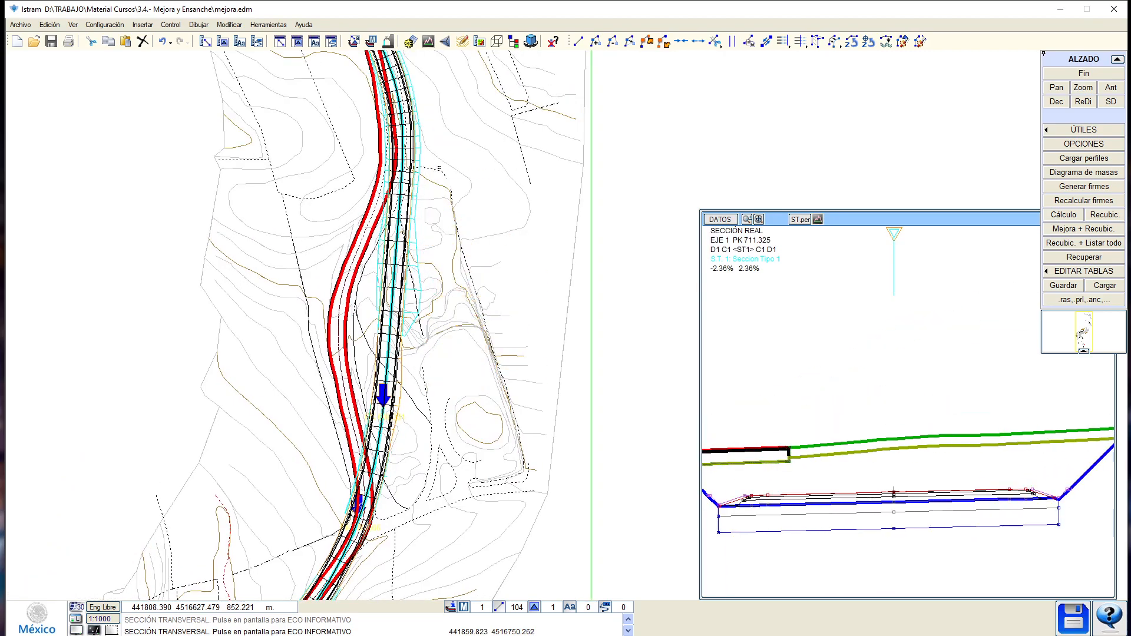
right_click(446, 167)
Open the Rasantes longitudinal profile of axis 1 on a black background.
click(221, 85)
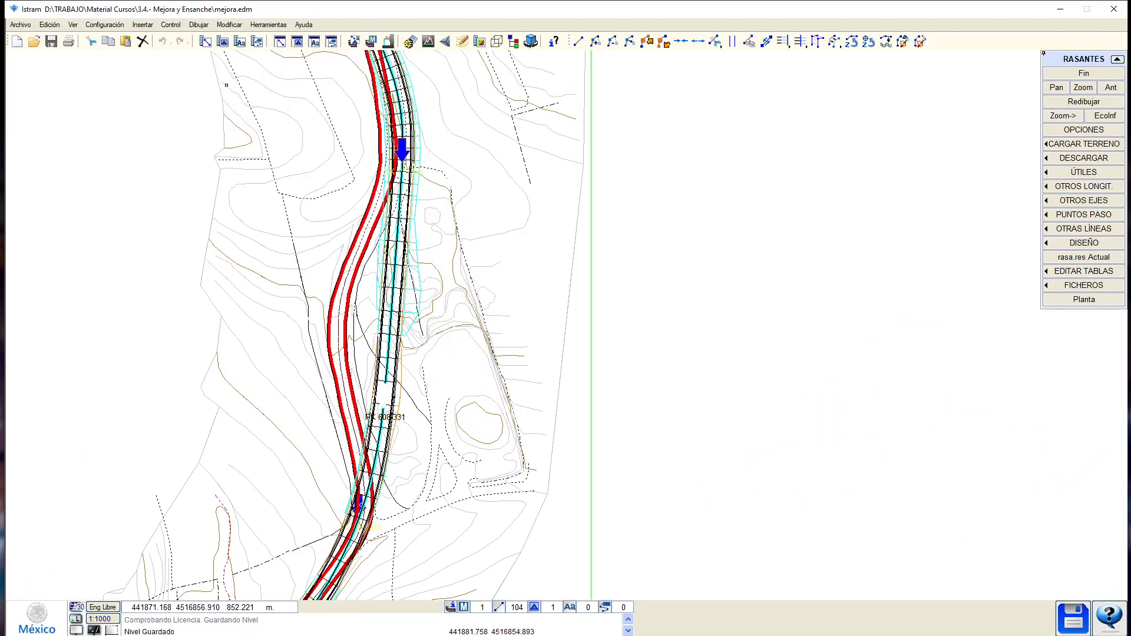
click(77, 631)
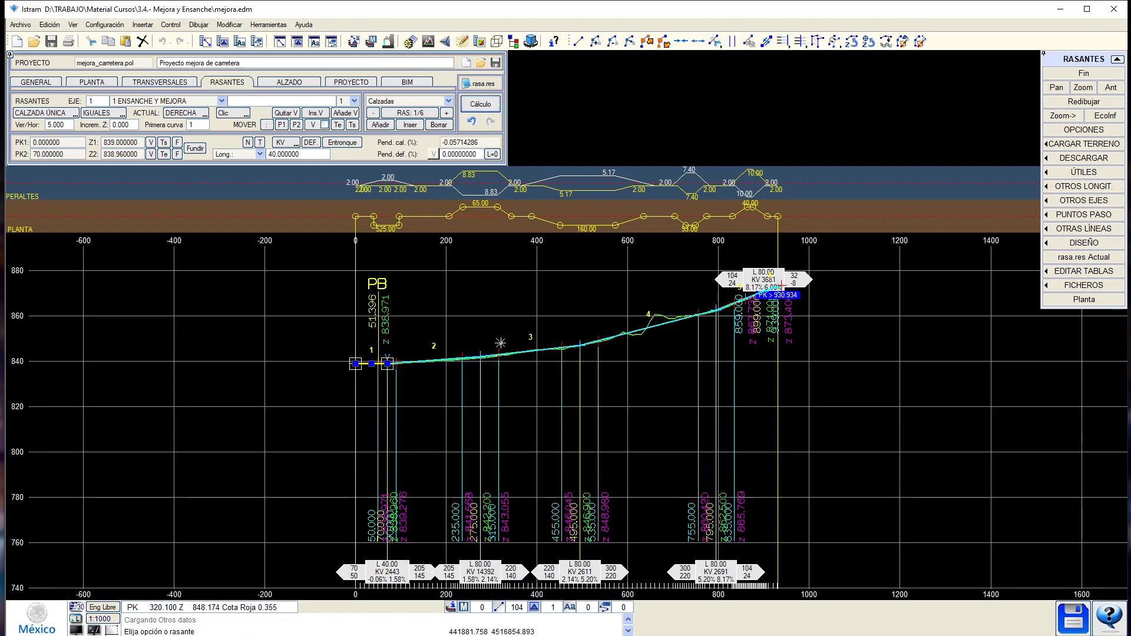
Examine the longitudinal profile of axis 1 from its start to about PK 480, comparing the design grade line with the existing road.
scroll(500, 343, up, 4)
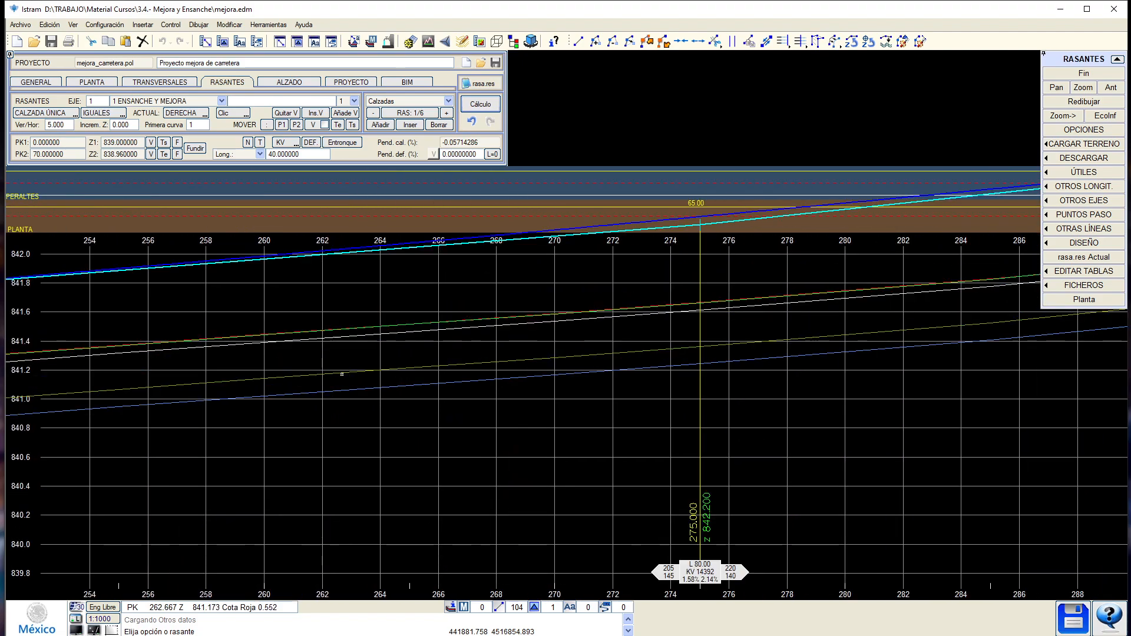
scroll(337, 358, up, 1)
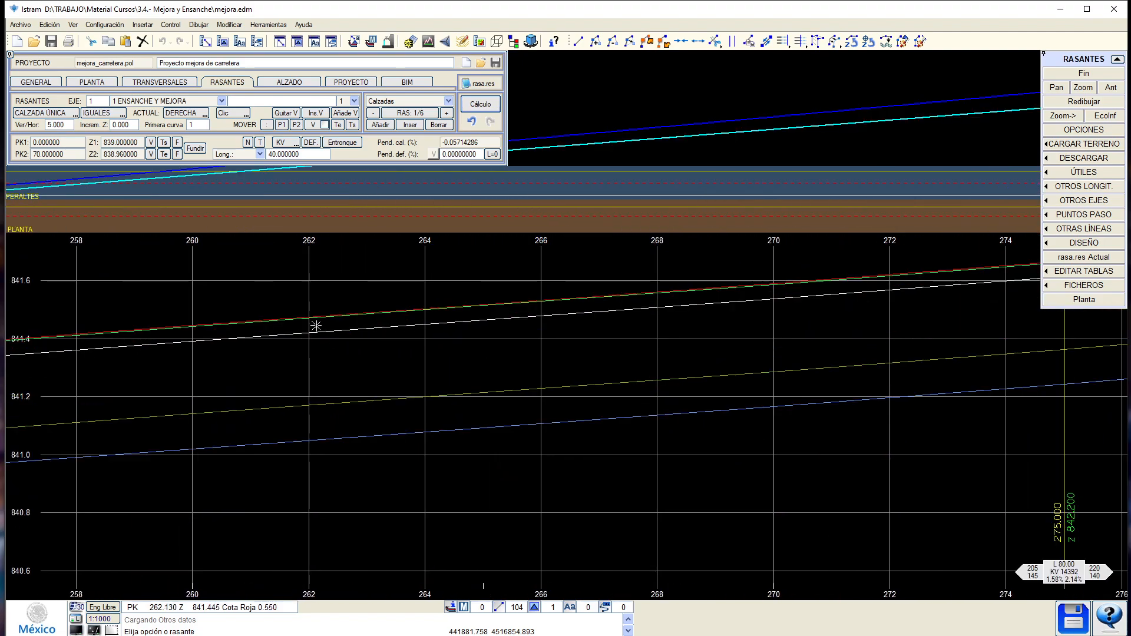
scroll(334, 337, down, 1)
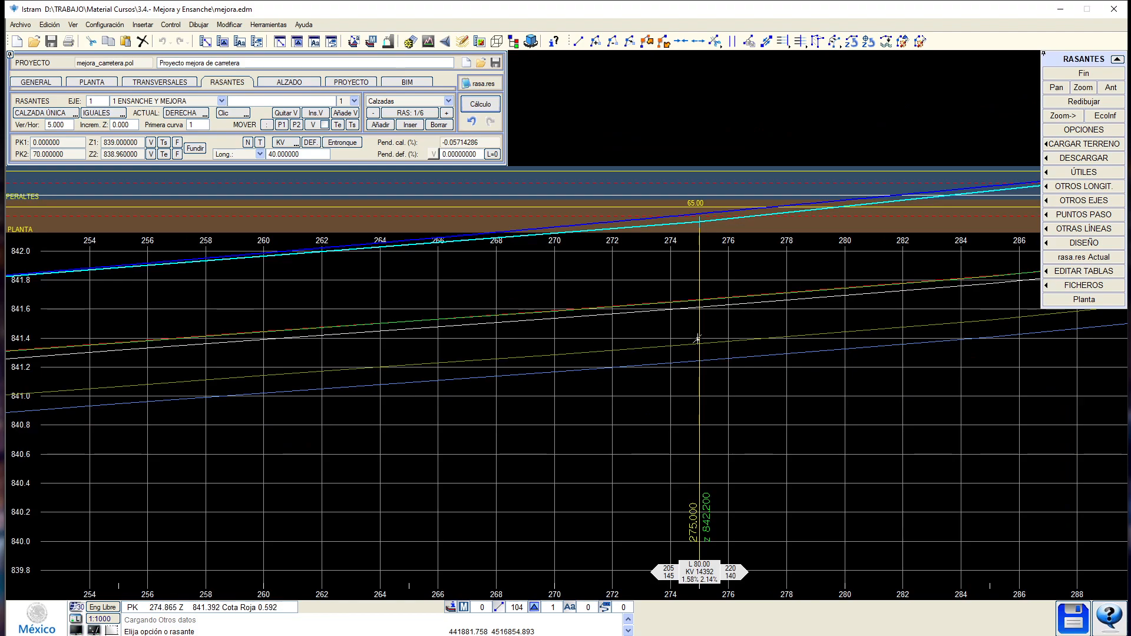
middle_drag(706, 338, 190, 435)
scroll(258, 411, up, 2)
scroll(294, 358, down, 2)
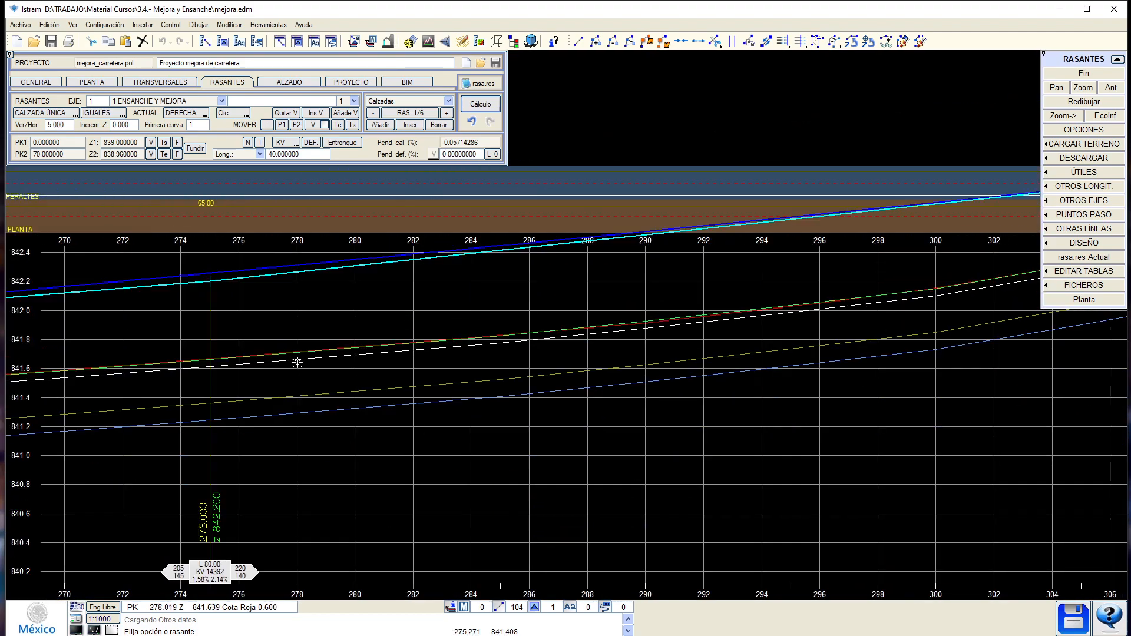
scroll(336, 407, down, 2)
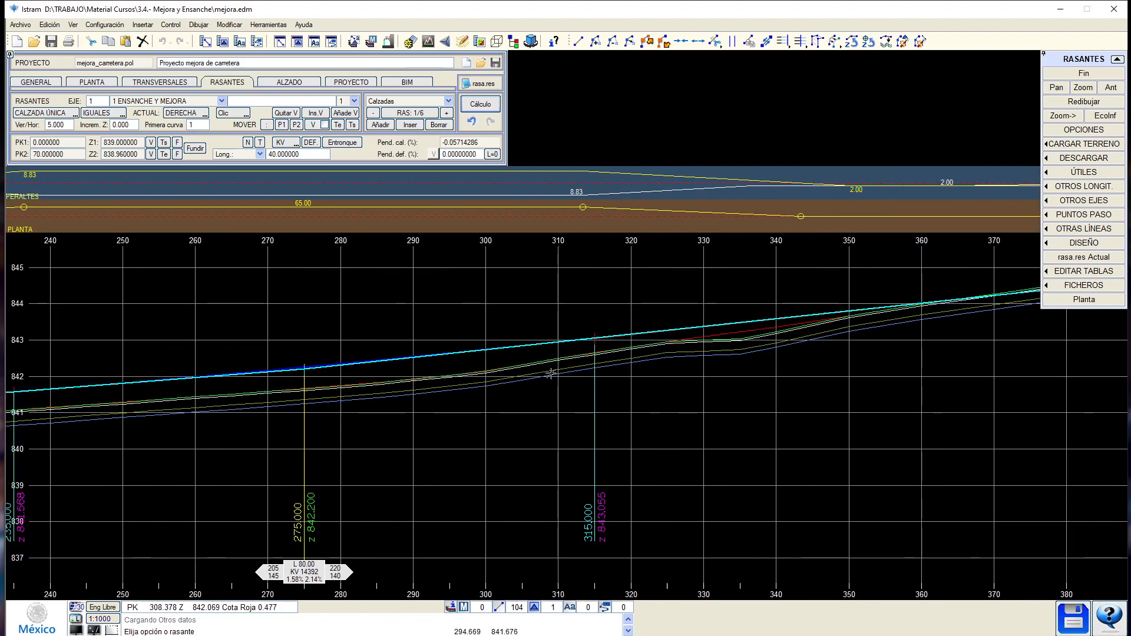
middle_drag(729, 363, 347, 402)
middle_drag(555, 378, 283, 397)
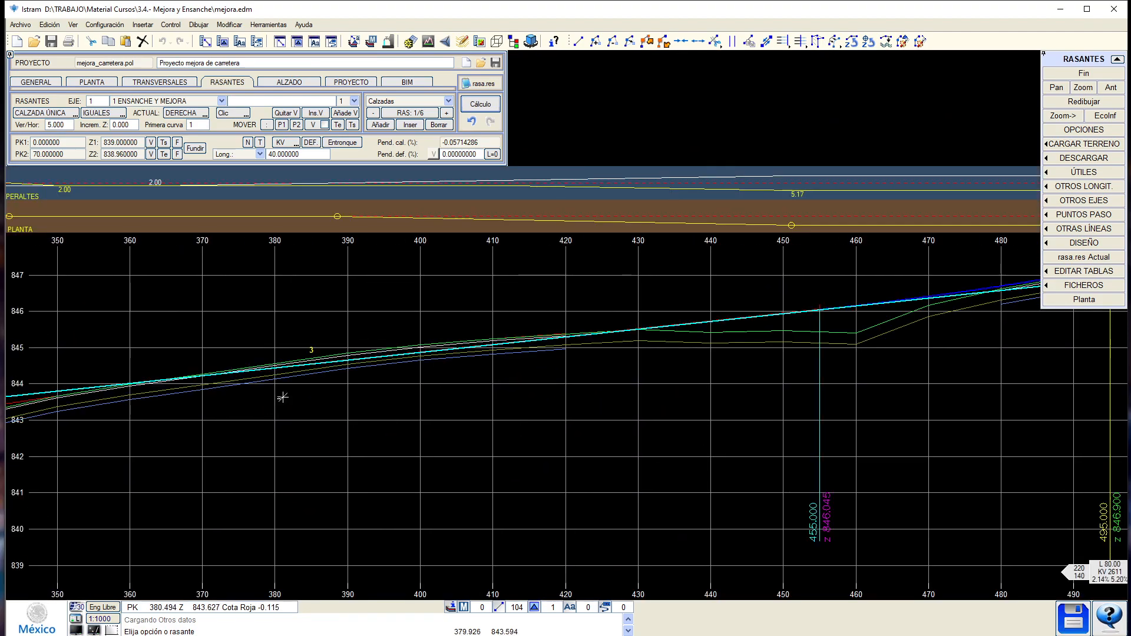
scroll(488, 366, down, 1)
middle_drag(192, 396, 822, 351)
scroll(625, 367, down, 1)
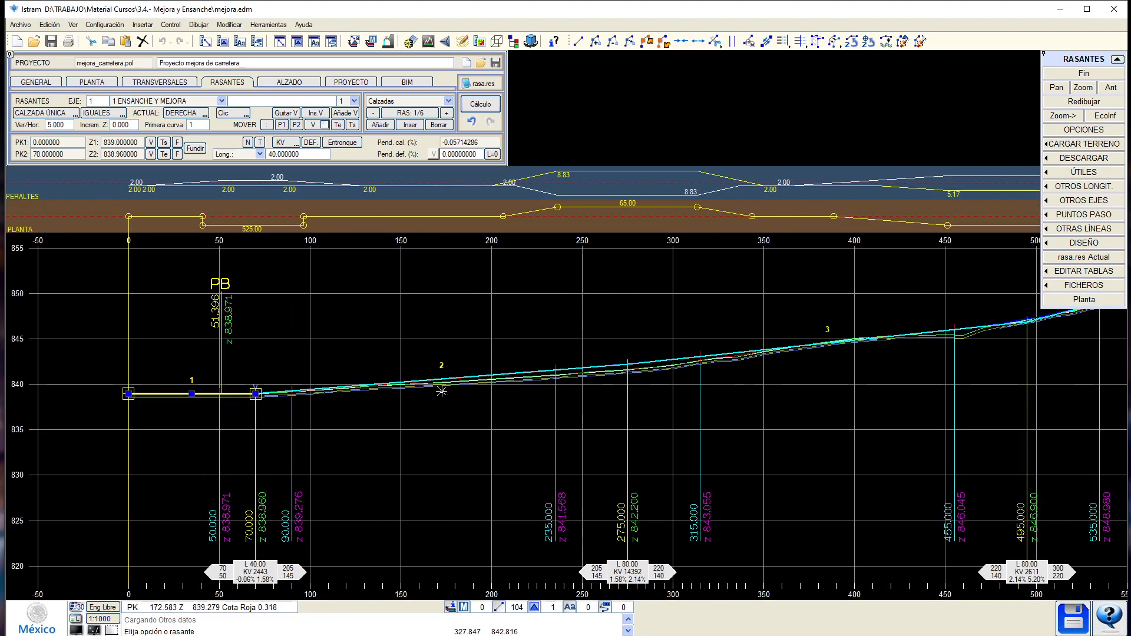
Examine the rest of the axis 1 profile to its end near PK 930, selecting grade segments 4 and 5.
click(77, 631)
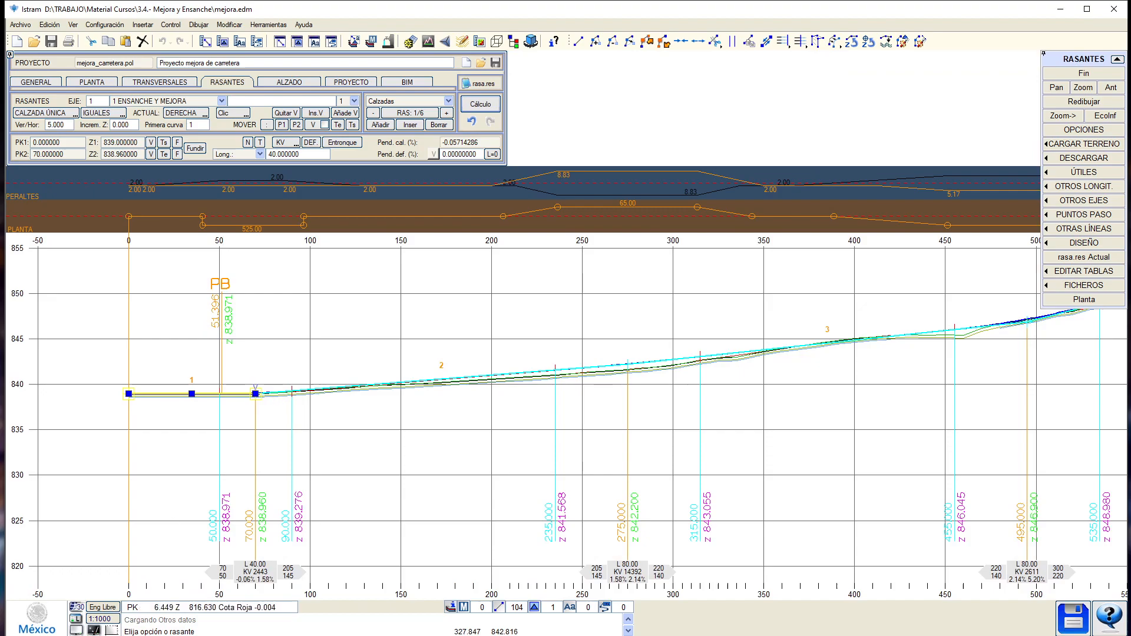
click(77, 631)
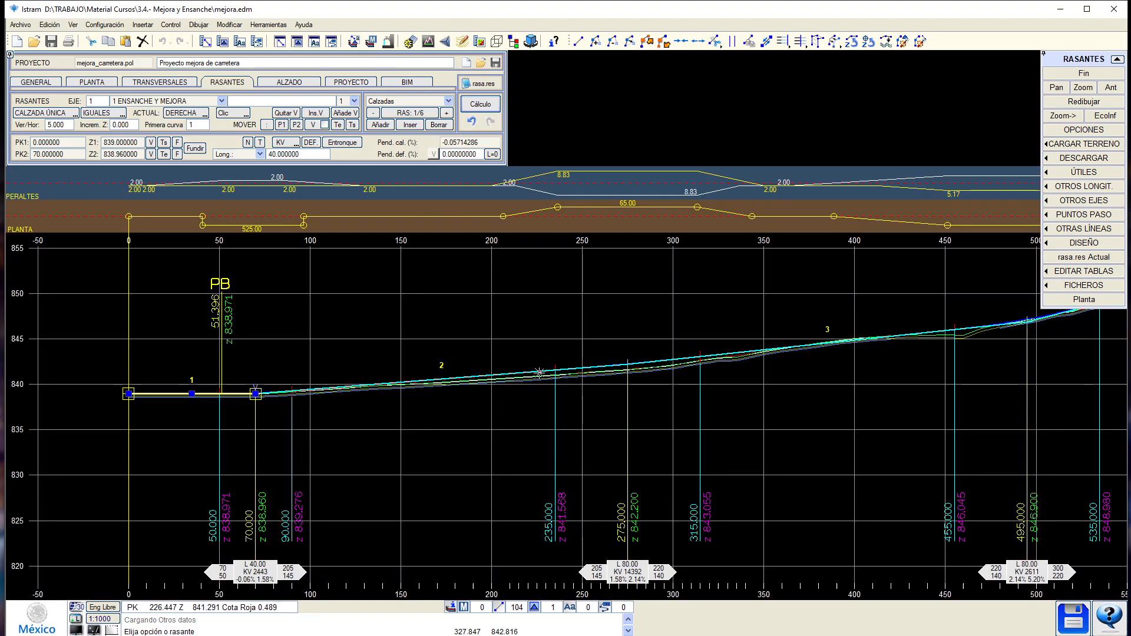
middle_drag(849, 368, 478, 400)
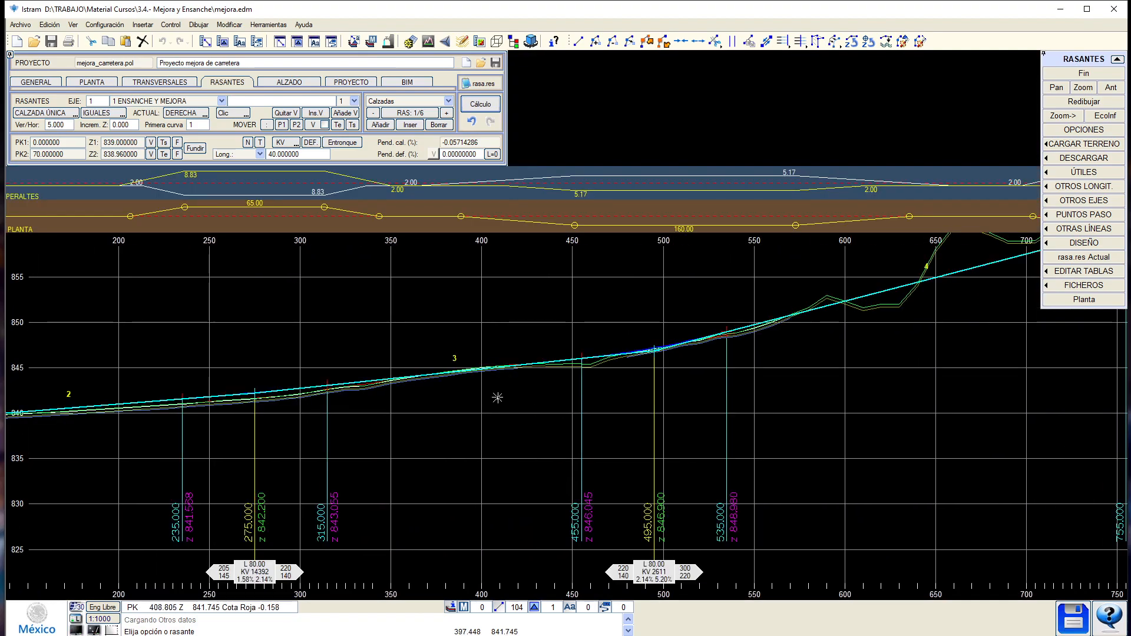
middle_drag(696, 383, 326, 449)
scroll(325, 448, down, 1)
click(443, 399)
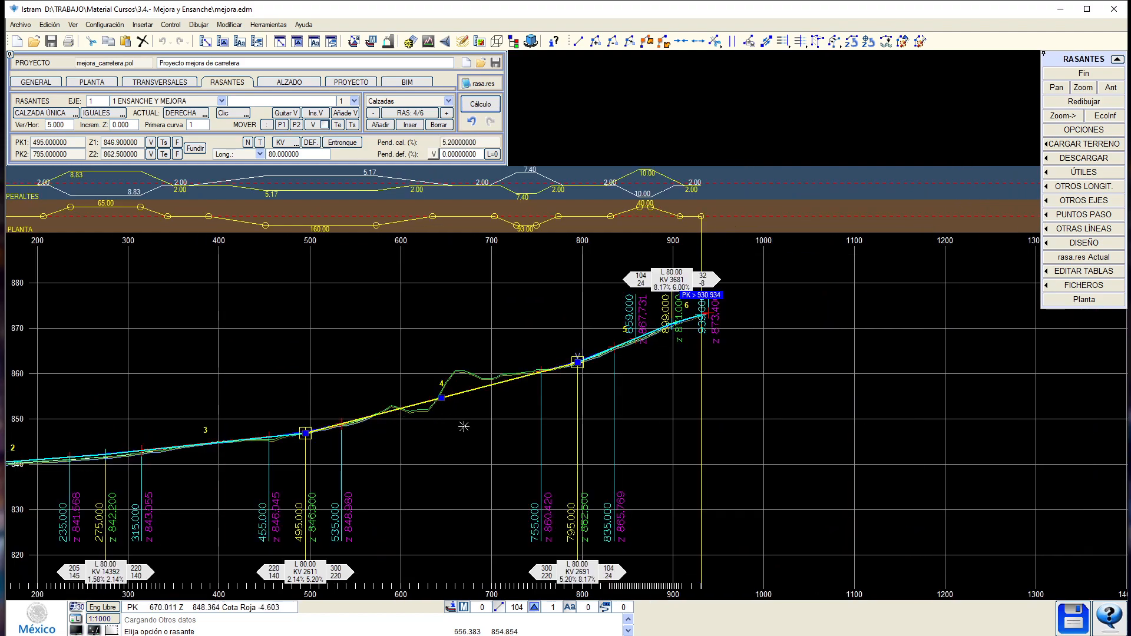
scroll(615, 349, up, 1)
scroll(686, 324, up, 1)
click(696, 301)
scroll(598, 353, down, 1)
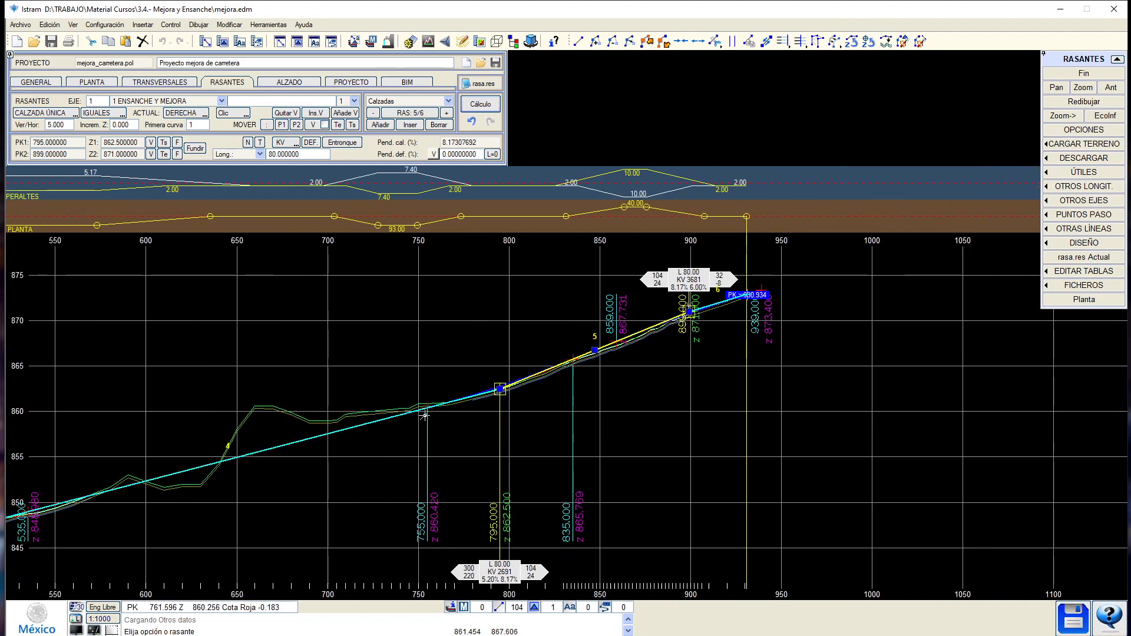
scroll(243, 437, up, 1)
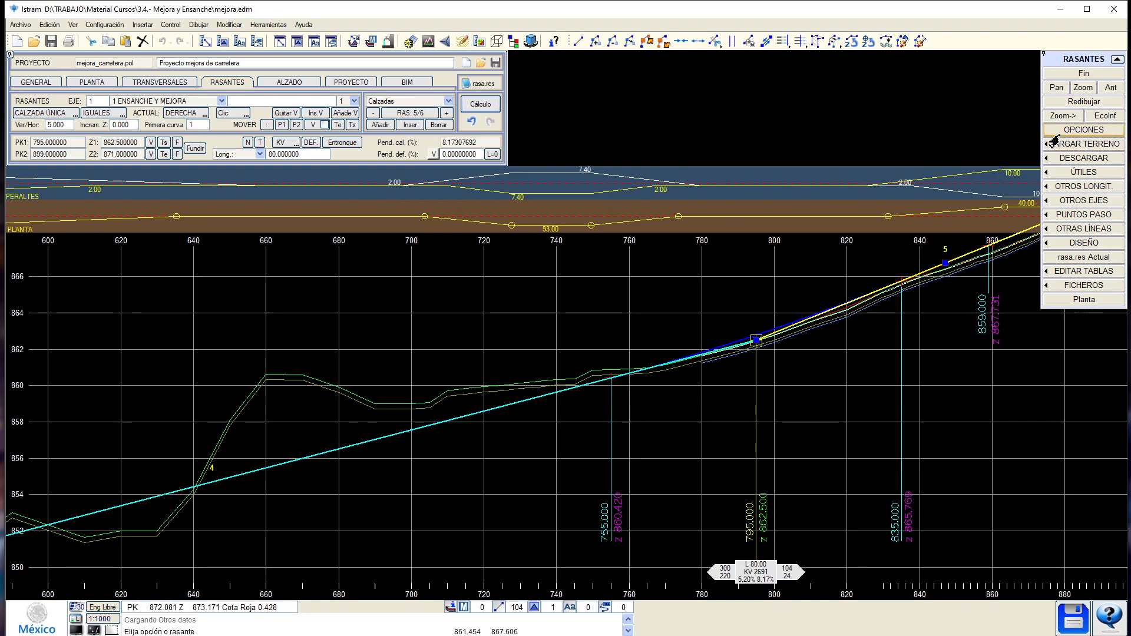
Query the profile information around the cut and fill of segment 4 and view the cross-section at PK 660.196.
click(1091, 117)
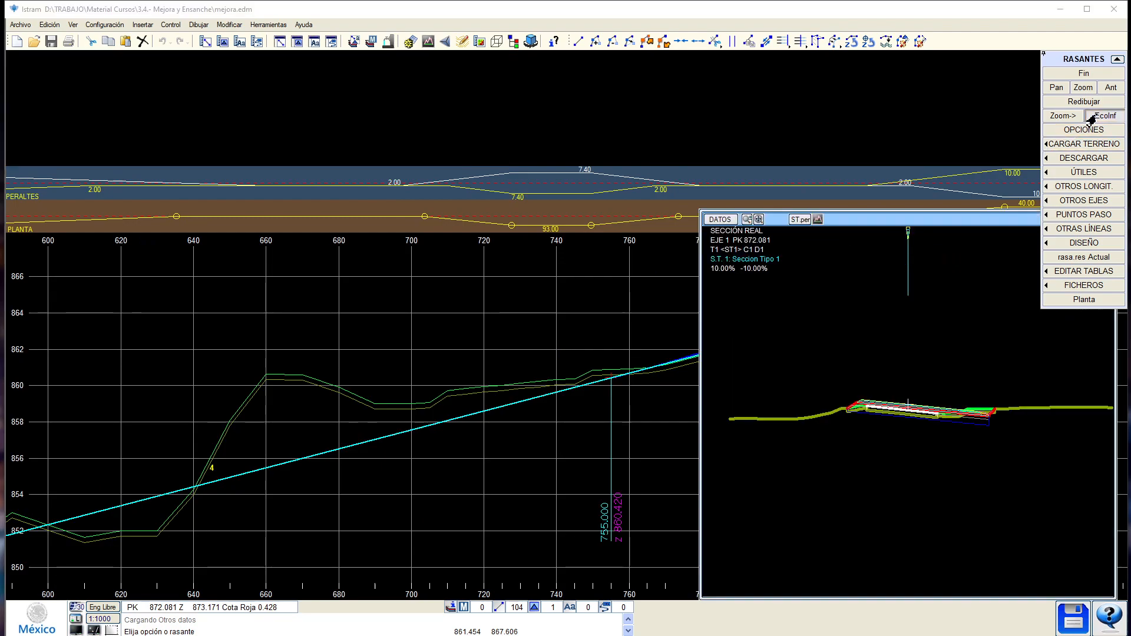
click(265, 405)
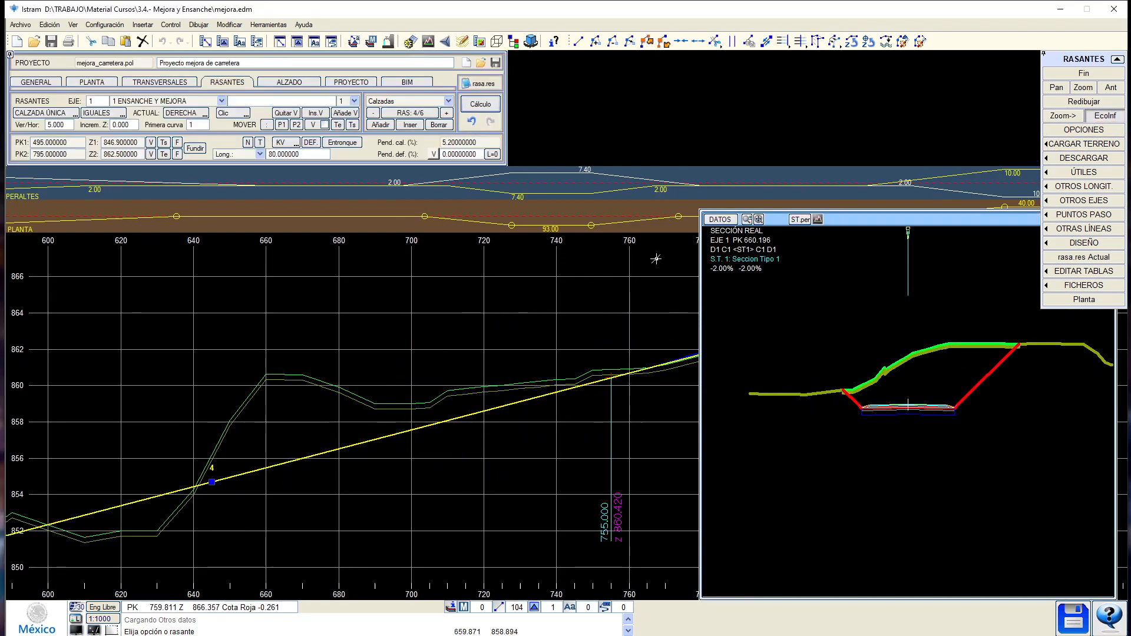
click(1094, 117)
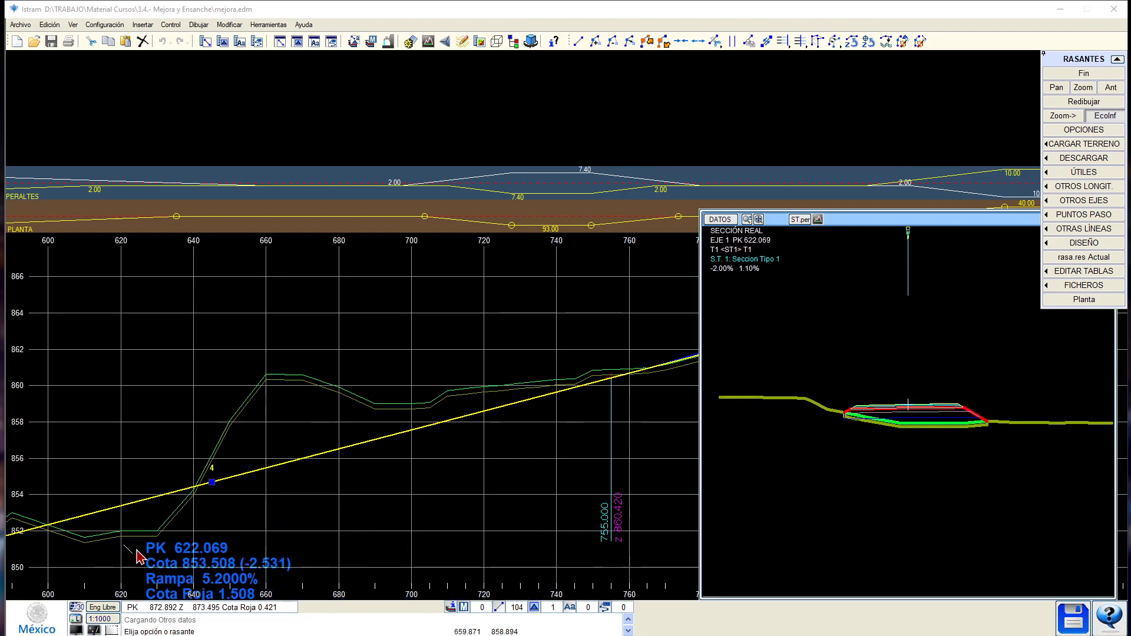
click(267, 528)
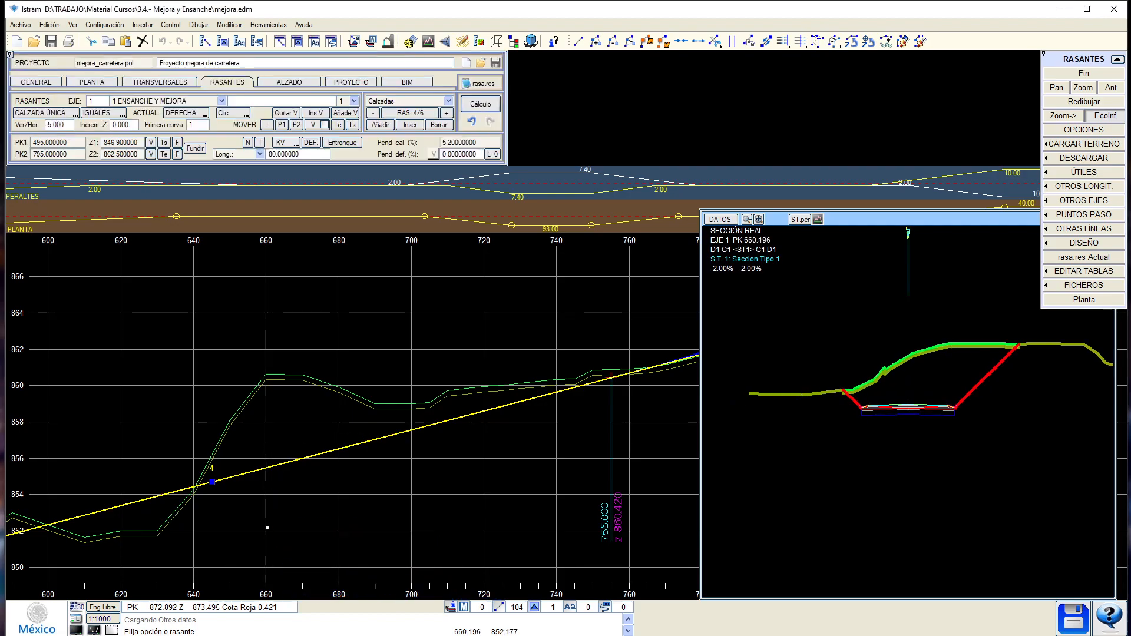
scroll(267, 527, down, 1)
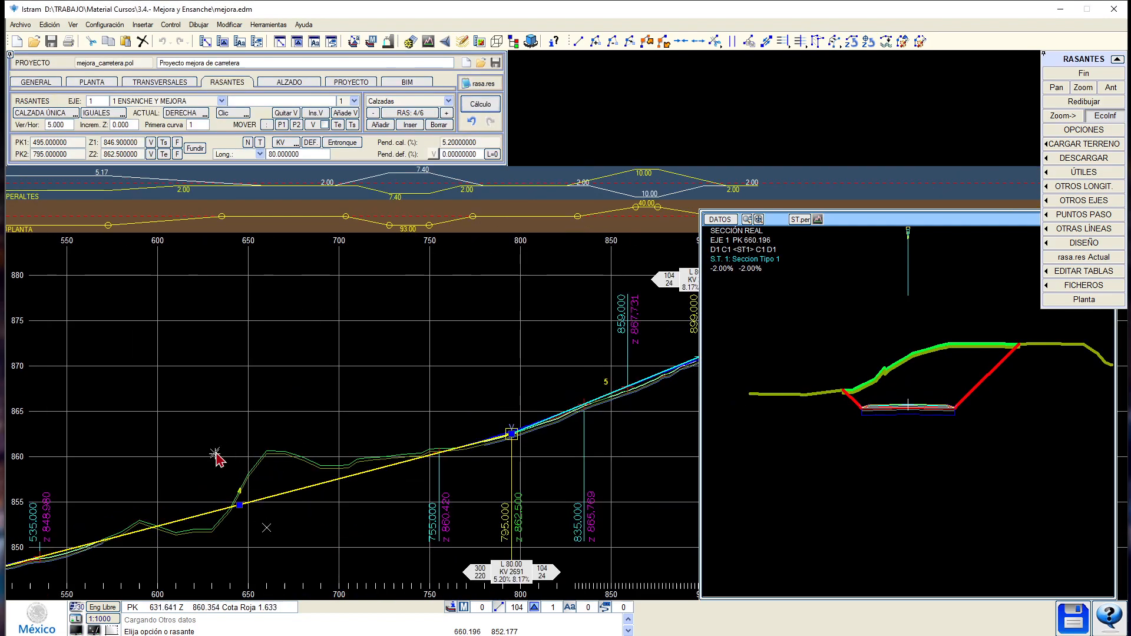
middle_drag(216, 454, 443, 299)
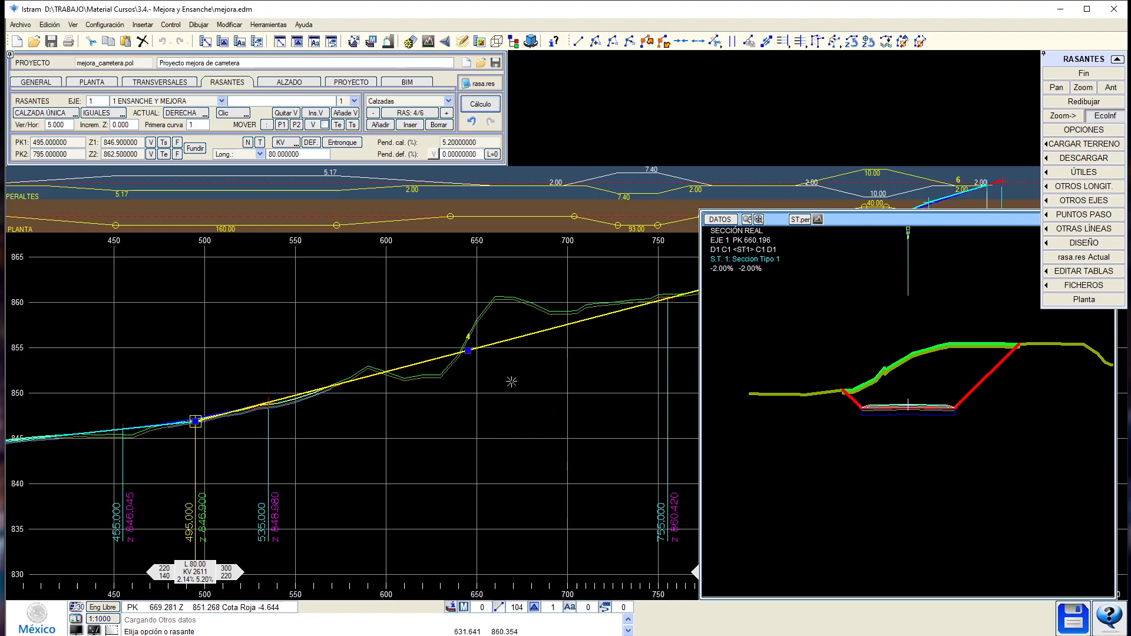
middle_drag(512, 381, 290, 451)
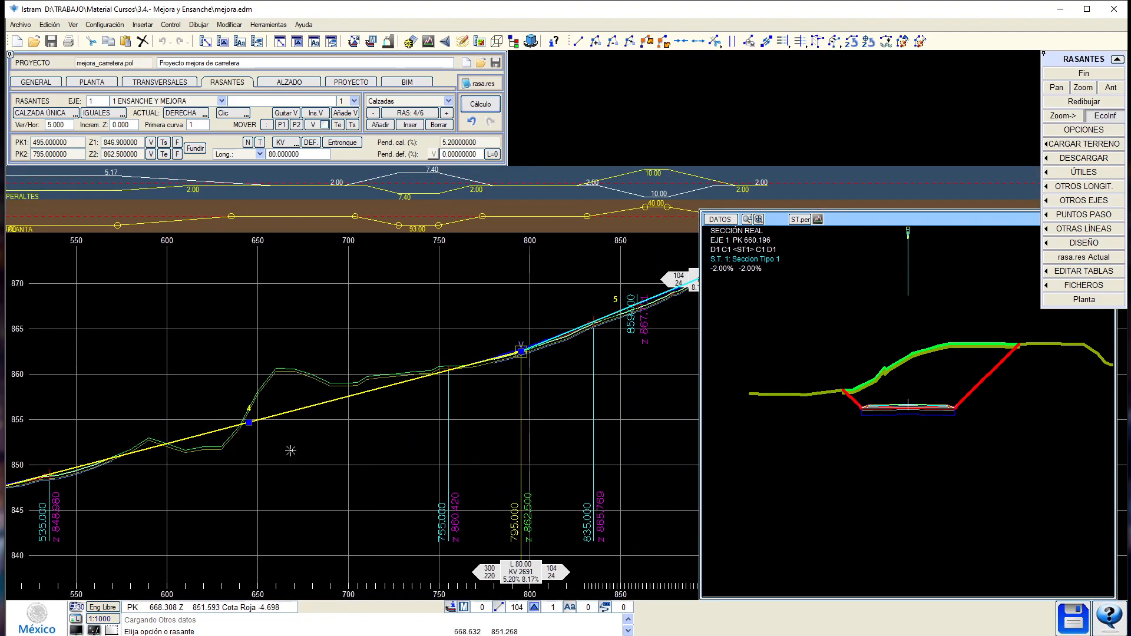
click(749, 234)
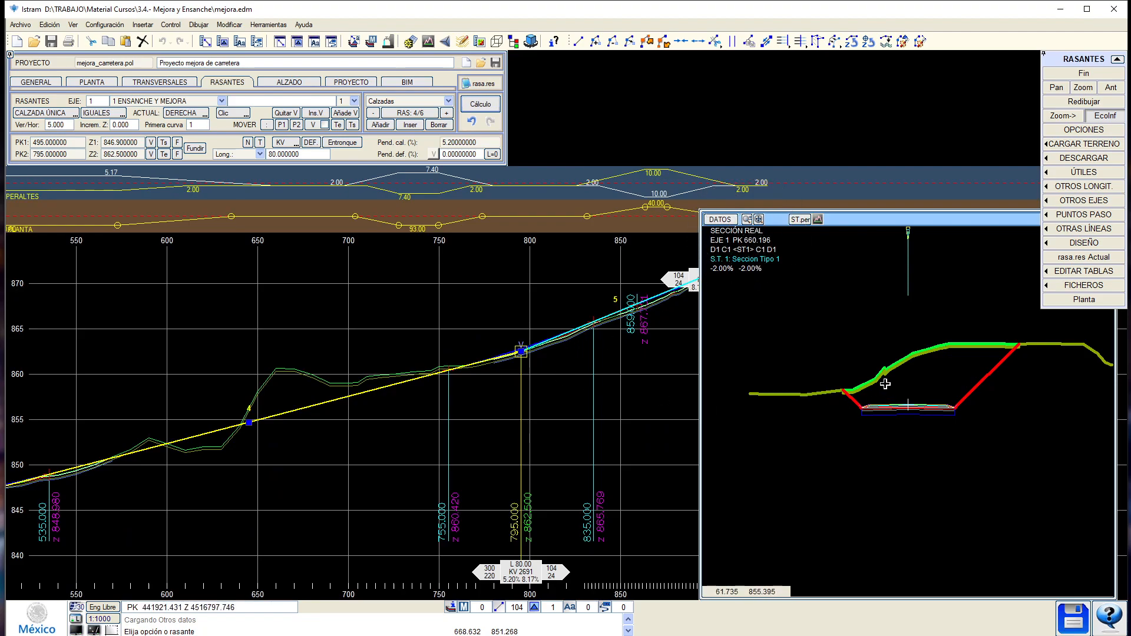
Query the cross-section at PK 537.948 from the profile and inspect its pavement layers up close.
middle_drag(168, 494, 440, 360)
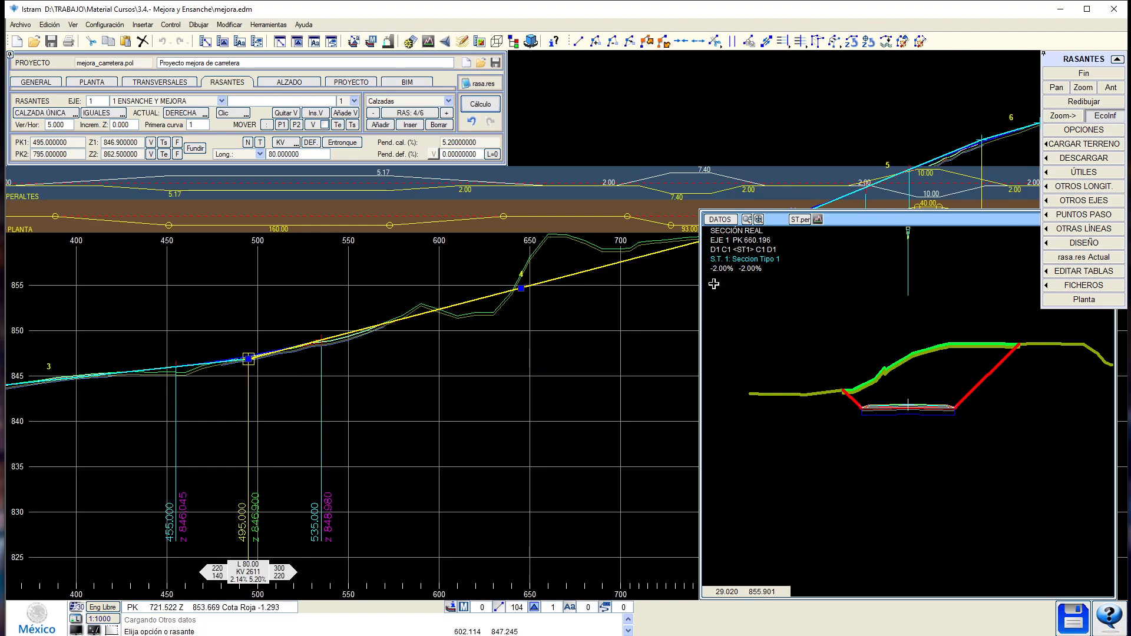
click(1090, 117)
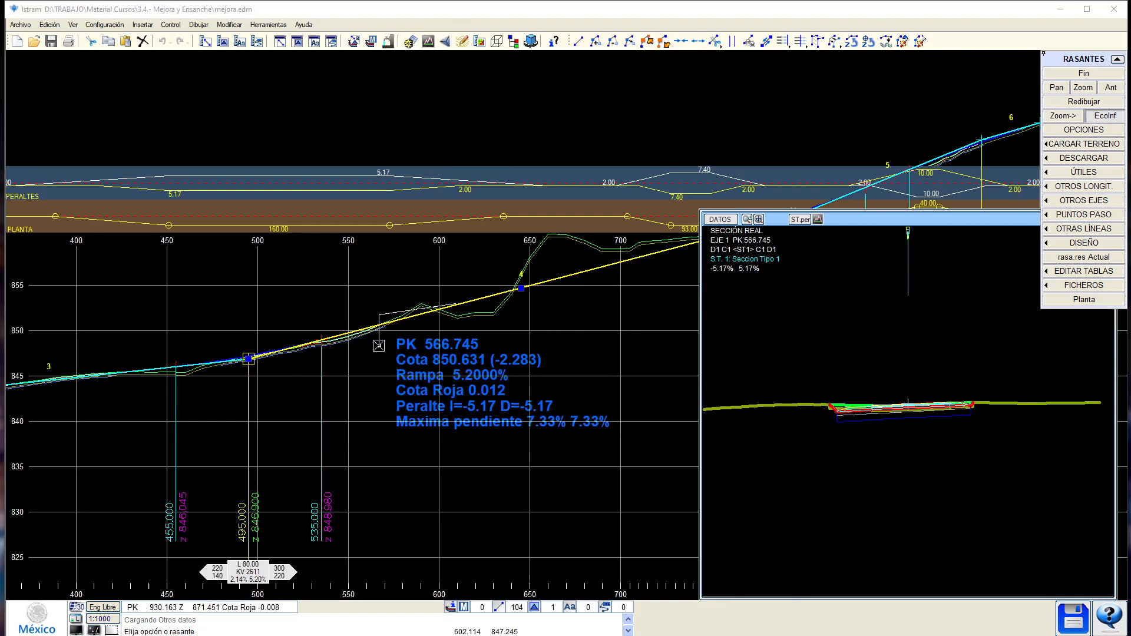
scroll(330, 348, up, 3)
click(284, 363)
scroll(929, 411, up, 2)
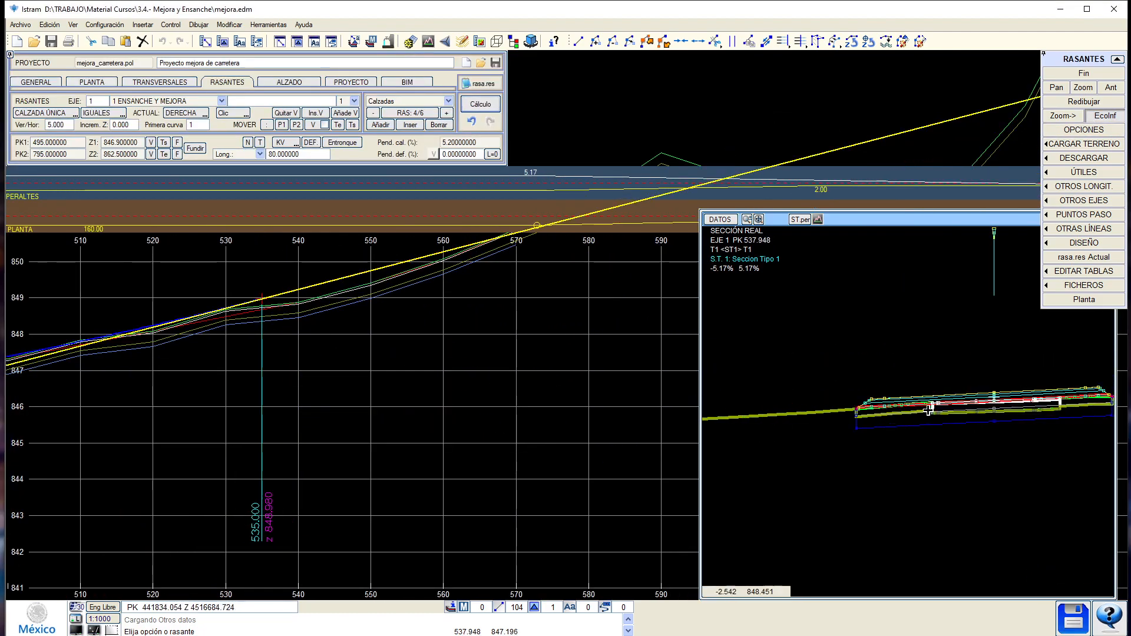
scroll(993, 413, up, 3)
scroll(992, 413, down, 2)
scroll(401, 415, down, 4)
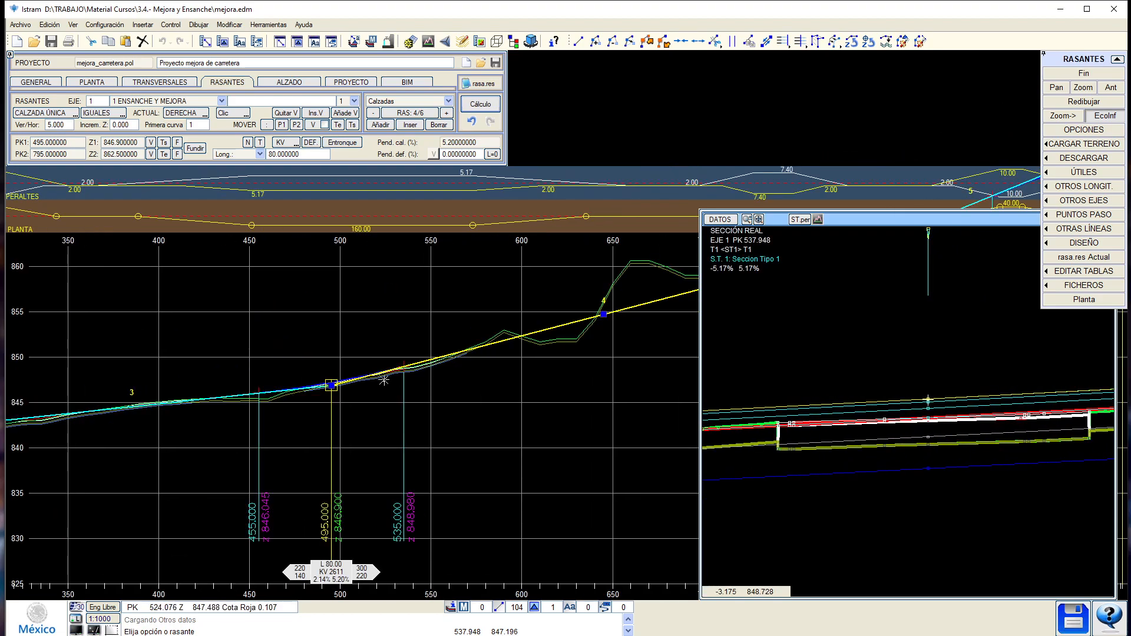
Query the cross-section at PK 290.451 from the profile and inspect how it sits on the existing pavement.
click(1088, 117)
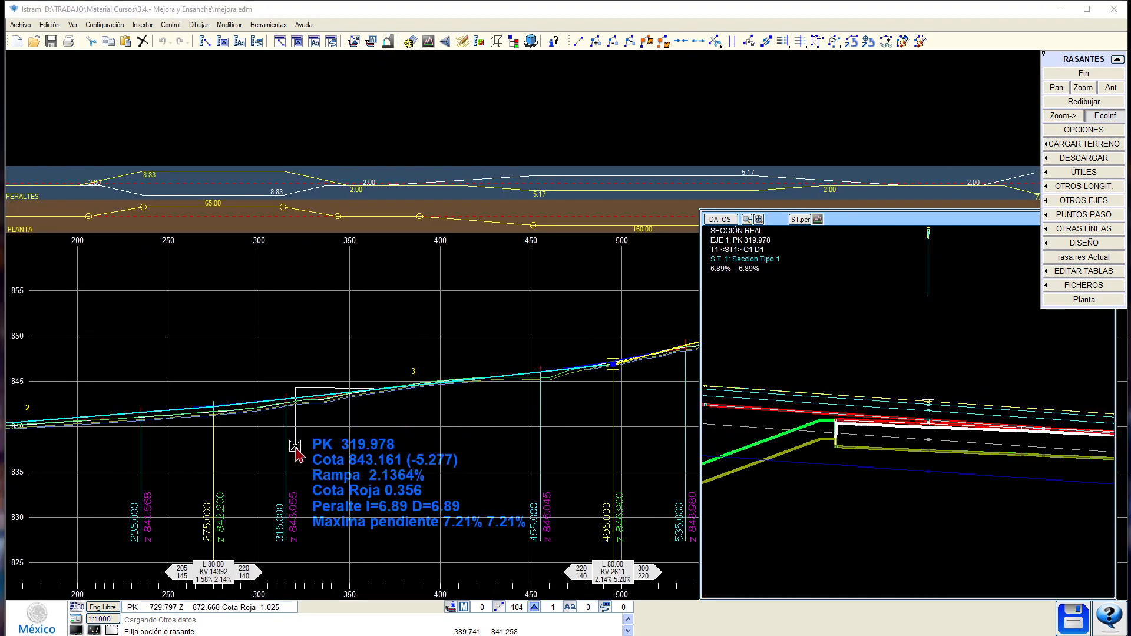
click(241, 460)
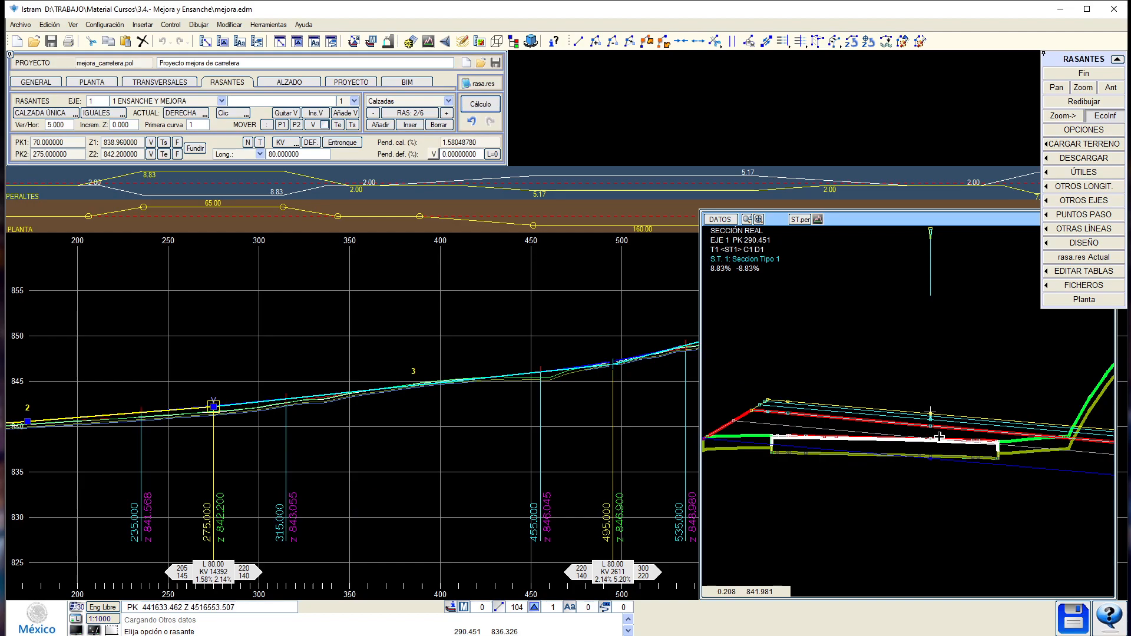
scroll(330, 379, up, 2)
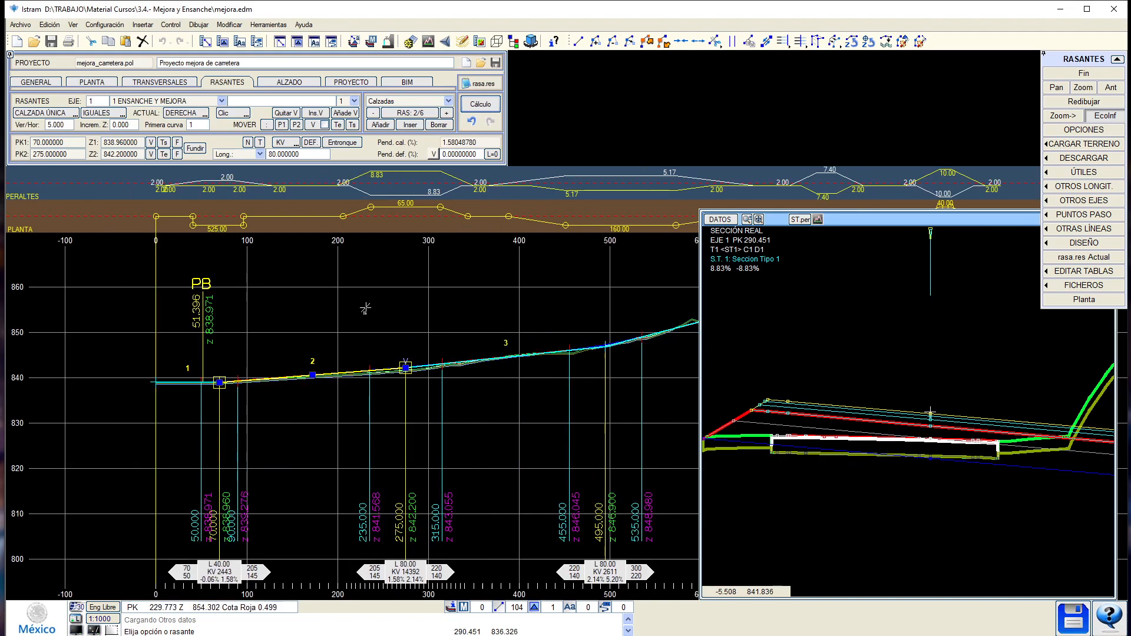
Check the grade line numbers available for axis 1, keeping number 1, and review its segments 1 and 2.
click(344, 101)
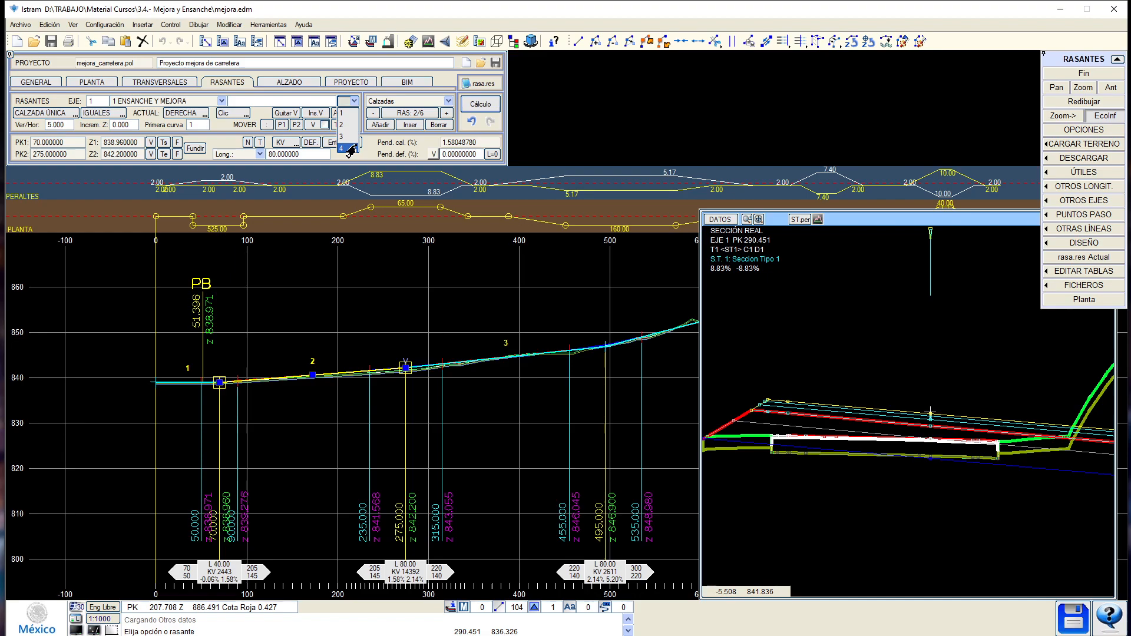
click(342, 113)
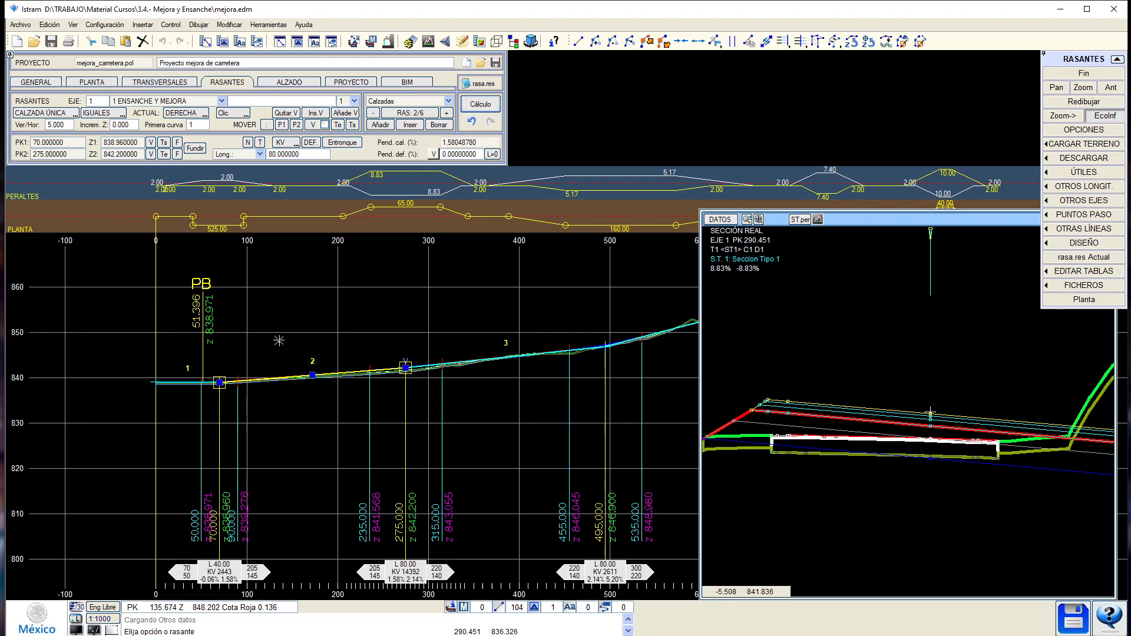
scroll(199, 389, up, 1)
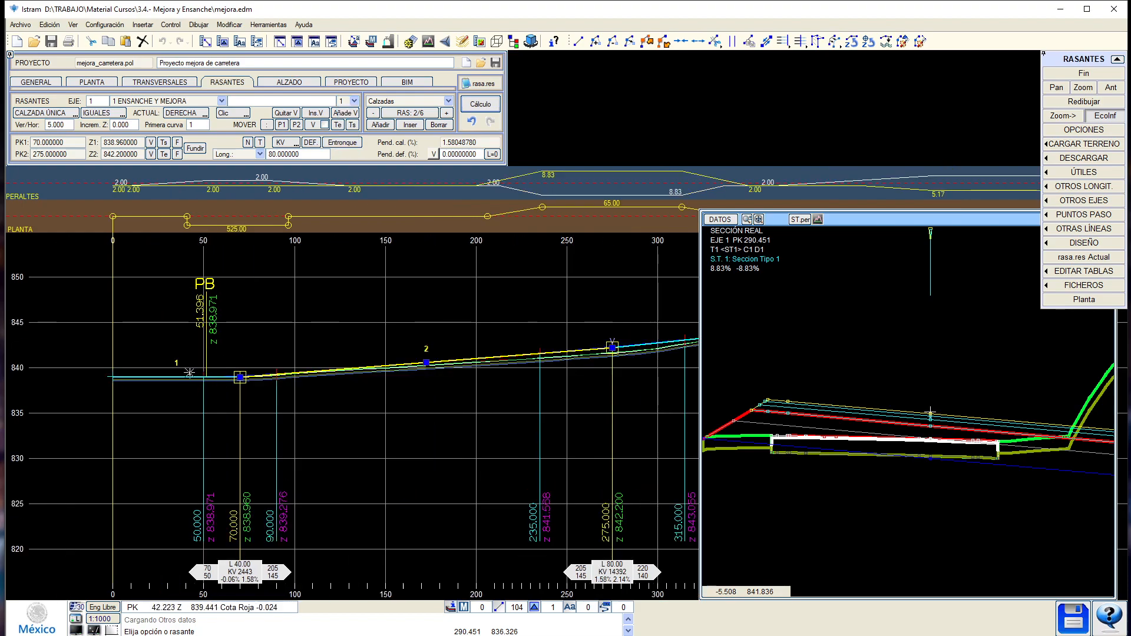
click(189, 376)
click(380, 366)
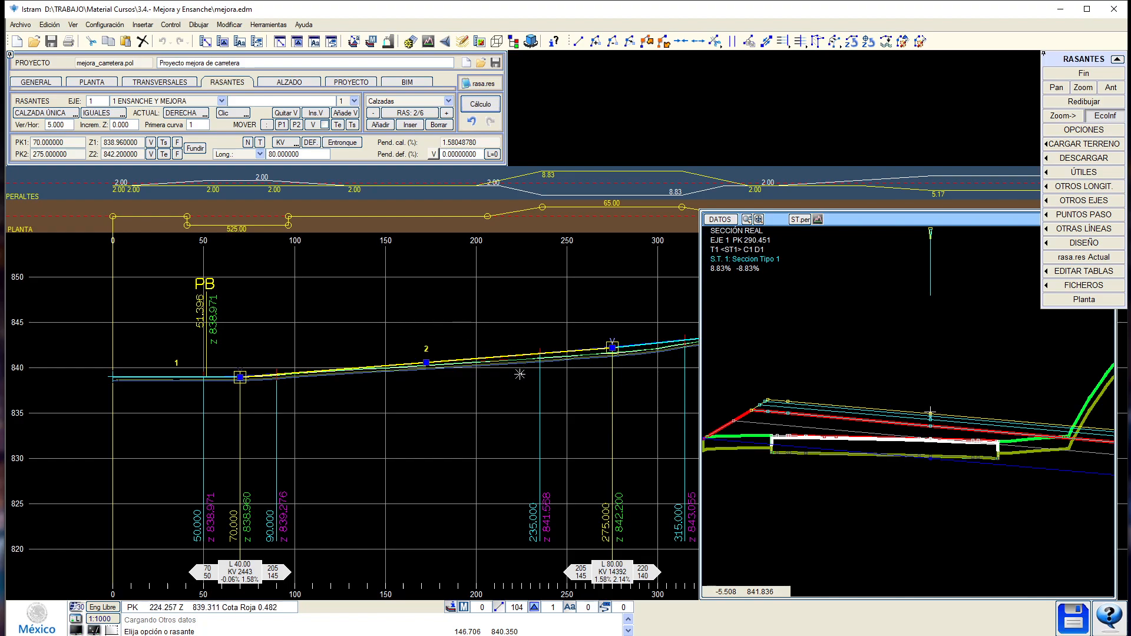
Switch axis 1 to the empty grade line number 2 and name it "Rasante Minima".
click(354, 101)
click(356, 121)
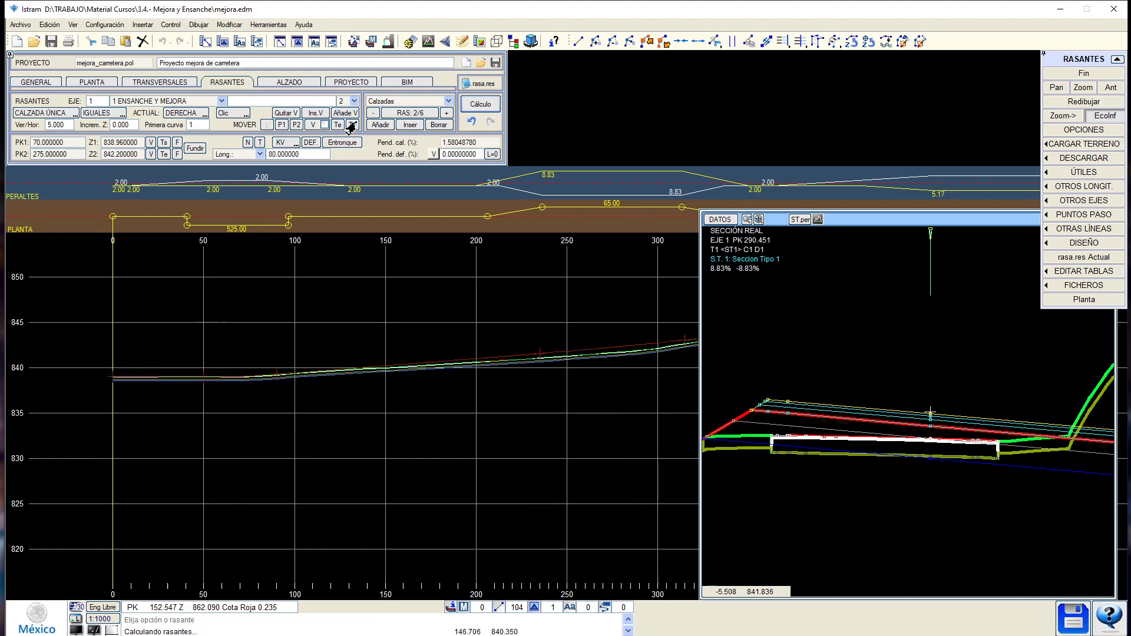
click(294, 102)
text(Ra)
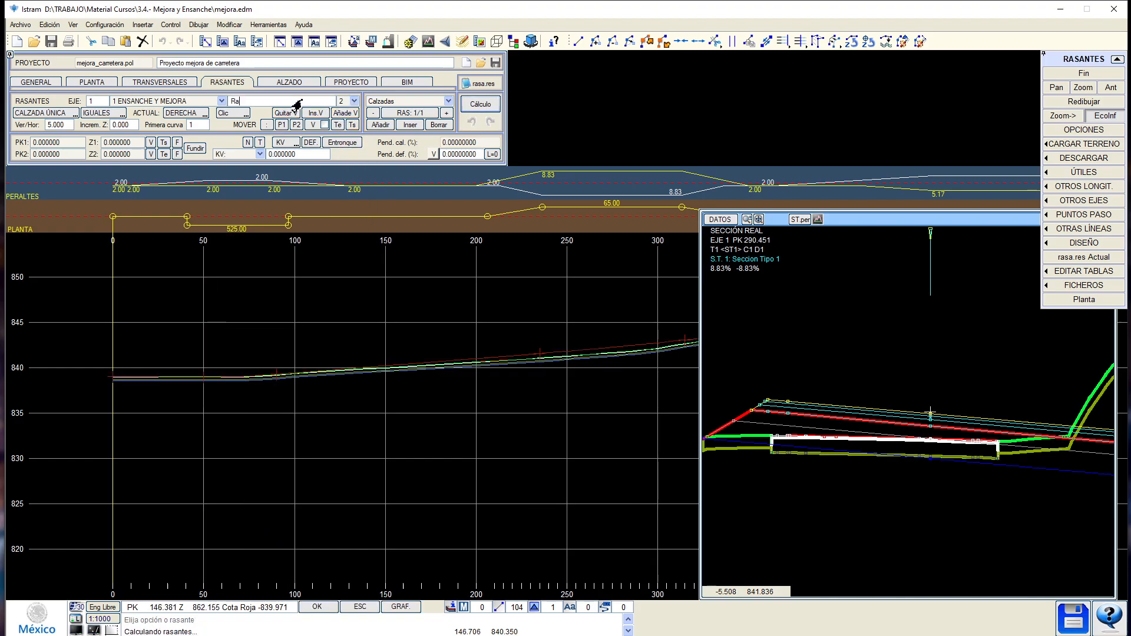
text(sante Minim)
text(a)
key(Return)
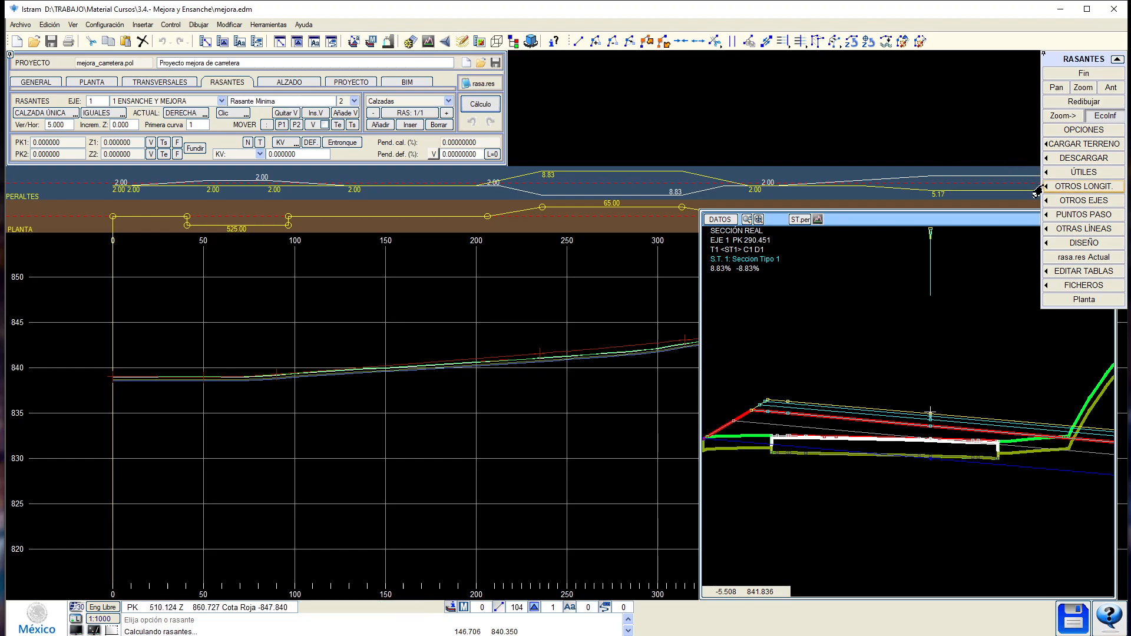
Generate the minimum-elevation (Cotas mínimas) grade line from PK 0.000 to 930.934 with a fixed Z increment of 0.05 and 40.00 transition length.
click(1066, 173)
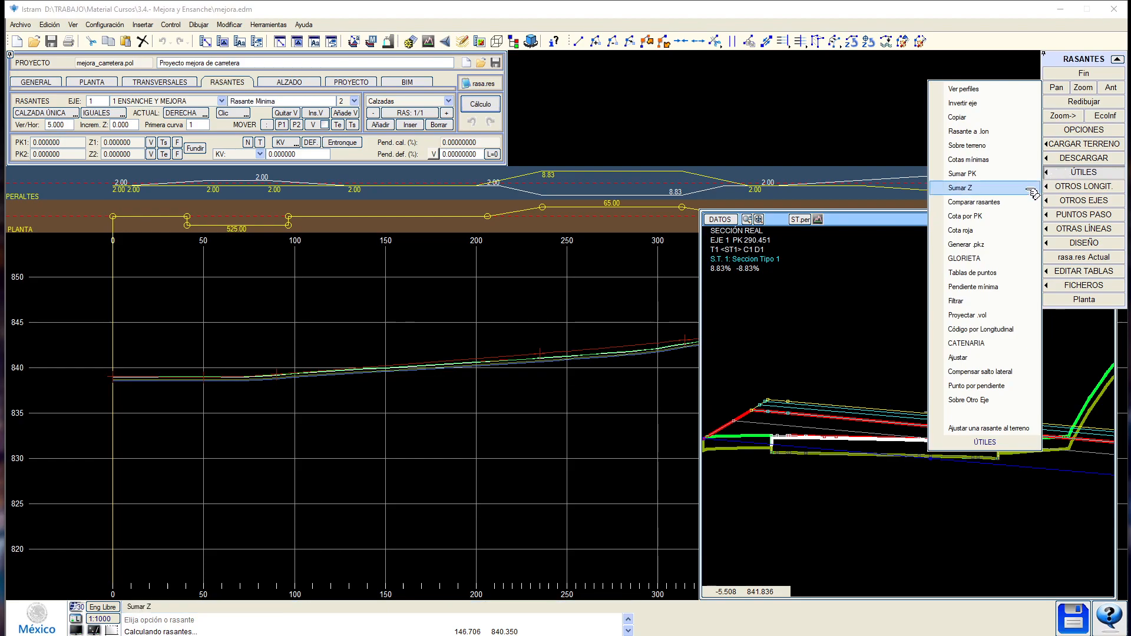
click(992, 168)
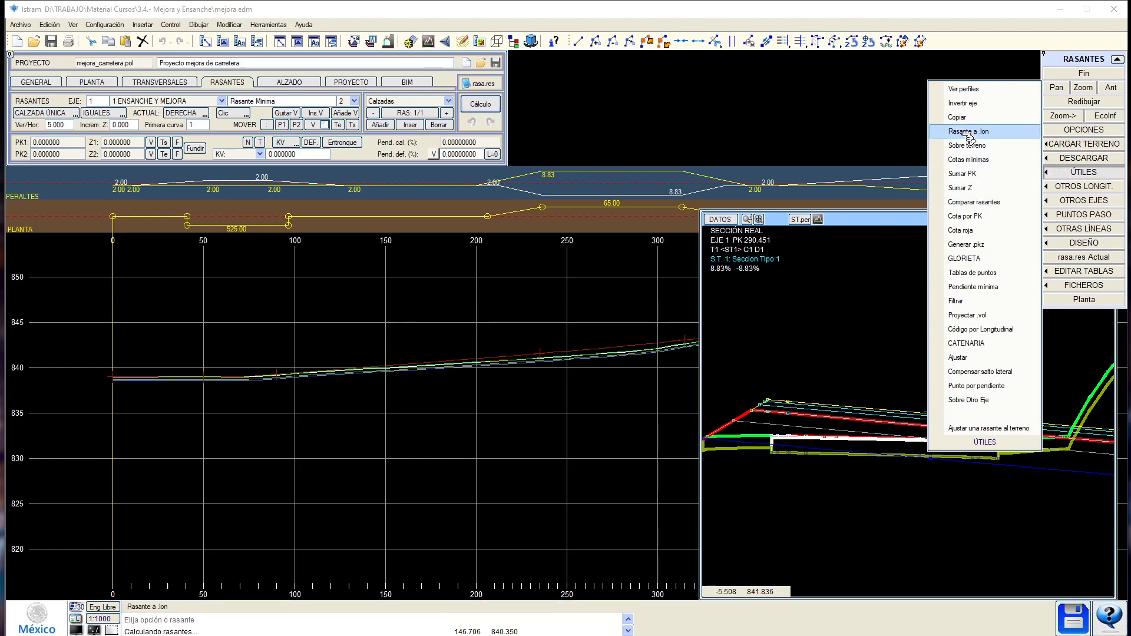
click(985, 160)
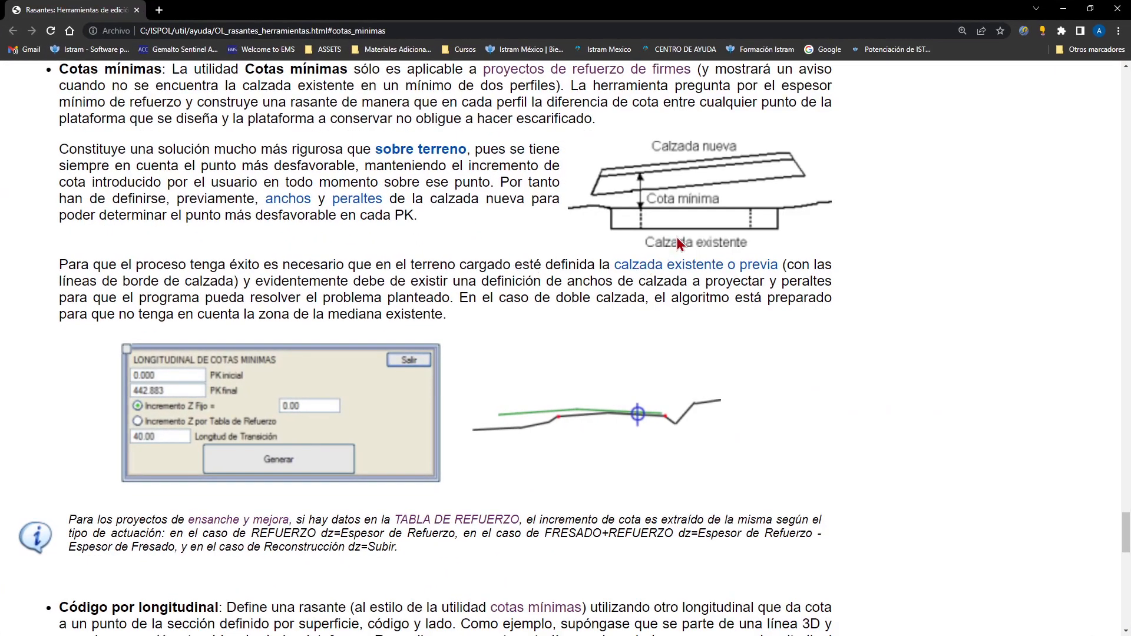
scroll(693, 184, up, 1)
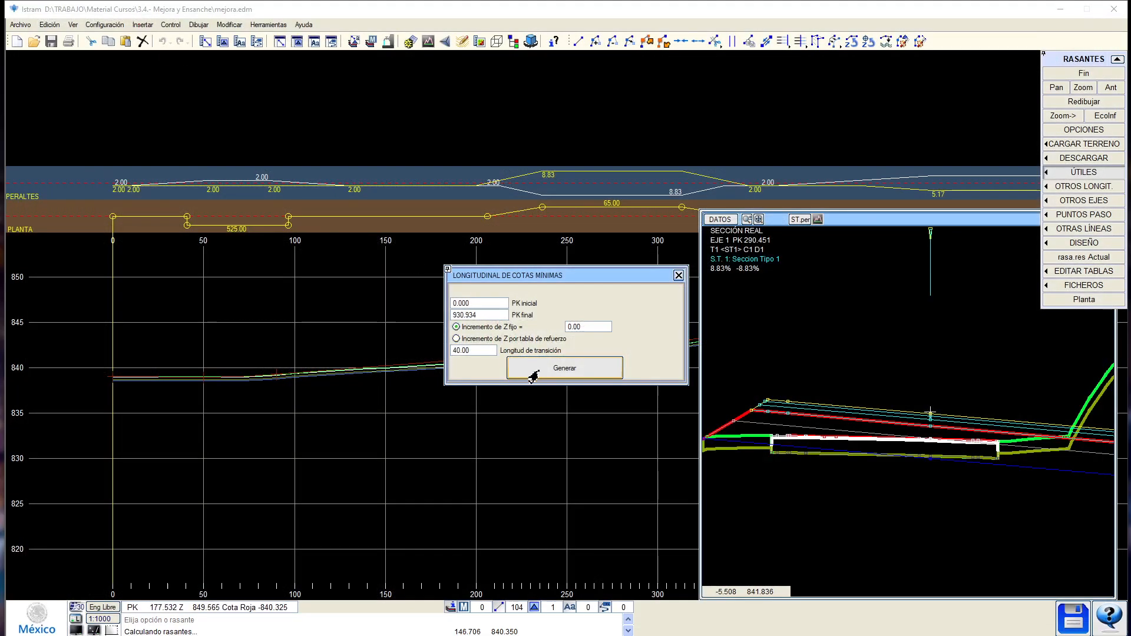
double_click(576, 325)
text(0.05)
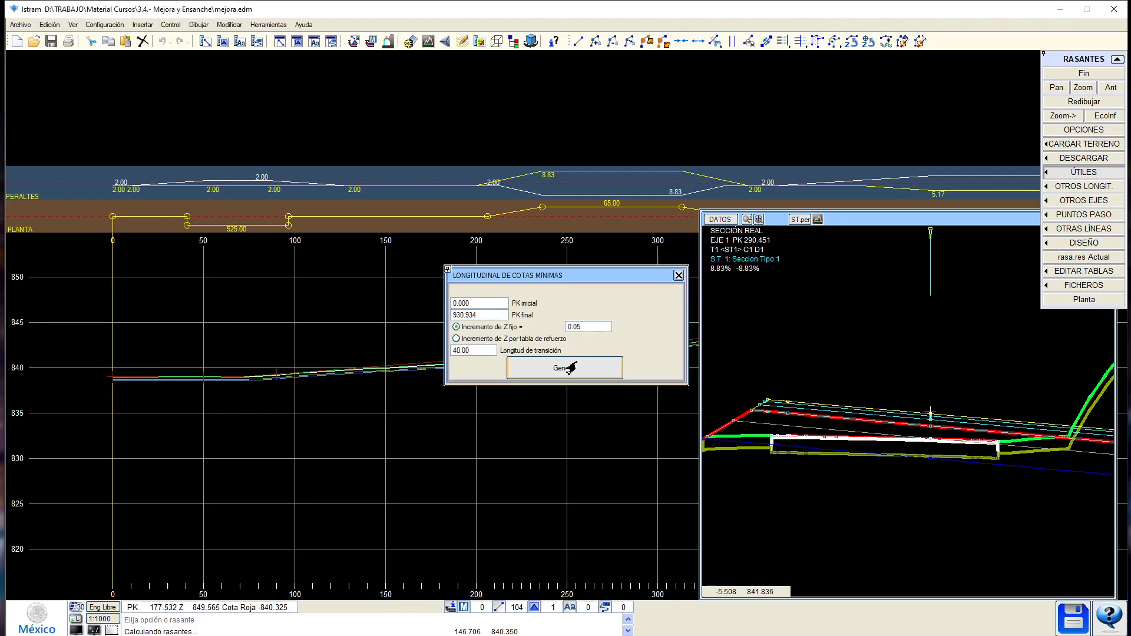
click(569, 368)
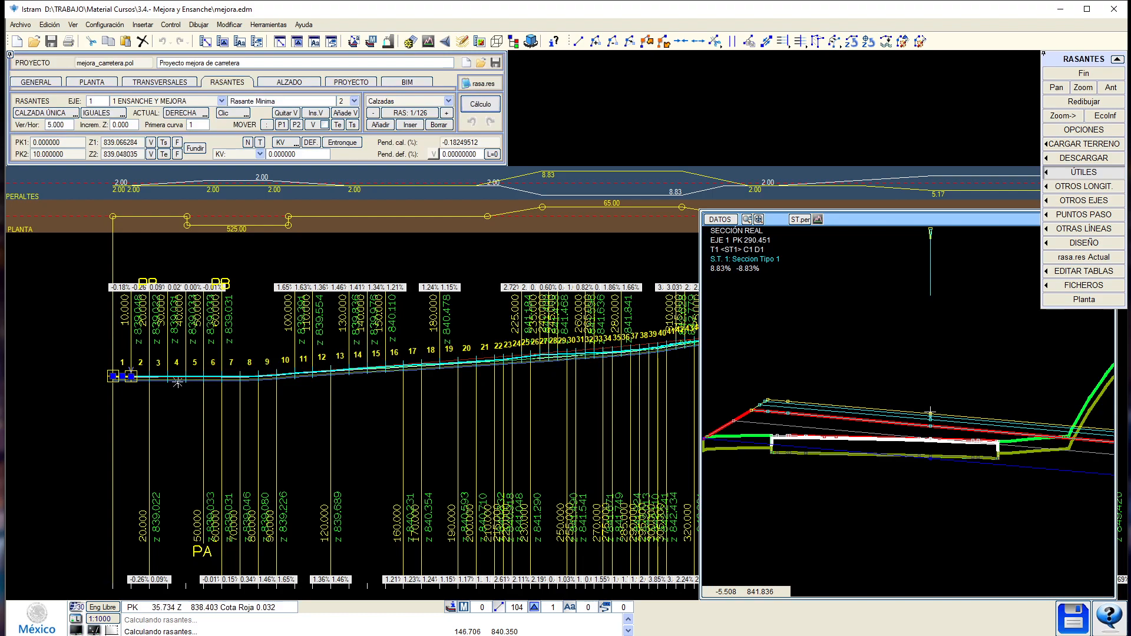
Step through the segments of the generated minimum grade line up to segment 12, between PK 110 and PK 120.
scroll(177, 382, up, 2)
click(179, 372)
scroll(263, 369, down, 1)
click(296, 366)
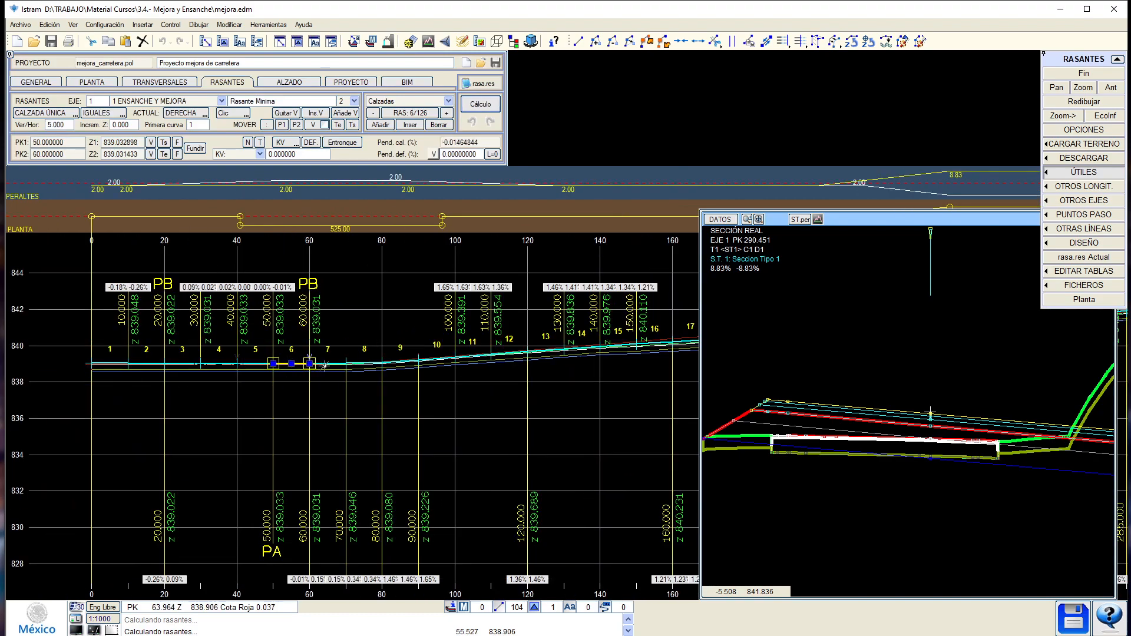
click(326, 364)
click(363, 363)
click(401, 362)
click(436, 360)
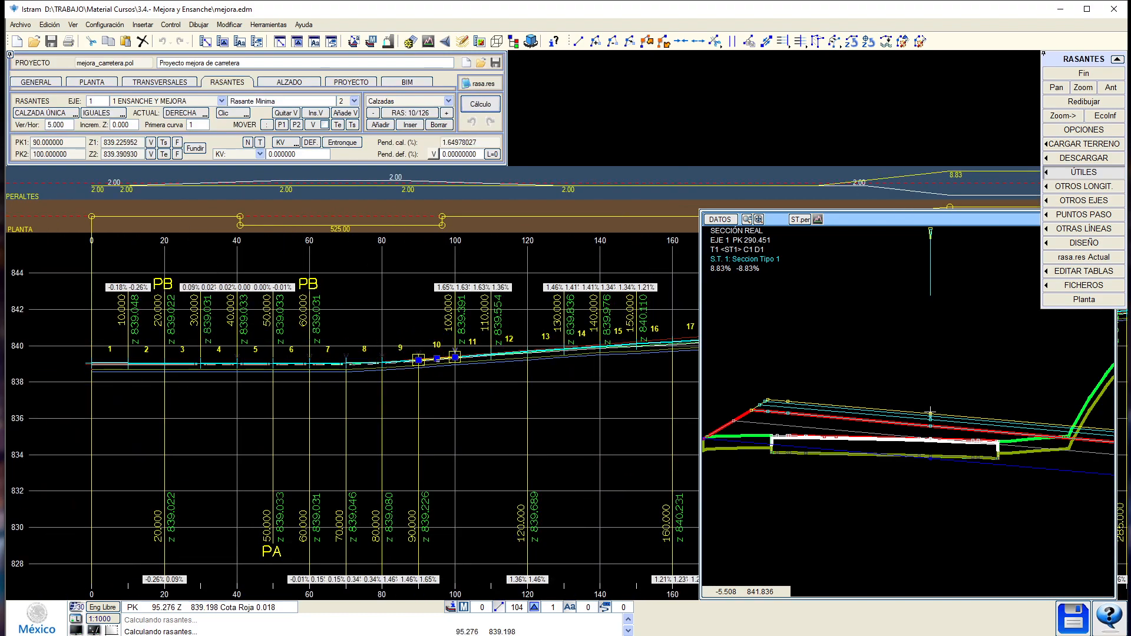
click(475, 355)
click(510, 353)
scroll(489, 353, up, 2)
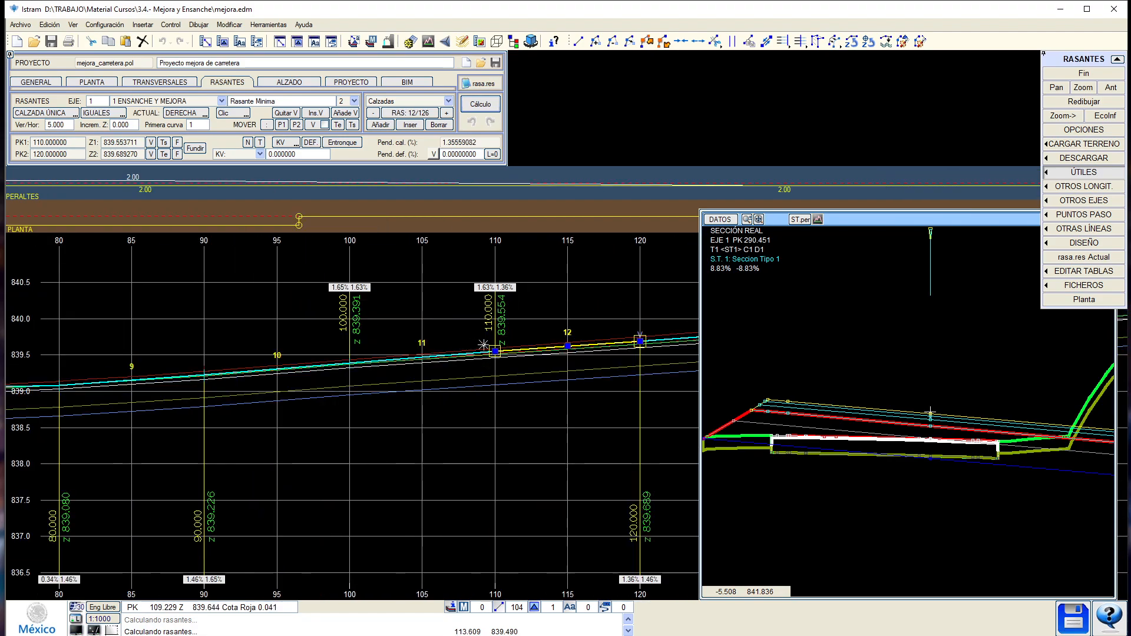
scroll(483, 344, up, 1)
Query the cross-section at PK 110.019 from the profile and inspect the new pavement against the existing carriageway edge in an enlarged section view.
click(1106, 115)
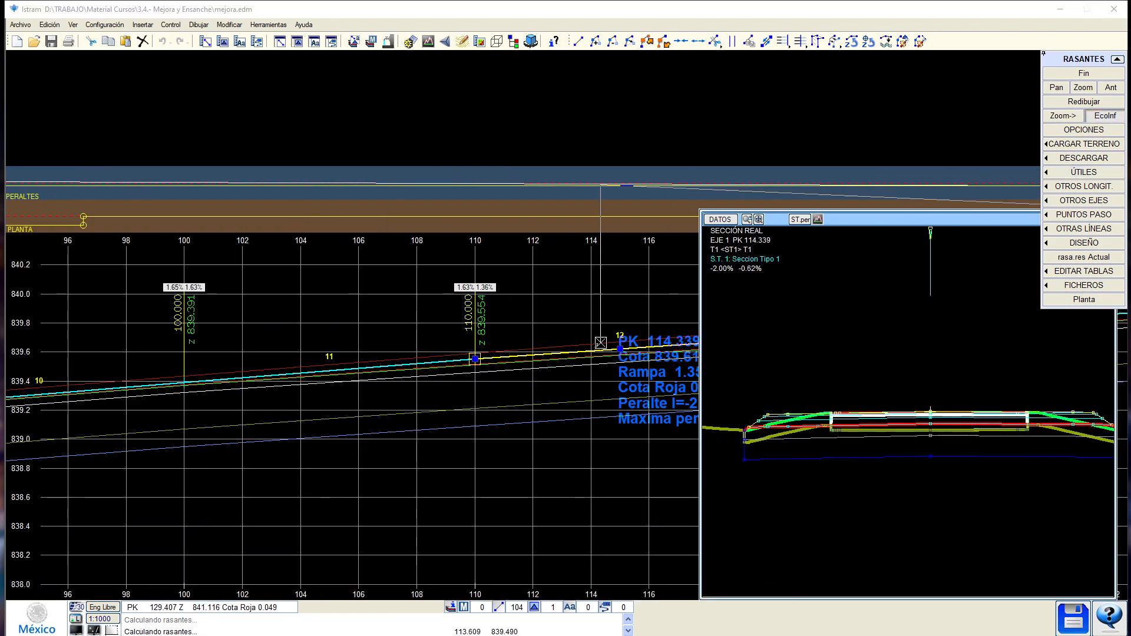
right_click(476, 380)
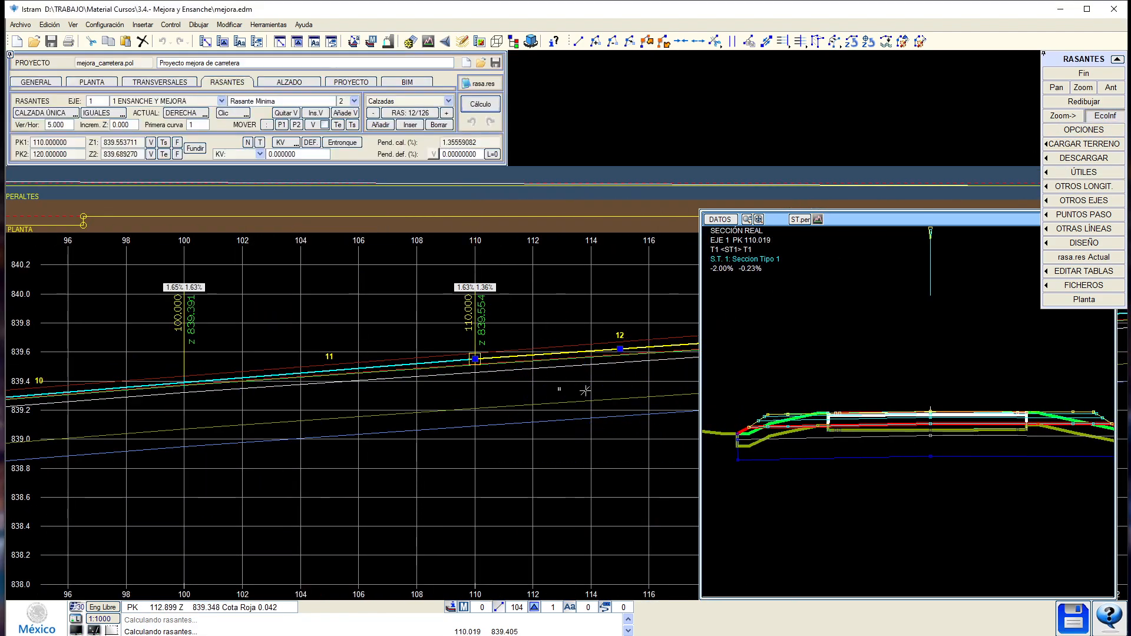
drag(701, 213, 337, 191)
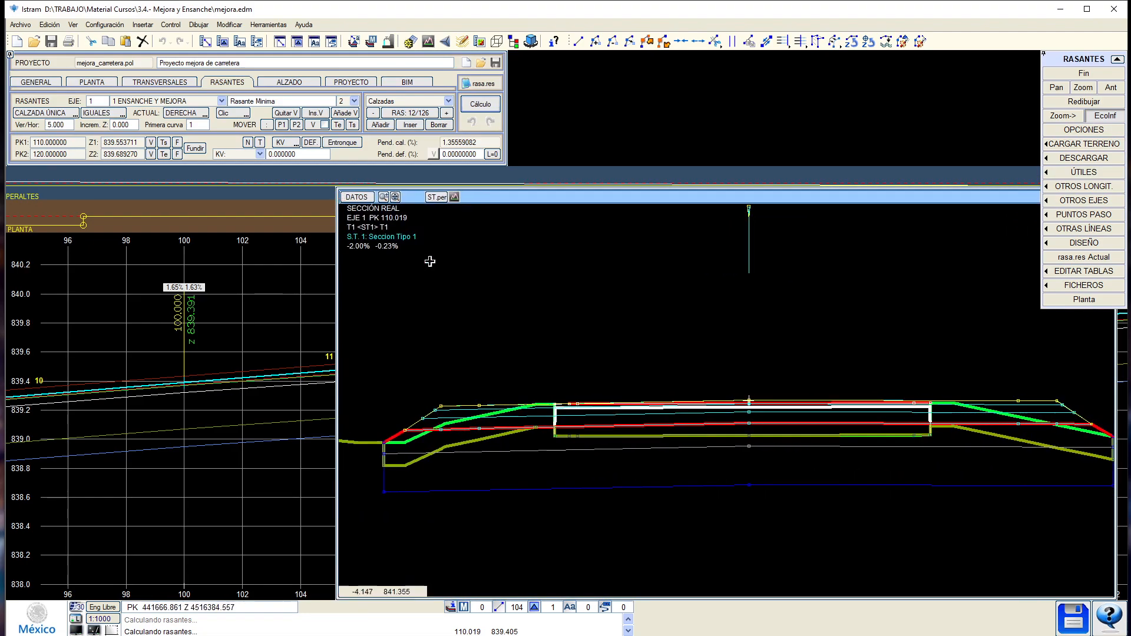
scroll(770, 412, up, 3)
scroll(638, 419, up, 3)
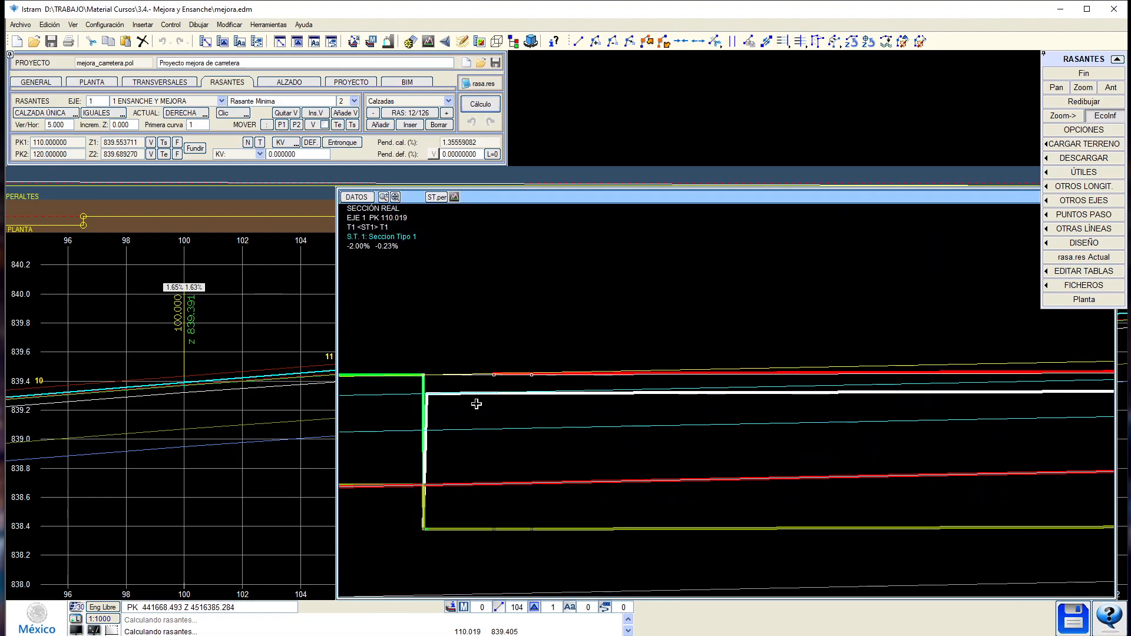
scroll(478, 386, up, 1)
scroll(475, 362, down, 4)
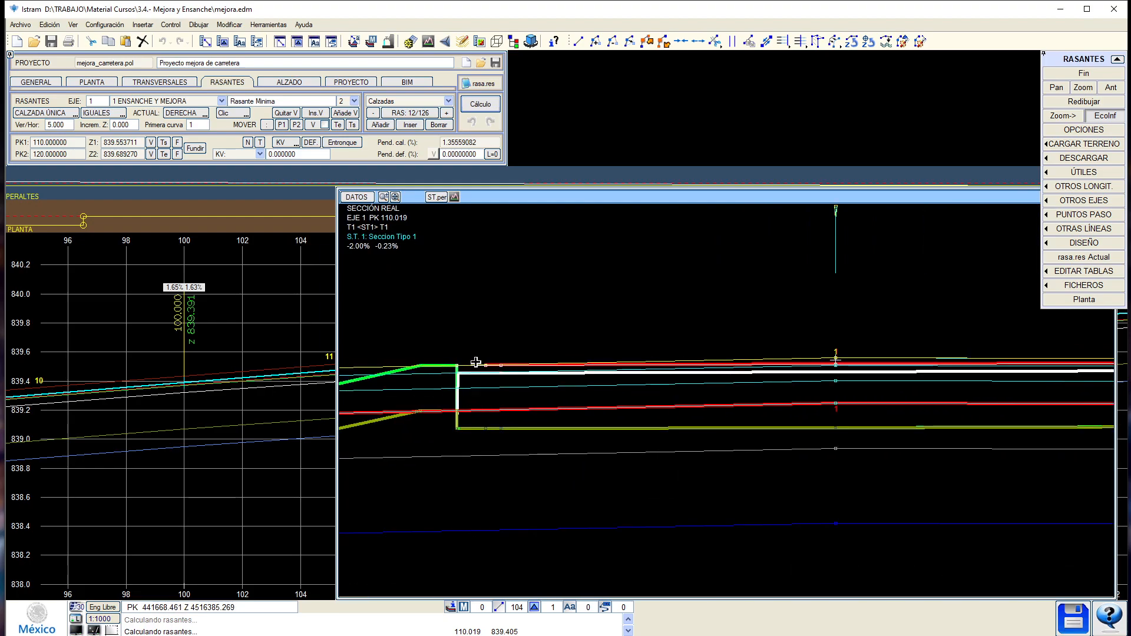
scroll(476, 361, down, 3)
scroll(507, 368, up, 4)
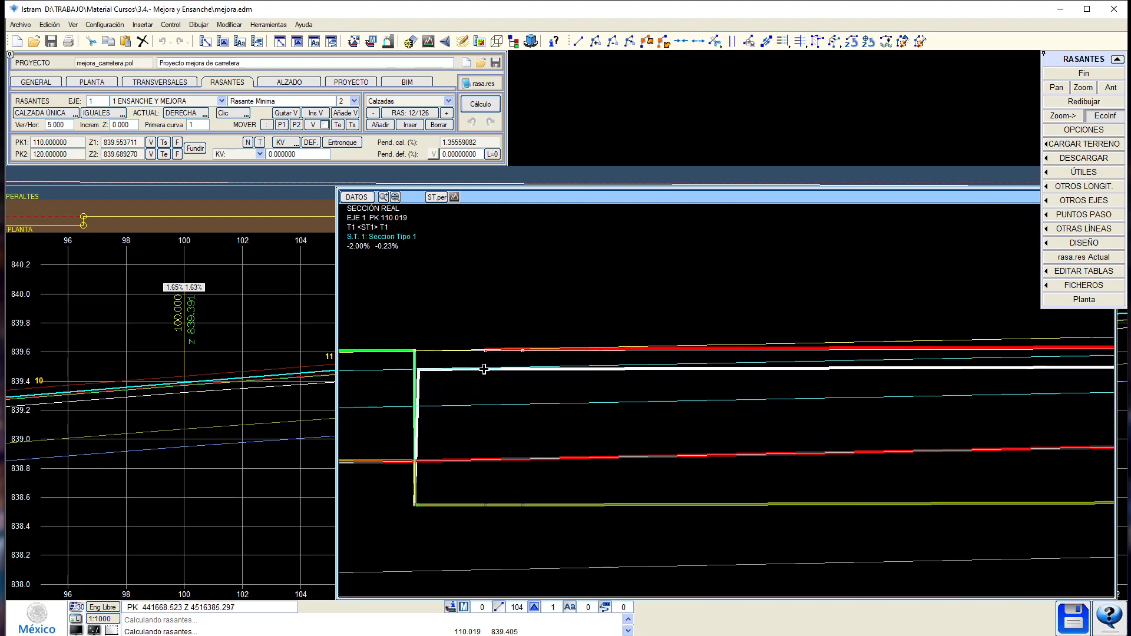
scroll(484, 369, up, 2)
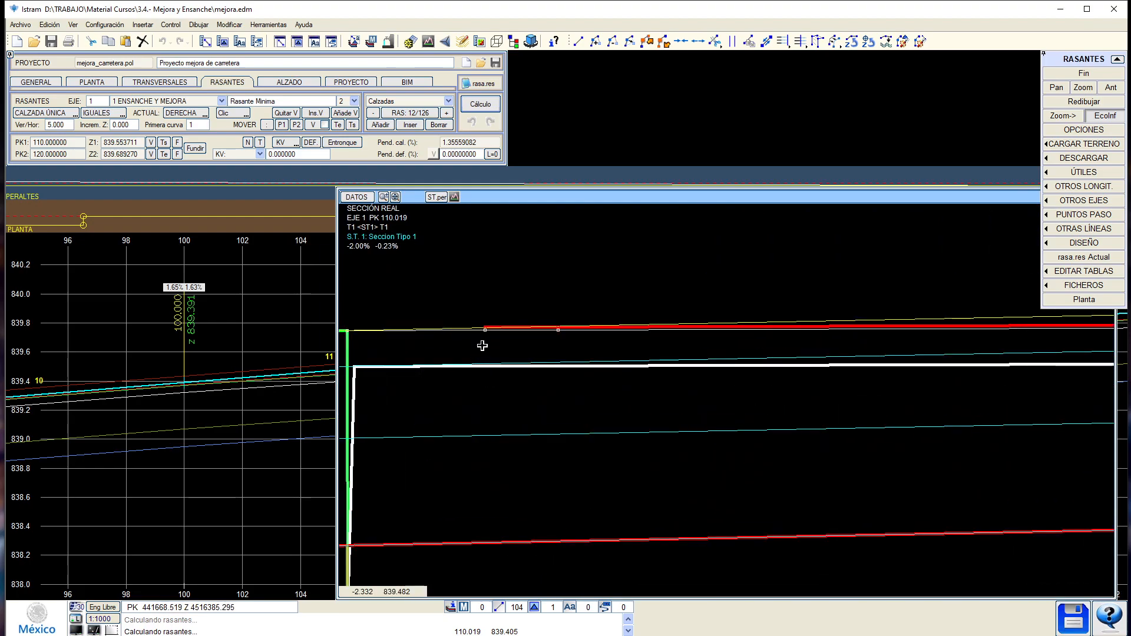
middle_drag(457, 369, 521, 376)
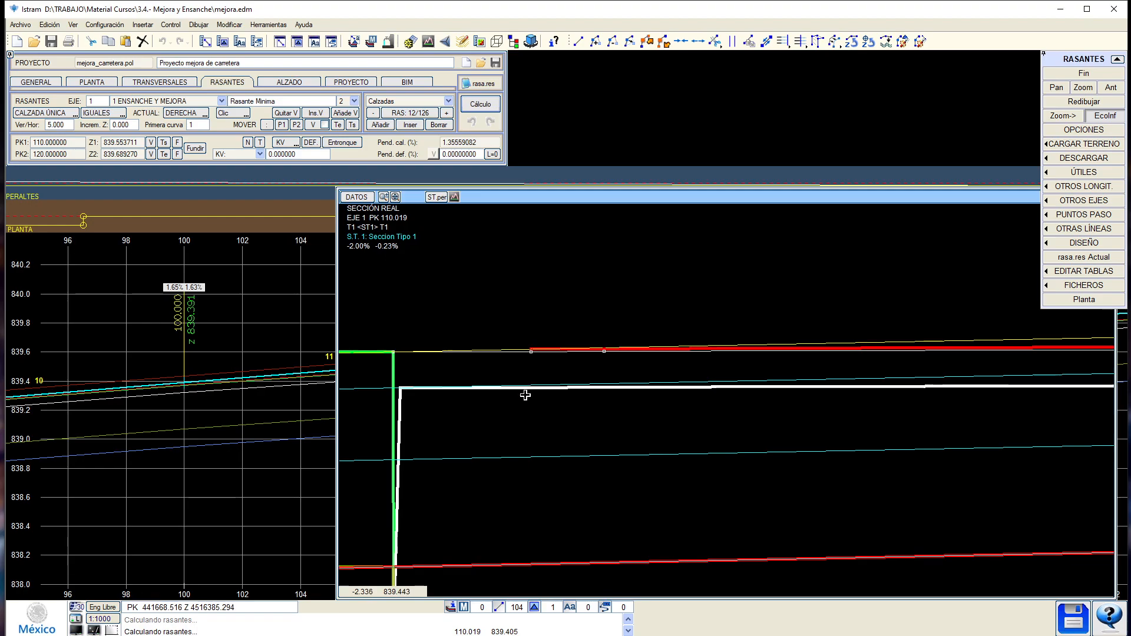
scroll(526, 387, down, 5)
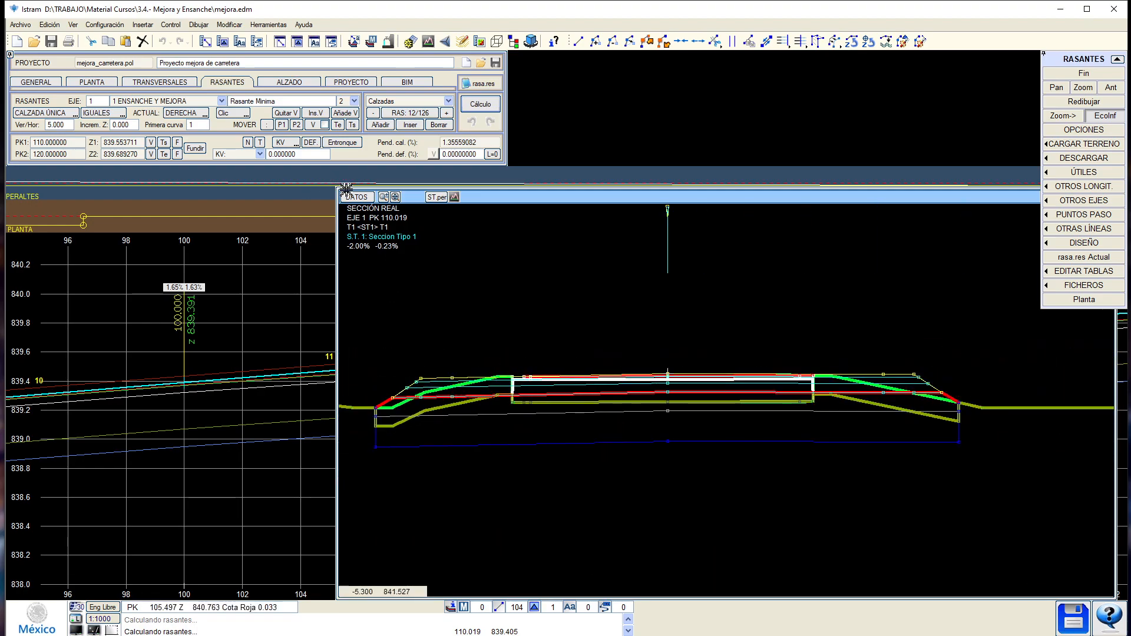
drag(337, 188, 569, 265)
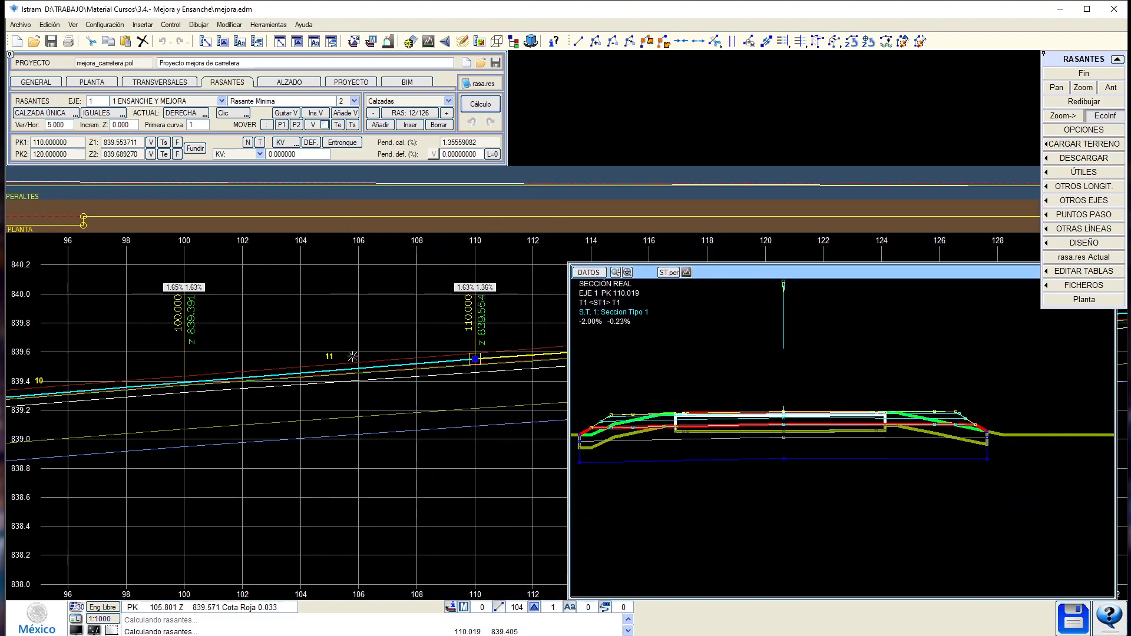
Switch axis 1 to grade line number 1 and set the profile's vertical/horizontal ratio to 10.
scroll(278, 337, down, 2)
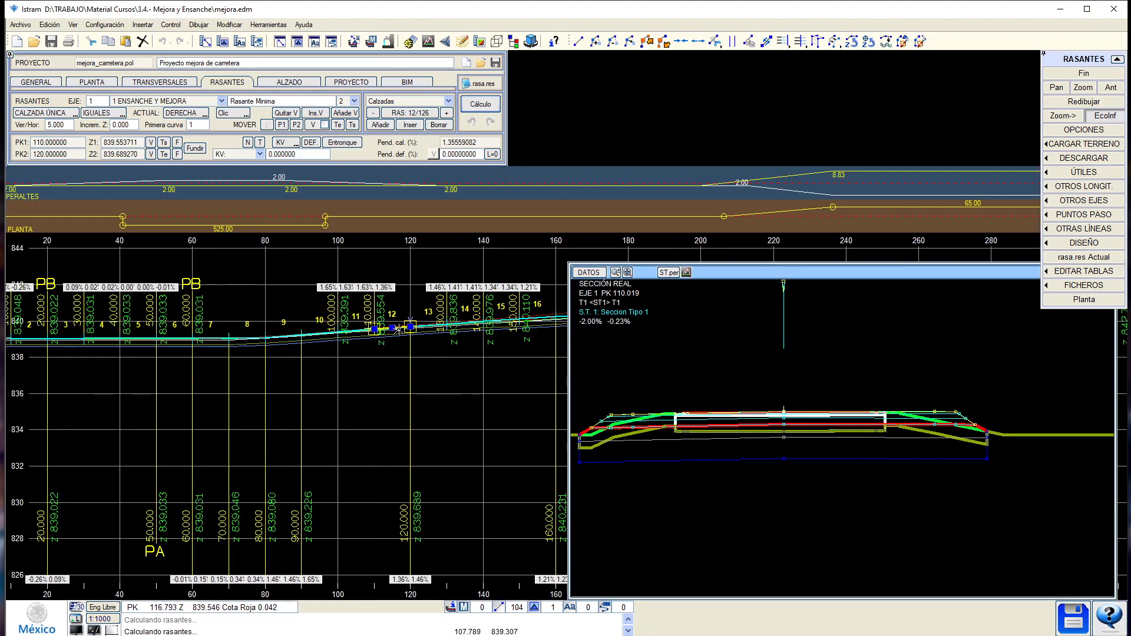
click(350, 102)
click(346, 114)
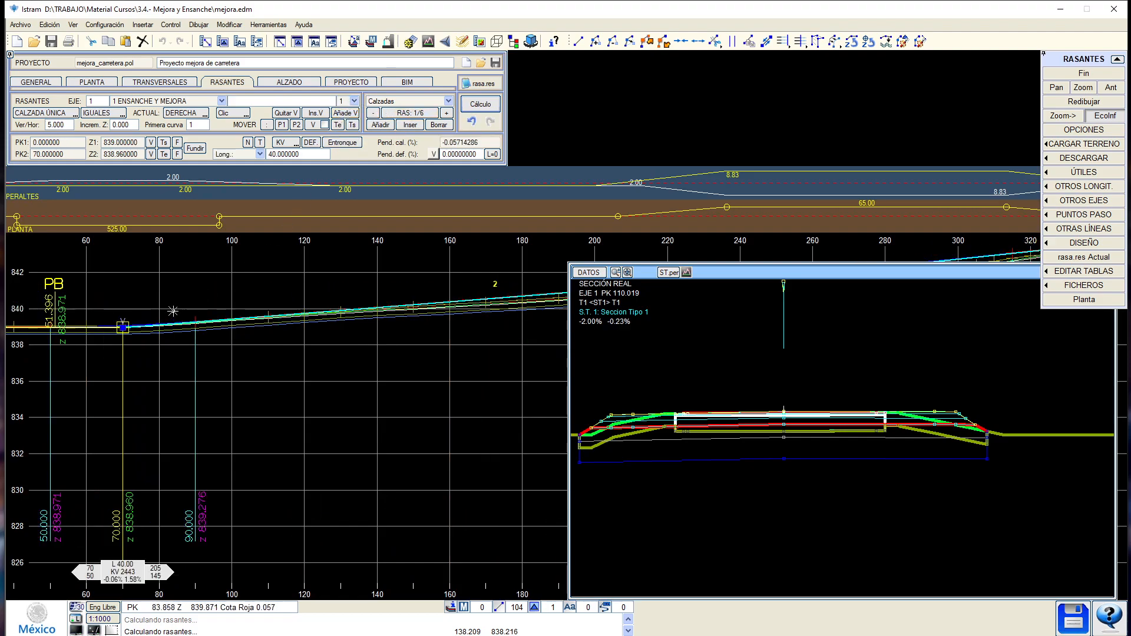
click(58, 126)
text(10)
key(Return)
scroll(501, 385, up, 4)
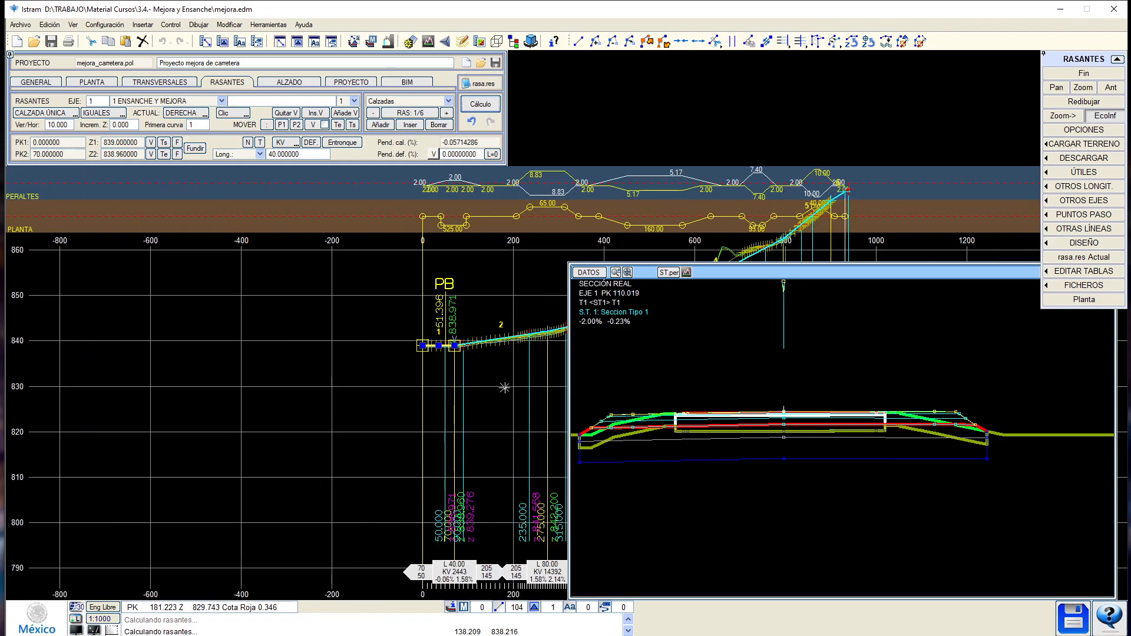
scroll(379, 284, up, 2)
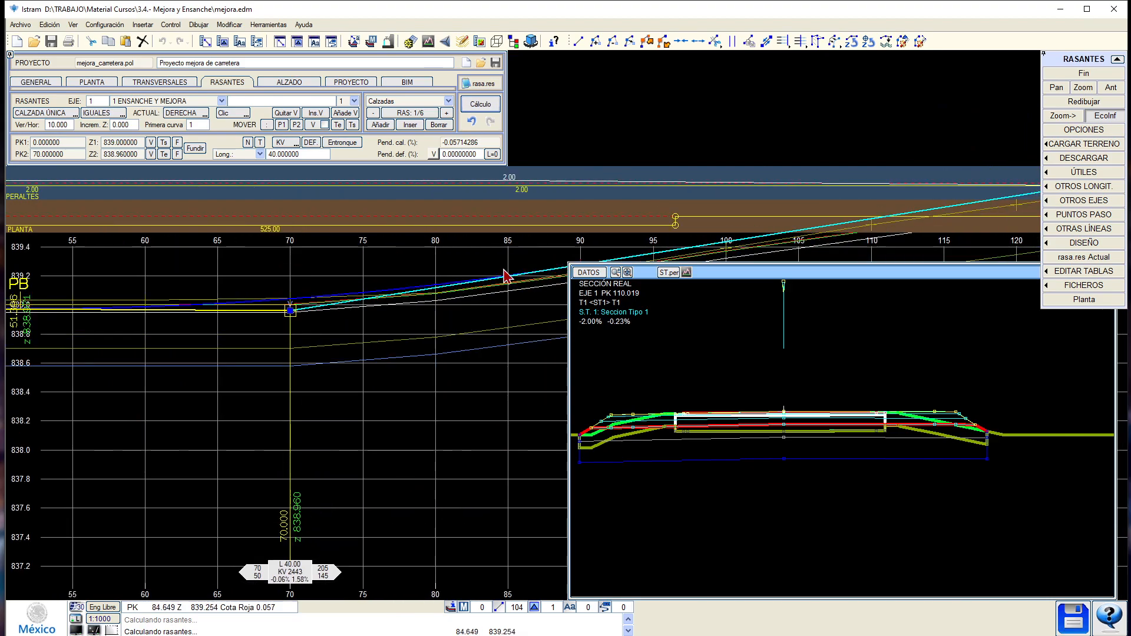
Switch back to grade line number 2, Rasante Minima, and select its segment 7 between PK 60 and PK 70.
click(347, 101)
click(341, 125)
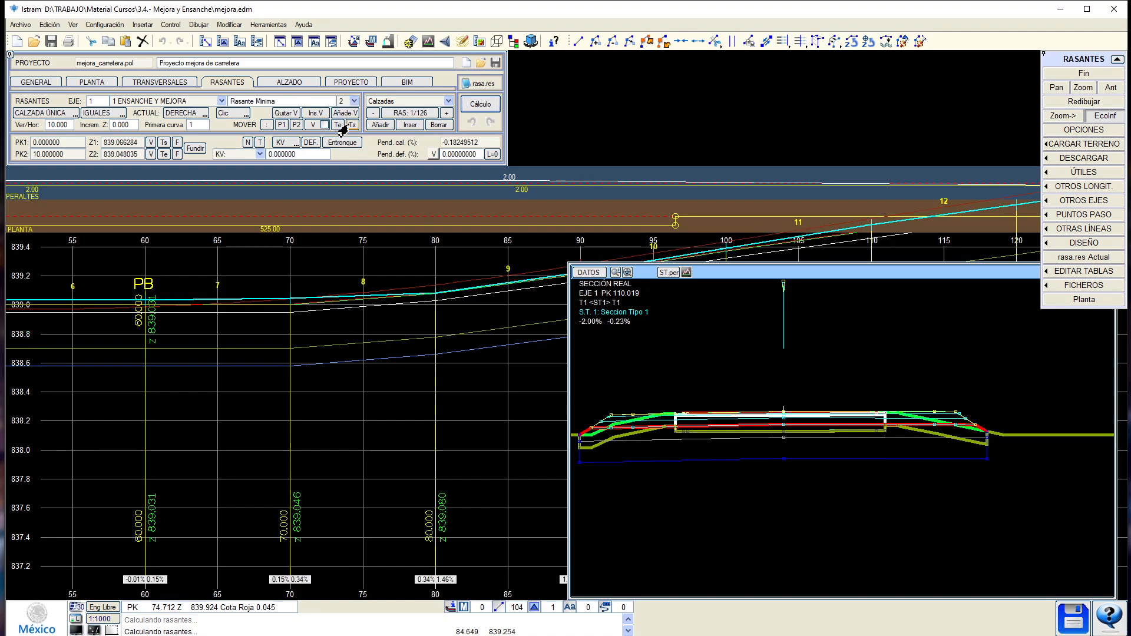
scroll(241, 292, down, 1)
click(214, 296)
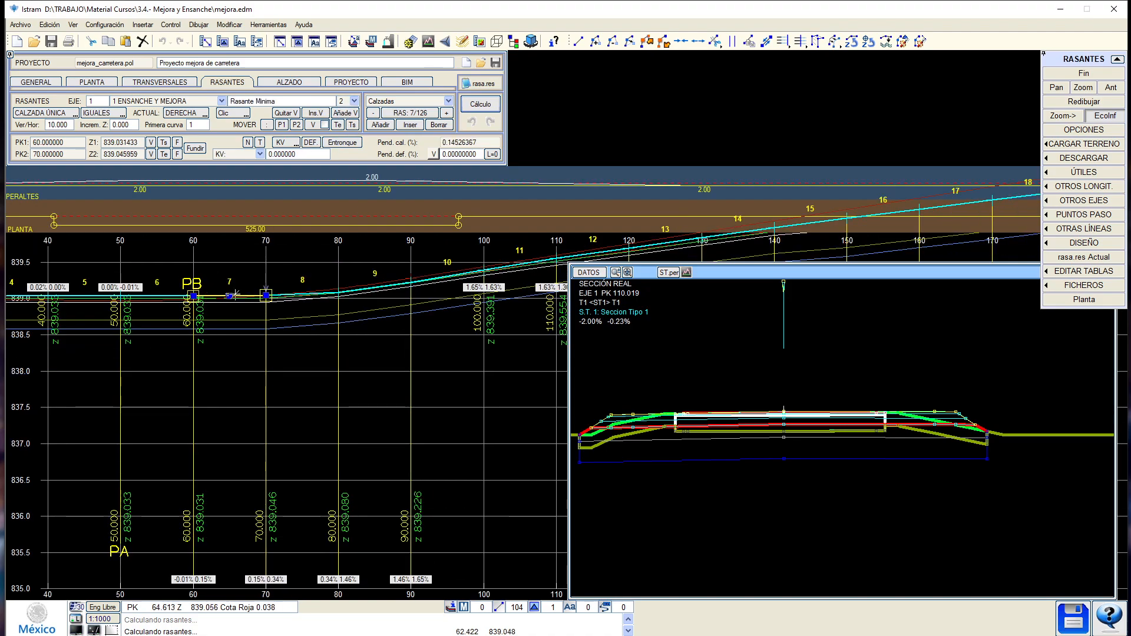
Generate pass points on the same grade line from PK 0.000 to 930.934 every 10.00, with PK1 as attribute.
click(1059, 221)
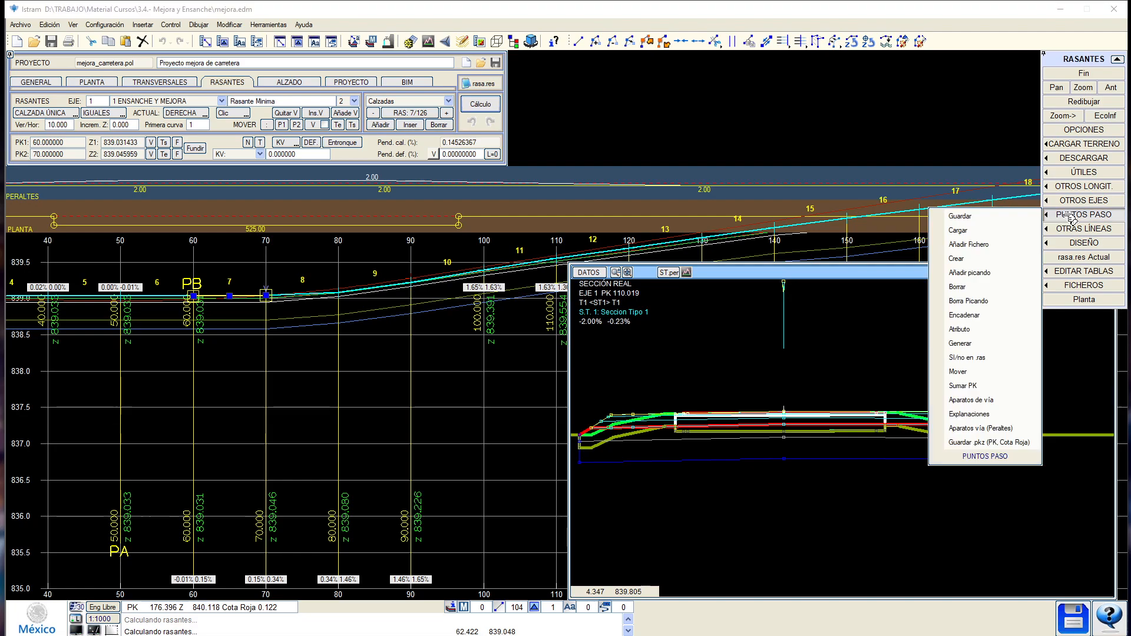
click(960, 343)
click(570, 291)
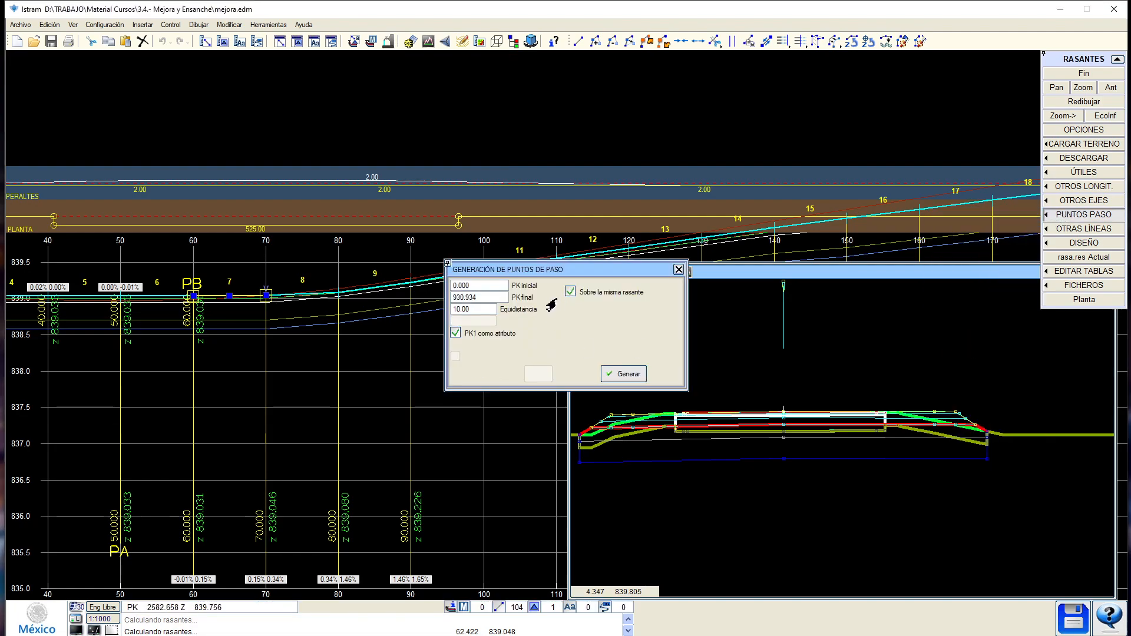
click(623, 375)
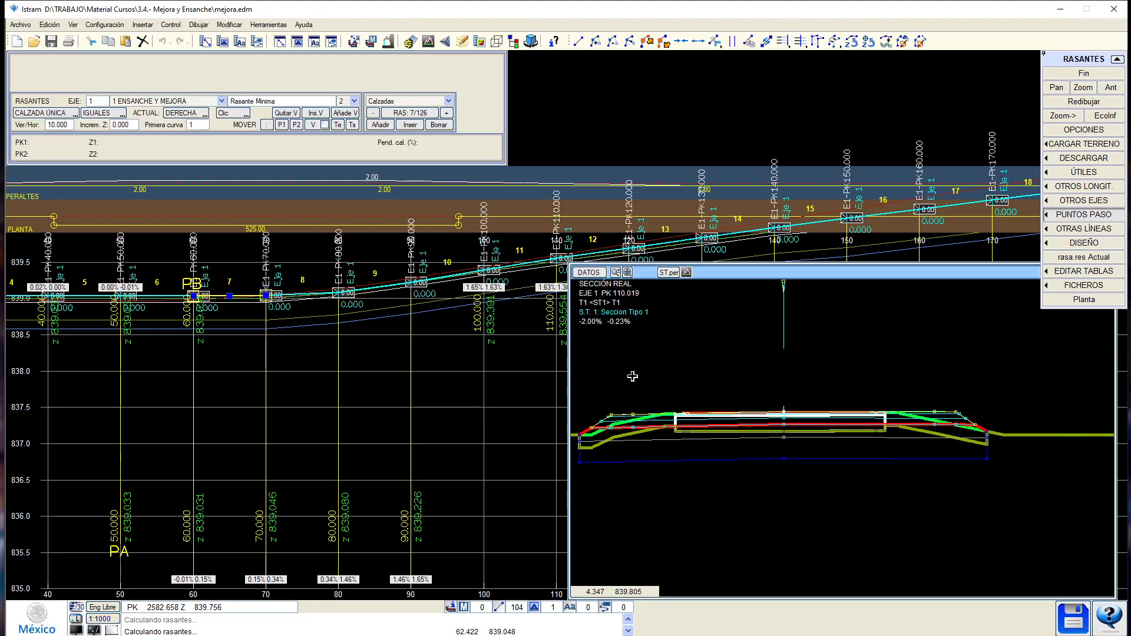
Shrink the section window and examine the pass points along segments 9, 10 and 11 of the minimum grade line.
scroll(420, 278, up, 1)
click(338, 298)
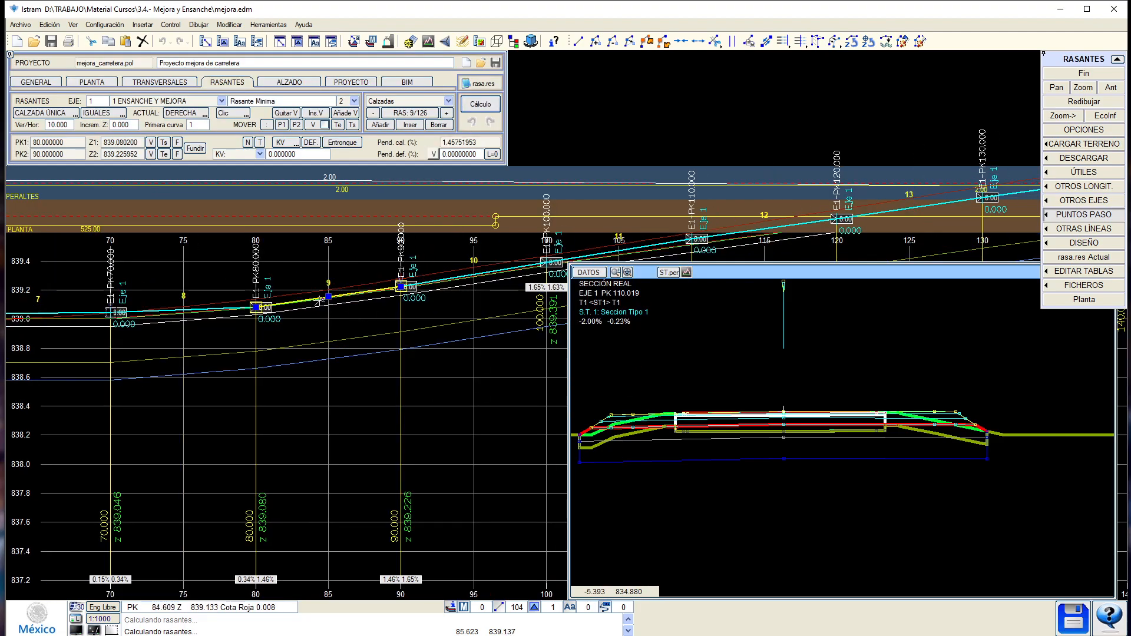
scroll(252, 311, up, 1)
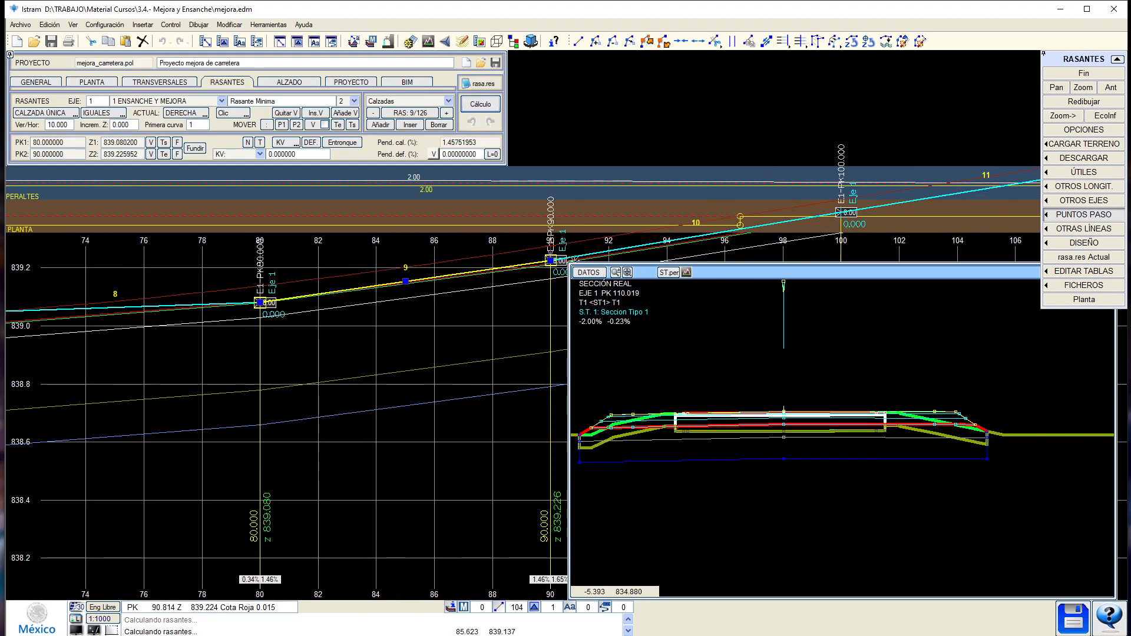
drag(567, 259, 678, 432)
scroll(462, 369, down, 2)
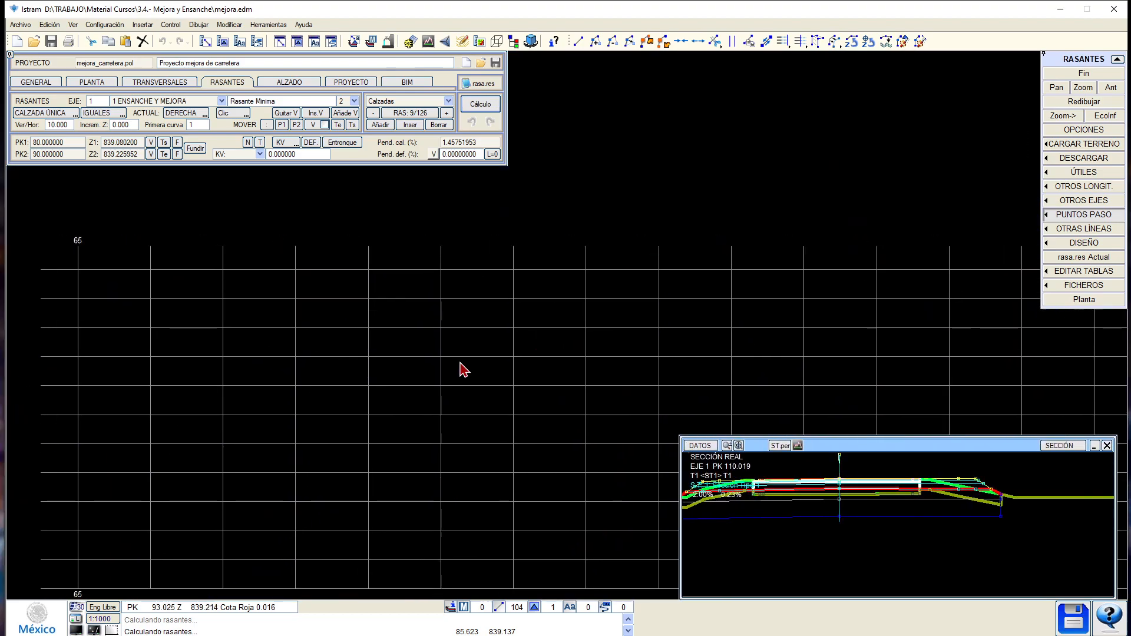
scroll(502, 350, down, 1)
scroll(565, 342, up, 2)
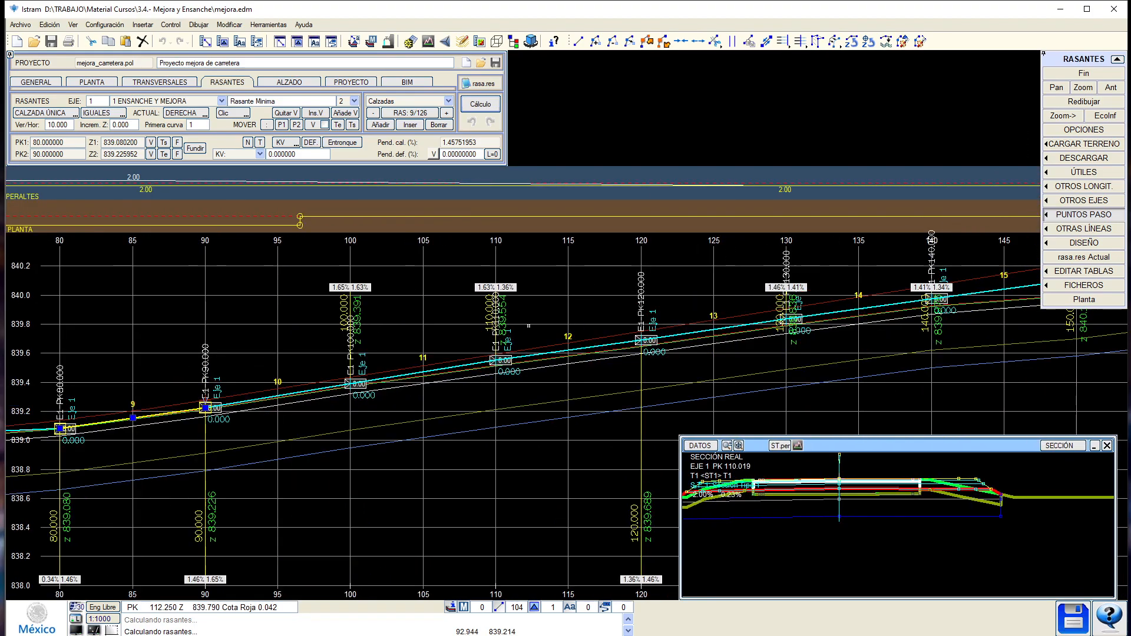
scroll(364, 373, up, 1)
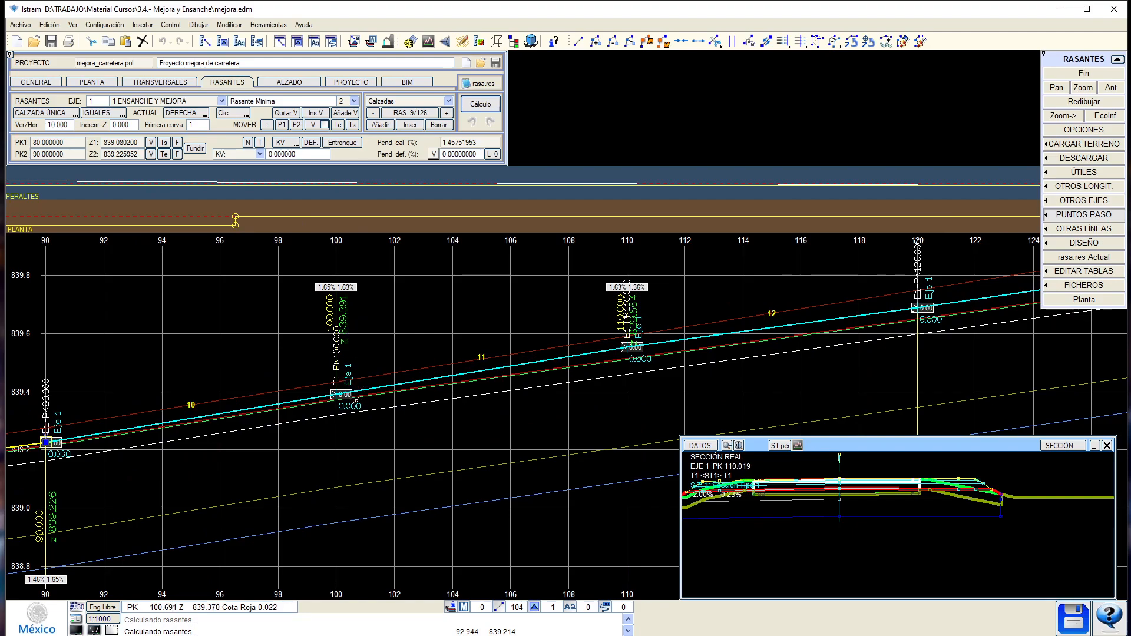
scroll(356, 401, up, 1)
click(339, 384)
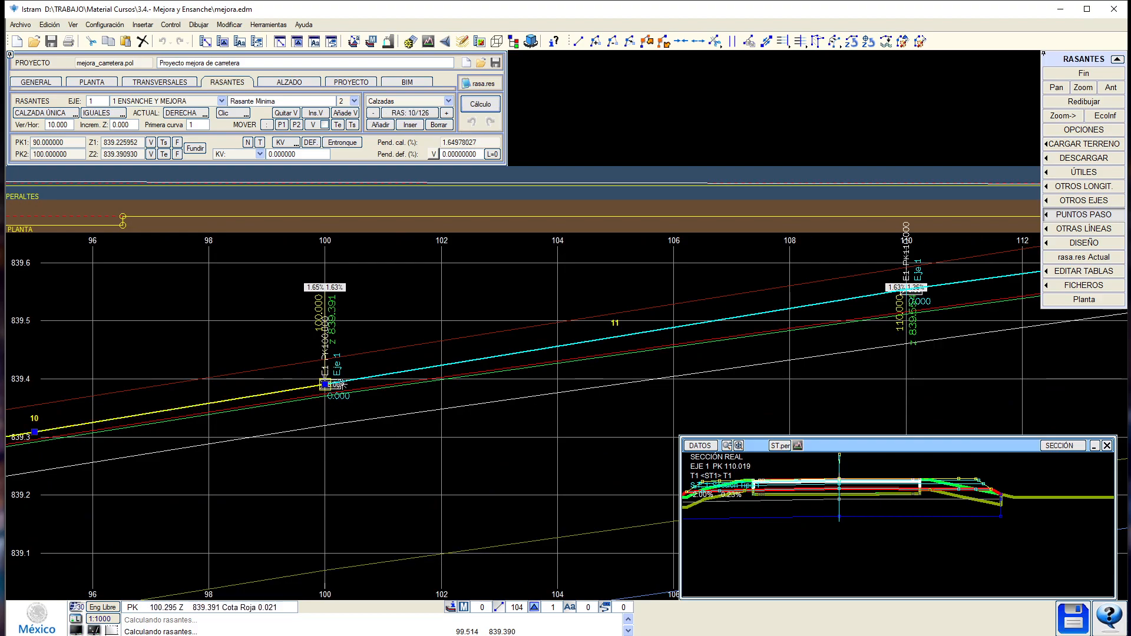
click(353, 380)
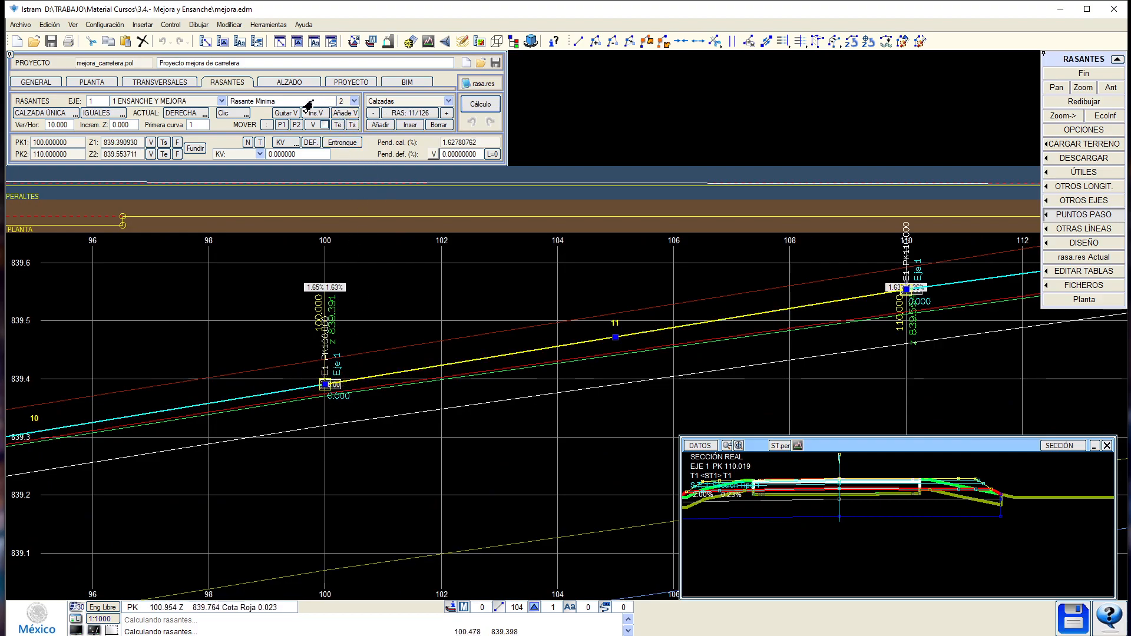
Switch axis 1 to grade line number 1 and select its segment 2 between PK 70 and PK 275.
click(344, 103)
click(347, 112)
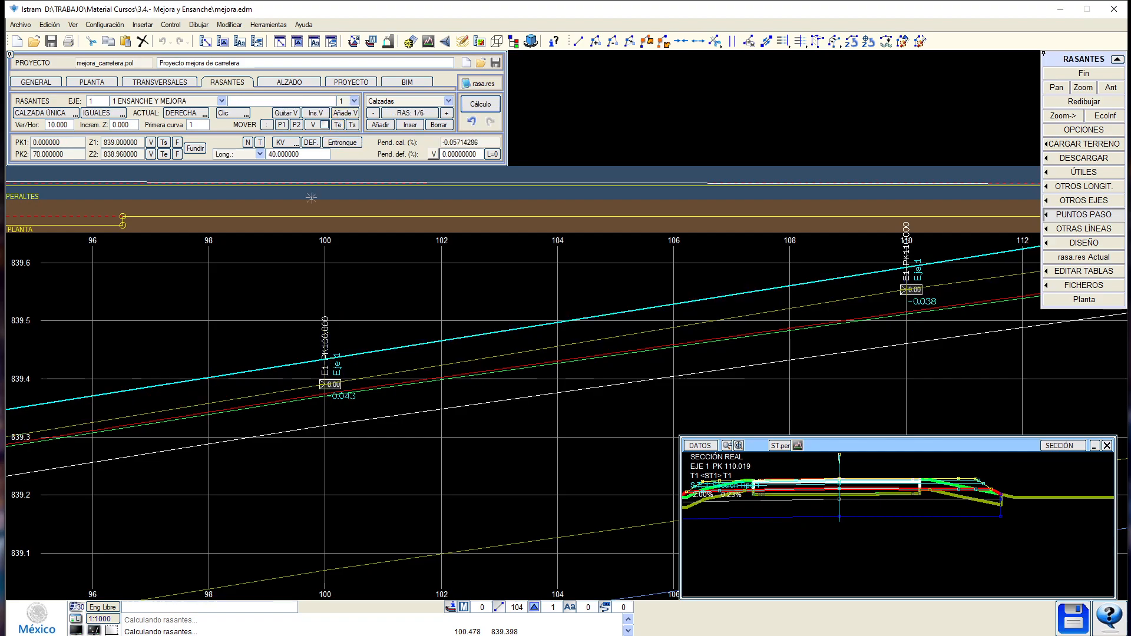
middle_drag(276, 321, 314, 325)
scroll(393, 404, down, 2)
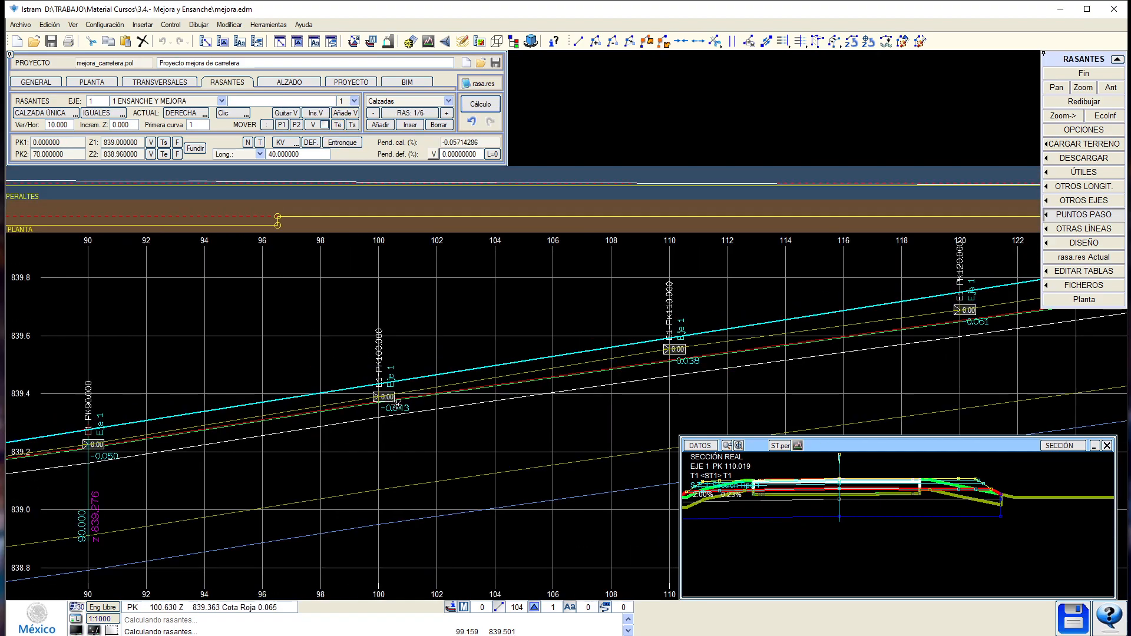
scroll(390, 407, down, 2)
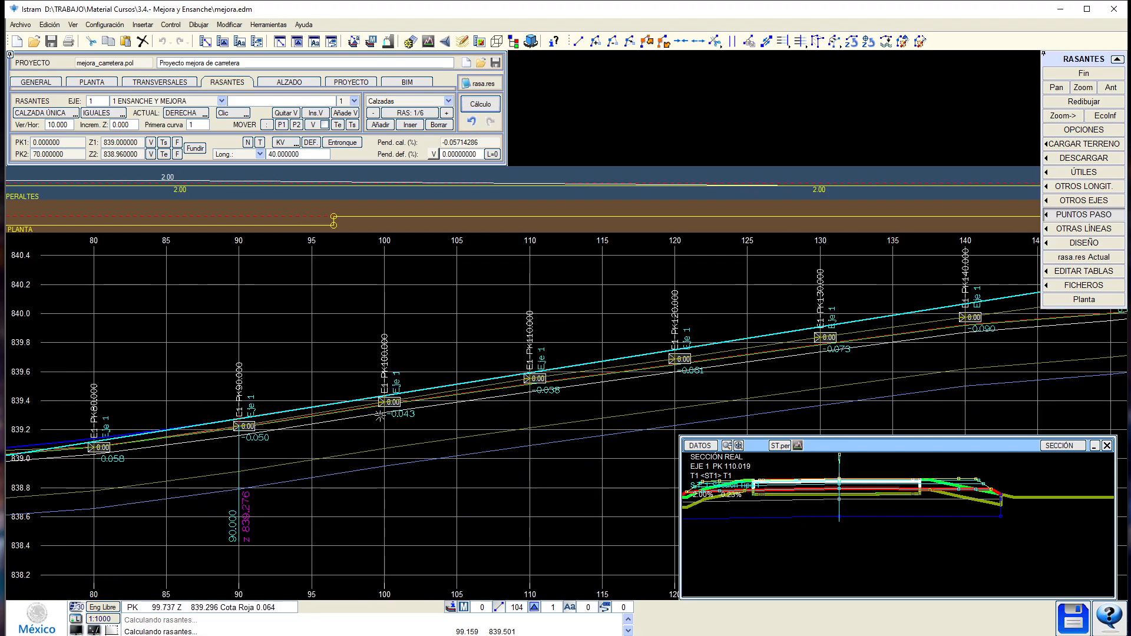
click(321, 408)
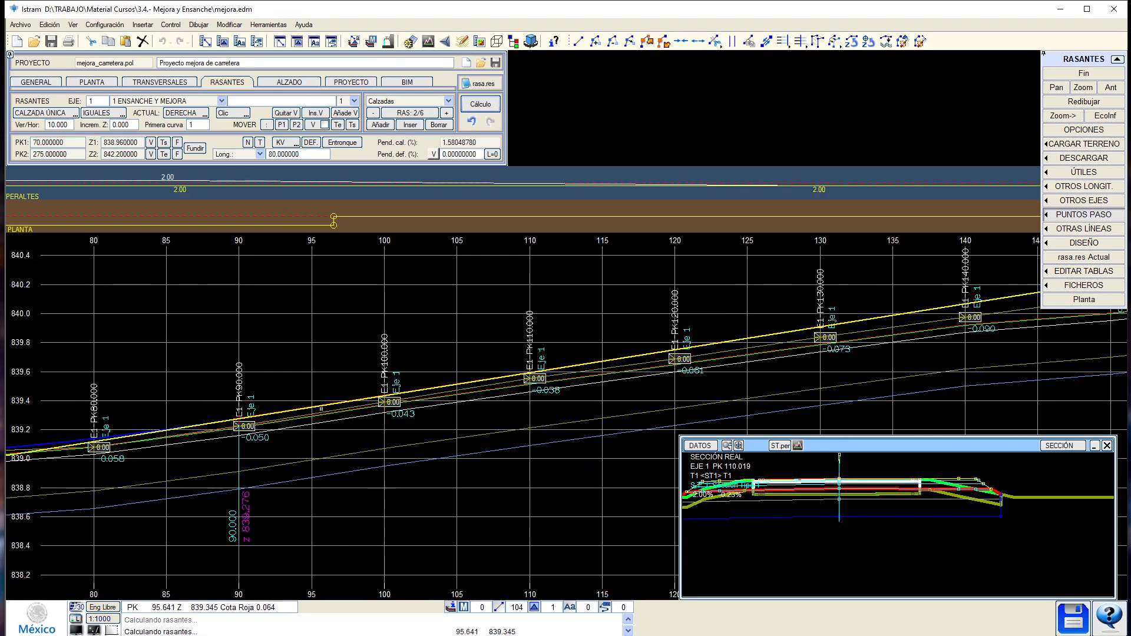
Examine the height differences at the pass points along segment 2 and into the start of segment 3.
scroll(322, 407, down, 2)
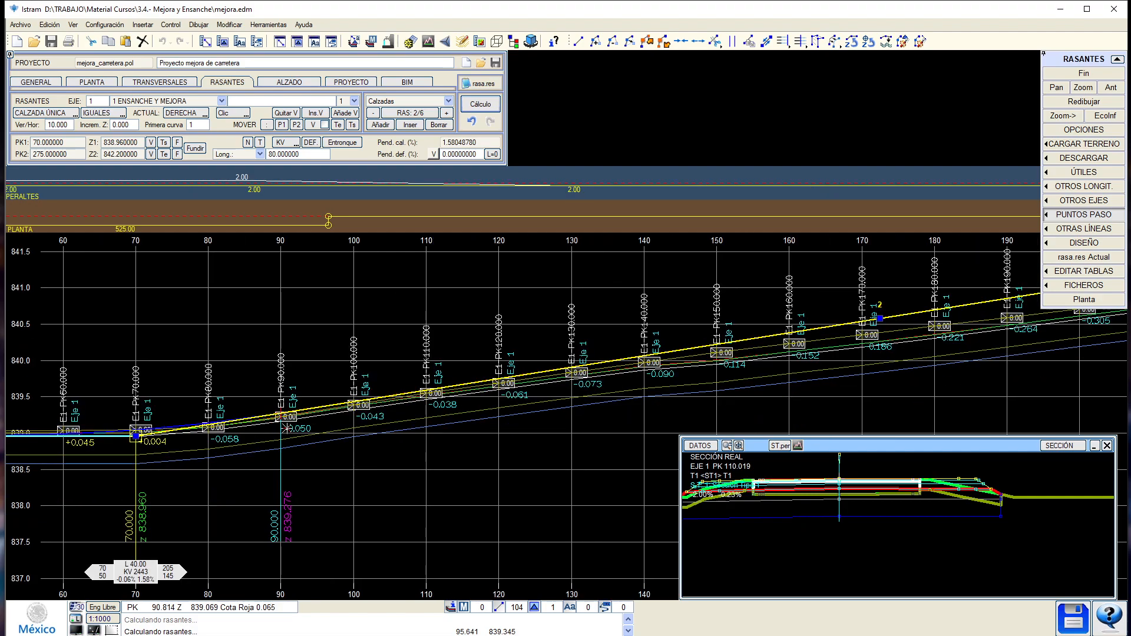
scroll(287, 429, down, 2)
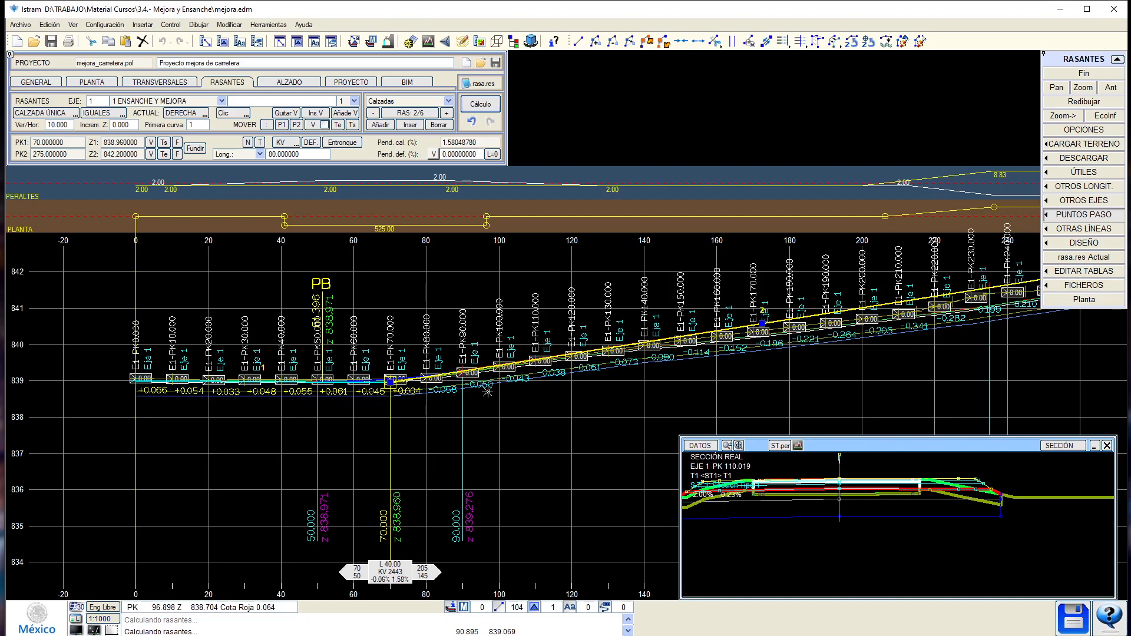
middle_drag(562, 370, 462, 383)
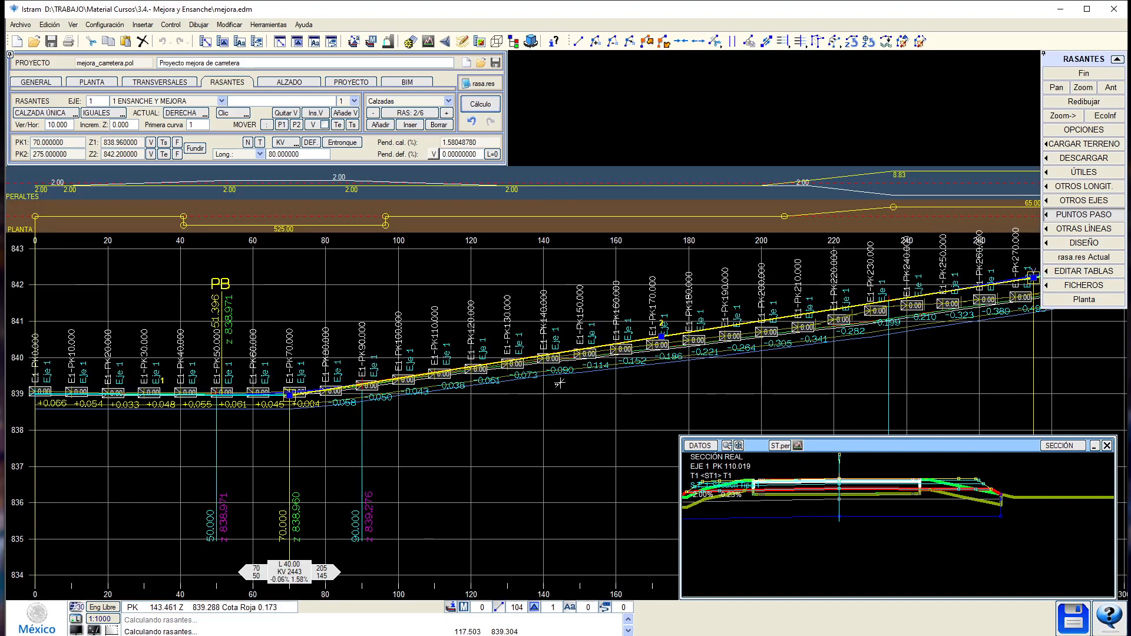
middle_drag(686, 370, 558, 381)
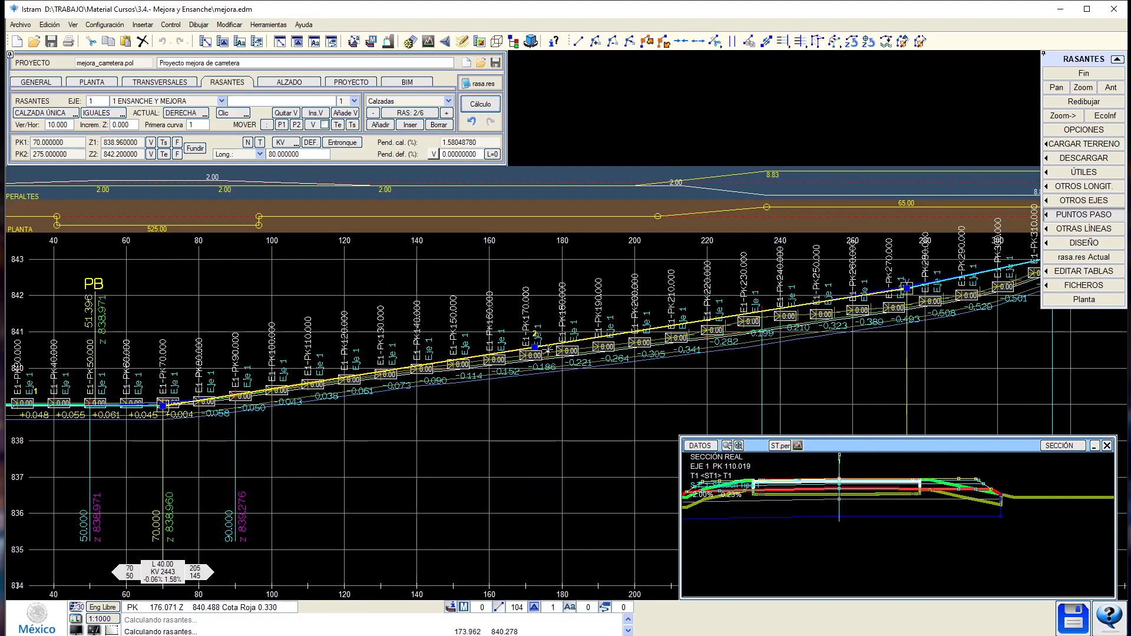
middle_drag(767, 337, 597, 353)
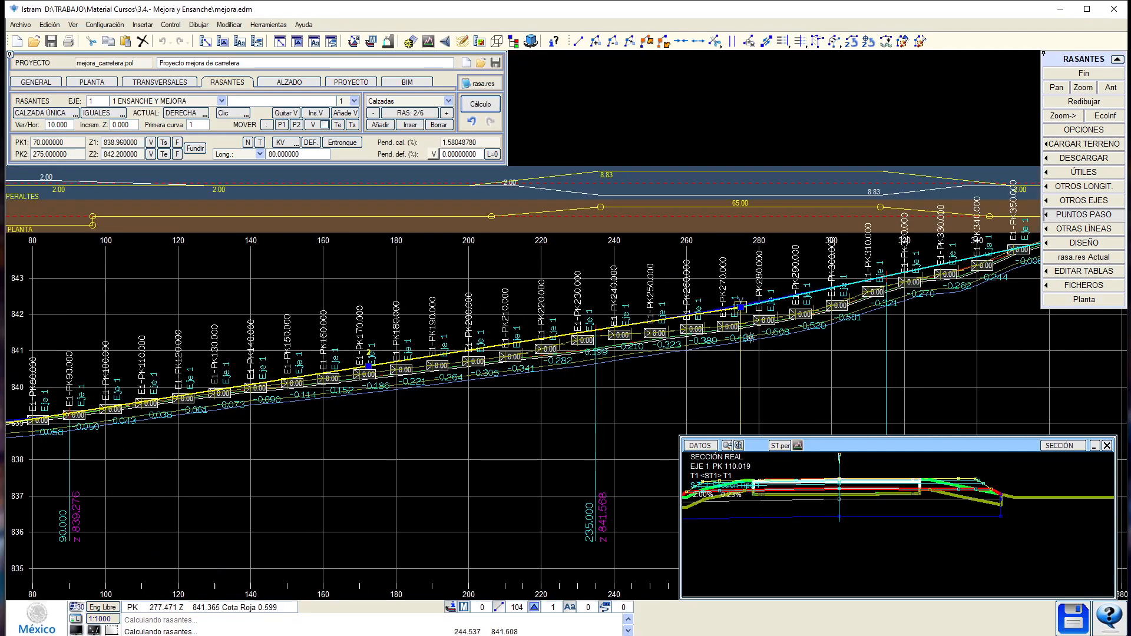
middle_drag(749, 337, 725, 351)
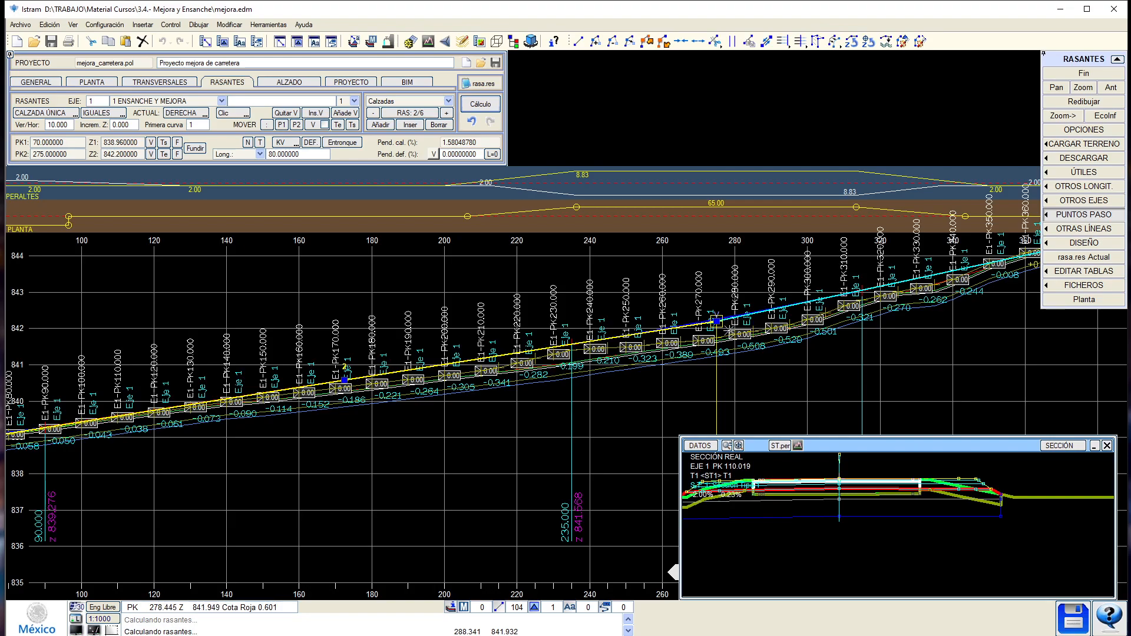
scroll(516, 366, up, 2)
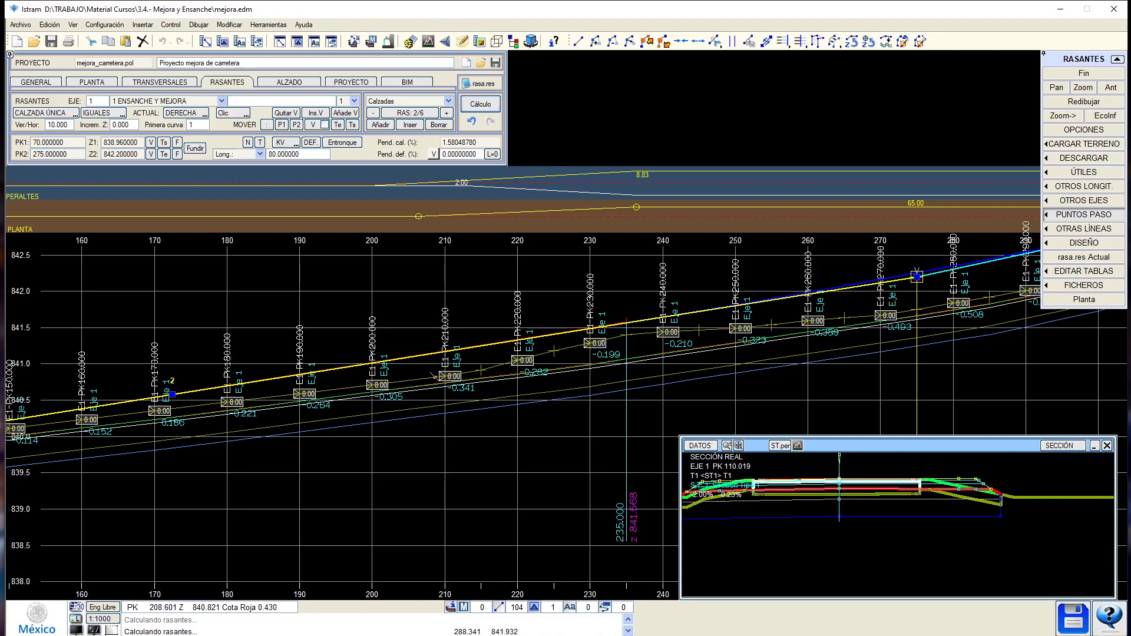
scroll(661, 347, down, 2)
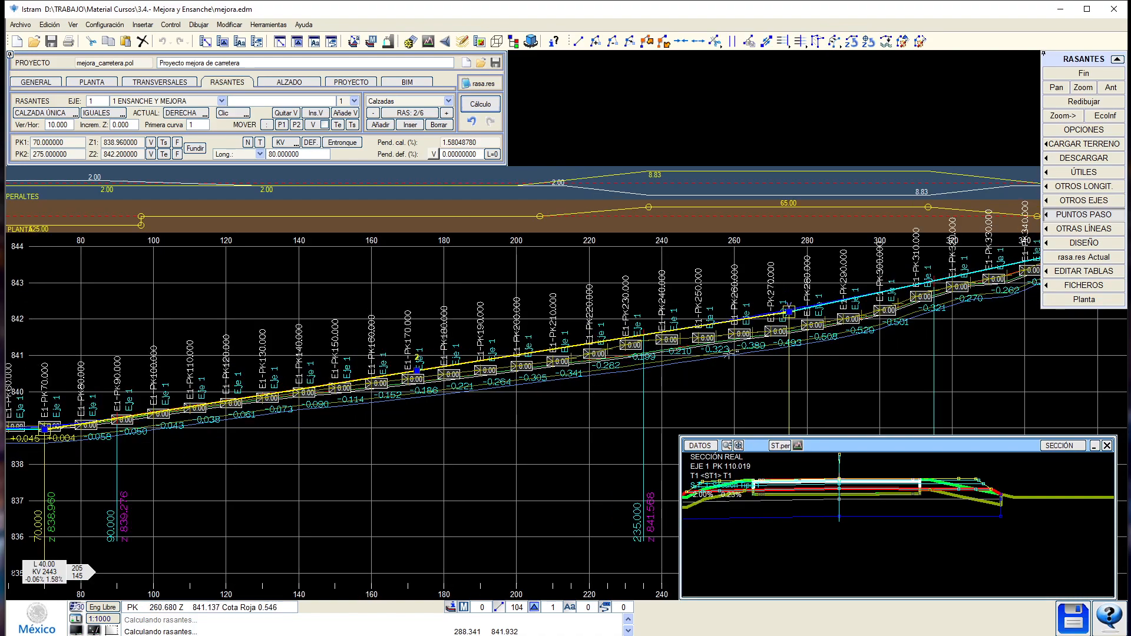
Turn on grid snapping (Eng Rejl) and move the vertex between segments 2 and 3 to PK 260, Z 841.700.
text(erj)
key(Return)
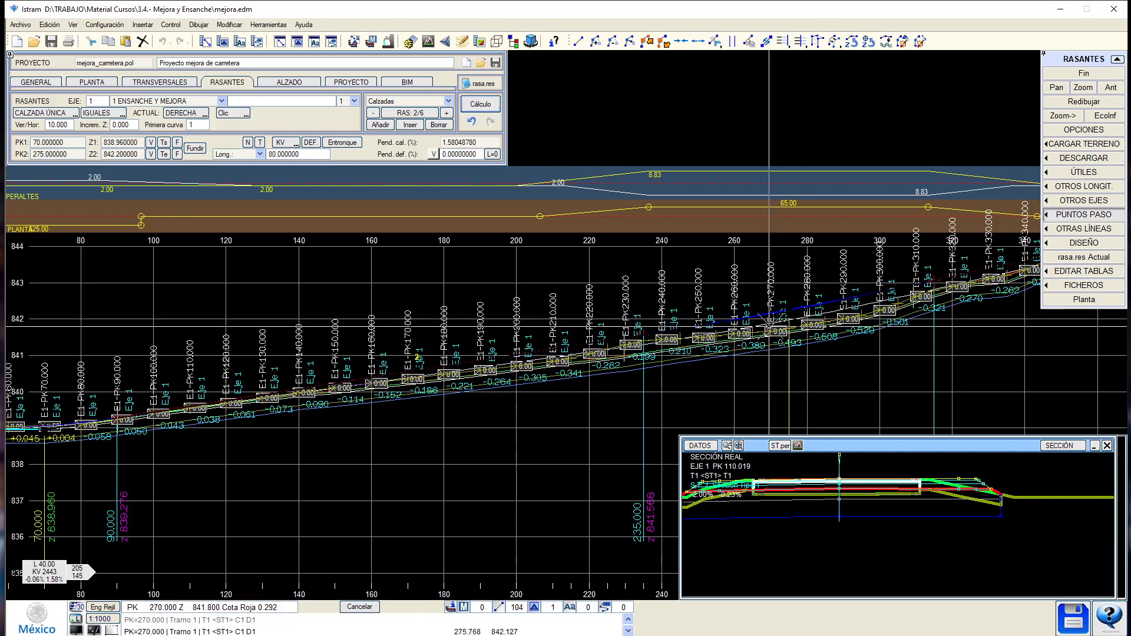
click(749, 330)
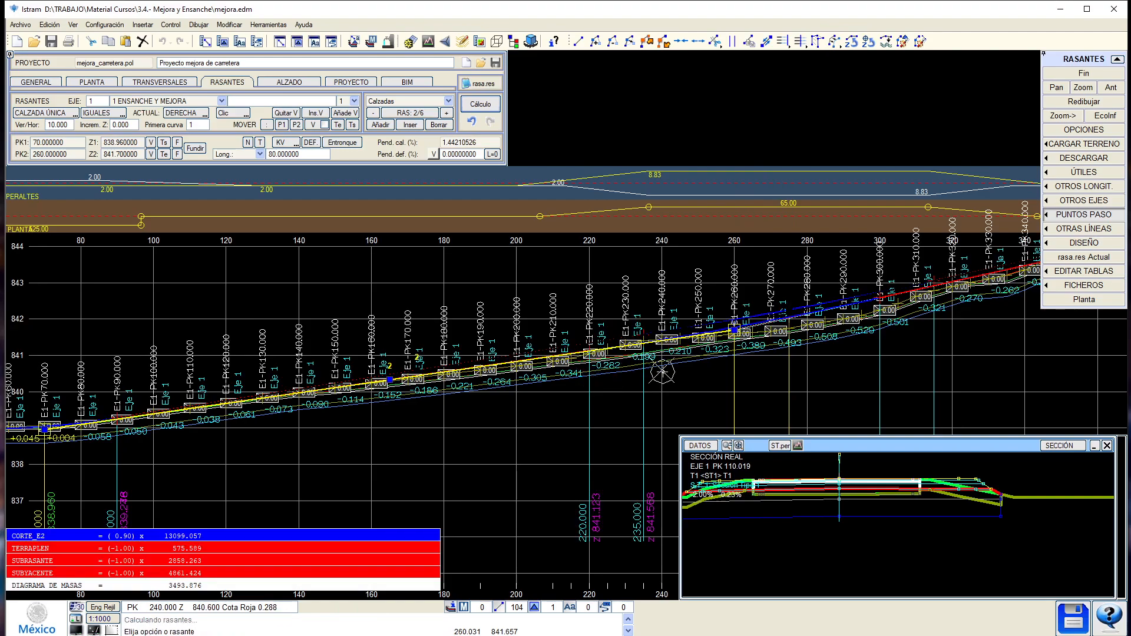
Select segment 1 and move its end vertex at PK 70 to Z 839.020.
middle_drag(341, 399, 438, 380)
click(175, 401)
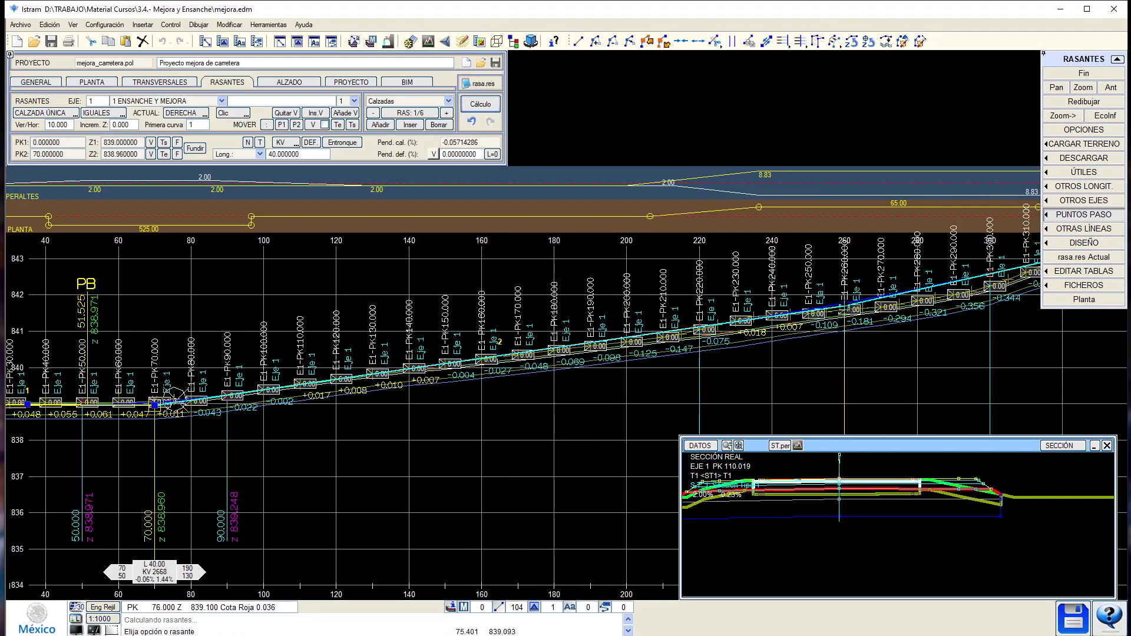
scroll(143, 401, up, 2)
middle_drag(167, 401, 264, 402)
click(298, 417)
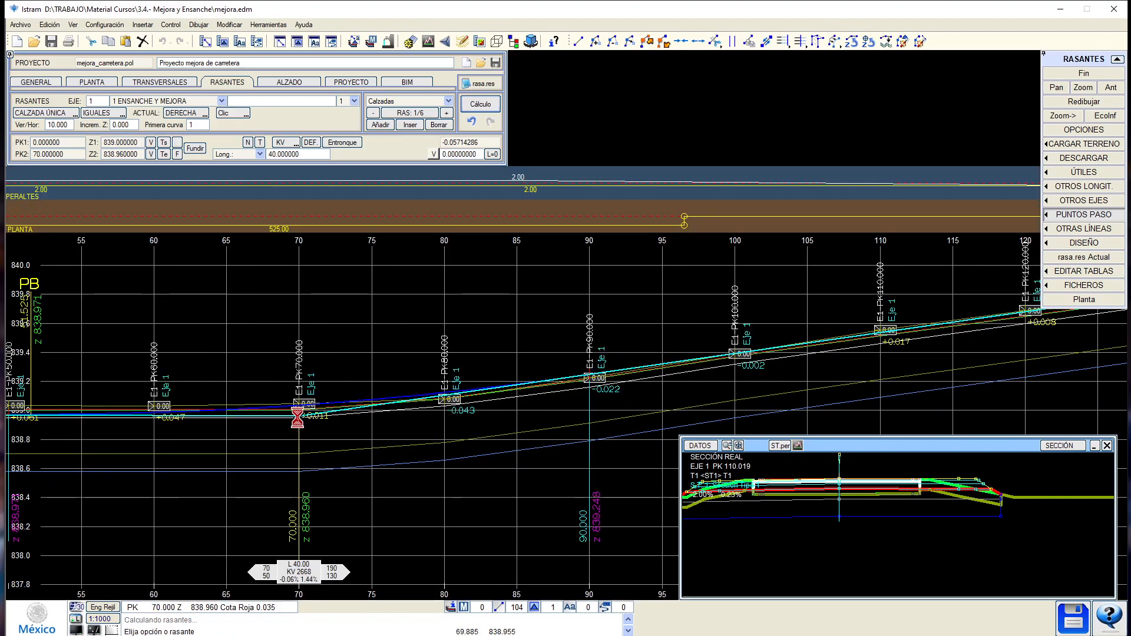
click(300, 407)
Raise the grade line's start vertex at PK 0 to Z 839.060.
scroll(393, 401, down, 1)
middle_drag(97, 407, 513, 378)
scroll(259, 373, up, 2)
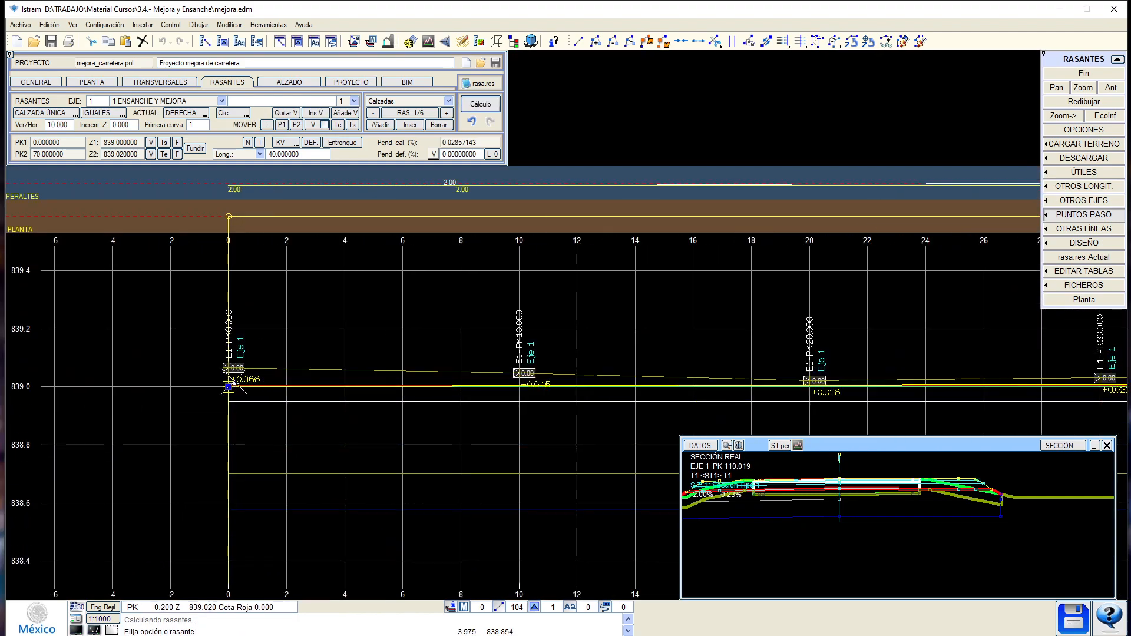
drag(228, 387, 229, 369)
scroll(230, 369, down, 2)
scroll(244, 366, down, 1)
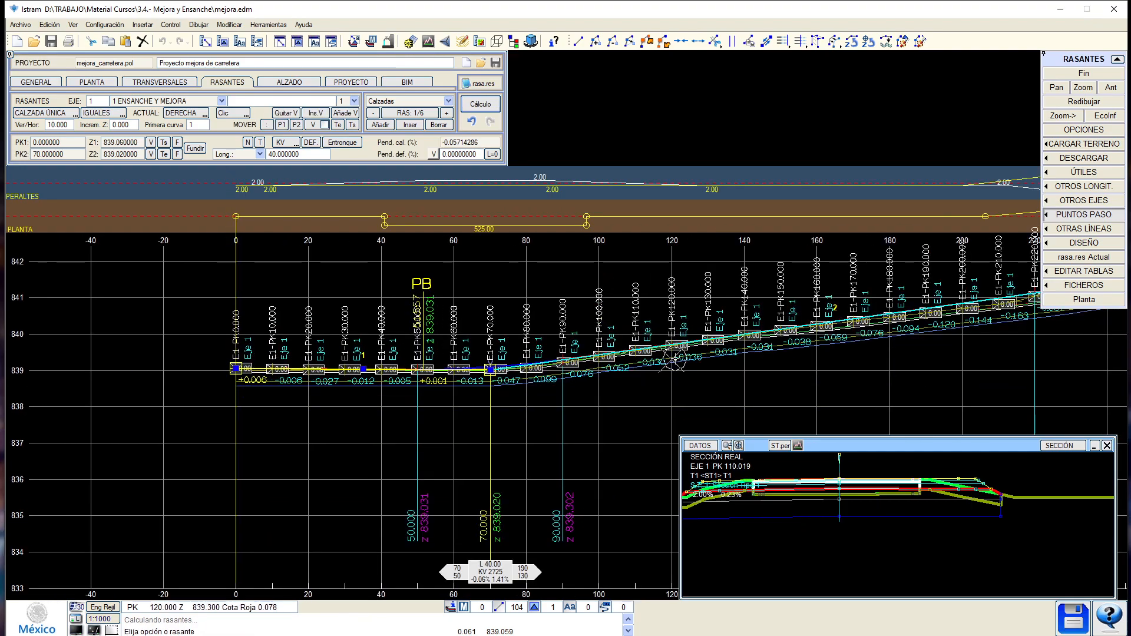
Select segment 2 and check the adjusted grade line against the pass points up to about PK 300.
middle_drag(673, 361, 394, 381)
click(336, 380)
middle_drag(687, 344, 405, 380)
scroll(578, 338, up, 1)
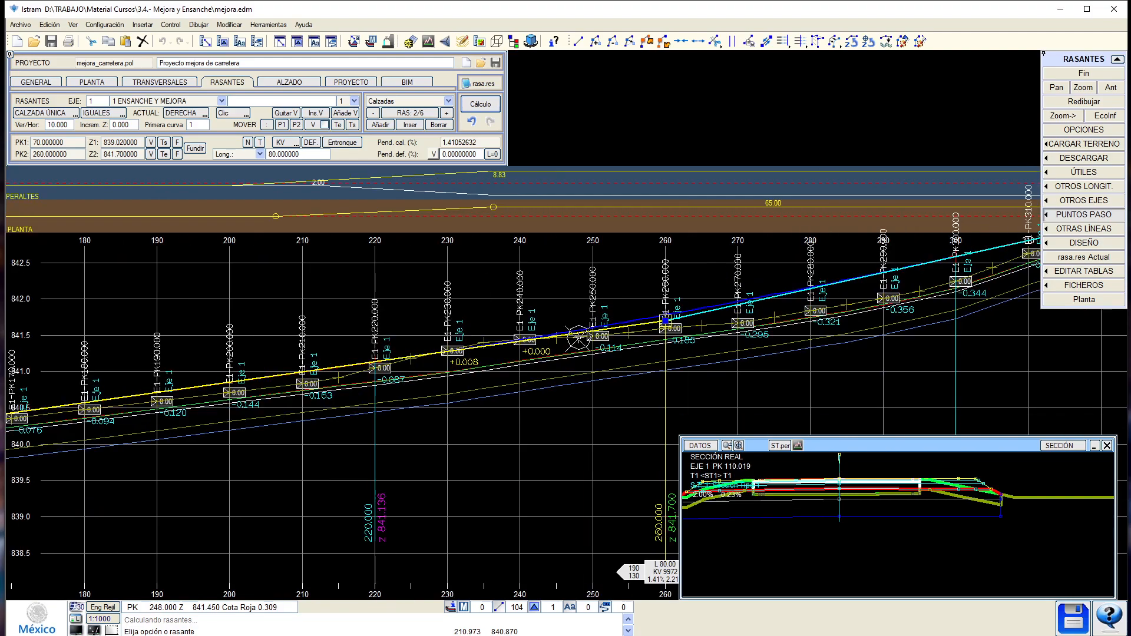
scroll(578, 338, down, 1)
middle_drag(751, 300, 457, 353)
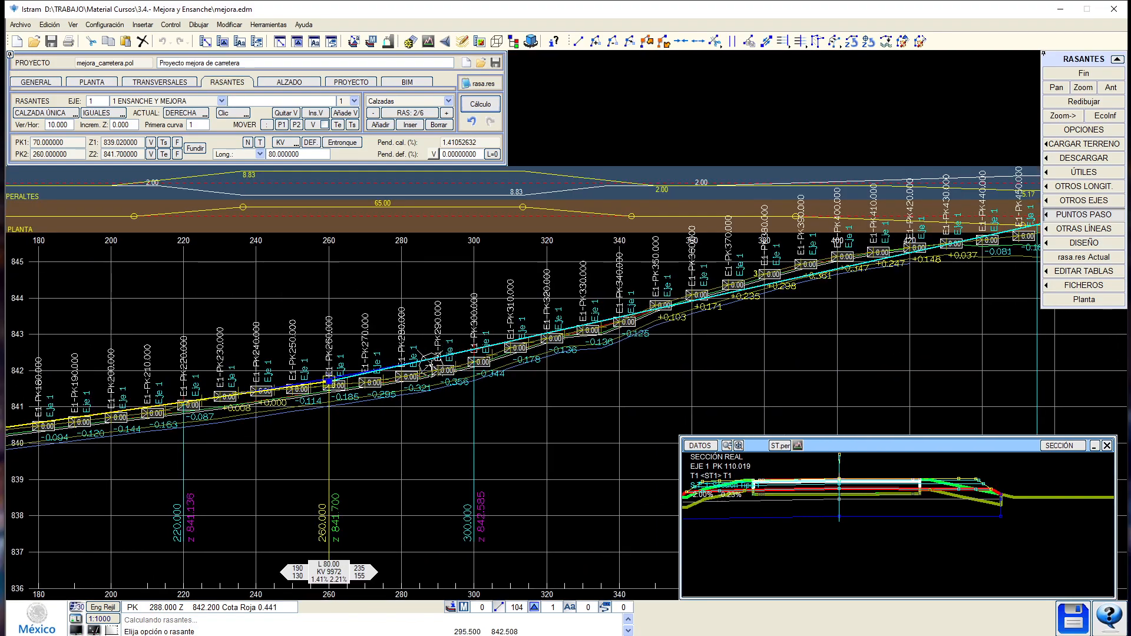
scroll(432, 366, up, 2)
scroll(465, 390, down, 1)
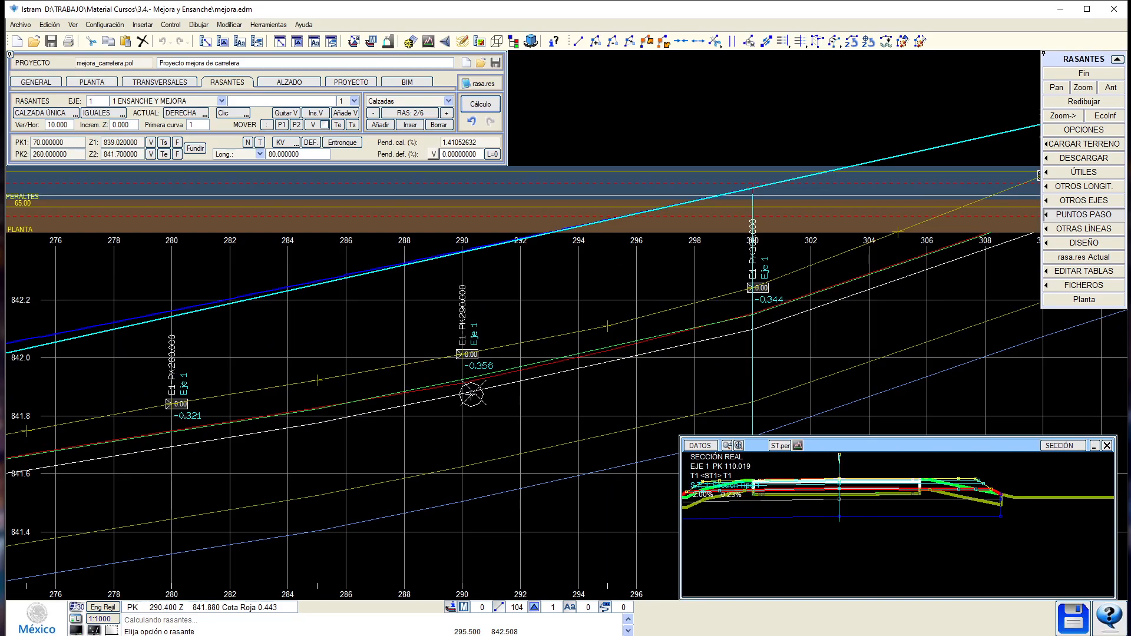
scroll(599, 339, down, 1)
Select segment 3 between PK 260 and PK 495 and examine its pass points up to the next vertex.
click(653, 333)
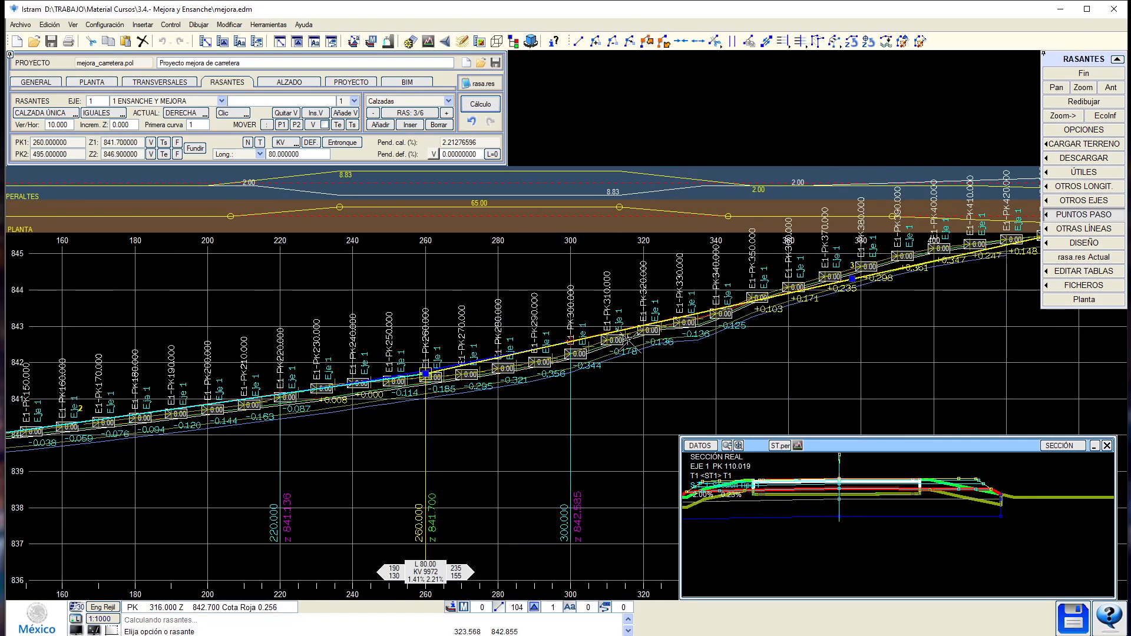
scroll(535, 359, up, 1)
middle_drag(702, 333, 304, 415)
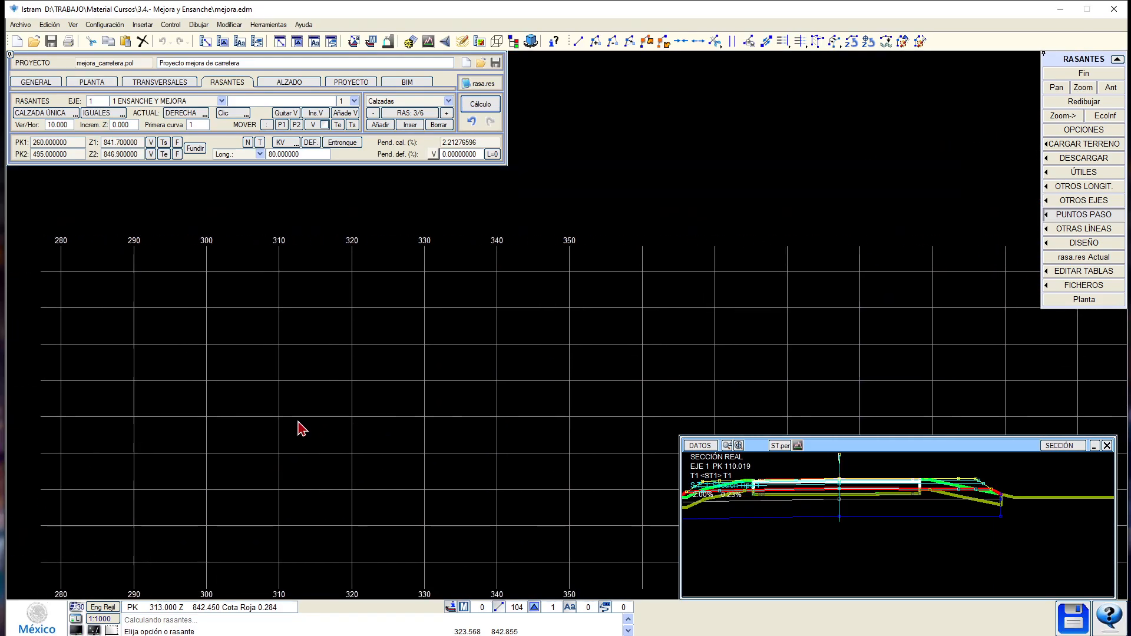
scroll(304, 415, down, 1)
scroll(599, 351, down, 1)
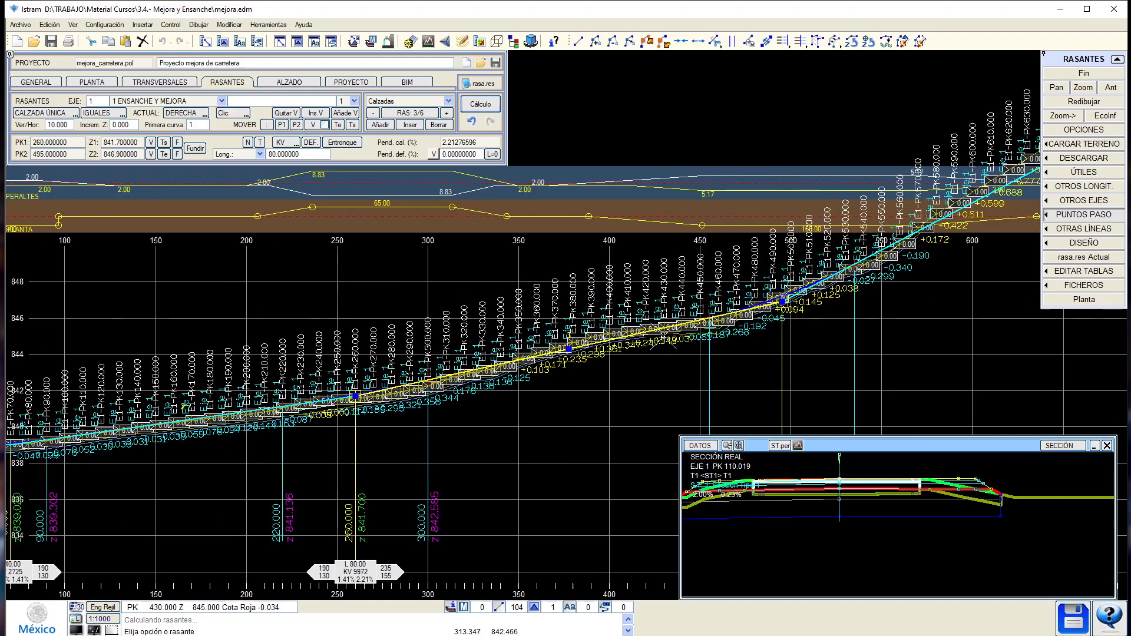
middle_drag(680, 338, 584, 370)
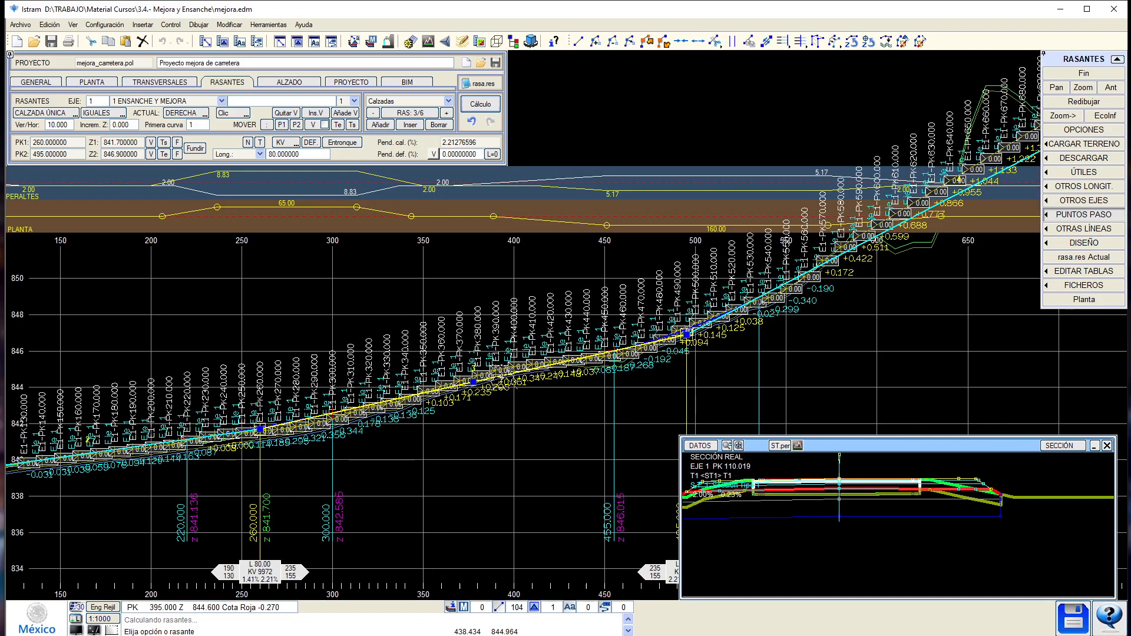
scroll(506, 377, up, 1)
middle_drag(683, 345, 268, 413)
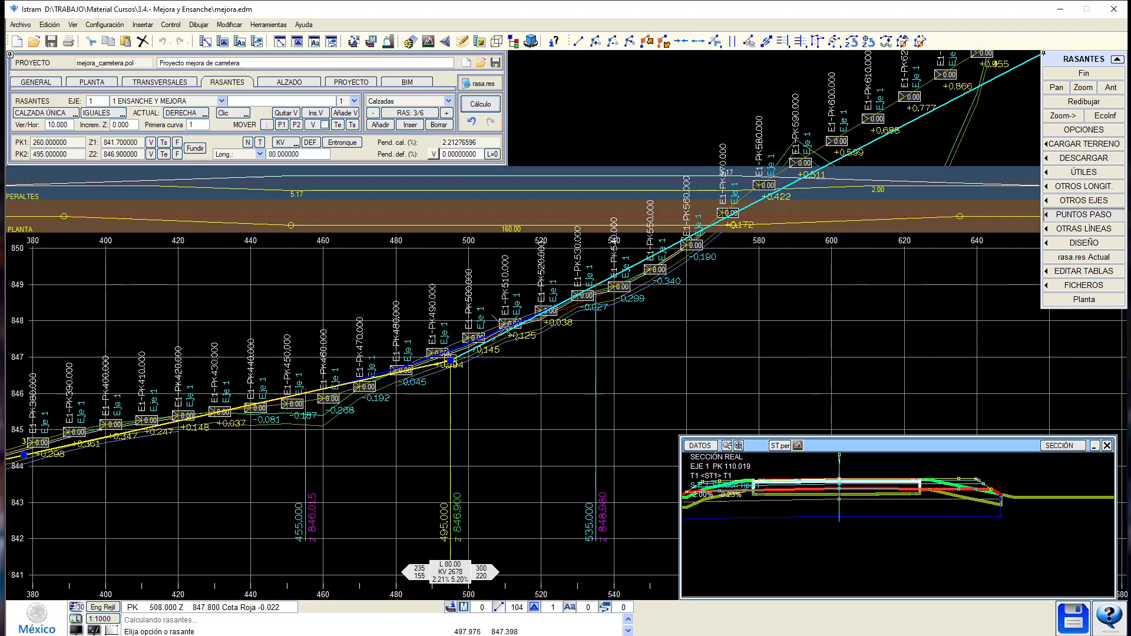
Move the vertex between segments 4 and 5 to PK 800, Z 862.650.
click(672, 241)
scroll(671, 241, down, 1)
middle_drag(833, 165, 354, 462)
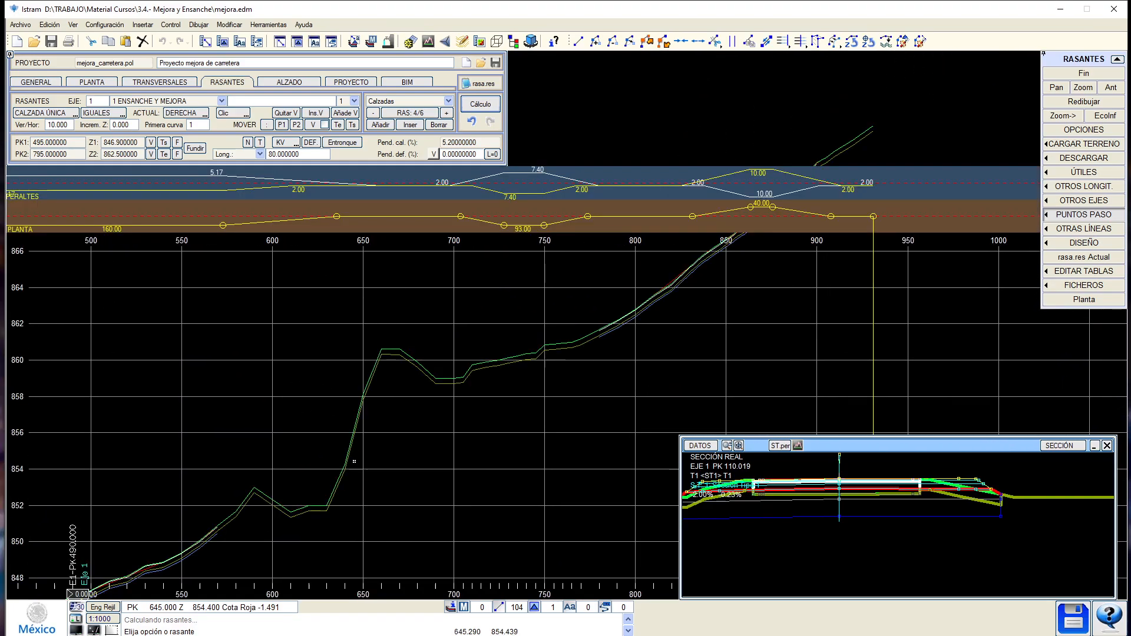
scroll(611, 356, up, 2)
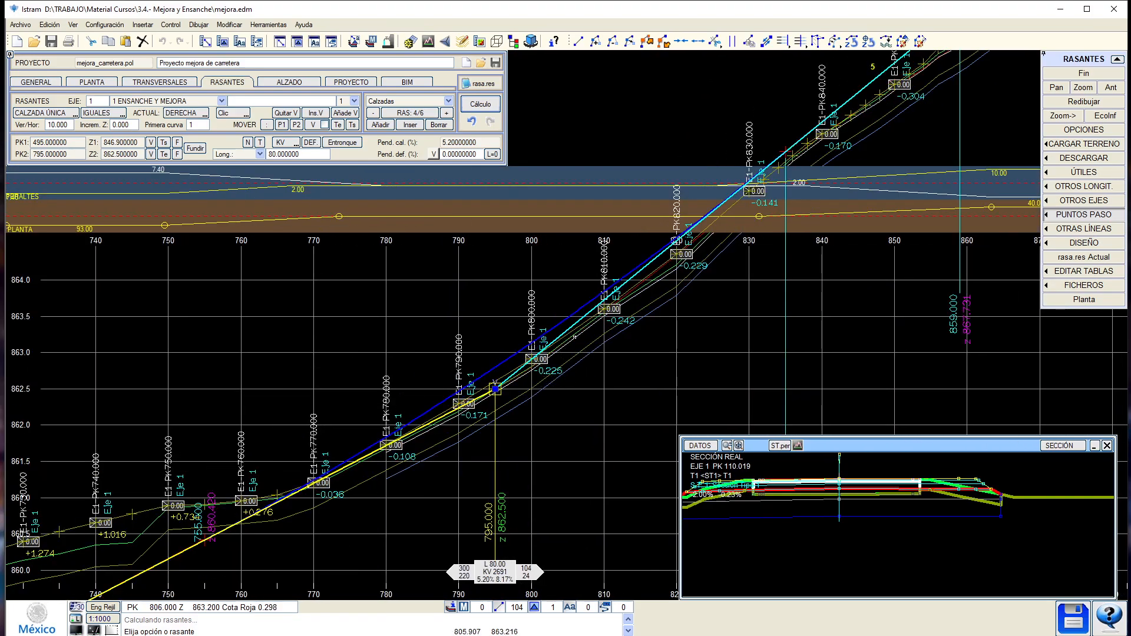
click(678, 240)
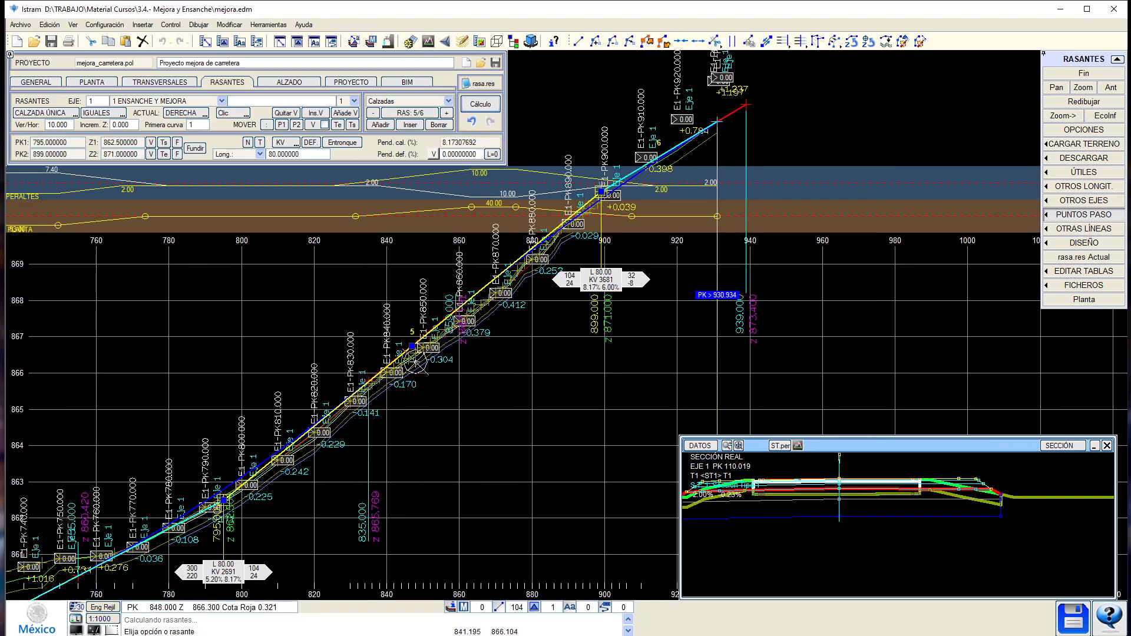
scroll(204, 493, up, 1)
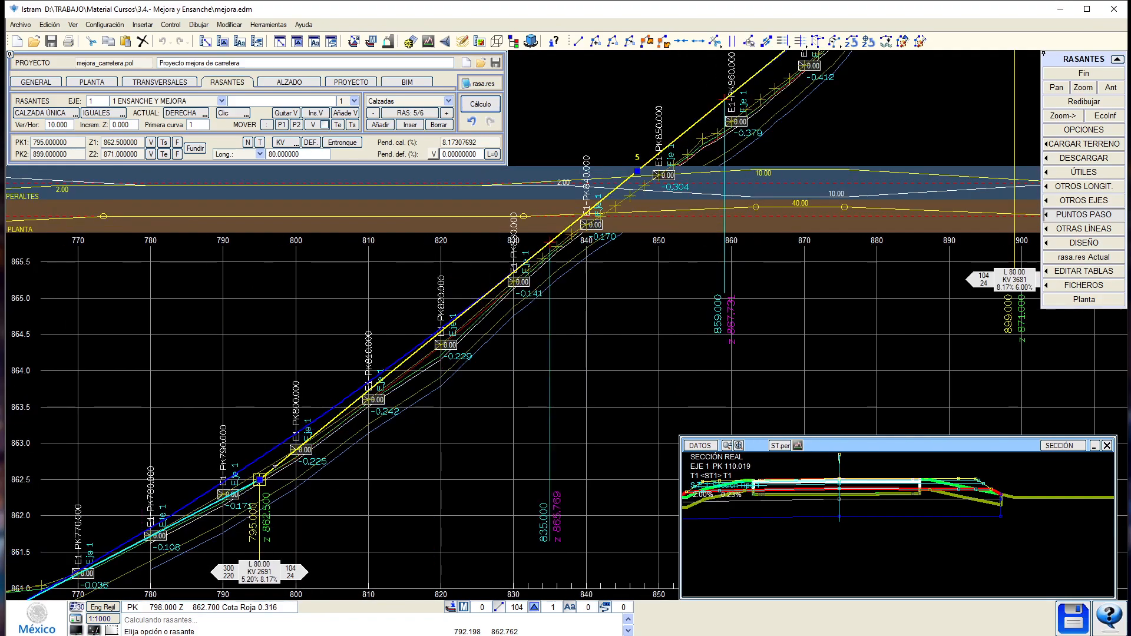
click(298, 464)
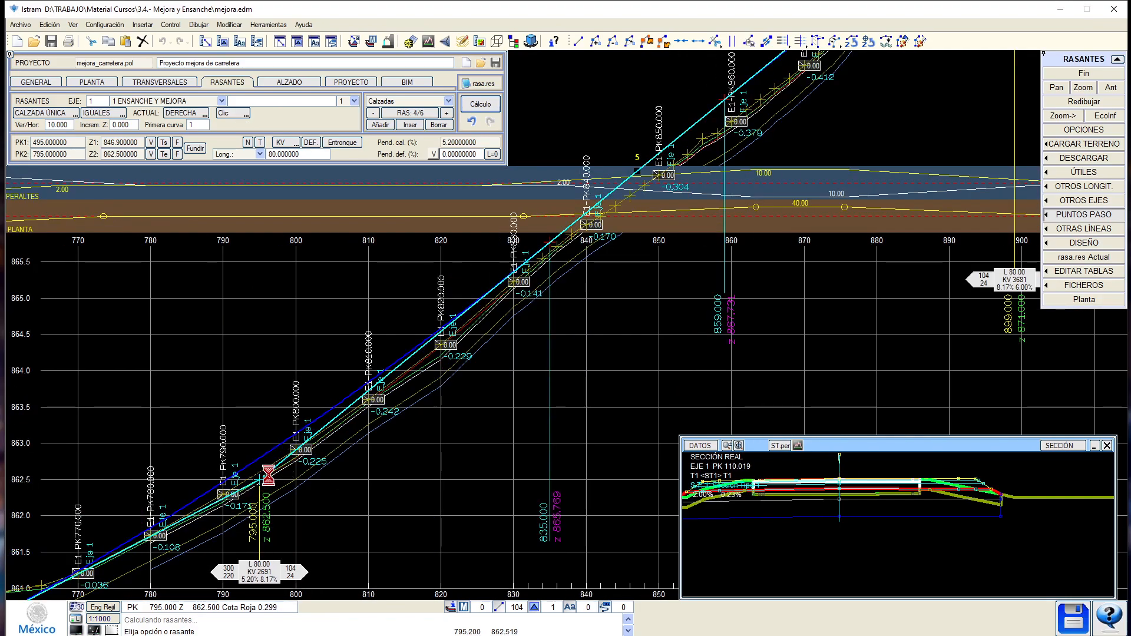
click(296, 464)
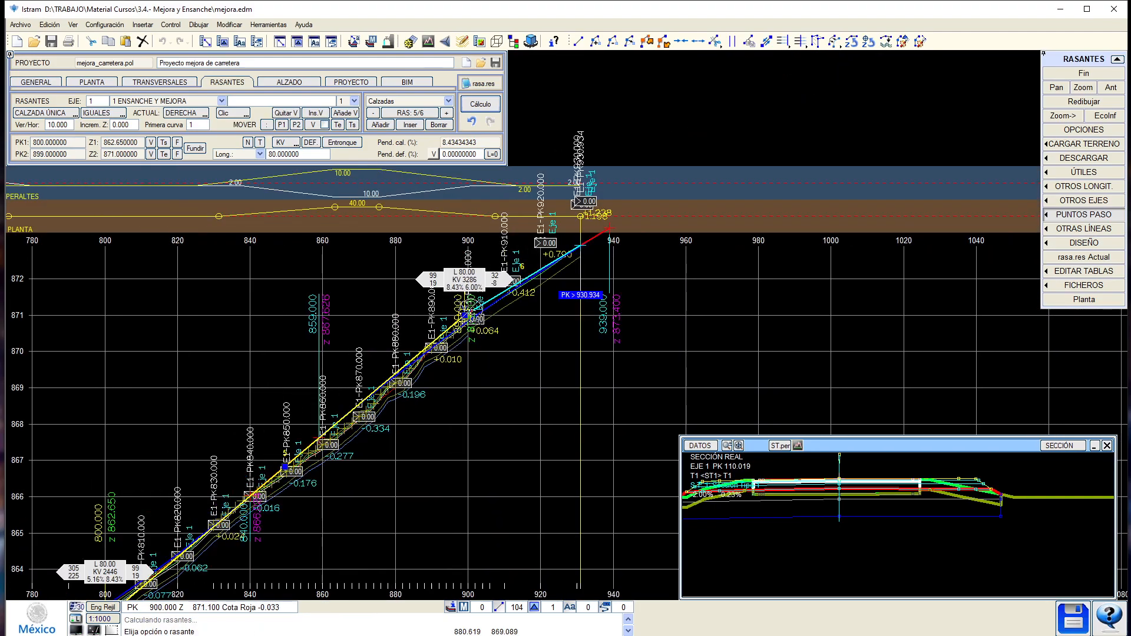
Adjust the height of the vertex between segments 5 and 6 at PK 899.
scroll(469, 308, up, 2)
click(459, 322)
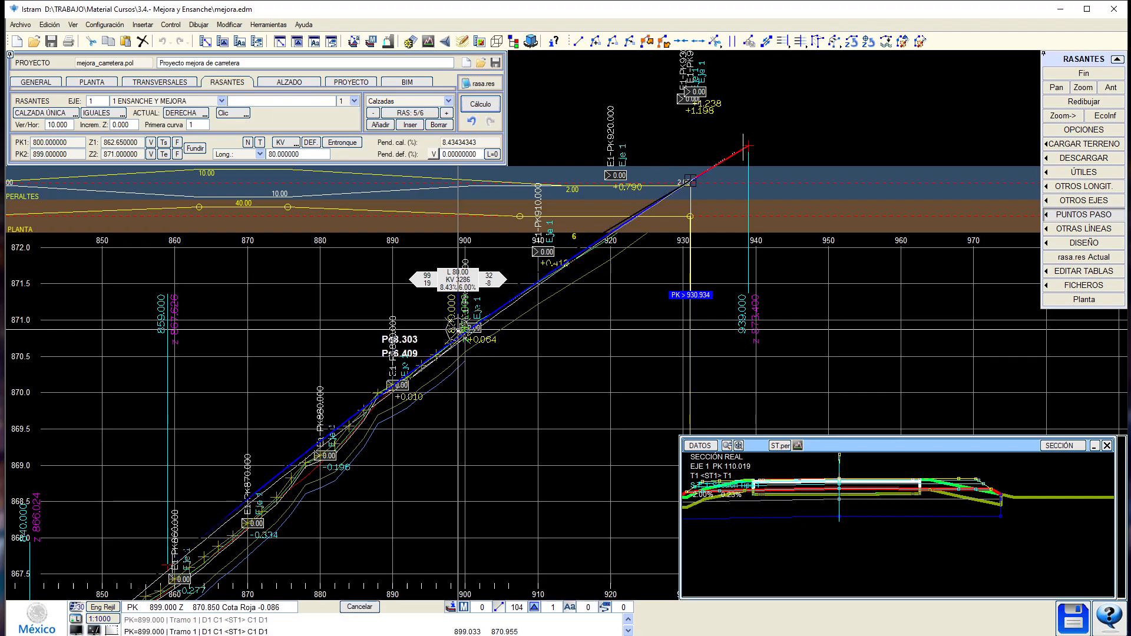
Switch to the Alzado module and display the cross section of axis 1 at about PK 177 from the plan.
click(287, 82)
scroll(303, 486, up, 5)
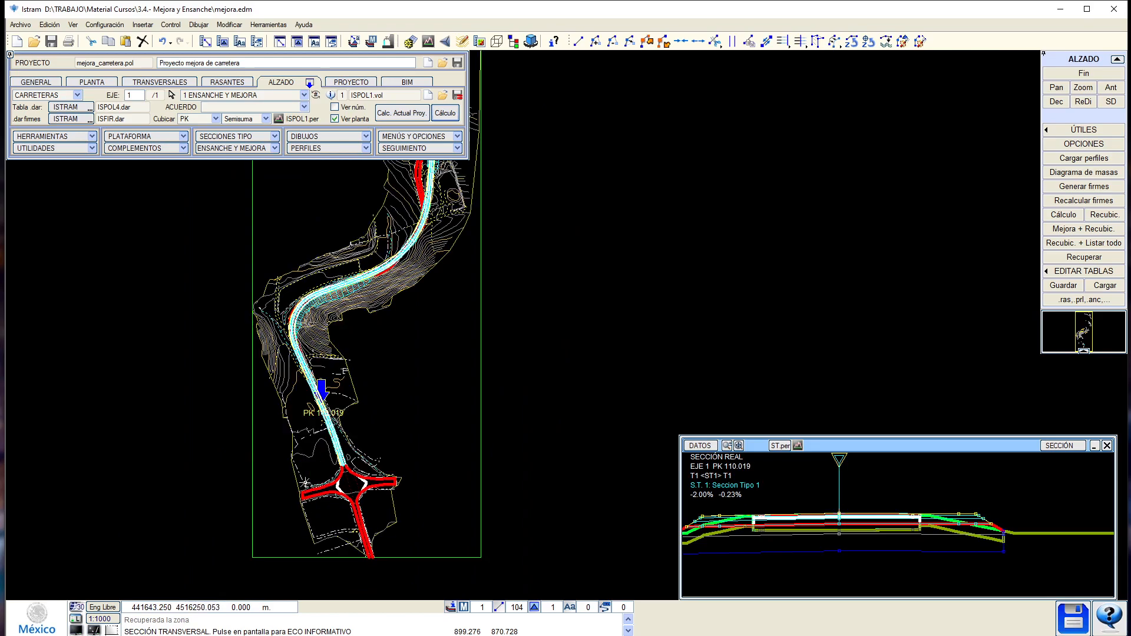
click(275, 355)
click(214, 255)
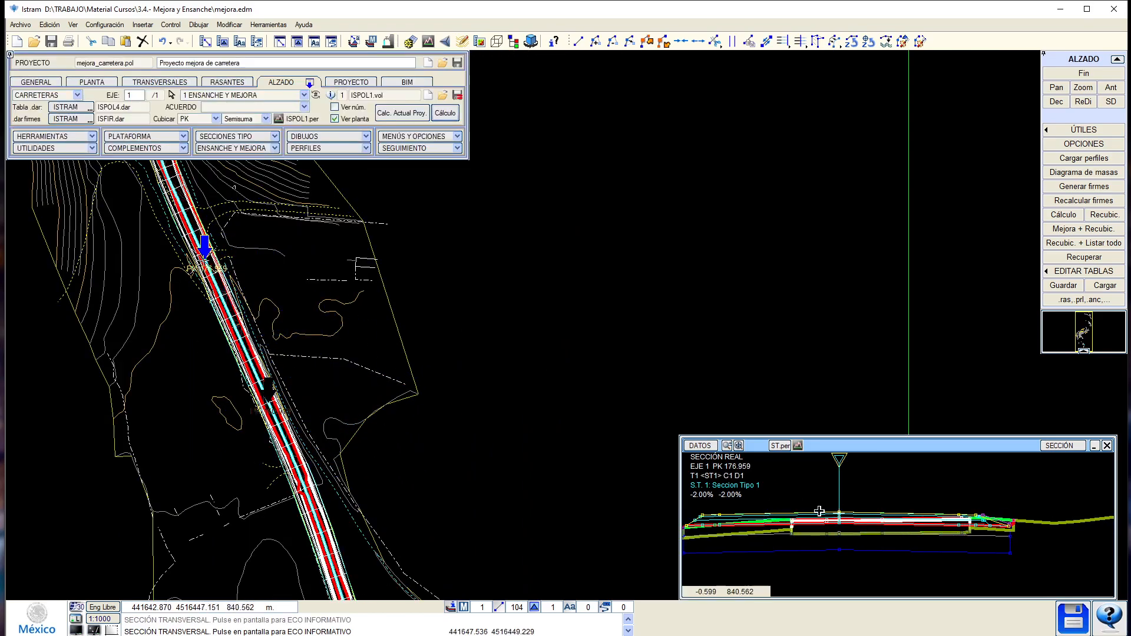
Display the cross section of axis 1 at about PK 139 from the plan and enlarge the section window.
scroll(820, 512, up, 2)
scroll(849, 515, down, 3)
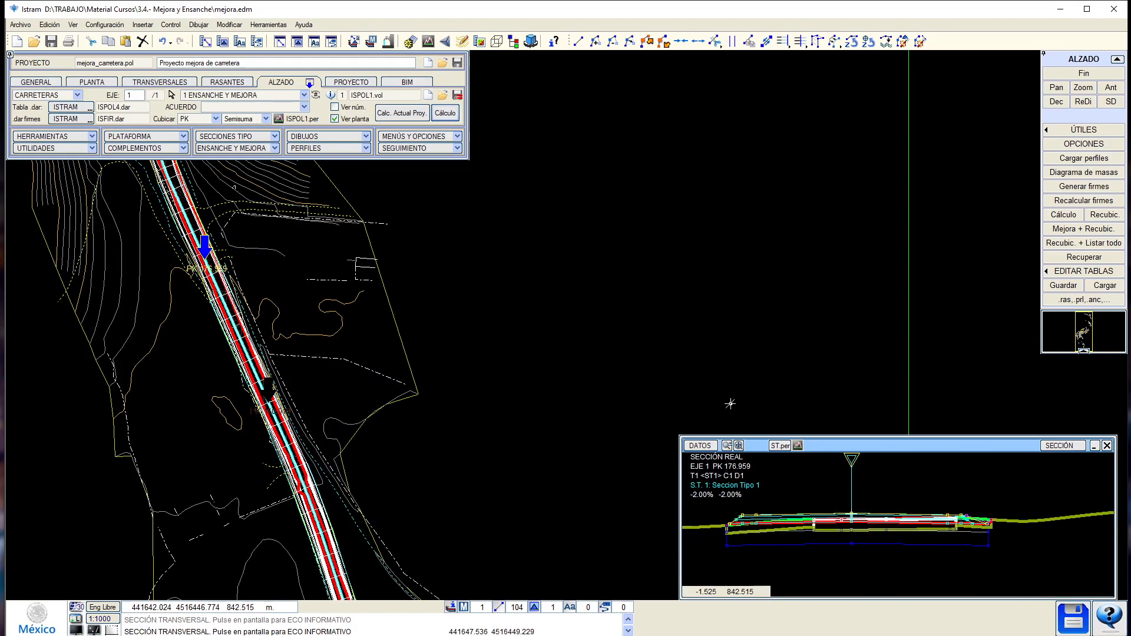
click(306, 82)
middle_drag(324, 118, 298, 437)
middle_drag(239, 495, 269, 321)
click(296, 473)
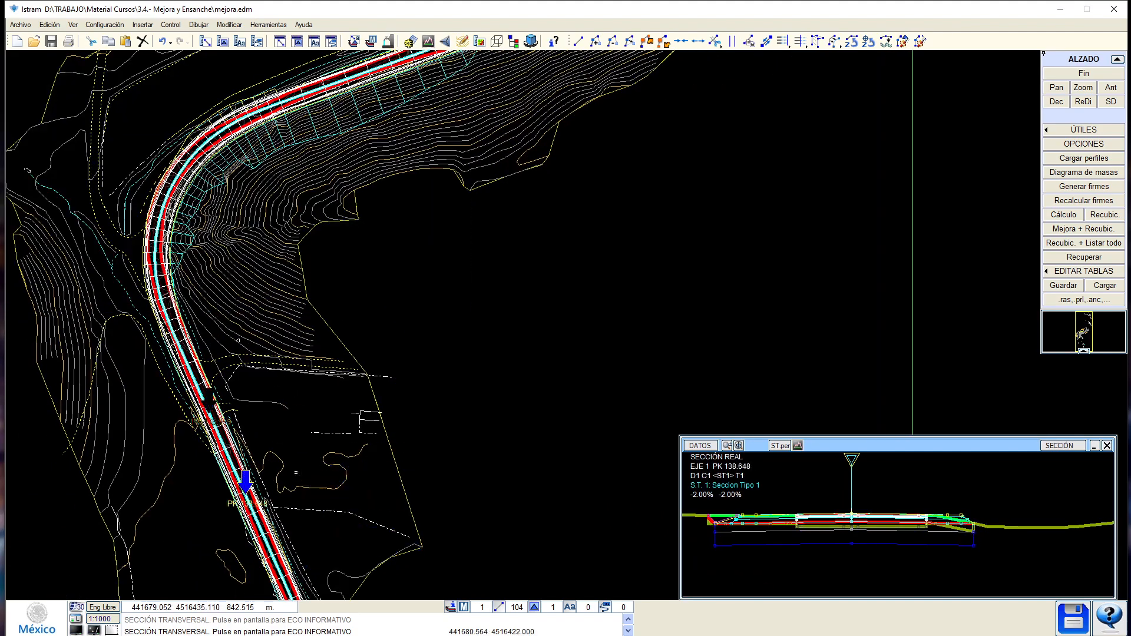
drag(680, 435, 519, 176)
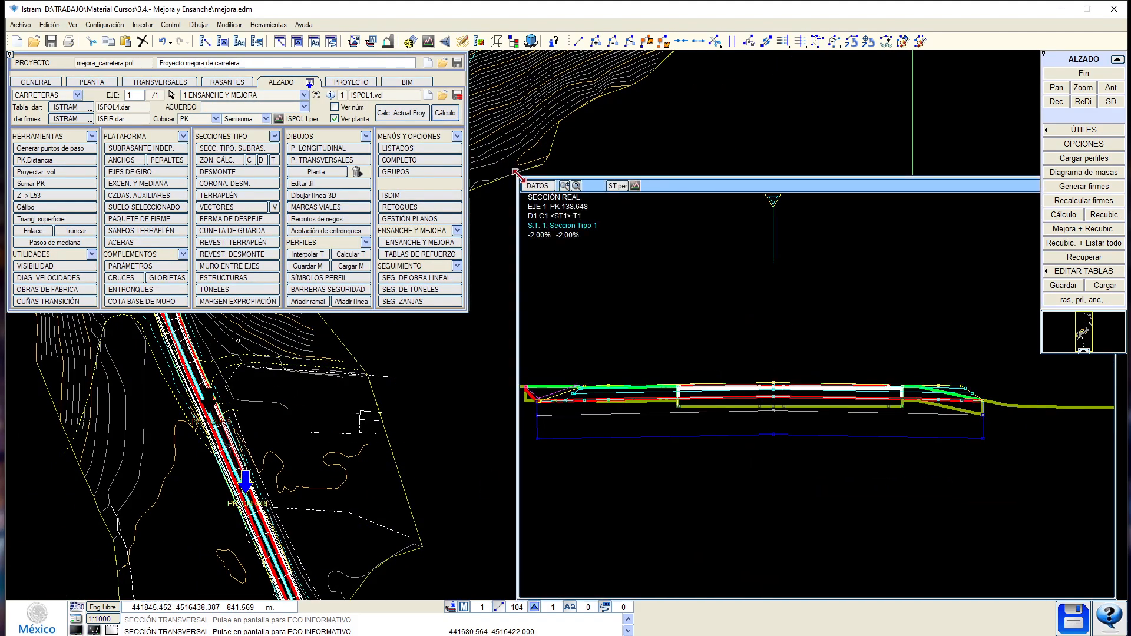
Open the widening and improvement (Ensanche y Mejora) parameters for section 1.
click(416, 243)
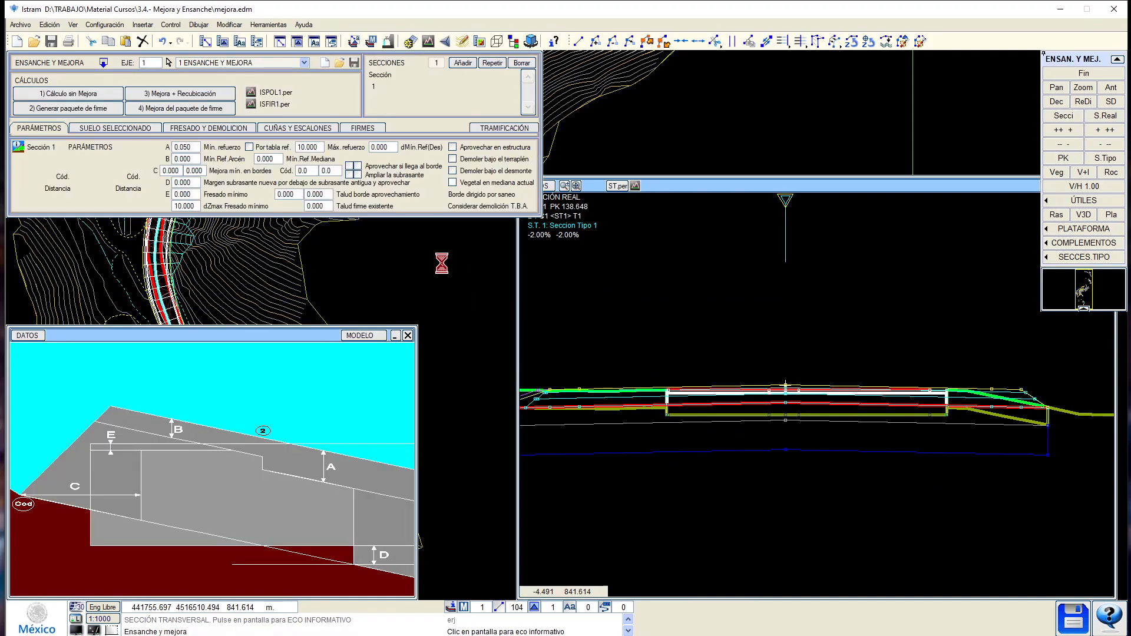
click(481, 127)
click(278, 159)
click(33, 128)
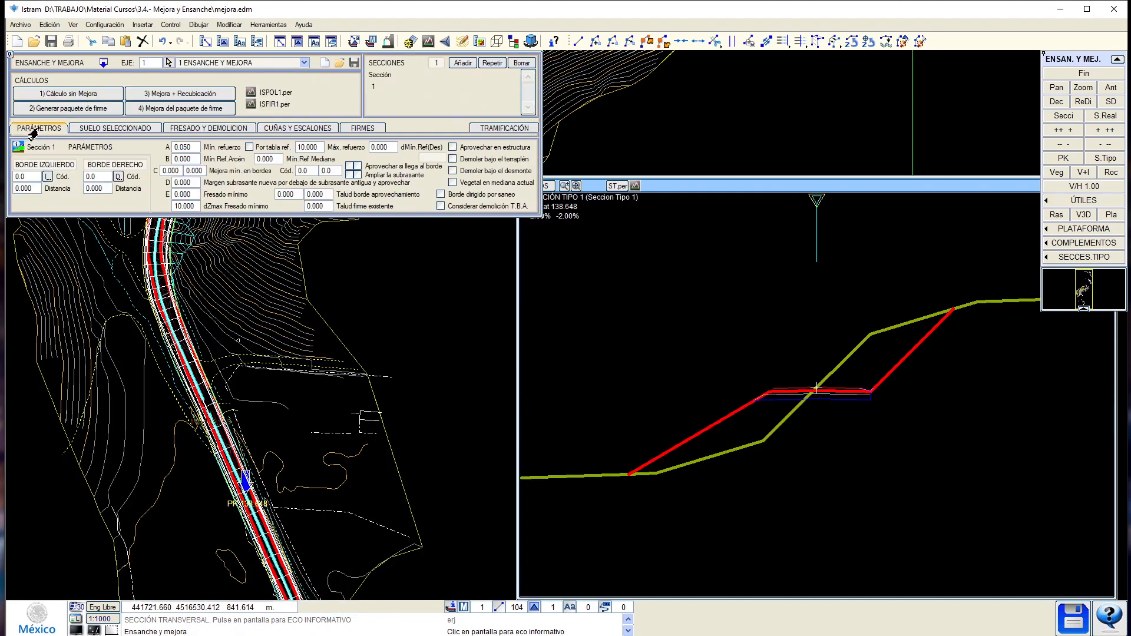
Display the real cross sections at about PK 157 and PK 162 and examine the pavement edges.
click(1063, 116)
click(227, 452)
scroll(777, 411, up, 5)
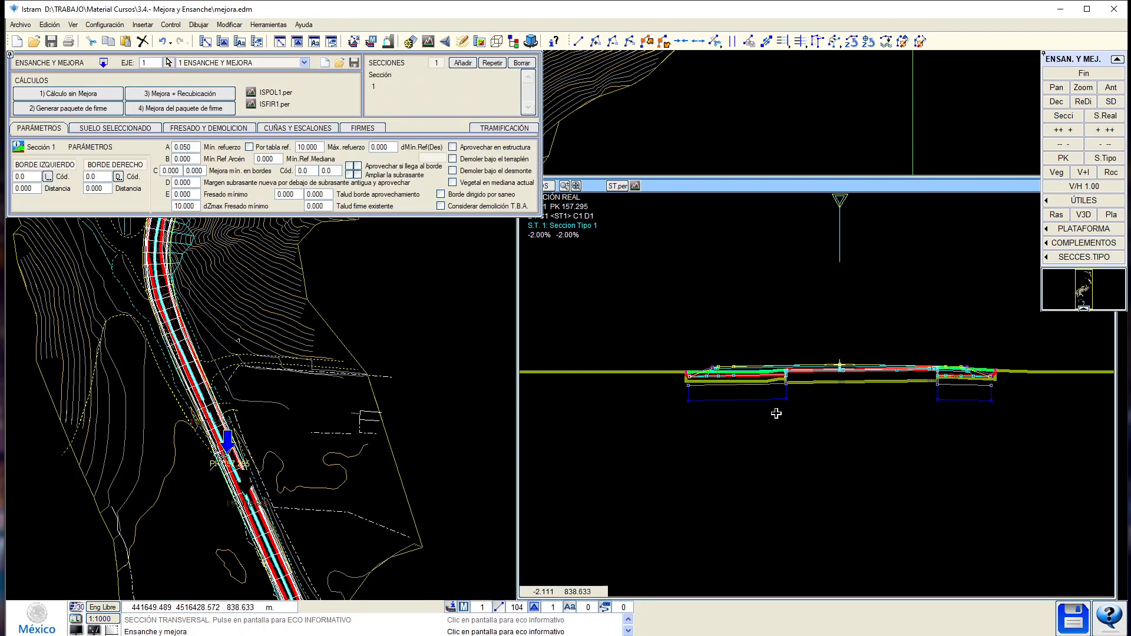
scroll(725, 354, up, 4)
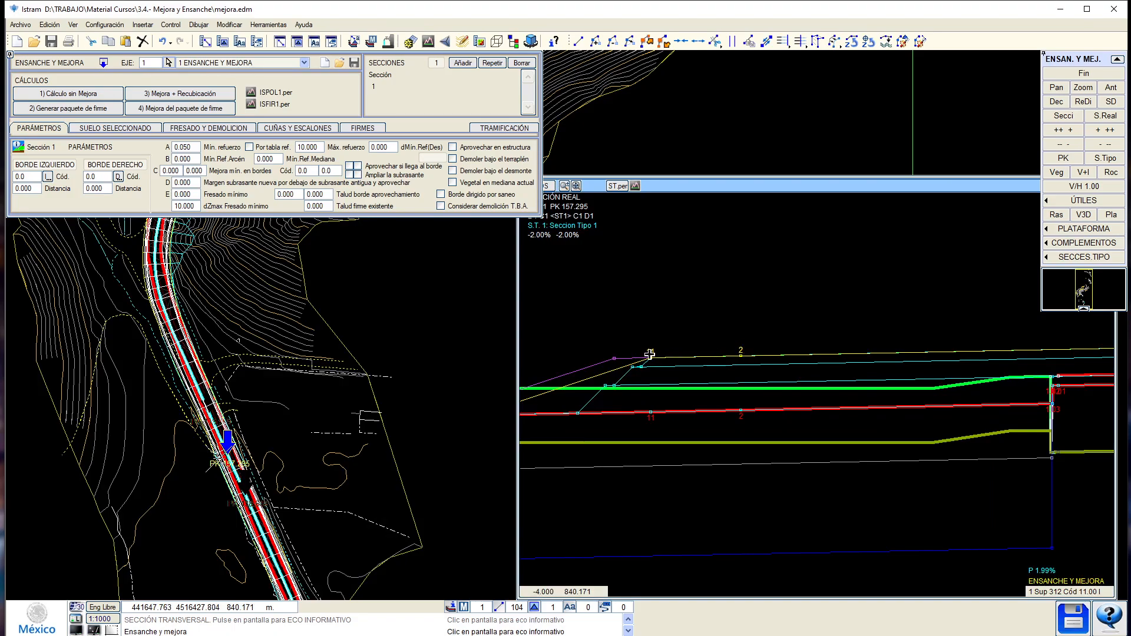
scroll(650, 354, down, 4)
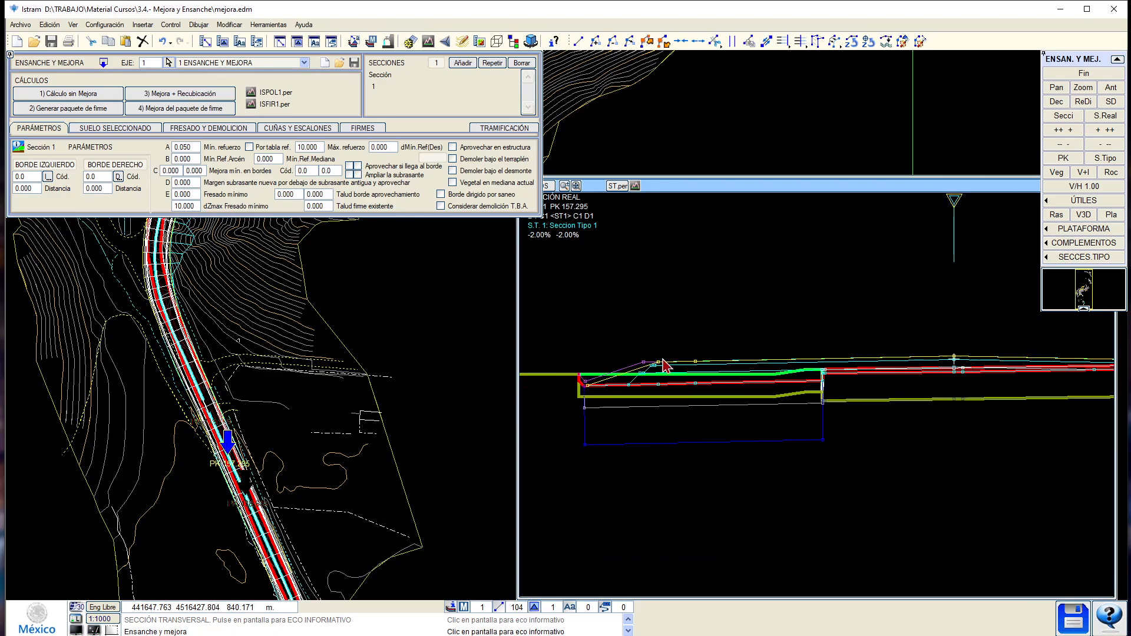
scroll(722, 387, down, 1)
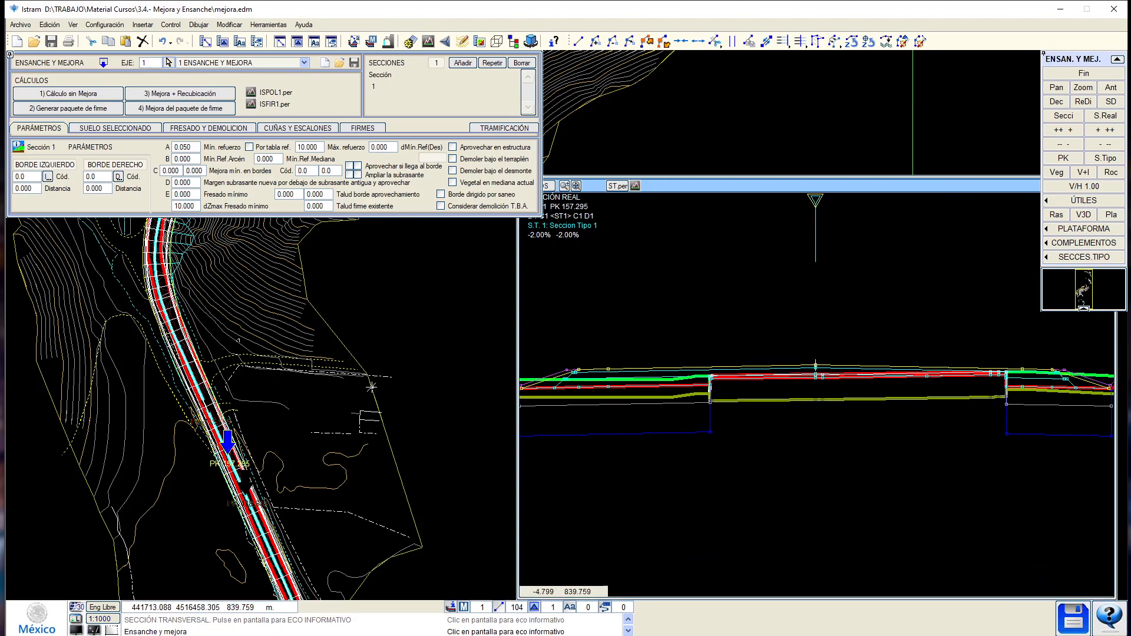
click(334, 395)
scroll(626, 411, down, 1)
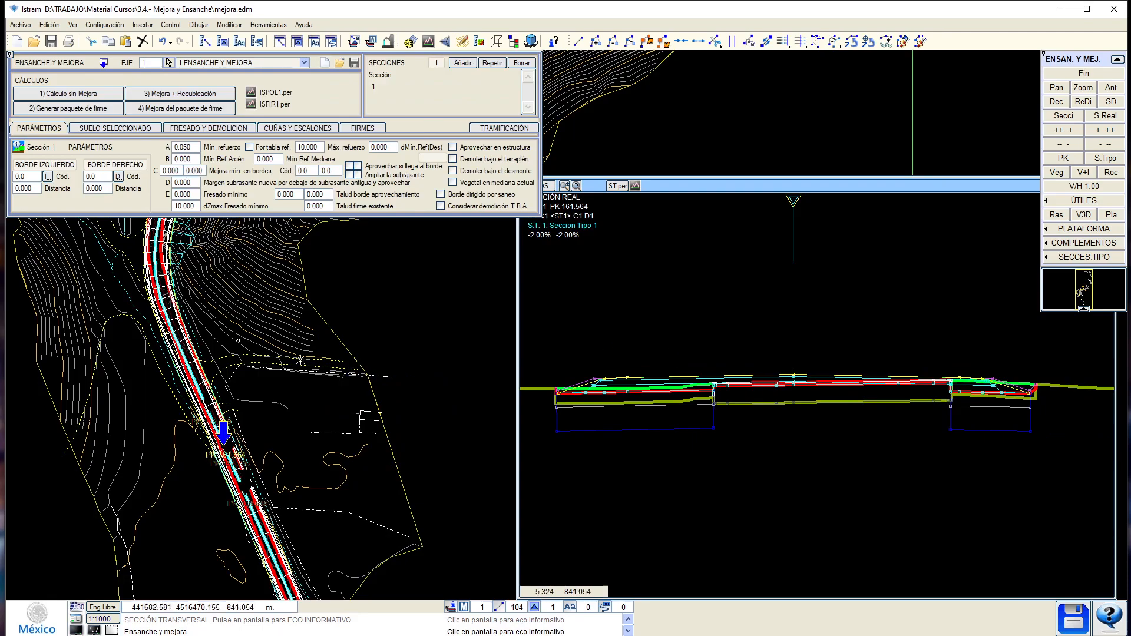
Set the left and right edge codes and both minimum edge improvement codes to 2.
click(94, 177)
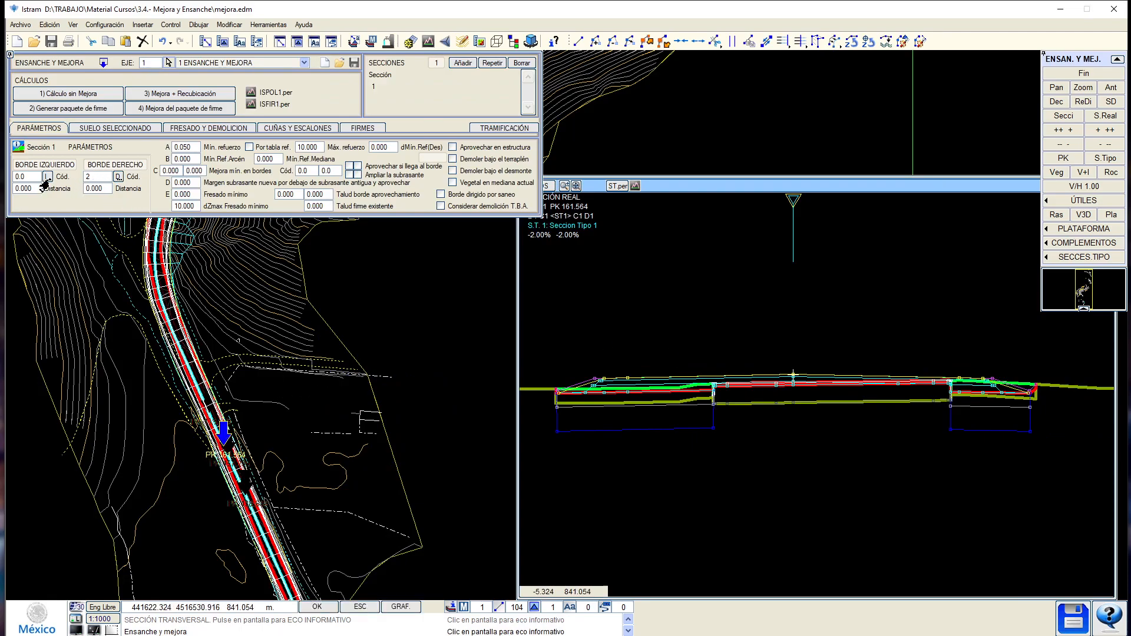
key(Return)
click(298, 171)
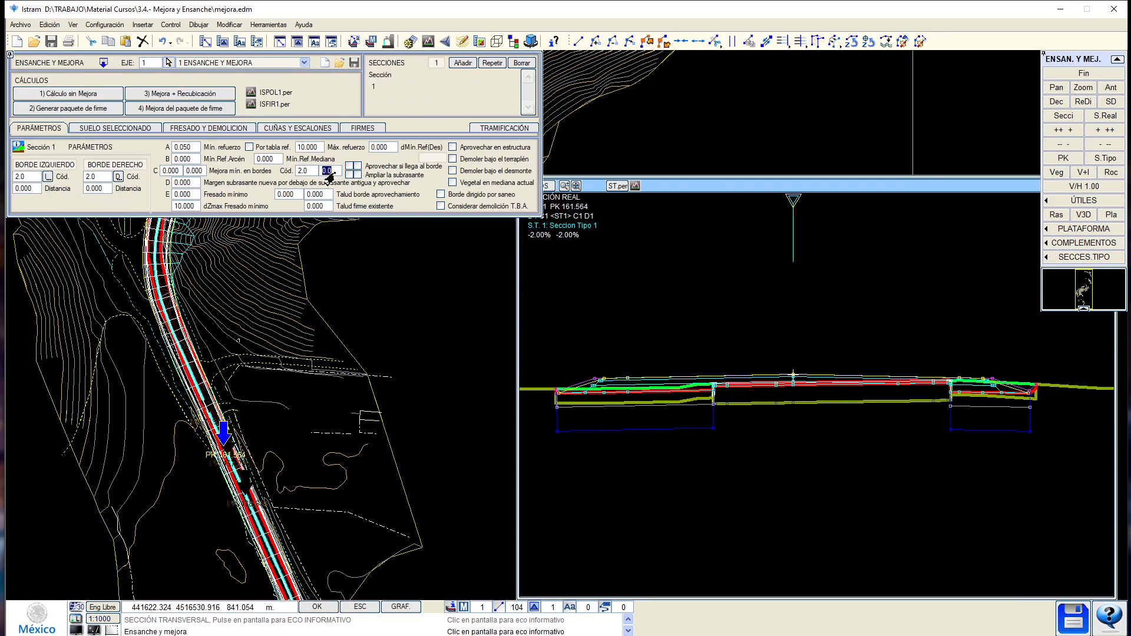
text(2)
key(Return)
Display the cross section at about PK 128 and examine the excavation beside the existing pavement.
drag(279, 427, 305, 495)
scroll(715, 422, up, 1)
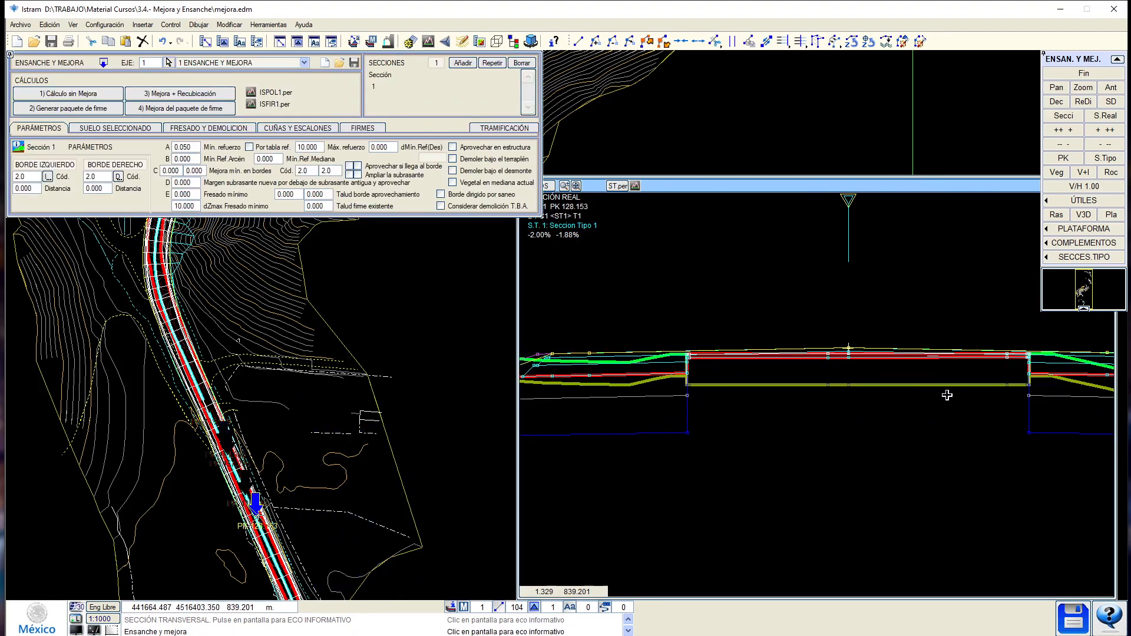
scroll(764, 401, down, 1)
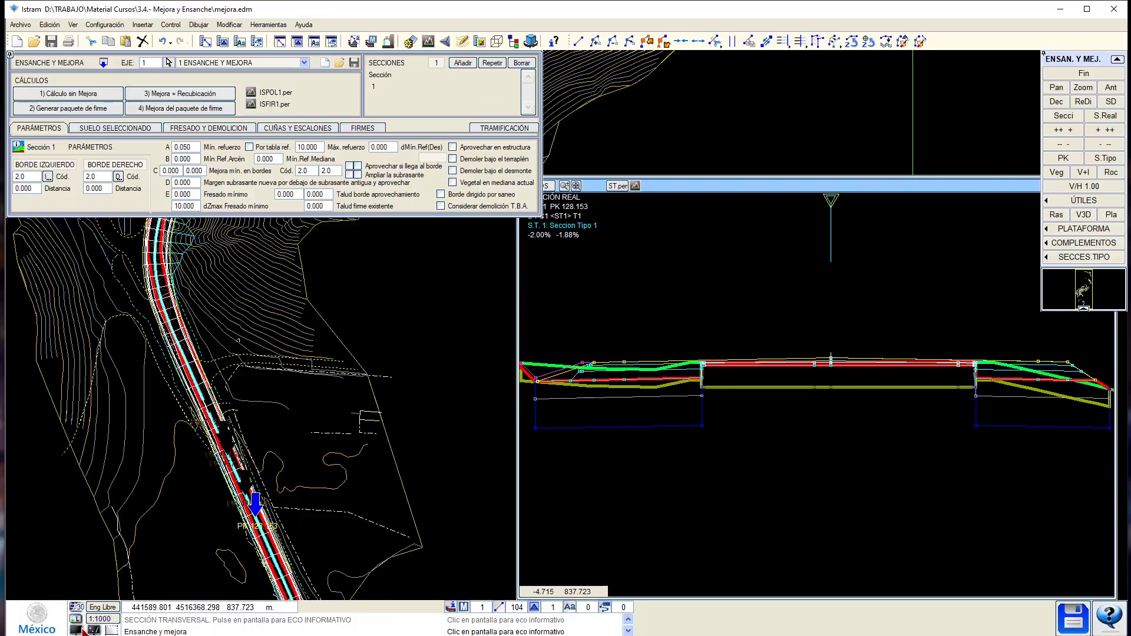
Switch the drawing to a white background and add line type 107 (Sobreexcavacion) to the highlighted line types.
click(206, 42)
click(96, 28)
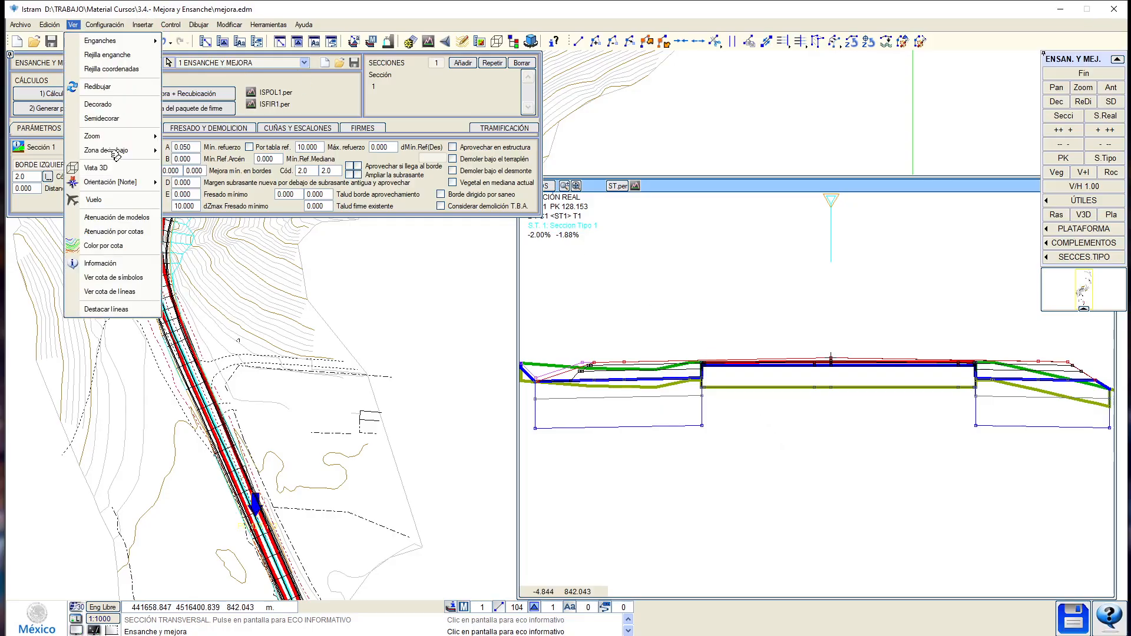
click(100, 177)
click(681, 268)
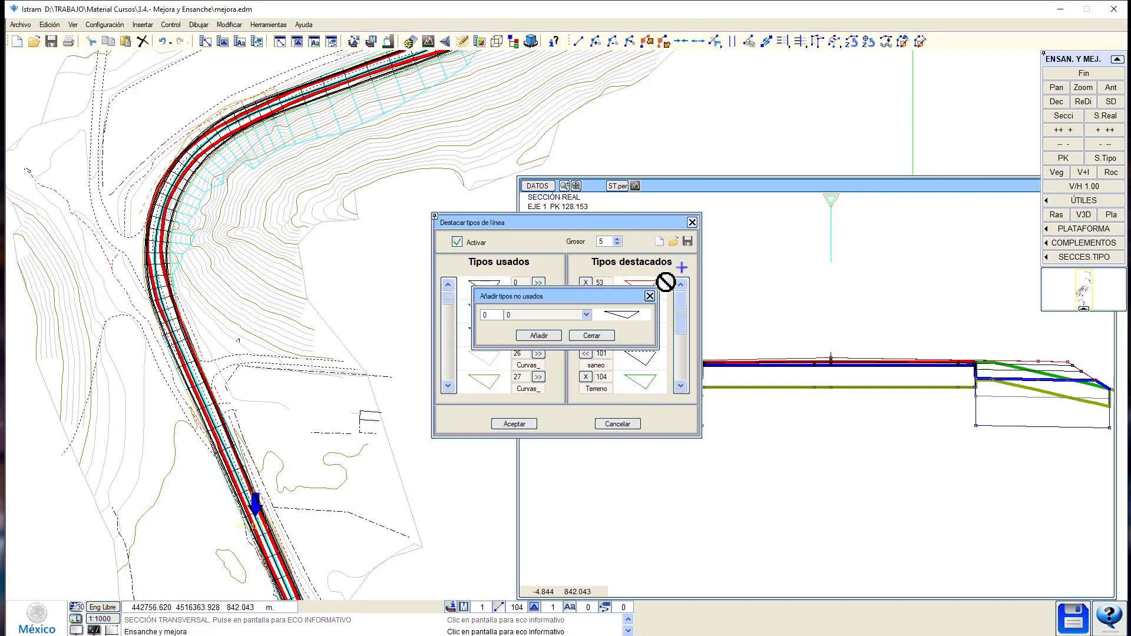
click(486, 315)
click(538, 335)
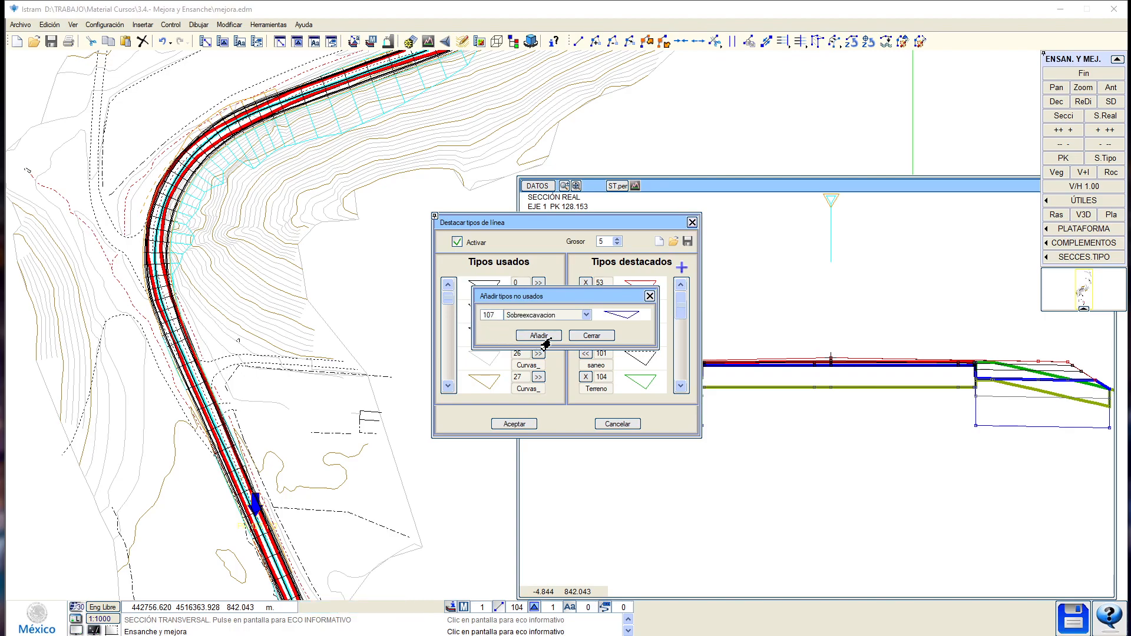
click(515, 424)
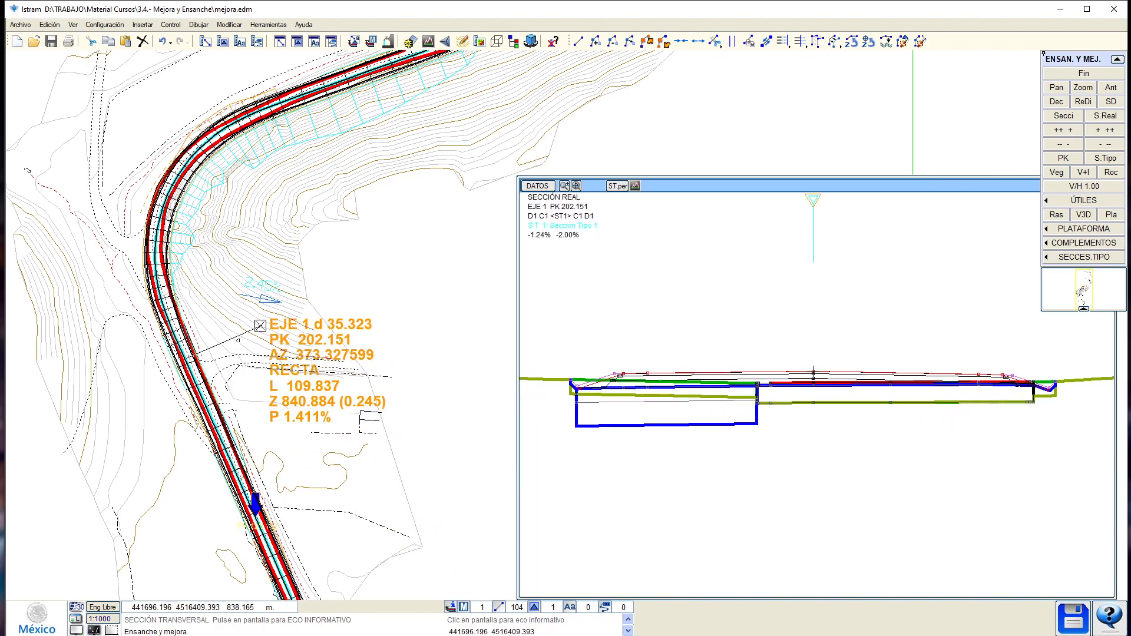
Display the cross section at about PK 208 and examine the edge next to the ditch.
click(258, 313)
scroll(926, 397, up, 2)
scroll(848, 394, down, 1)
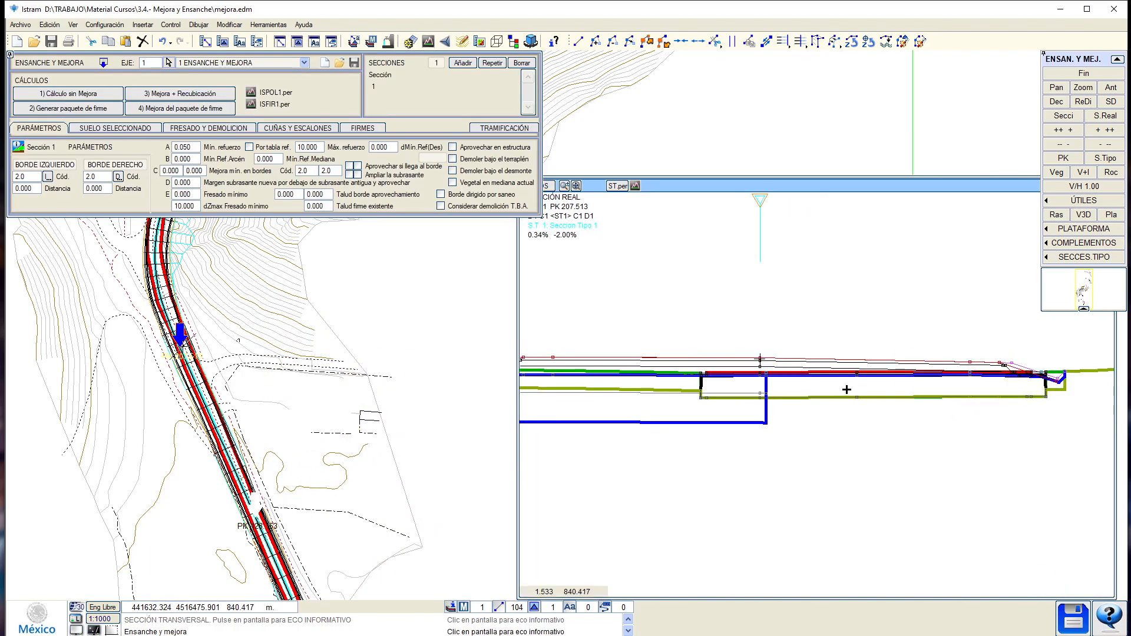
middle_drag(932, 395, 904, 453)
scroll(1032, 422, up, 4)
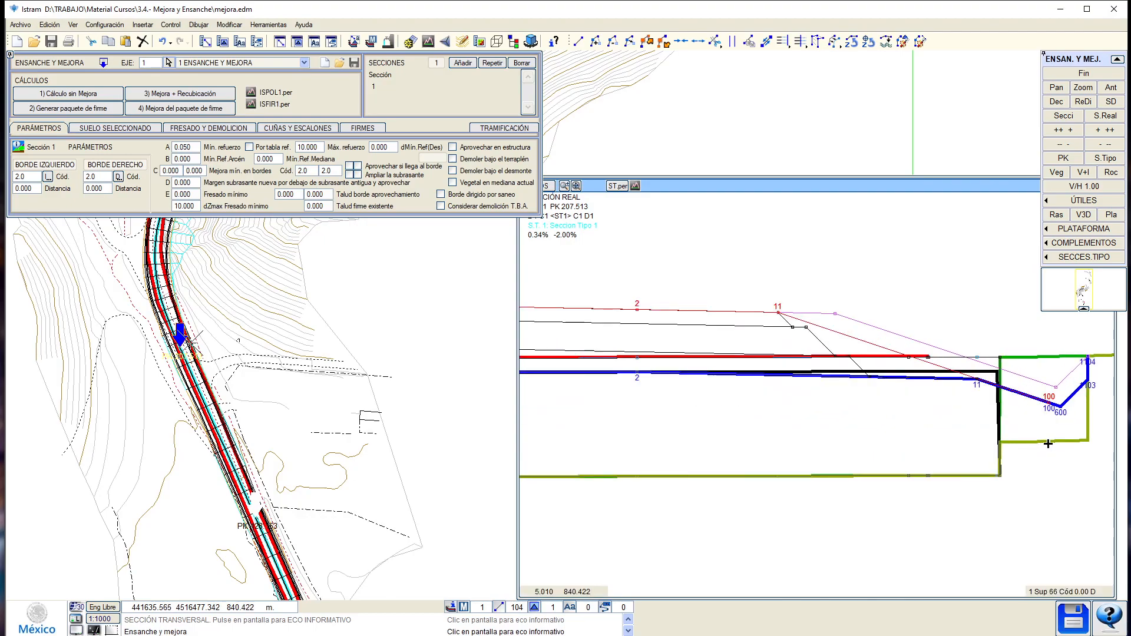
scroll(1061, 420, up, 1)
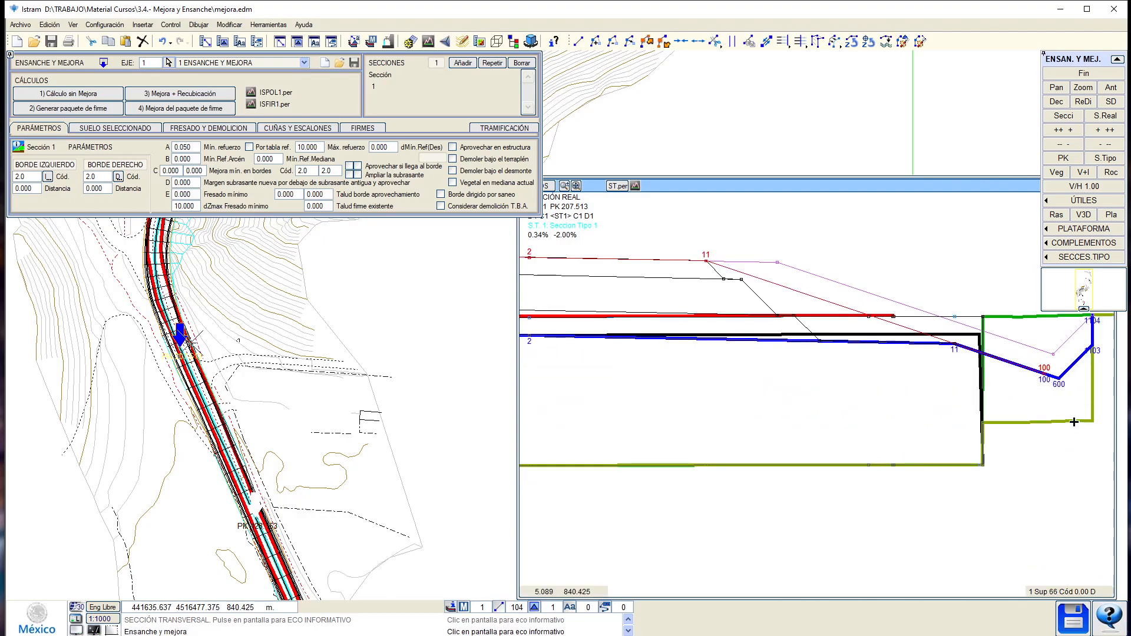
scroll(1073, 423, down, 4)
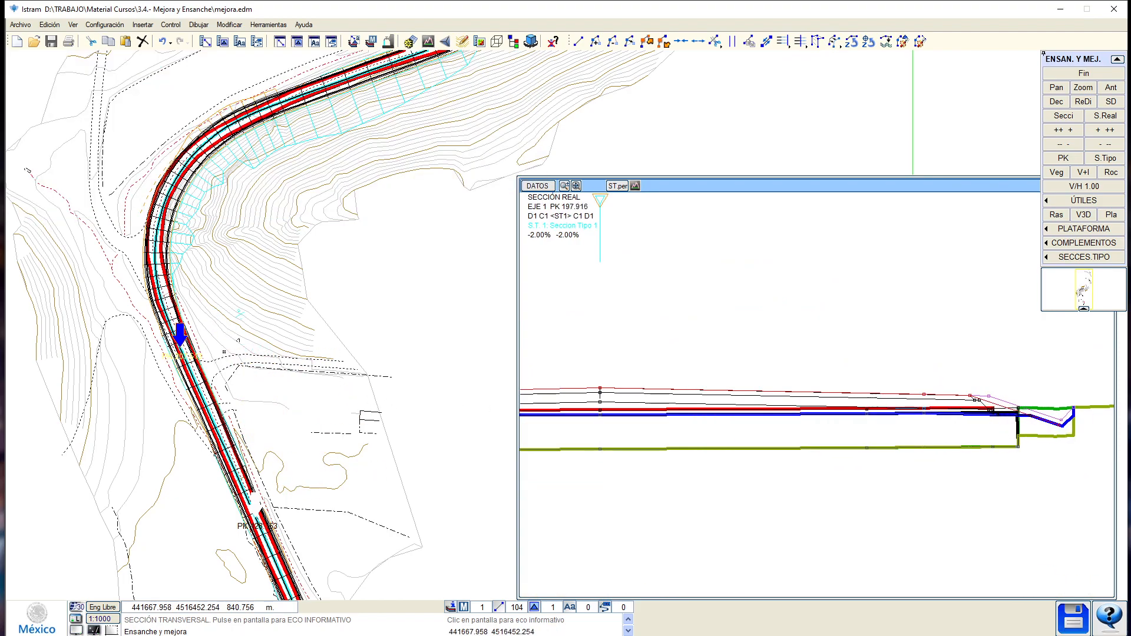
Compare the edge widening in the cross sections at about PK 161 and PK 199.
click(249, 434)
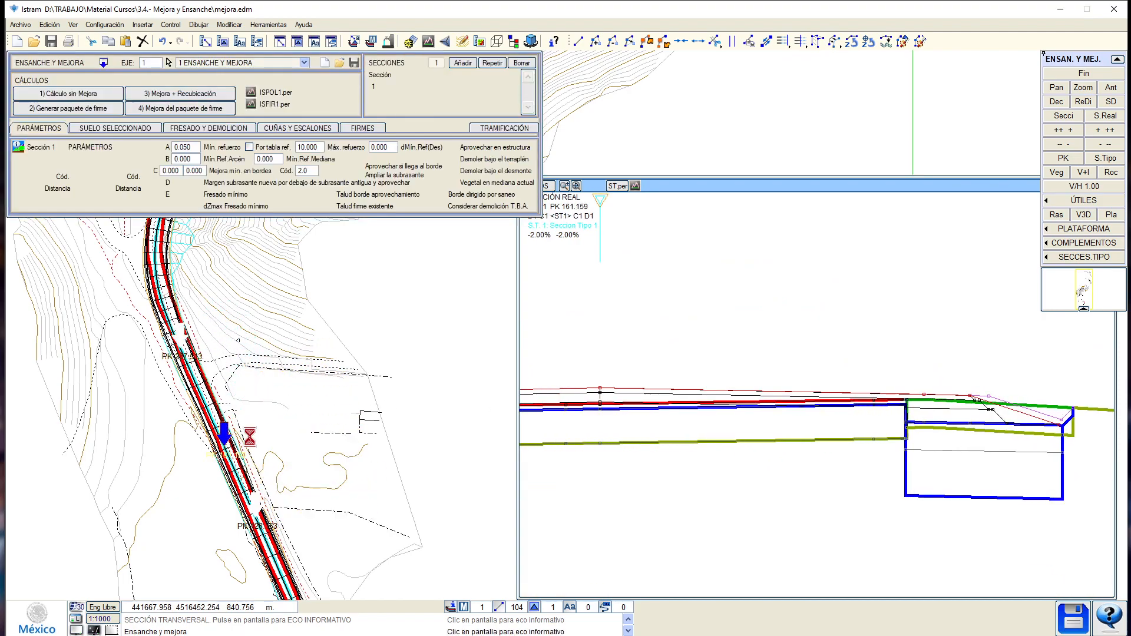
drag(250, 429, 242, 326)
scroll(960, 407, up, 3)
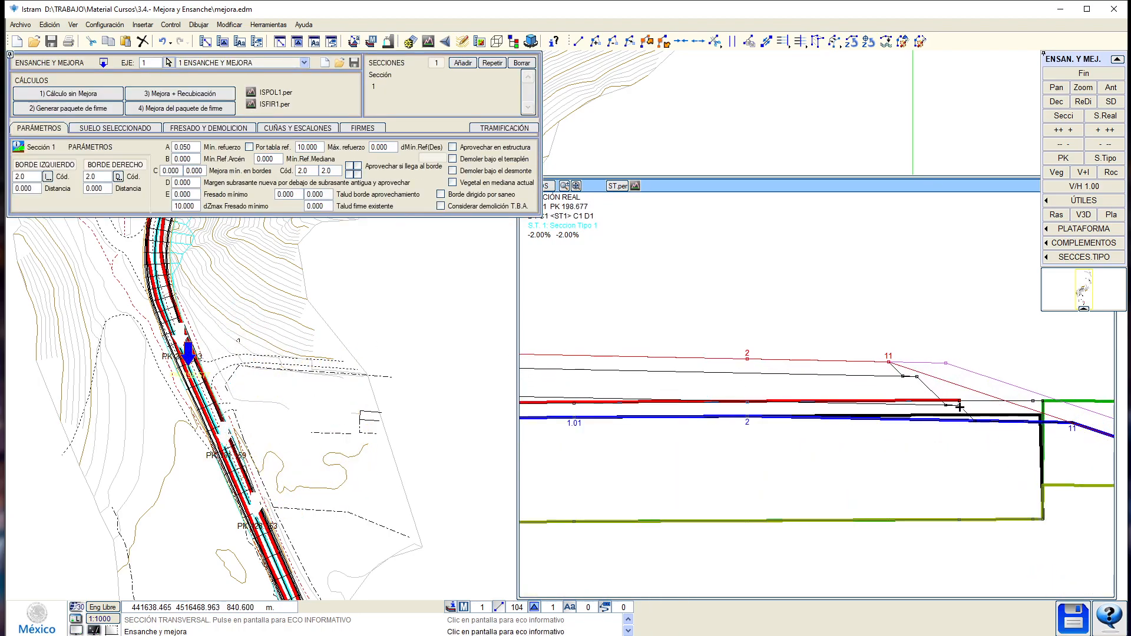
scroll(960, 408, down, 8)
Examine the ditch-side edge in the cross sections between about PK 181 and PK 185.
click(243, 390)
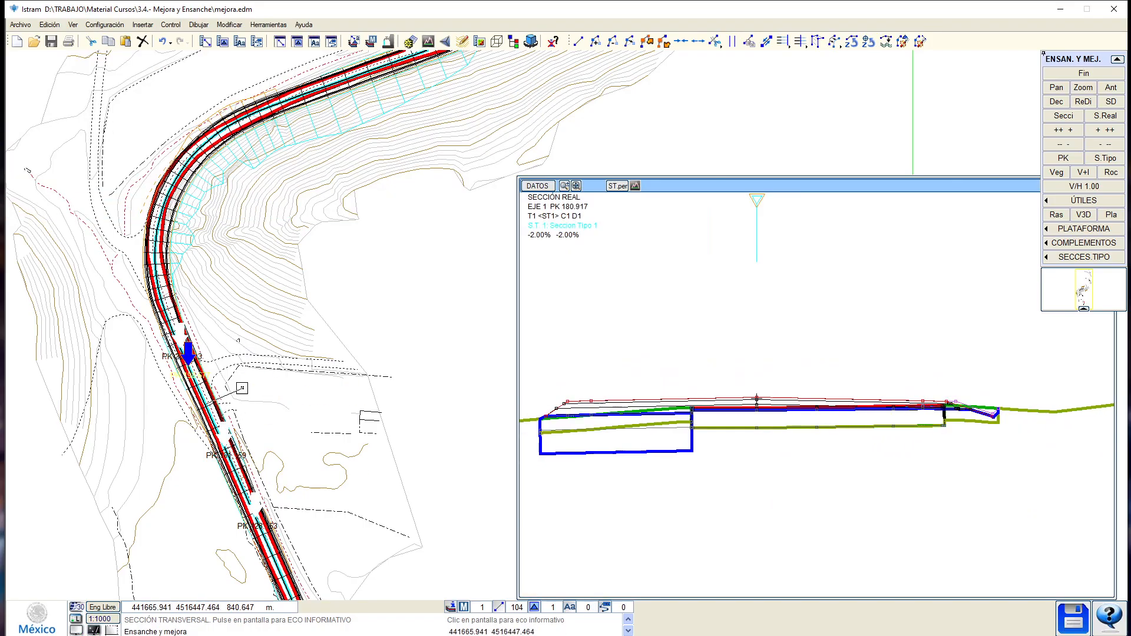
drag(244, 391, 229, 414)
middle_drag(229, 414, 273, 488)
drag(273, 488, 249, 476)
scroll(965, 467, up, 4)
click(263, 473)
scroll(245, 473, up, 2)
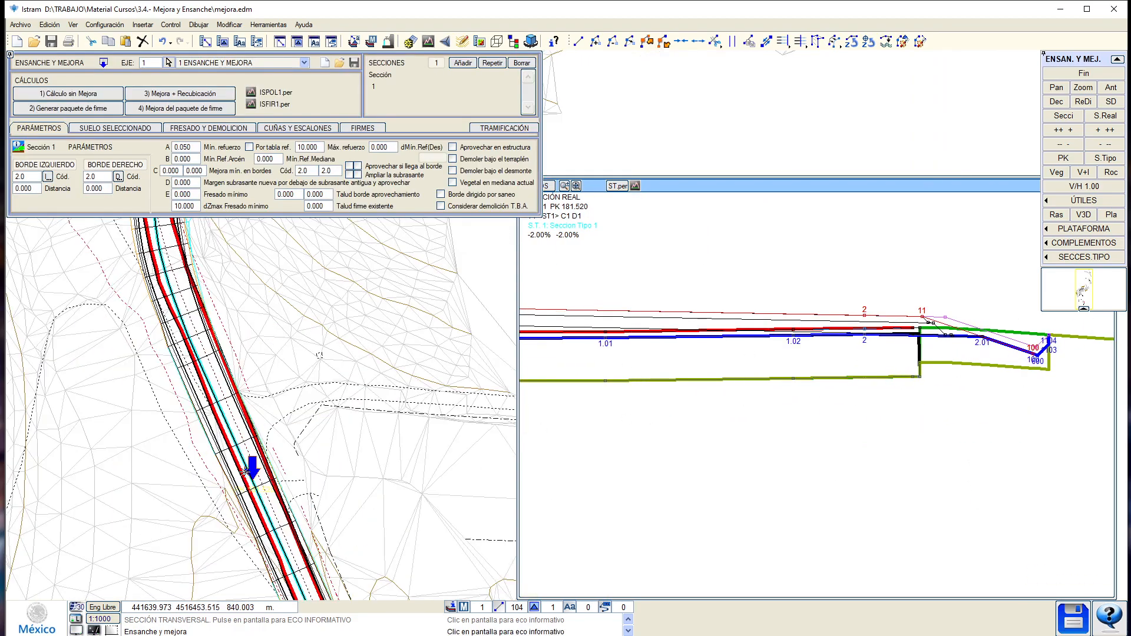
middle_drag(245, 472, 261, 504)
drag(272, 471, 278, 491)
scroll(904, 386, down, 2)
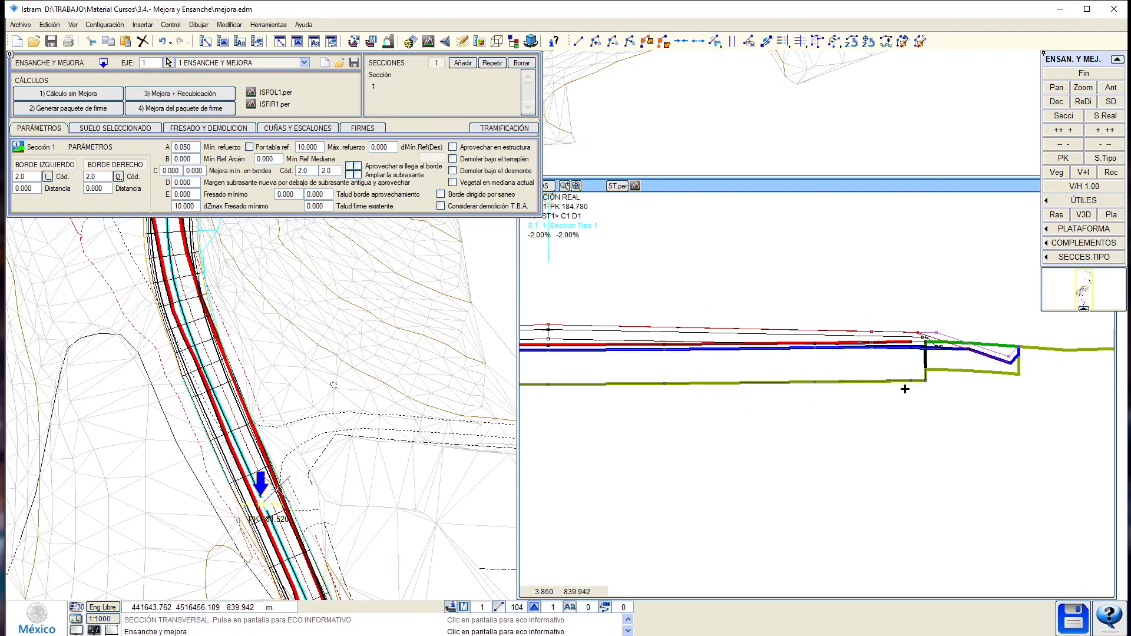
Set the minimum edge improvement C to 1.500 on both sides and inspect the cross section at about PK 170.
click(190, 172)
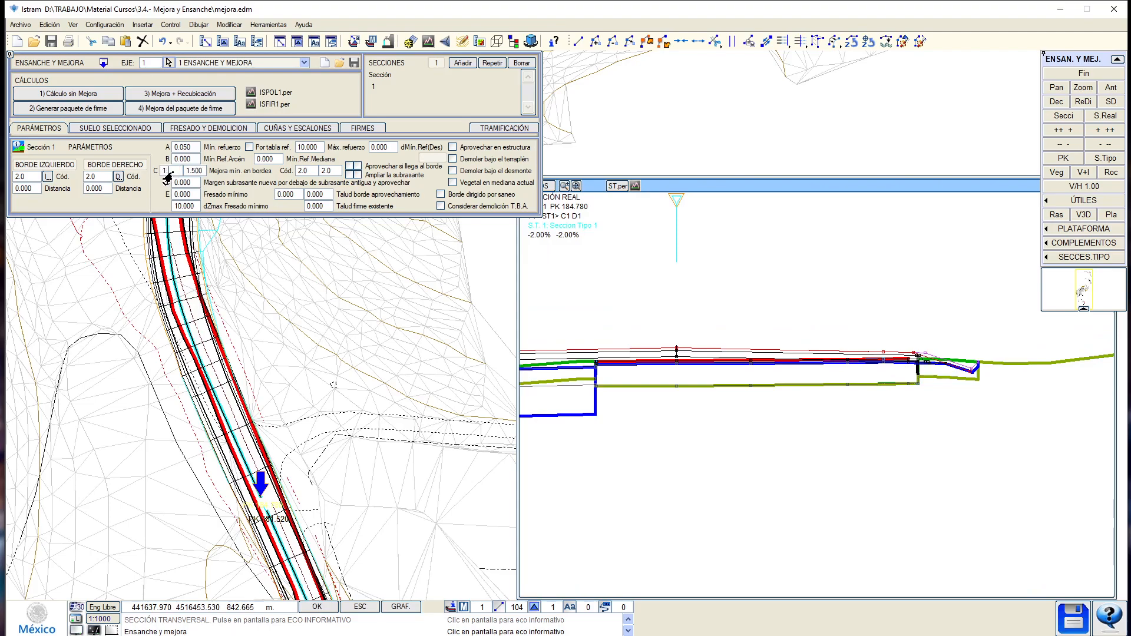
key(Return)
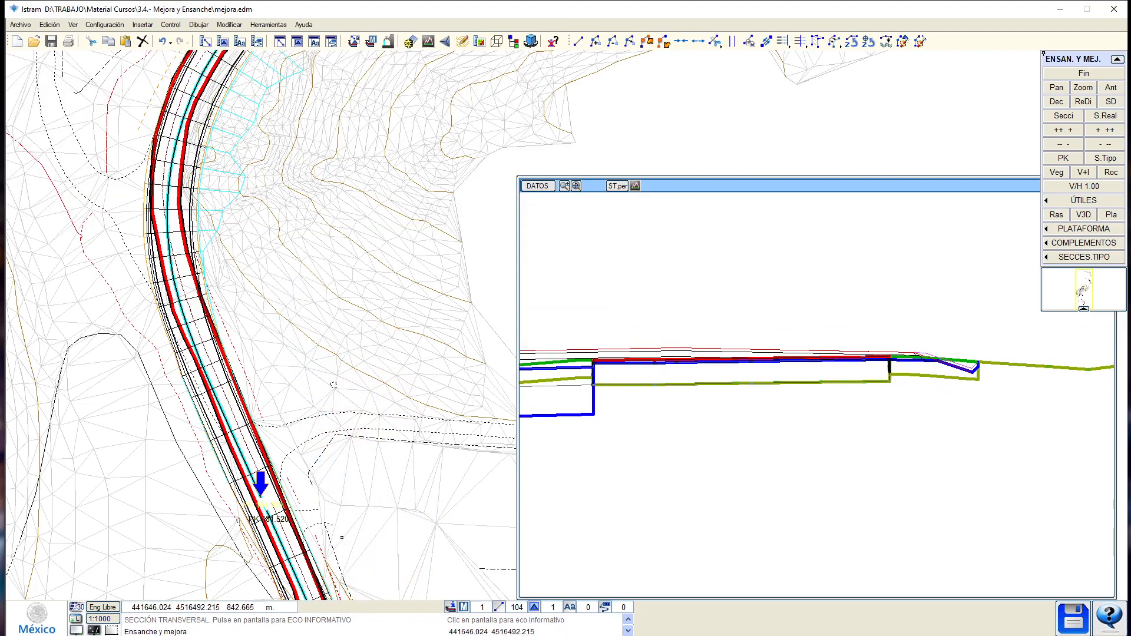
middle_drag(340, 538, 285, 417)
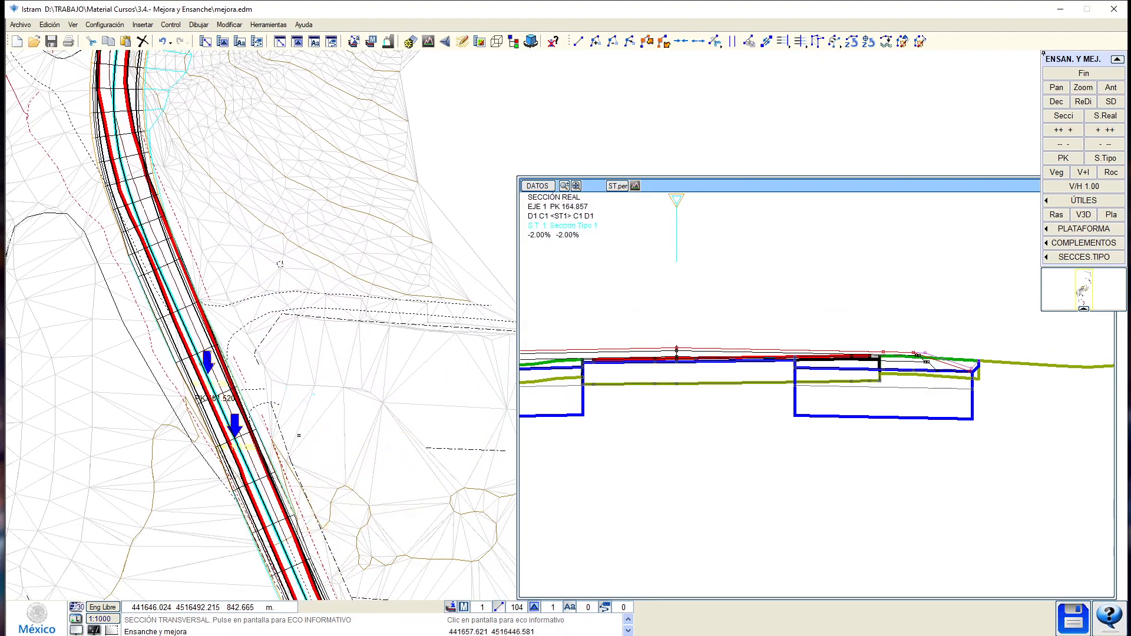
right_click(284, 412)
Set the minimum edge improvement C to 1.200 on both sides.
text(1)
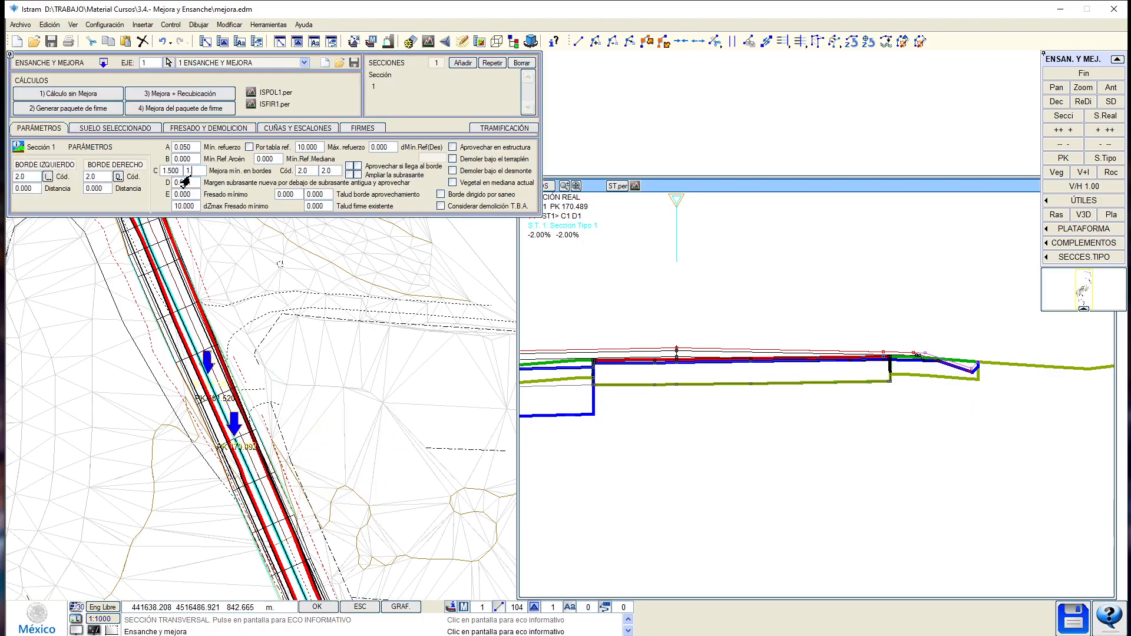
text(.2)
key(Return)
text(1.2)
key(Return)
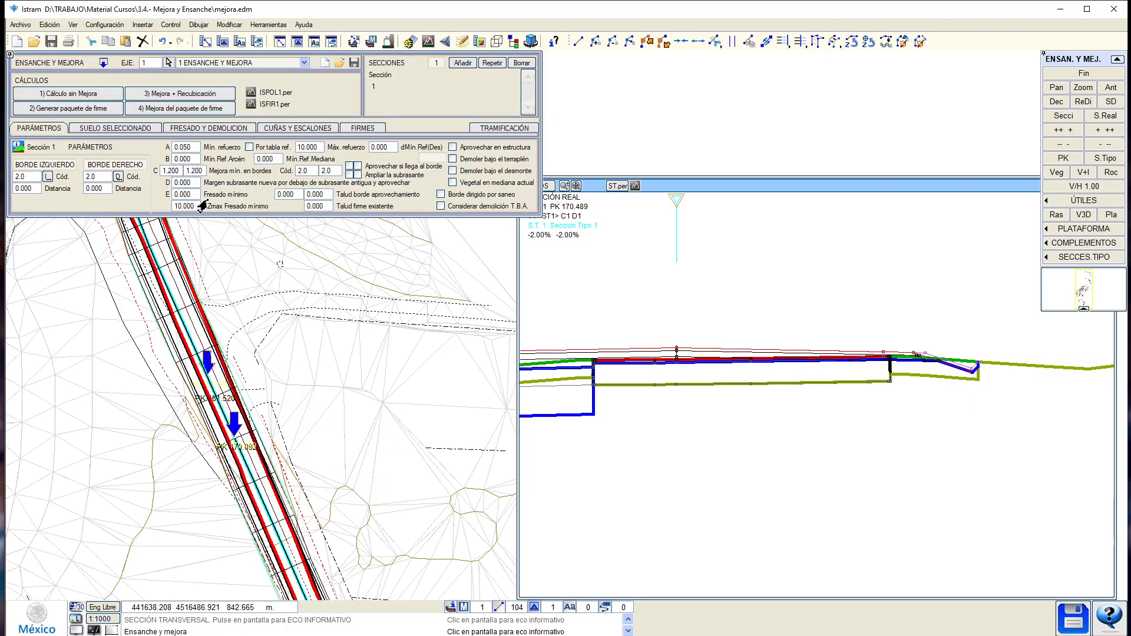
Review the cross sections between about PK 177 and PK 173 from the plan.
click(193, 183)
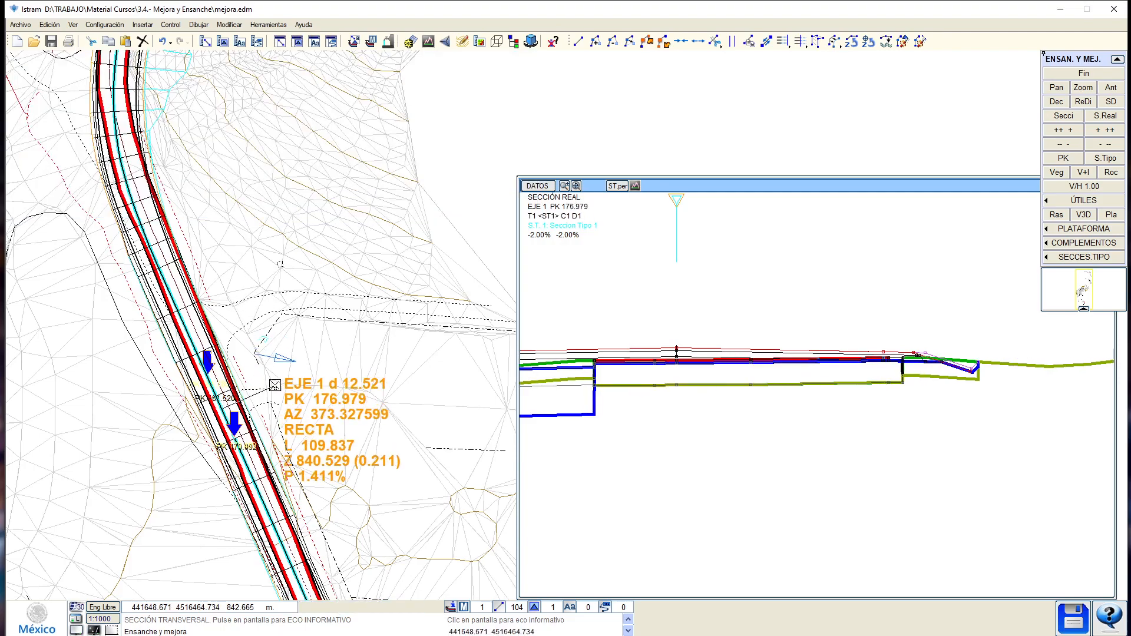
click(225, 397)
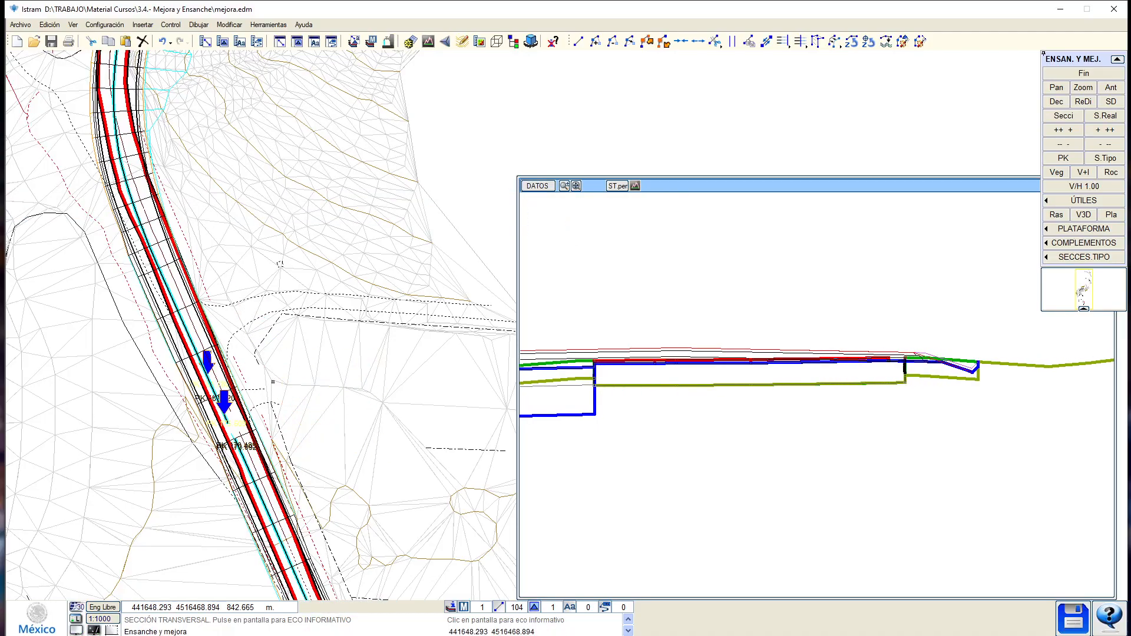
click(229, 412)
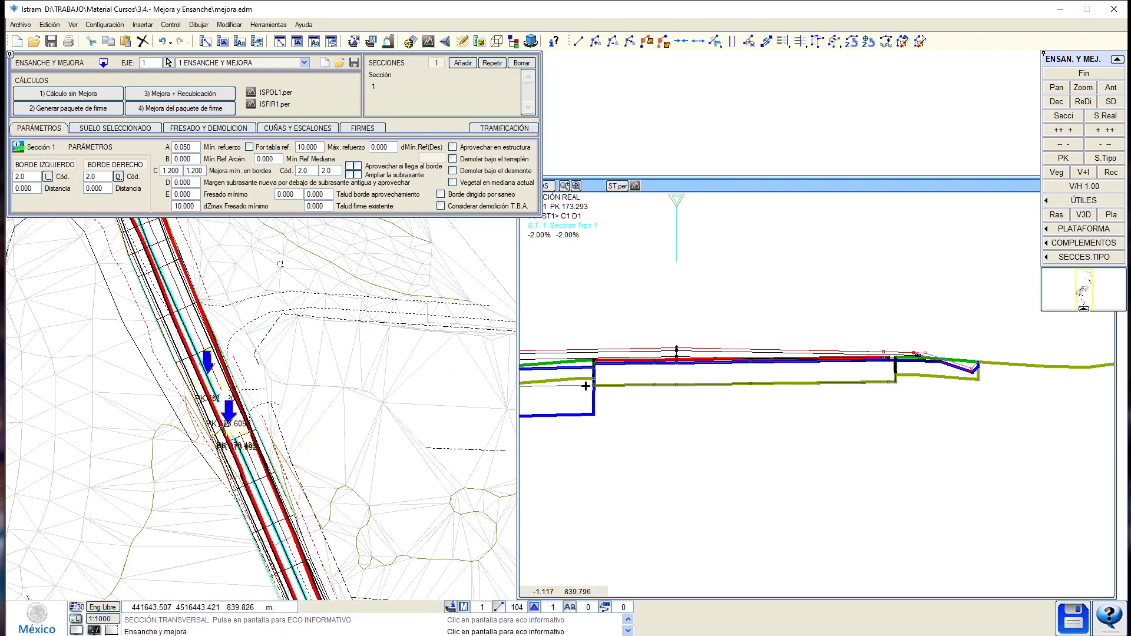
Examine the cross sections between about PK 175 and PK 153 from the plan, focusing on the pavement edge.
click(295, 385)
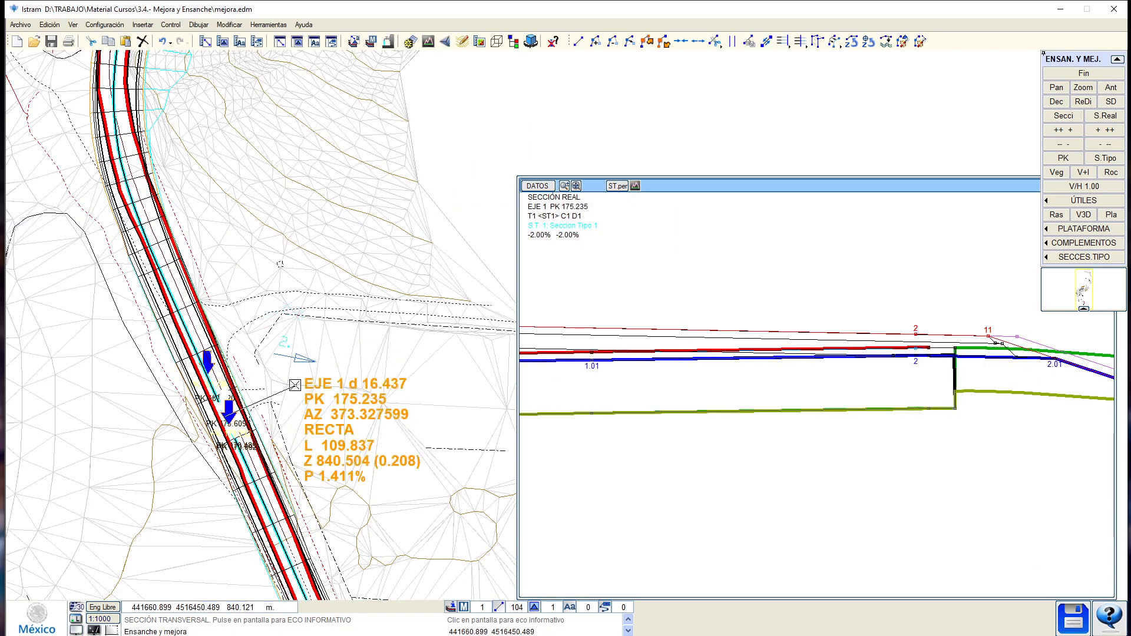
drag(294, 385, 319, 488)
scroll(811, 358, up, 4)
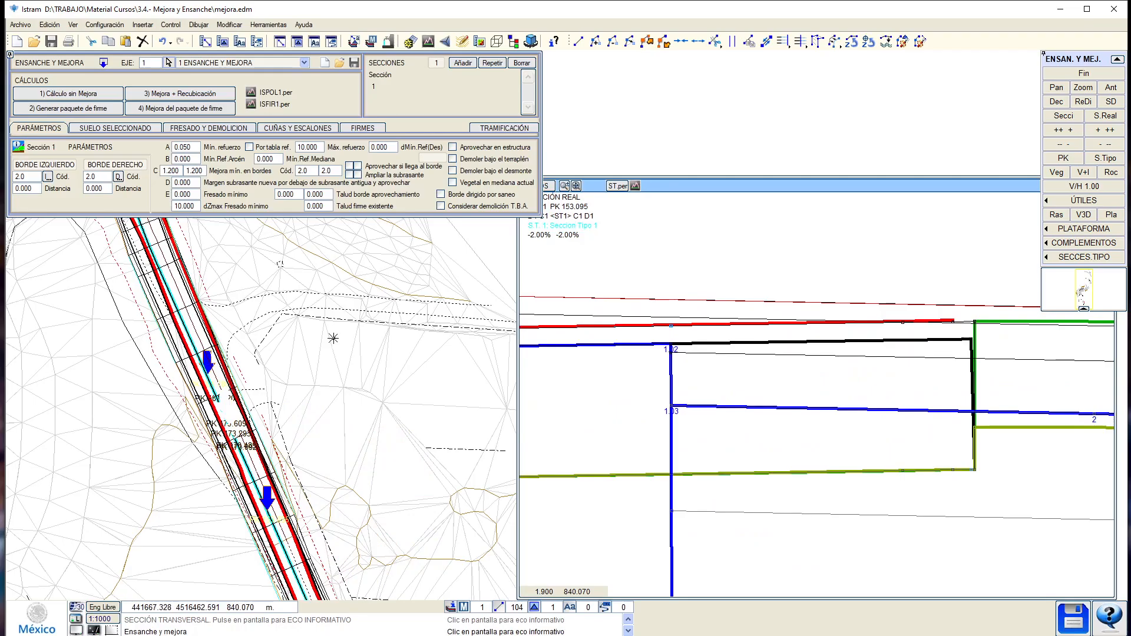
drag(211, 337, 288, 455)
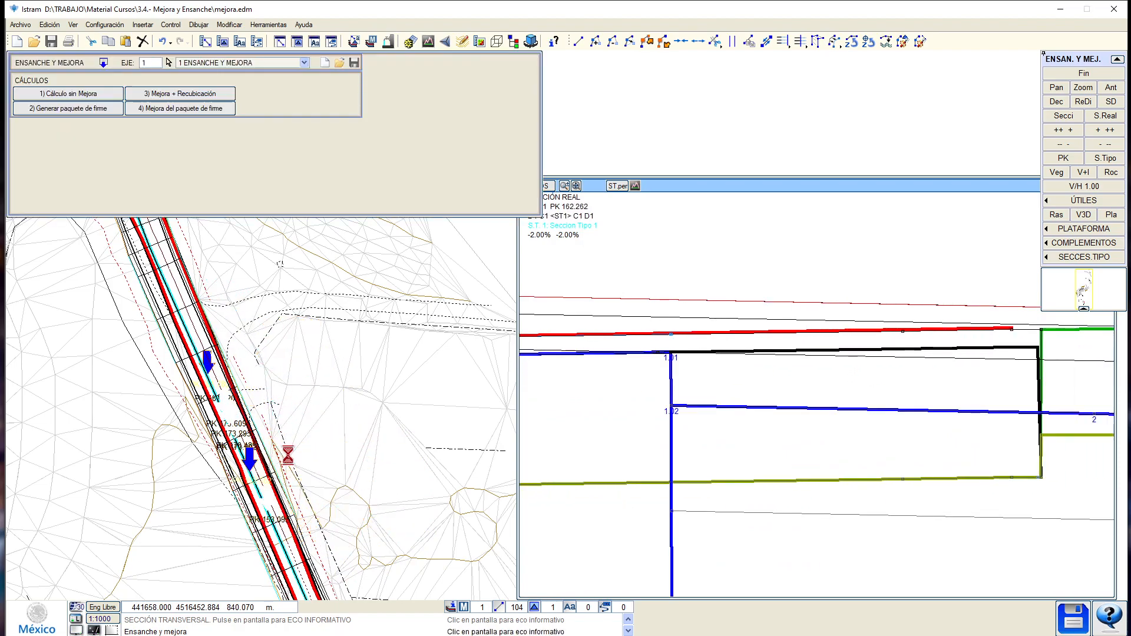
scroll(855, 369, down, 4)
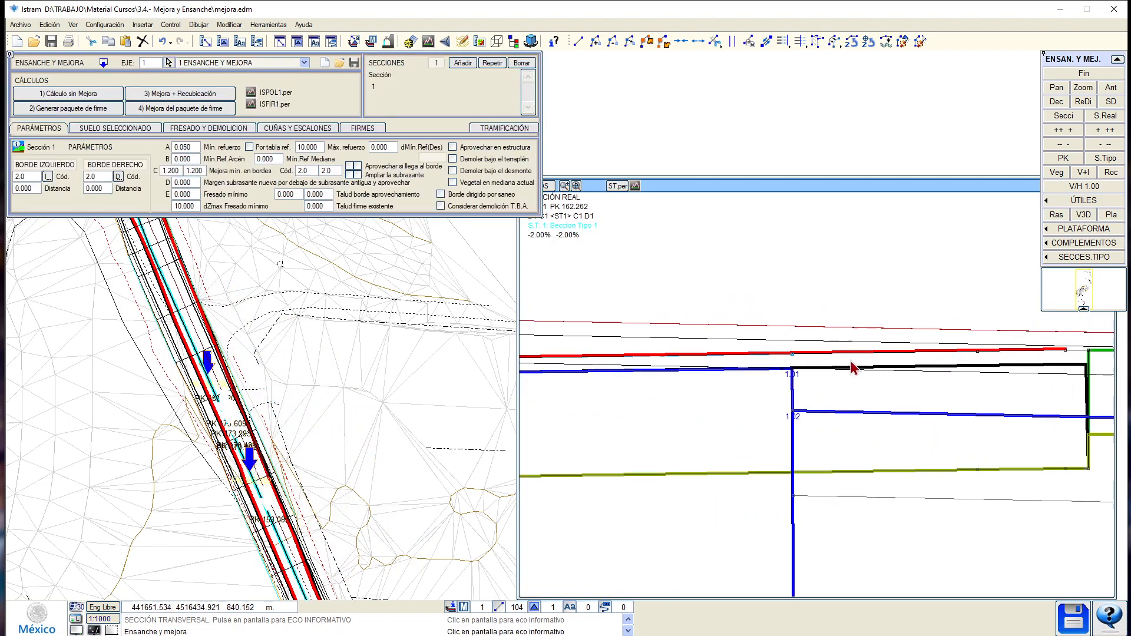
scroll(735, 278, up, 1)
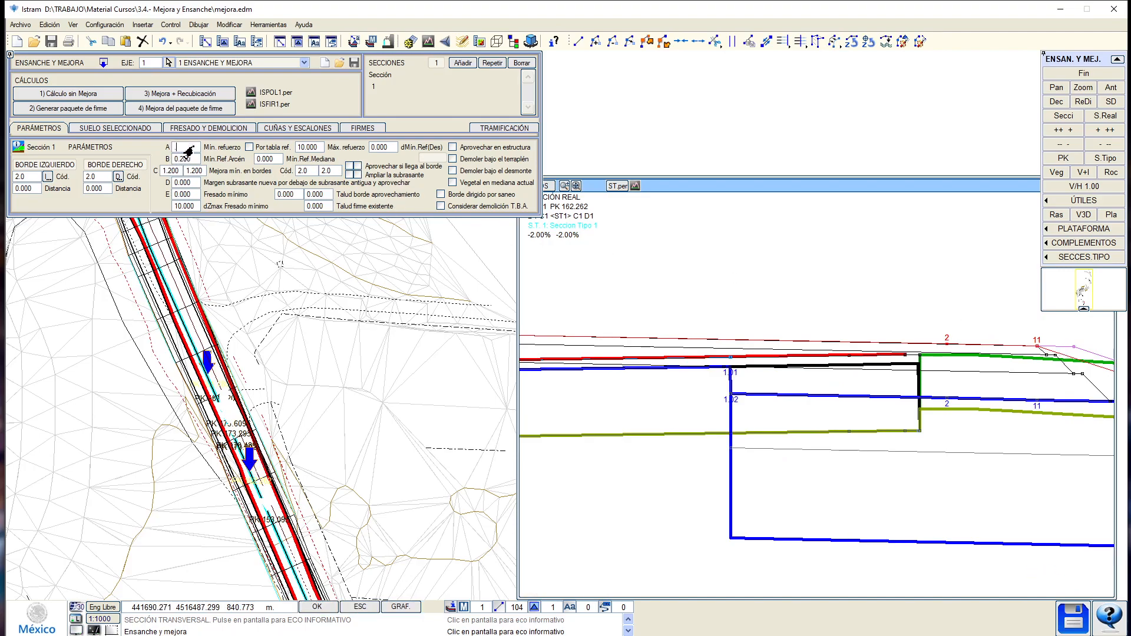
Set the minimum reinforcement A and the minimum shoulder reinforcement B to 0.200.
click(647, 342)
middle_drag(736, 391, 965, 364)
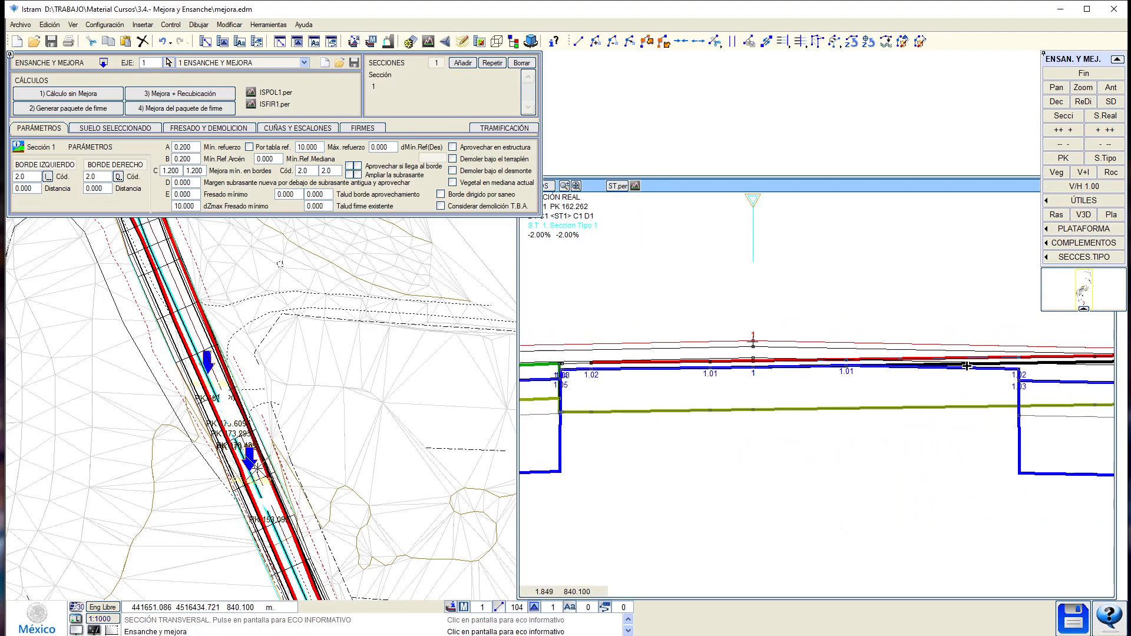
Review the reinforcement layer in the cross sections between about PK 180 and PK 232 from the plan.
click(168, 61)
click(235, 374)
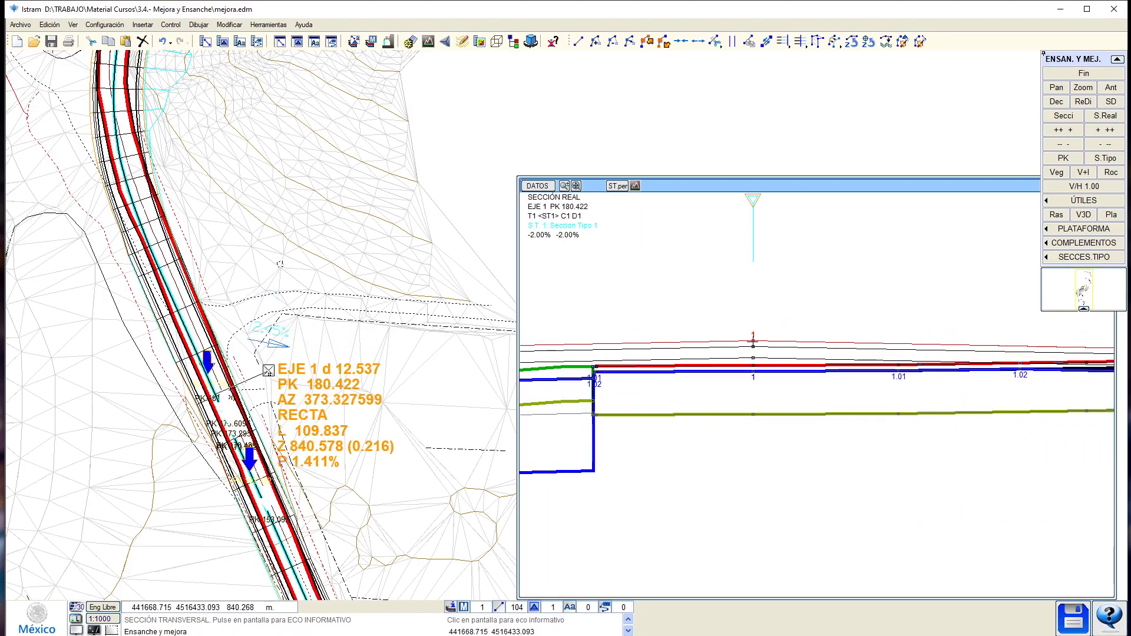
middle_drag(284, 507, 289, 526)
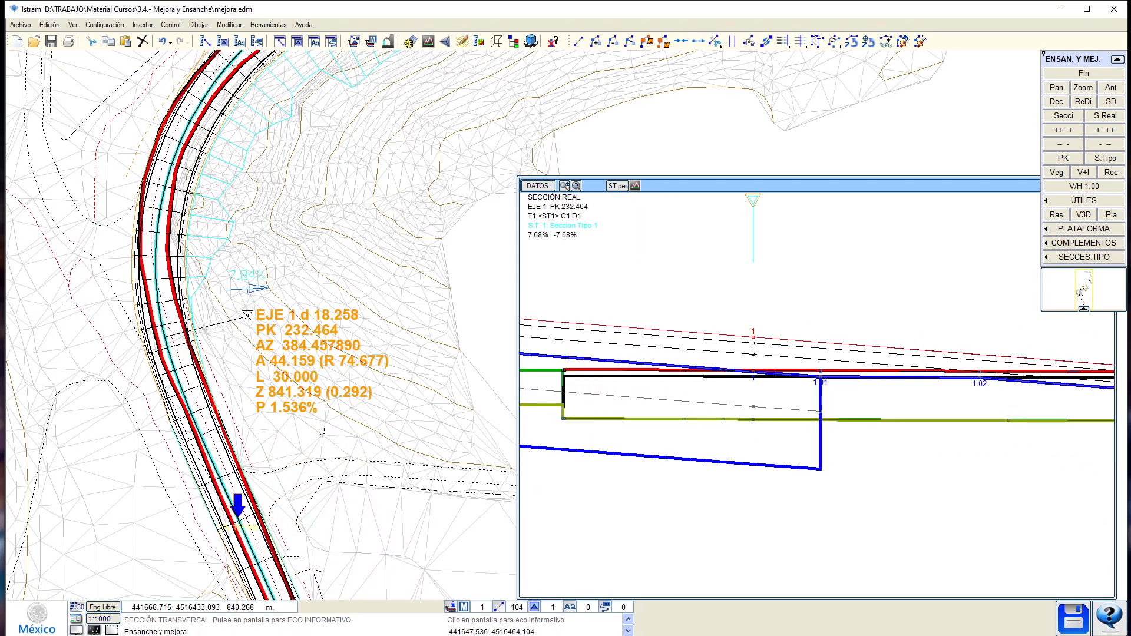
click(248, 316)
middle_drag(1023, 401, 776, 396)
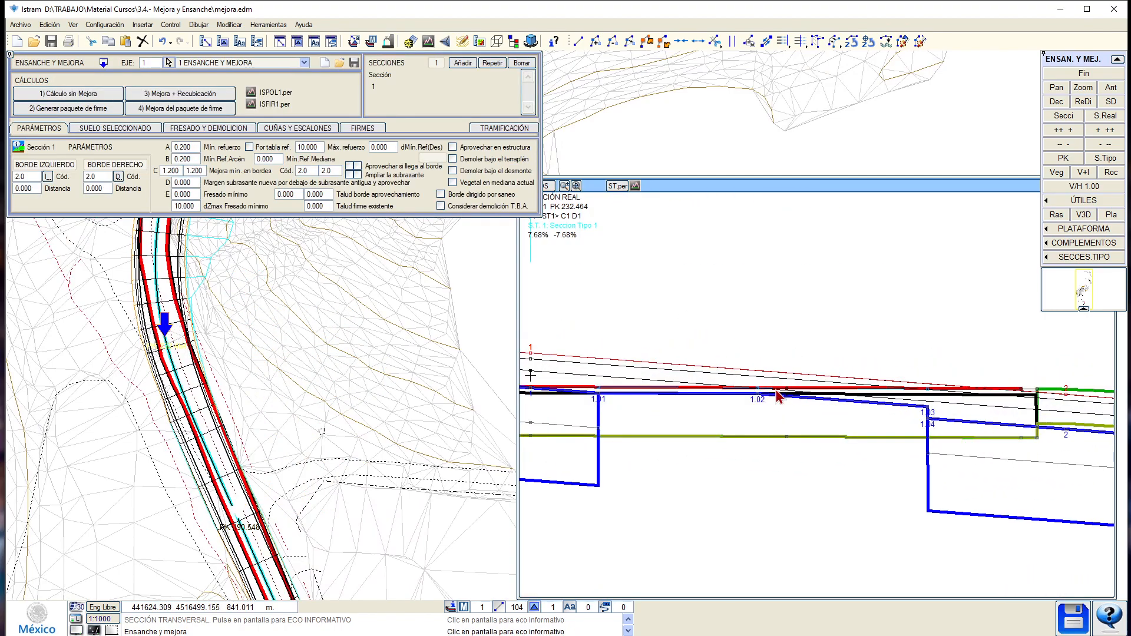
Set the minimum reinforcements A and B to 0.000 and inspect the cross section at about PK 240.
click(181, 158)
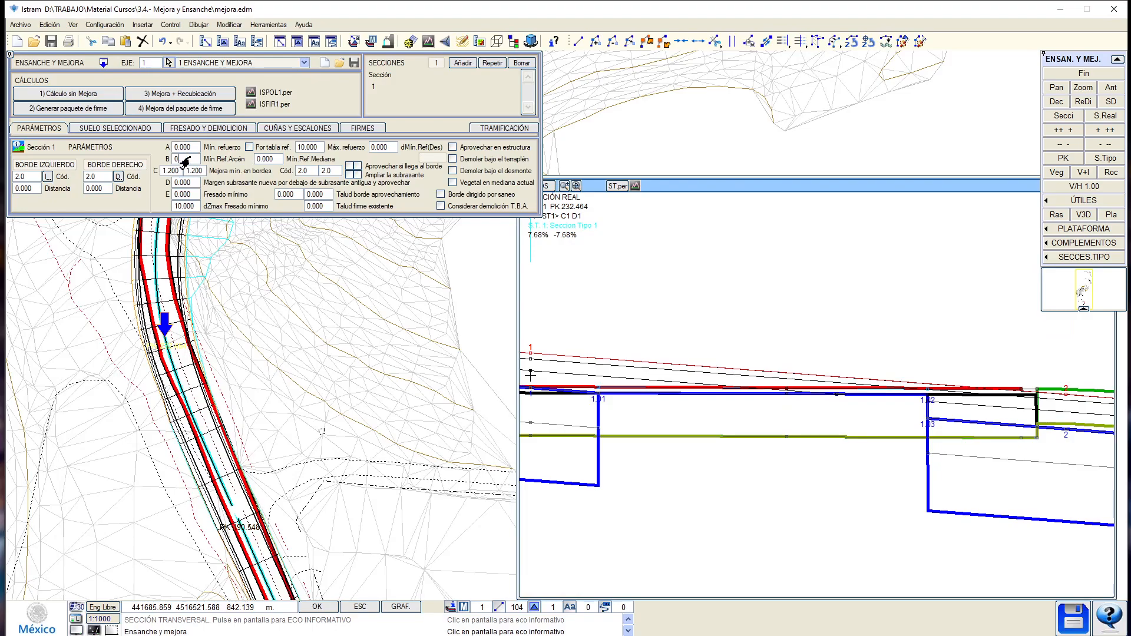
key(Return)
scroll(968, 405, up, 1)
click(286, 369)
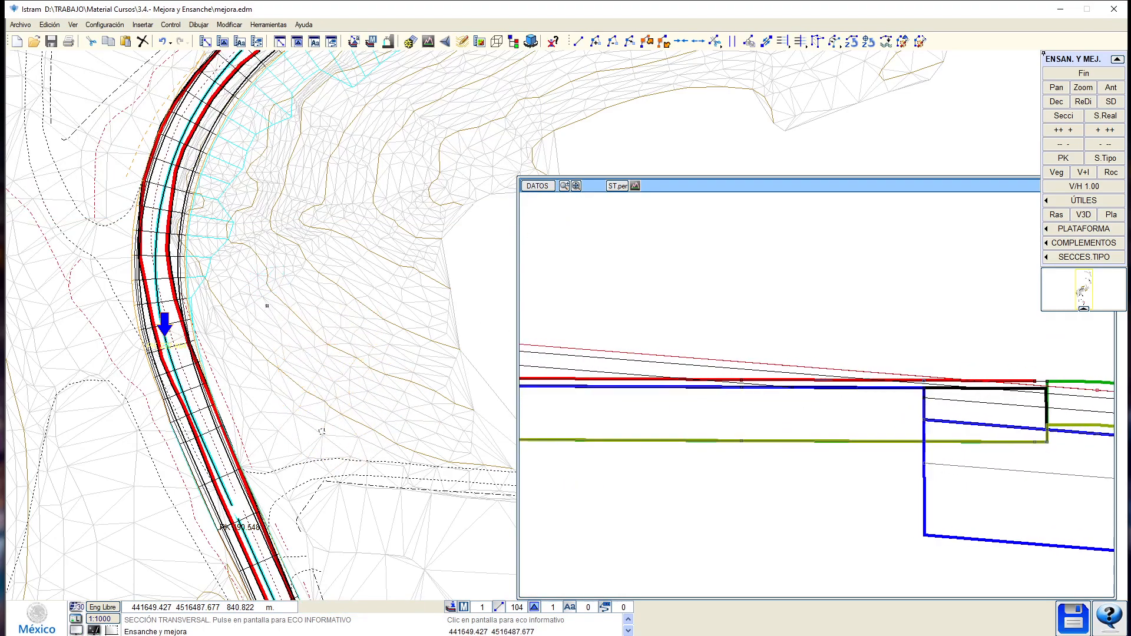
drag(266, 306, 268, 287)
middle_drag(943, 344, 1043, 373)
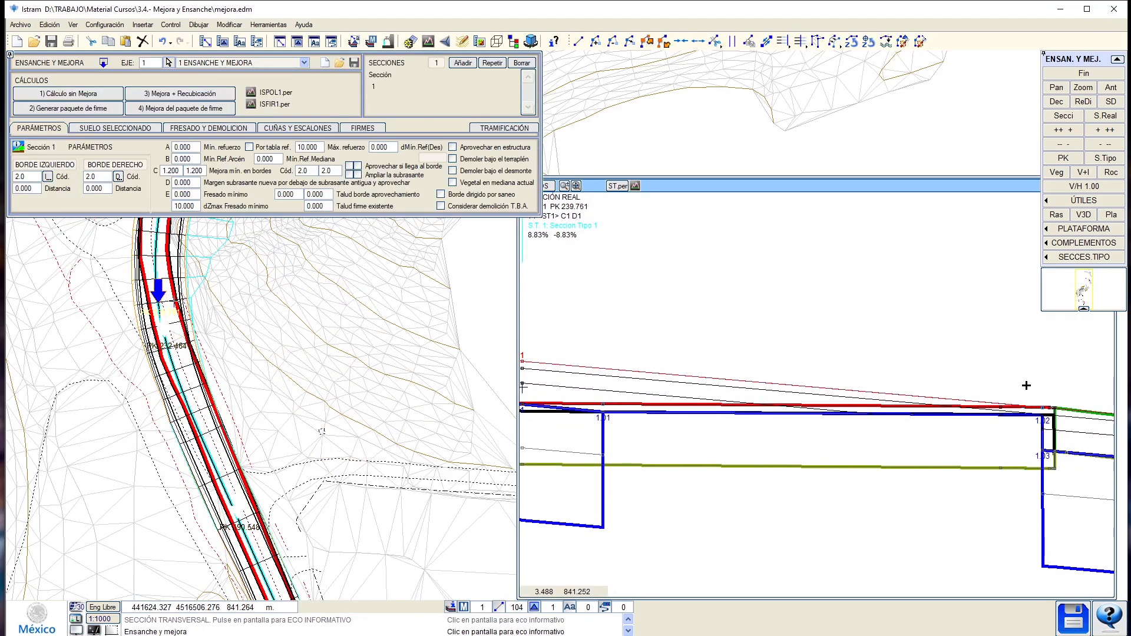
Set the minimum reinforcements A and B to 0.200 and review the cross sections between about PK 257 and PK 338.
scroll(1021, 406, down, 1)
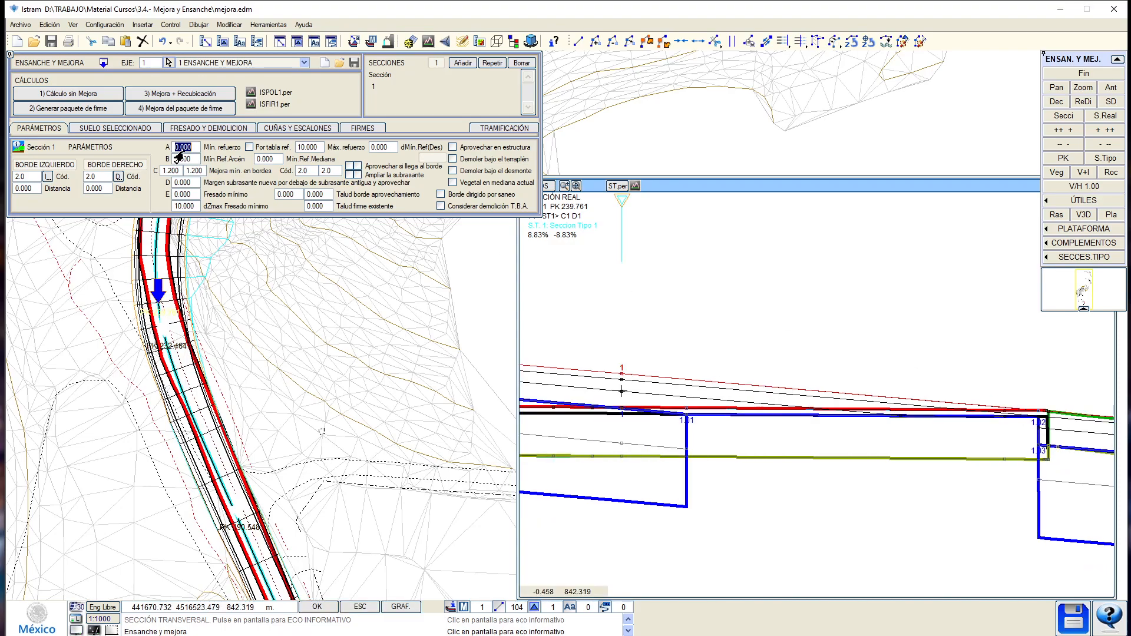
text(0.2)
key(Tab)
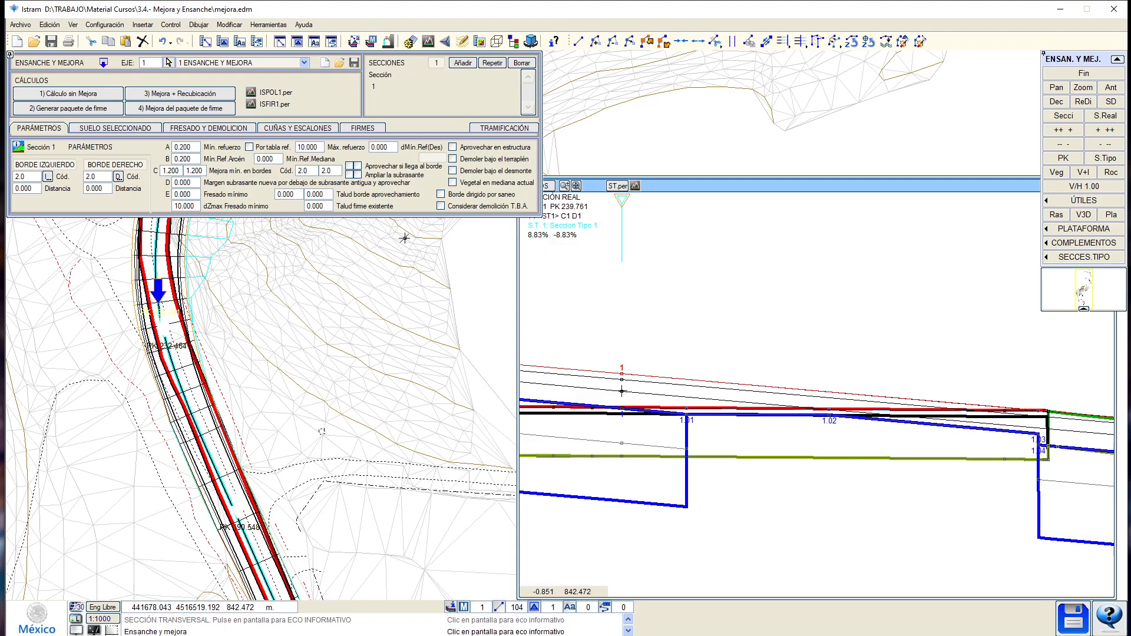
click(308, 370)
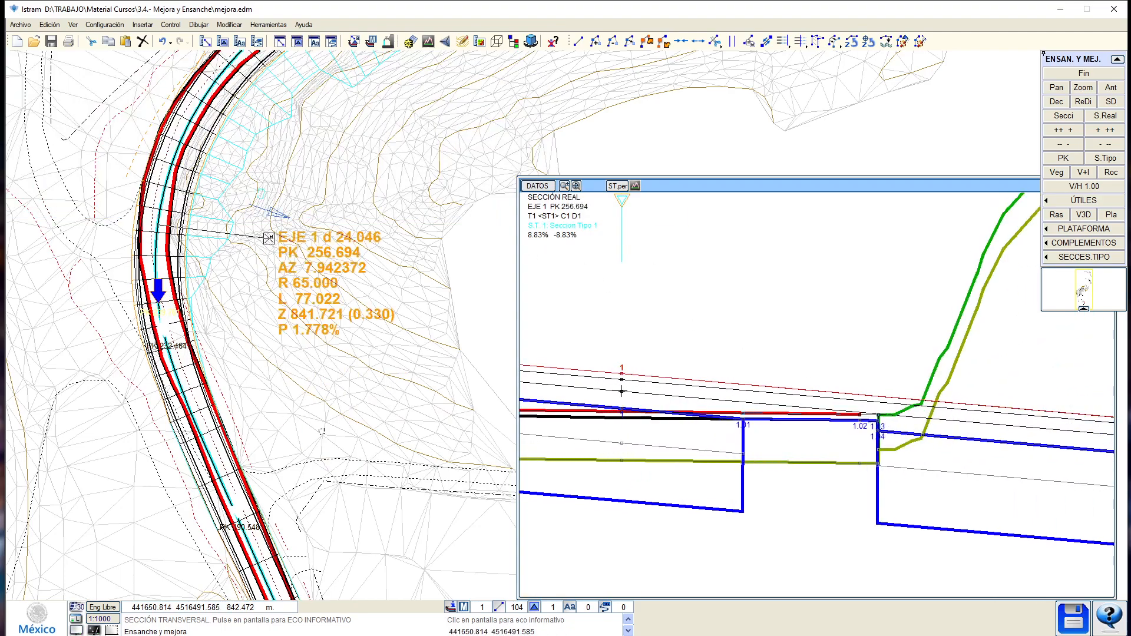
middle_drag(294, 141, 278, 374)
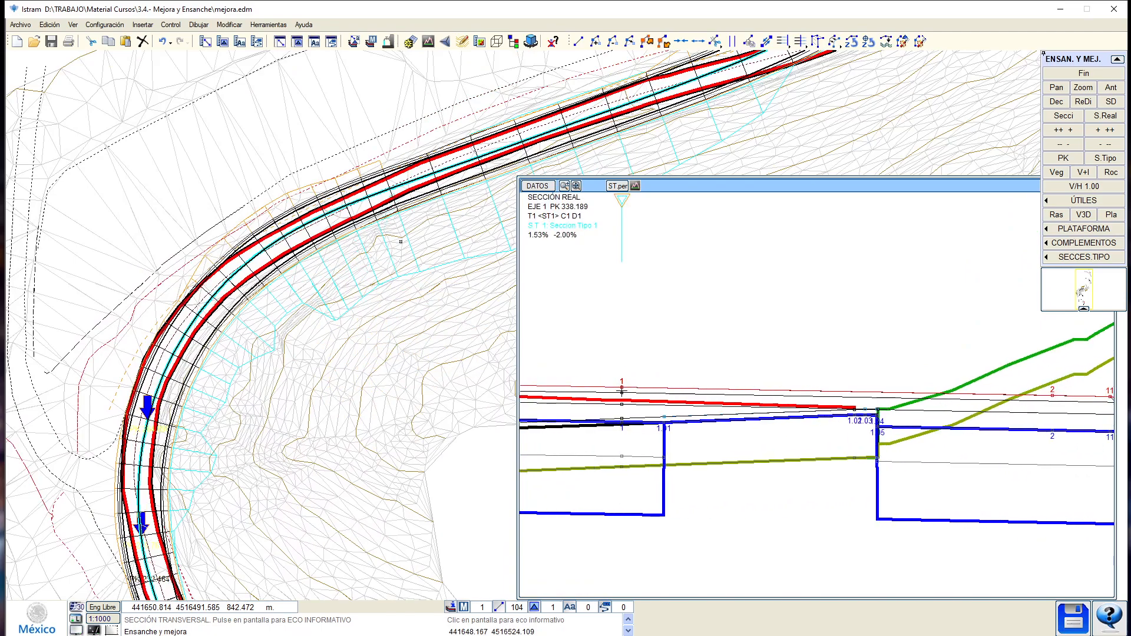
right_click(385, 207)
Leave the widening and improvement settings and open axis 1's grade line profile around its first 450 m.
click(1084, 73)
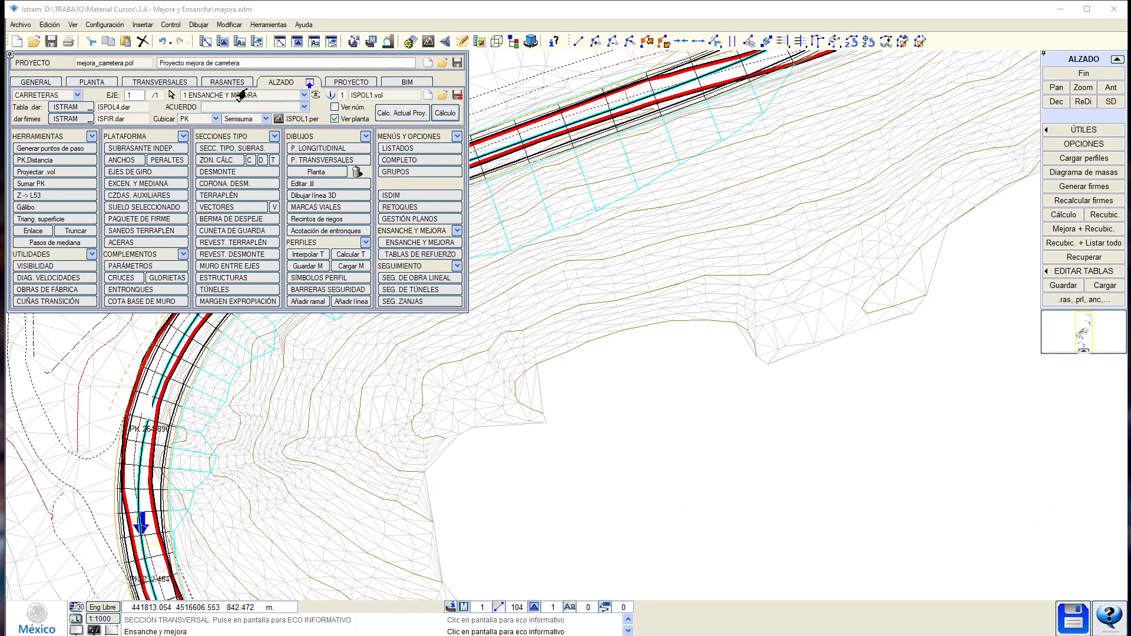
scroll(420, 342, down, 4)
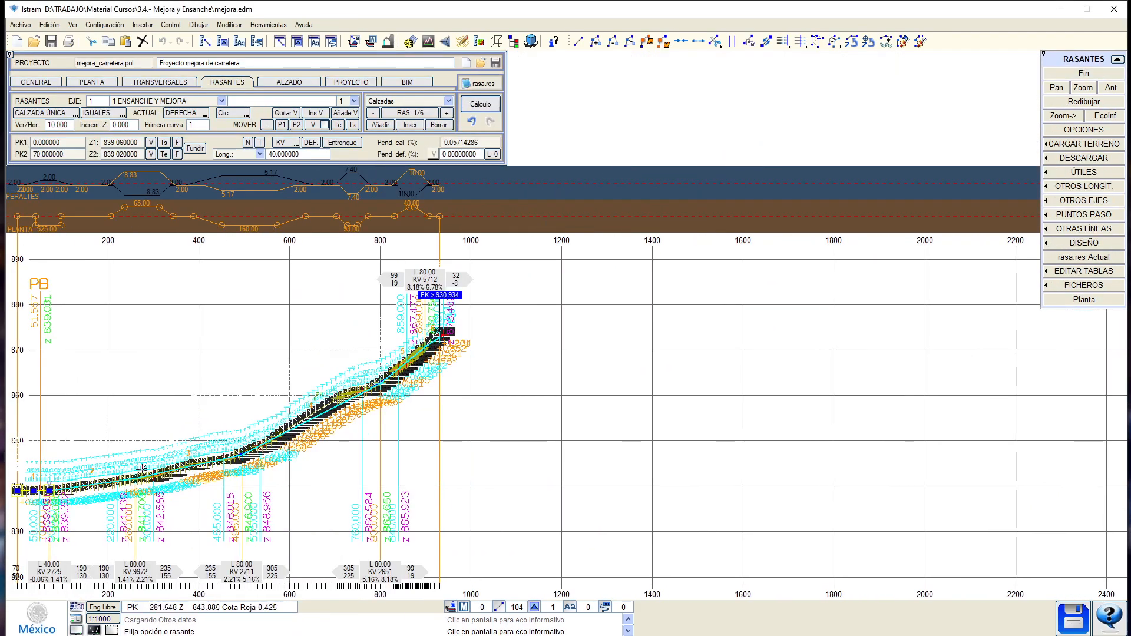
middle_drag(138, 466, 461, 338)
scroll(388, 358, up, 2)
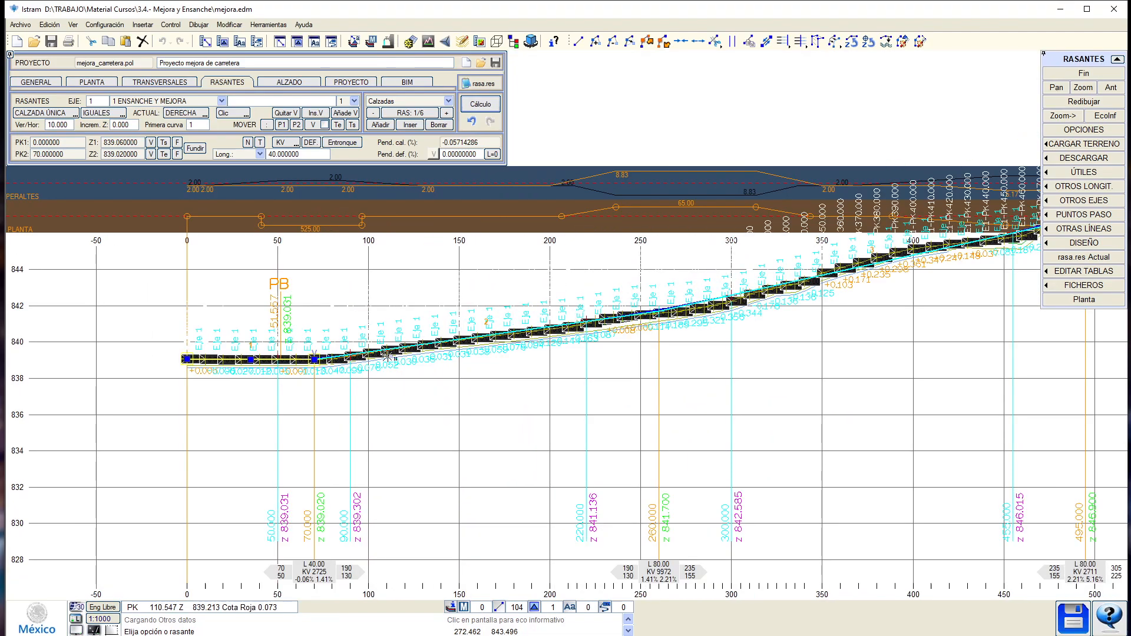
Show the plan window and save the right carriageway's grade line to the file 0.ras.
click(1044, 301)
click(1046, 289)
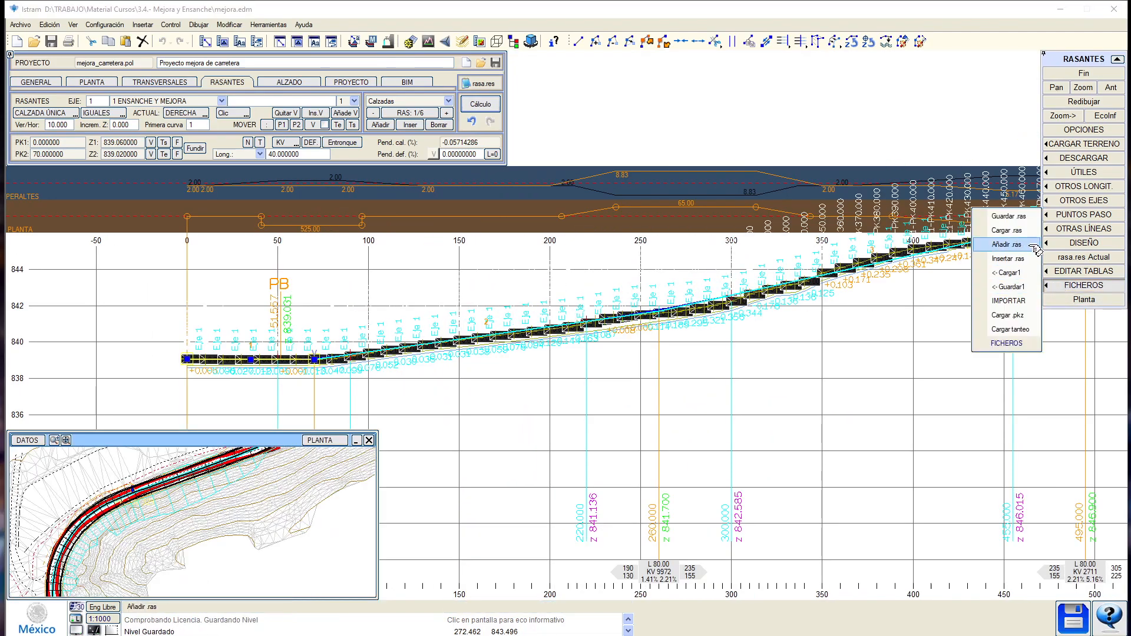
click(1024, 286)
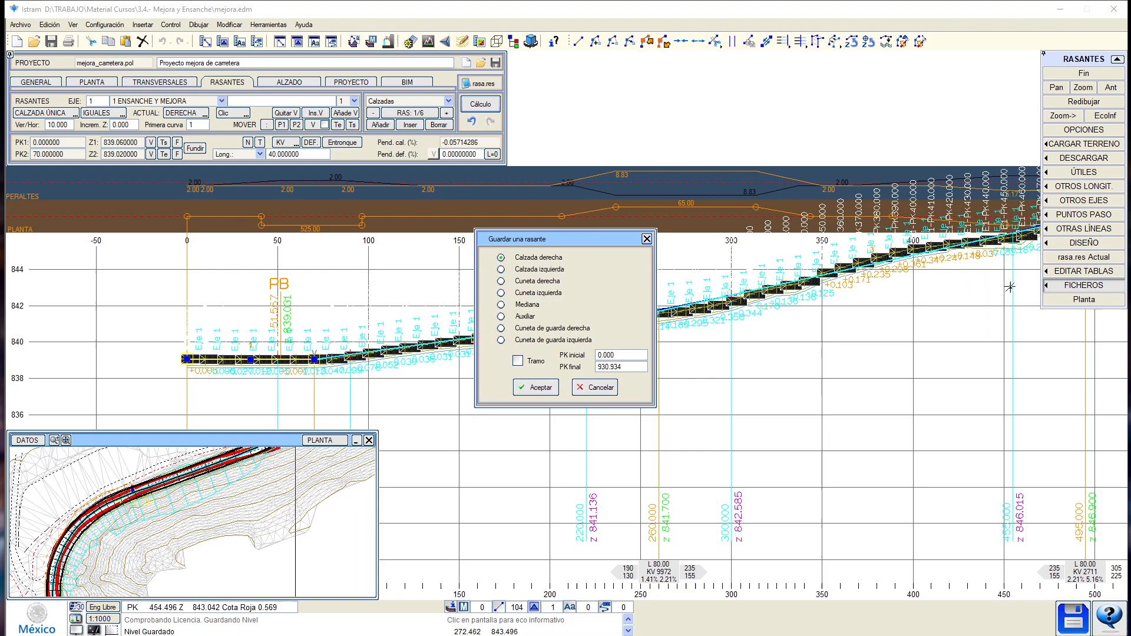
click(538, 388)
key(Return)
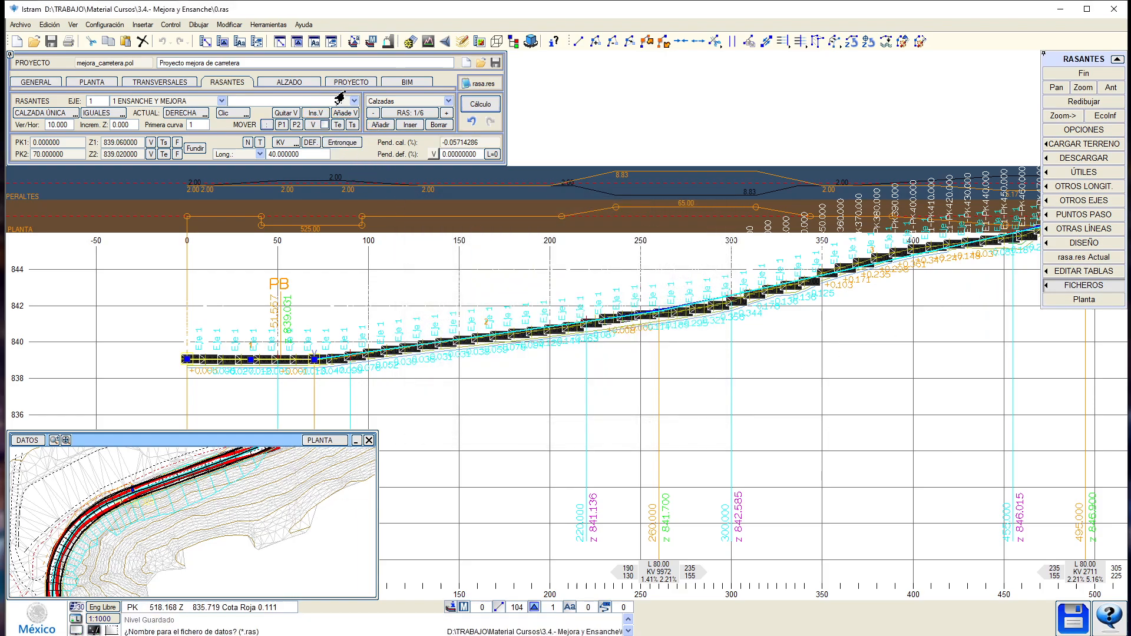
Switch axis 1 to grade line 3 and load the single grade line file 0.ras into it.
click(347, 137)
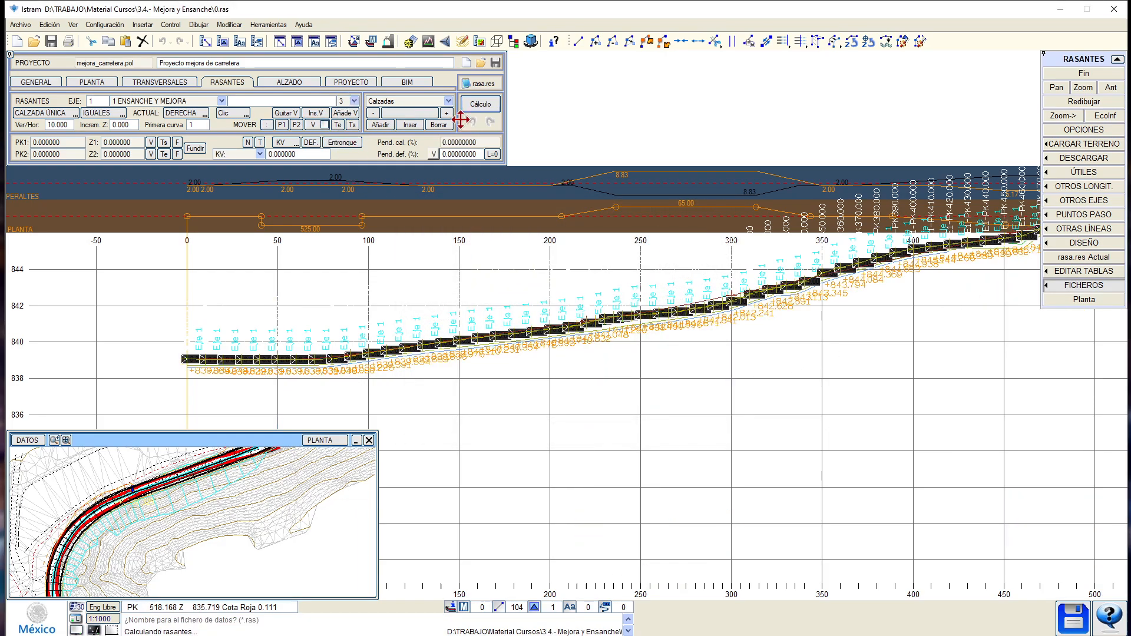
click(1047, 286)
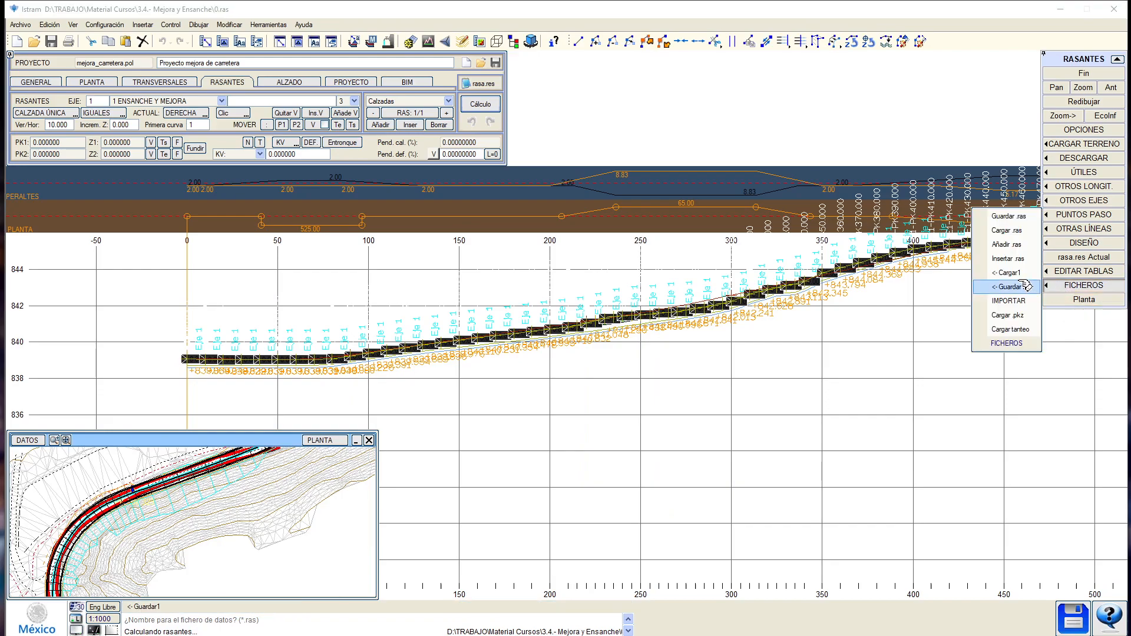
click(1009, 273)
click(532, 429)
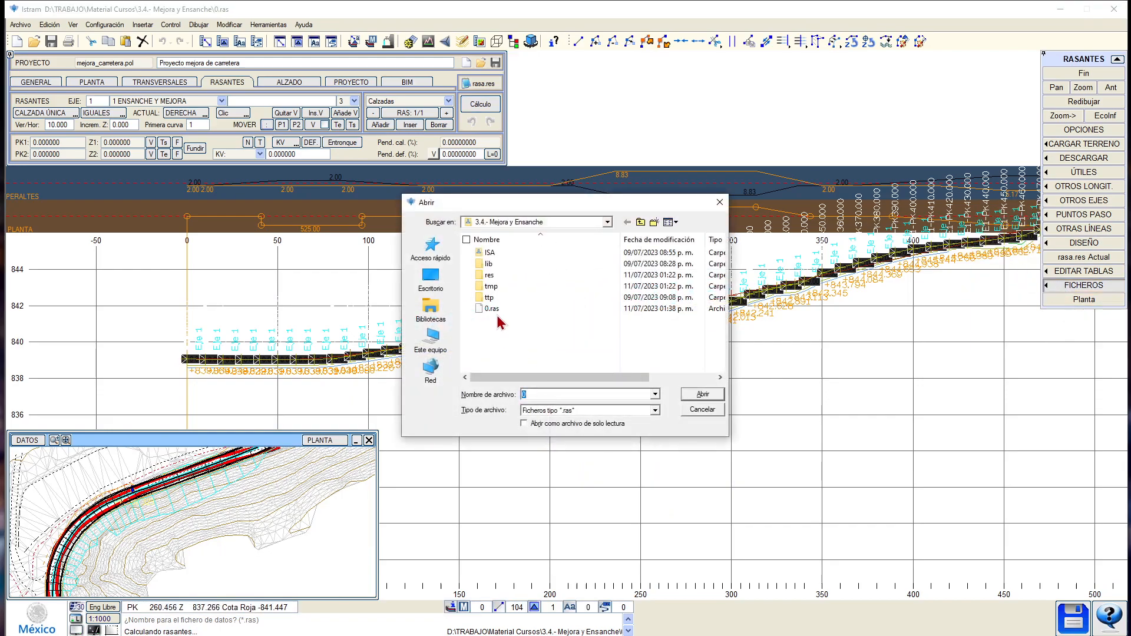
double_click(500, 318)
Turn on the informative echo in the profile and inspect the cross section at about PK 311.
click(613, 308)
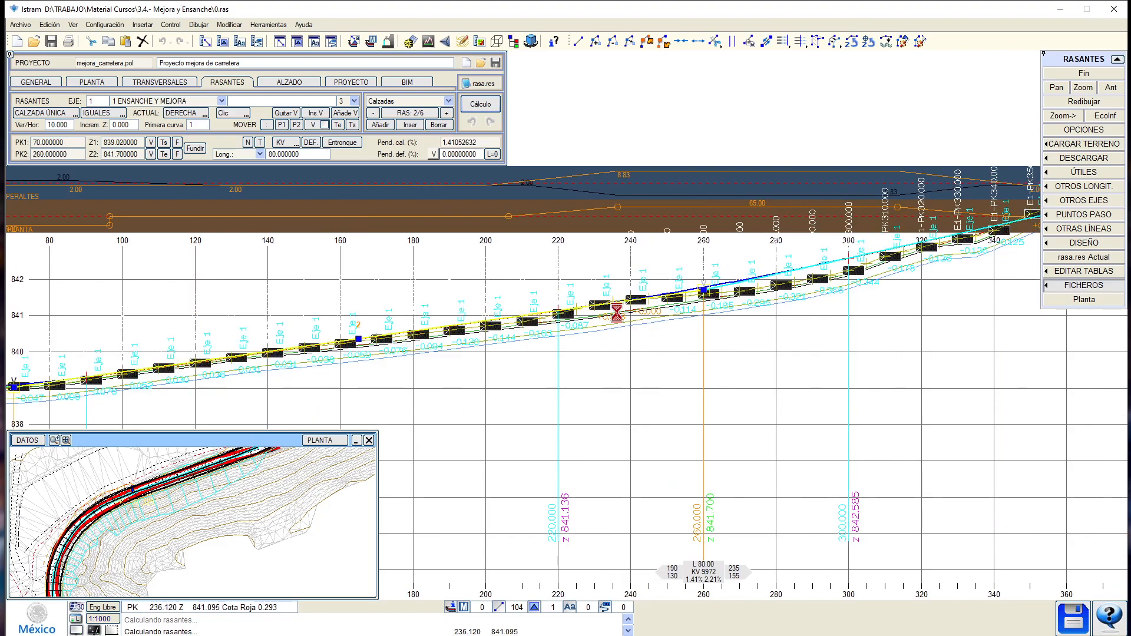
click(1106, 114)
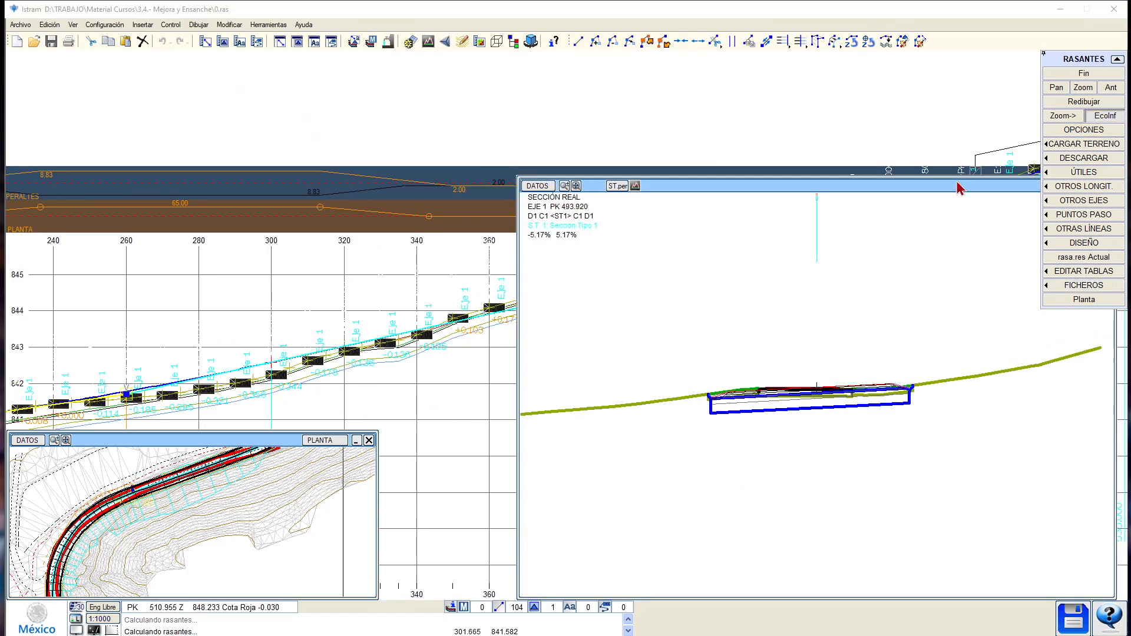
scroll(254, 332, down, 3)
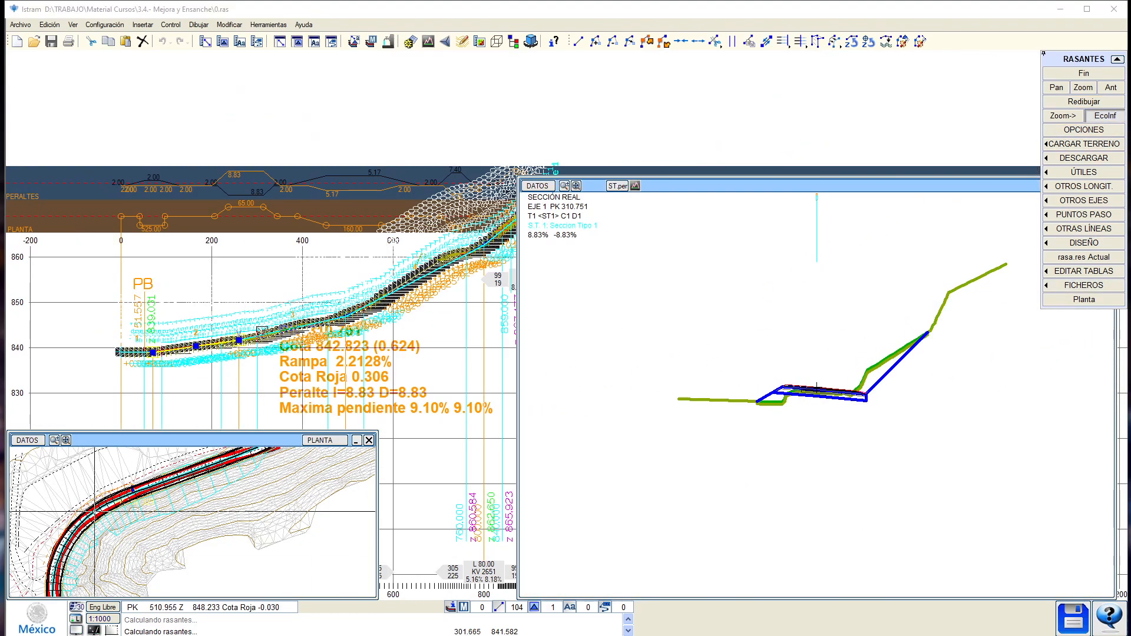
click(291, 338)
scroll(300, 333, up, 1)
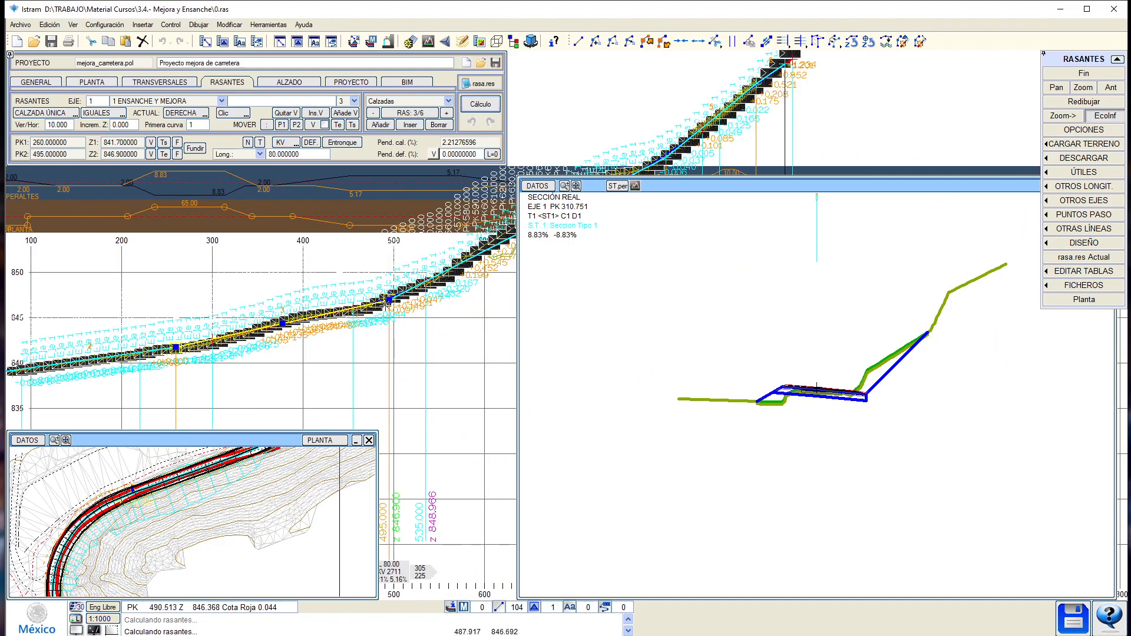
Lower the grade line vertex near PK 495 to about elevation 845.784 and inspect the cross section at about PK 482.
drag(389, 300, 390, 310)
scroll(380, 310, up, 2)
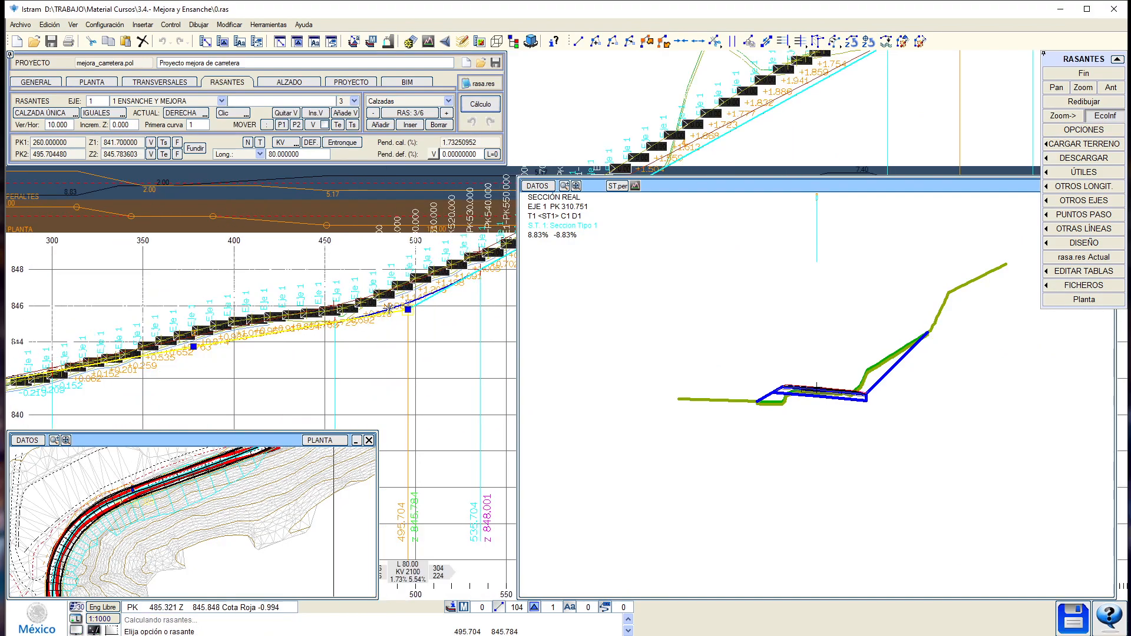
scroll(787, 406, up, 2)
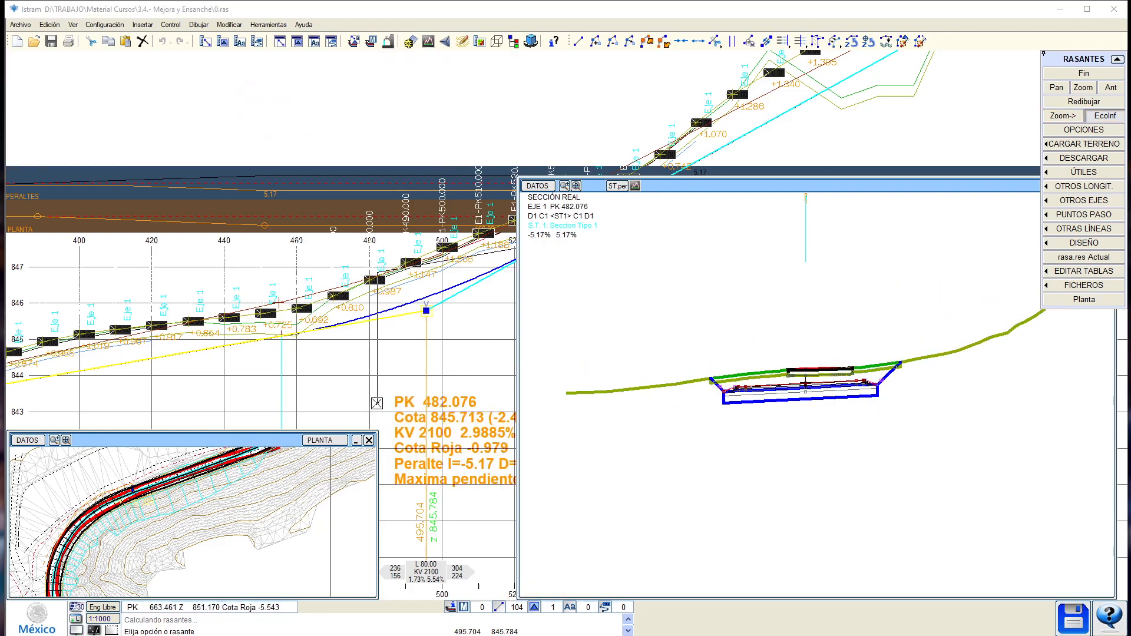
Switch to the elevation stage and review the cross sections between about PK 242 and PK 332 from the plan.
click(289, 82)
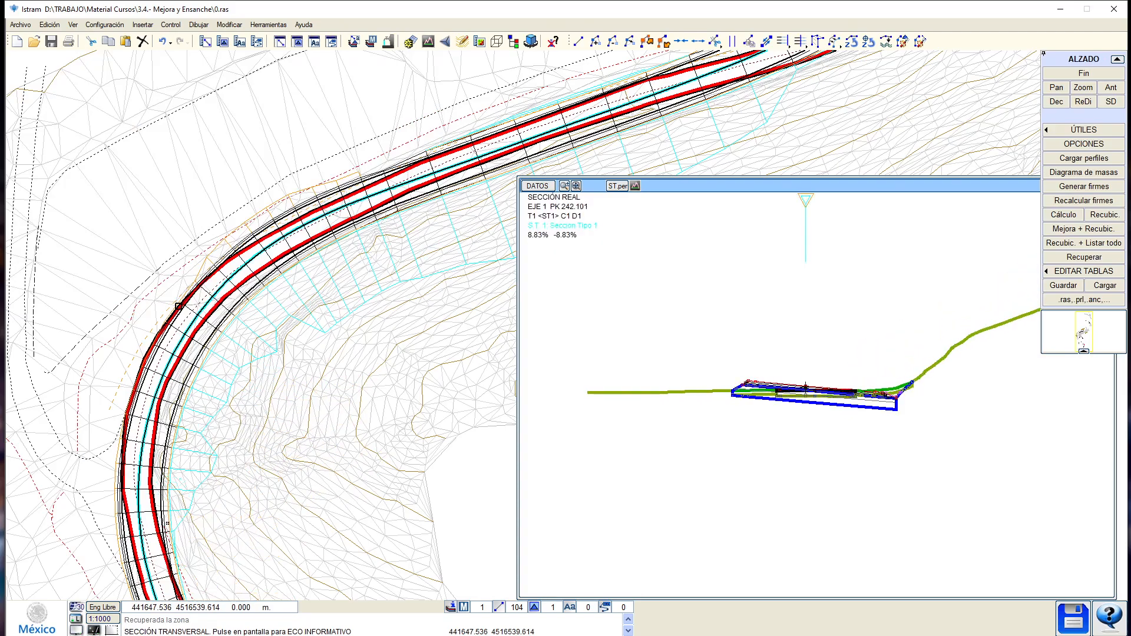
middle_drag(168, 531, 243, 536)
middle_drag(419, 279, 344, 346)
click(344, 343)
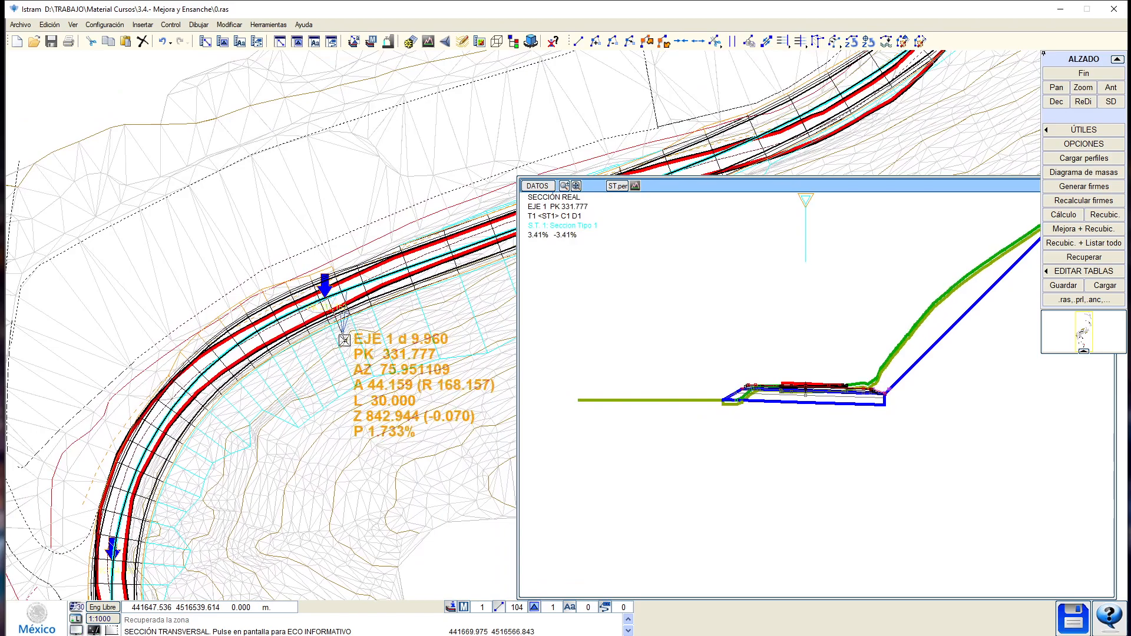
scroll(949, 397, up, 4)
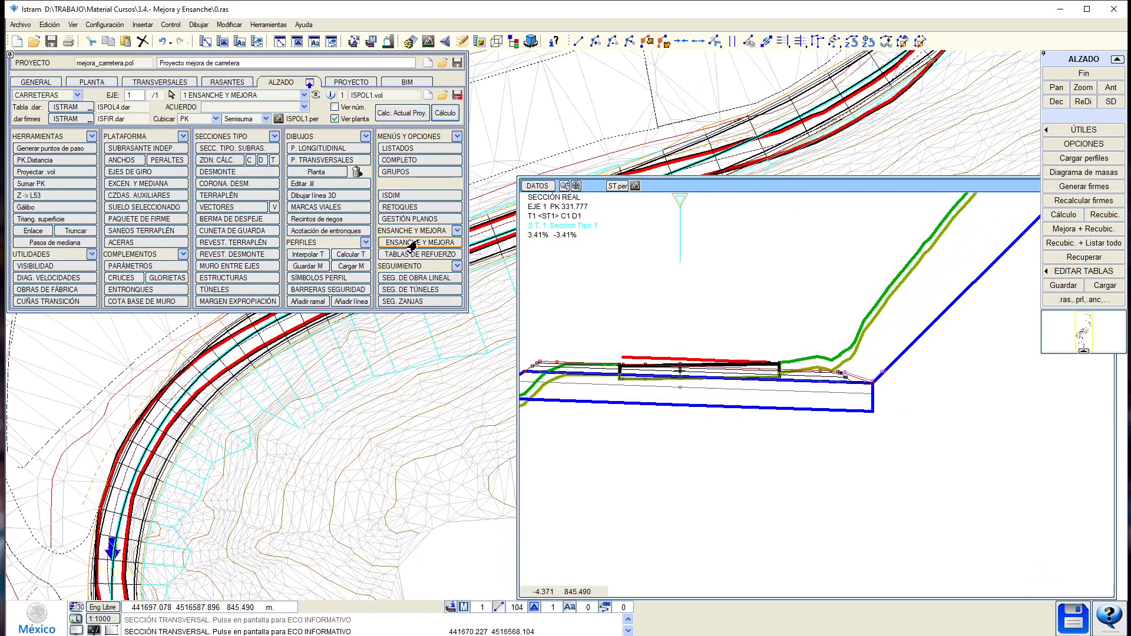
Open axis 1's widening and improvement settings and inspect the cross section at about PK 312.
click(411, 244)
click(395, 335)
click(262, 366)
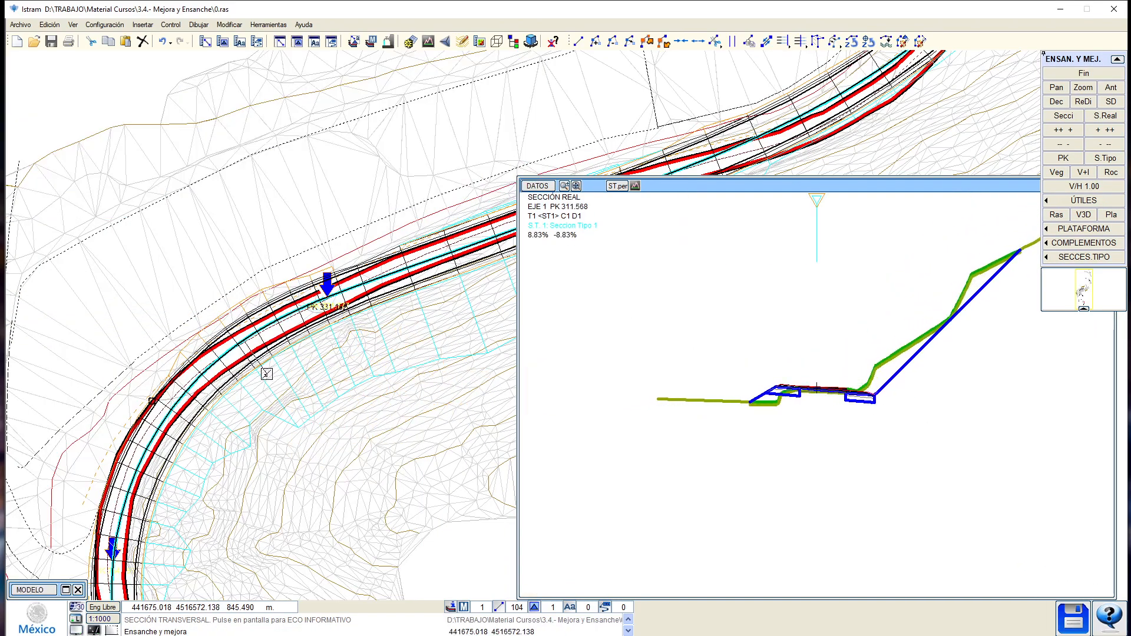
Inspect axis 1's cross sections between about PK 312 and PK 338 from the plan.
scroll(810, 371, up, 6)
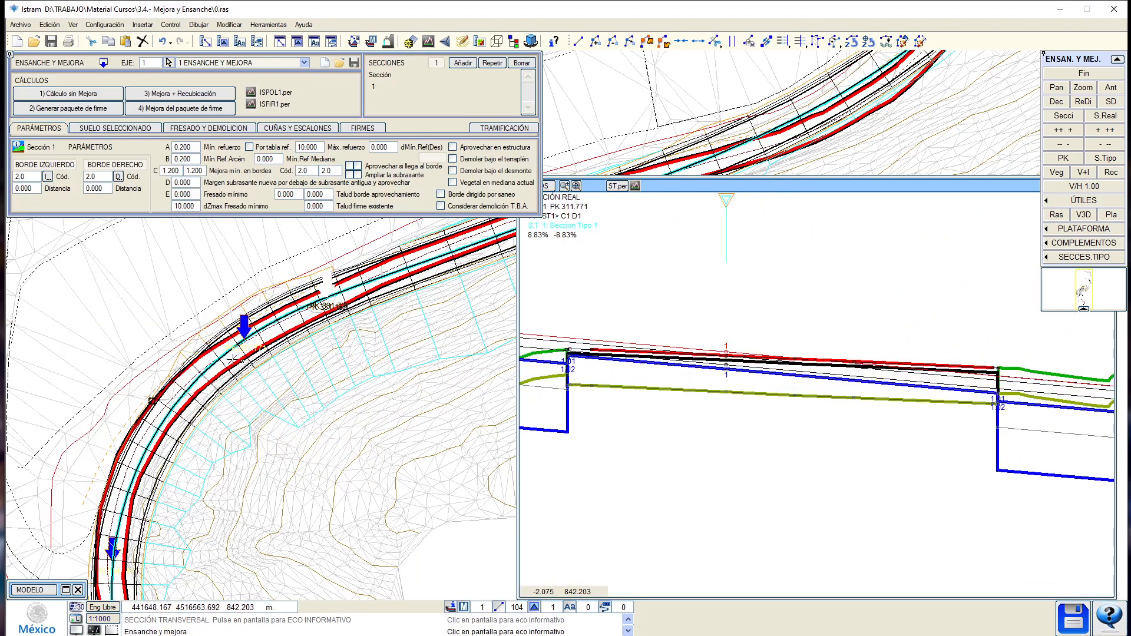
click(274, 338)
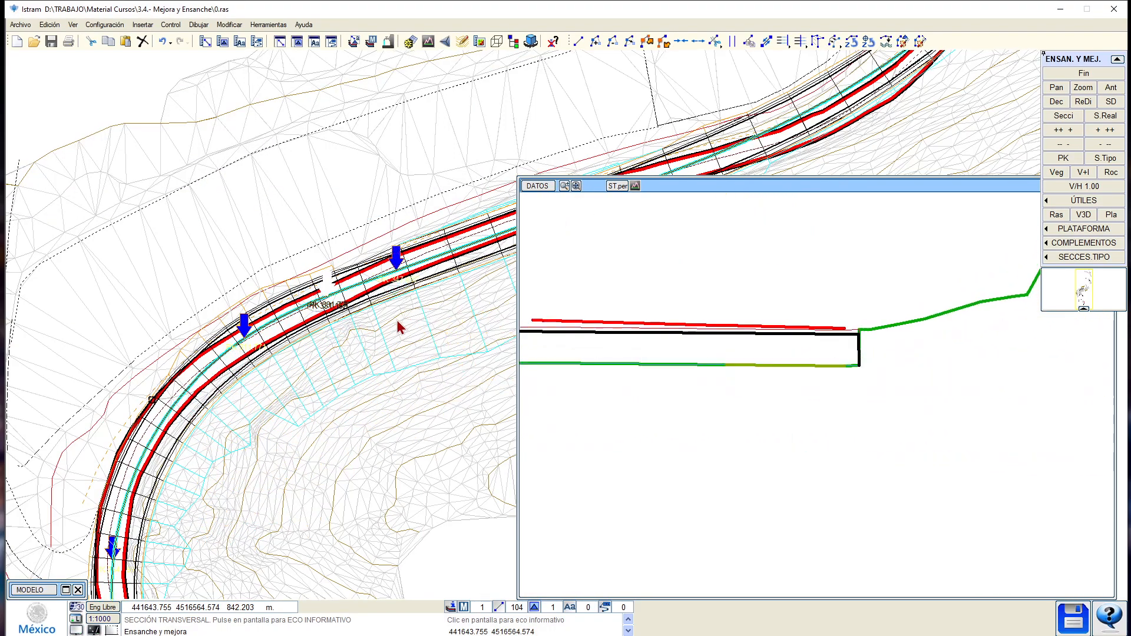
middle_drag(397, 320, 323, 353)
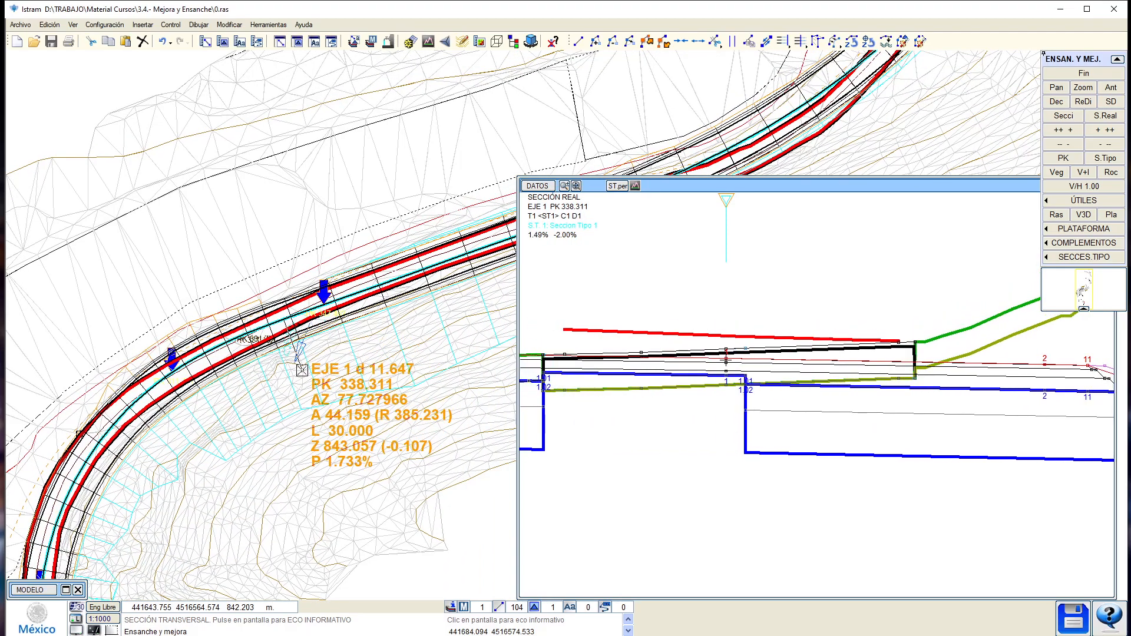
click(314, 296)
scroll(670, 314, down, 1)
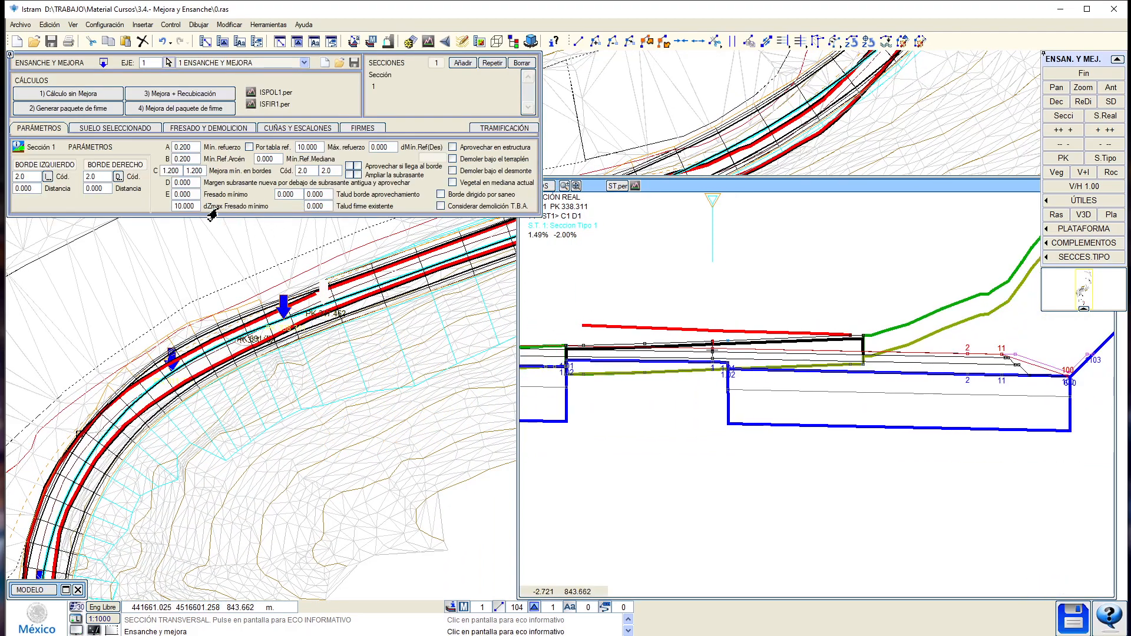
Set the new subgrade margin D to 100 and inspect the cross sections between about PK 338 and PK 392.
key(Return)
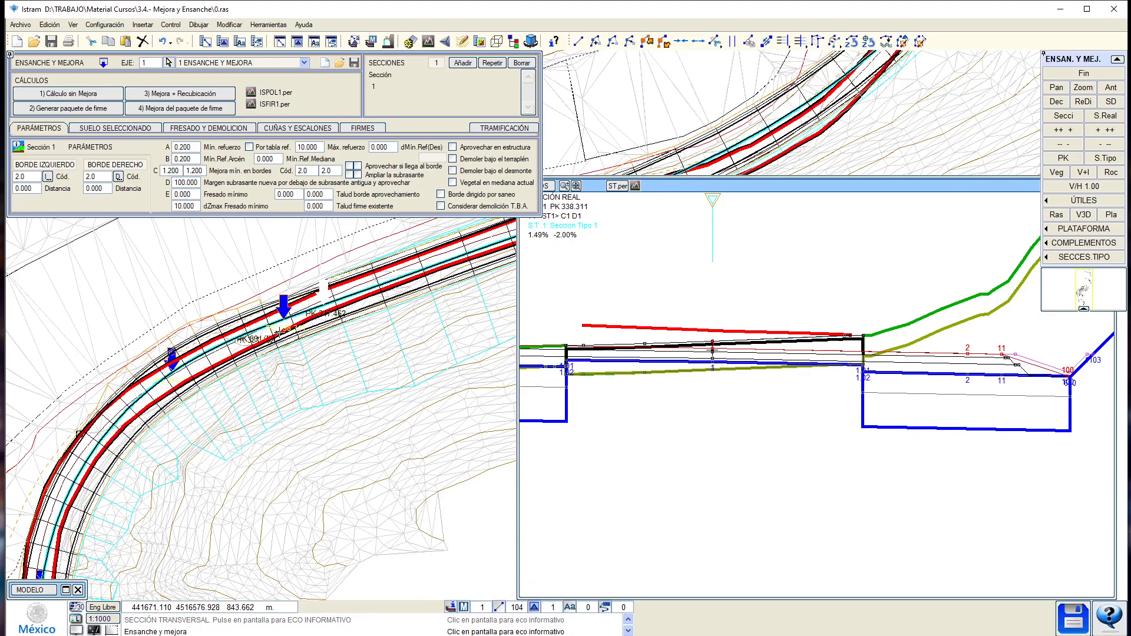
click(256, 385)
click(391, 321)
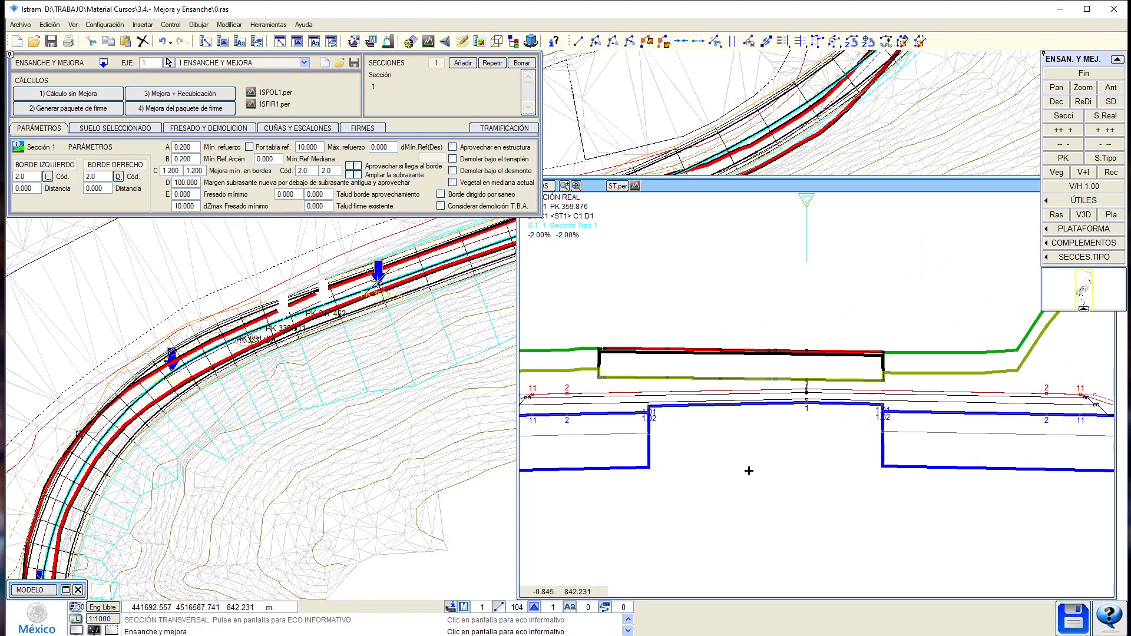
middle_drag(407, 399, 210, 470)
drag(208, 440, 341, 356)
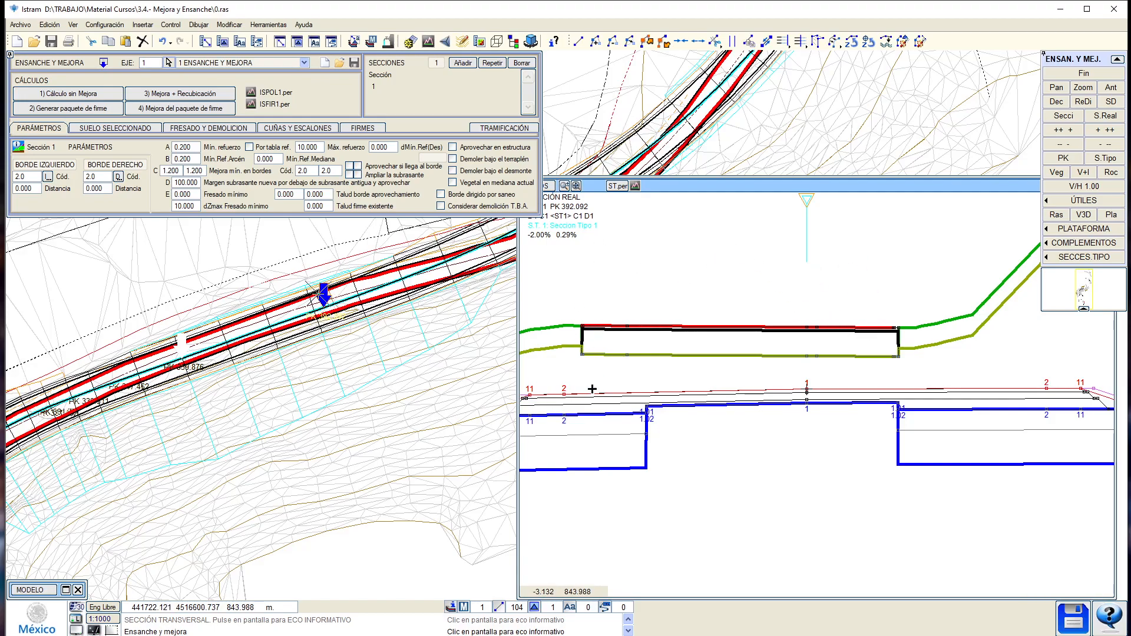
scroll(725, 491, down, 1)
middle_drag(742, 477, 795, 467)
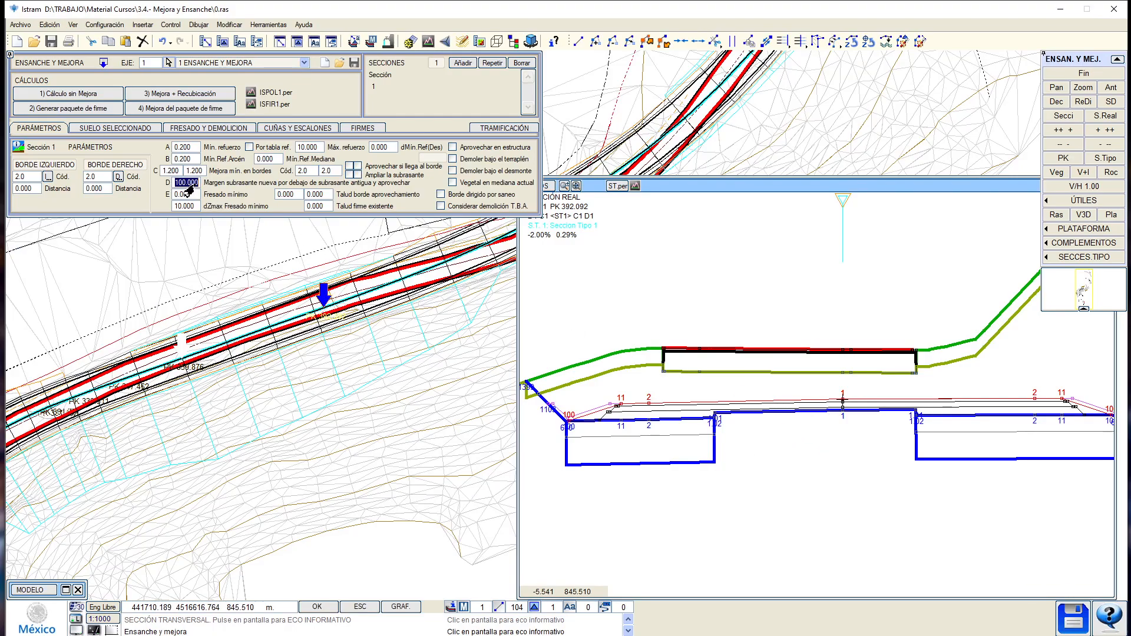
Set the subgrade margin D to 0.500 and inspect the cross section at about PK 342.
key(Return)
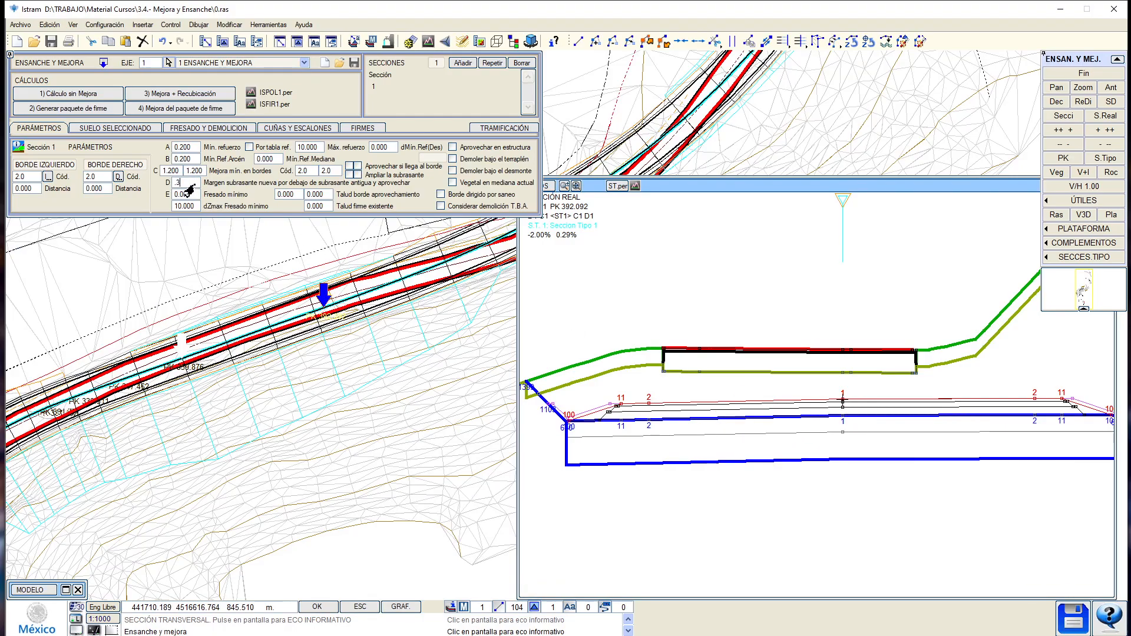
key(Return)
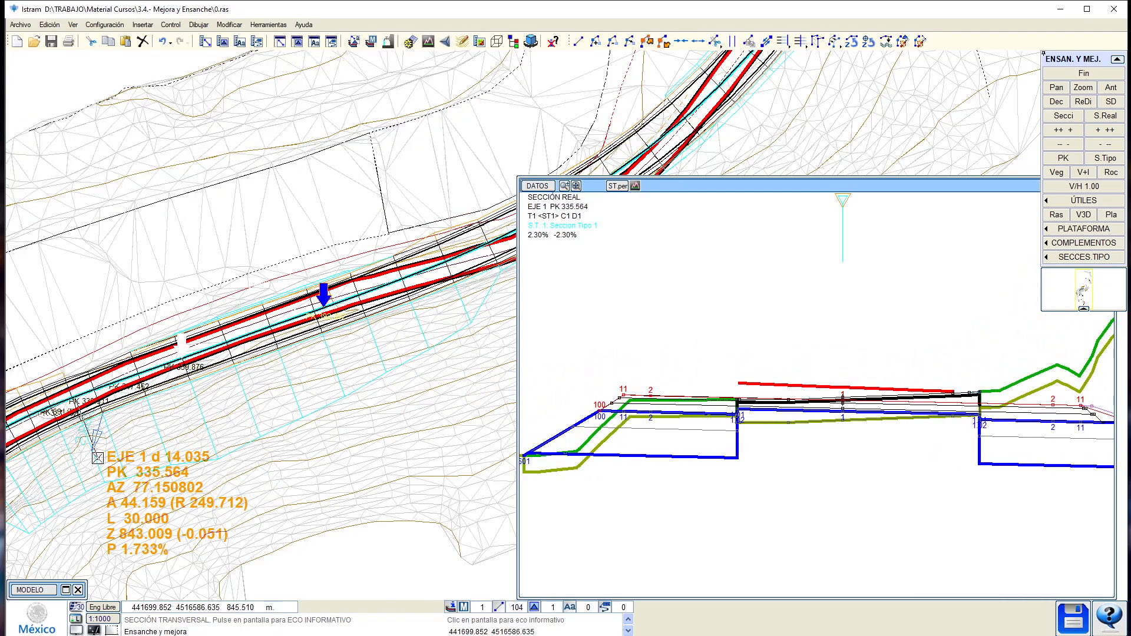
click(125, 441)
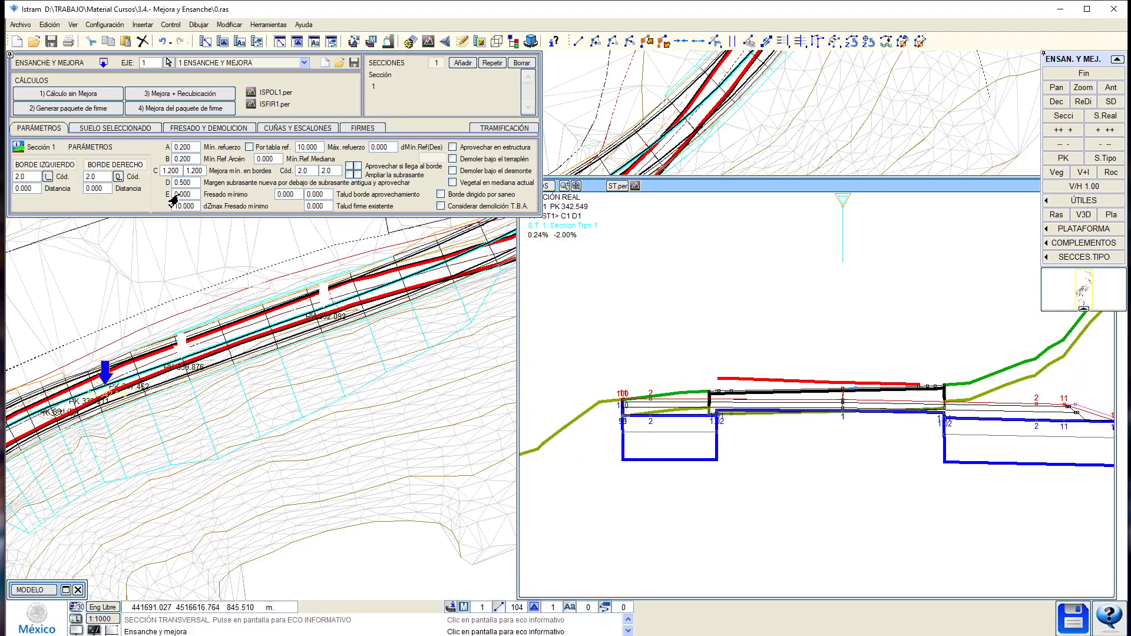
Set the subgrade margin D to 0 and compare the cross sections between about PK 330 and PK 360.
text(0)
key(Return)
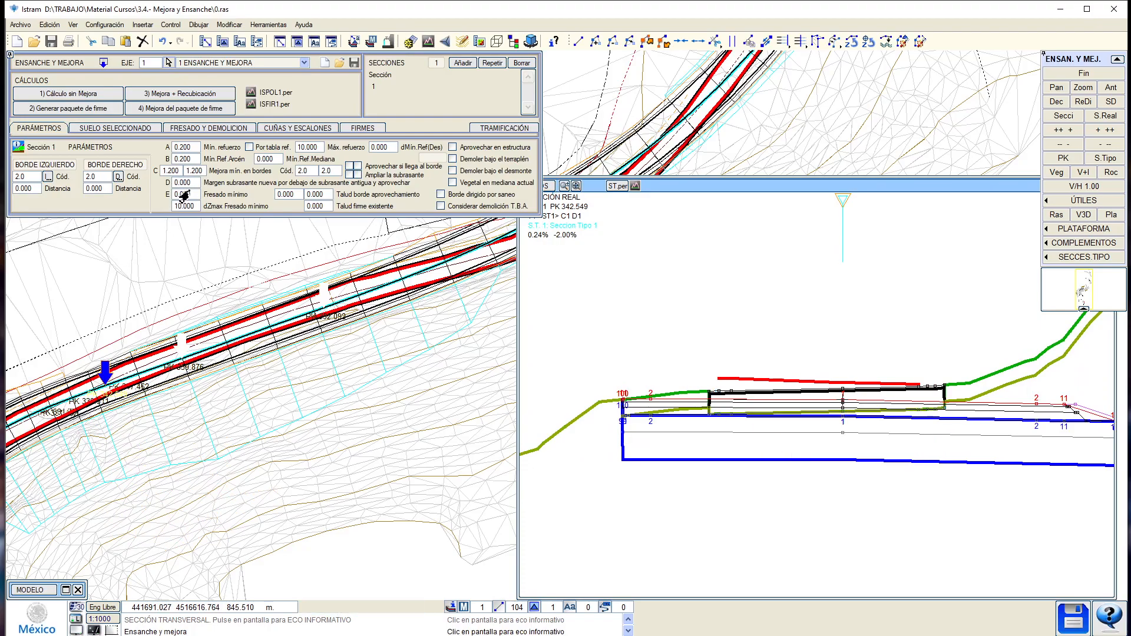
click(138, 407)
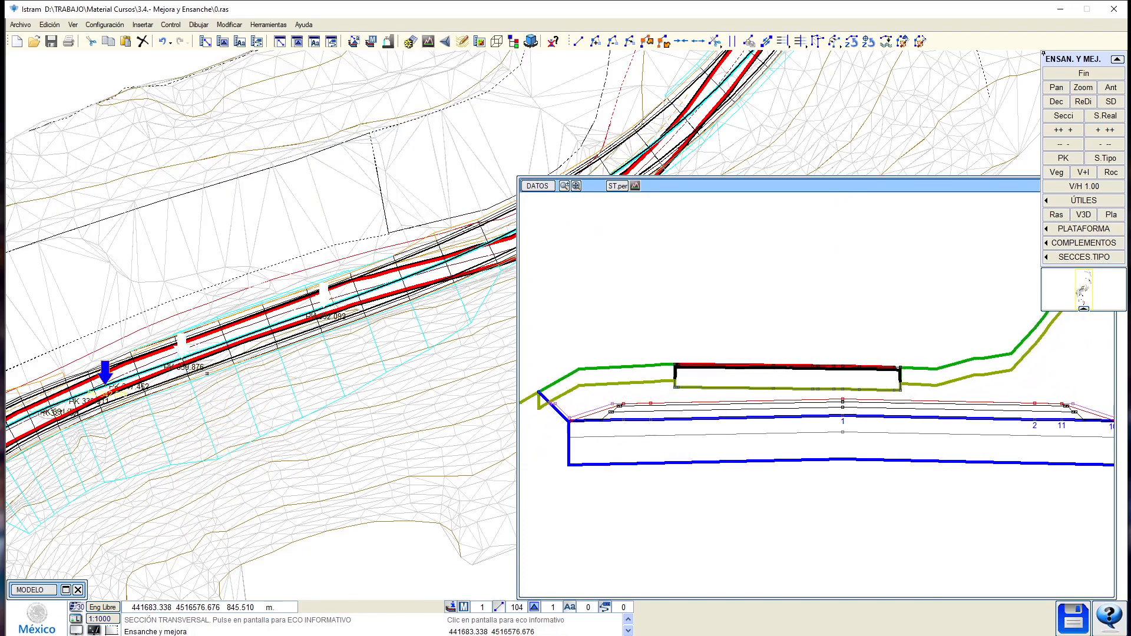
click(201, 370)
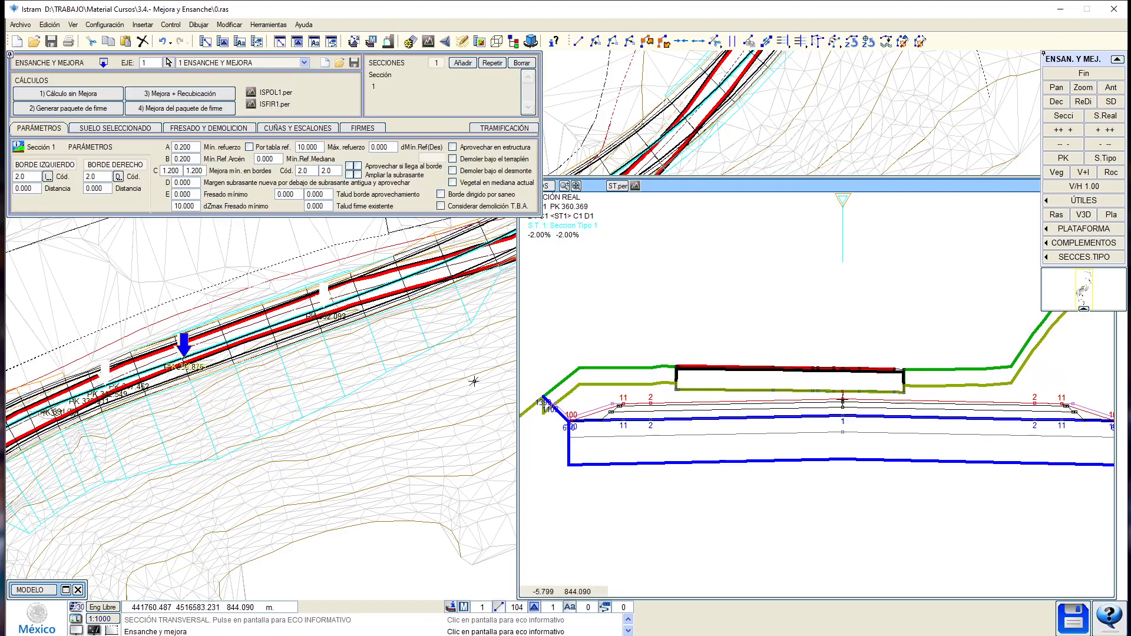
click(190, 391)
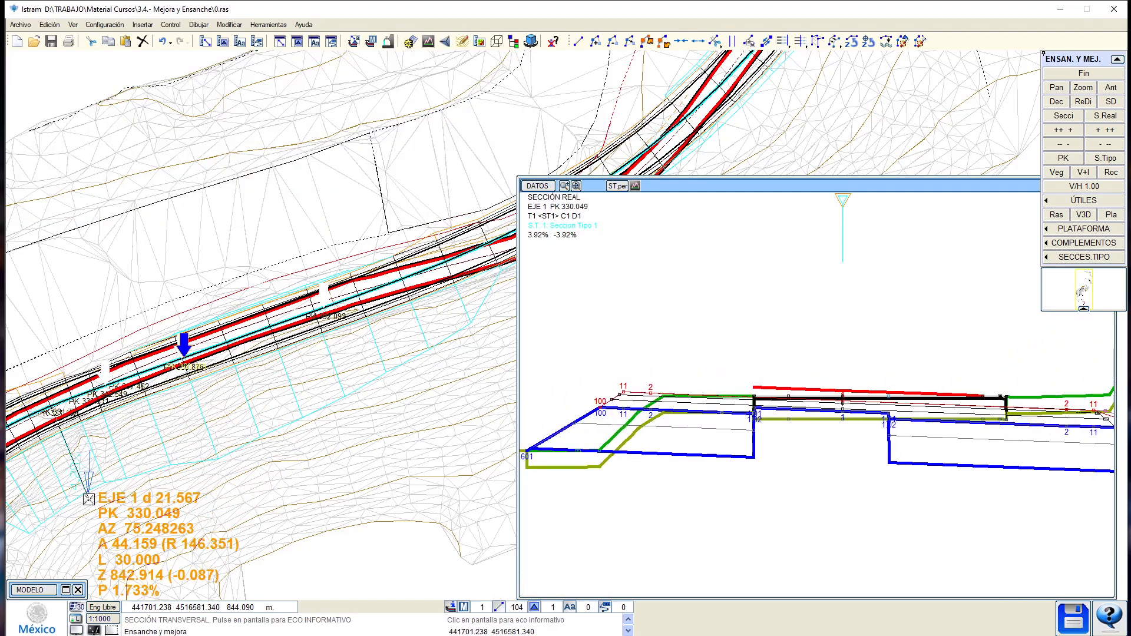
click(88, 499)
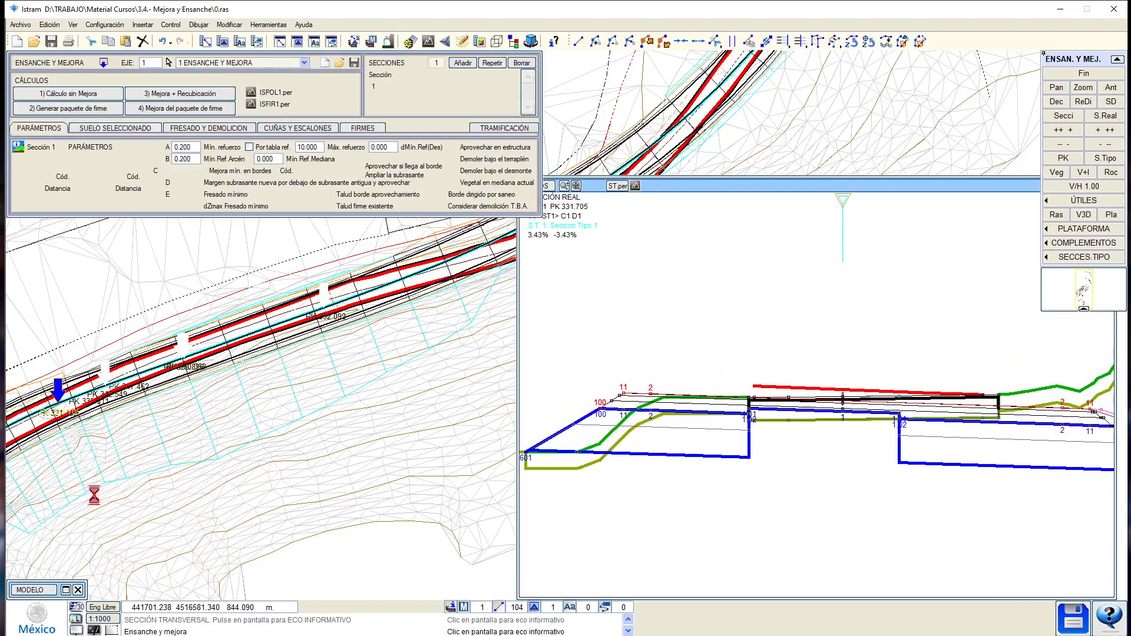
click(322, 433)
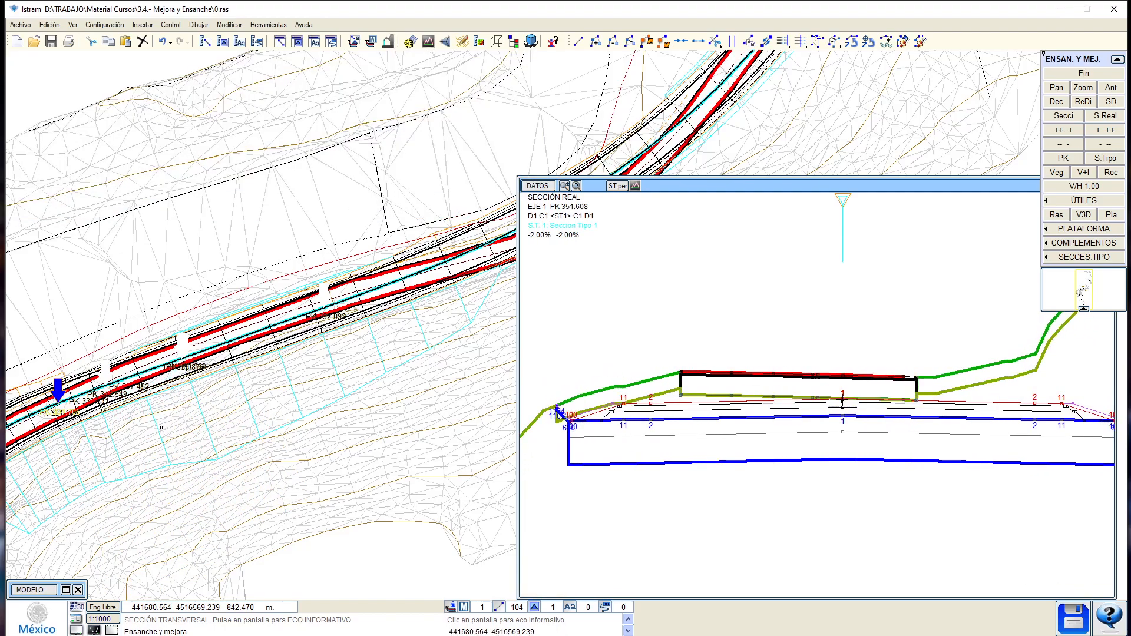
click(172, 430)
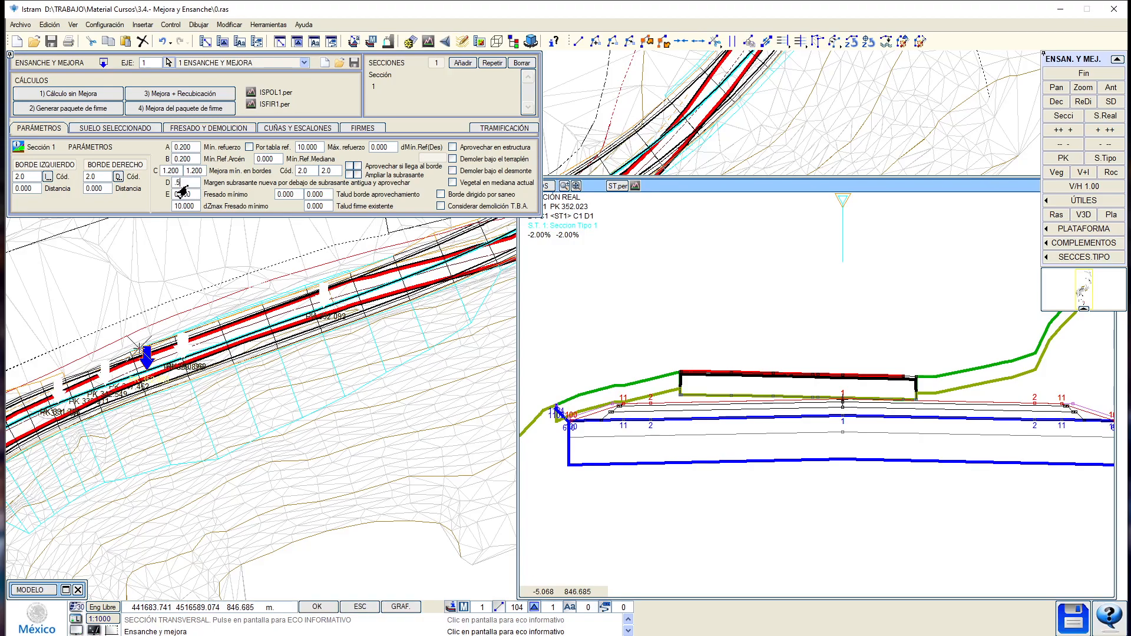
Set the subgrade margin D to 0.300 and inspect the cross section at about PK 405.
text(.5)
key(Return)
click(144, 354)
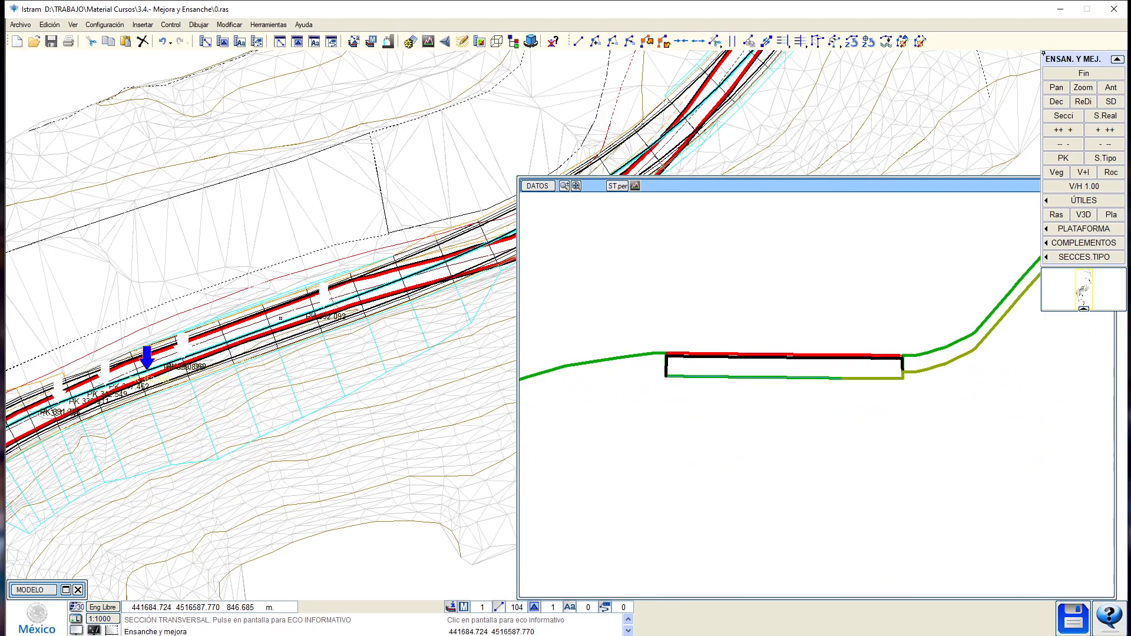
drag(337, 284, 376, 272)
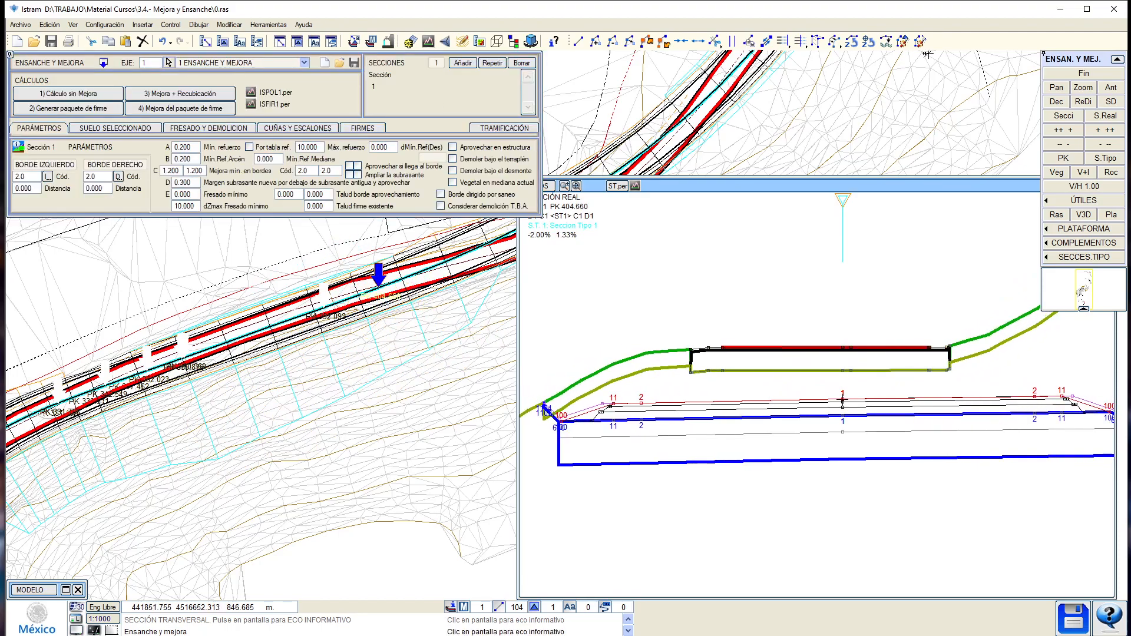
Revisit the grade line stage, return to the elevation stage and reopen axis 1's widening and improvement settings.
click(1048, 74)
click(217, 87)
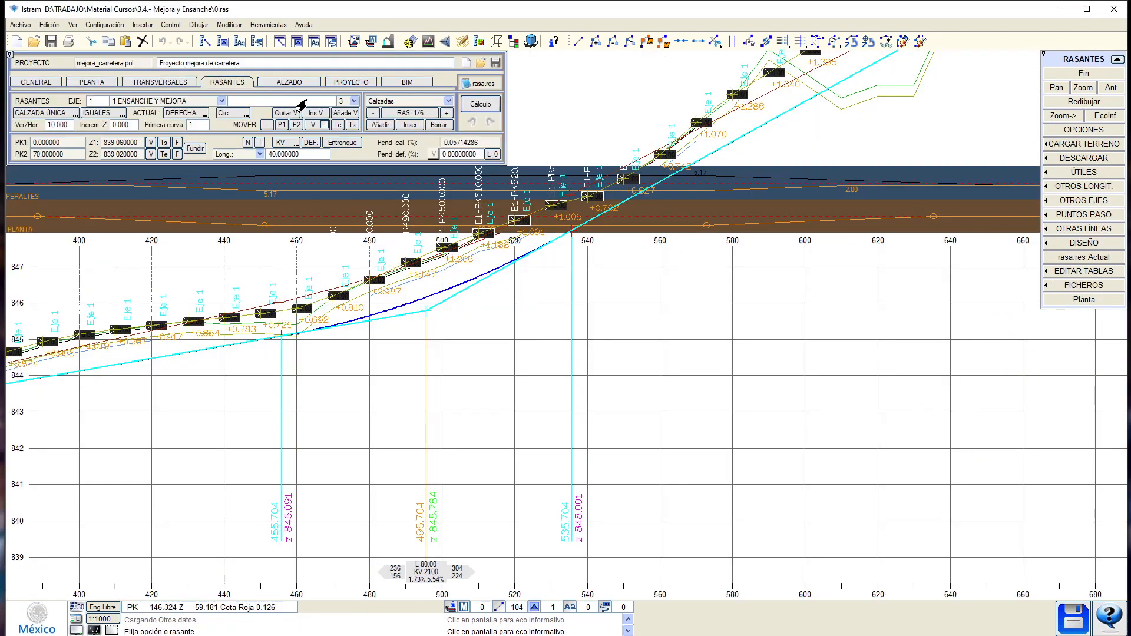
click(294, 82)
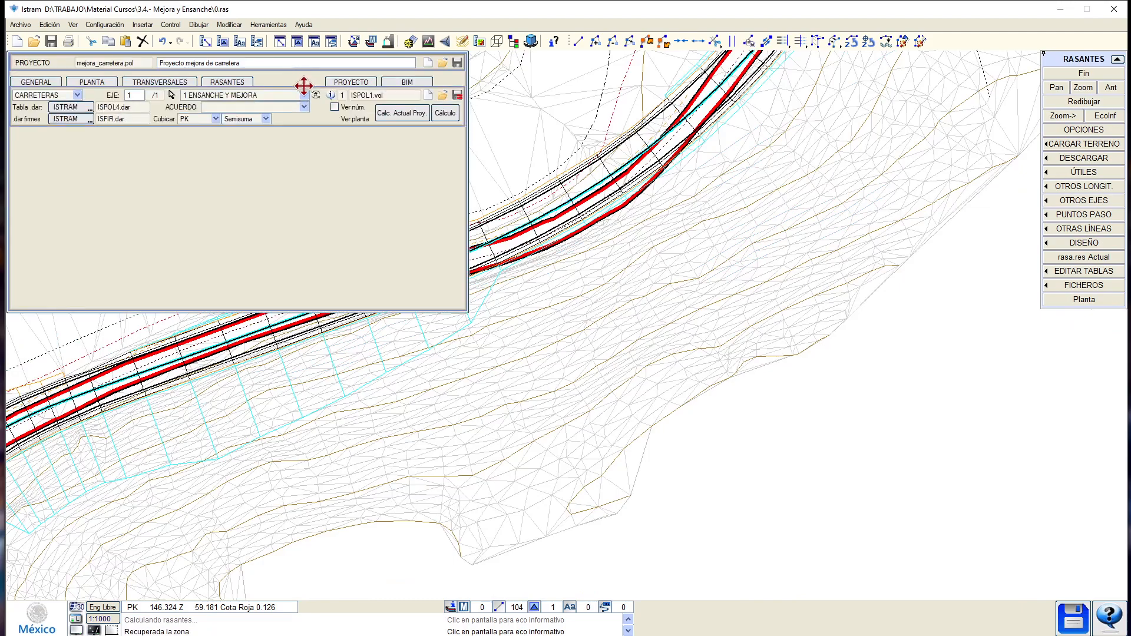
drag(235, 394, 388, 298)
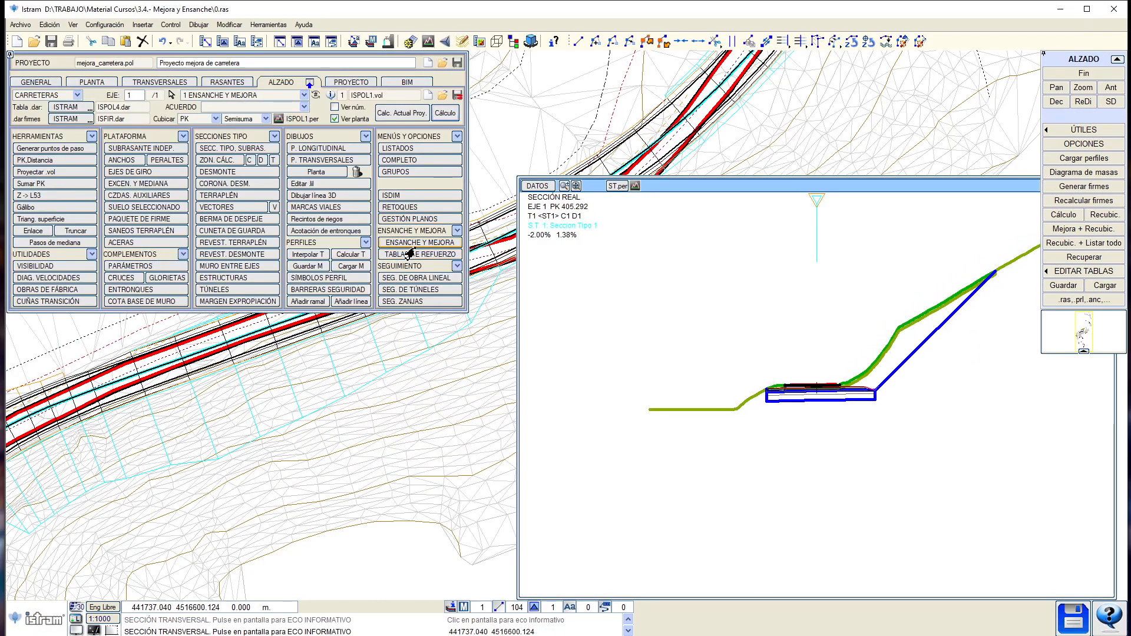
click(408, 291)
scroll(805, 401, up, 5)
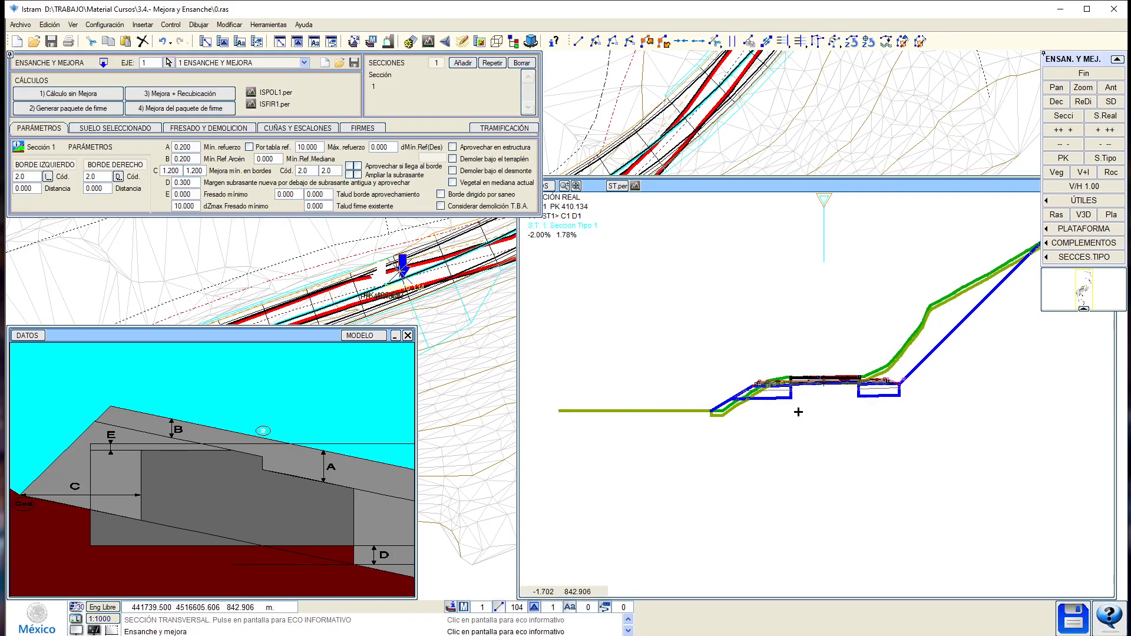
Review the cross sections along axis 1 from about PK 410 to PK 540.
middle_drag(429, 295, 193, 317)
drag(193, 316, 419, 230)
middle_drag(418, 232, 380, 310)
drag(380, 306, 488, 176)
middle_drag(487, 178, 473, 218)
click(436, 278)
click(458, 240)
scroll(941, 398, up, 4)
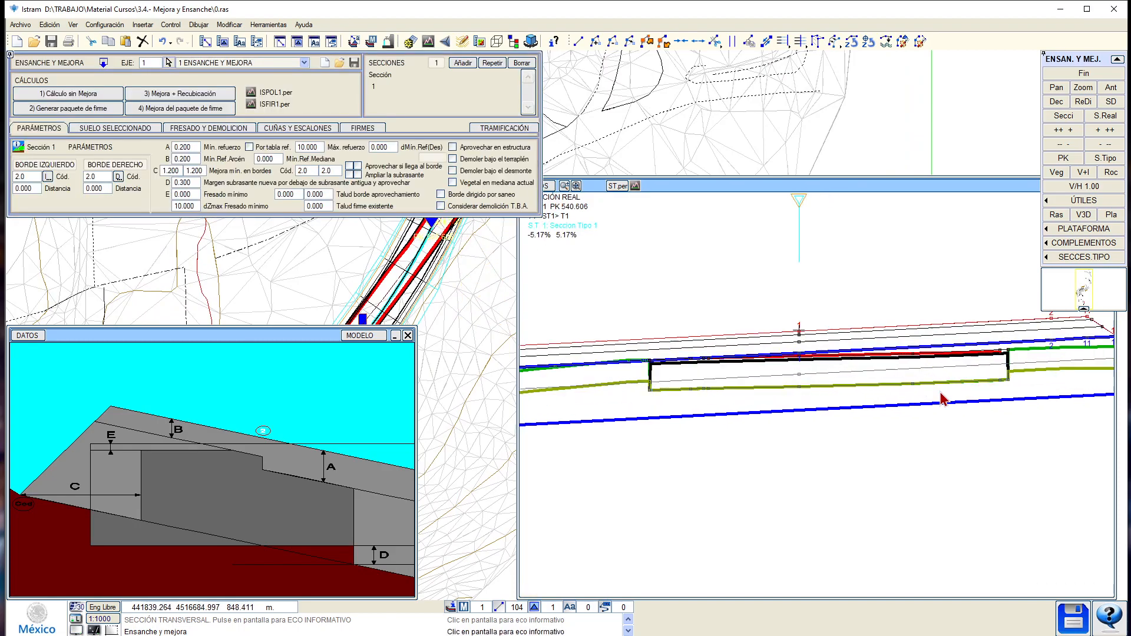
Continue reviewing the cross sections along axis 1 from about PK 540 to PK 647.
middle_drag(437, 266, 440, 340)
click(480, 242)
middle_drag(480, 235, 439, 383)
click(477, 221)
drag(476, 222, 479, 206)
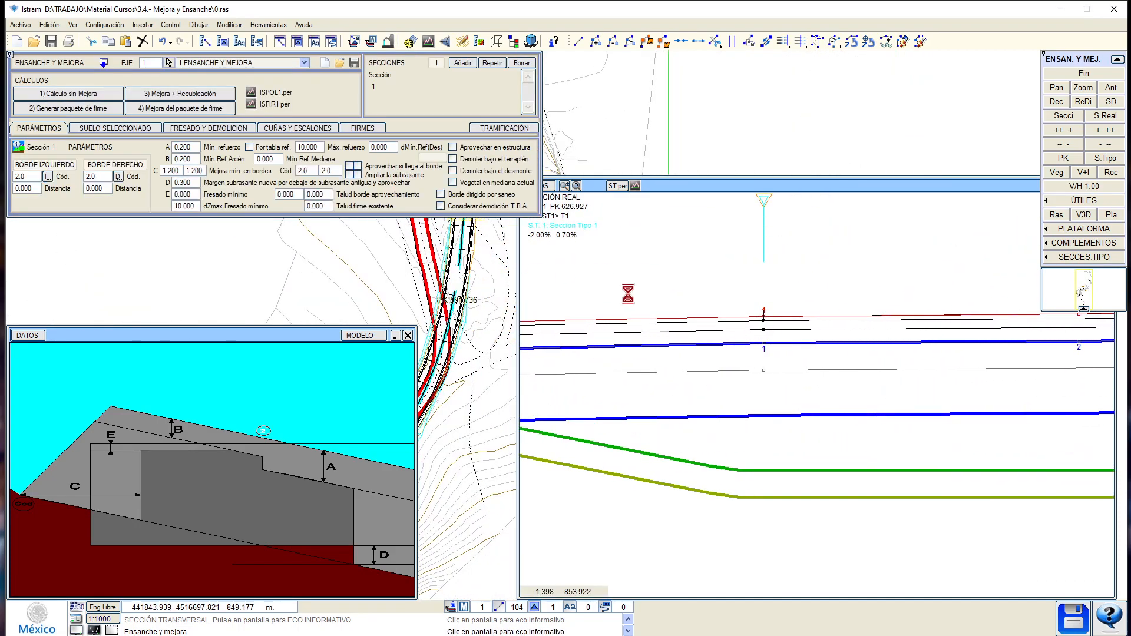
scroll(780, 338, down, 6)
middle_drag(467, 270, 444, 387)
drag(445, 293, 446, 280)
click(394, 336)
middle_drag(405, 291, 299, 385)
scroll(298, 385, up, 2)
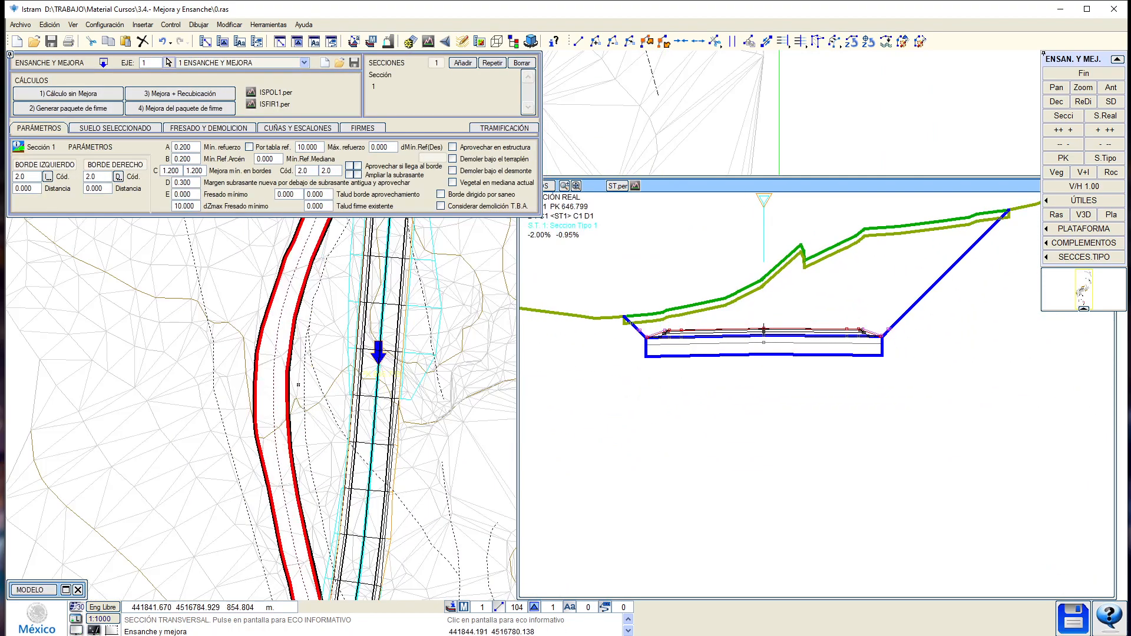
drag(400, 356, 369, 382)
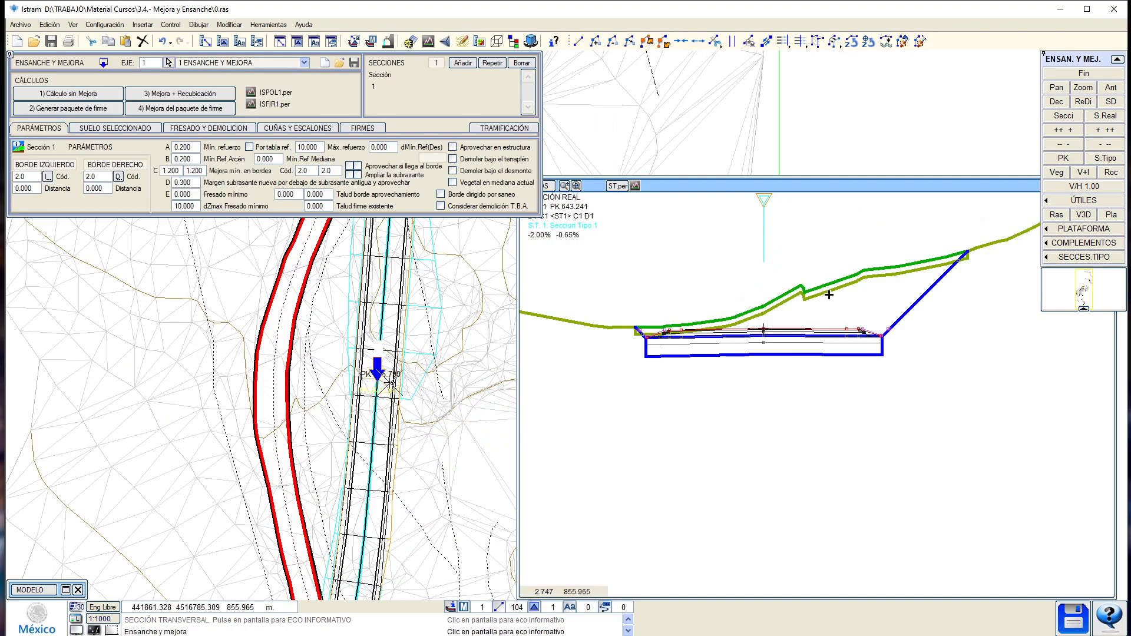
Examine the cross sections where axis 1 rejoins the existing road, up to about PK 773.
middle_drag(361, 294, 314, 479)
drag(320, 448, 305, 293)
middle_drag(306, 293, 307, 308)
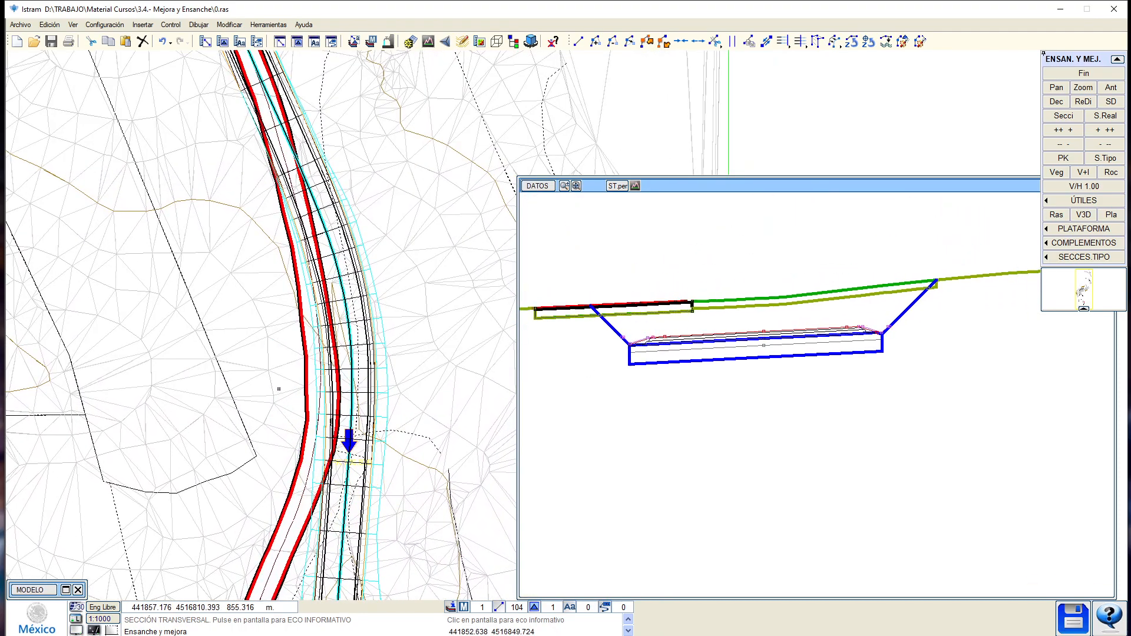
drag(278, 389, 236, 240)
middle_drag(236, 239, 287, 429)
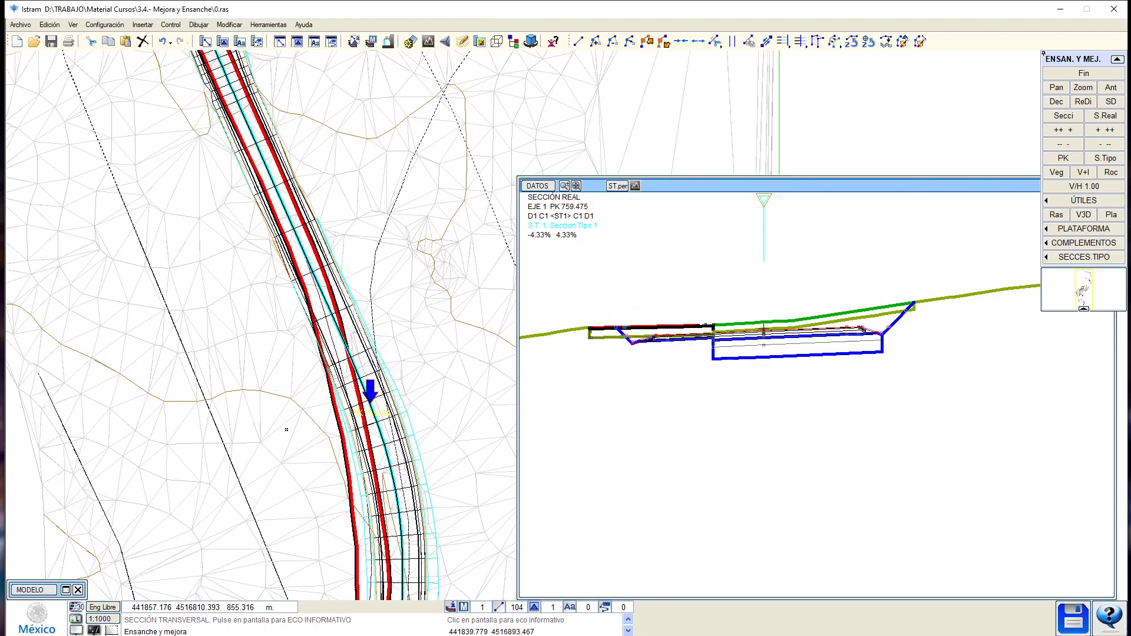
drag(287, 429, 319, 366)
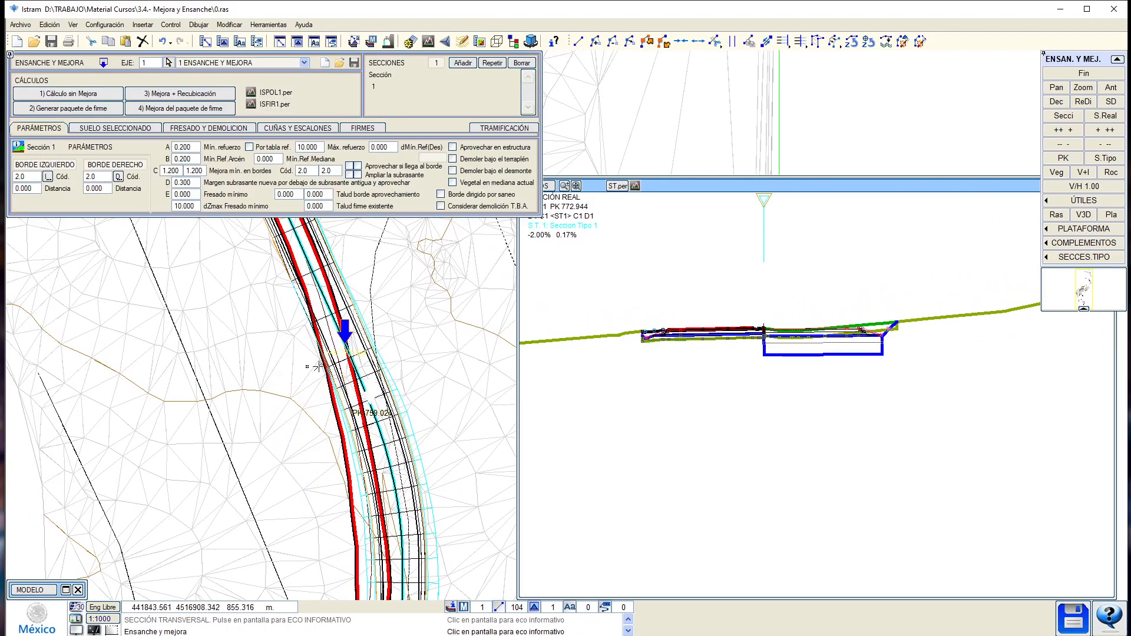
Examine how the existing pavement is reused in the cross sections from about PK 773 to PK 872.
scroll(795, 333, up, 3)
click(304, 370)
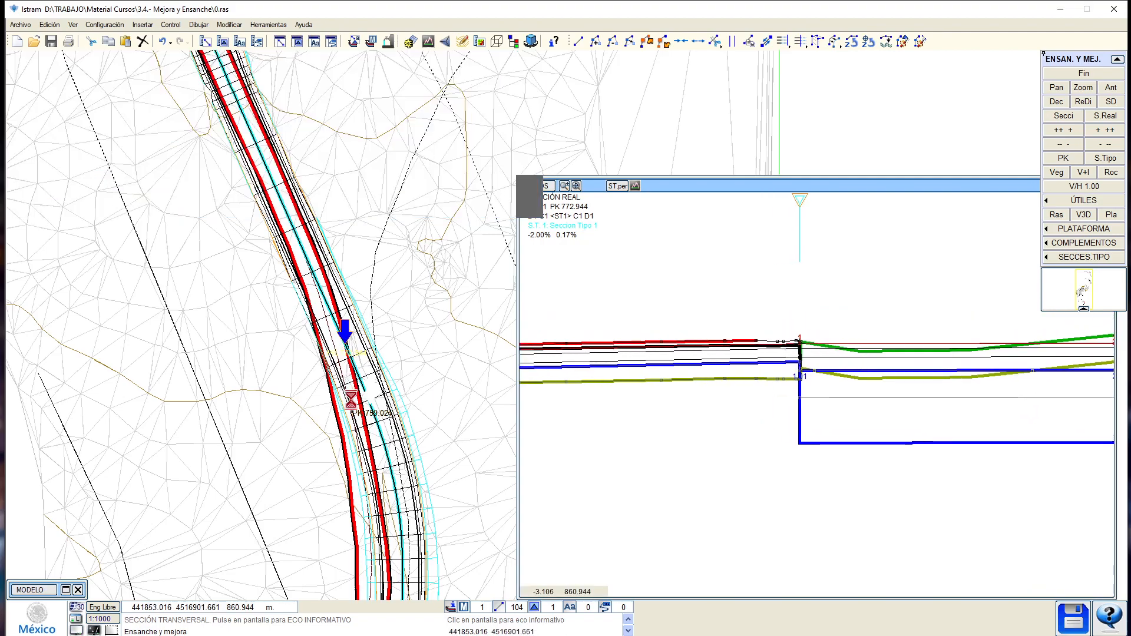
drag(304, 370, 275, 276)
middle_drag(275, 276, 308, 475)
drag(261, 449, 248, 315)
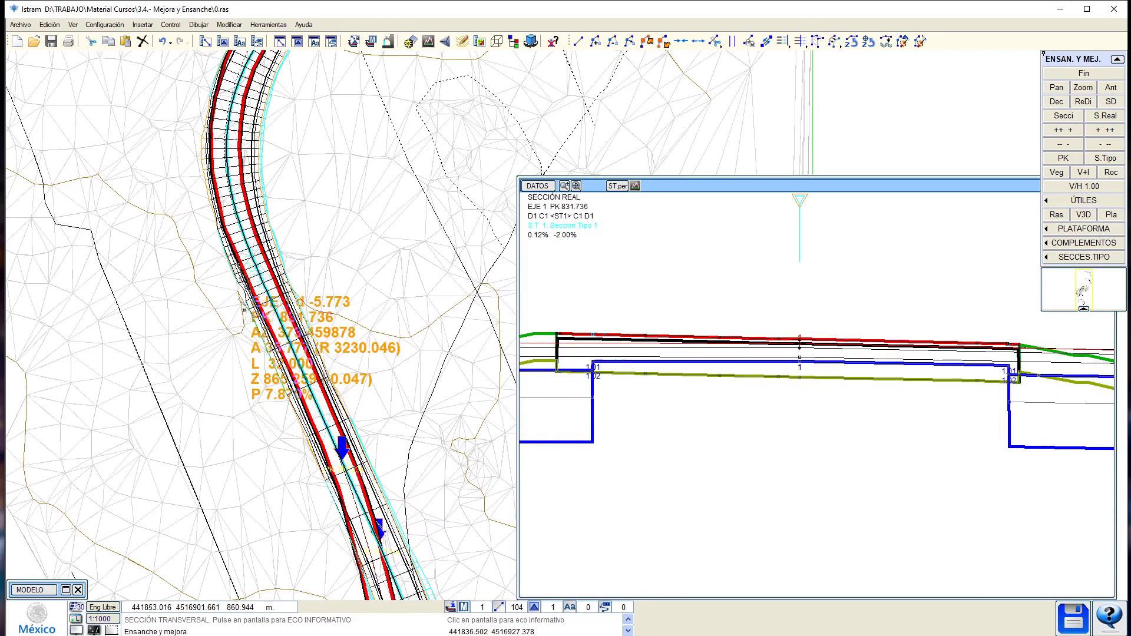
middle_drag(248, 315, 267, 437)
drag(267, 438, 267, 446)
middle_drag(267, 446, 265, 515)
drag(265, 515, 307, 311)
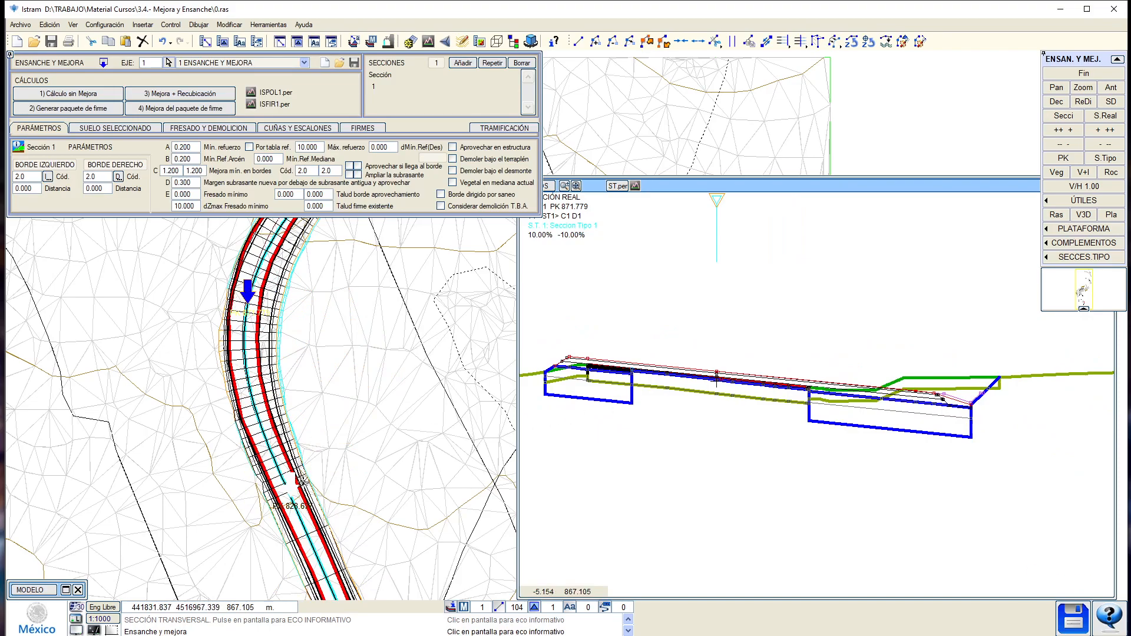
Go back along axis 1 and inspect the cross section at about PK 745.
scroll(302, 482, down, 2)
middle_drag(302, 482, 304, 322)
mouse_move(351, 441)
mouse_down()
mouse_move(345, 453)
mouse_move(369, 454)
mouse_move(365, 437)
mouse_up()
middle_drag(366, 438, 302, 121)
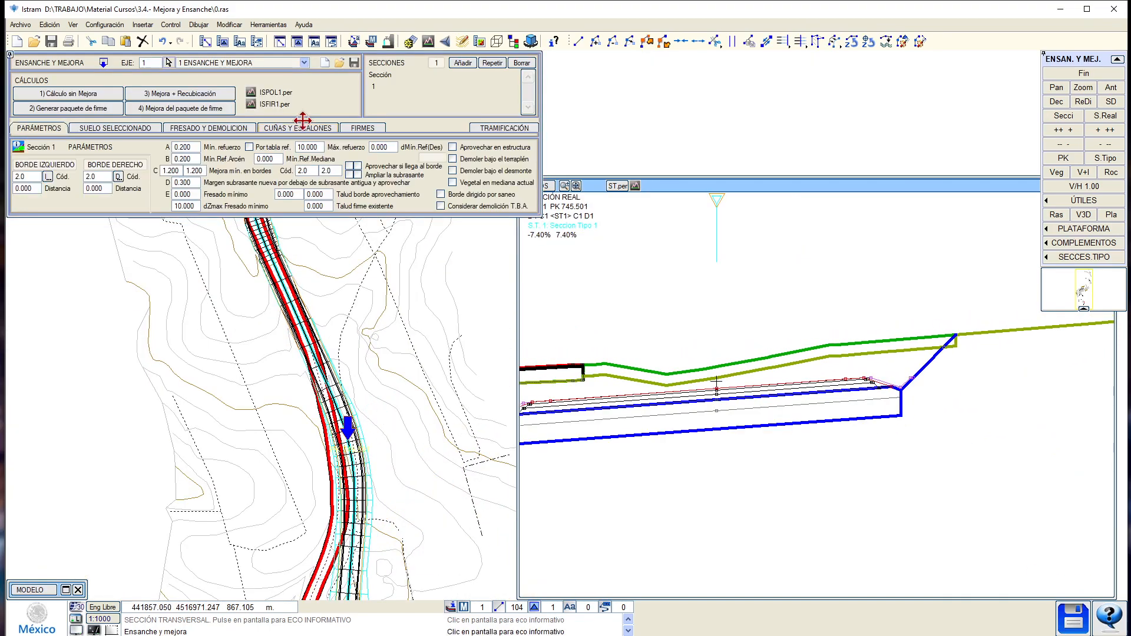
Leave the widening and improvement settings and inspect axis 1's cross sections from about PK 759 to PK 721.
click(1084, 73)
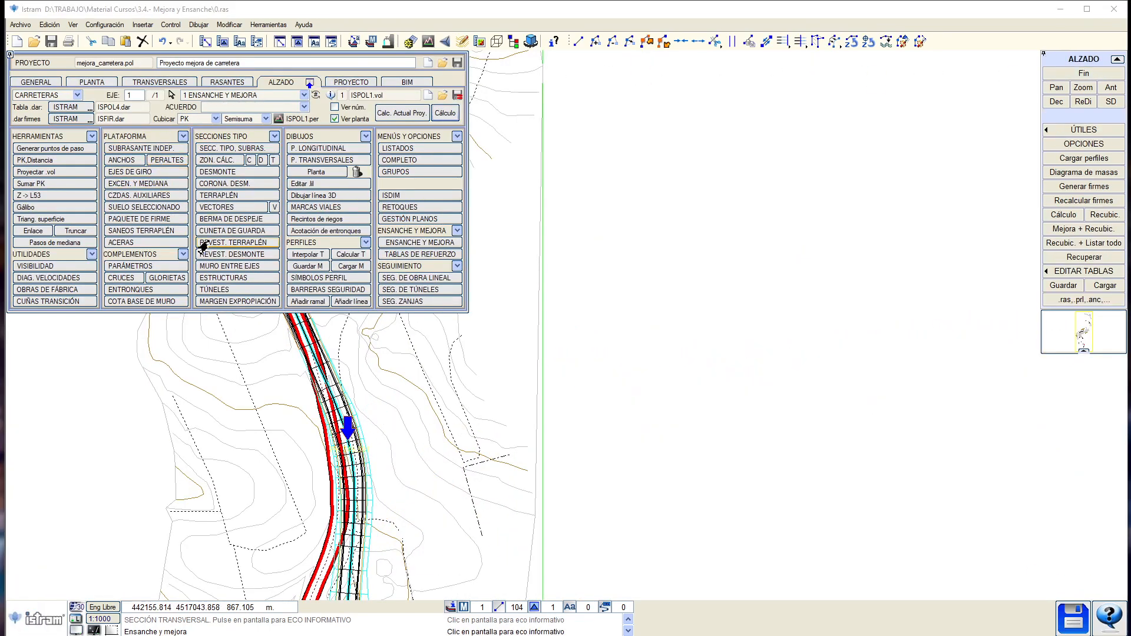
click(203, 245)
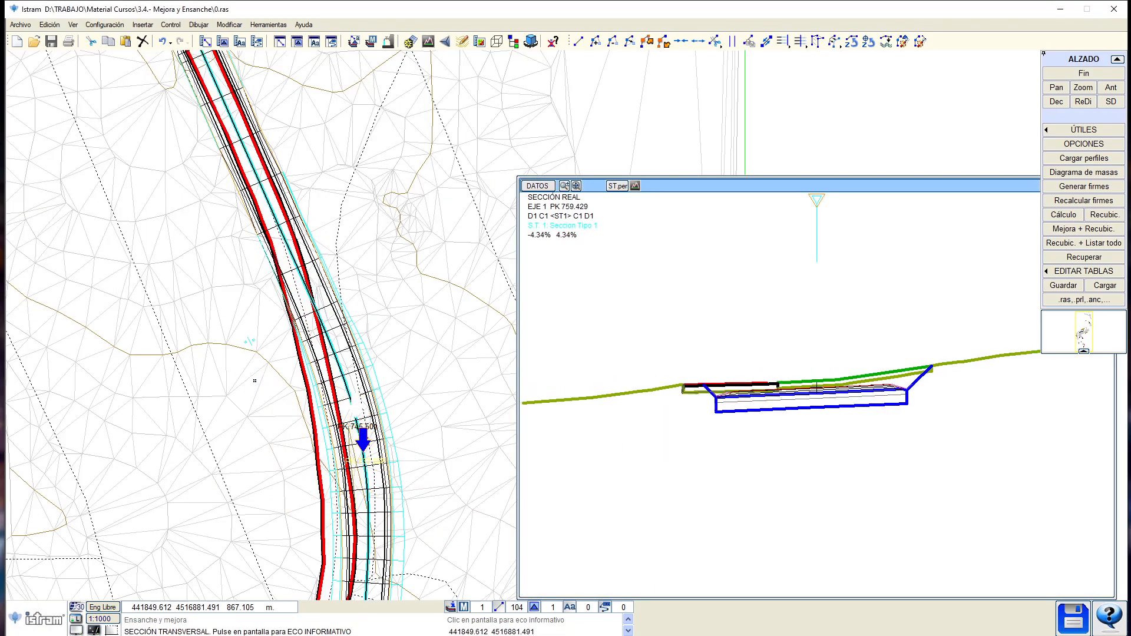
click(243, 331)
middle_drag(251, 498, 285, 215)
click(285, 215)
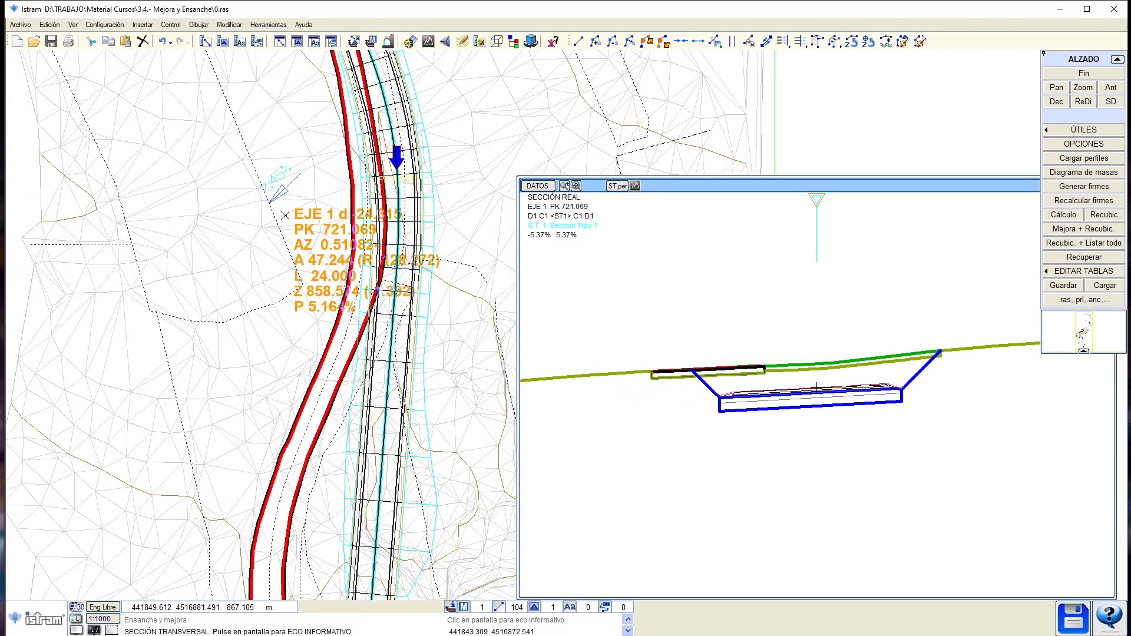
right_click(284, 215)
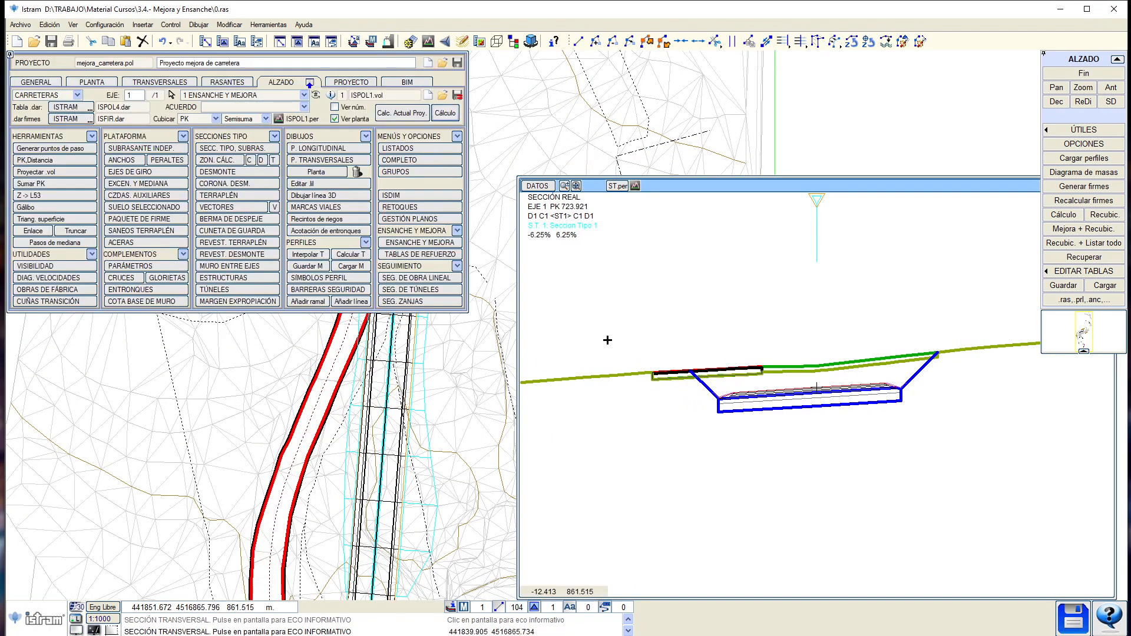
In axis 1's grade line, insert a vertex between PK 495 and PK 800, at about PK 712 and elevation 859.69.
click(213, 85)
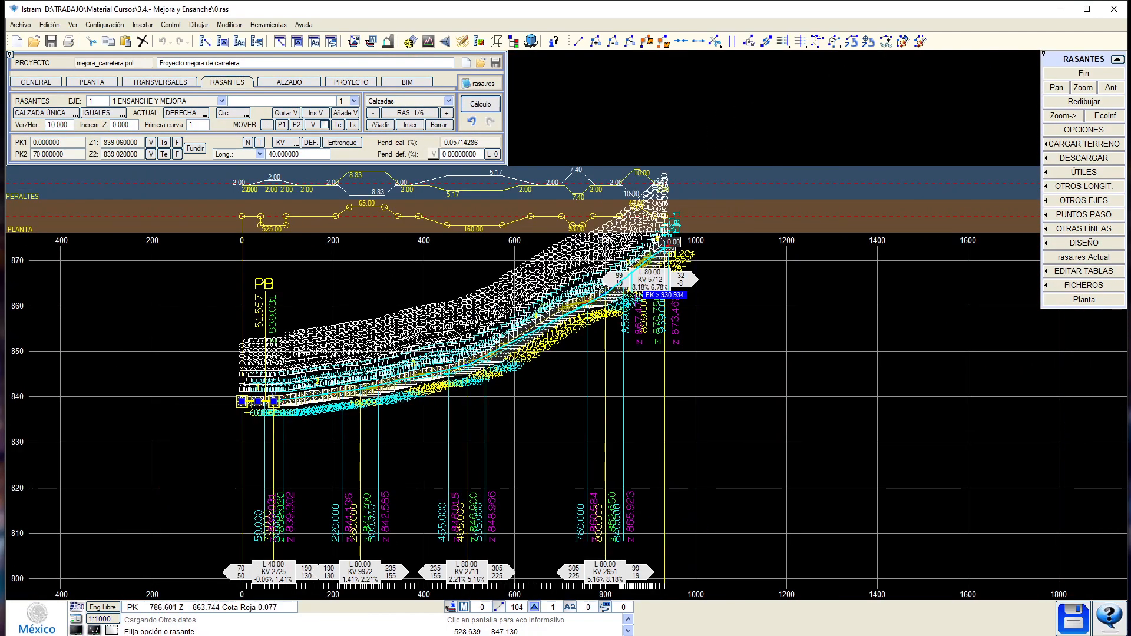
scroll(616, 290, up, 5)
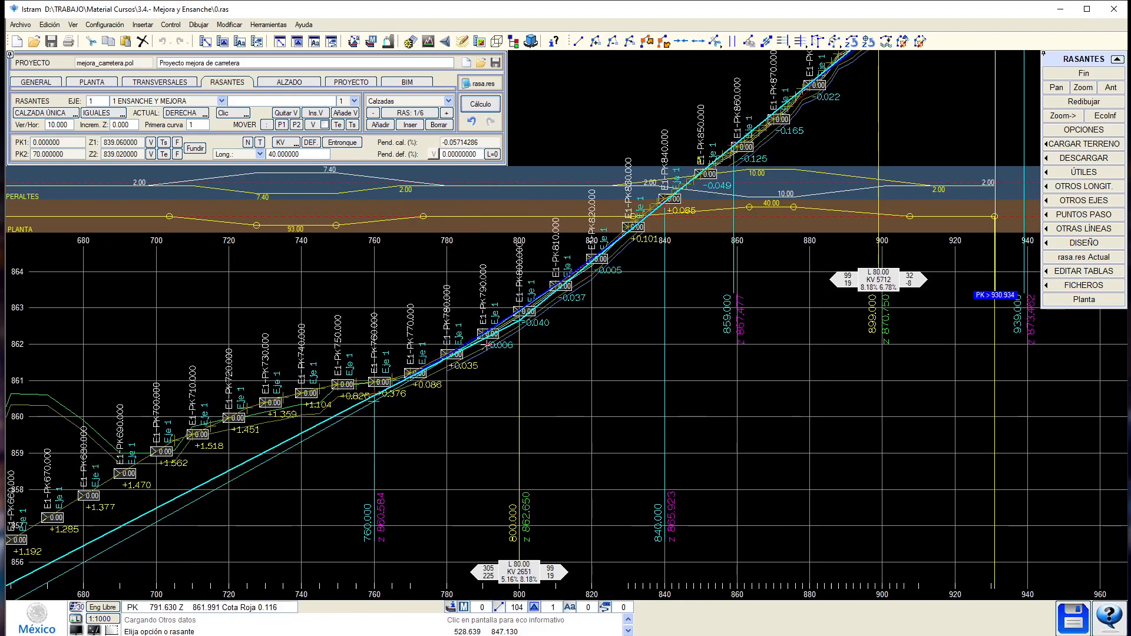
click(294, 429)
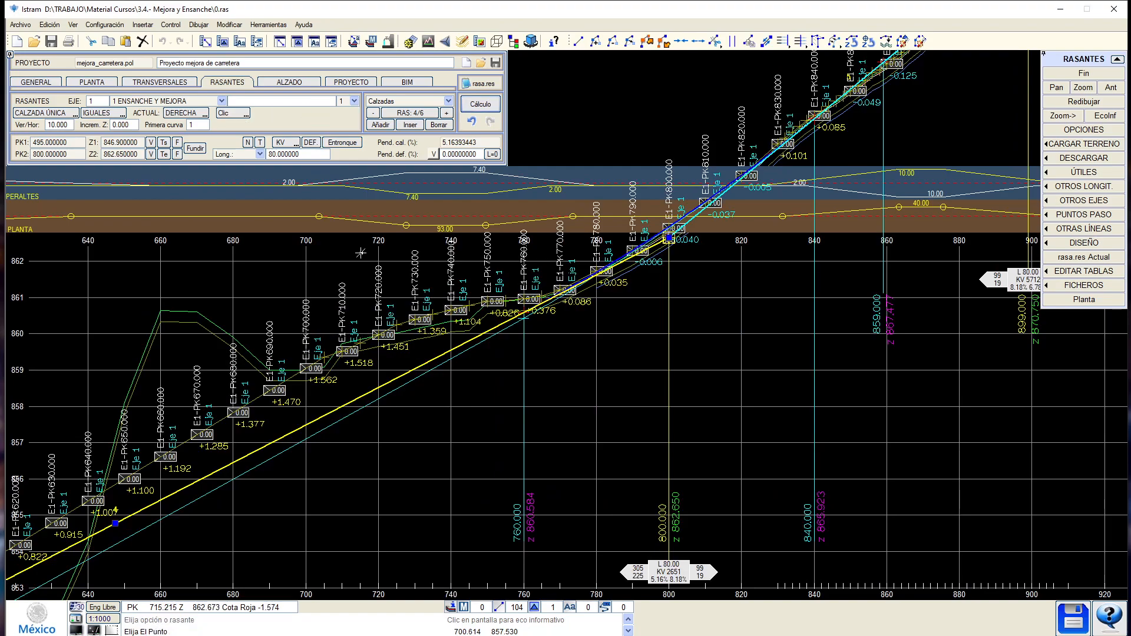
click(374, 378)
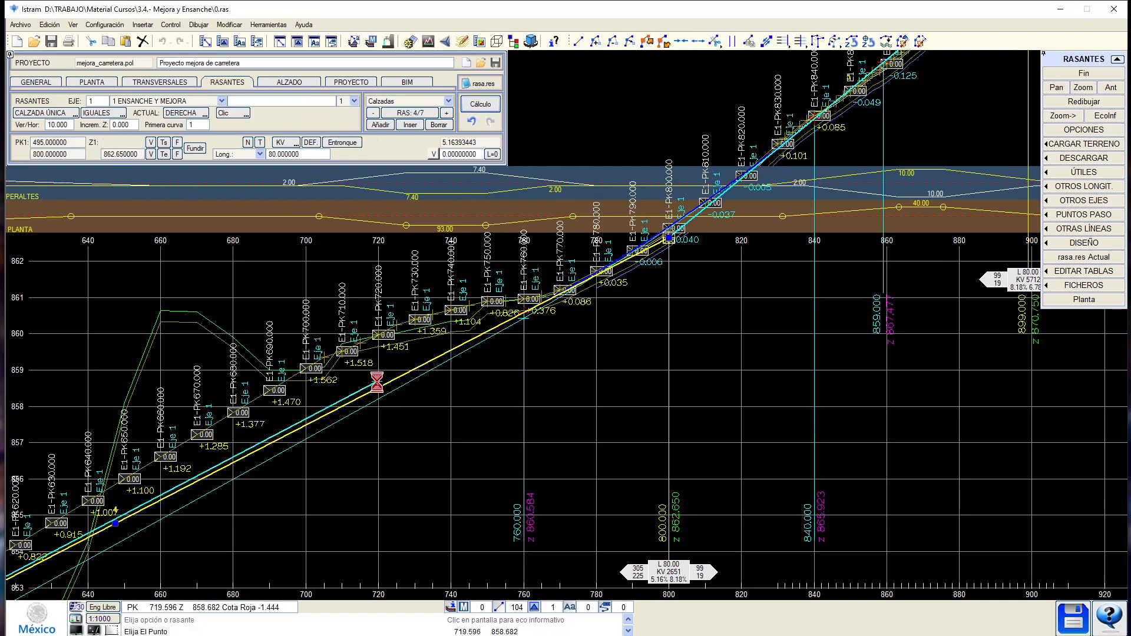
click(379, 435)
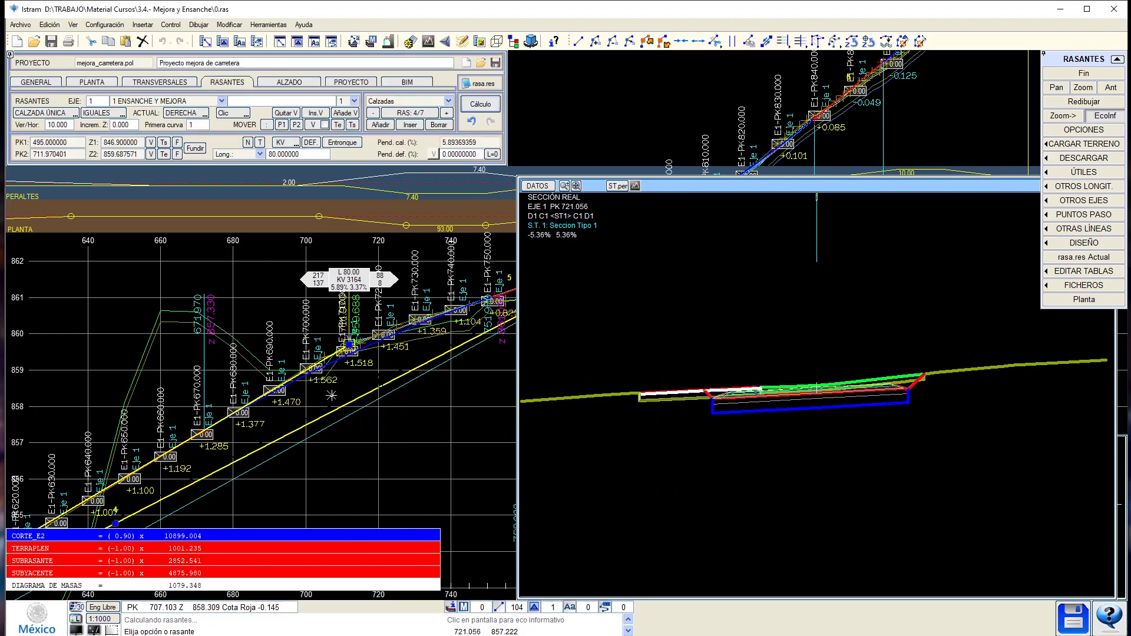
Raise the newly inserted grade vertex to about PK 709.78, elevation 860.43.
scroll(322, 456, up, 2)
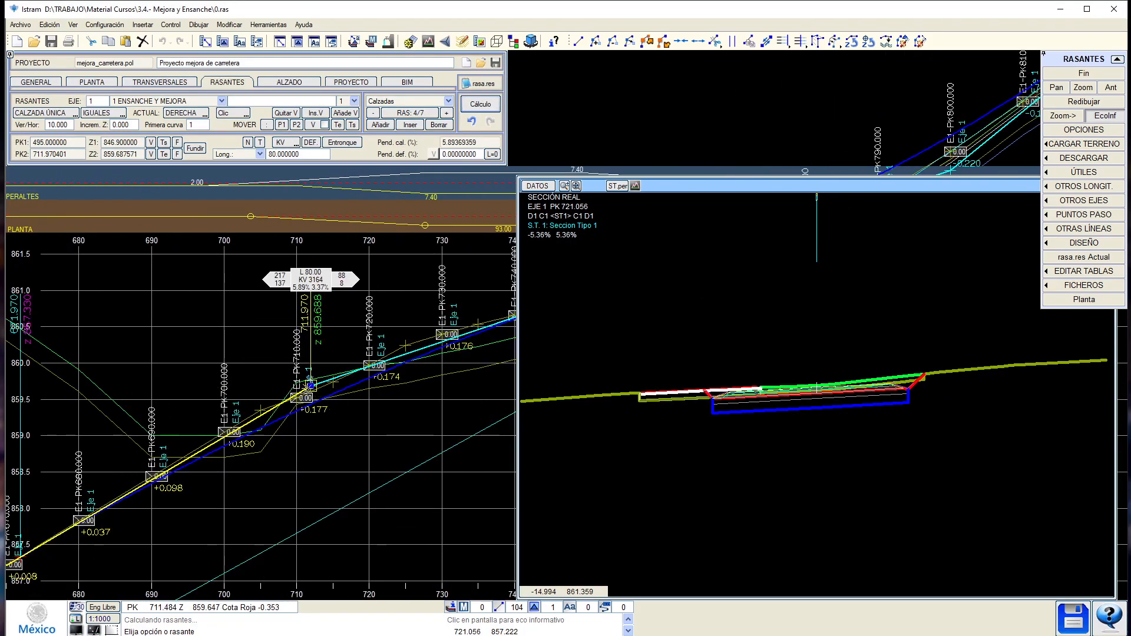
click(307, 387)
click(295, 333)
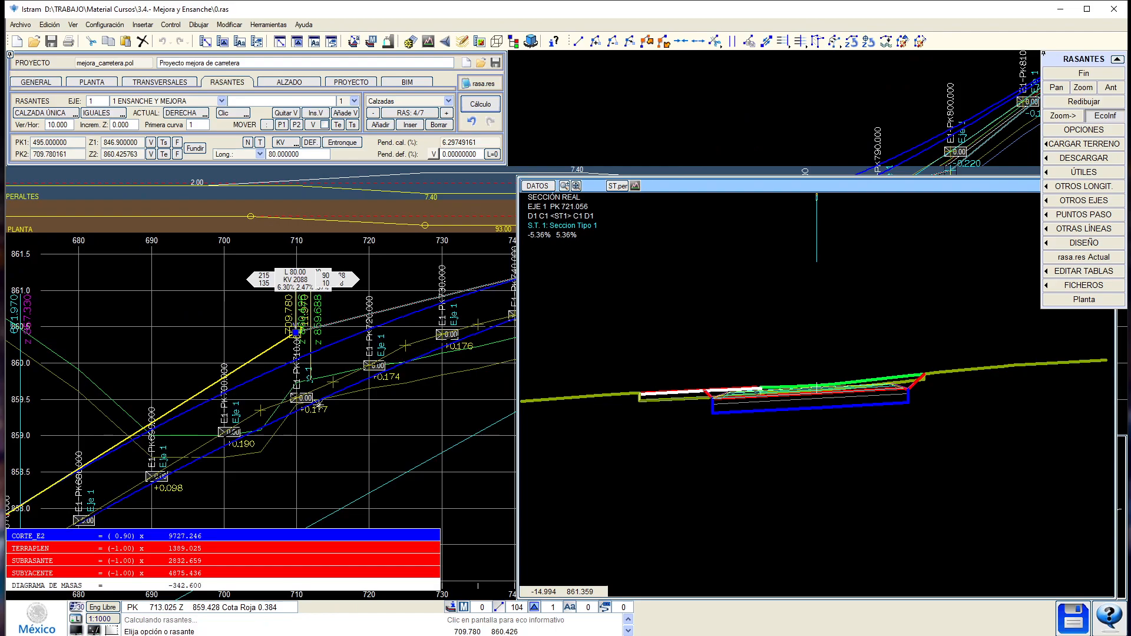
Raise the grade vertex near PK 800 to about PK 800.80, elevation 863.65.
scroll(339, 410, down, 2)
middle_drag(396, 381, 122, 450)
click(249, 365)
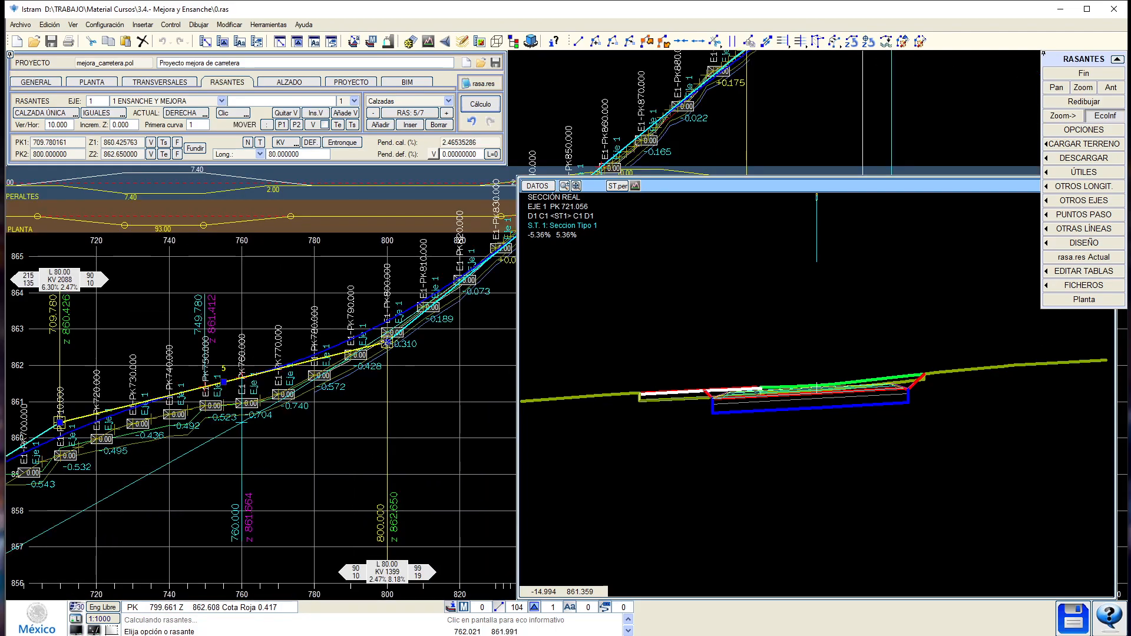
click(386, 343)
click(390, 306)
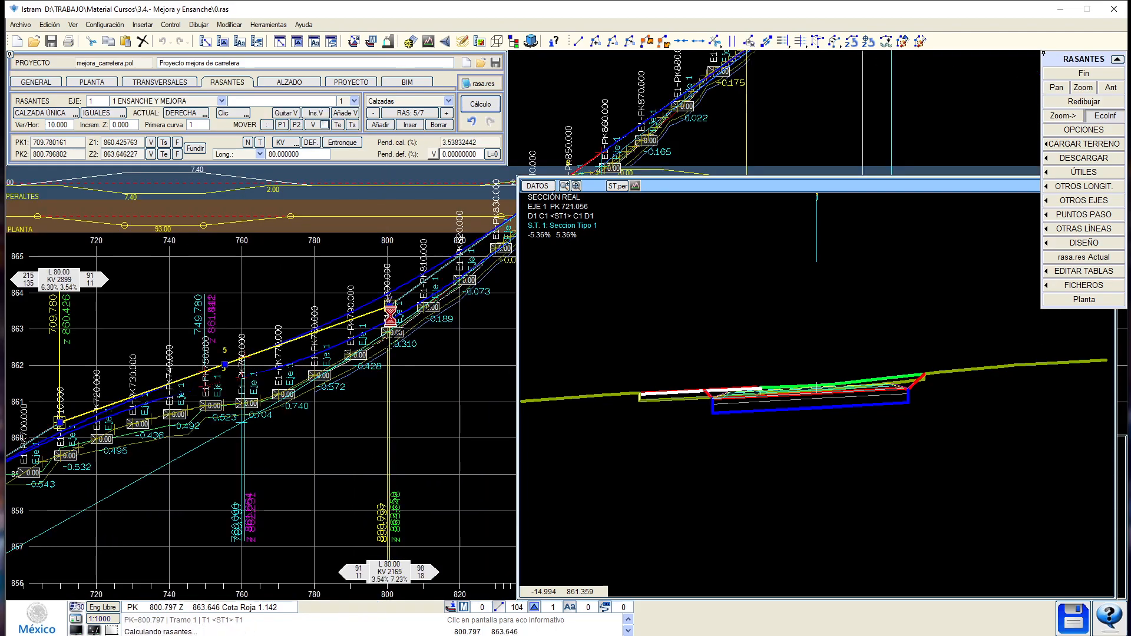
Review the cross sections produced by the modified grade line, from about PK 737 back to PK 496.
click(1102, 105)
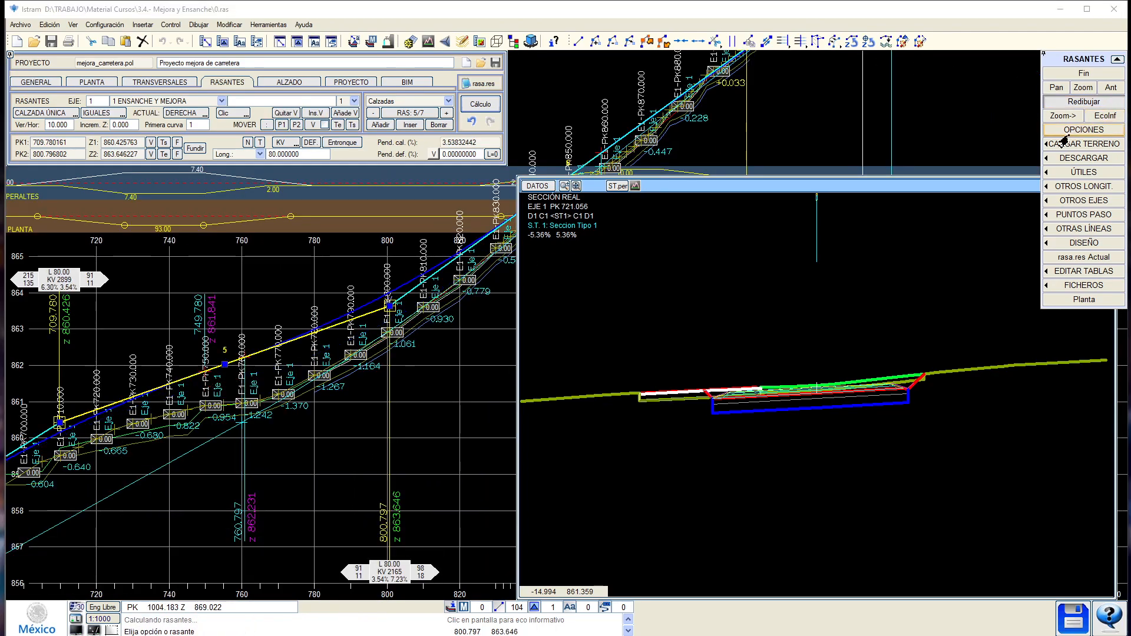
click(1097, 111)
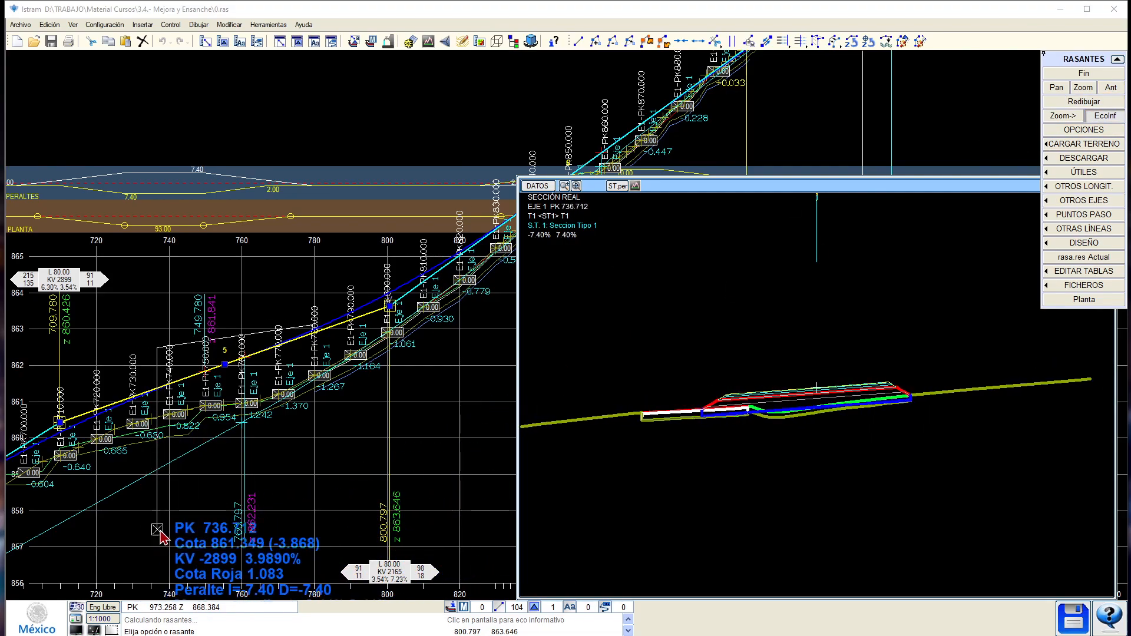
middle_drag(162, 534, 327, 430)
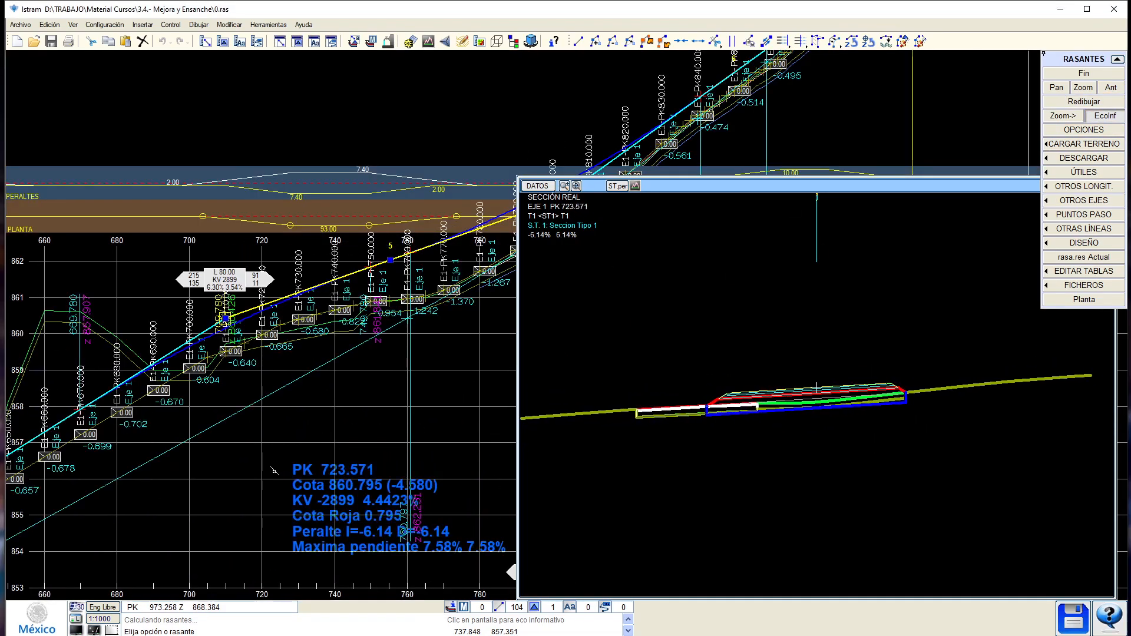
click(235, 487)
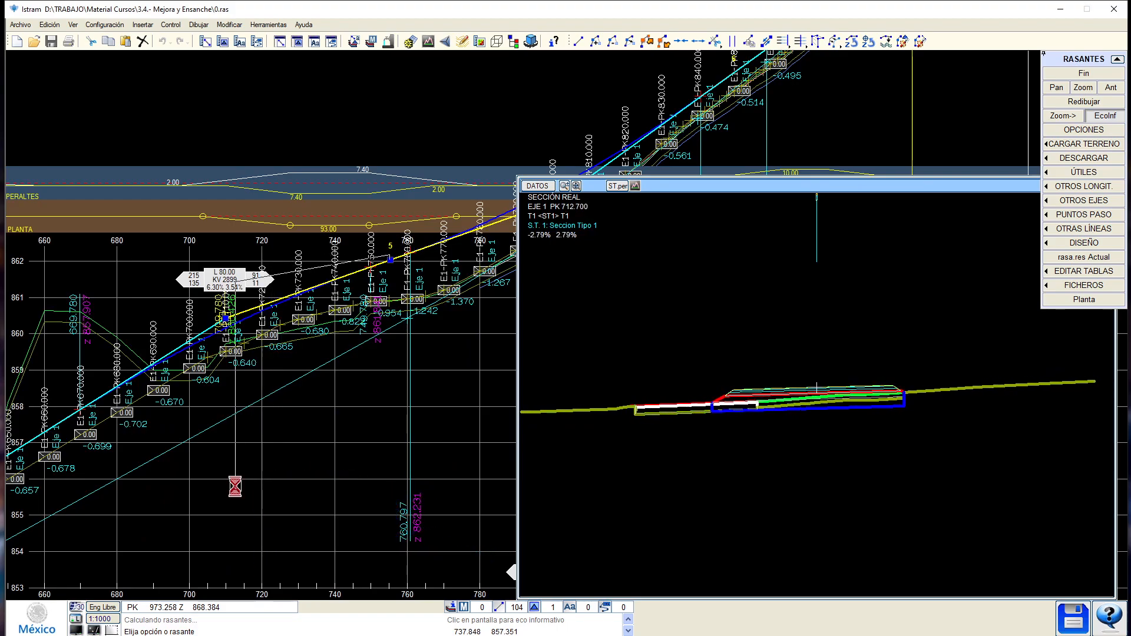
scroll(248, 480, down, 1)
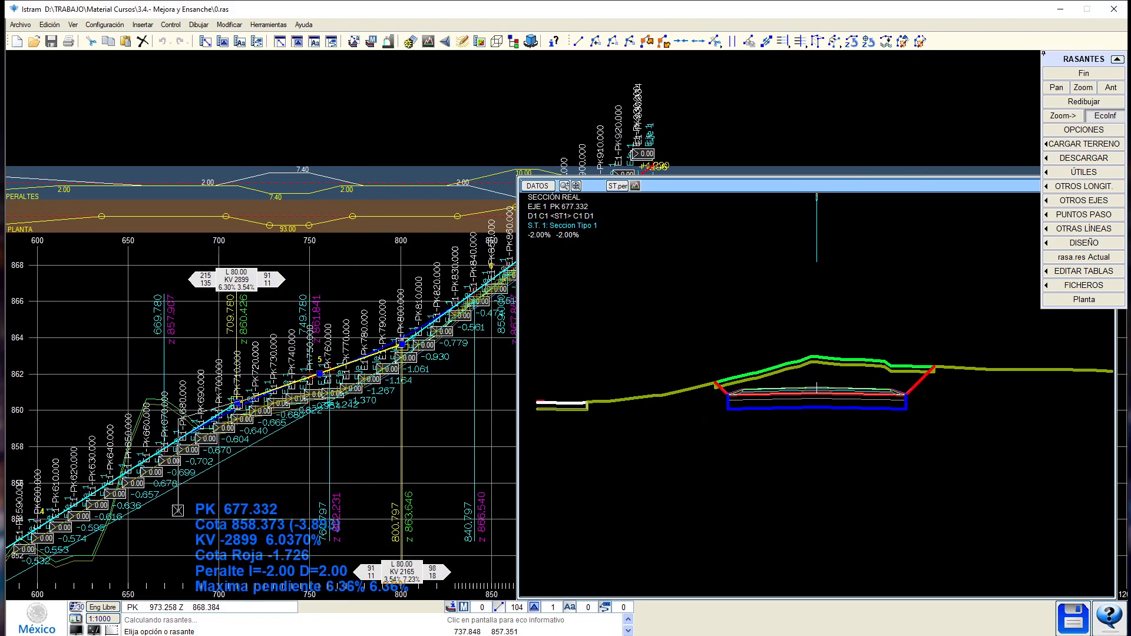
middle_drag(177, 510, 505, 267)
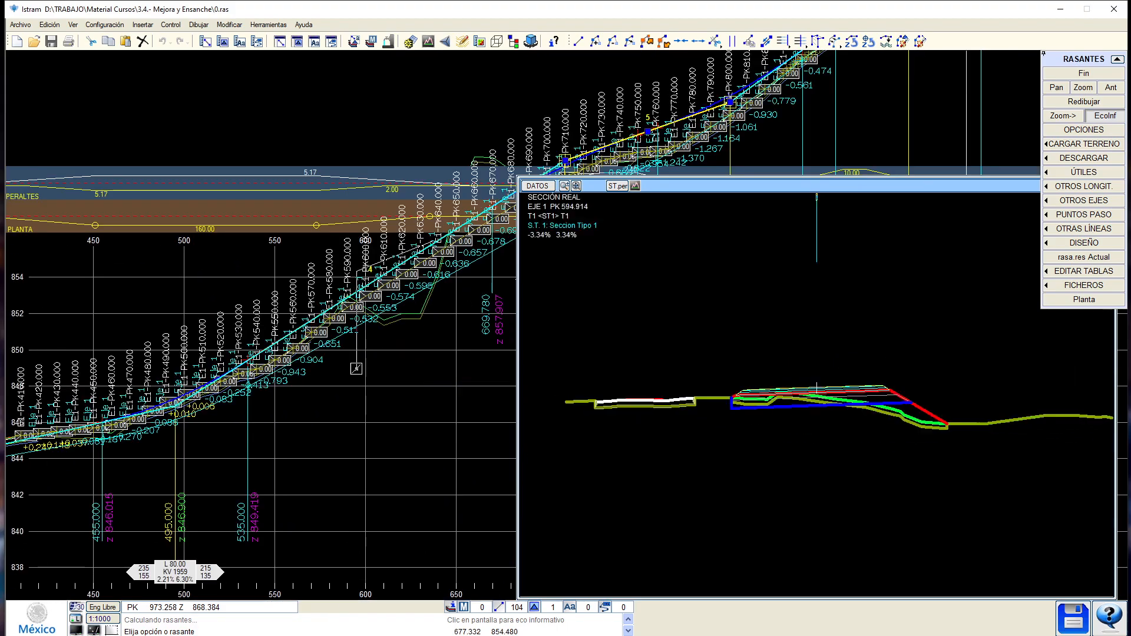
click(177, 461)
Raise the grade vertex at PK 495 to about PK 495.22, elevation 847.15.
scroll(176, 461, up, 3)
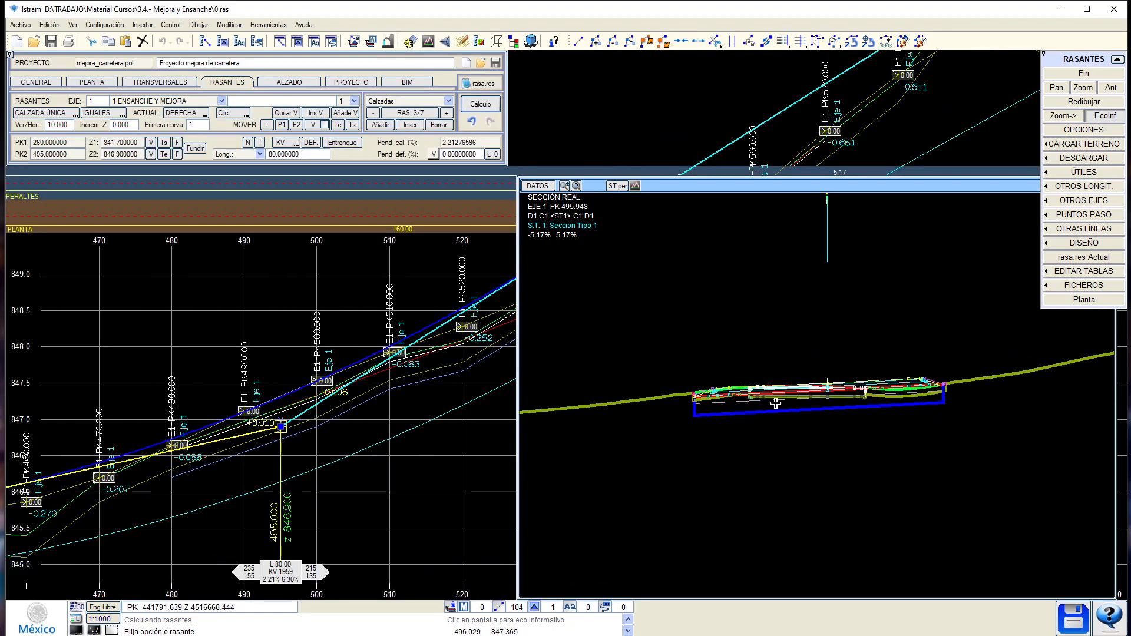
drag(280, 426, 283, 408)
scroll(301, 429, up, 2)
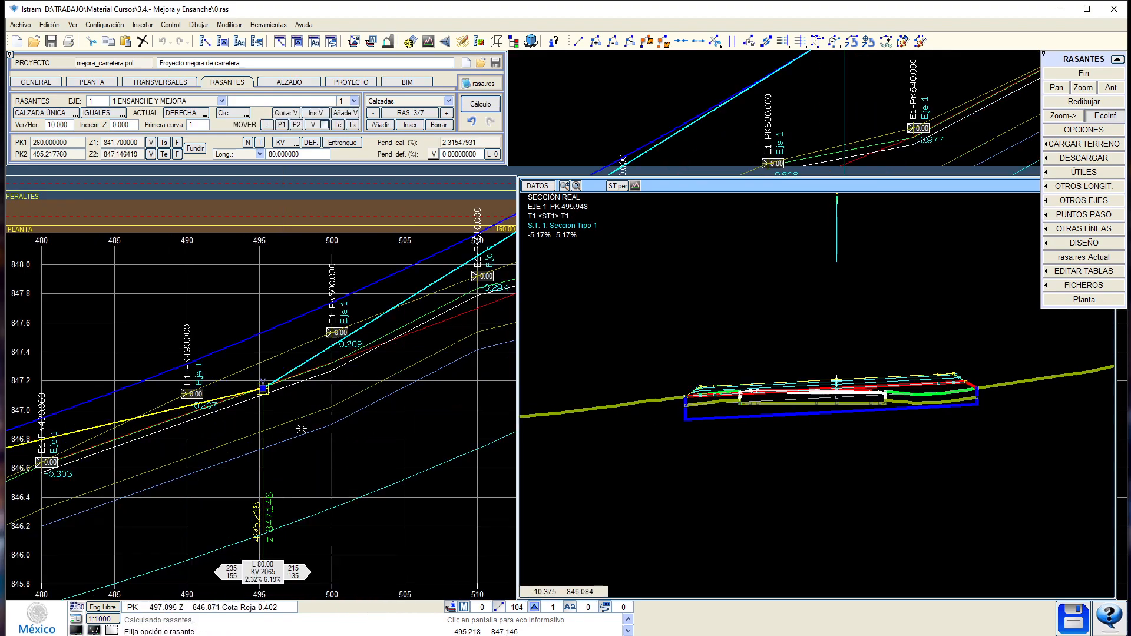
Check how the cross sections between about PK 486 and PK 483 respond to the raised vertex.
click(1099, 130)
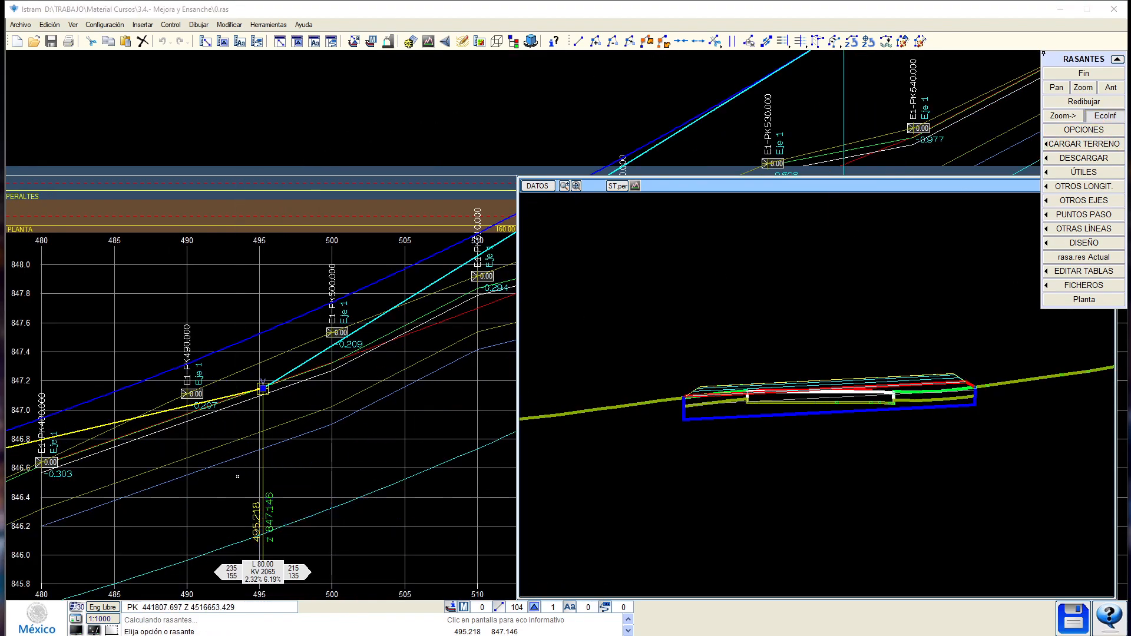
mouse_move(261, 480)
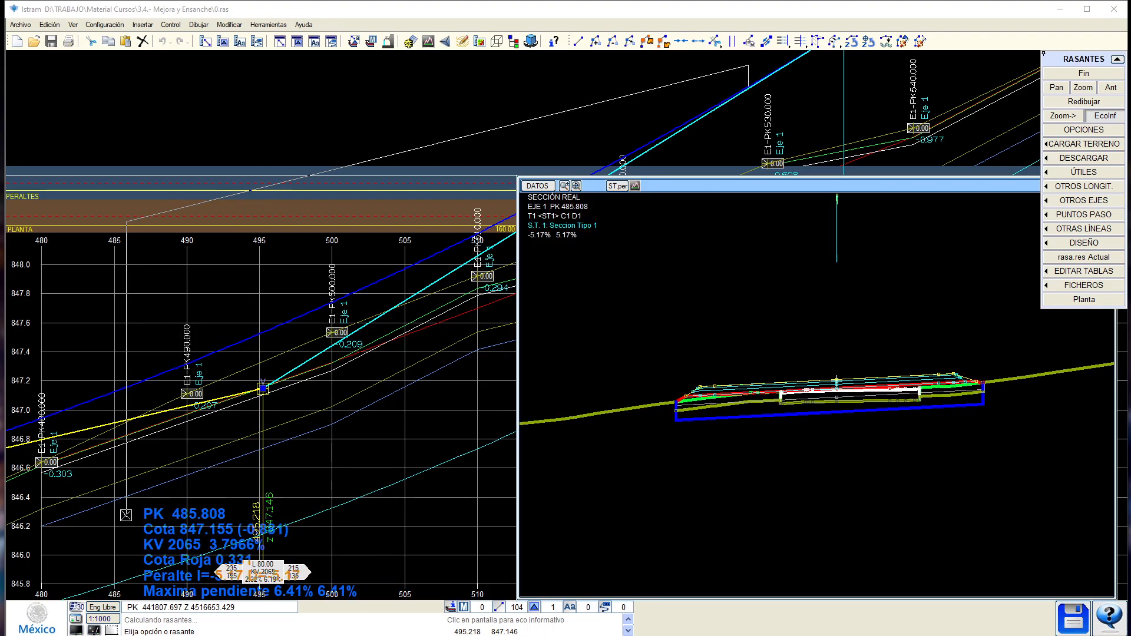
middle_drag(112, 520, 205, 455)
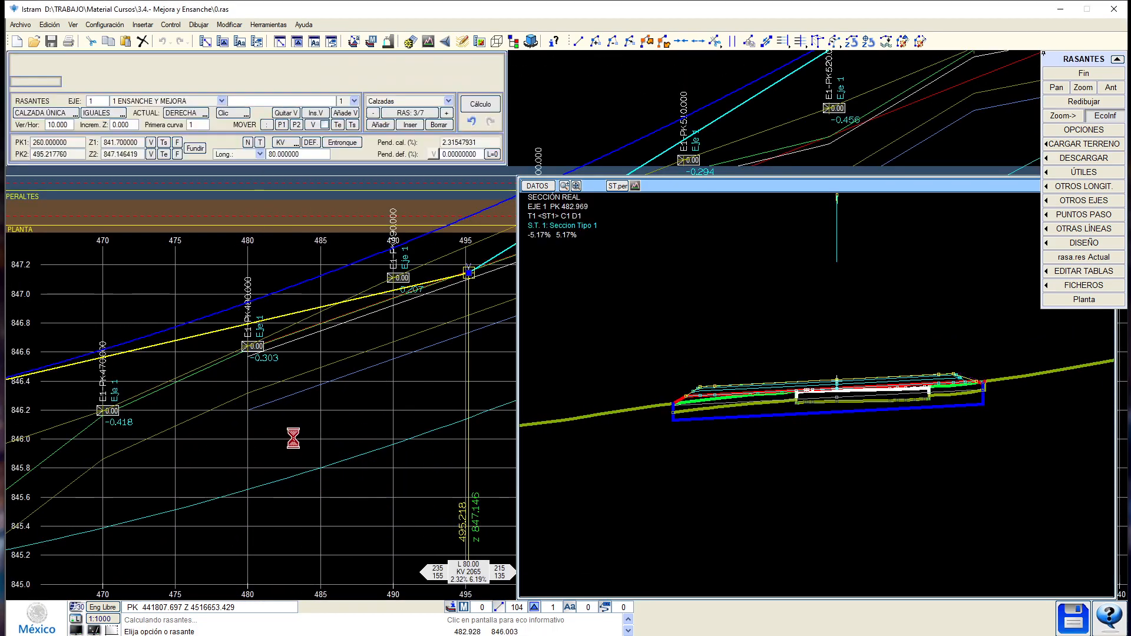
Lower the grade vertex near PK 495 to about PK 495.26, elevation 847.00.
click(469, 295)
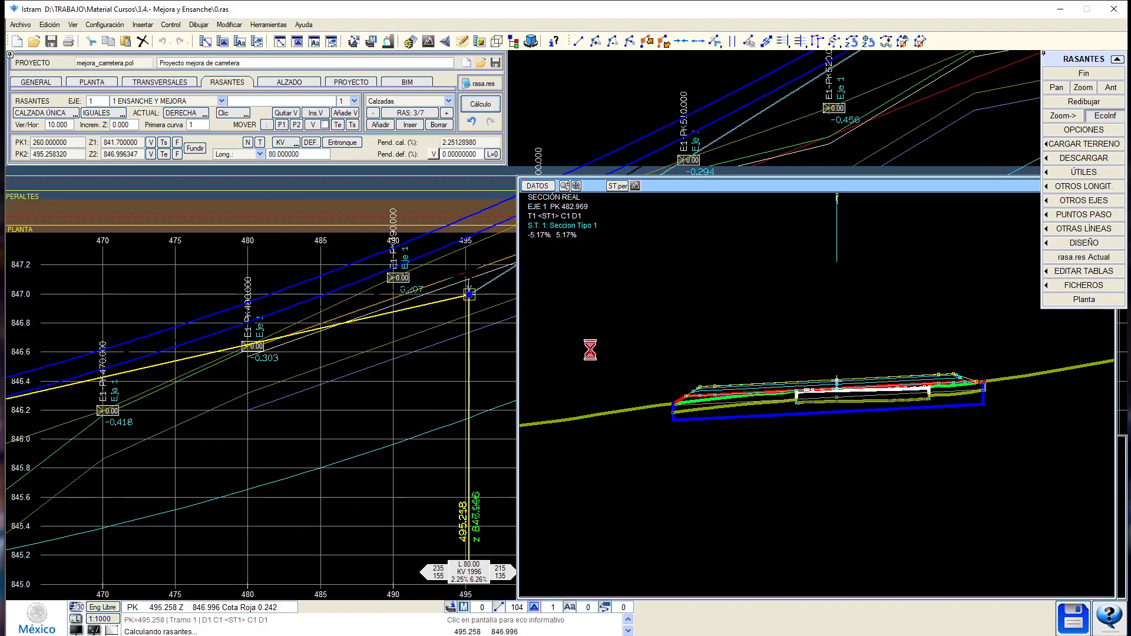
scroll(393, 336, up, 1)
middle_drag(393, 329, 332, 365)
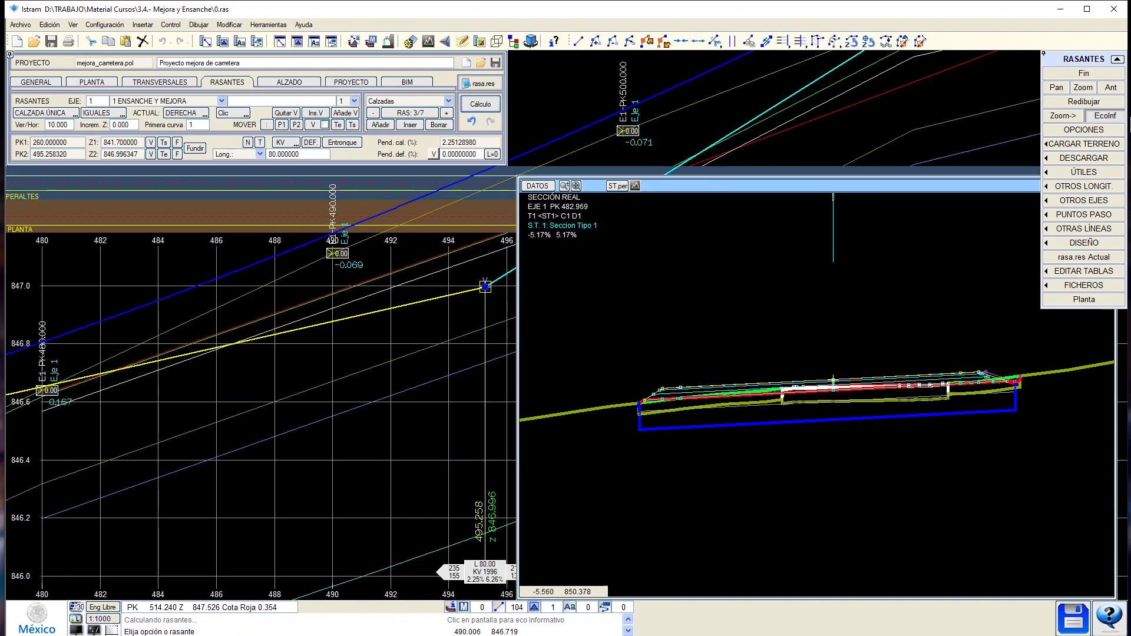
Check the cross section near PK 490 in the grade profile, and go to PK 490 in the Alzado plan view.
click(1096, 118)
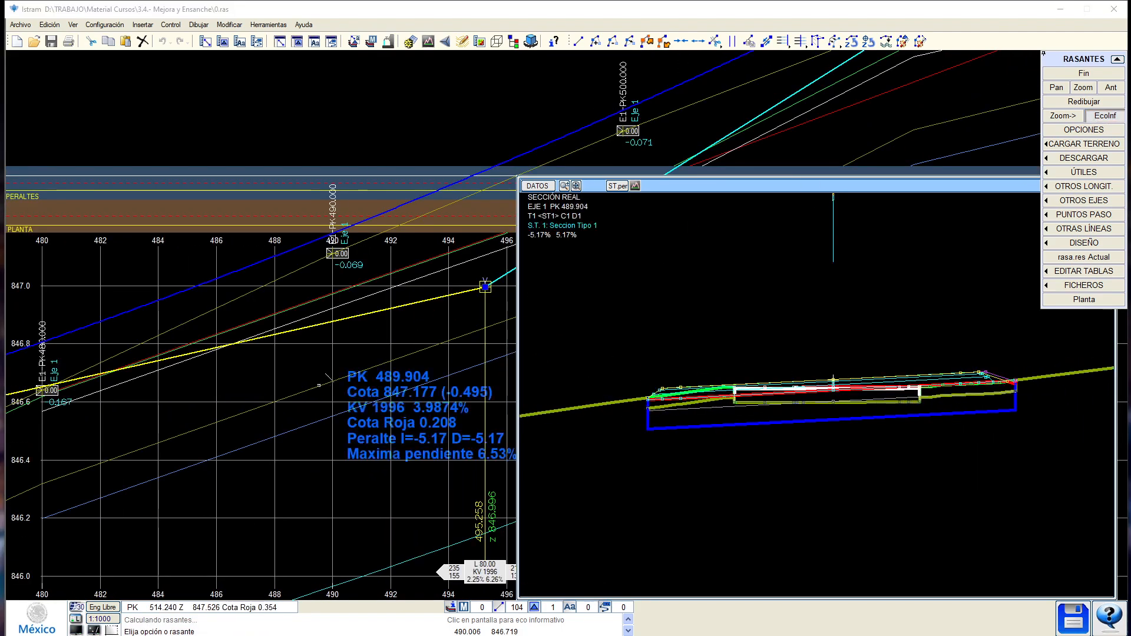
right_click(334, 420)
click(286, 84)
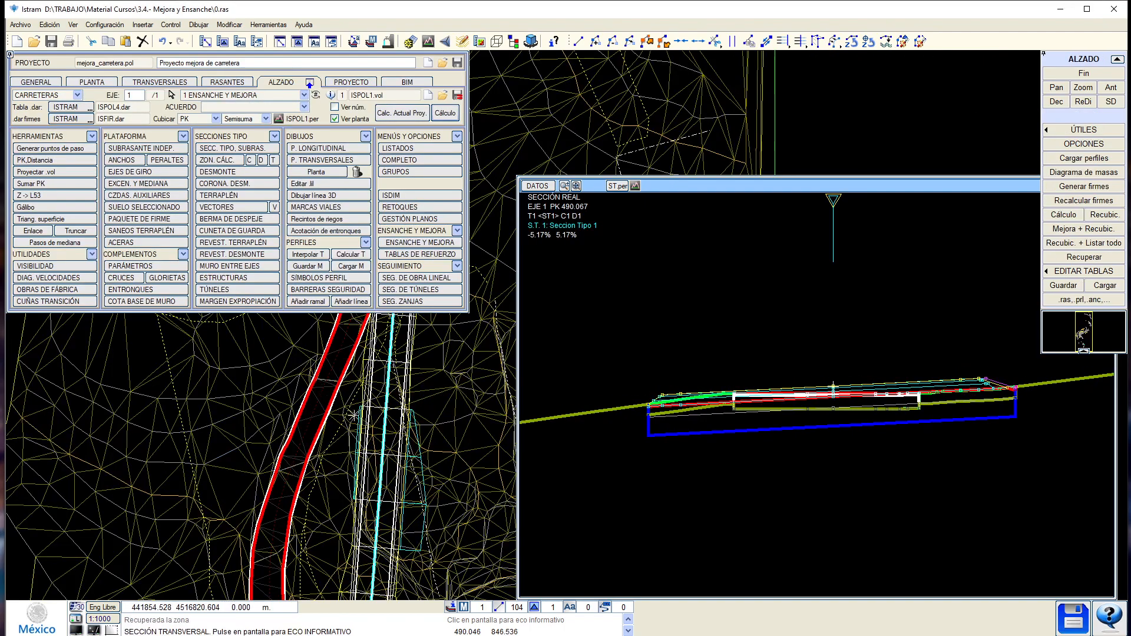
text(pk4)
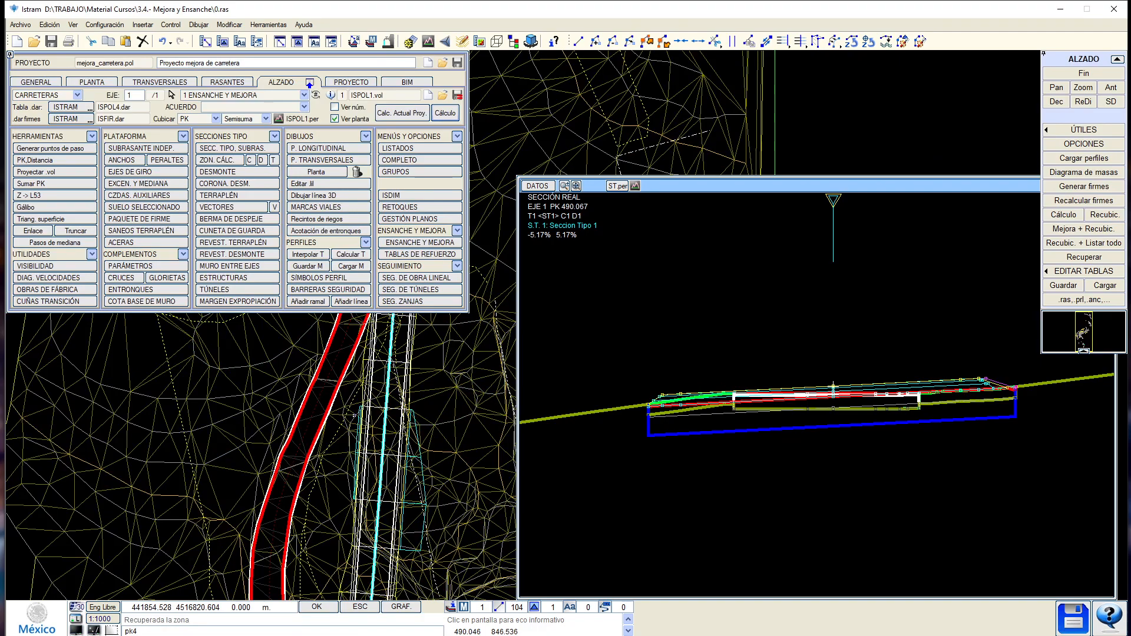
text(90)
key(Return)
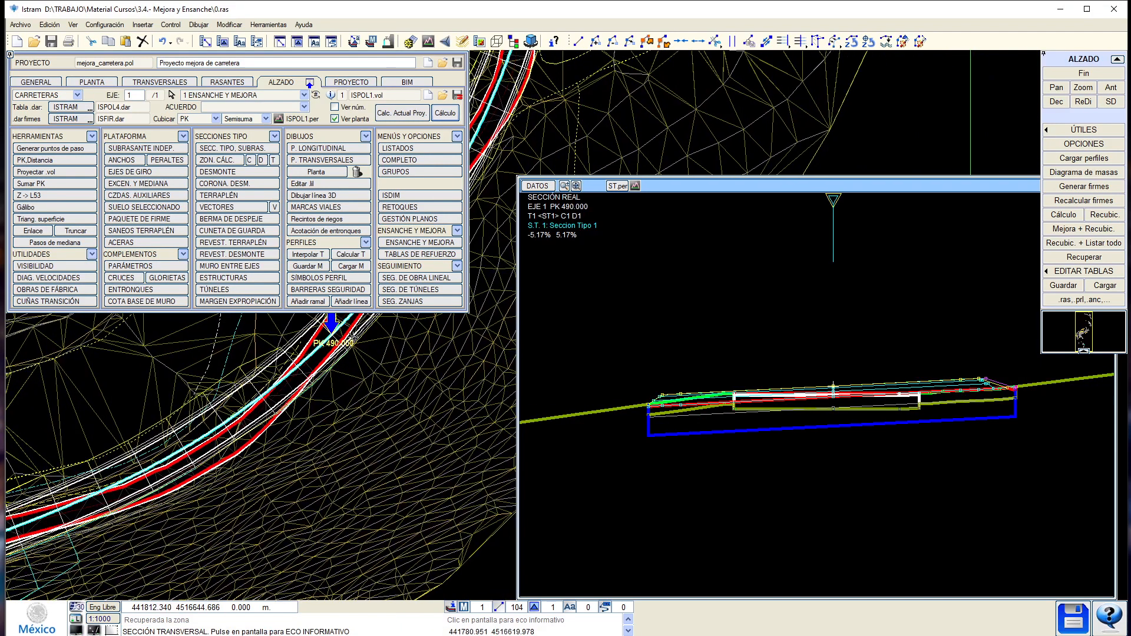
Examine closely how the new subgrade crosses the existing pavement in the cross section at about PK 490.
click(339, 345)
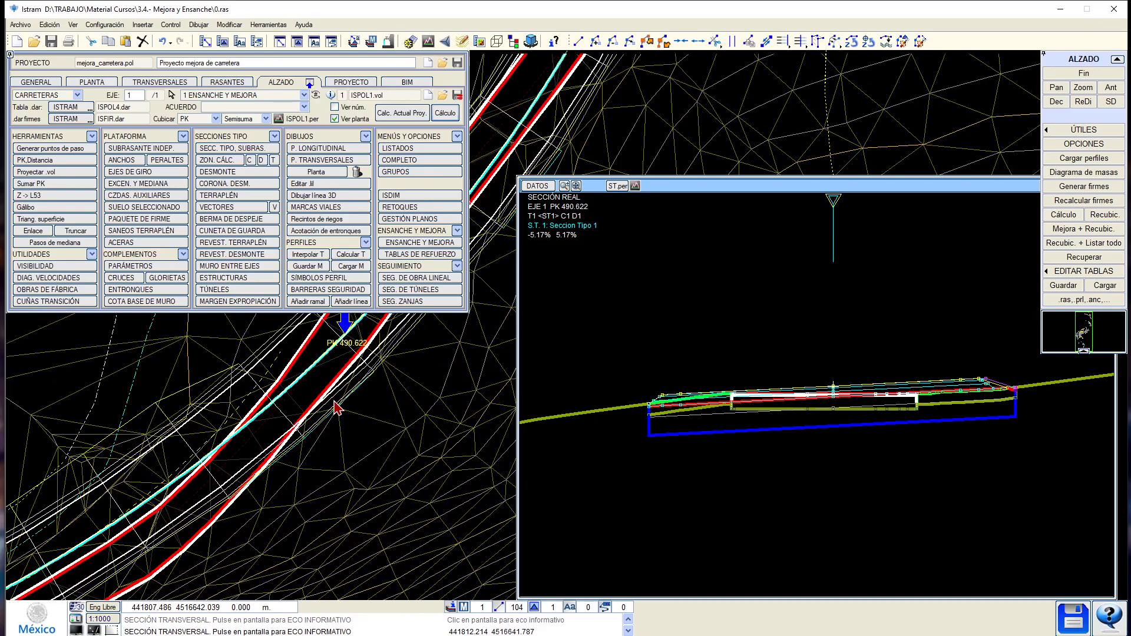
click(323, 397)
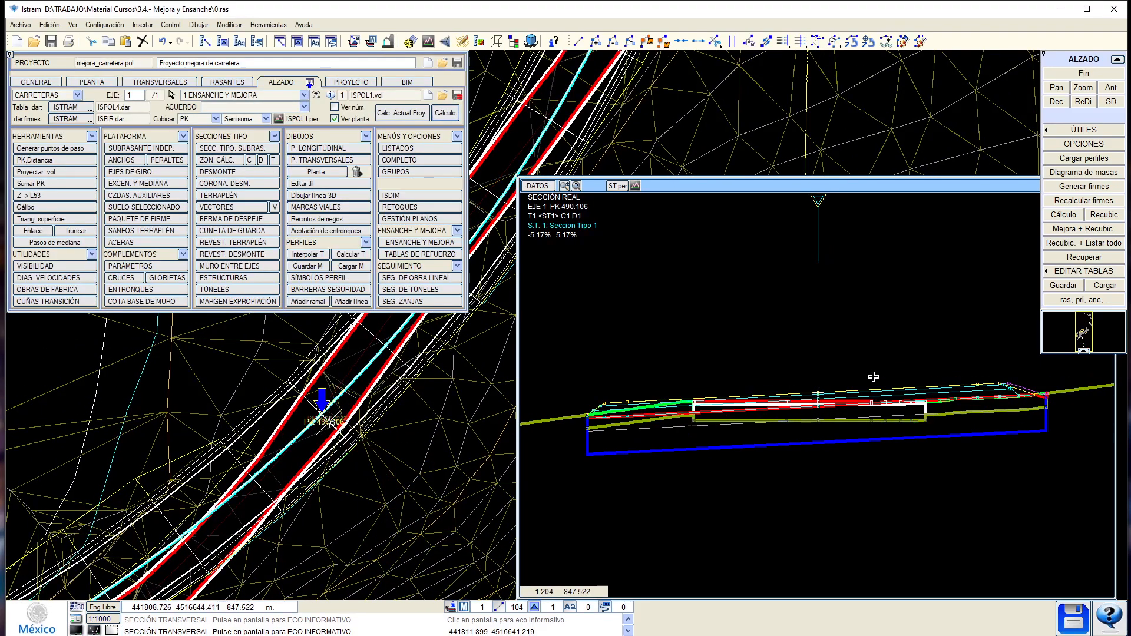
scroll(825, 446, up, 3)
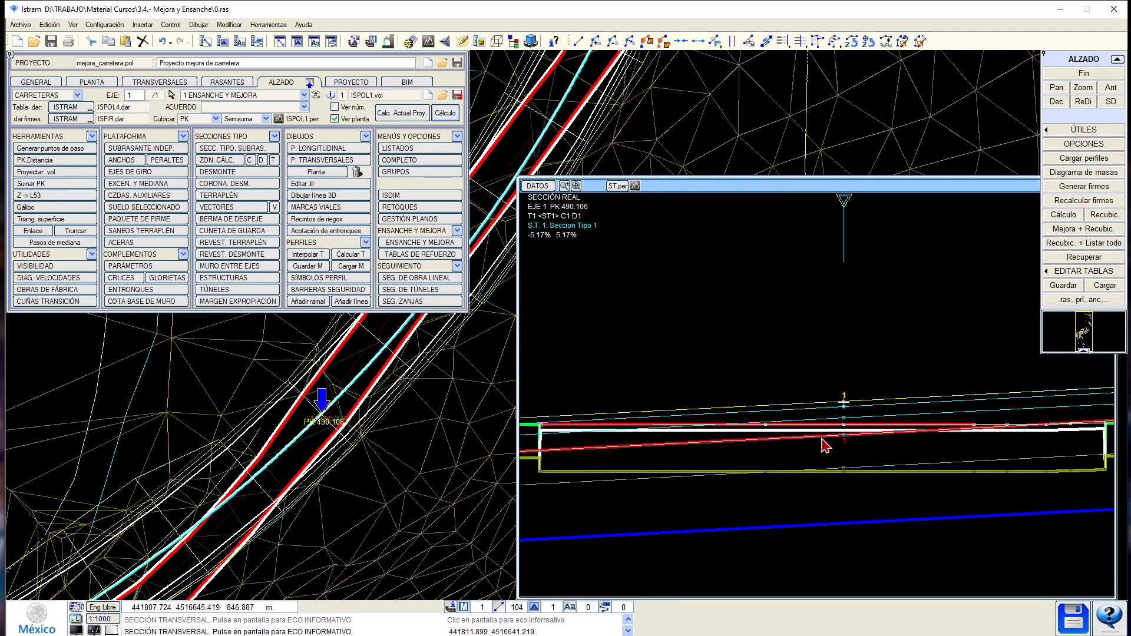
scroll(825, 446, down, 1)
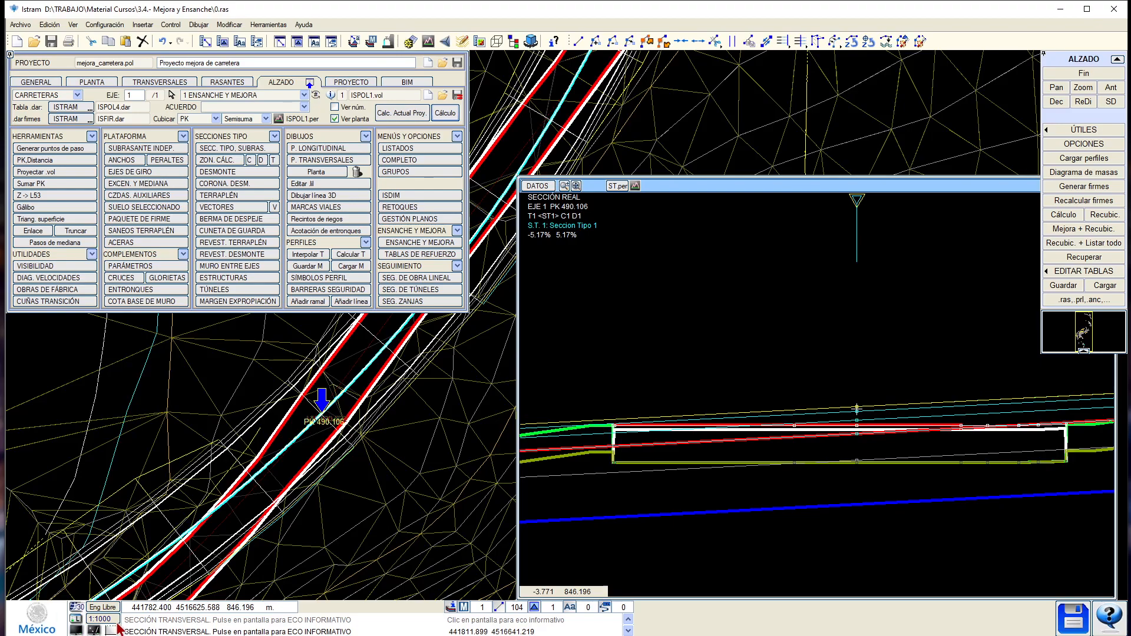
Switch the display to a white background, maximize the program window and reposition the cross section window.
click(76, 631)
scroll(611, 498, down, 2)
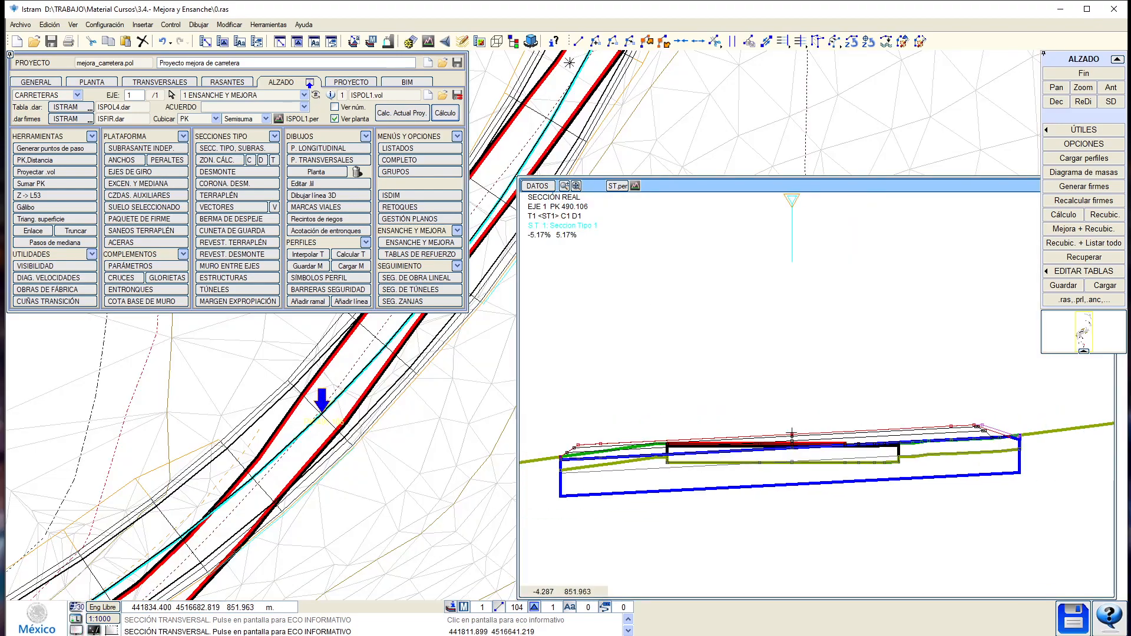
double_click(572, 11)
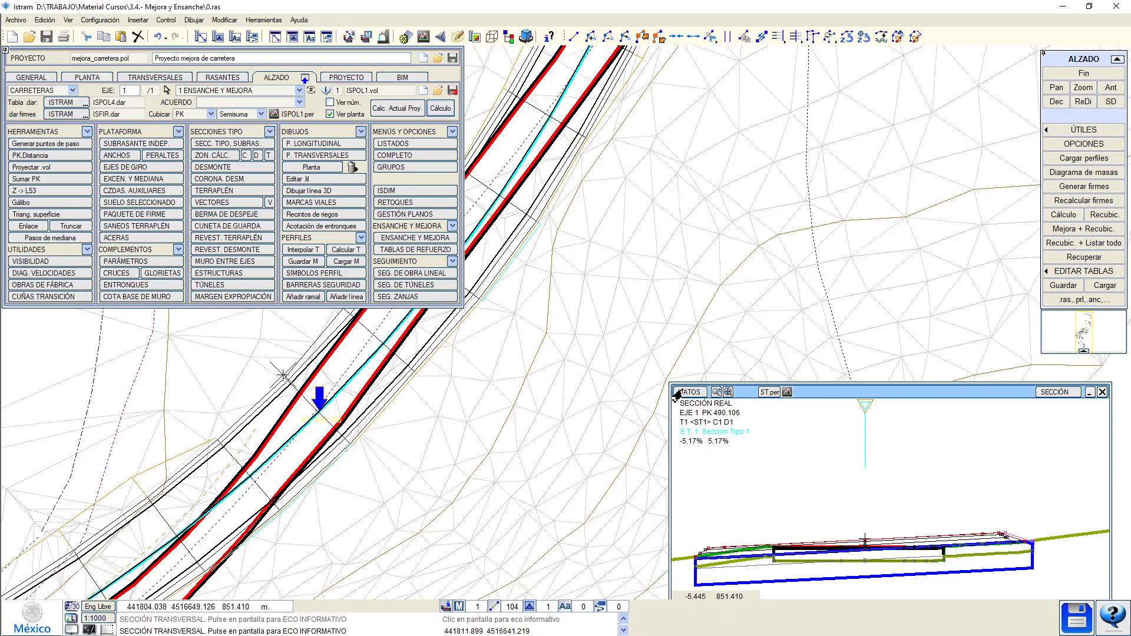
drag(820, 391, 827, 383)
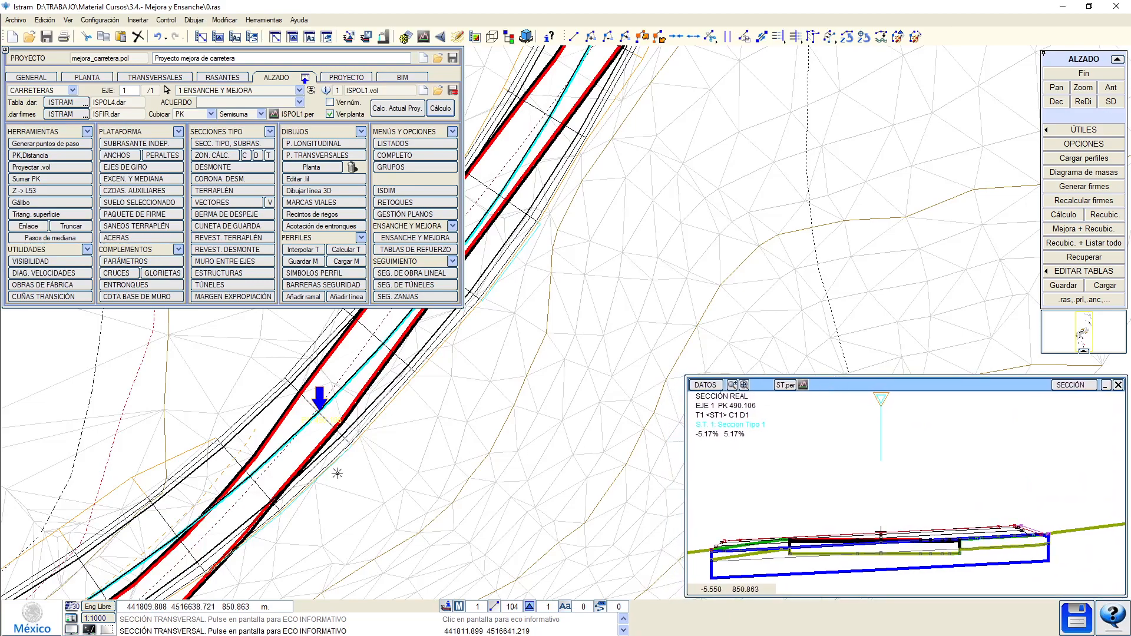
Pick the section at about PK 490 and open axis 1's wedge and step parameters in the widening and improvement settings.
click(339, 472)
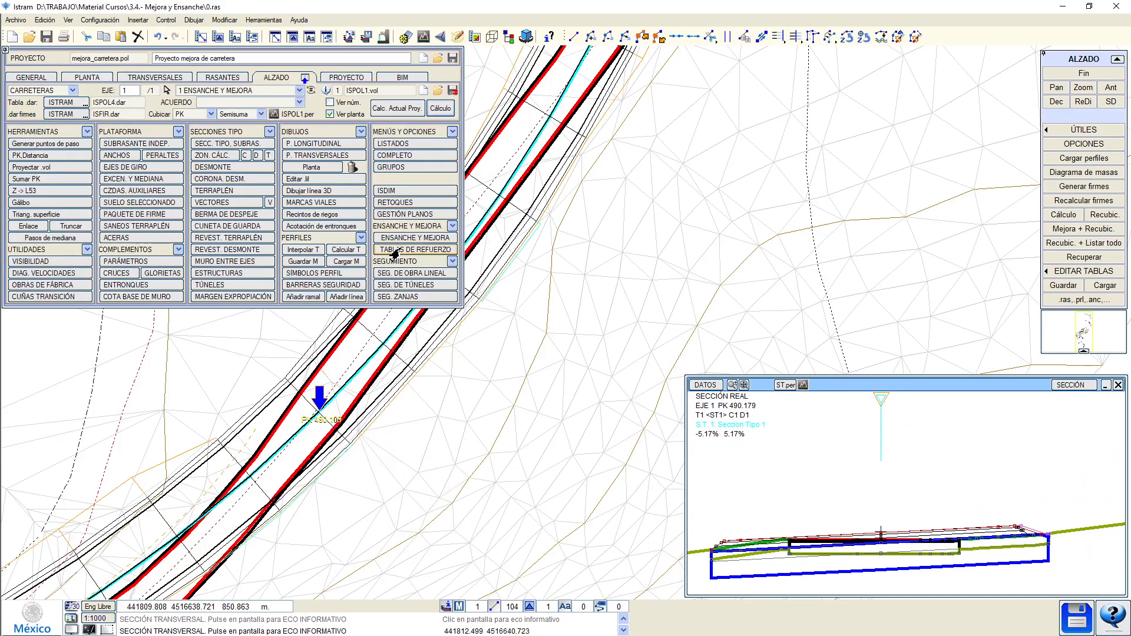
click(392, 240)
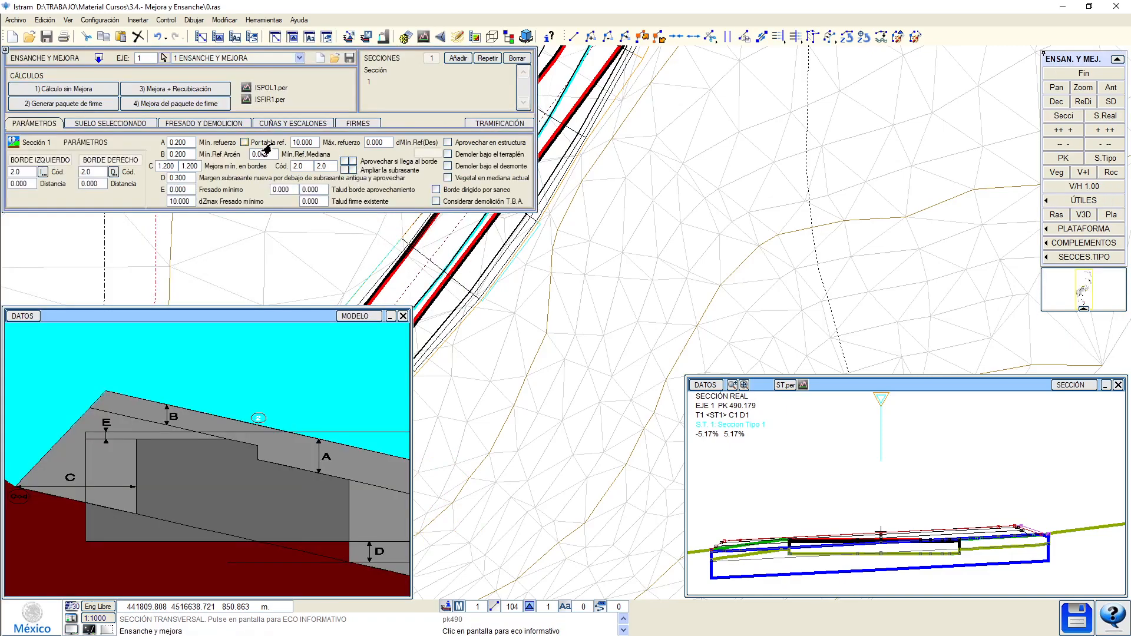
click(295, 122)
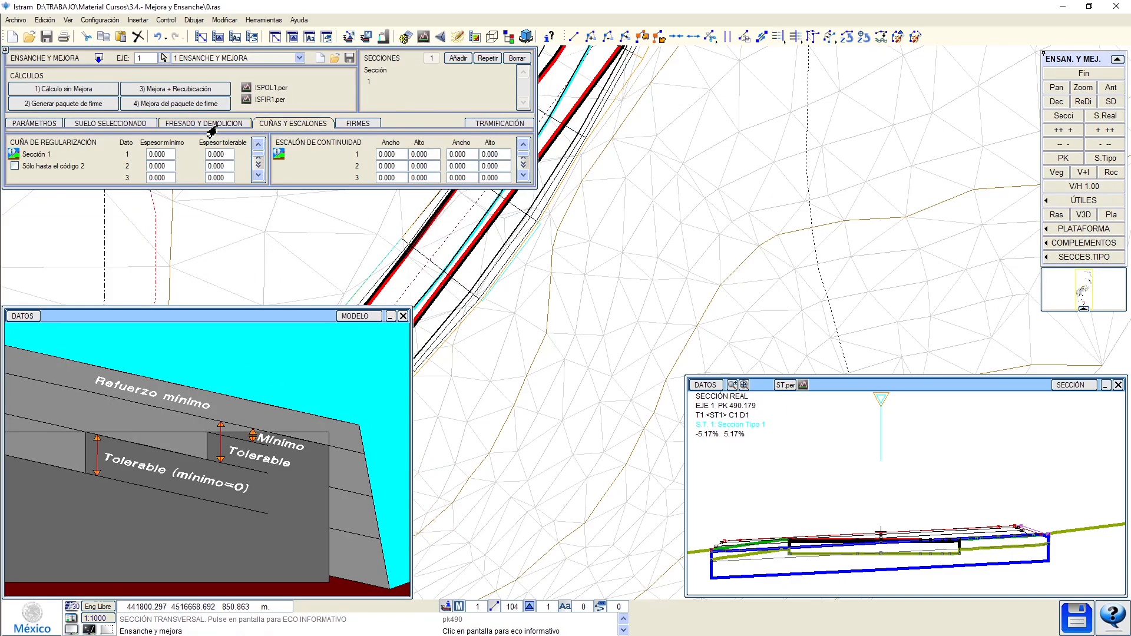
Set the regularization wedge's minimum and tolerable thicknesses to 0.050 in rows 1 to 6 and check real sections between PK 506 and 488.
click(211, 125)
click(294, 124)
click(218, 167)
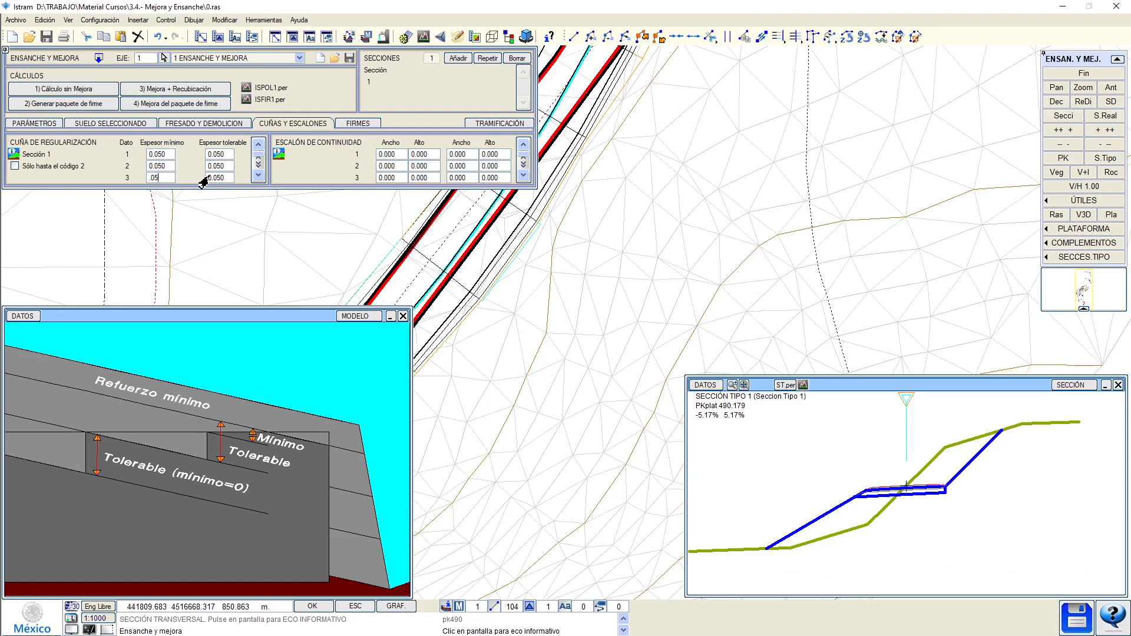
click(256, 175)
click(256, 176)
click(353, 284)
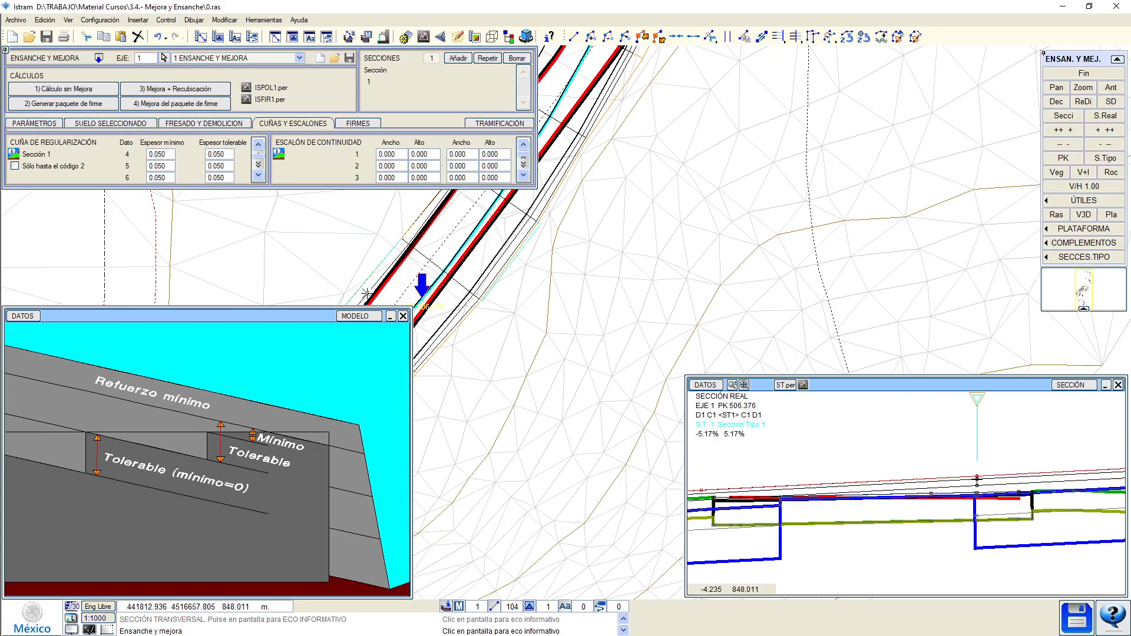
click(404, 254)
middle_drag(422, 280, 564, 146)
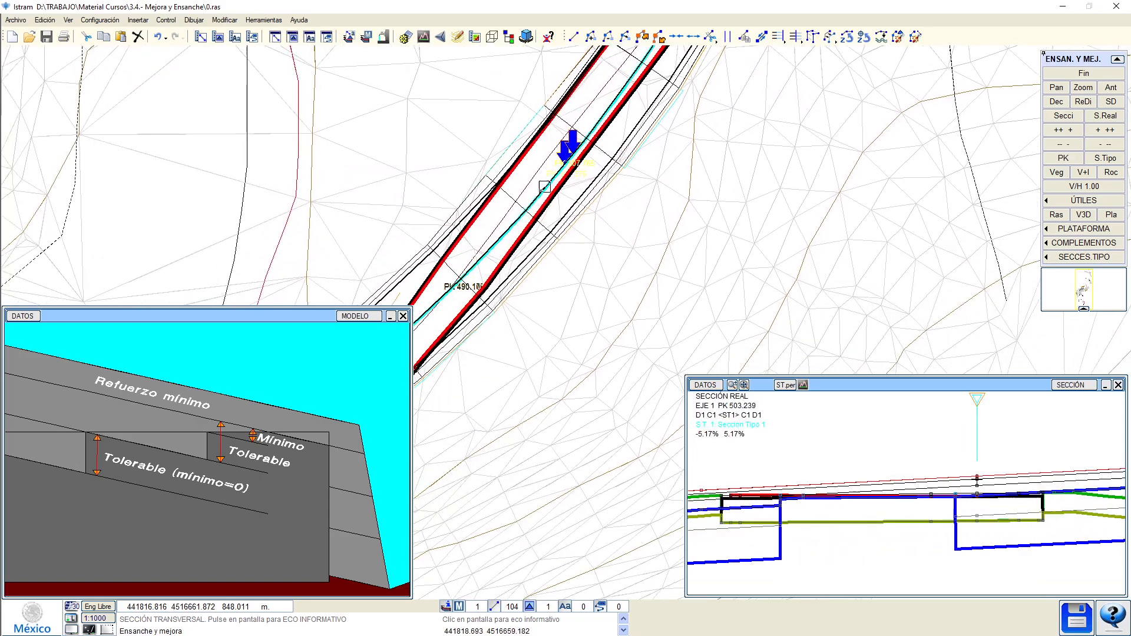
click(452, 285)
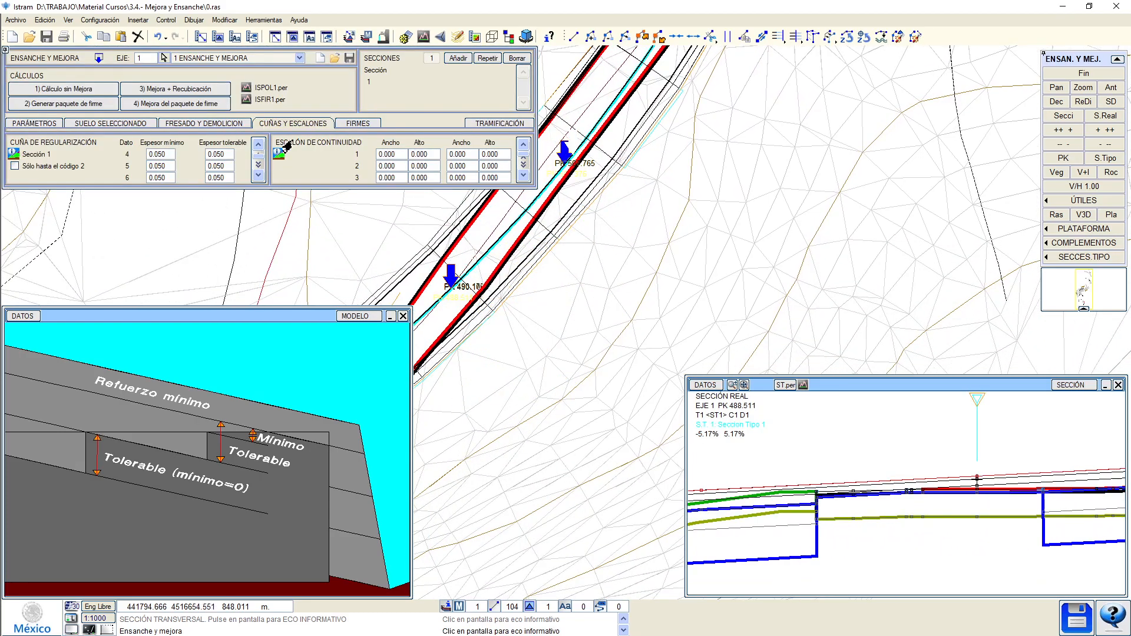
Set the minimum thickness per pavement layer to 0.050 for all layers of Section 1 and display the real section at PK 481.940.
click(358, 123)
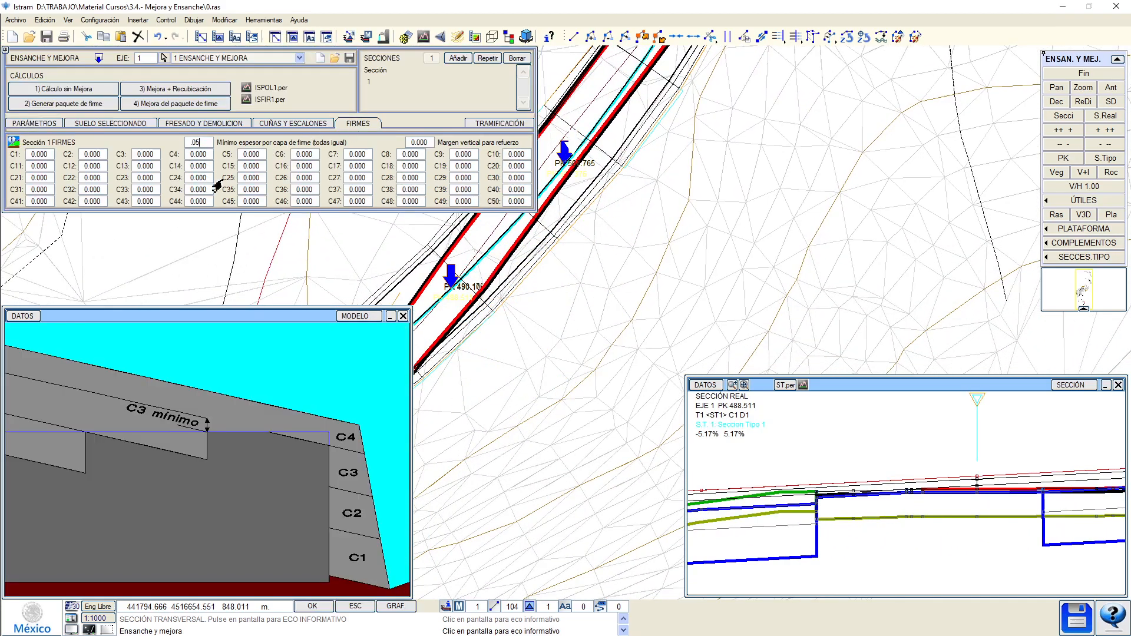
click(461, 369)
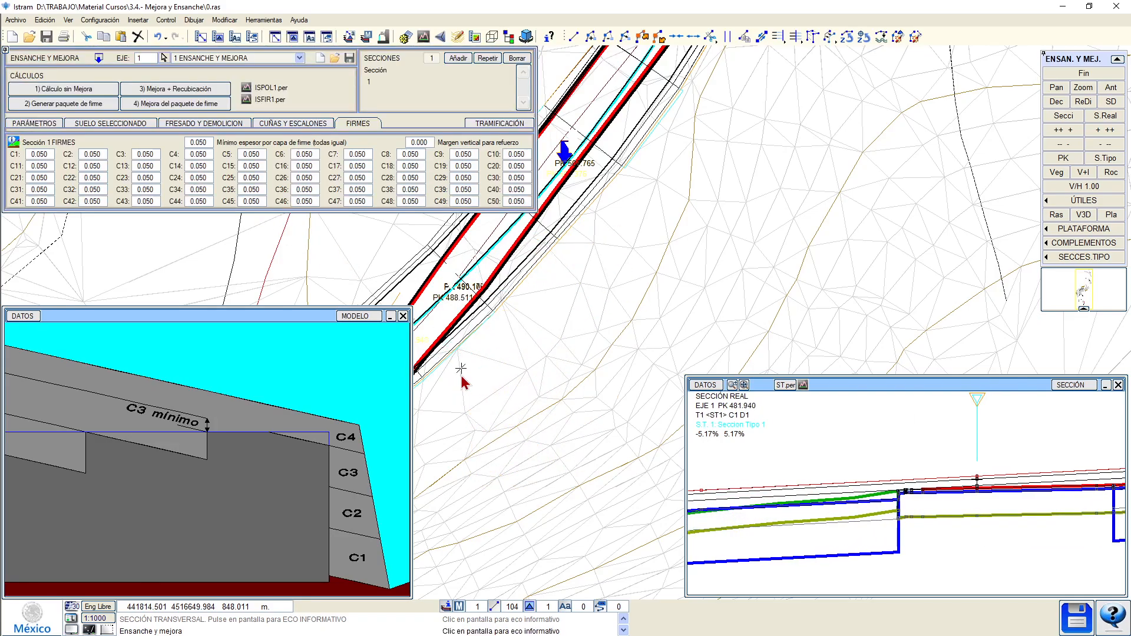
Set all continuity step widths to 0.500 and heights to 0.050 through row 6, and display the real section at PK 488.737.
click(275, 125)
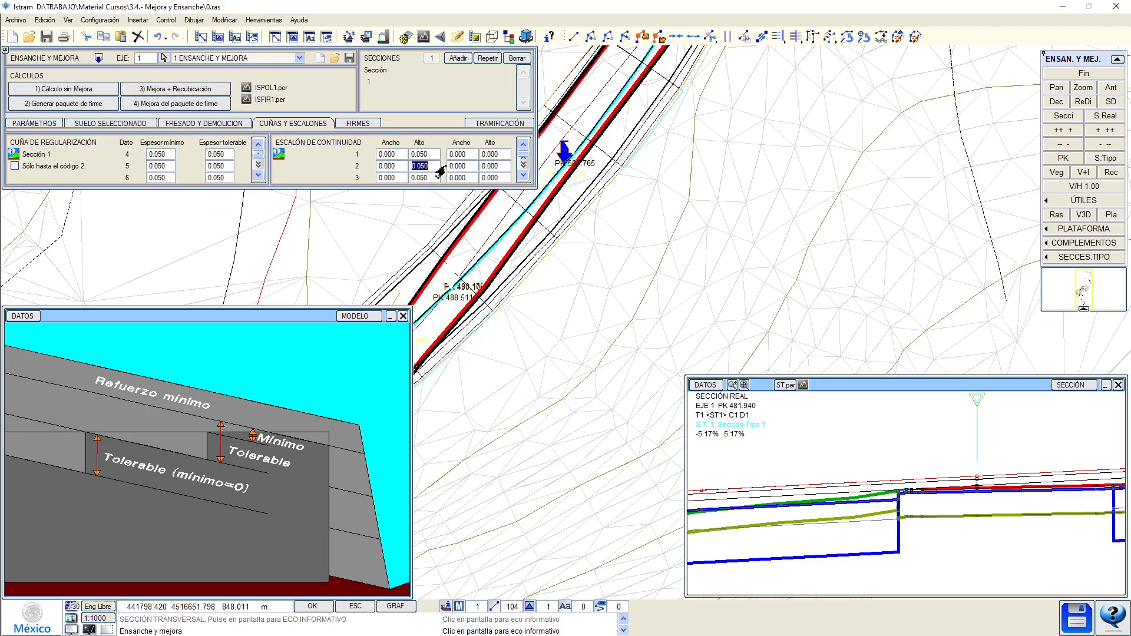
text(.05)
click(496, 166)
text(.05)
text(.5)
click(395, 167)
text(.5)
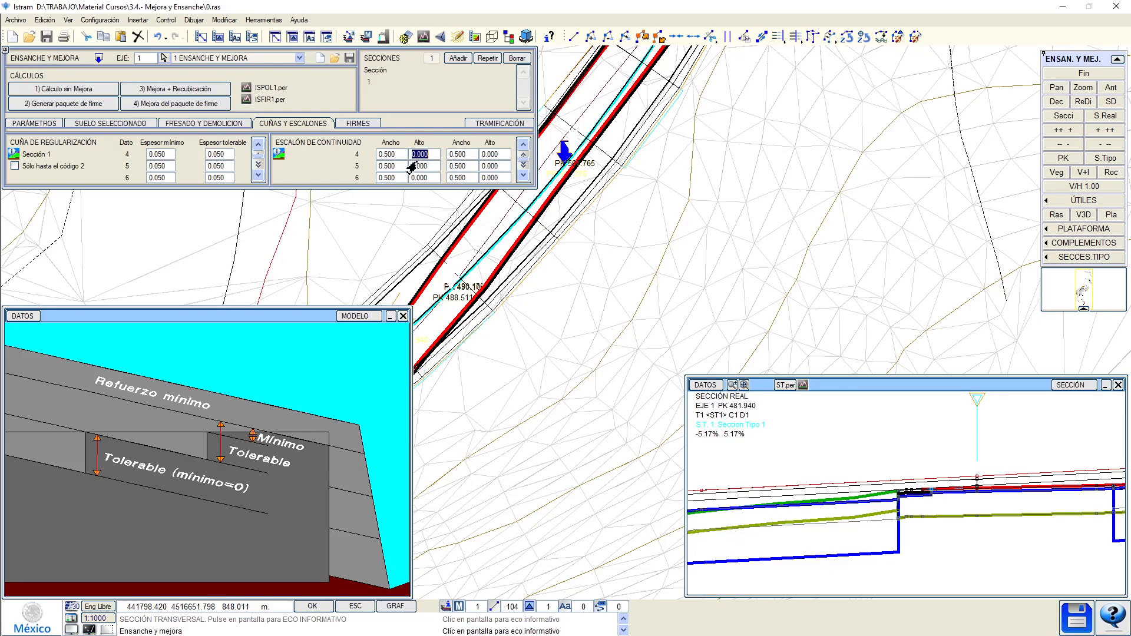
click(489, 157)
click(453, 285)
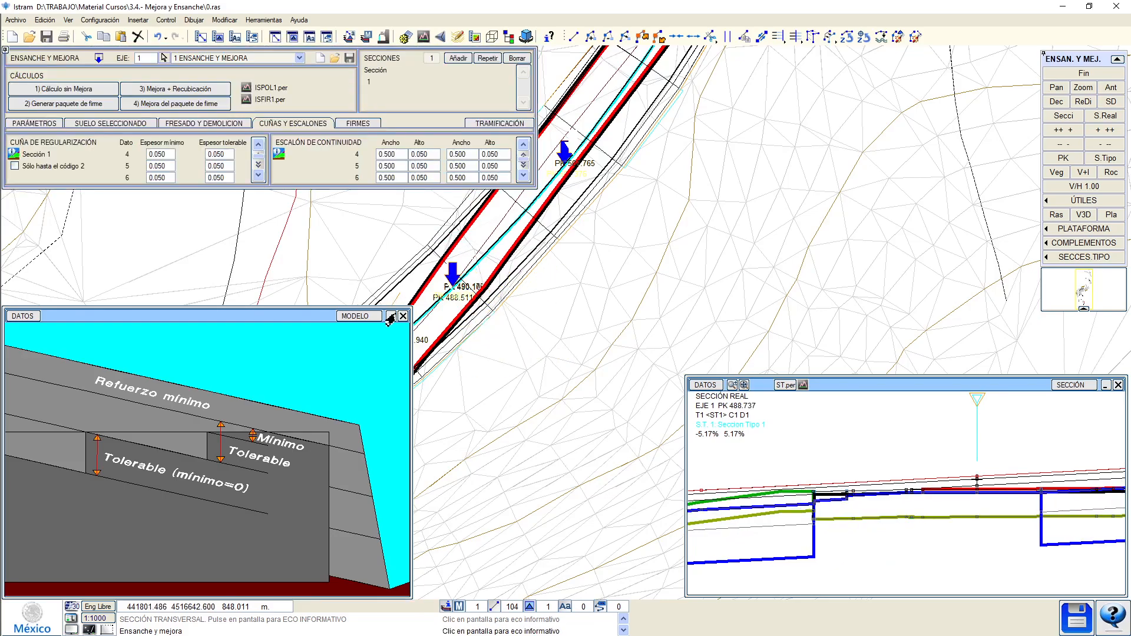
Minimize the model diagram, display the real section at PK 478.497 and enlarge the cross-section window.
click(390, 317)
click(466, 331)
drag(466, 331, 430, 410)
scroll(942, 511, up, 3)
scroll(1045, 509, up, 2)
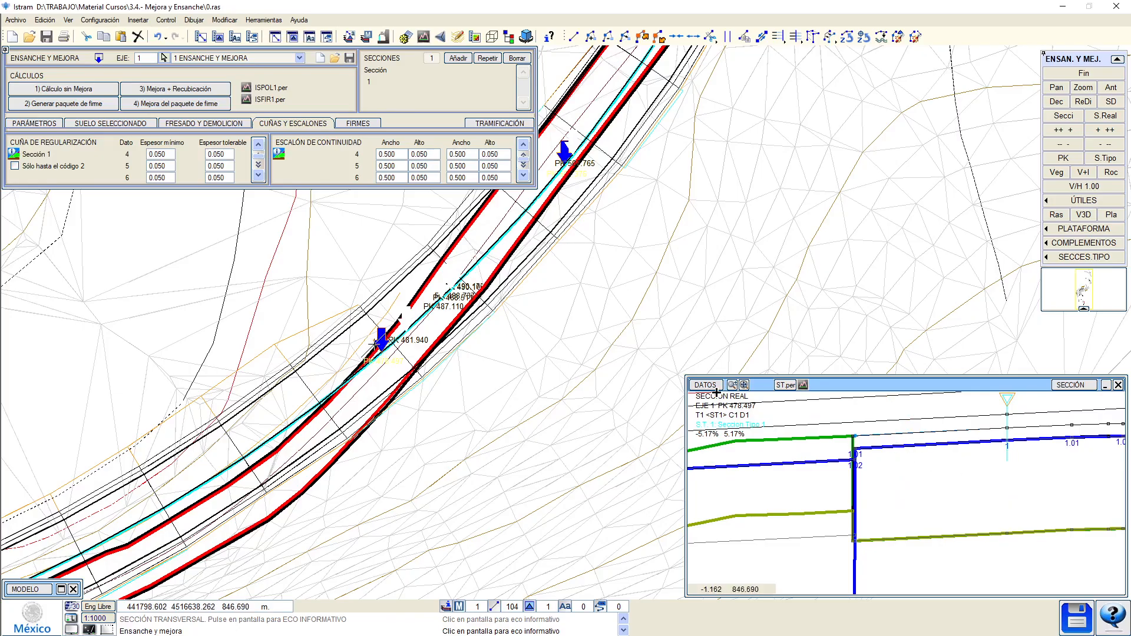
drag(684, 379, 540, 239)
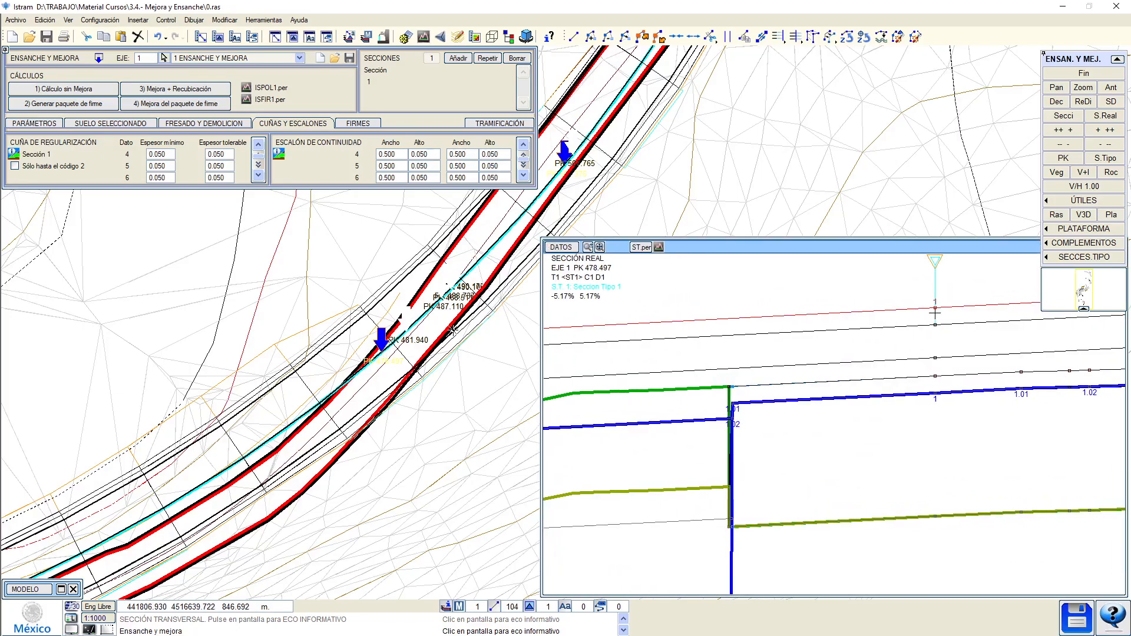
Examine the continuity steps and wedges in the real sections along the axis between about PK 477 and PK 498.
middle_drag(453, 331, 284, 396)
click(389, 327)
scroll(776, 410, down, 7)
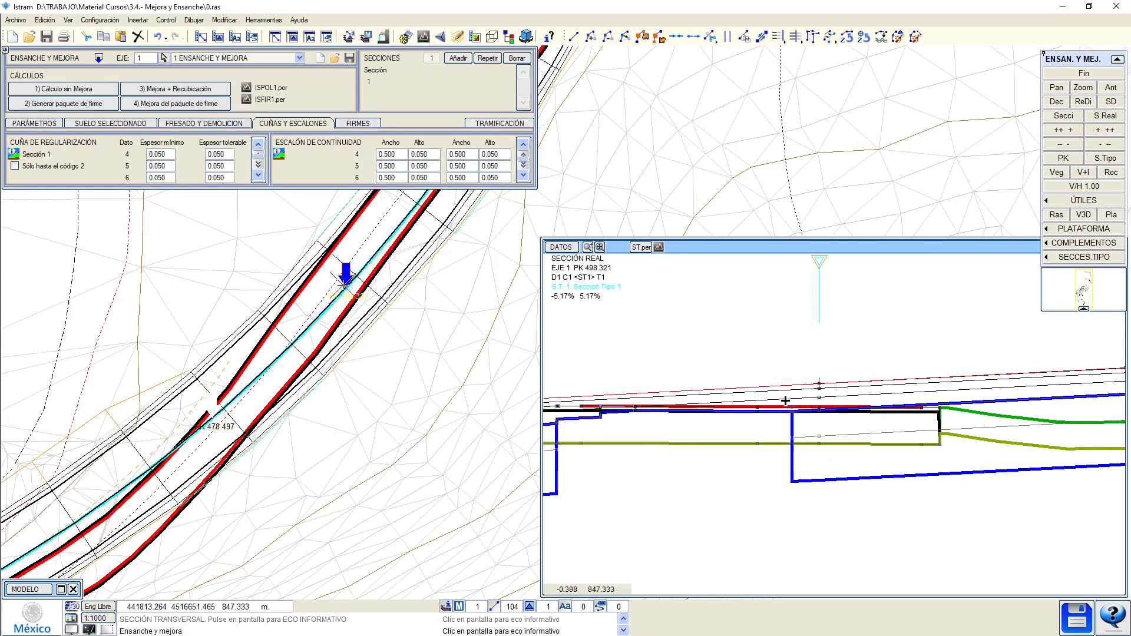
scroll(621, 421, up, 4)
middle_drag(616, 419, 703, 450)
scroll(703, 437, up, 2)
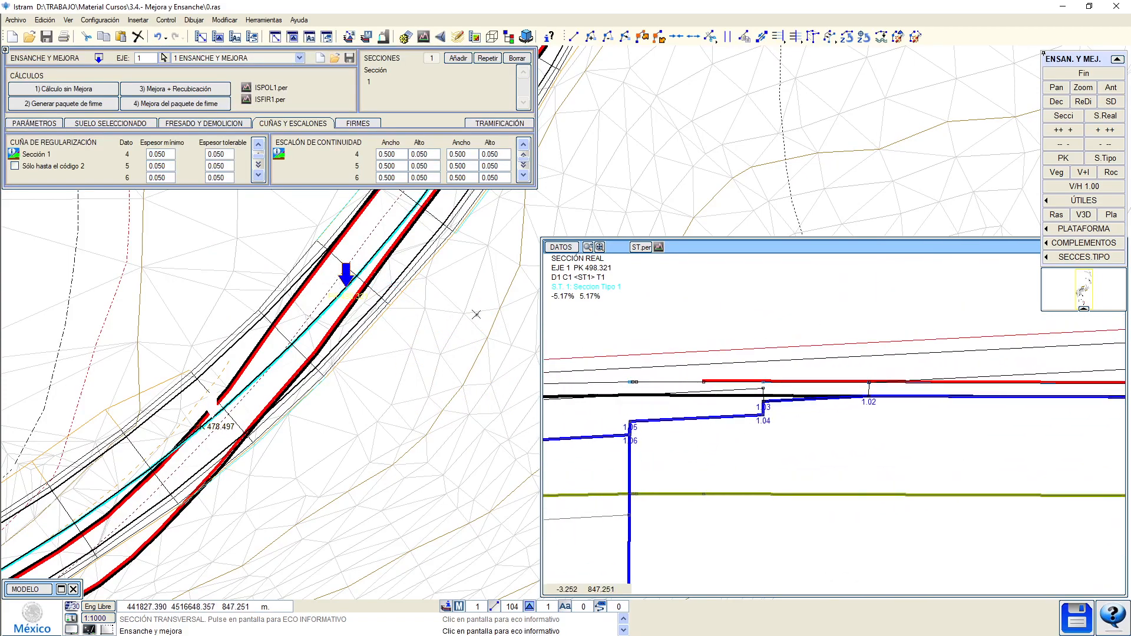
drag(439, 314, 302, 312)
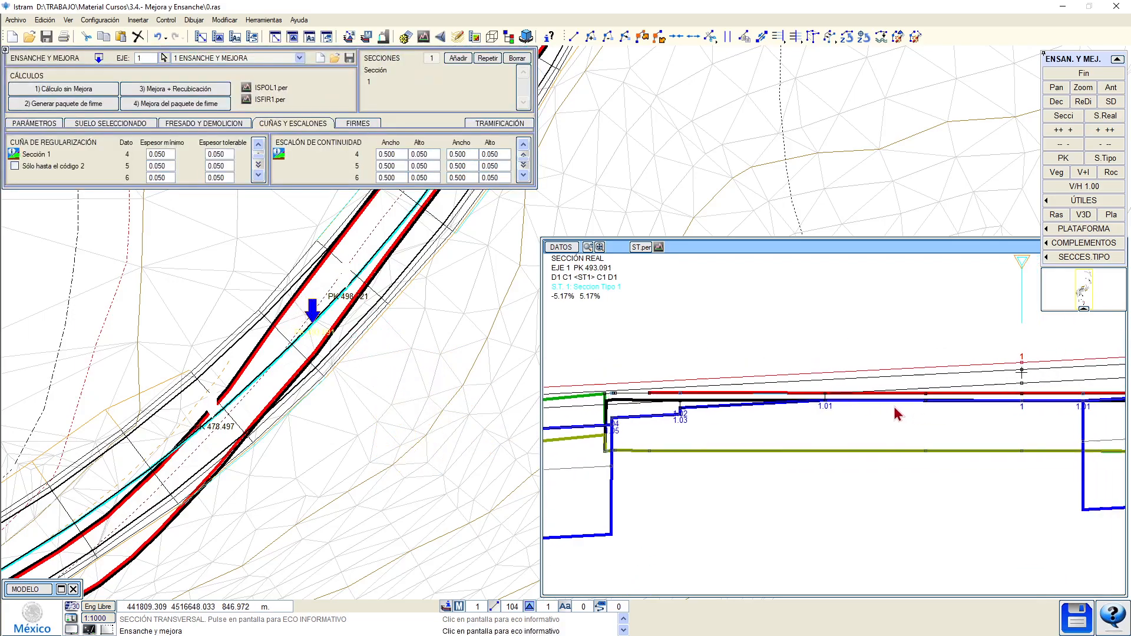
click(361, 406)
mouse_move(361, 406)
mouse_down()
mouse_move(322, 455)
mouse_move(366, 416)
mouse_move(375, 389)
mouse_up()
drag(309, 435, 274, 461)
middle_drag(273, 461, 382, 275)
click(359, 308)
Set the selected soil's minimum embankment (Mín. terraplén) for Section 1 to 0.050 and minimize the model diagram.
click(203, 123)
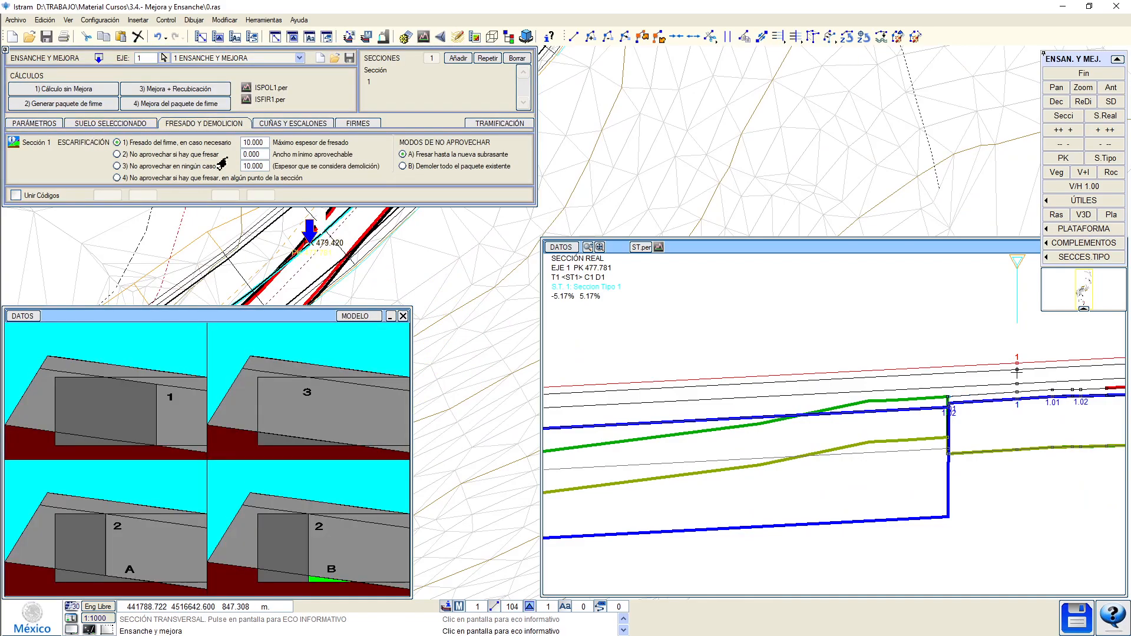
click(112, 124)
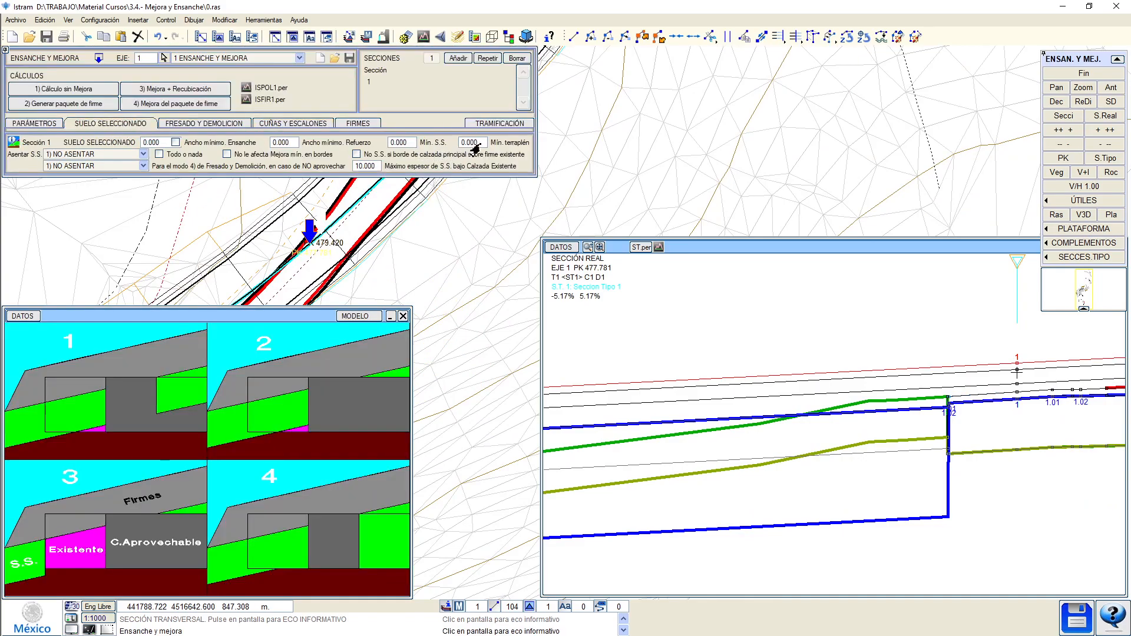
text(5)
key(Return)
click(391, 317)
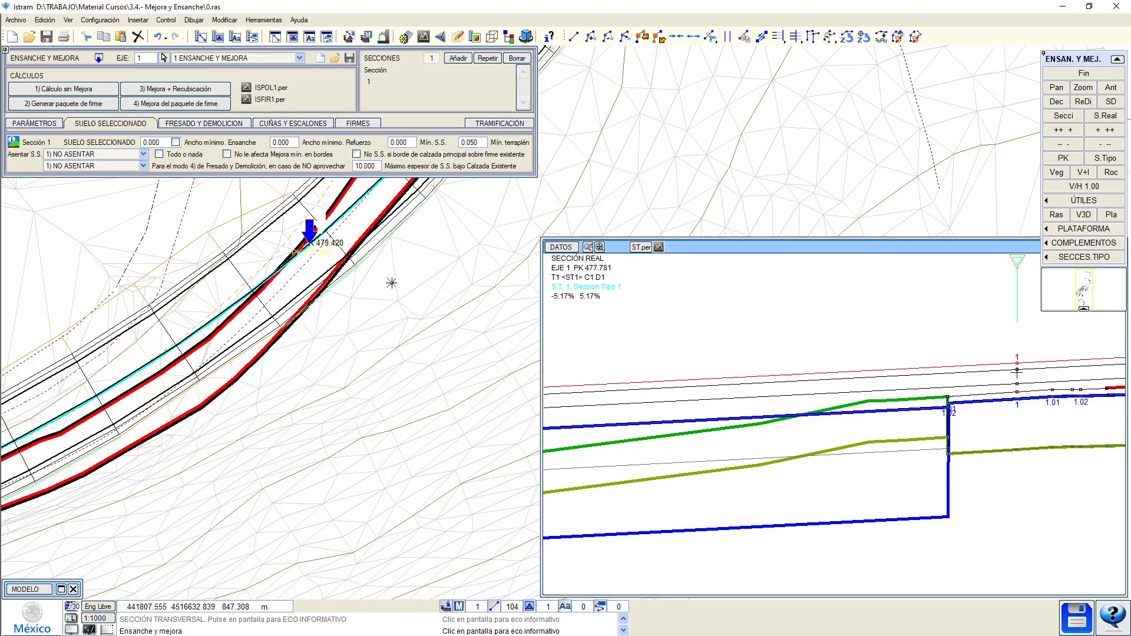
Display the real section at PK 494.547, open it in the profile editor and calculate its areas.
drag(391, 284, 460, 169)
scroll(607, 365, up, 2)
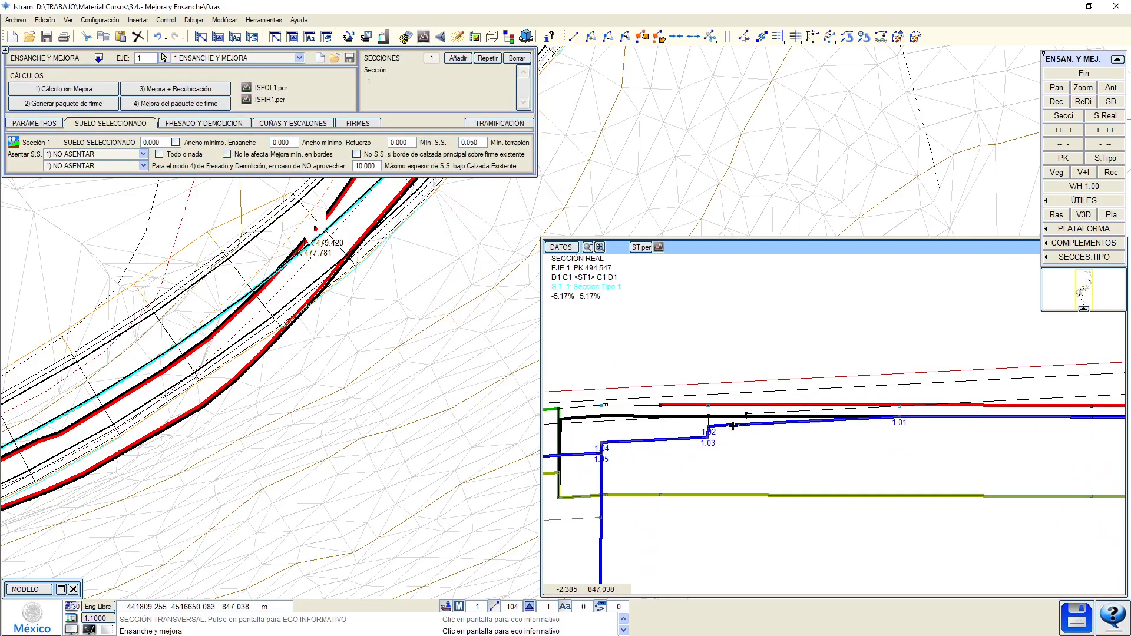
scroll(743, 418, up, 2)
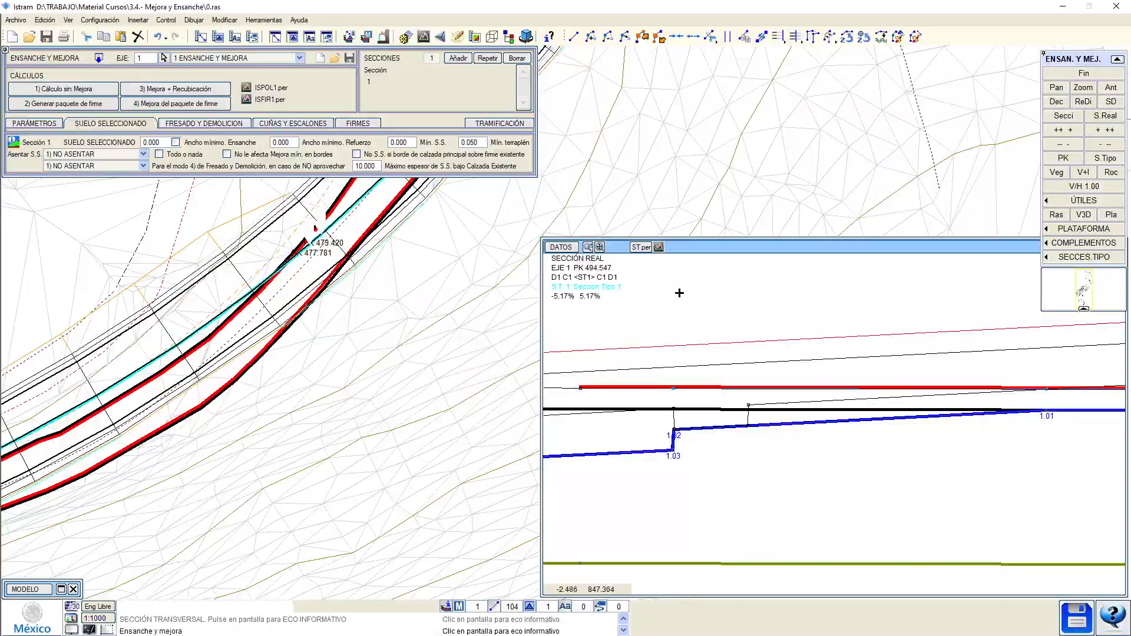
click(659, 247)
scroll(457, 308, up, 1)
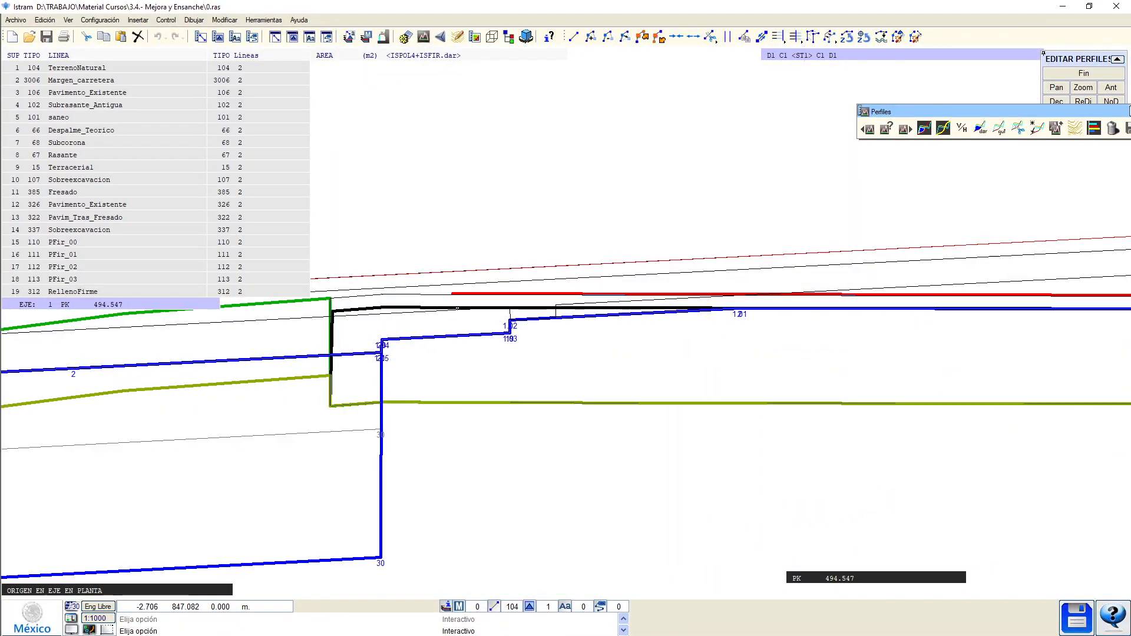
click(942, 129)
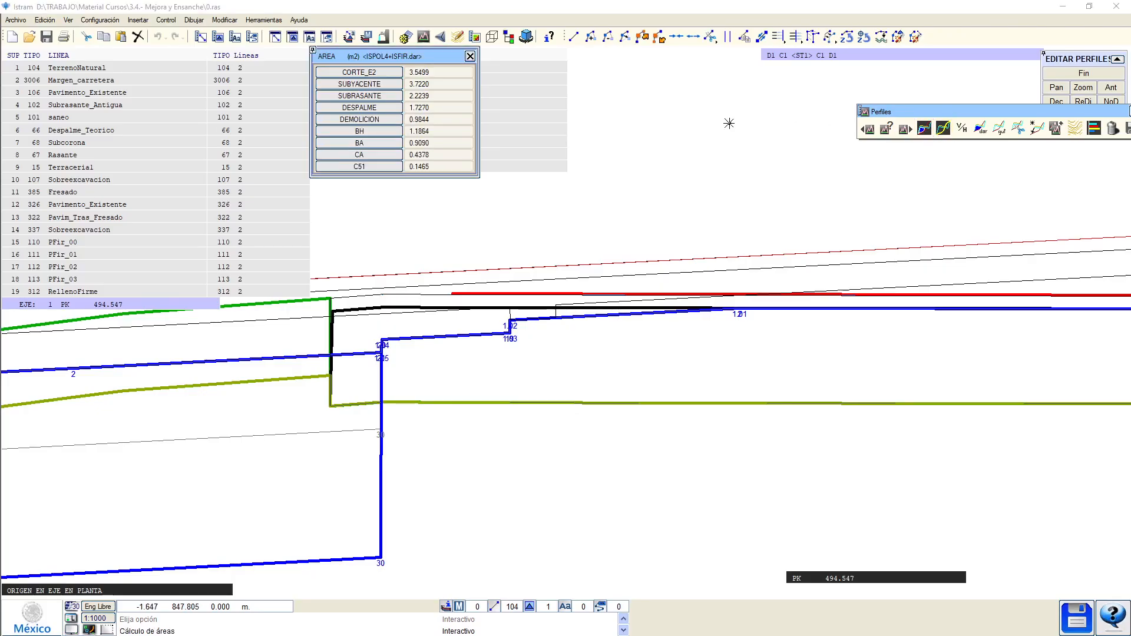
Shade the BH area in the profile and examine its extent around the continuity steps.
click(354, 131)
middle_drag(435, 310, 652, 342)
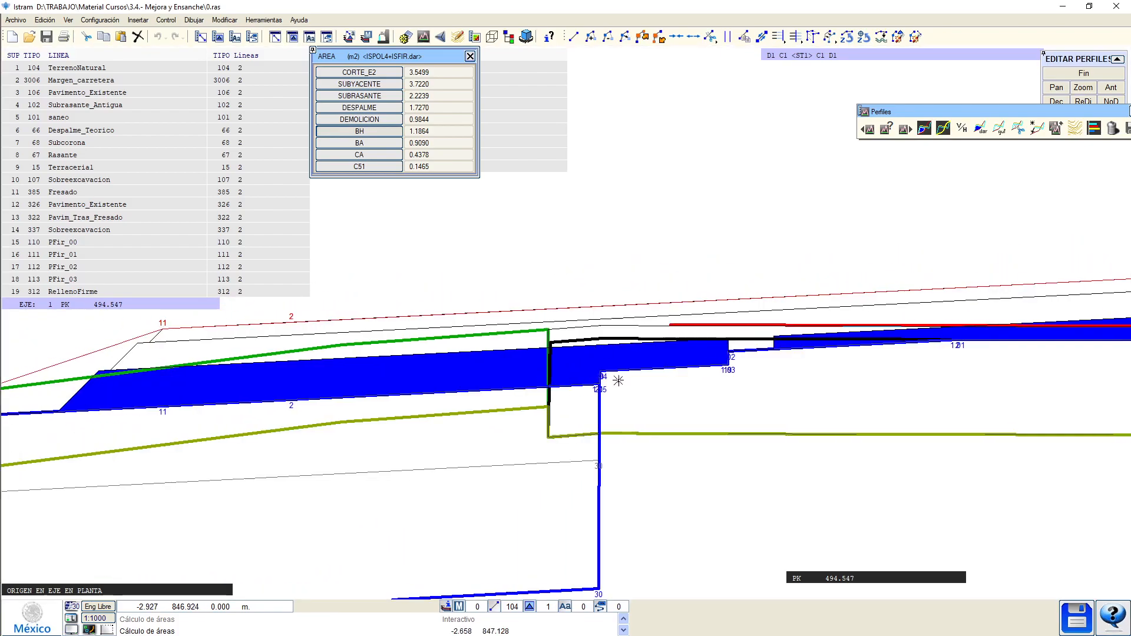
scroll(618, 381, up, 1)
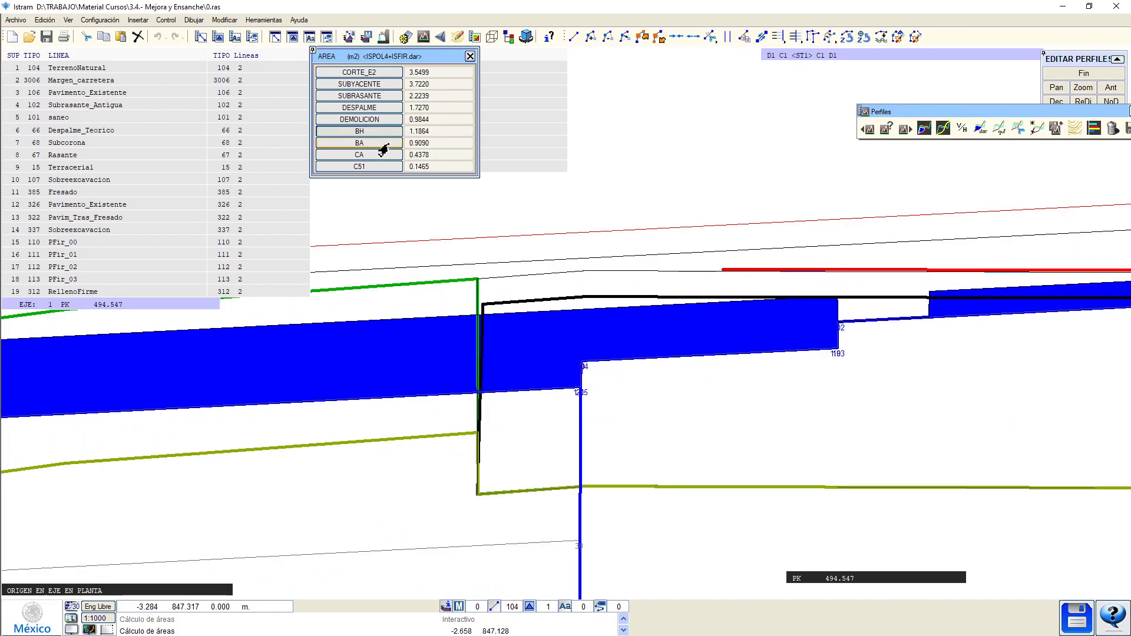
Shade the BA area in place of BH, examine how it fills the continuity step, and clear the shading.
click(359, 142)
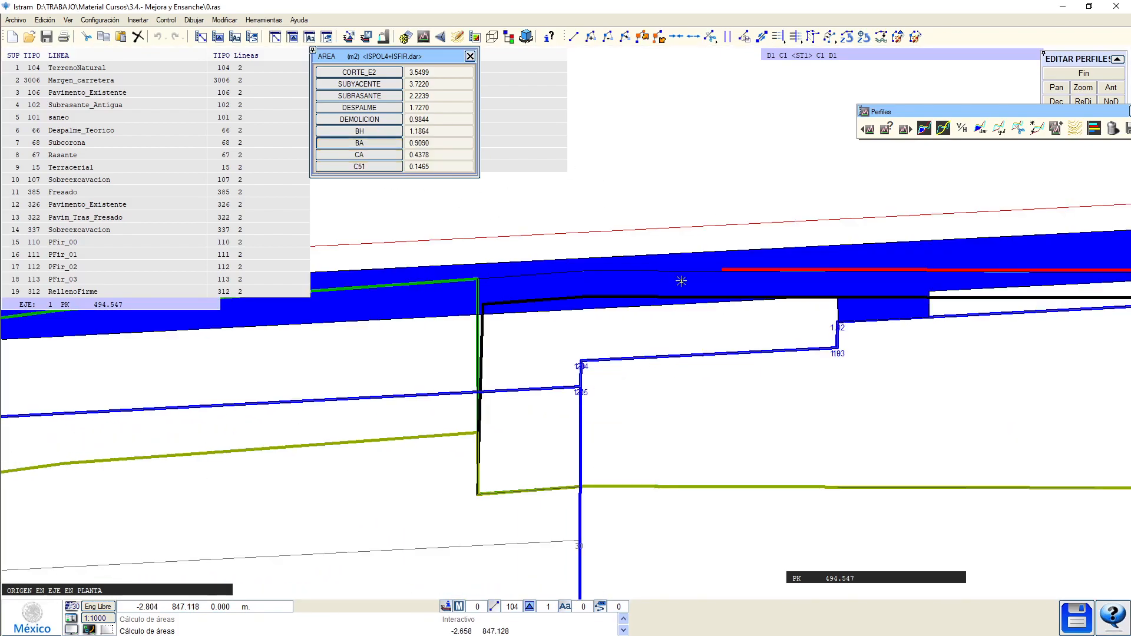
middle_drag(826, 339, 717, 382)
scroll(717, 382, up, 2)
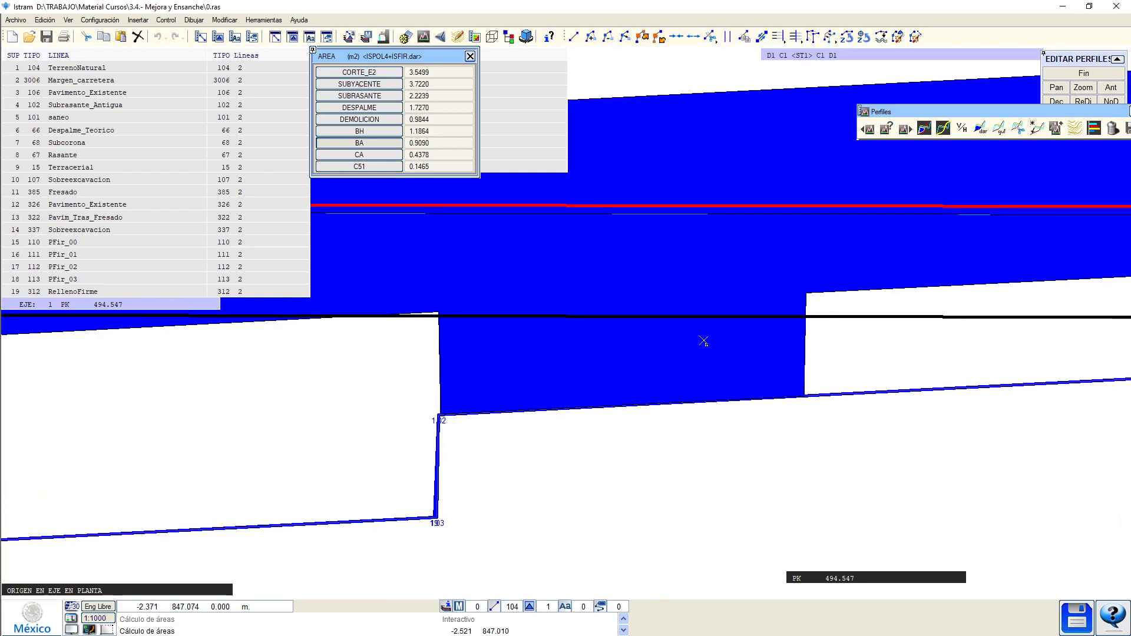
scroll(706, 334, down, 2)
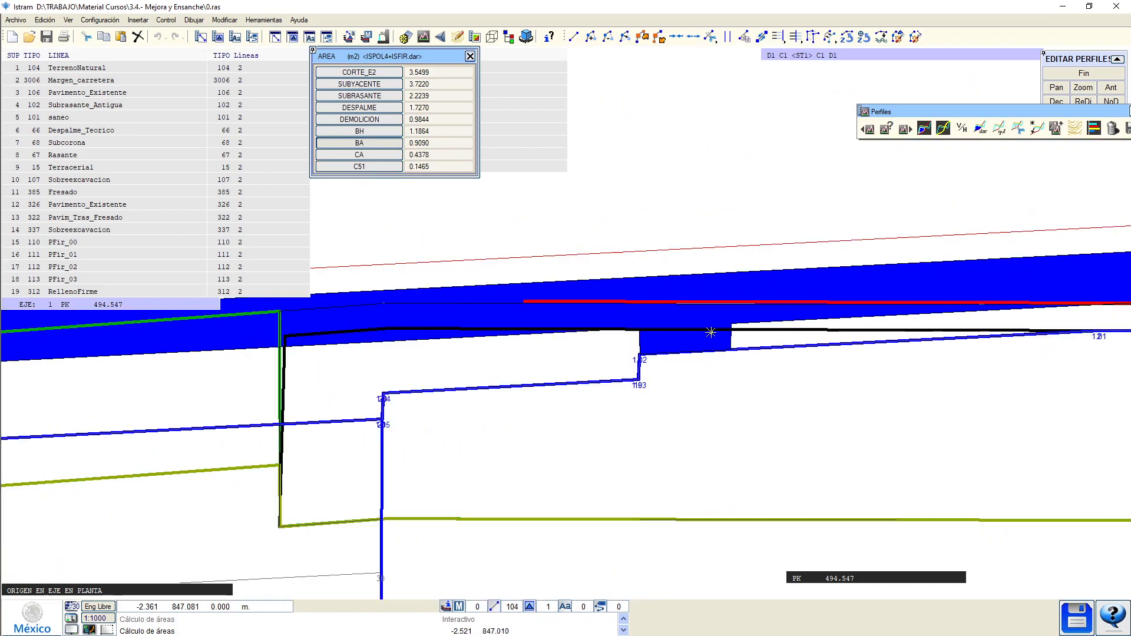
scroll(757, 416, down, 1)
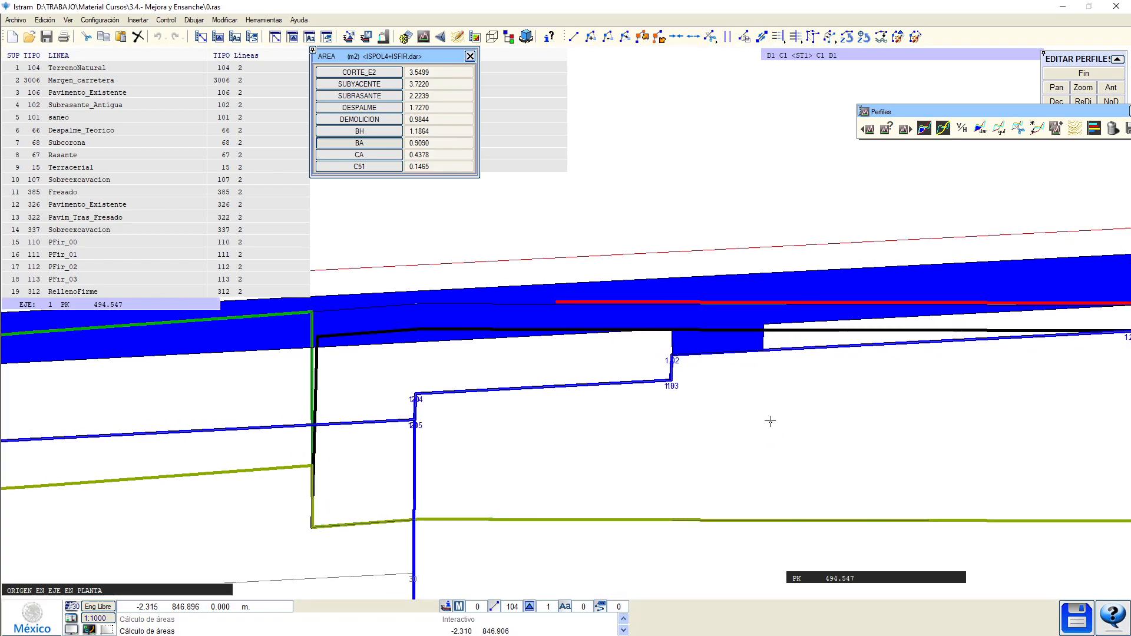
middle_drag(782, 407, 705, 406)
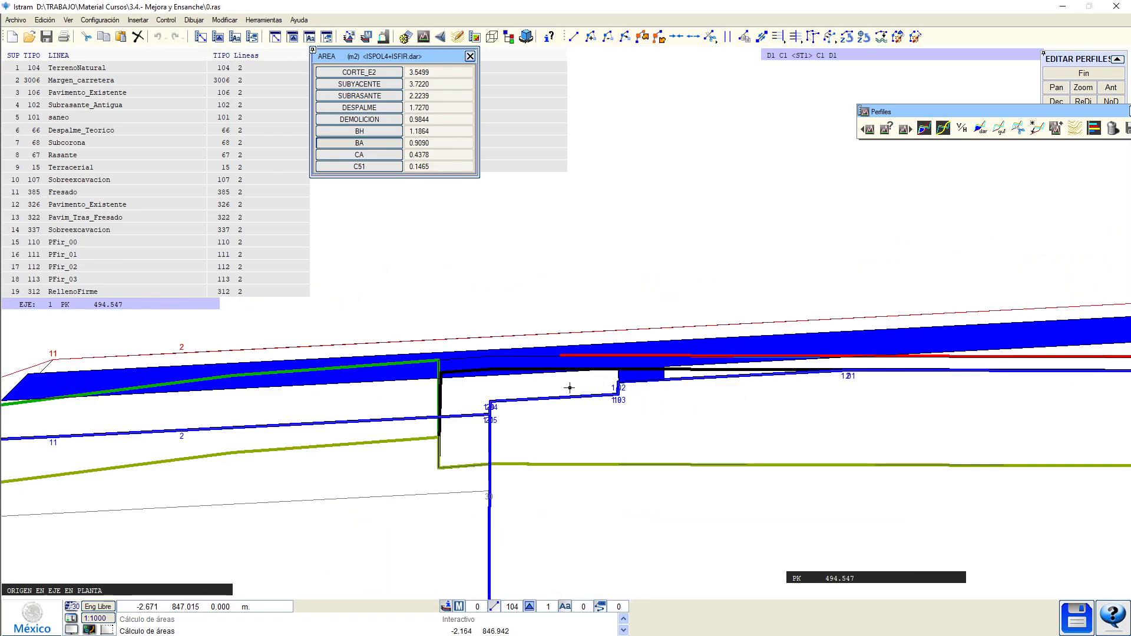
click(368, 143)
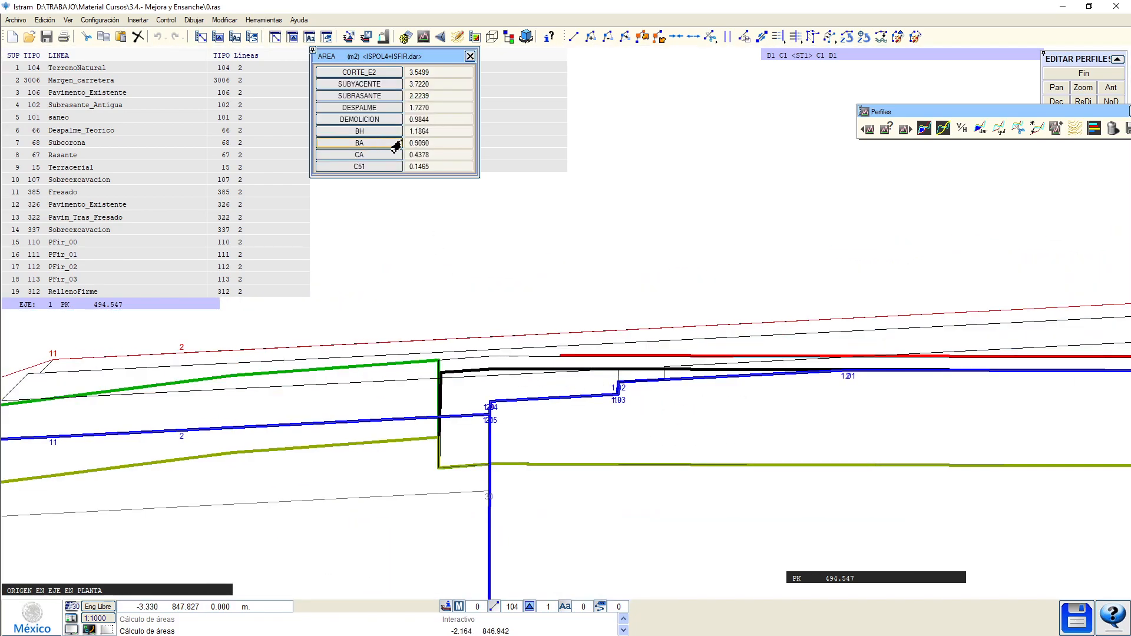
Leave the profile editor and check the real sections along the curve from about PK 449 back to PK 403.
click(1084, 73)
drag(429, 304, 177, 490)
middle_drag(205, 471, 598, 253)
drag(291, 387, 341, 371)
click(342, 371)
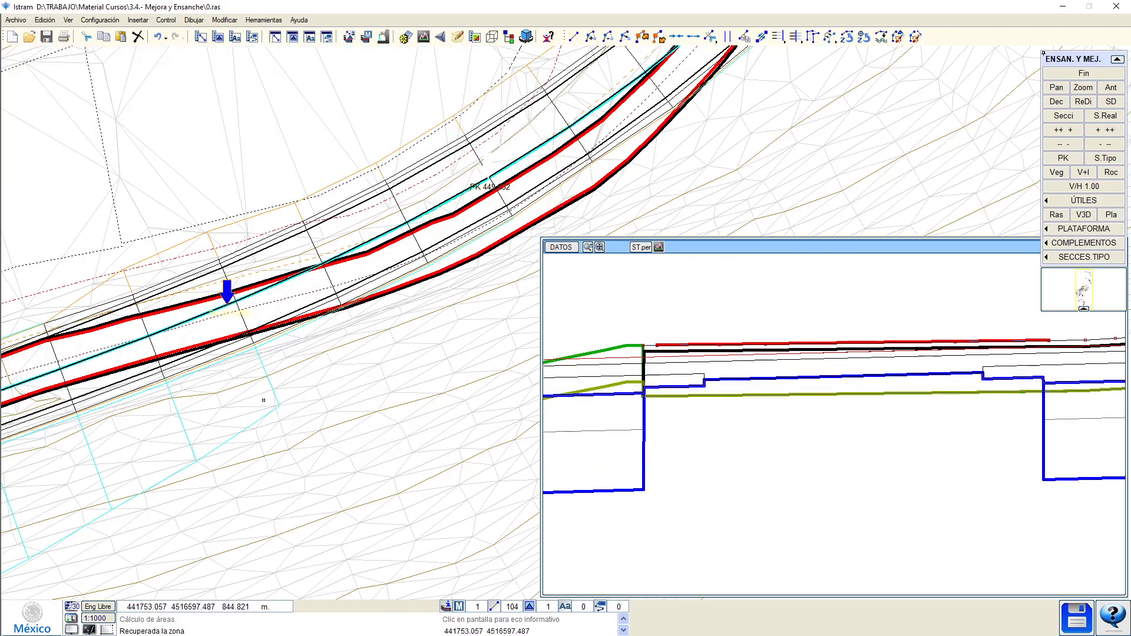
click(94, 360)
click(156, 401)
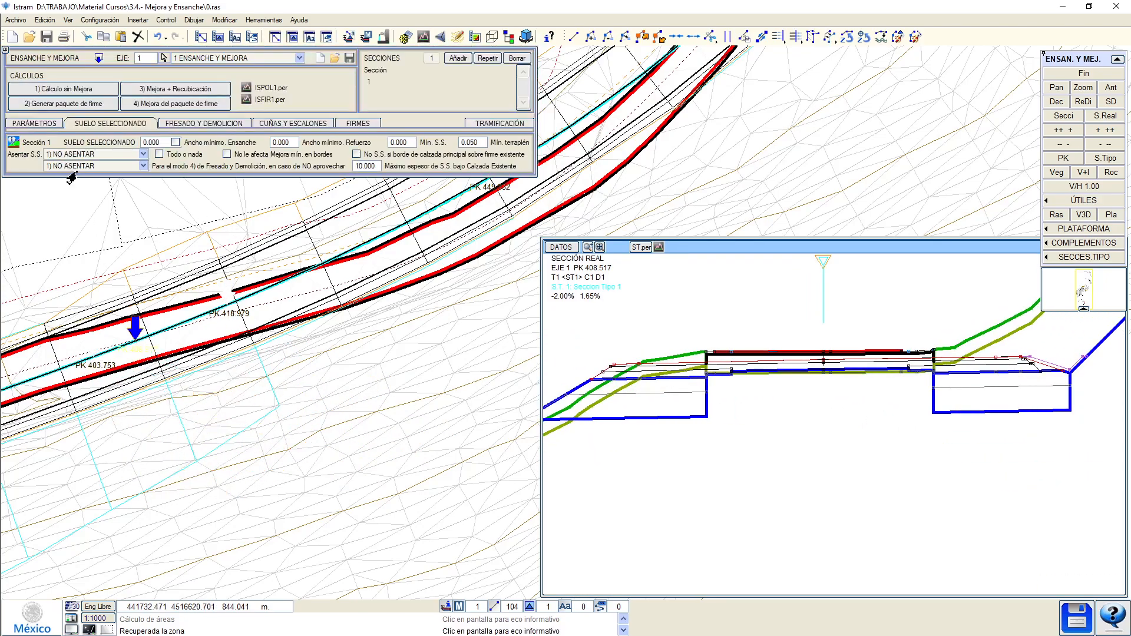
Display the real section at PK 566.023 and examine the new platform raised above the existing road.
scroll(190, 382, down, 3)
middle_drag(409, 226, 348, 357)
drag(347, 360, 423, 269)
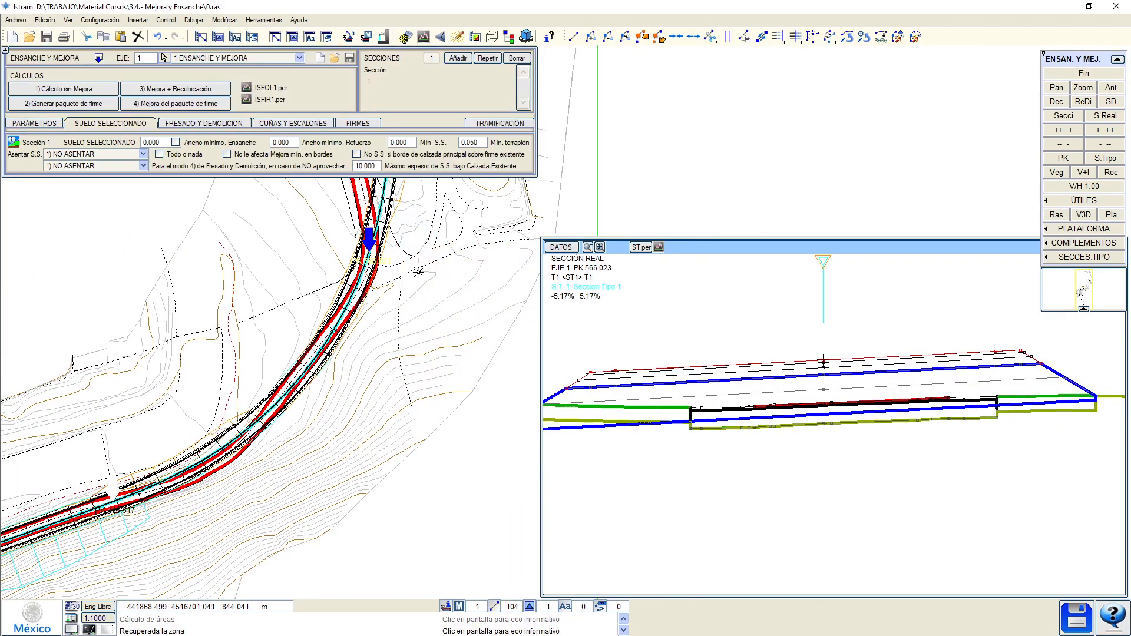
scroll(386, 231, up, 2)
scroll(803, 384, up, 2)
scroll(822, 419, down, 2)
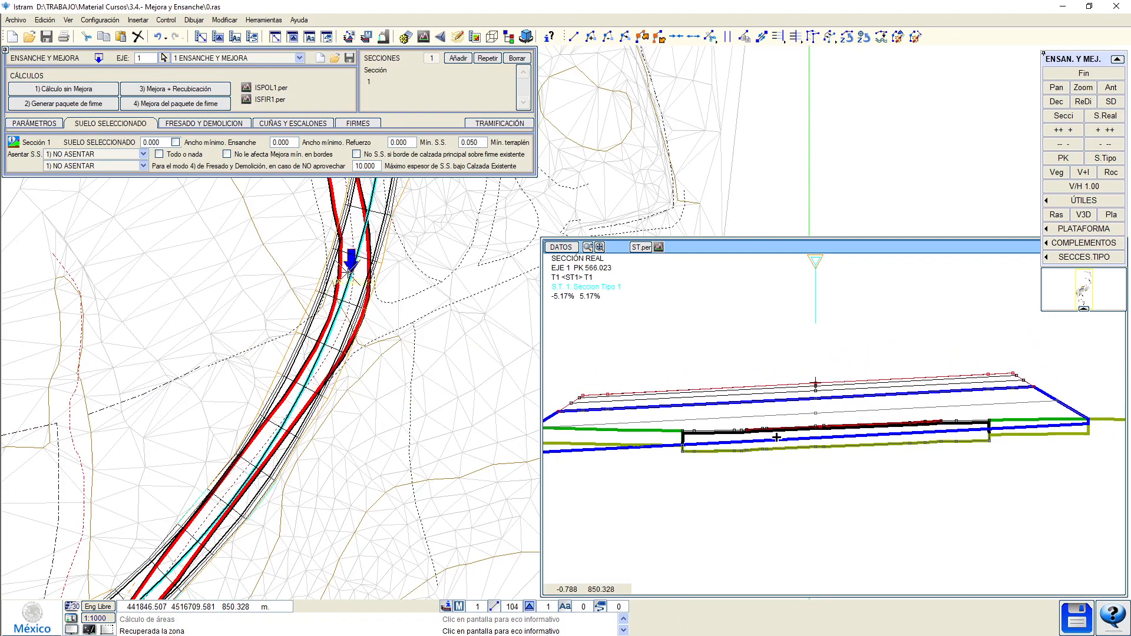
scroll(740, 436, up, 1)
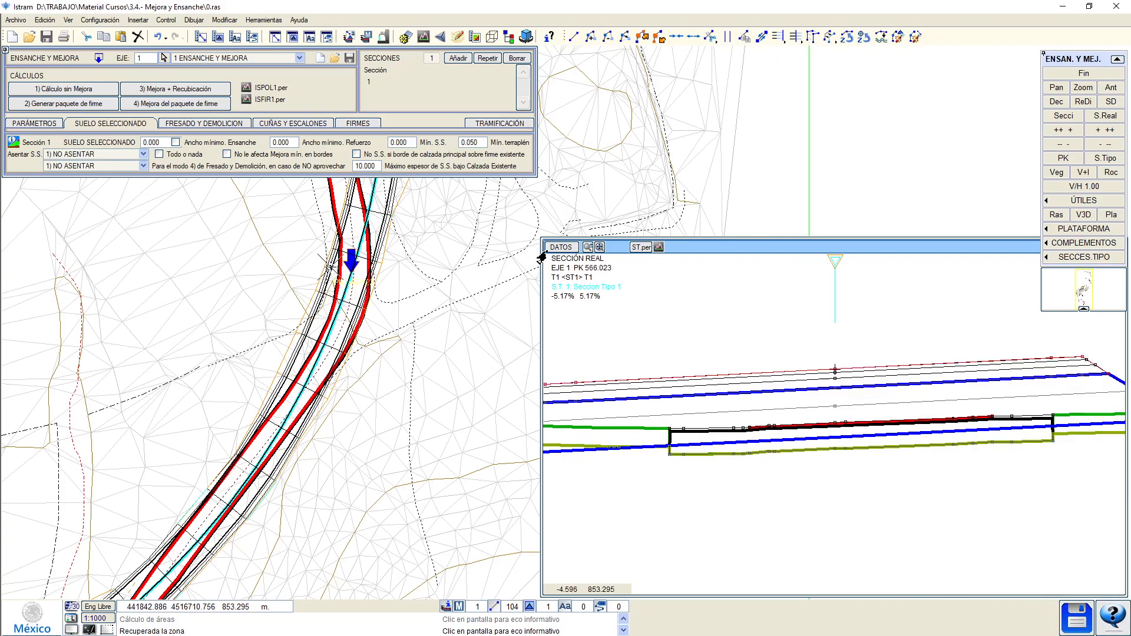
Set the selected soil seating to 2) Sobre calzada aprovechable and check the real section at PK 534.806 in an enlarged section window.
click(88, 167)
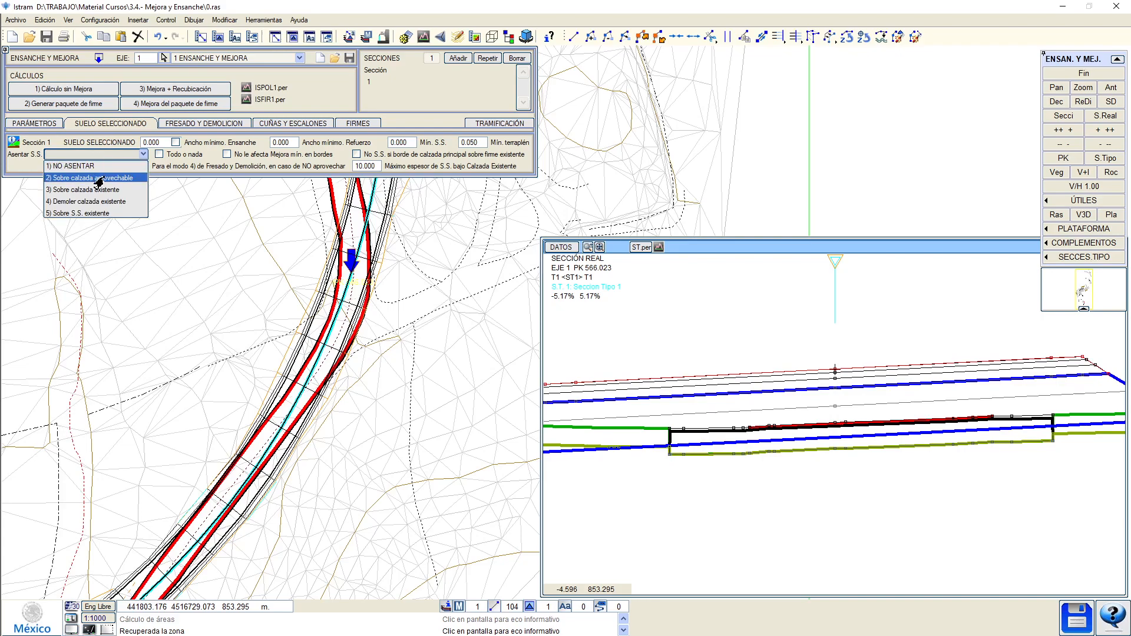
click(99, 179)
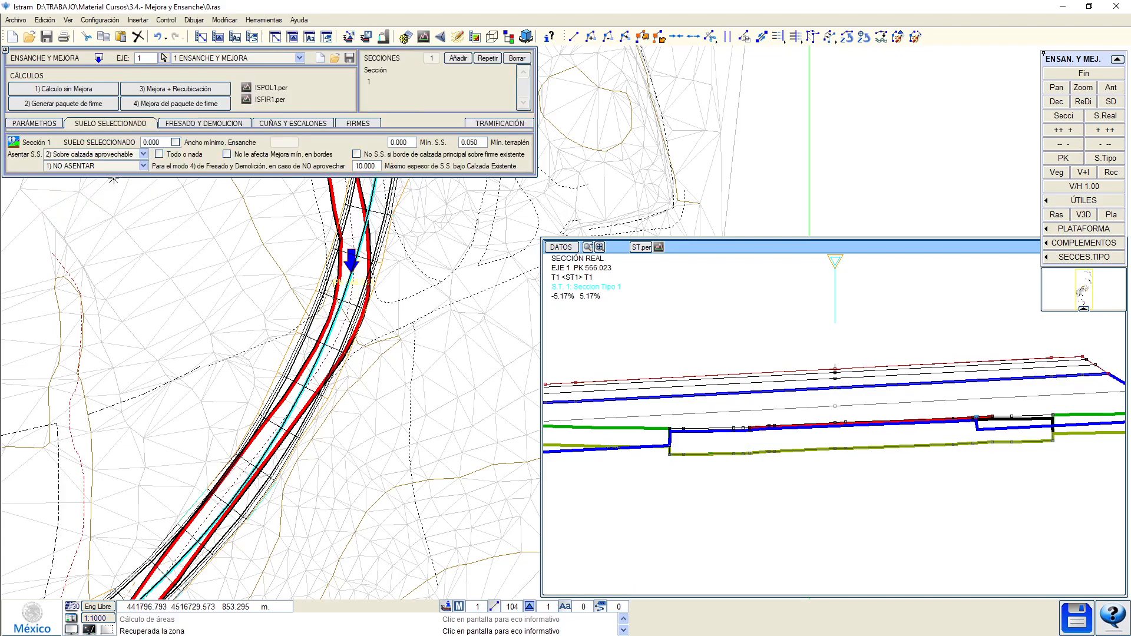
mouse_move(402, 290)
mouse_down()
mouse_move(373, 361)
mouse_move(308, 445)
mouse_move(310, 433)
mouse_move(346, 475)
mouse_move(369, 373)
mouse_move(341, 422)
mouse_move(292, 394)
mouse_up()
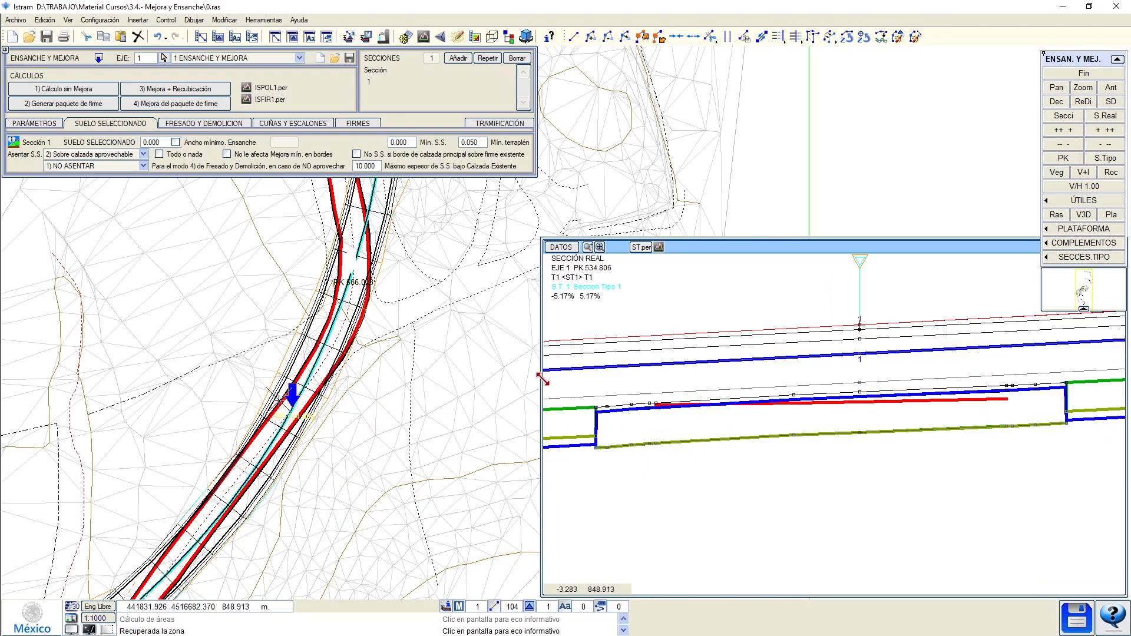
drag(541, 380, 473, 388)
scroll(797, 408, down, 1)
scroll(605, 442, up, 1)
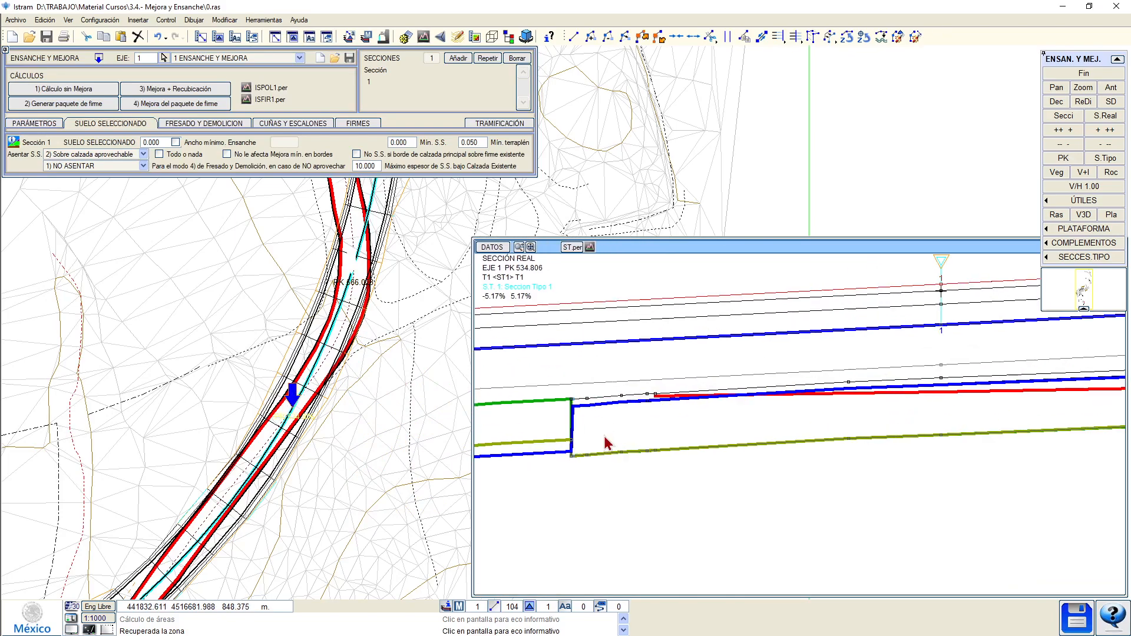
Change the selected soil seating to 3) Sobre calzada existente and check the real sections at PK 534.806 and PK 541.109.
click(99, 155)
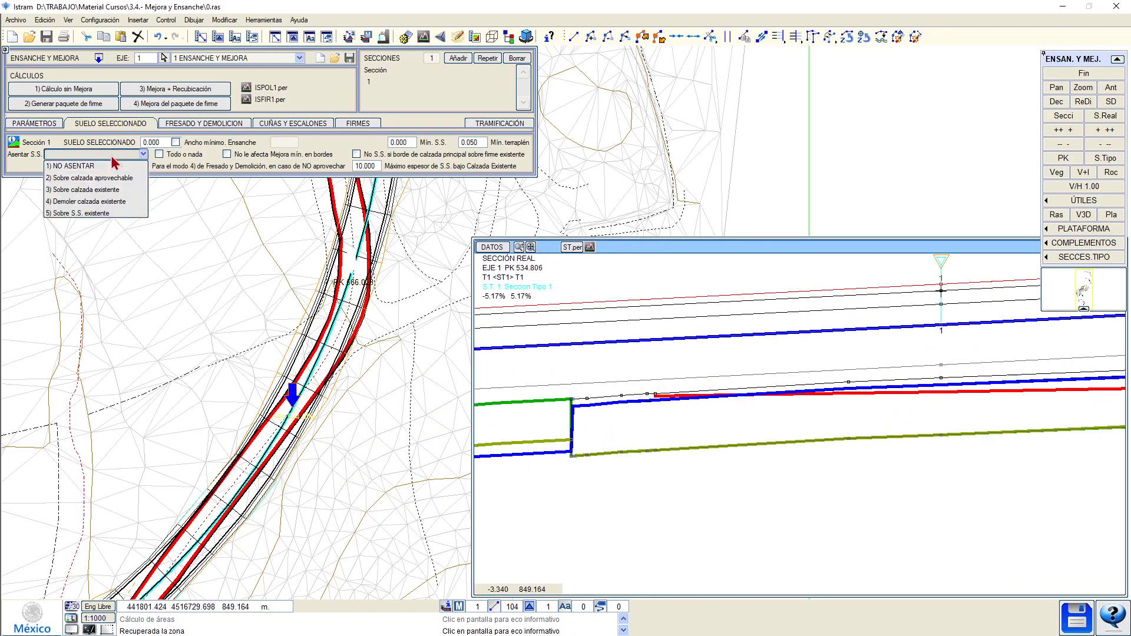
click(123, 189)
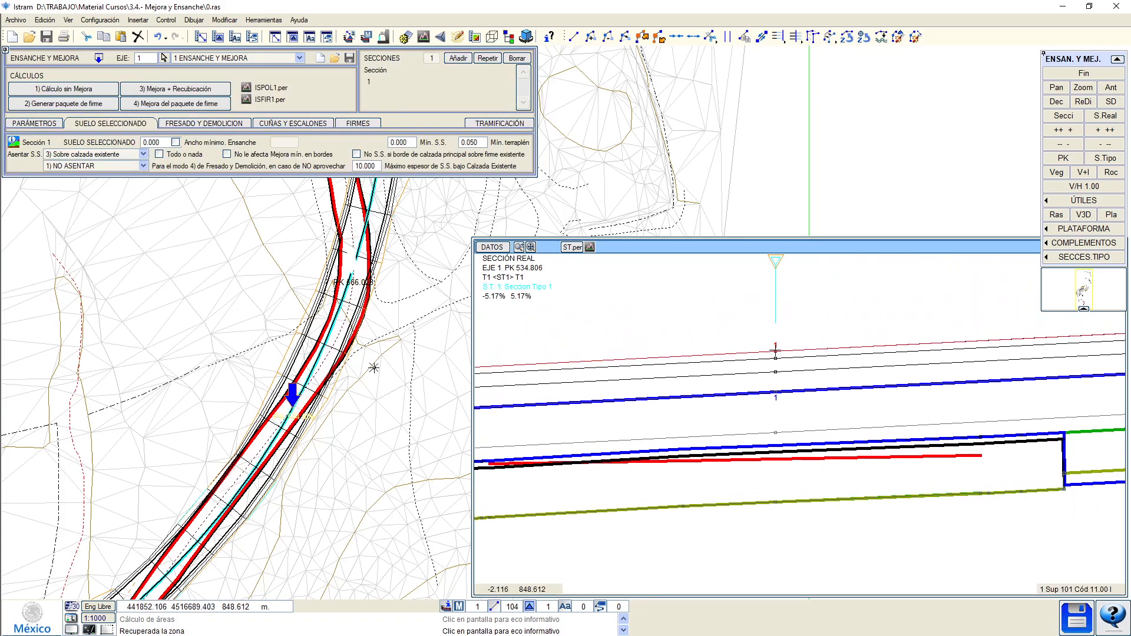
click(402, 341)
drag(402, 341, 356, 407)
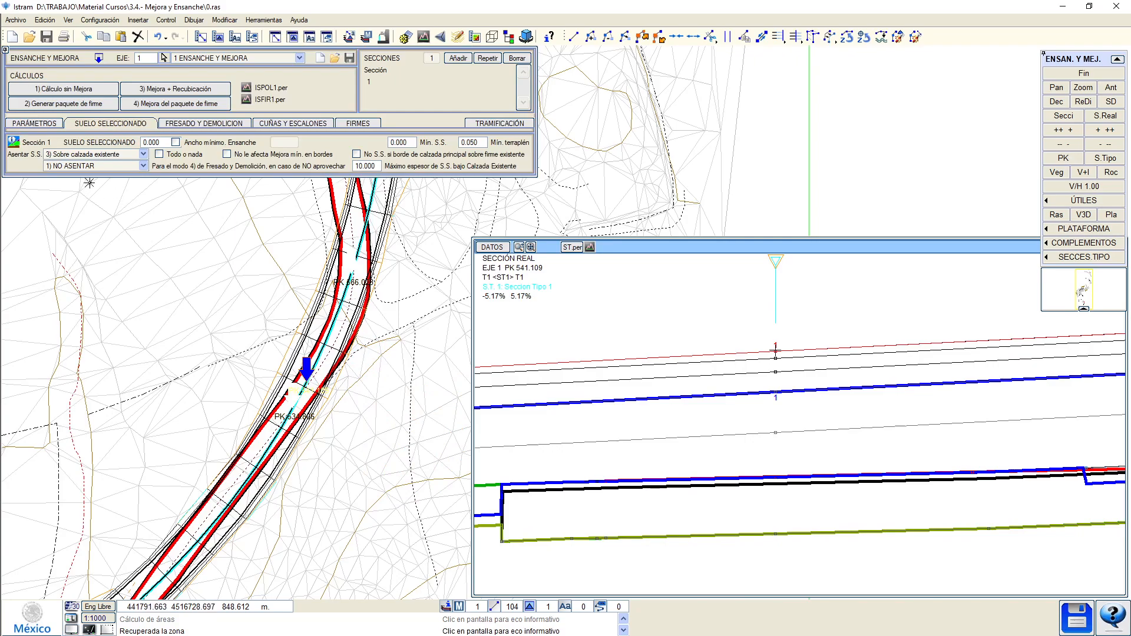
Change the selected soil seating to 4) Demoler calzada existente and check the real sections at PK 550.662 and PK 549.068.
click(108, 156)
click(118, 200)
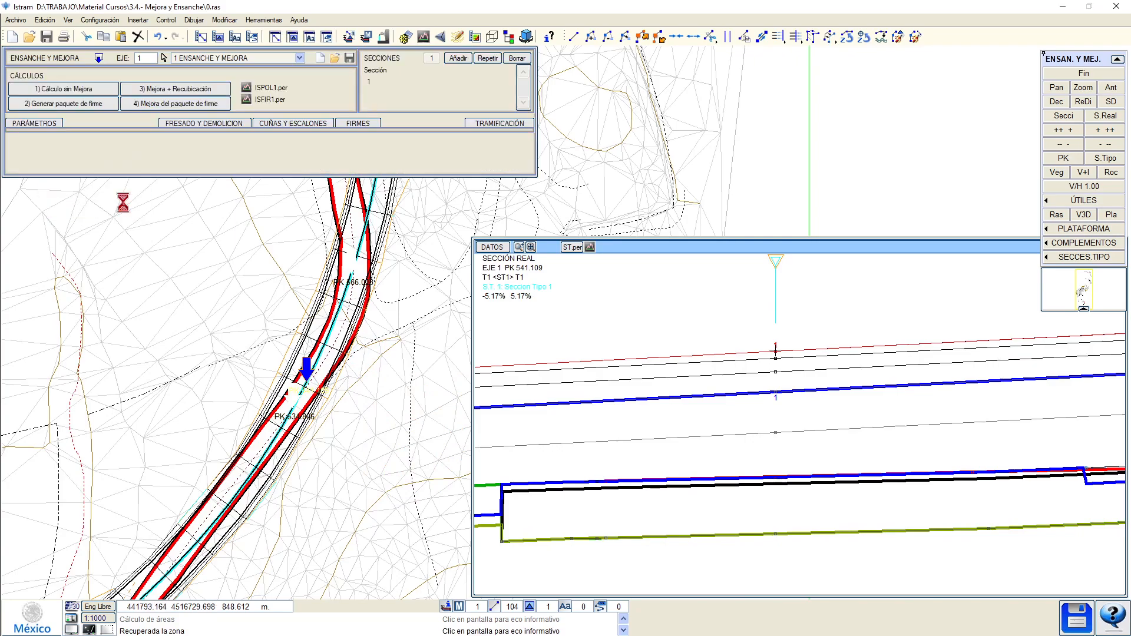
click(386, 361)
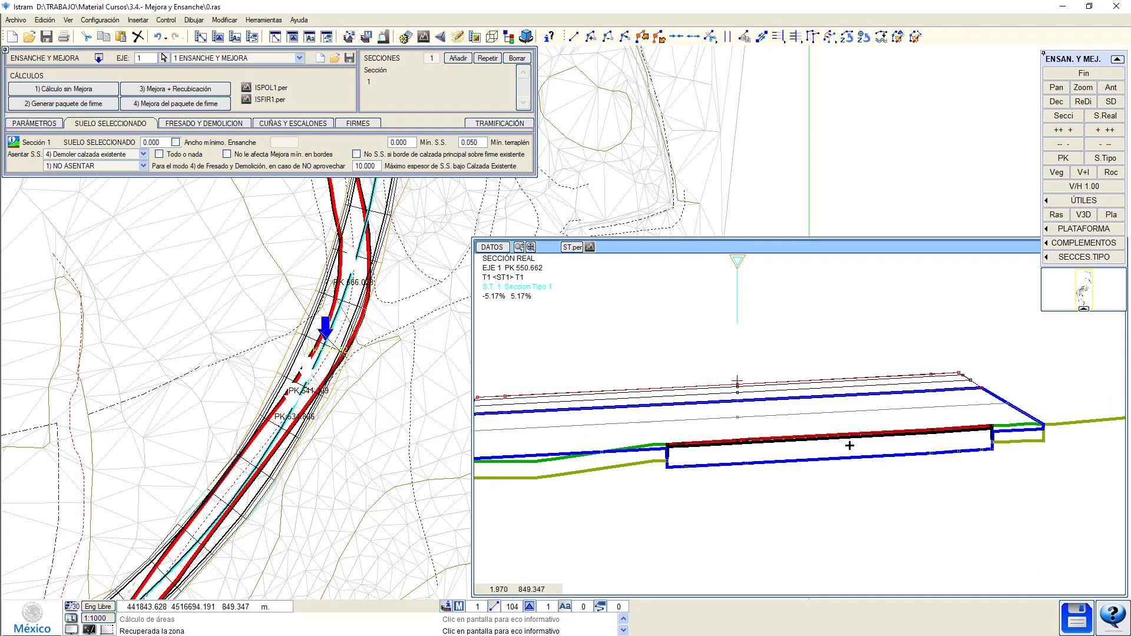
scroll(851, 447, down, 2)
click(325, 347)
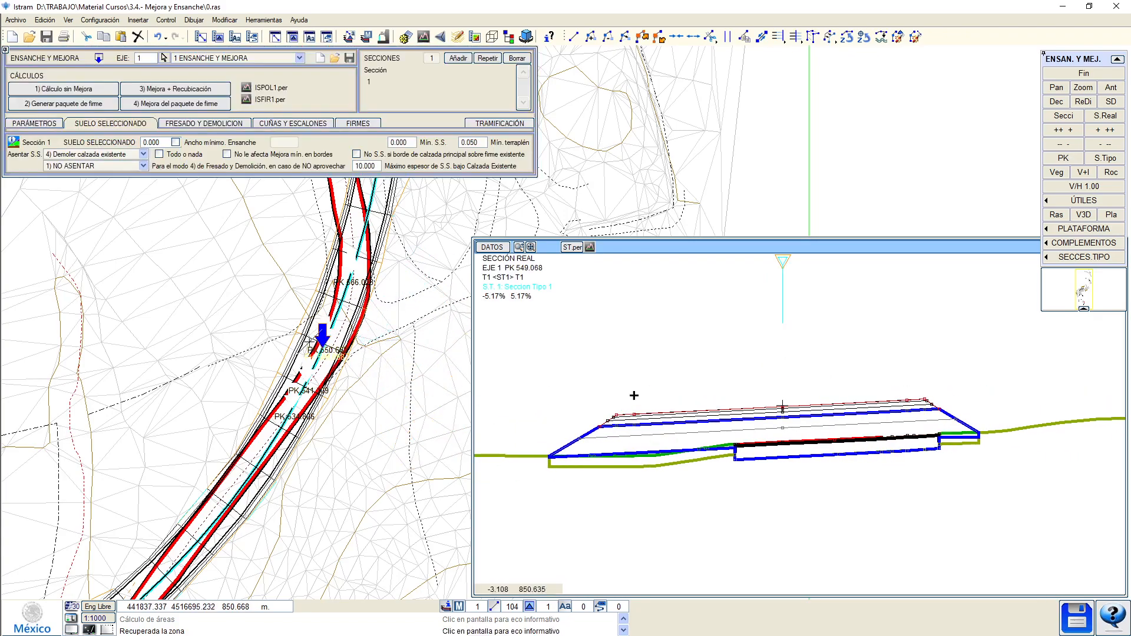
scroll(738, 468, up, 2)
Open the PK 549.068 profile in the profile editor, calculate its areas, and shade SUBYACENTE and DEMOLICION in turn to examine them.
click(590, 246)
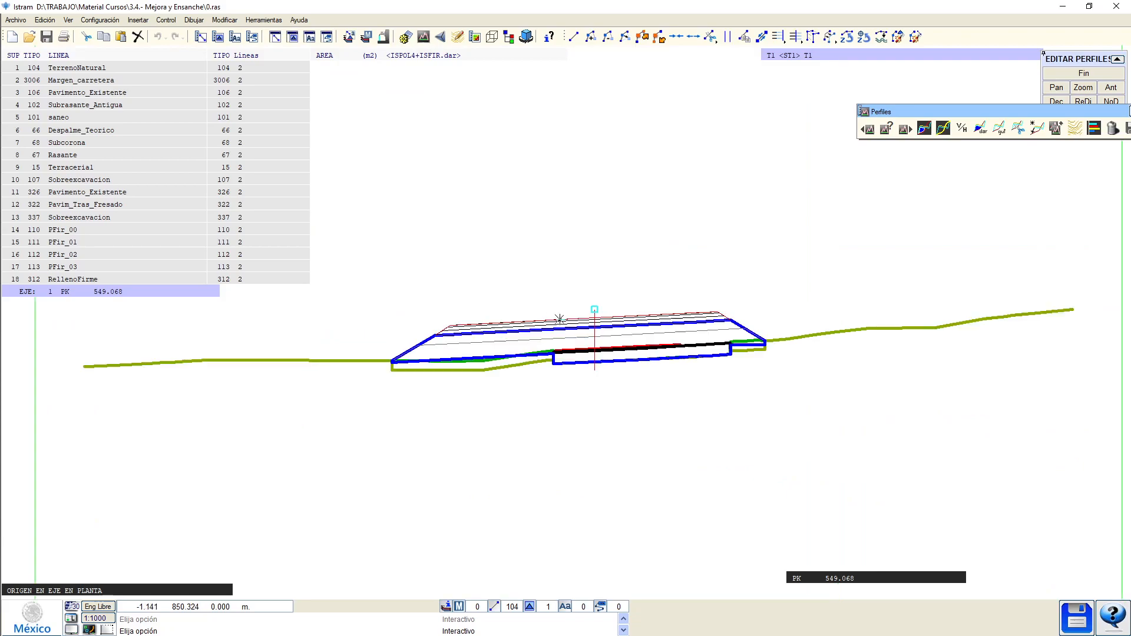
click(925, 128)
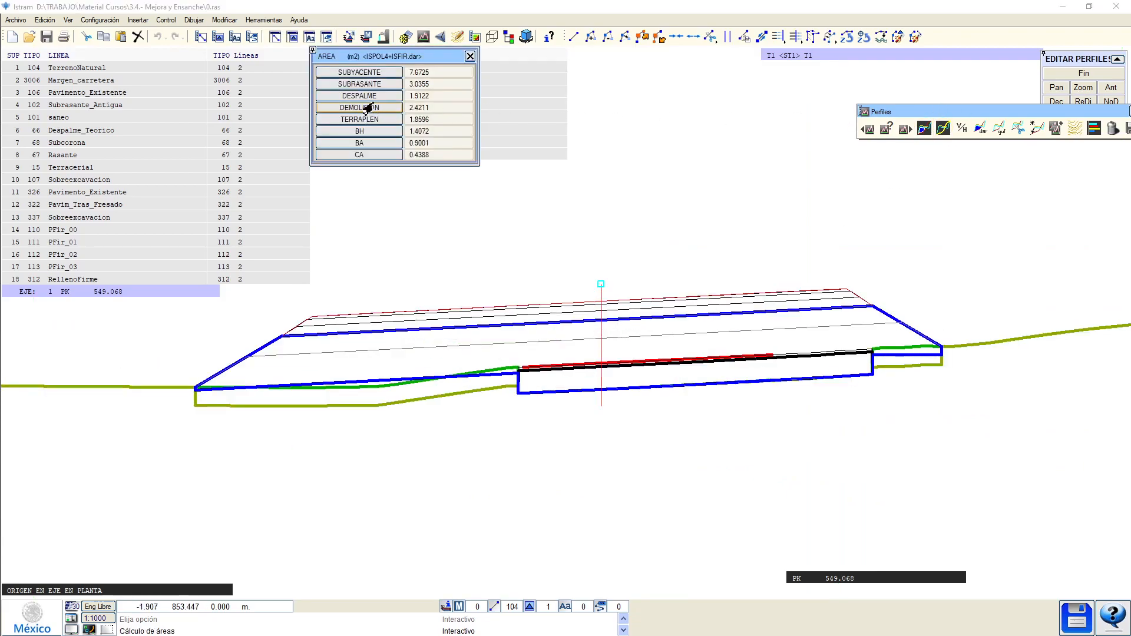
click(359, 72)
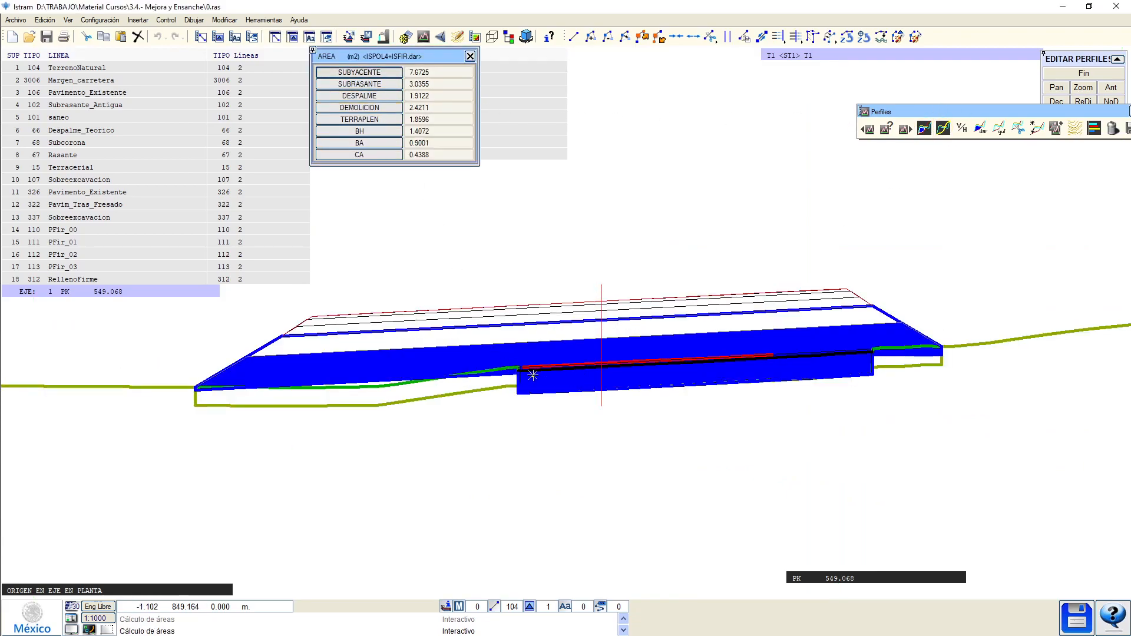
click(359, 107)
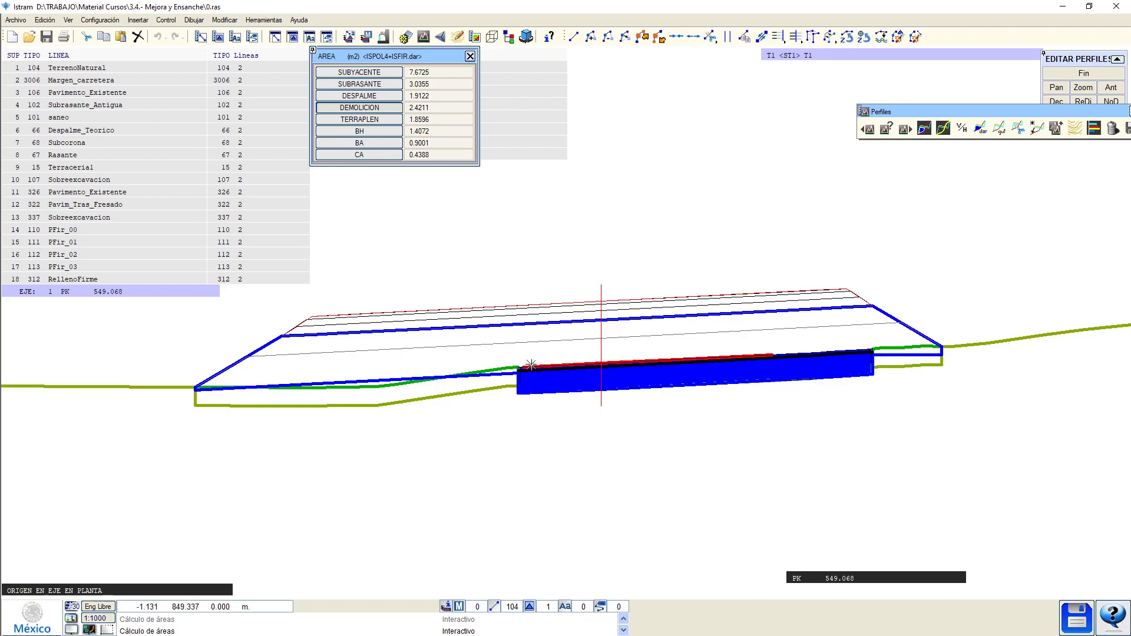
Shade the TERRAPLEN area and SUBYACENTE again to compare their extents, and leave the profile editor.
click(352, 124)
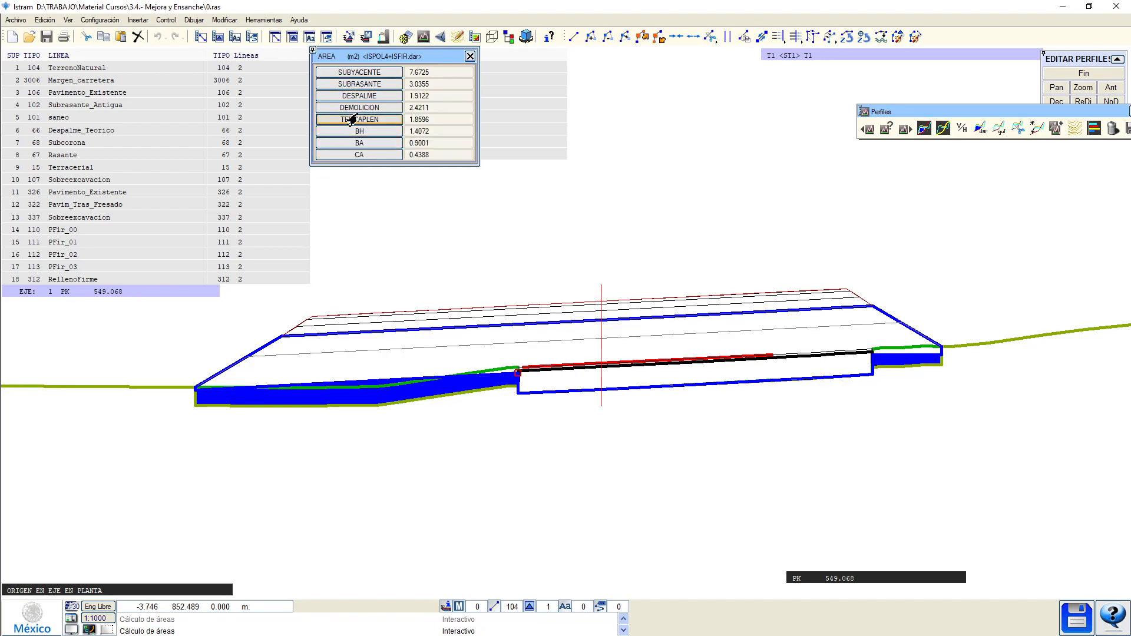
scroll(524, 395, up, 1)
scroll(513, 383, down, 1)
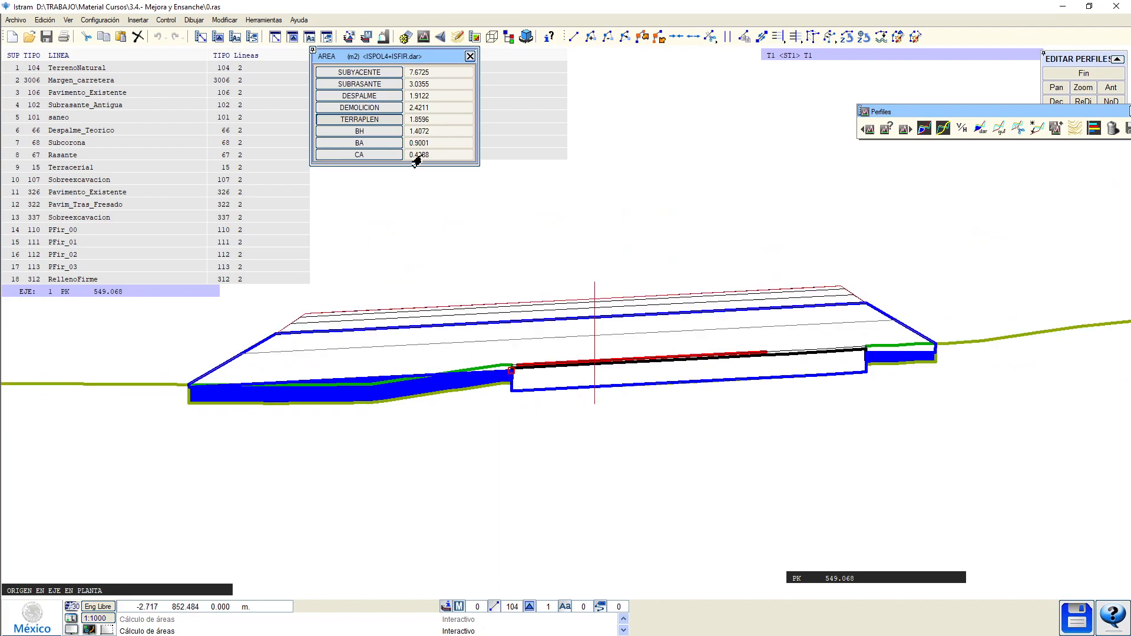
click(365, 73)
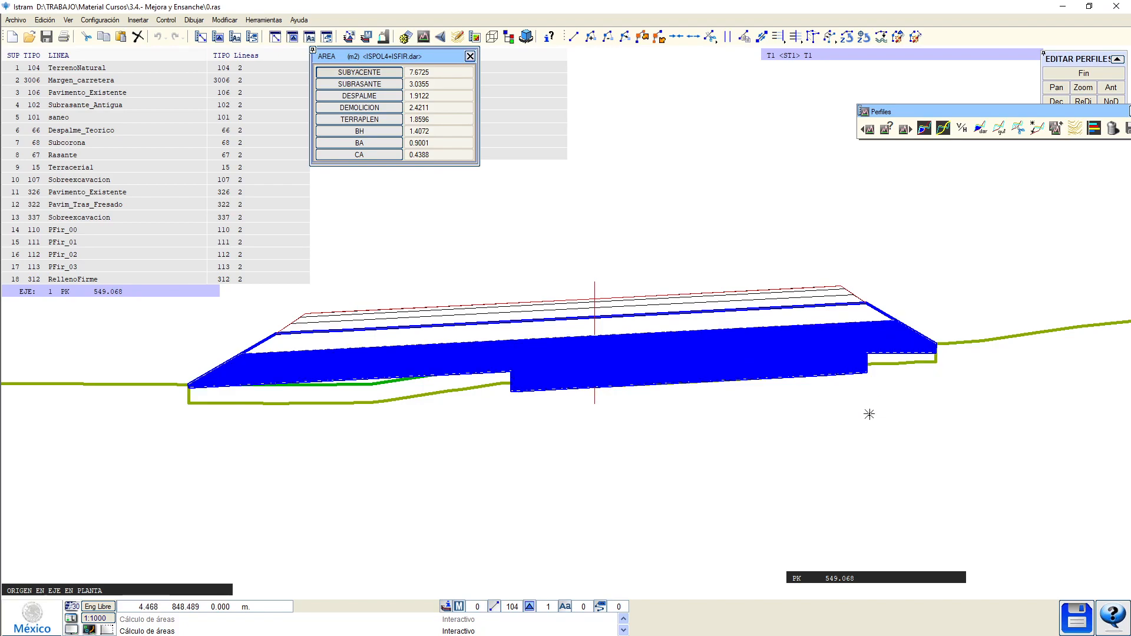
click(1084, 73)
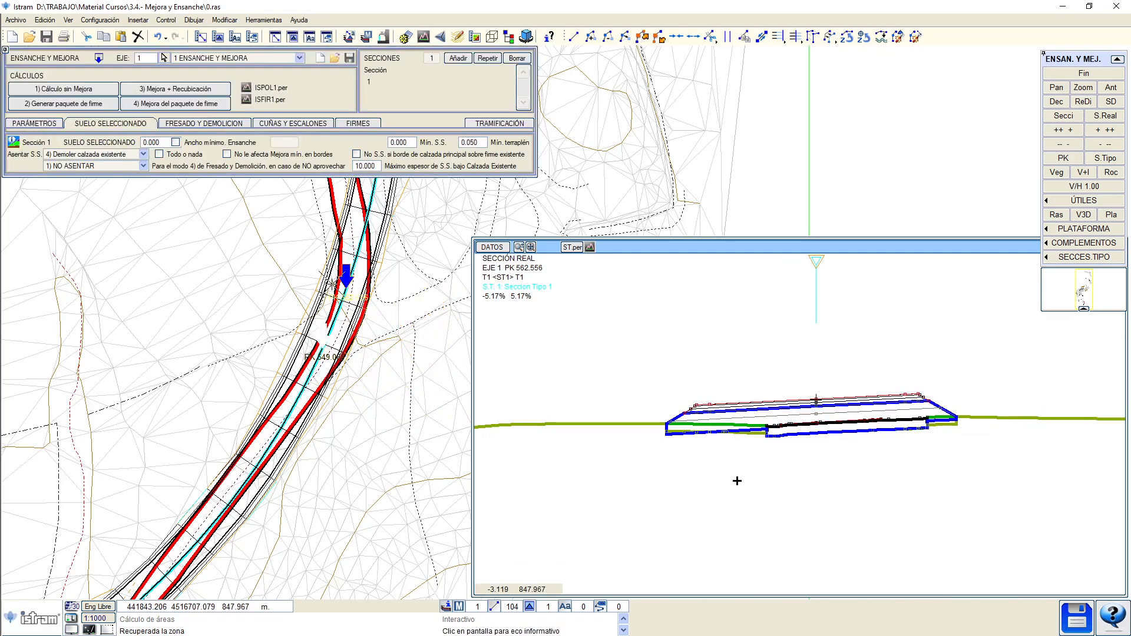
Return the selected soil seating to 2) Sobre calzada aprovechable and check the real sections between PK 562.887 and PK 539.370.
click(142, 154)
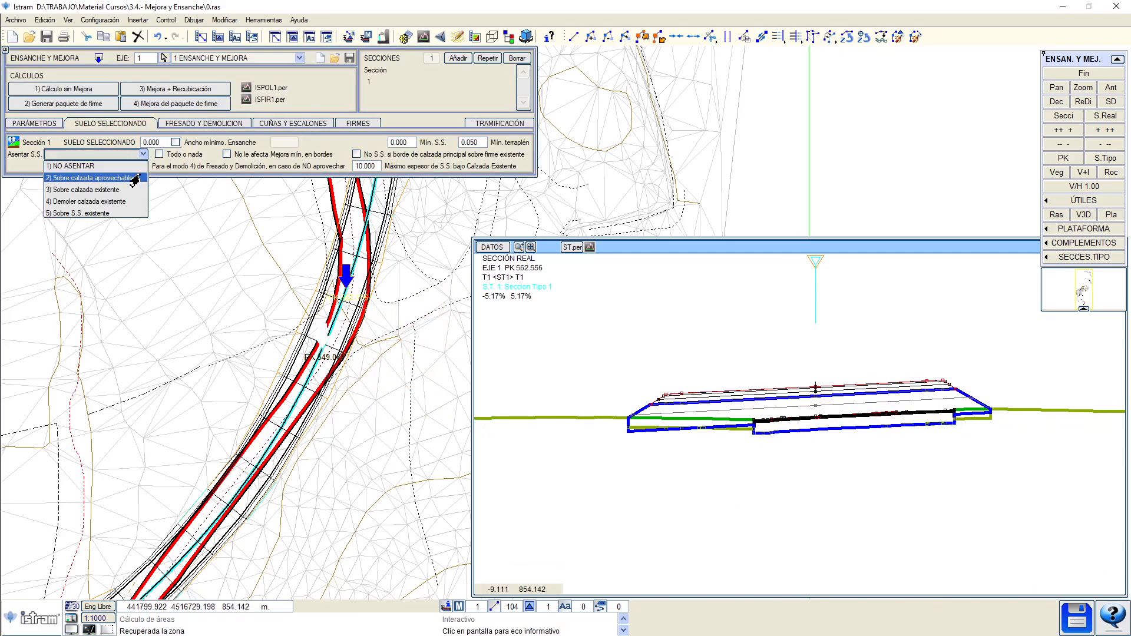
click(133, 176)
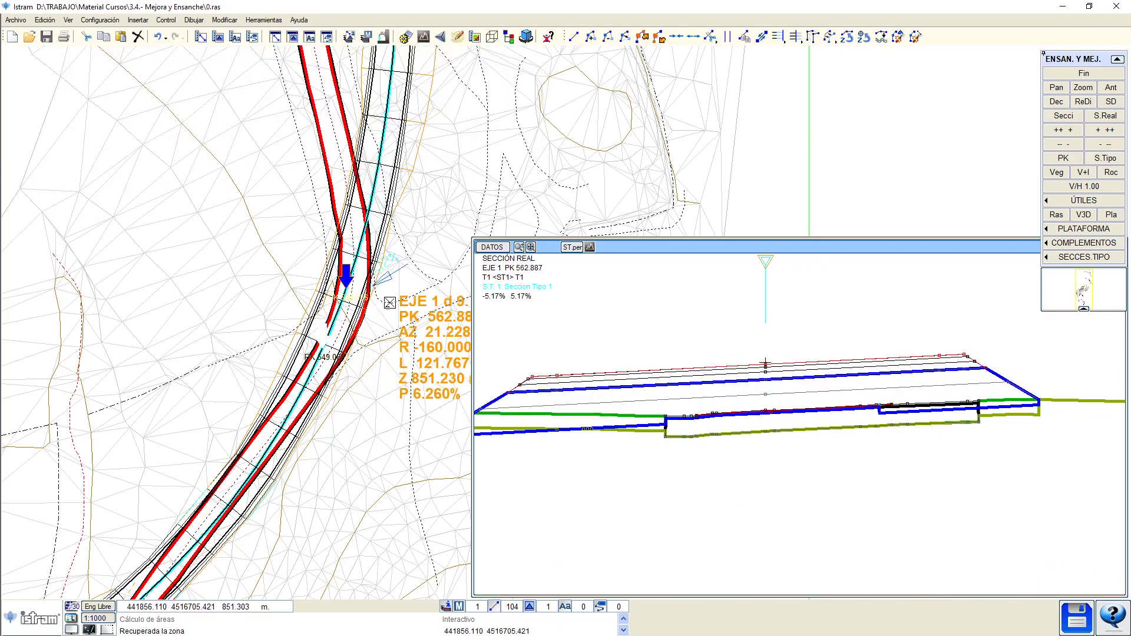
scroll(682, 425, up, 2)
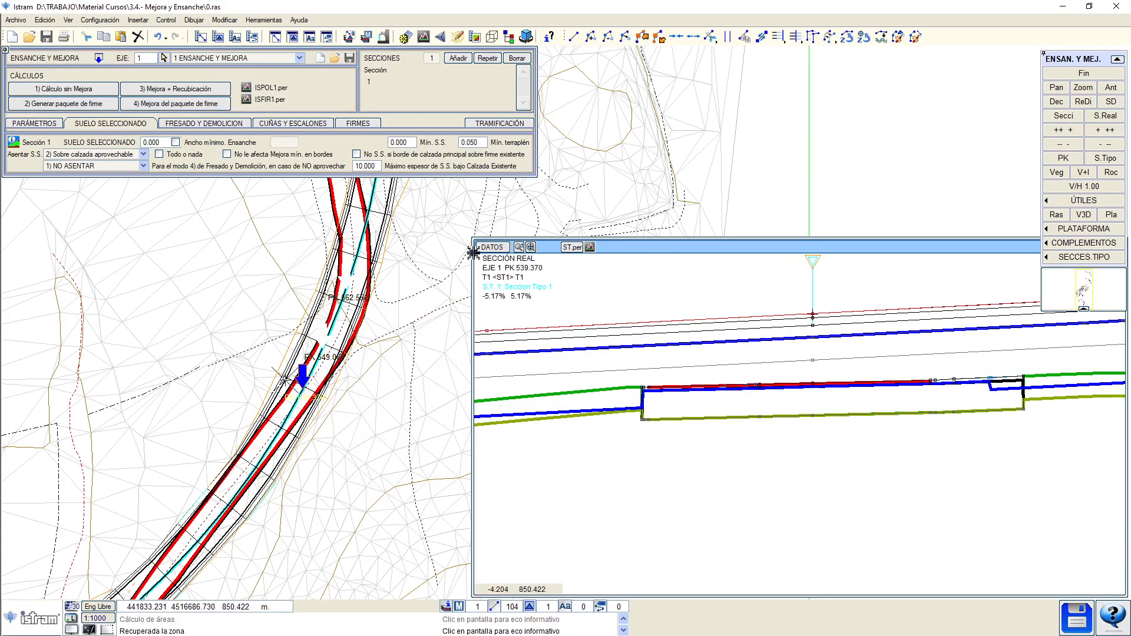
Set the selected soil's minimum widening width (Ancho mínimo. Ensanche) to 2 and check the real section at PK 538.455.
click(157, 143)
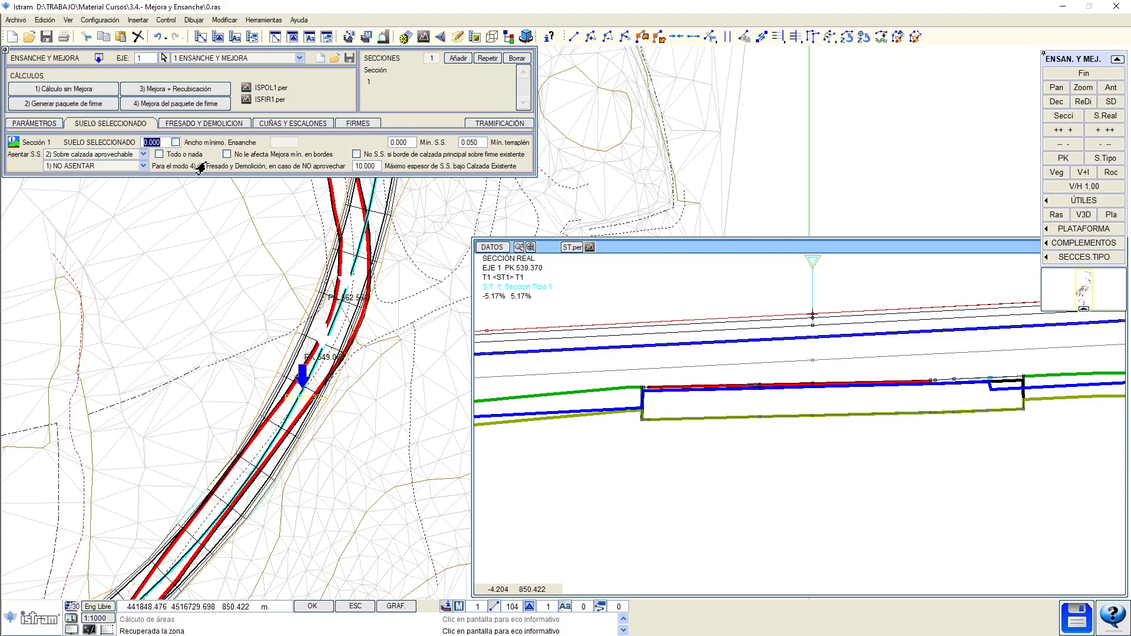
text(2)
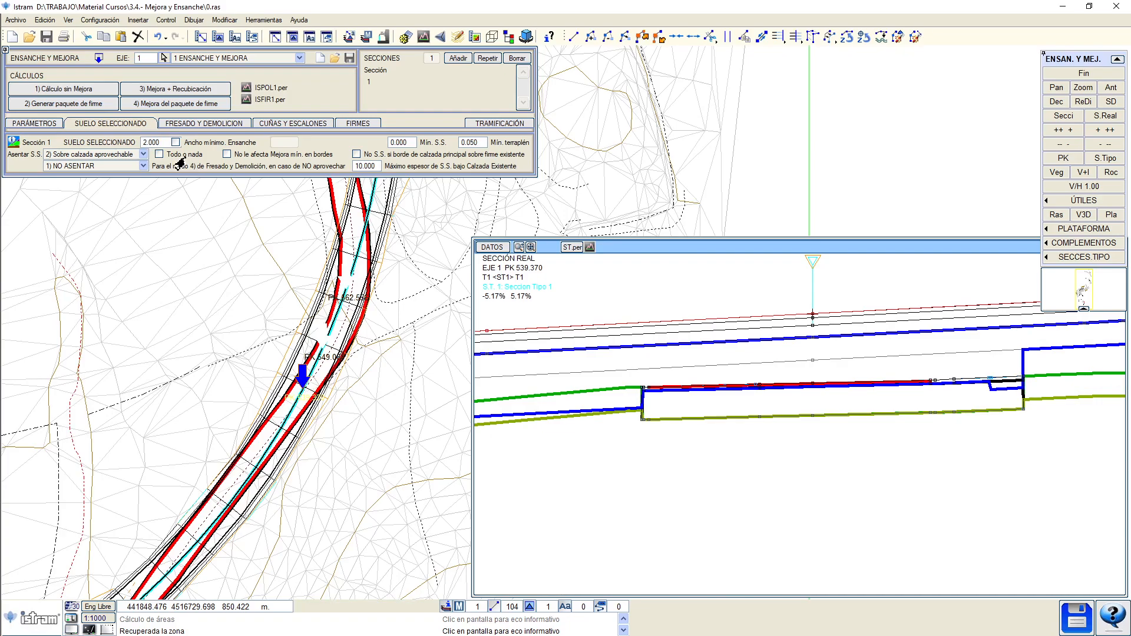
key(Return)
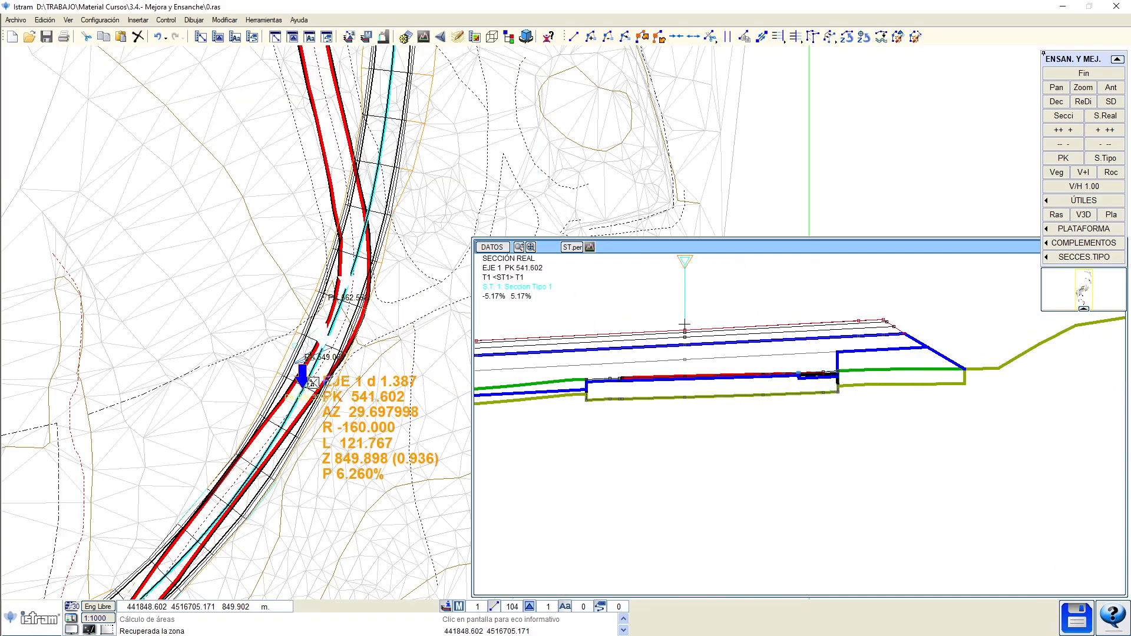
click(299, 392)
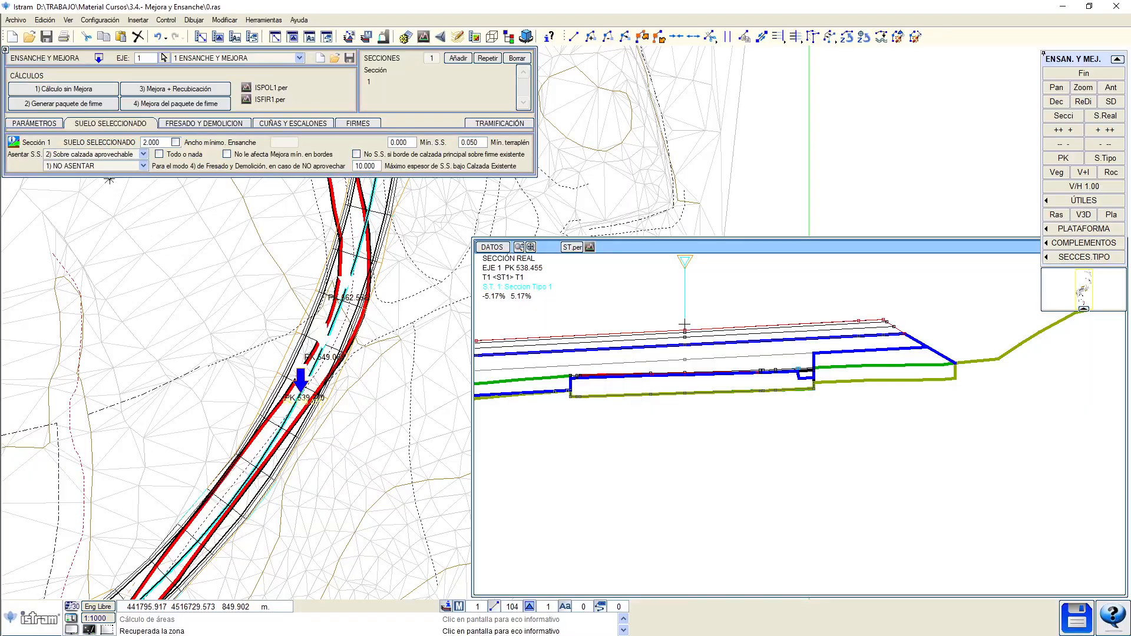
Reset the minimum widening width to 0 and examine the widened side of the real section at PK 537.593.
click(151, 143)
text(0)
key(Return)
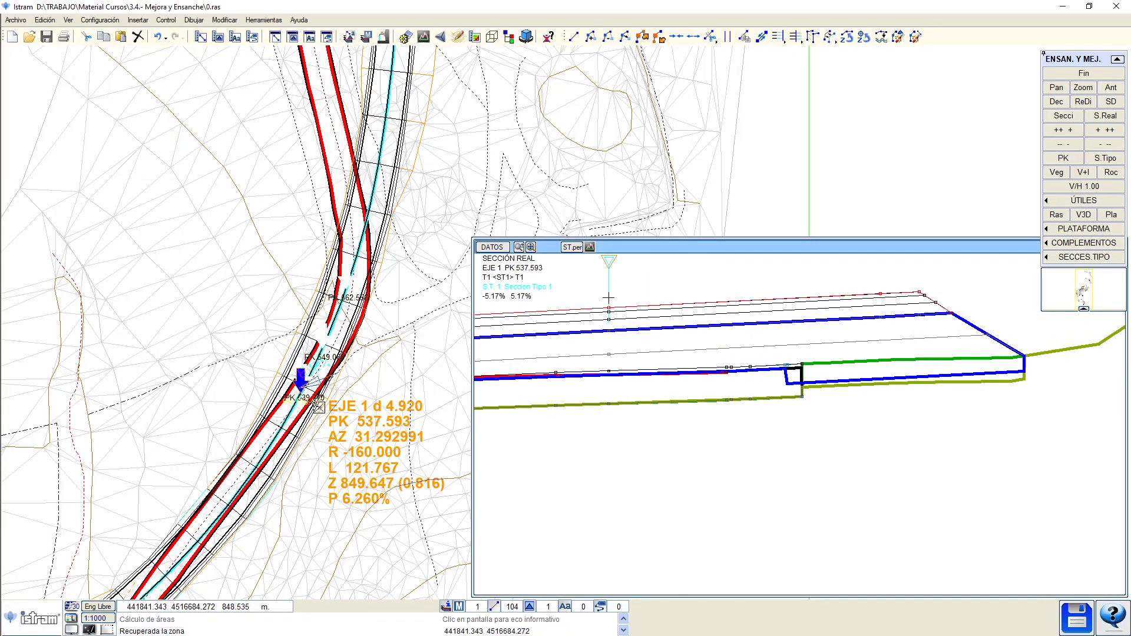
click(314, 401)
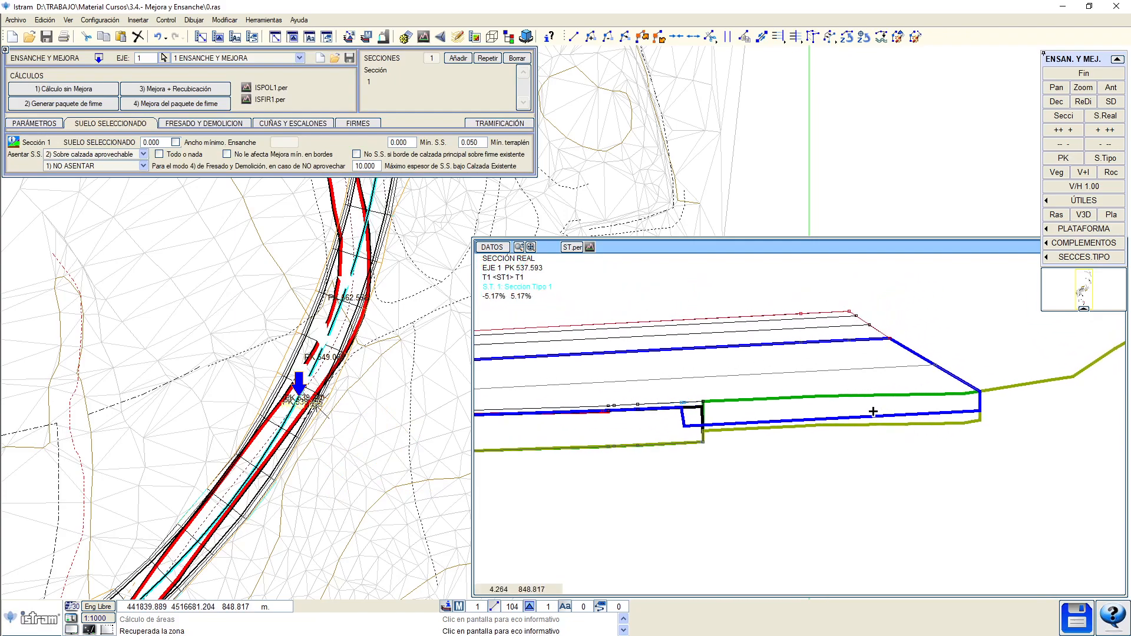
scroll(843, 421, up, 3)
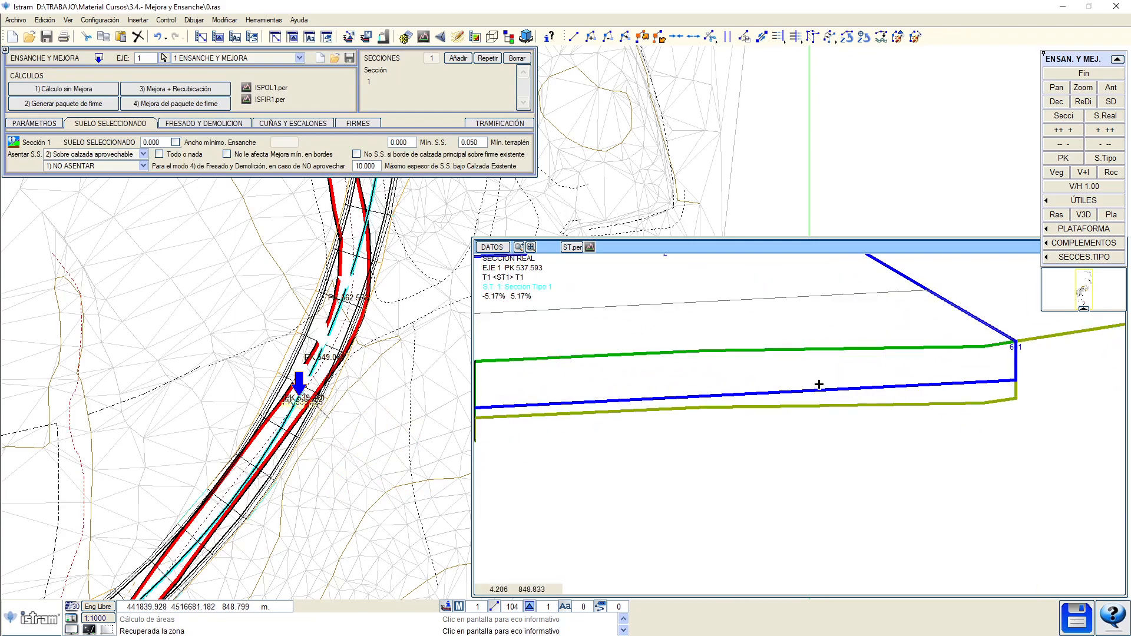
scroll(762, 377, down, 2)
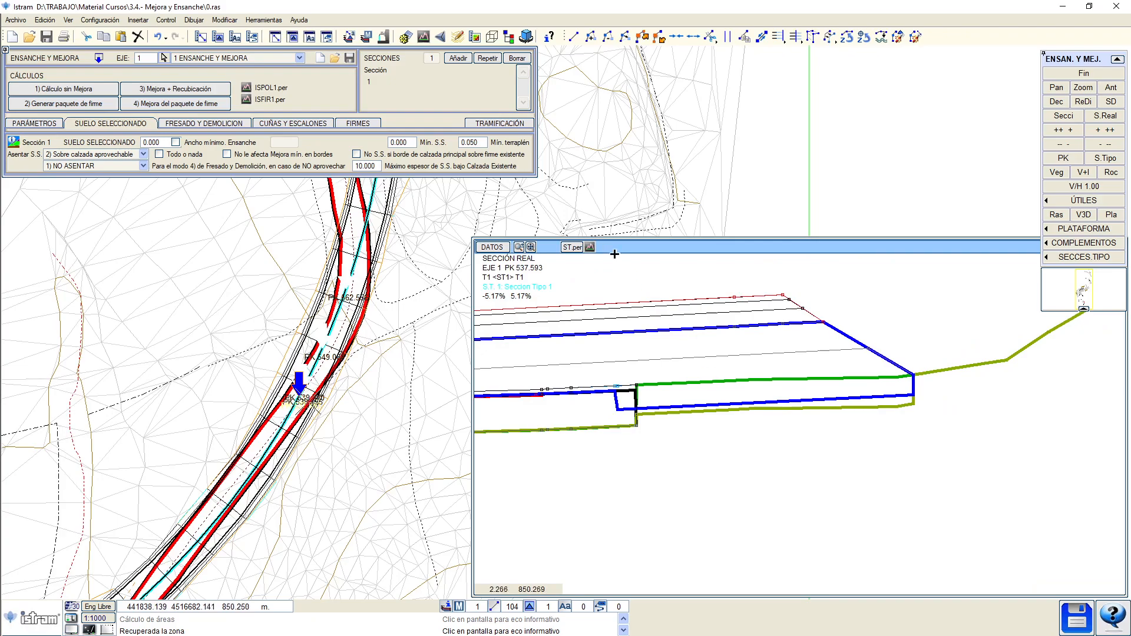
Open the PK 537.593 profile in the profile editor and shade the TERRAPLEN area to examine its extent on both sides of the road.
click(588, 248)
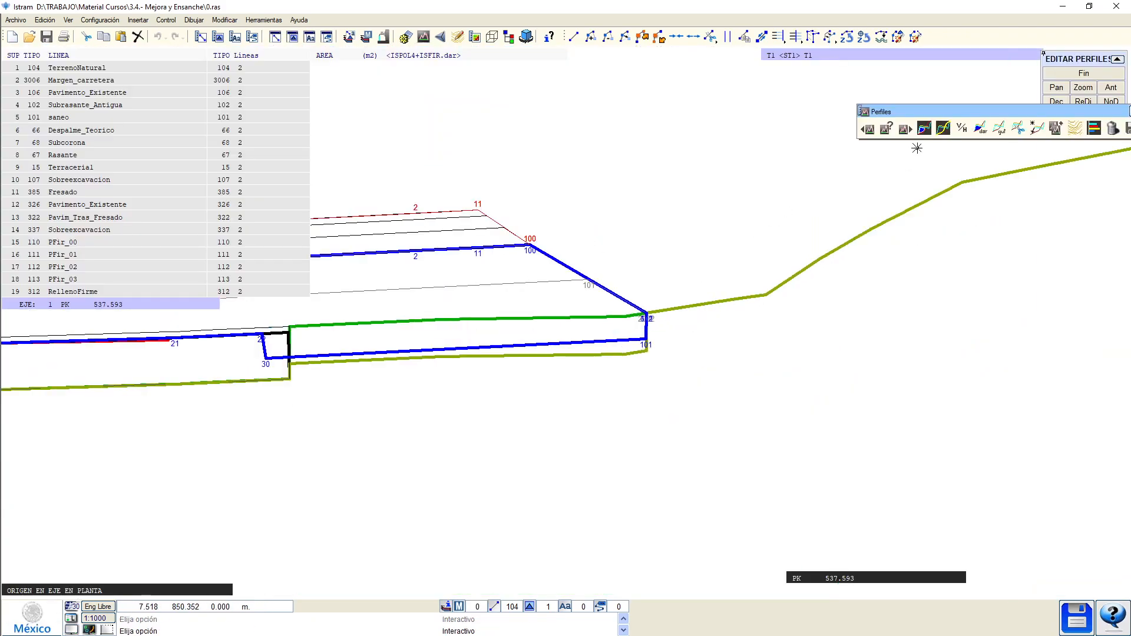
click(389, 135)
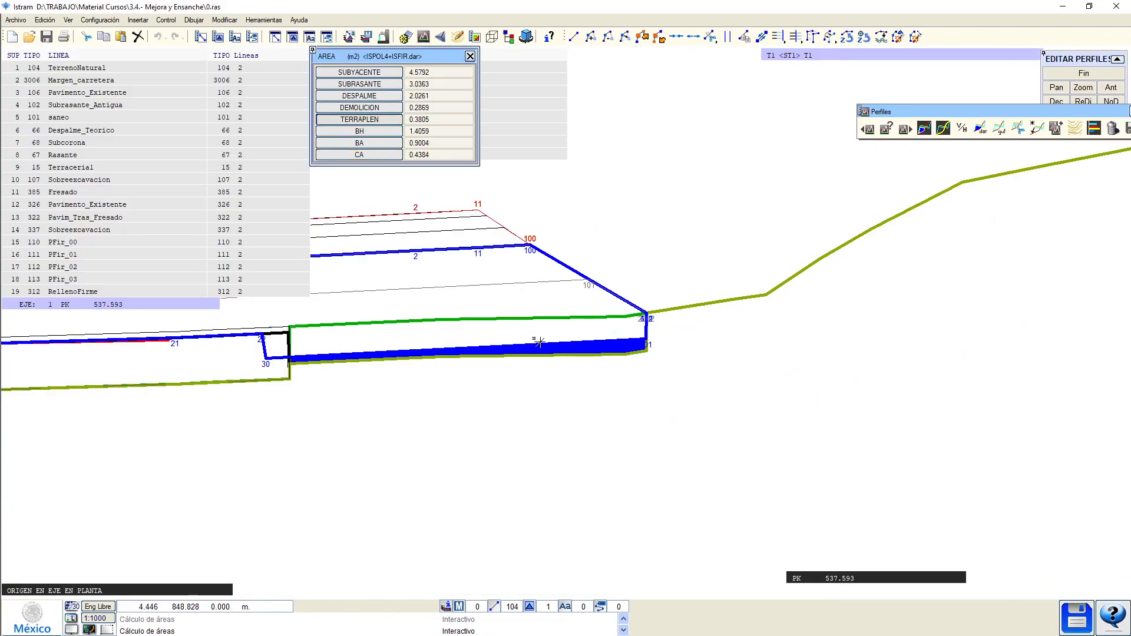
scroll(598, 373, up, 1)
scroll(775, 406, up, 1)
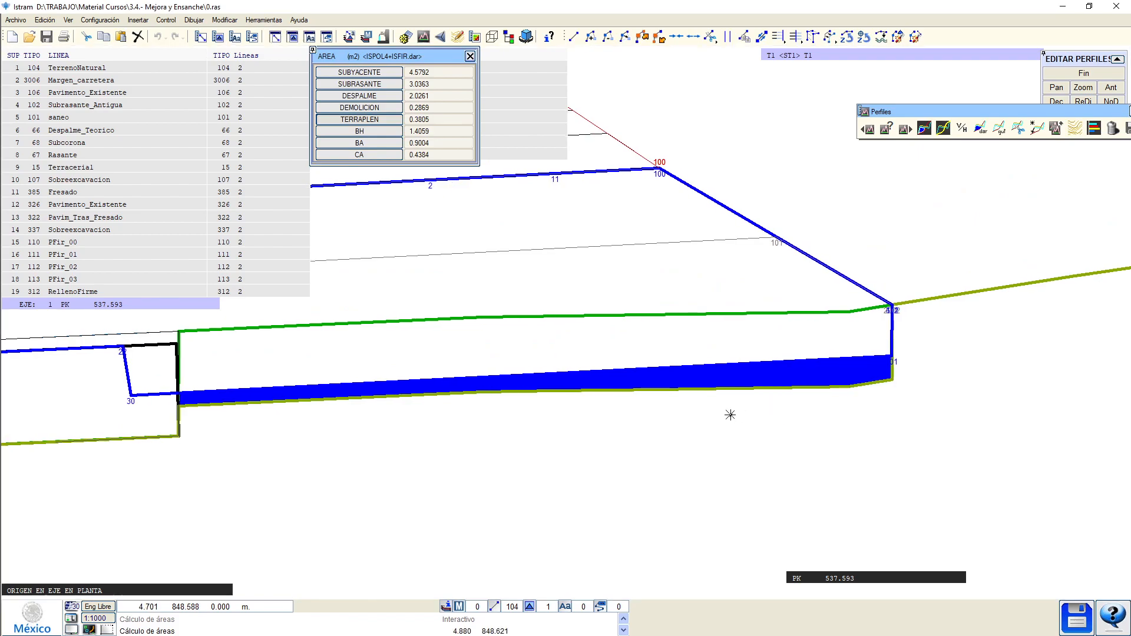
scroll(668, 418, down, 1)
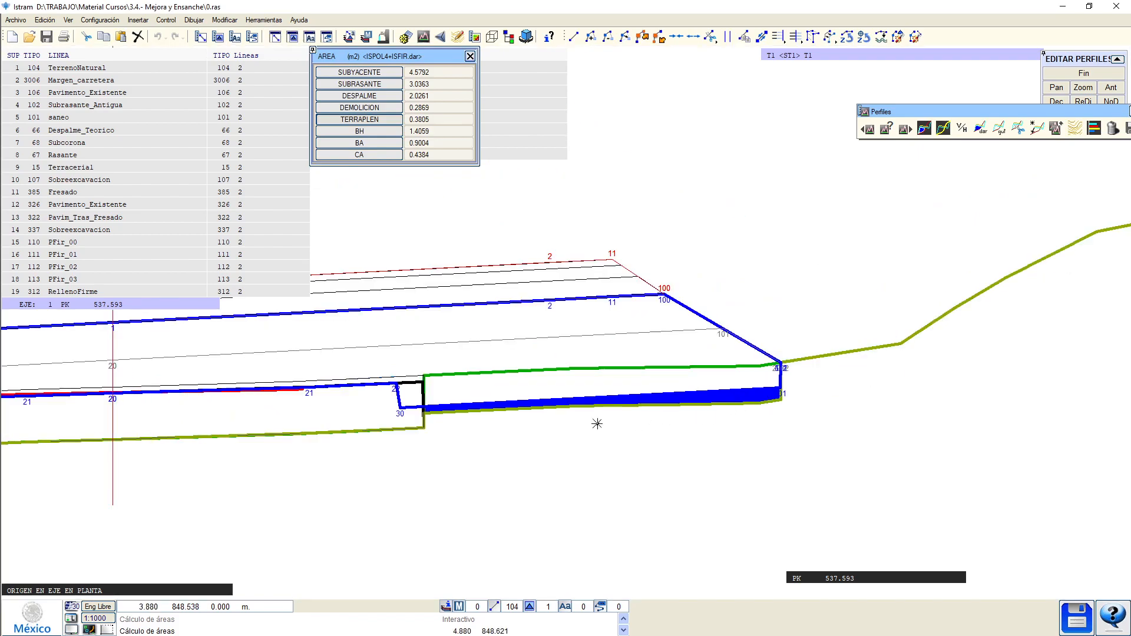
mouse_move(582, 431)
middle_down()
mouse_move(644, 449)
mouse_move(648, 440)
mouse_move(744, 454)
middle_up()
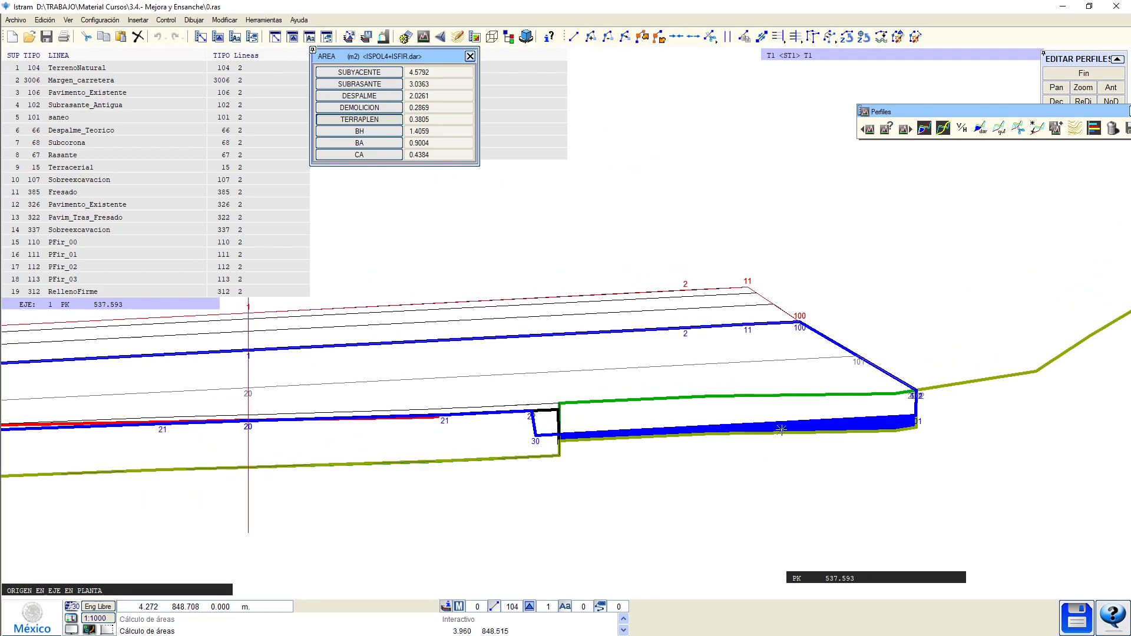
scroll(778, 428, down, 1)
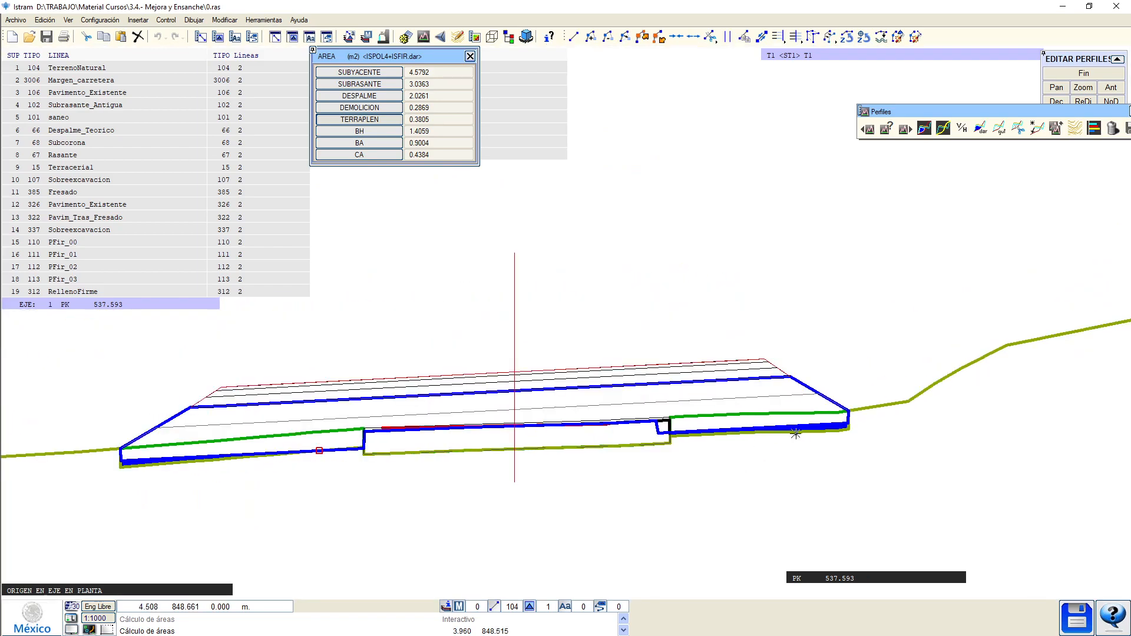
Leave the profile editor and examine the real section at PK 537.457 in plan and section view.
middle_drag(206, 466, 257, 450)
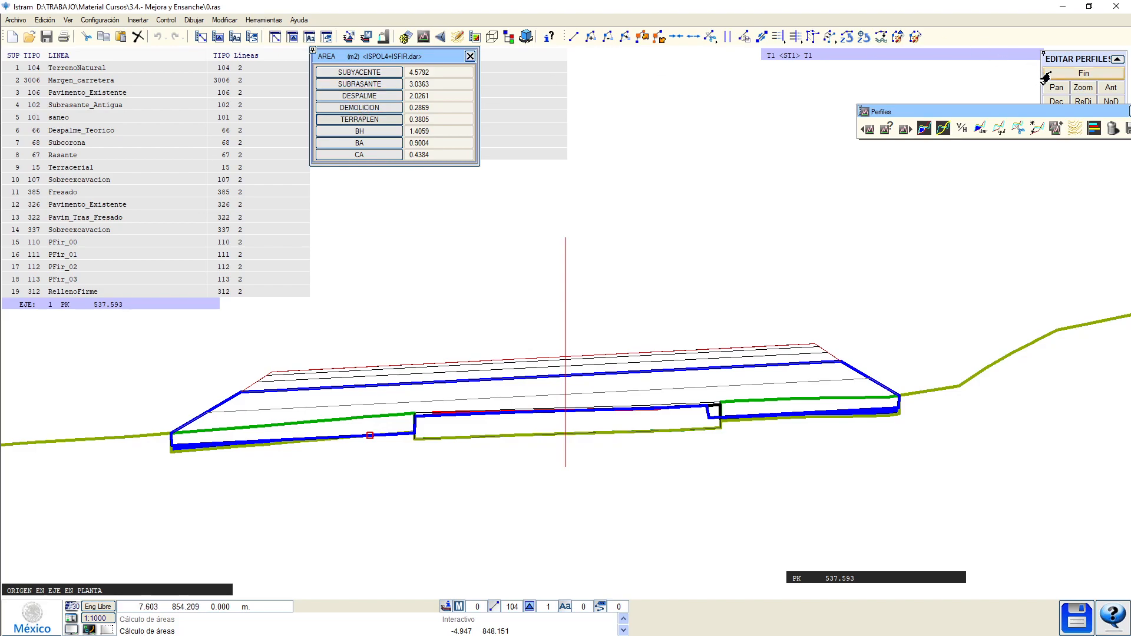
click(1074, 74)
scroll(281, 404, up, 3)
click(347, 408)
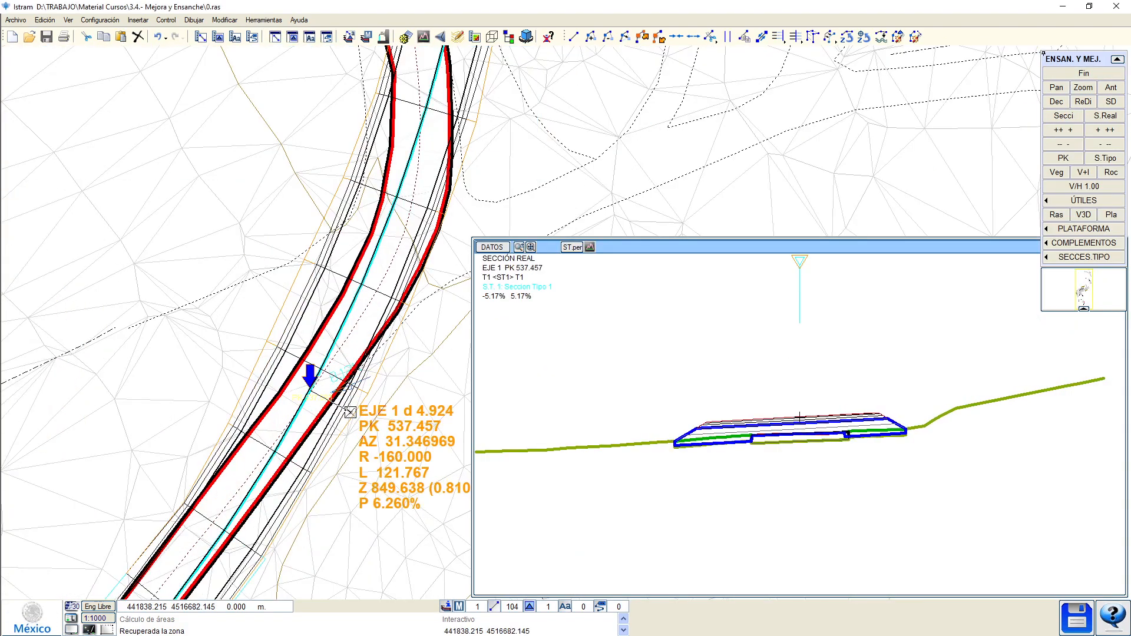
scroll(849, 434, up, 3)
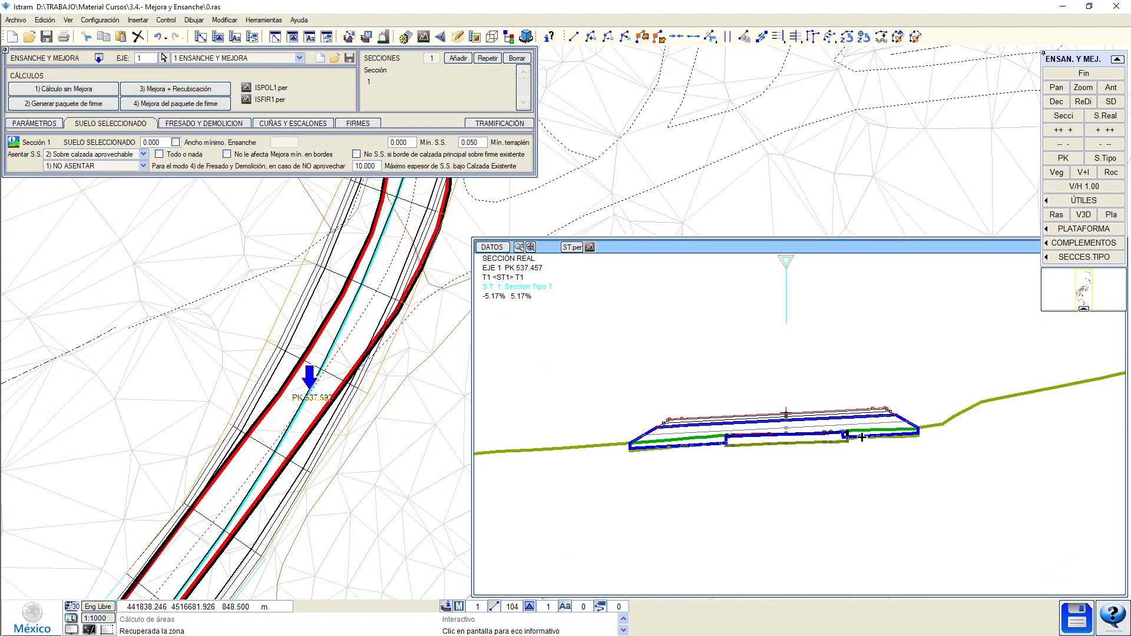
Try selected soil minimum widening widths (Ancho mínimo. Ensanche) of 1, 2 and 1.2 on the PK 537.457 section.
click(148, 142)
text(1)
key(Return)
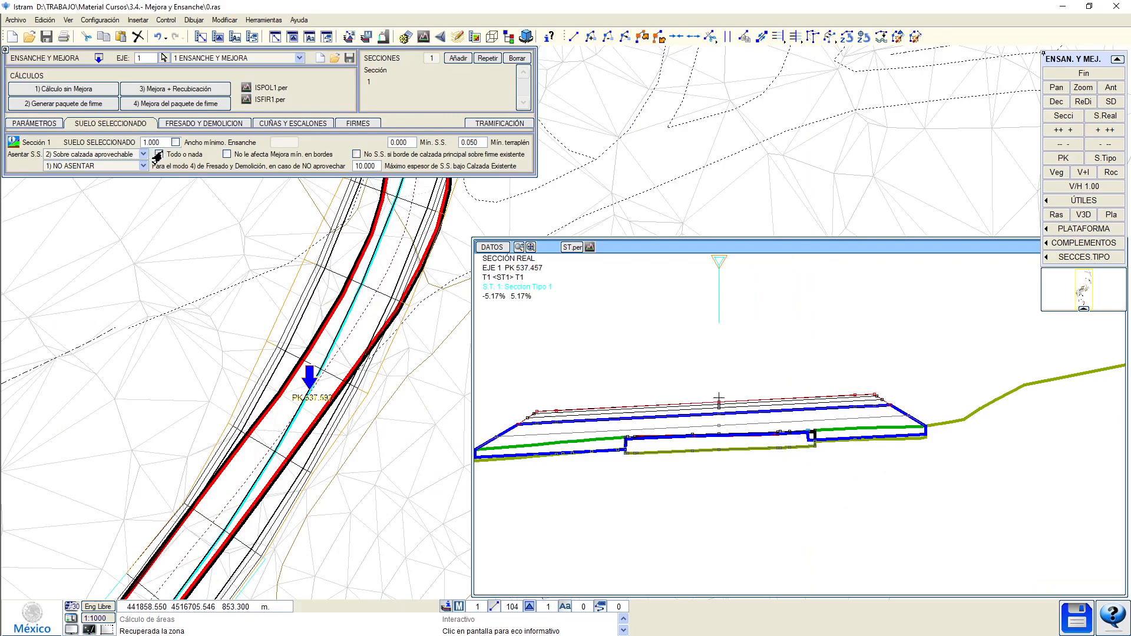
click(154, 142)
text(2)
key(Return)
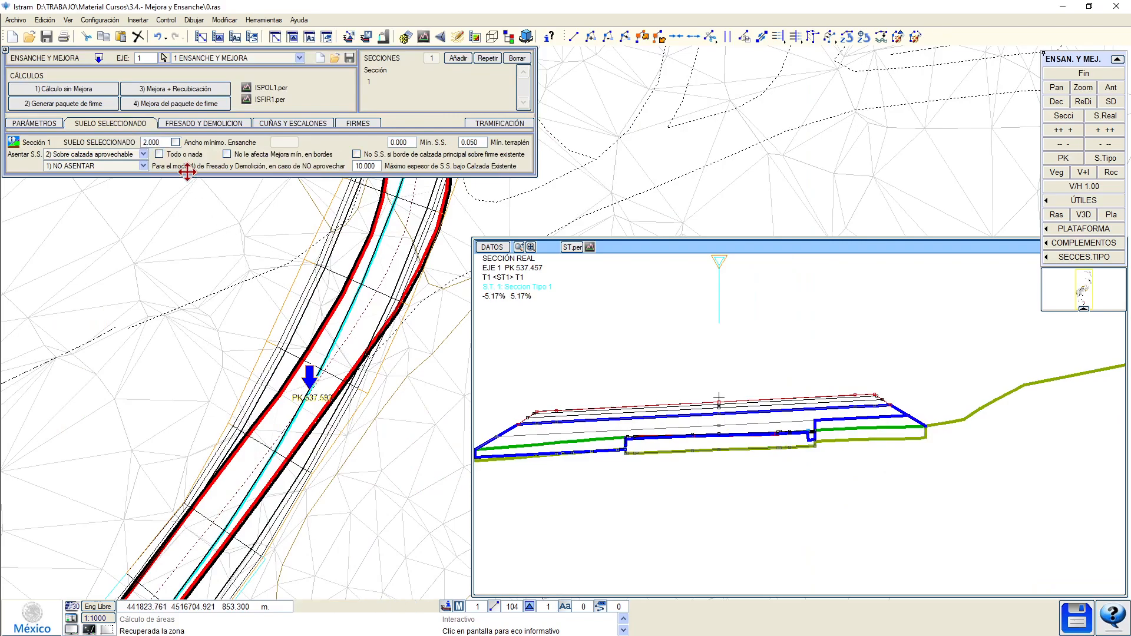
click(154, 142)
text(1.2)
key(Return)
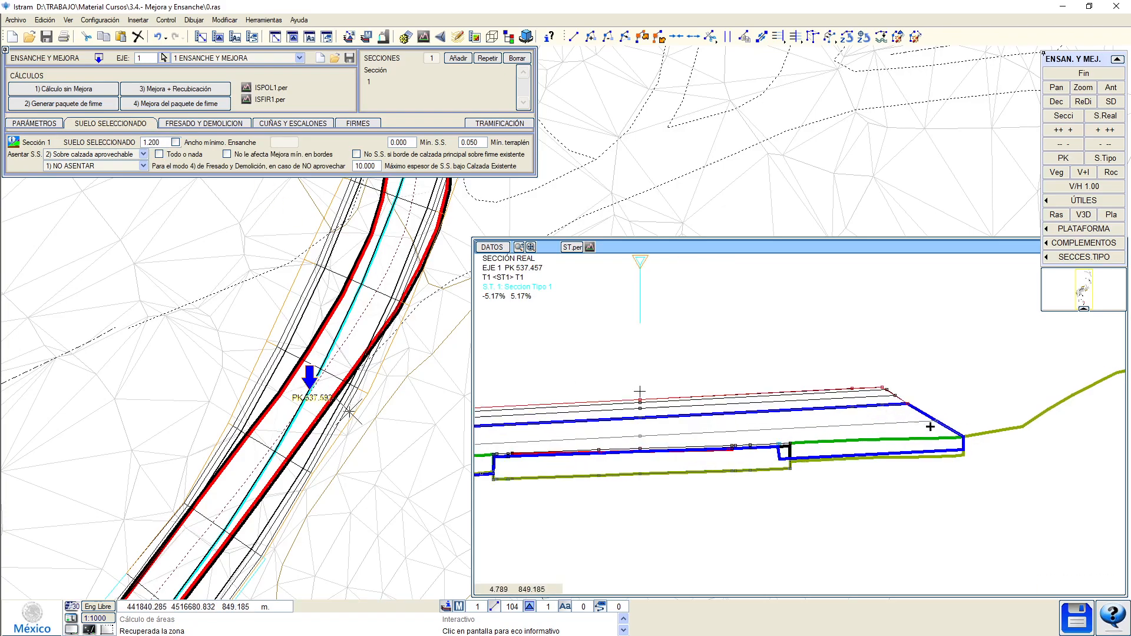
At PK 543.501, try minimum selected soil (Mín. S.S.) values of 0.3, 0.4, 0.5 and 0.6, and return it to 0.
drag(308, 377, 414, 378)
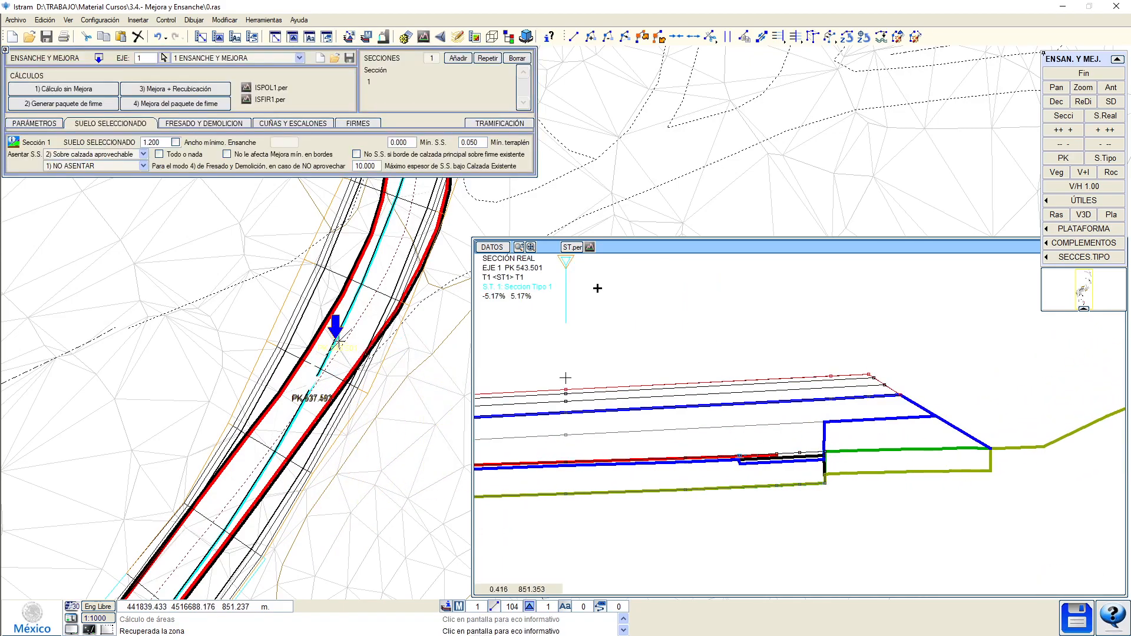
middle_drag(838, 456, 882, 450)
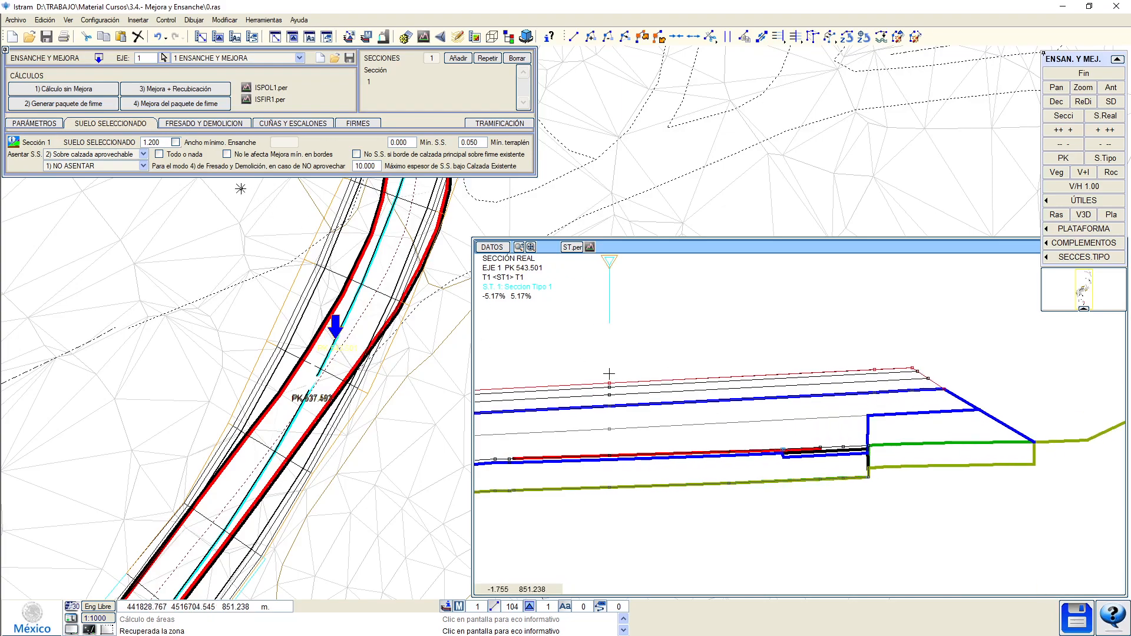
click(399, 143)
text(.3)
key(Return)
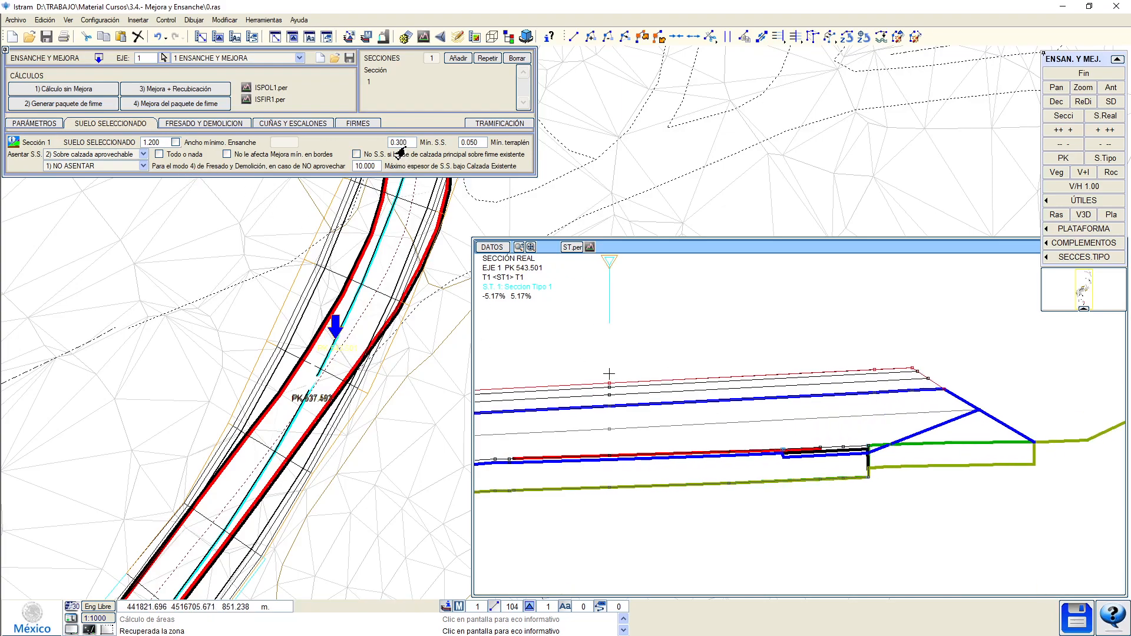
click(404, 145)
text(.4)
key(Return)
click(404, 145)
text(.5)
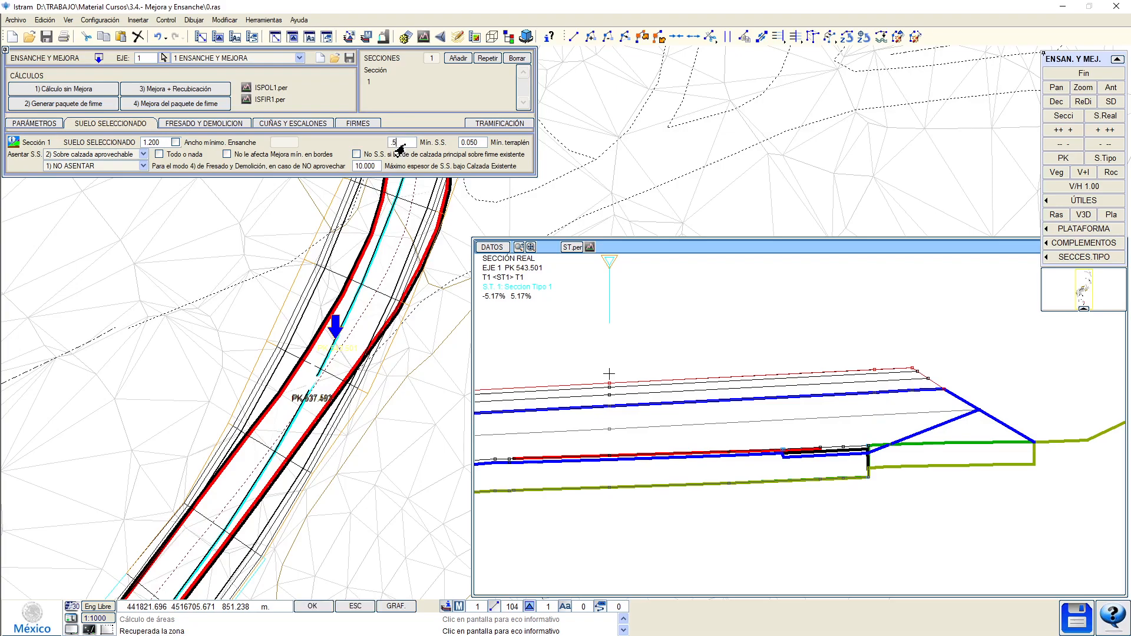
key(Return)
click(405, 145)
text(.6)
key(Return)
click(405, 145)
text(0)
key(Return)
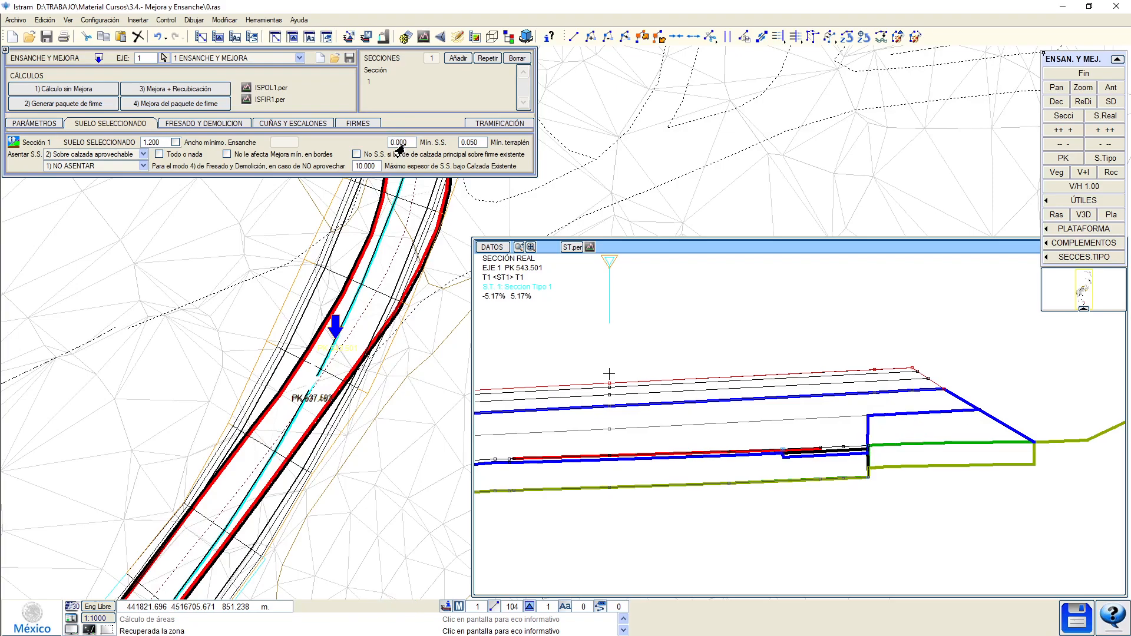
Try a Mín. S.S. value of 1.5 on the PK 543.501 section and restore it to 0.
click(404, 145)
key(Return)
click(400, 147)
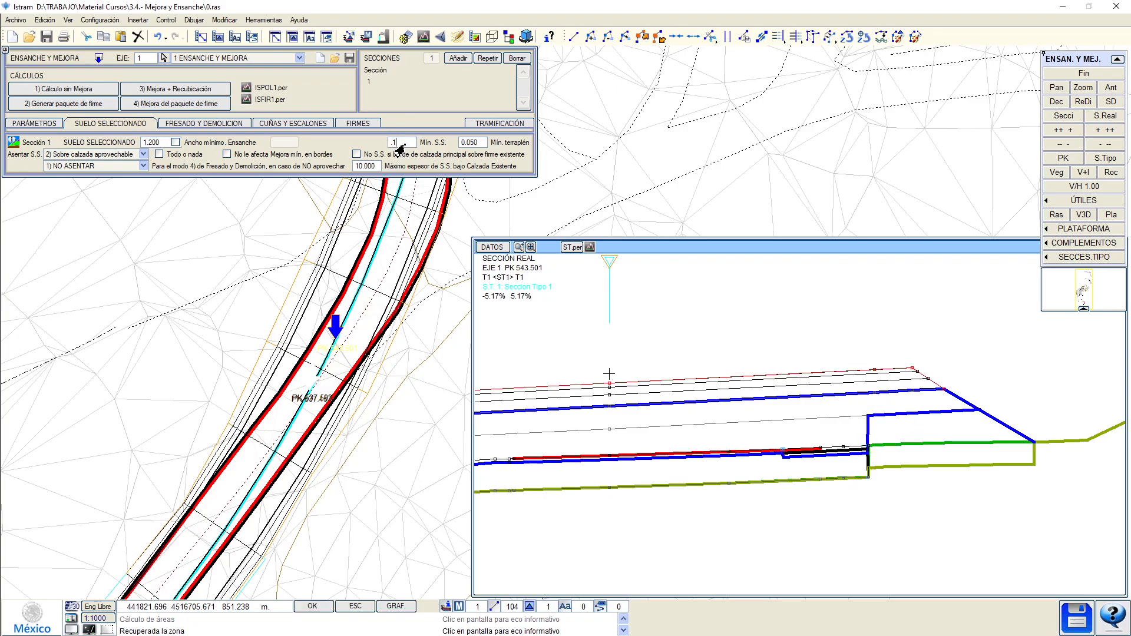
key(Return)
click(400, 148)
text(1.5)
key(Return)
click(400, 148)
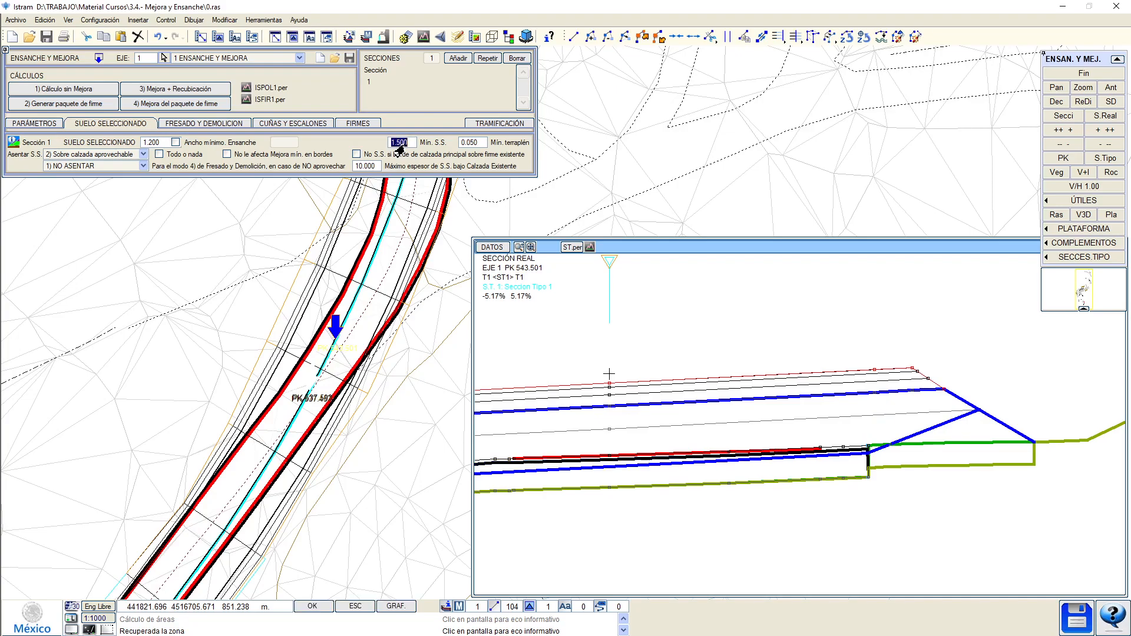
middle_drag(717, 504, 765, 495)
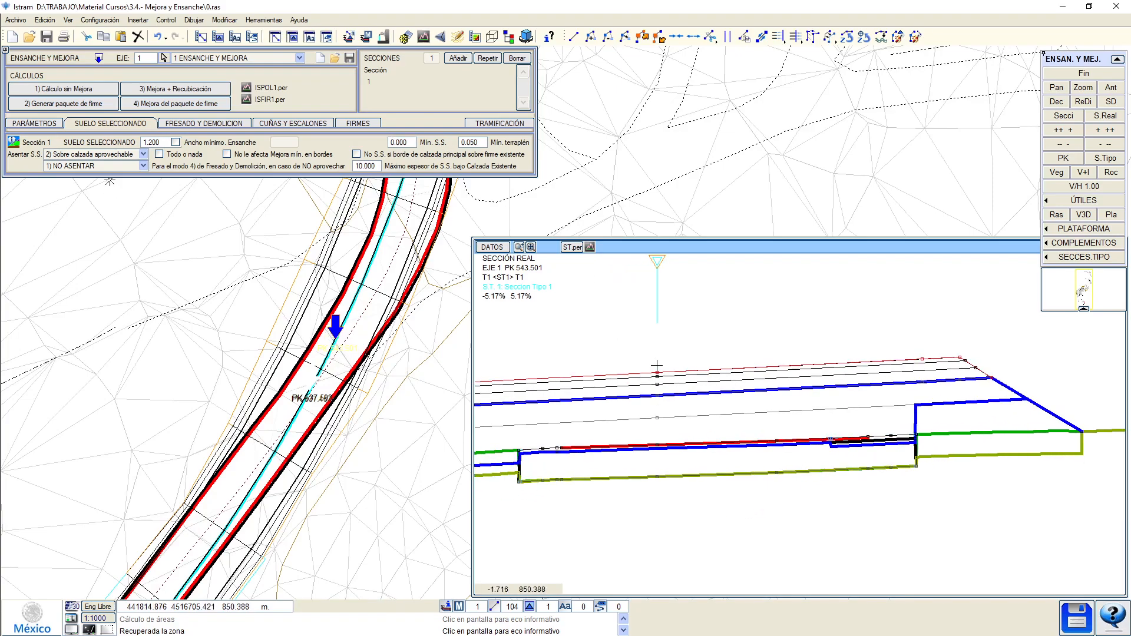
Reset the selected soil's minimum widening width to 0 and check the real section at PK 542.208 and further along the axis.
click(143, 144)
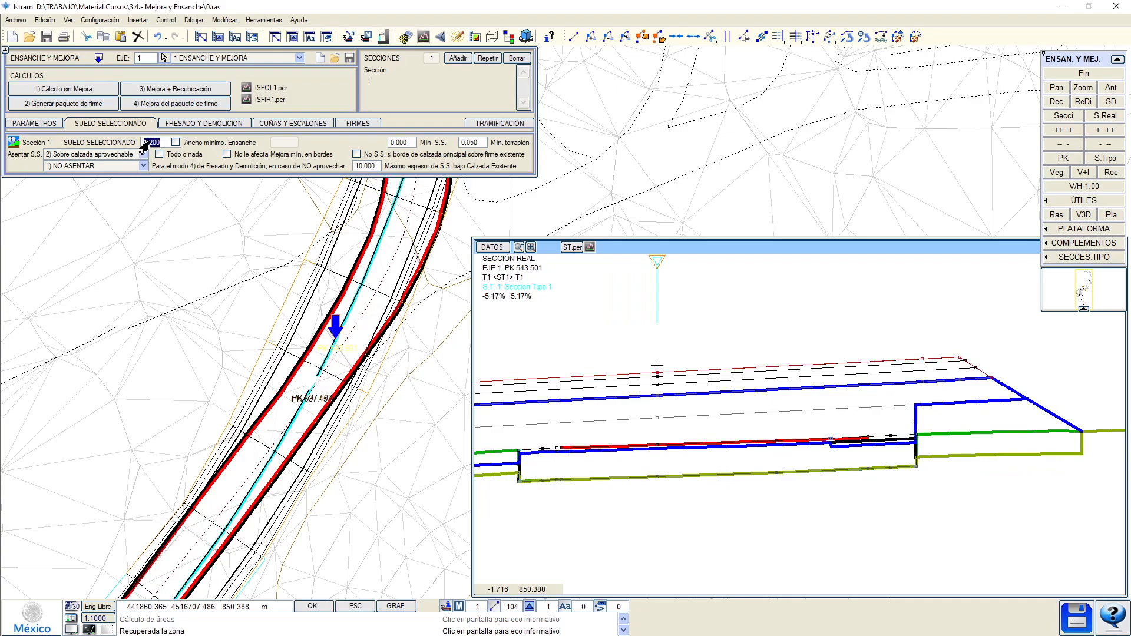
text(0)
key(Return)
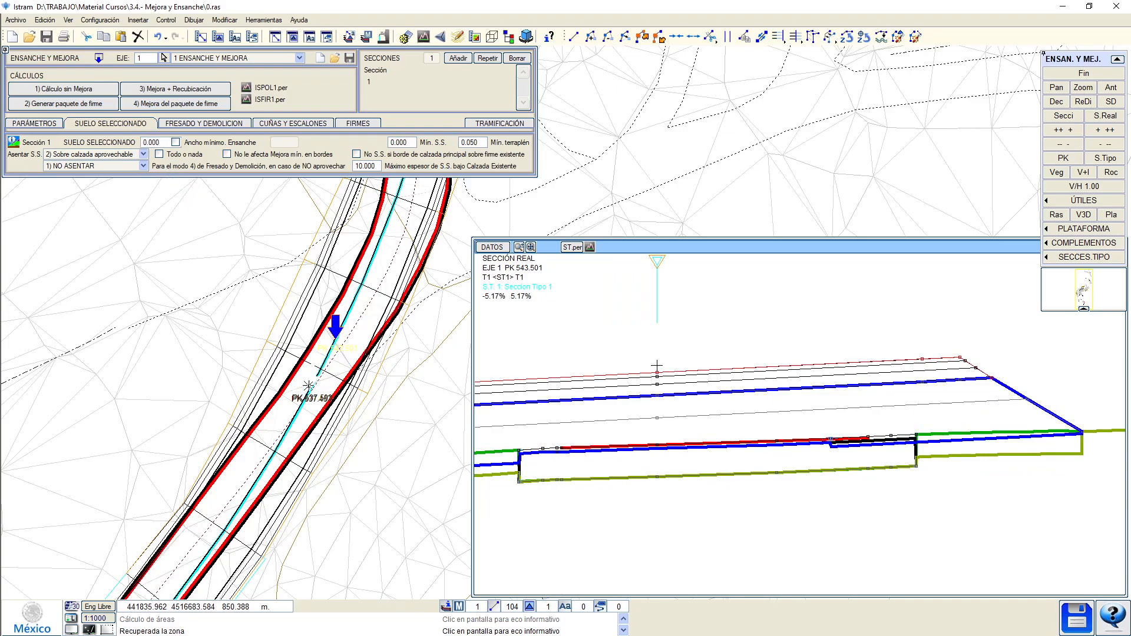
click(375, 381)
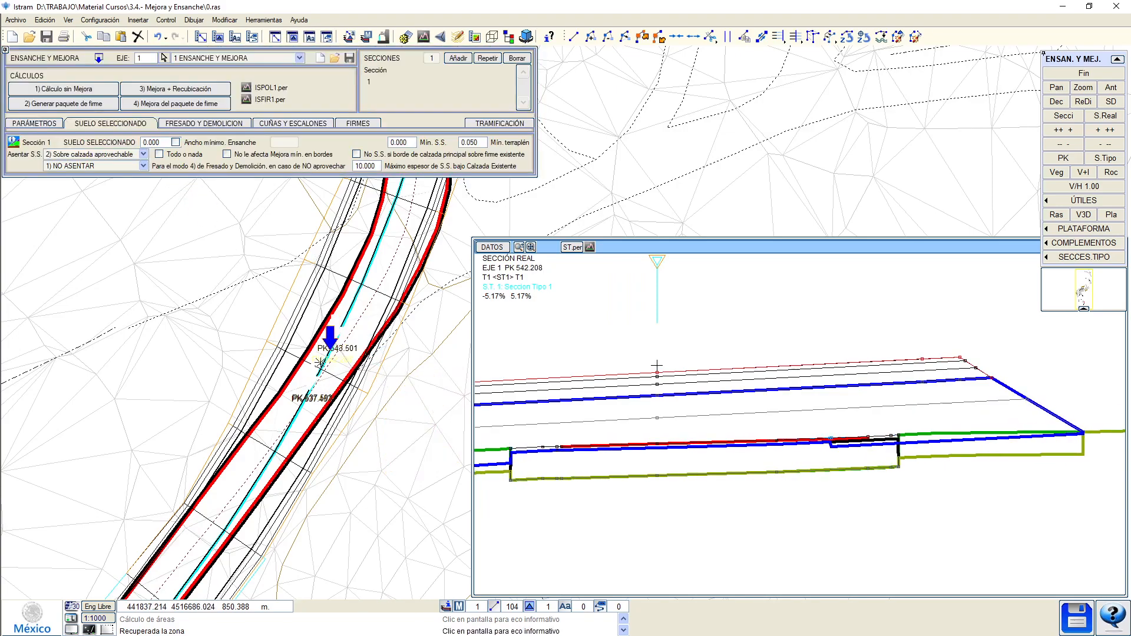
scroll(328, 367, down, 1)
click(248, 522)
Leave the widening and improvement settings, open the platform's selected soil (Suelo seleccionado) table and display the real section at PK 484.382.
click(1084, 73)
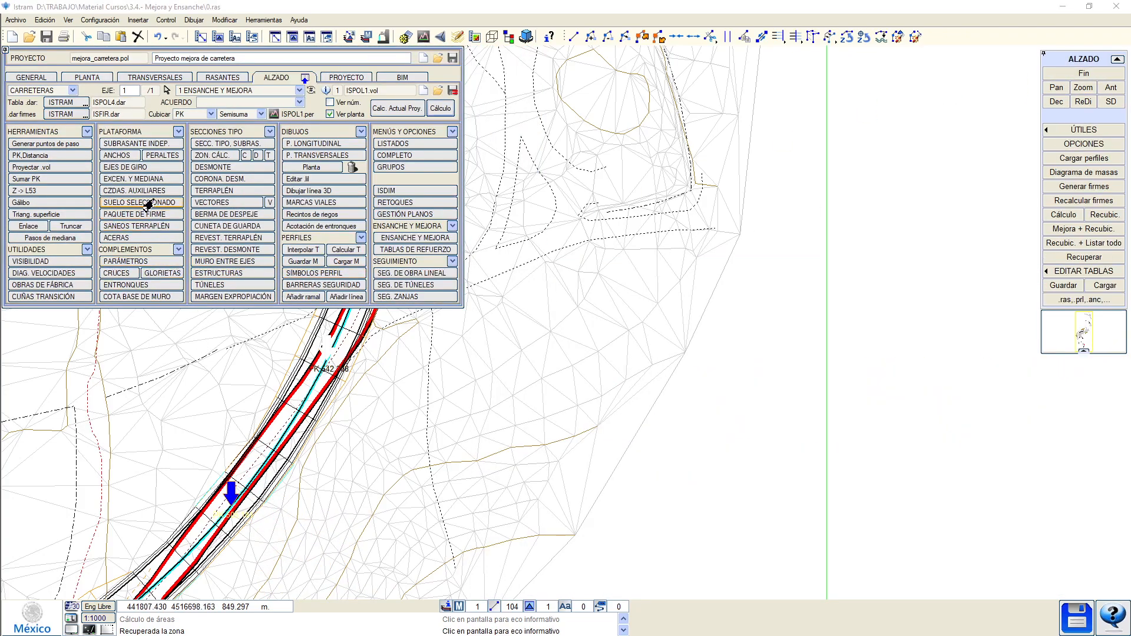
click(147, 202)
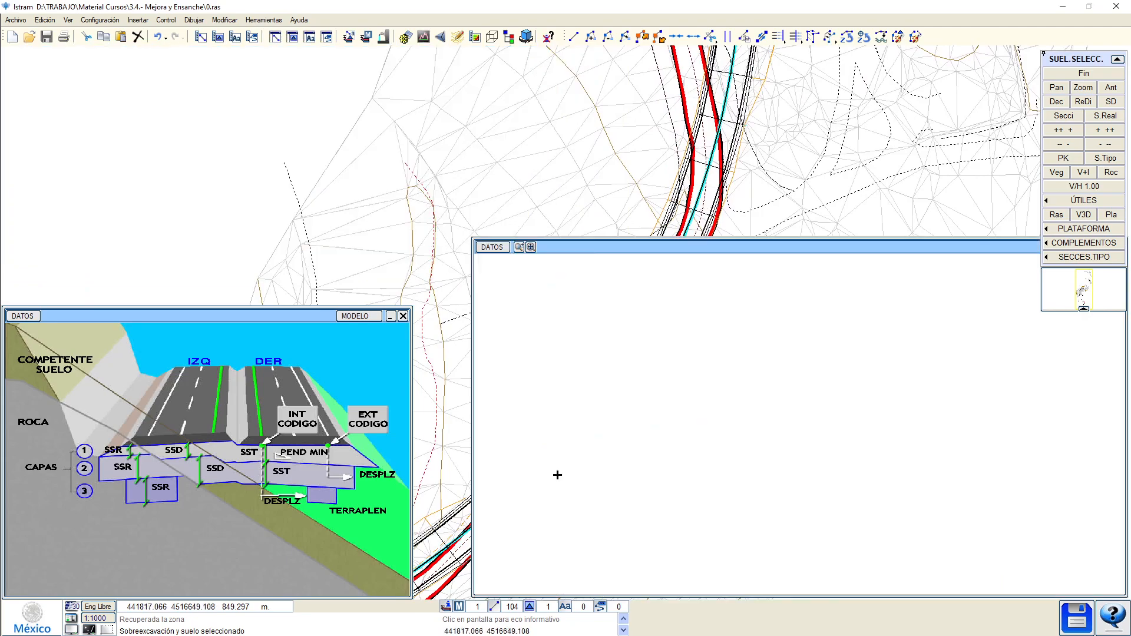
drag(666, 237, 689, 303)
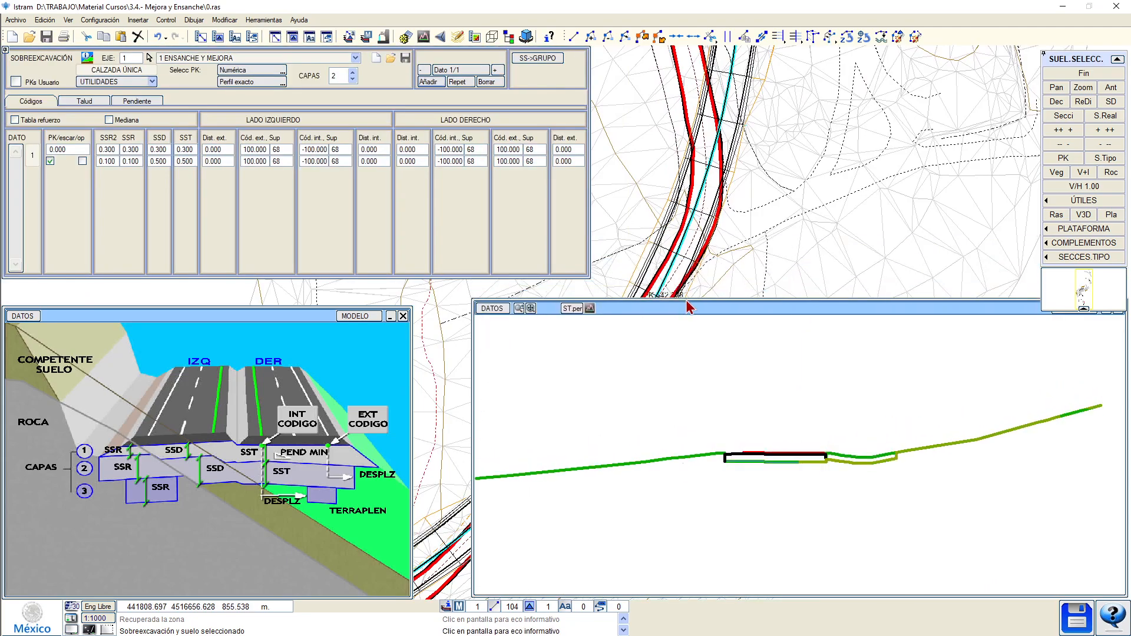
scroll(744, 116, down, 4)
click(693, 219)
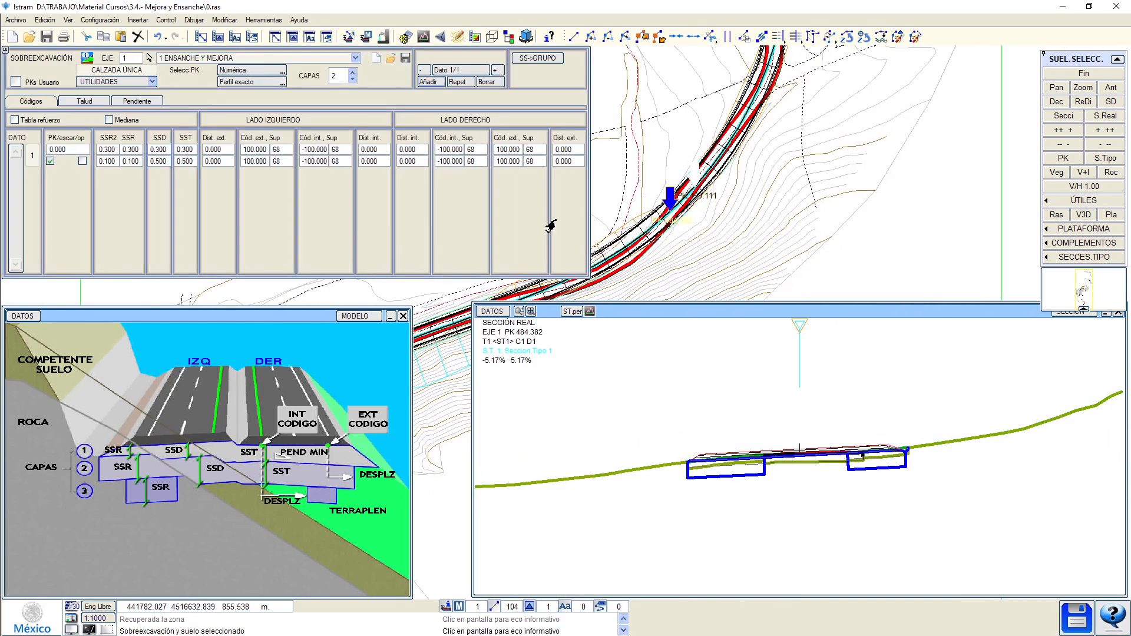
Repeat the selected soil data row twice at PK 480 and set the second layer of the third row to Relleno.
click(458, 82)
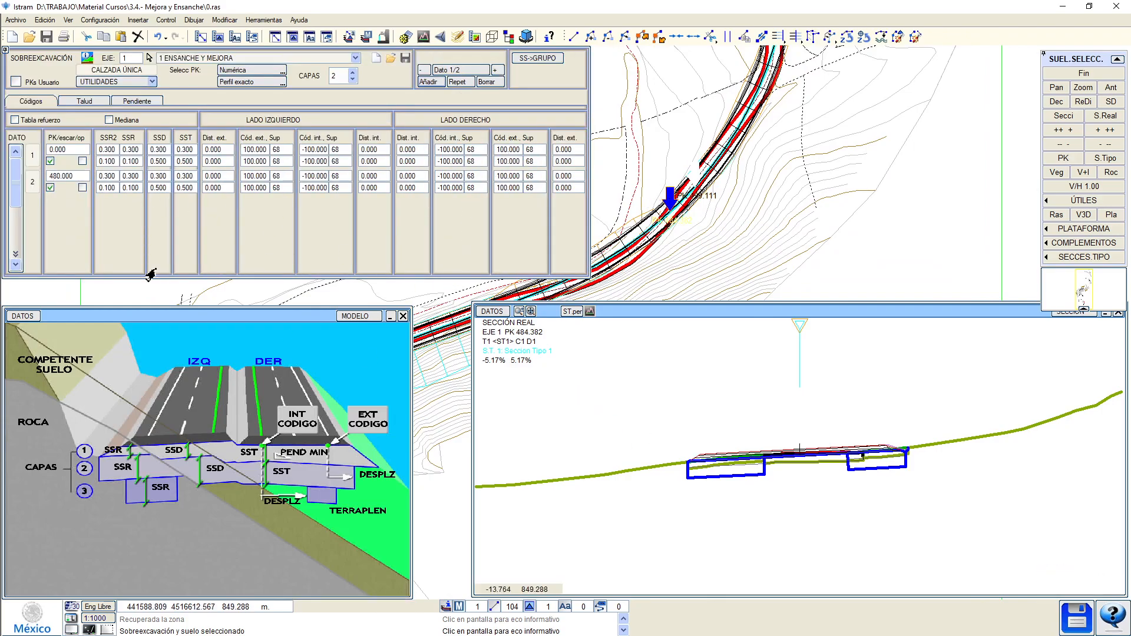
key(Return)
click(458, 82)
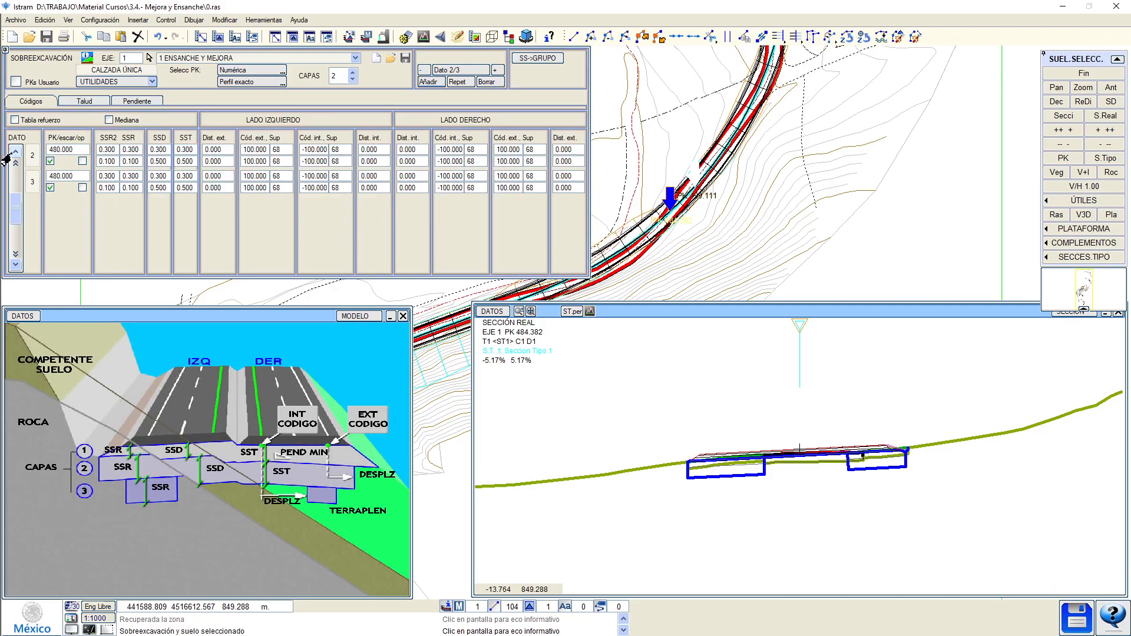
scroll(165, 195, down, 1)
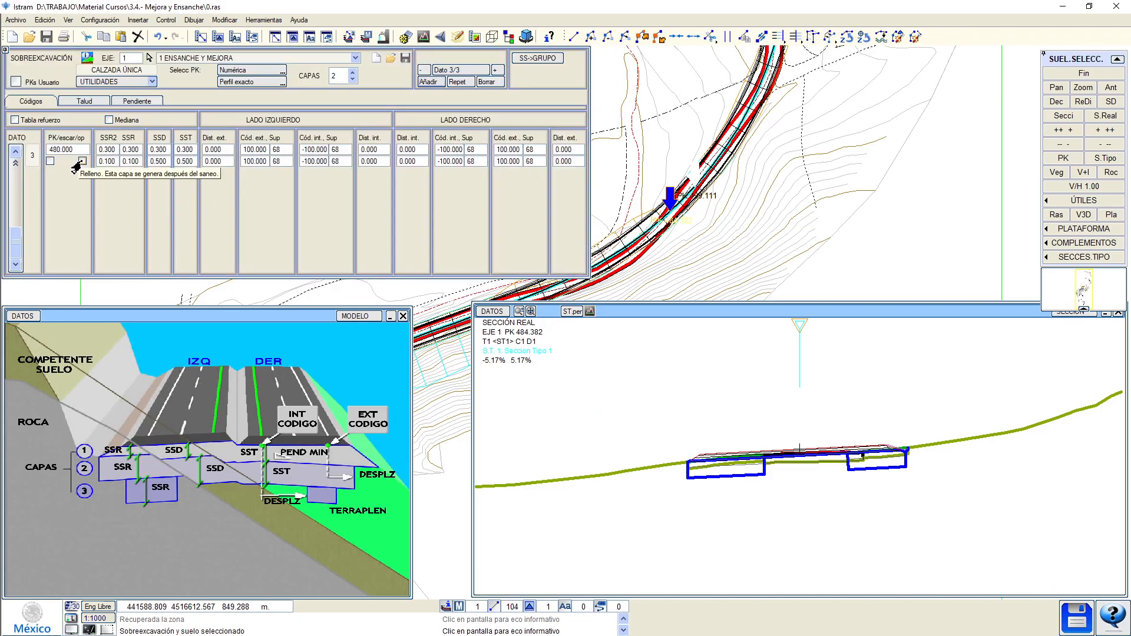
click(82, 161)
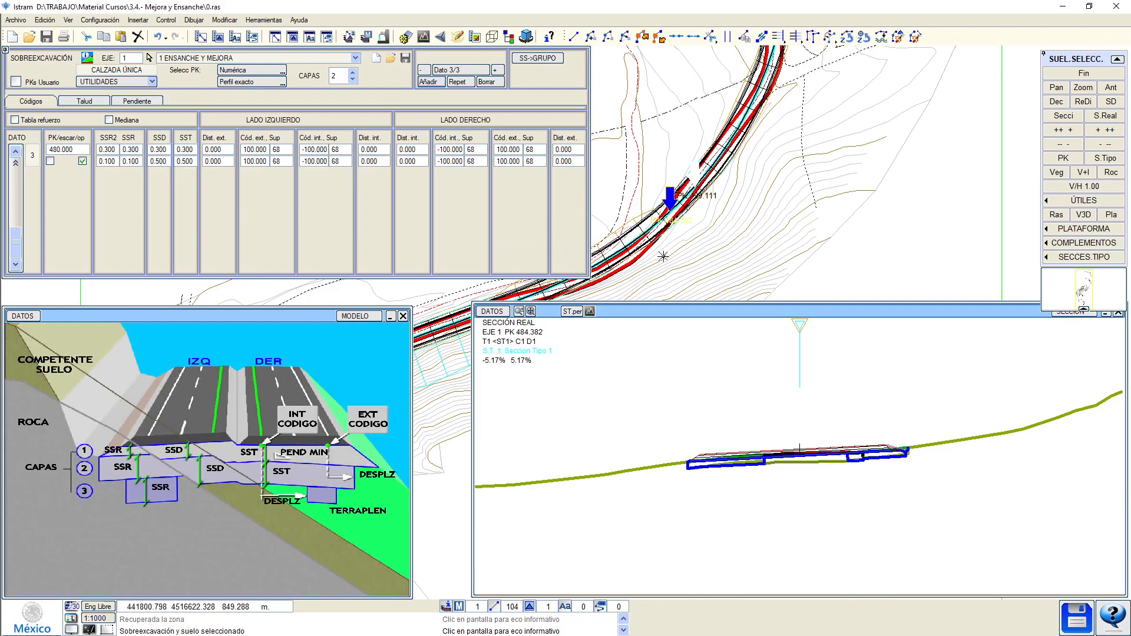
Examine the selected soil layers on both sides of the real sections at PK 508.269 and PK 501.073.
drag(664, 256, 715, 173)
scroll(857, 412, up, 3)
scroll(906, 515, up, 2)
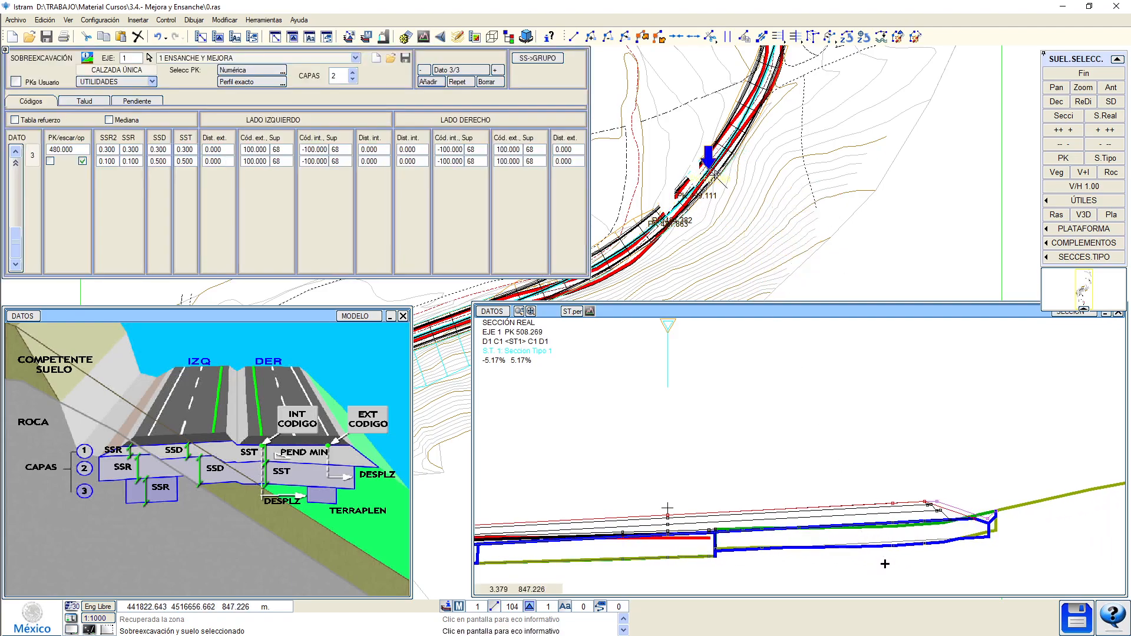
mouse_move(683, 253)
mouse_down()
mouse_move(667, 229)
mouse_move(715, 216)
mouse_move(707, 204)
mouse_up()
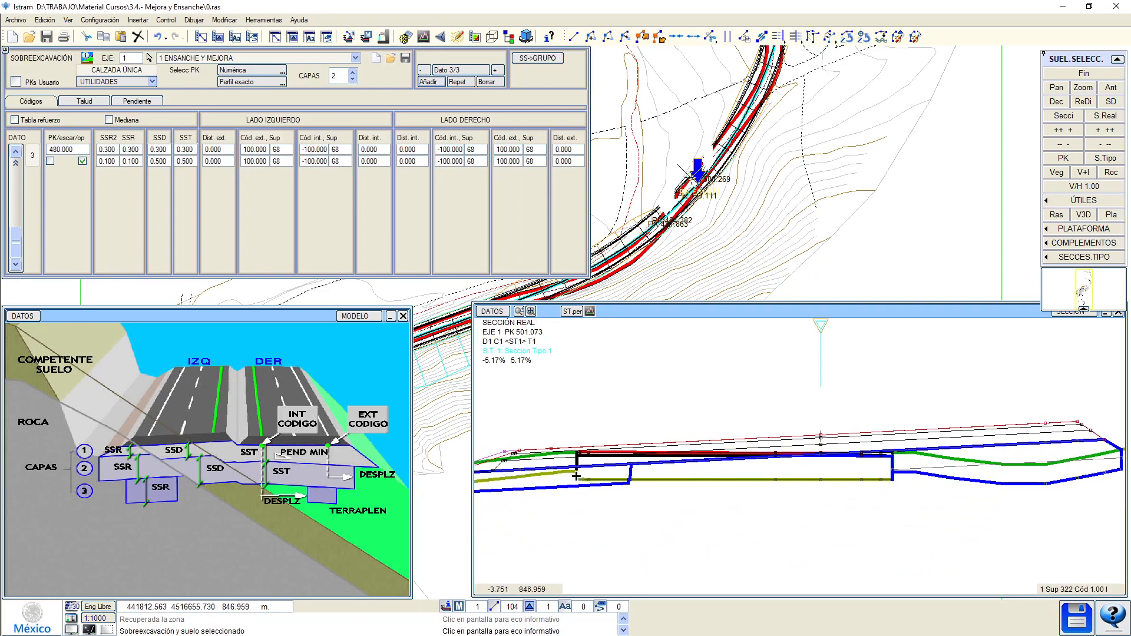
middle_drag(493, 484, 625, 489)
middle_drag(1100, 477, 882, 497)
scroll(1022, 500, up, 4)
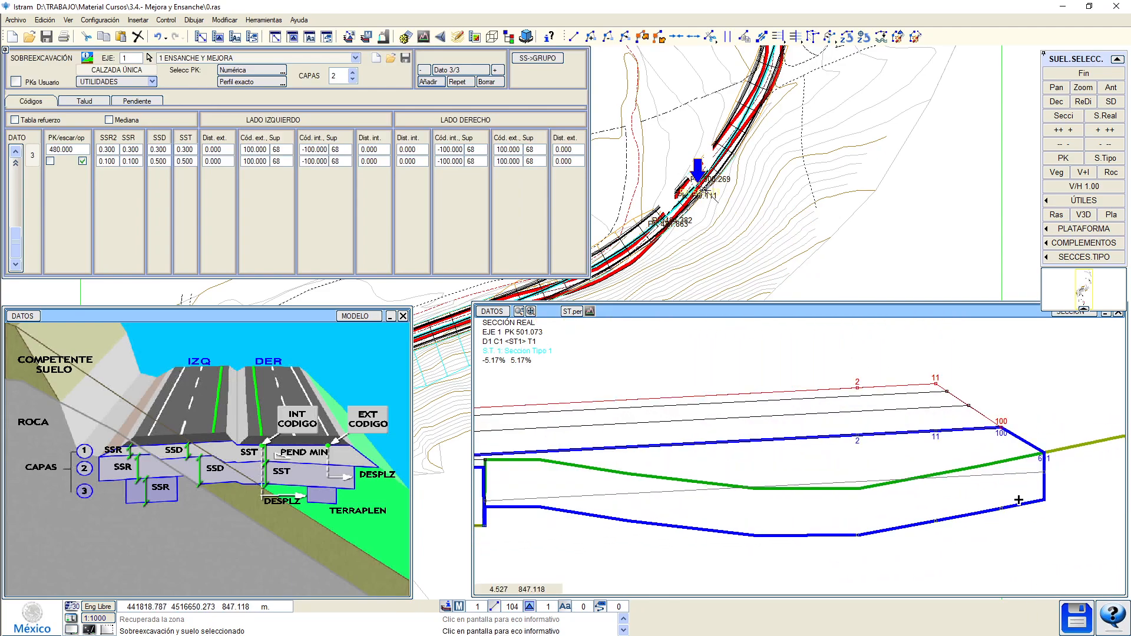
scroll(632, 512, down, 1)
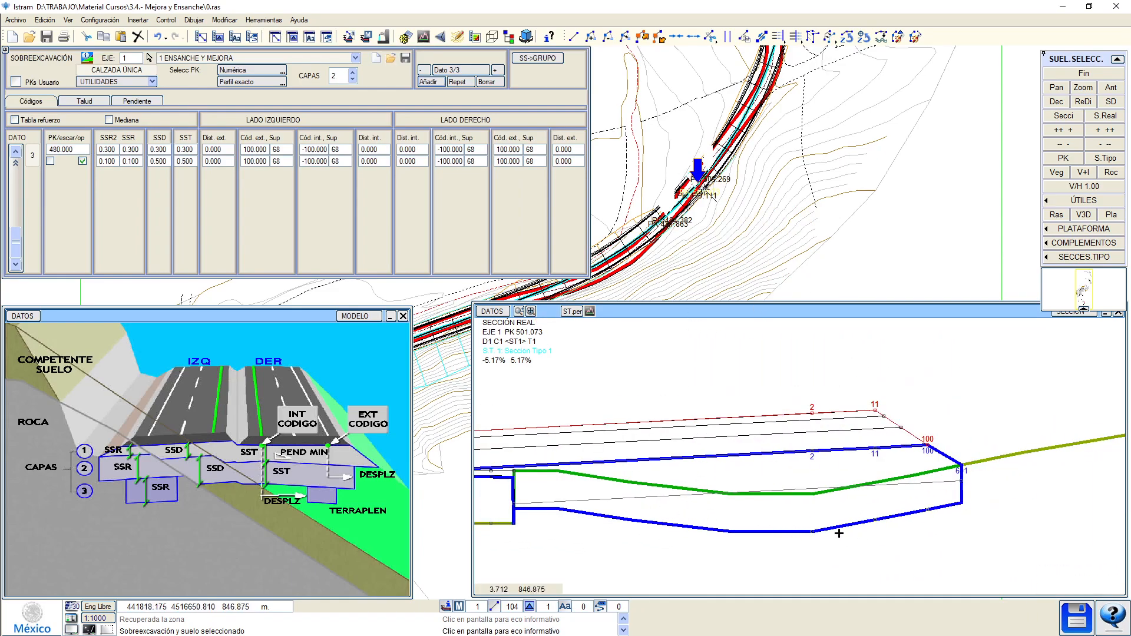
Calculate the areas of the PK 501.073 profile in the profile editor, shade SUBYACENTE to examine its extent, and leave the editor.
click(572, 312)
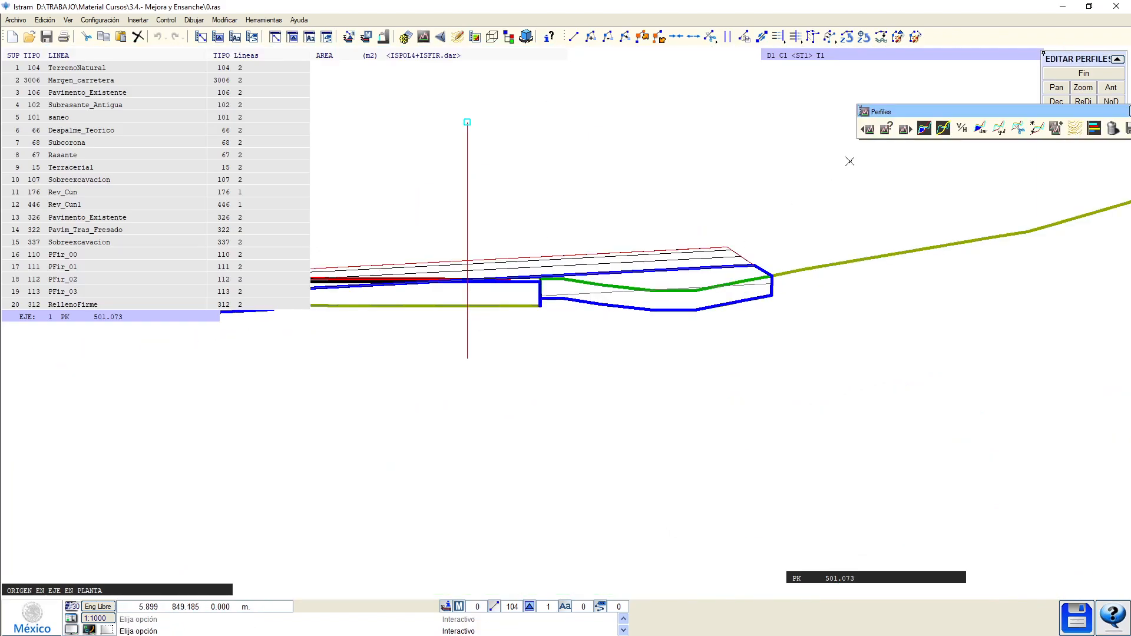
click(919, 133)
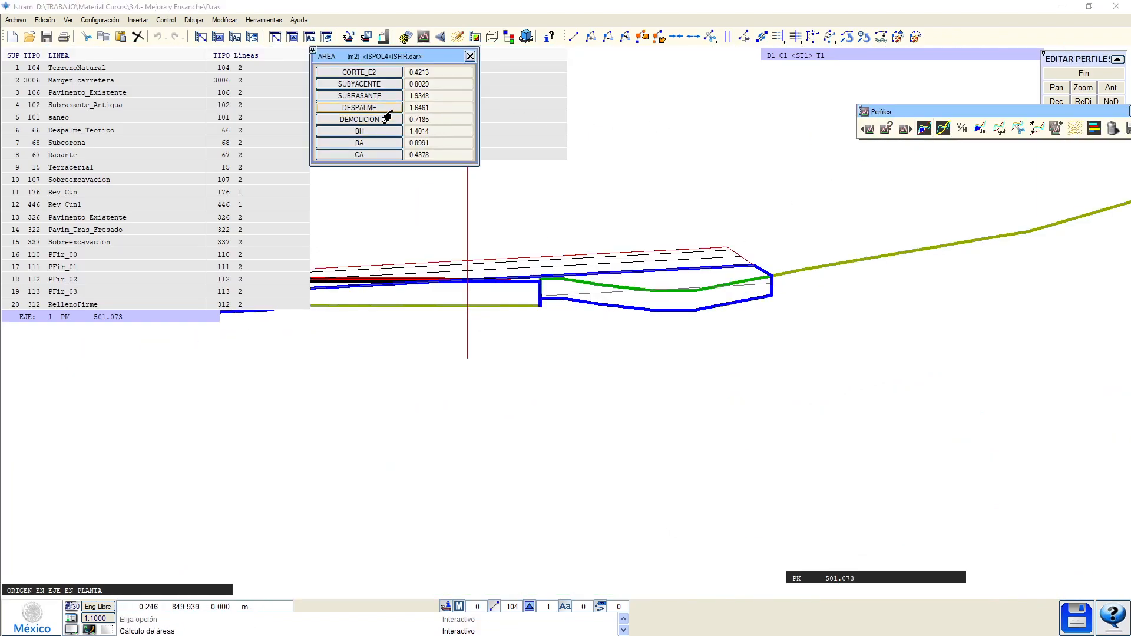
click(369, 98)
scroll(591, 241, up, 3)
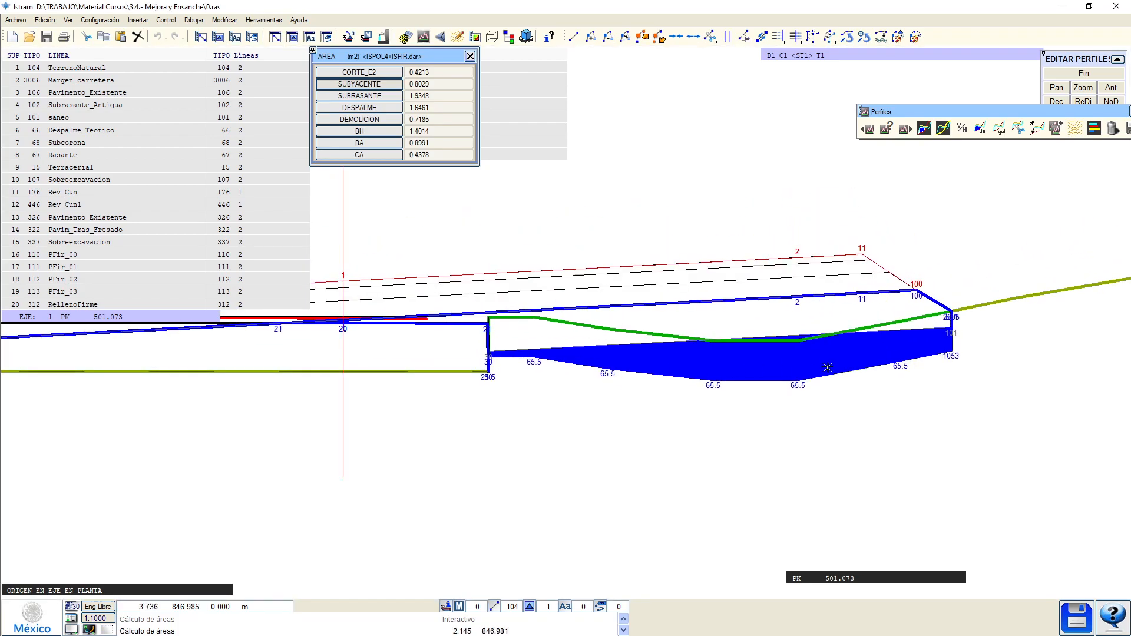
mouse_move(843, 435)
middle_down()
mouse_move(863, 462)
mouse_move(1037, 451)
middle_up()
middle_drag(784, 433, 1072, 430)
middle_drag(389, 437, 712, 438)
middle_drag(943, 410, 382, 429)
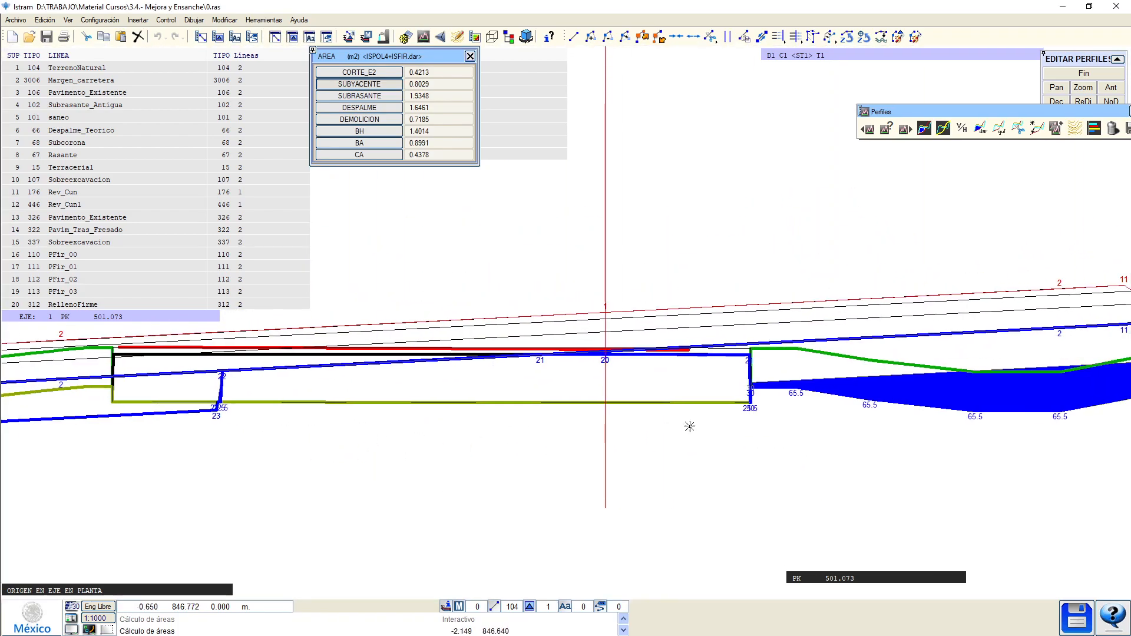
middle_drag(884, 425, 589, 426)
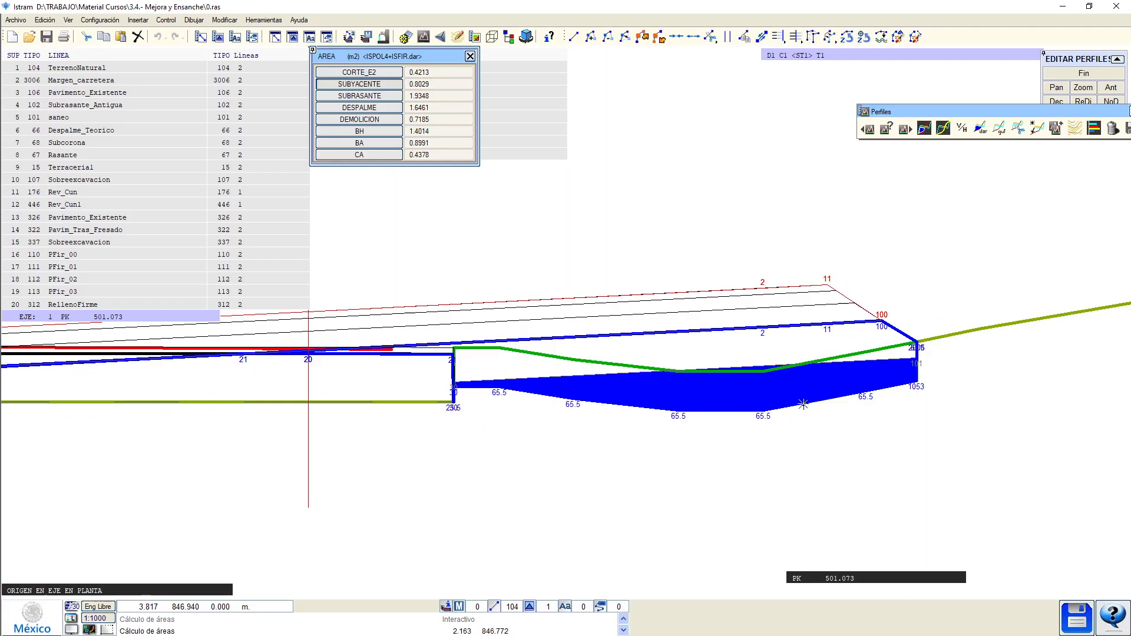
click(1063, 75)
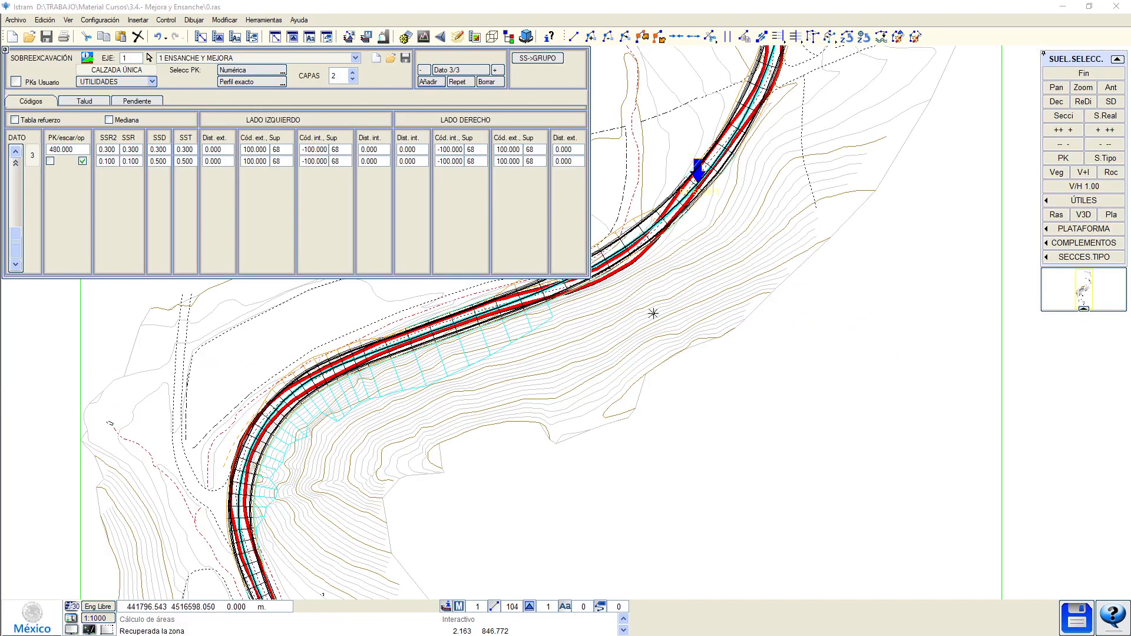
Examine the selected soil layers in the real sections along axis 1 from PK 505.663 to PK 576.579.
scroll(868, 462, up, 4)
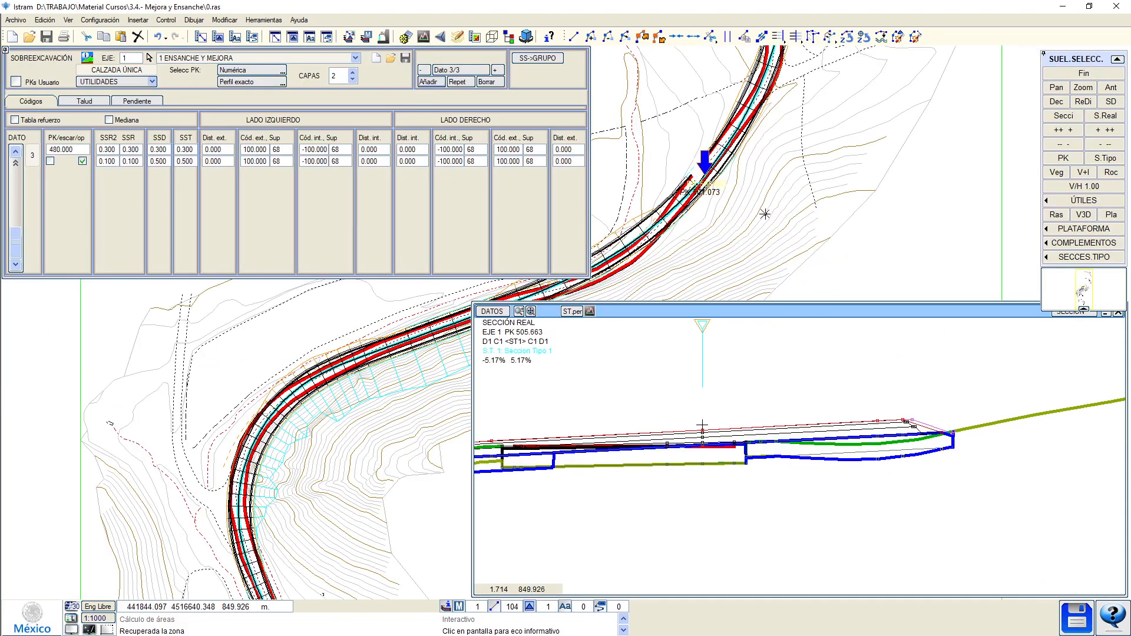
click(763, 165)
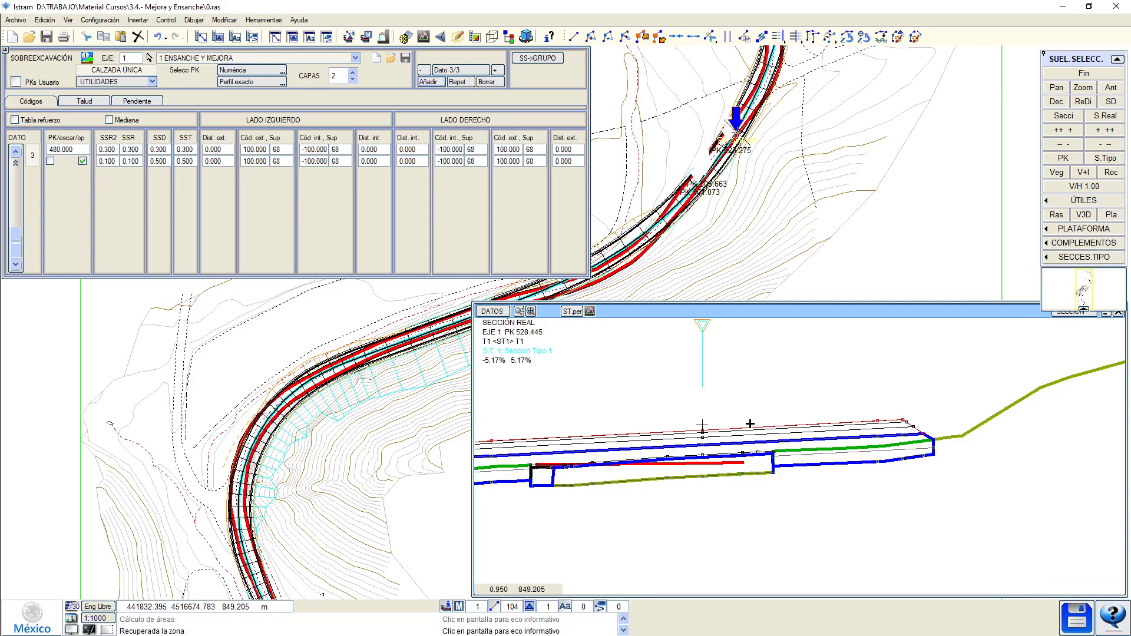
key(Escape)
middle_drag(765, 150, 743, 240)
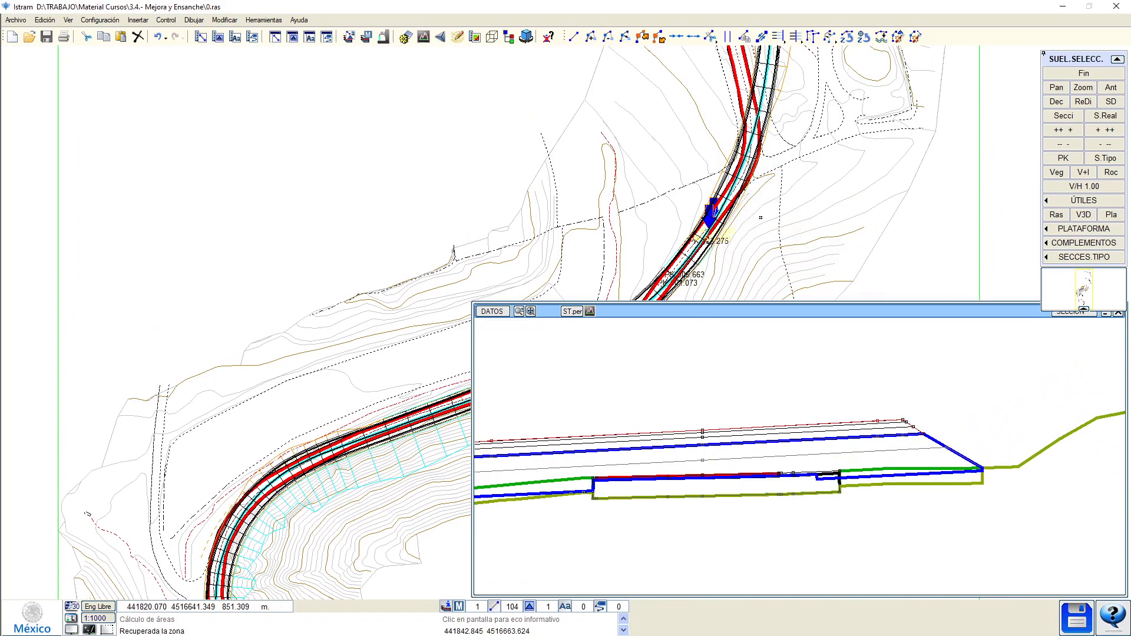
click(769, 206)
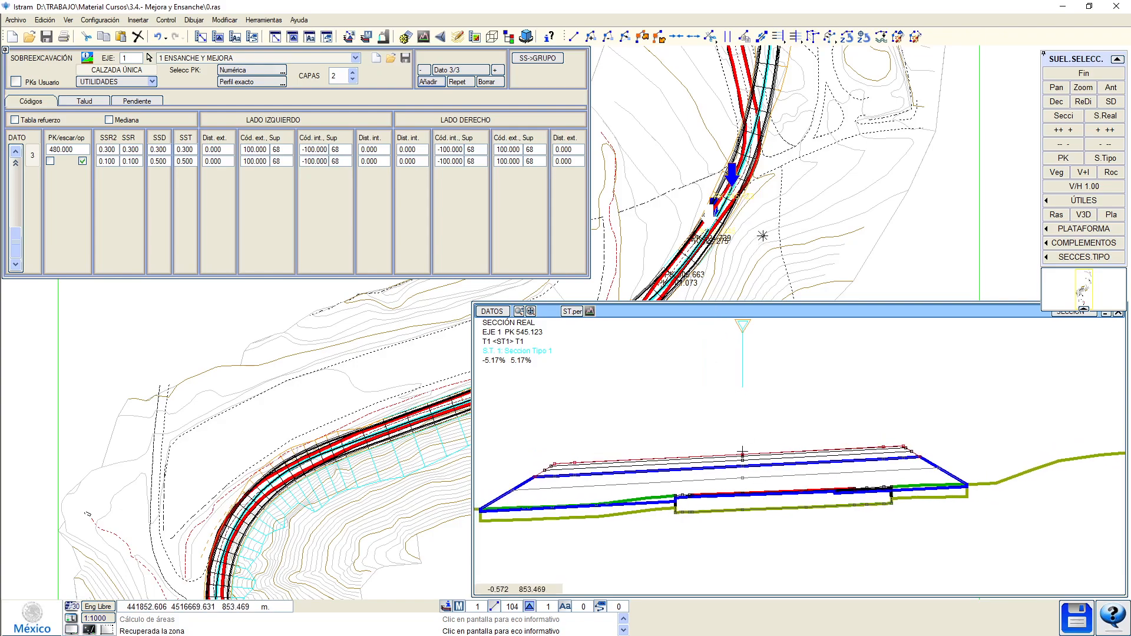
key(Escape)
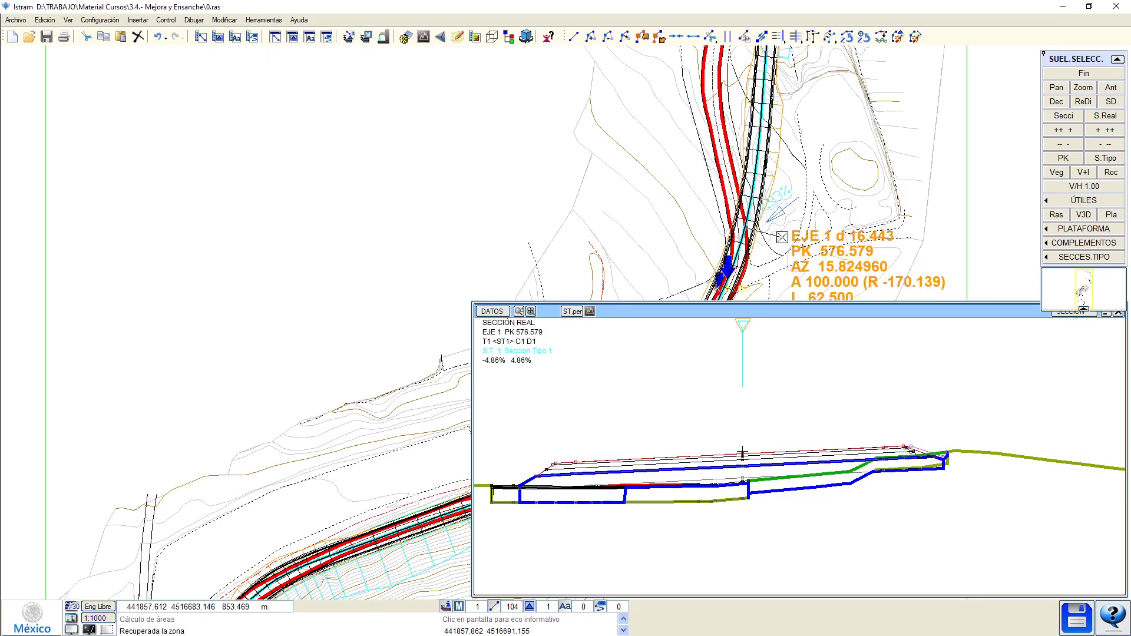
click(772, 227)
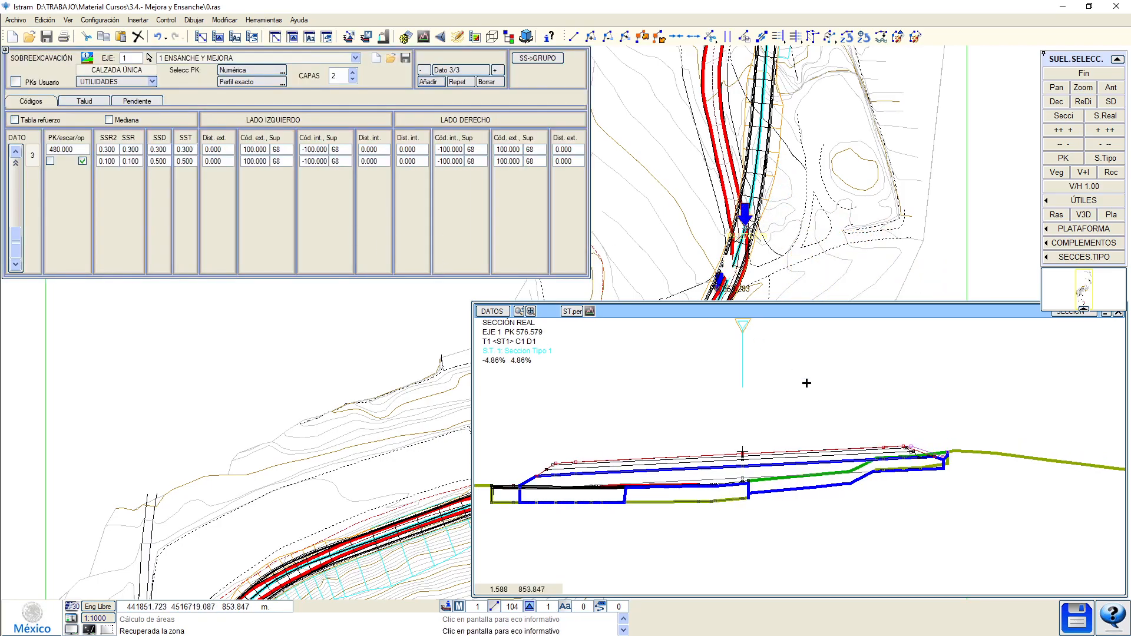
Repeat the selected soil data row twice at PK 575 and switch off Relleno for the fifth row's second layer.
click(457, 82)
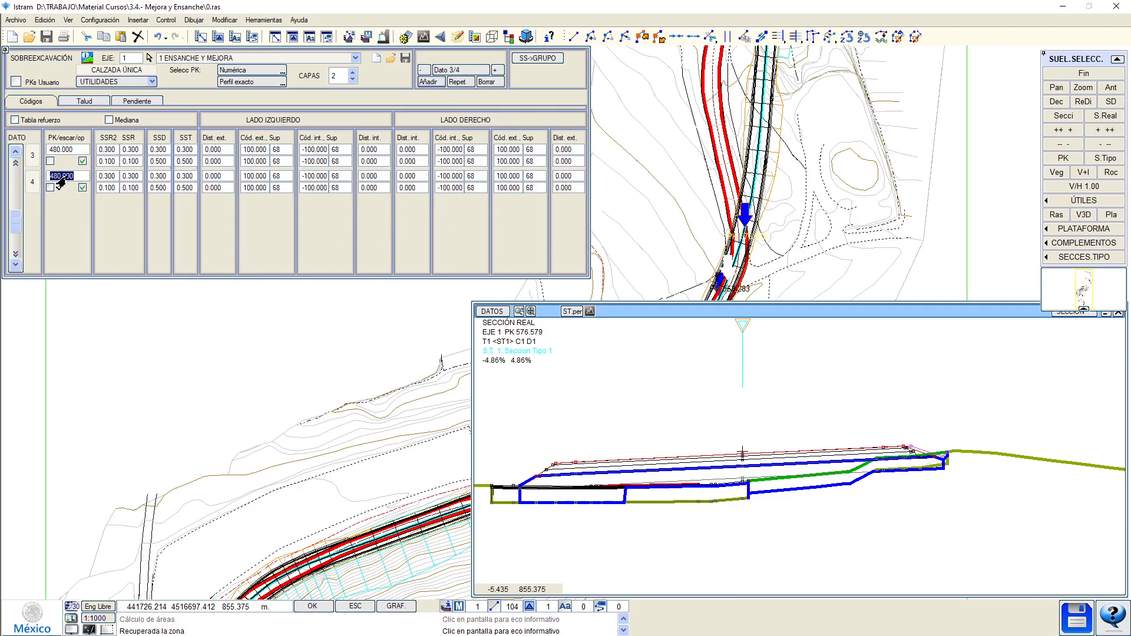
key(Return)
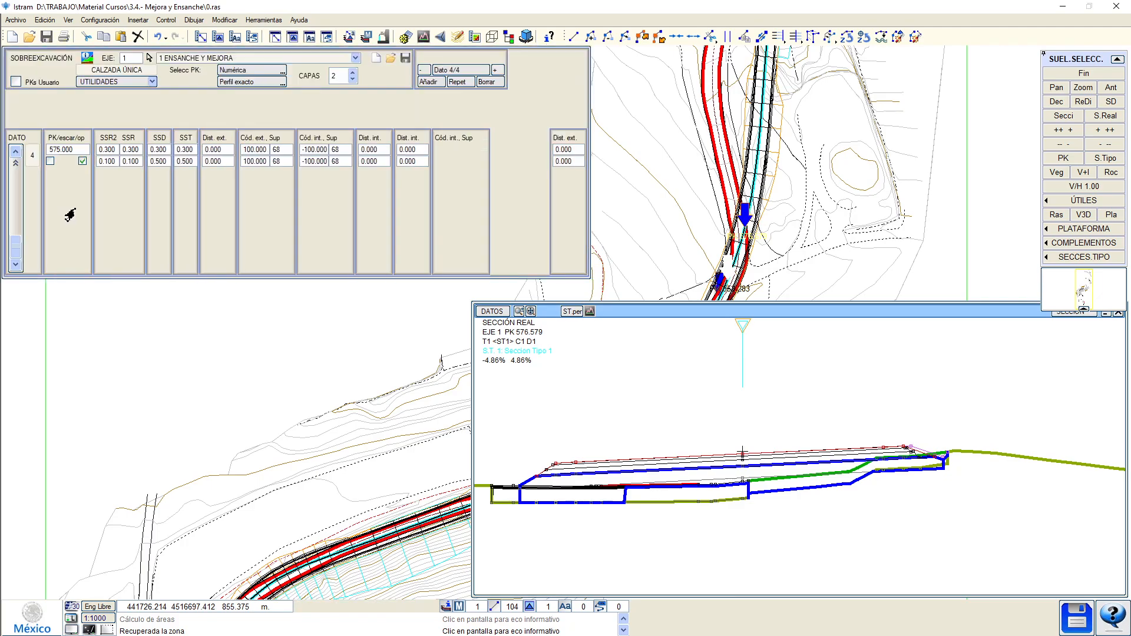
click(459, 82)
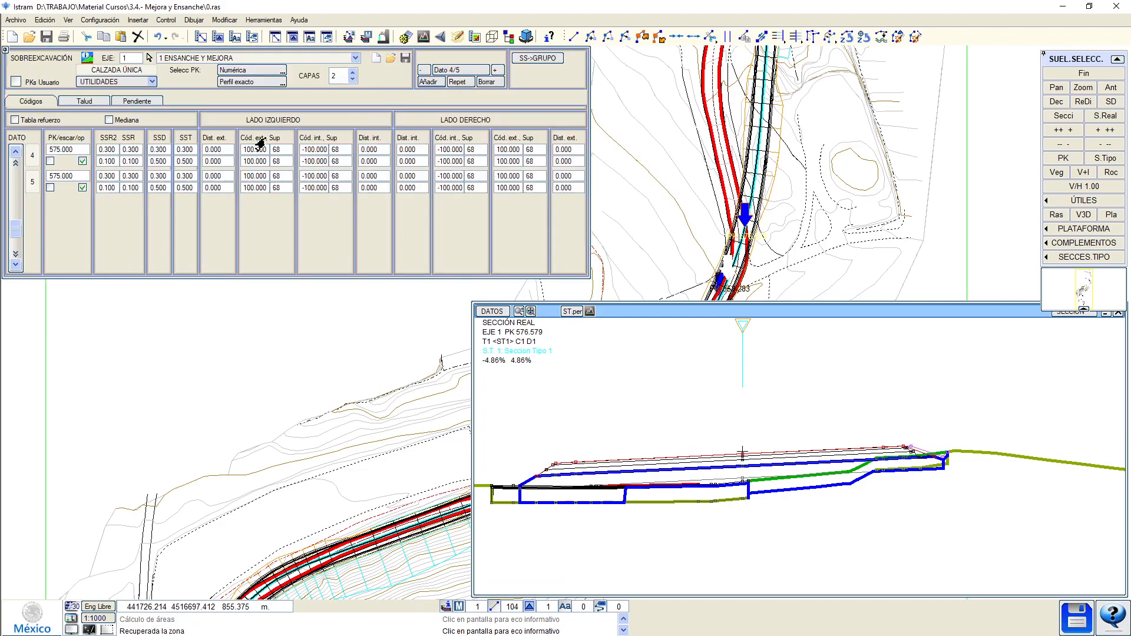
click(82, 188)
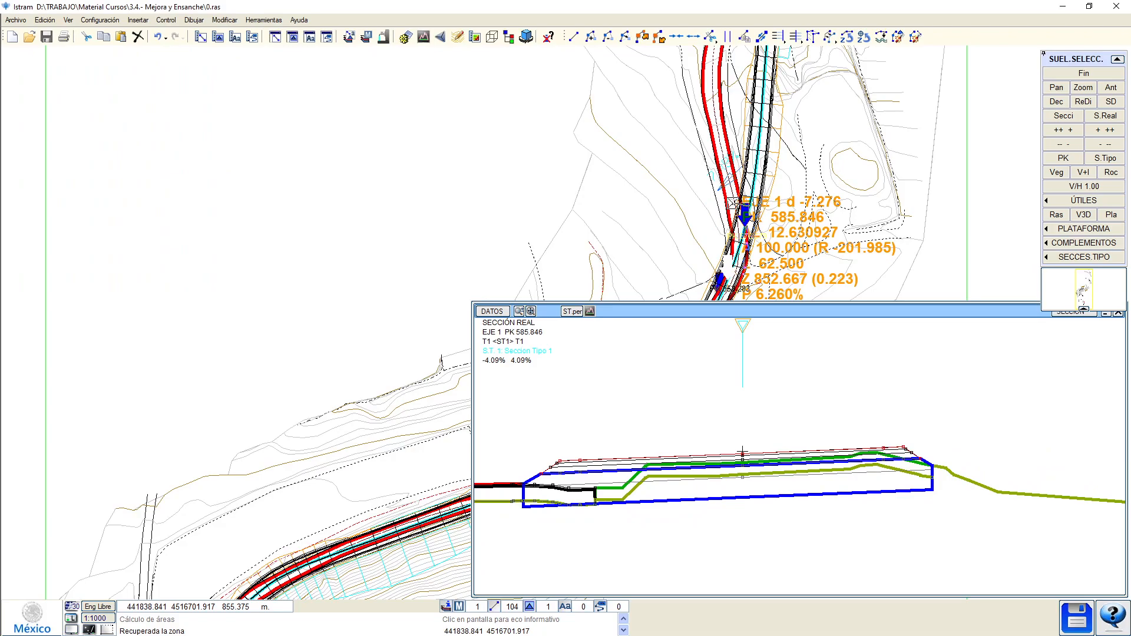
Set the SSD, SSR and SSR2 thicknesses of the fifth row's second layer to 0, using the section at PK 593.630 as reference.
mouse_move(149, 57)
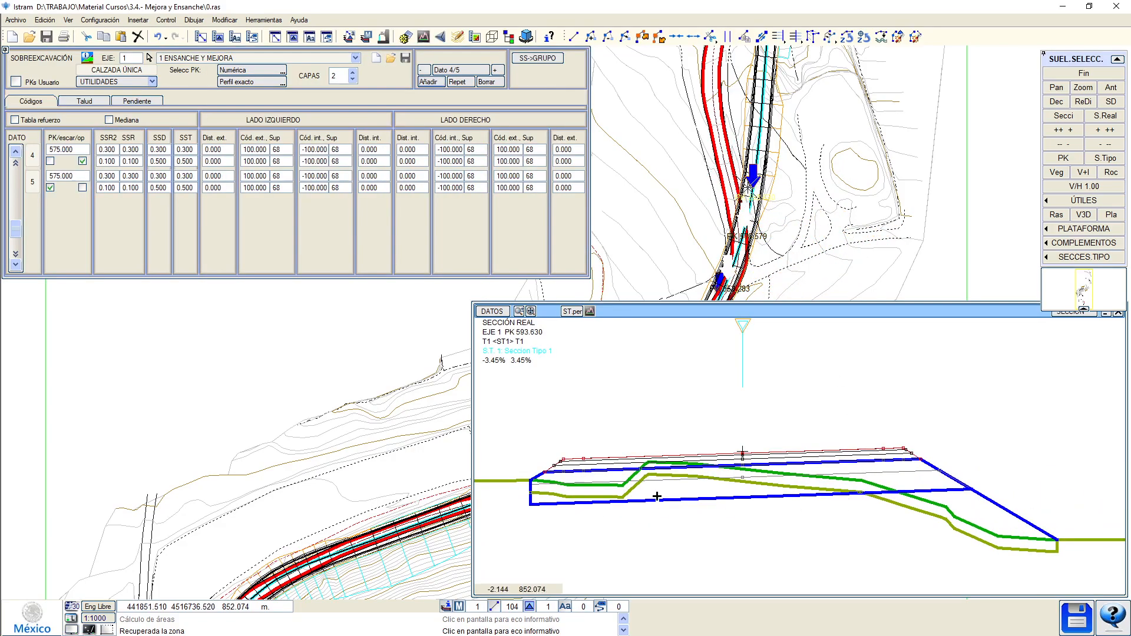
scroll(686, 496, up, 1)
scroll(716, 504, down, 1)
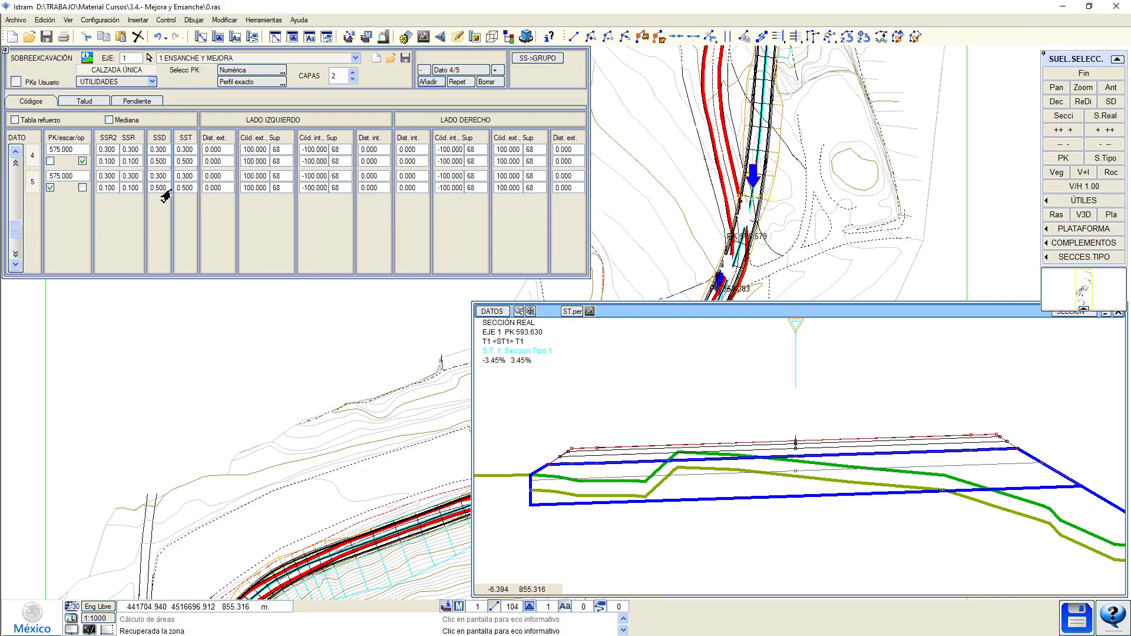
click(130, 187)
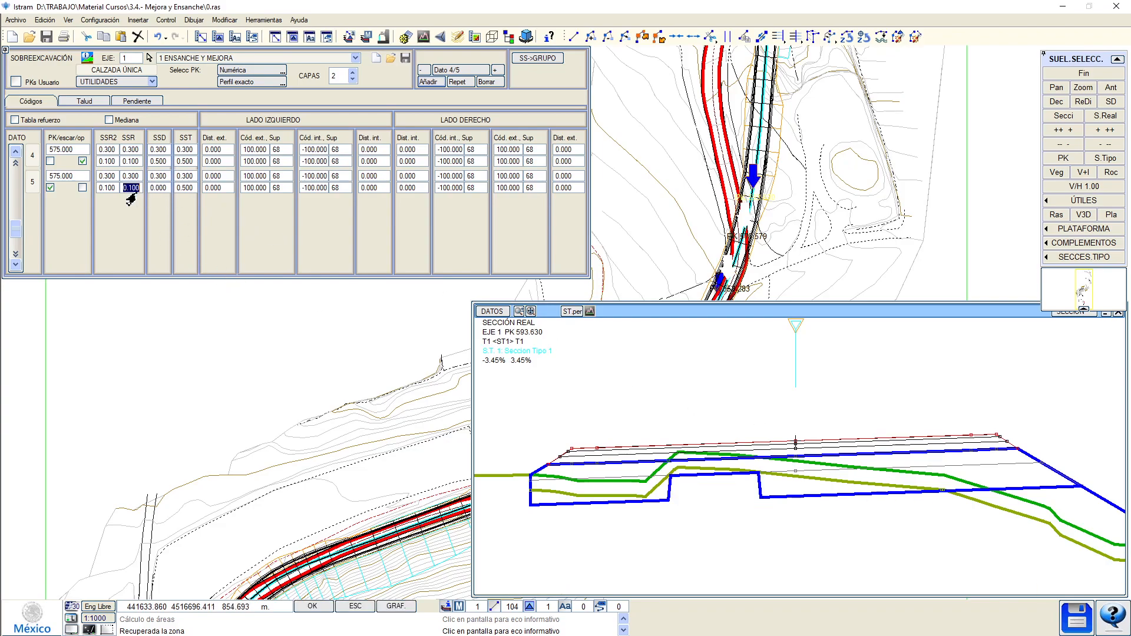
text(0)
key(Return)
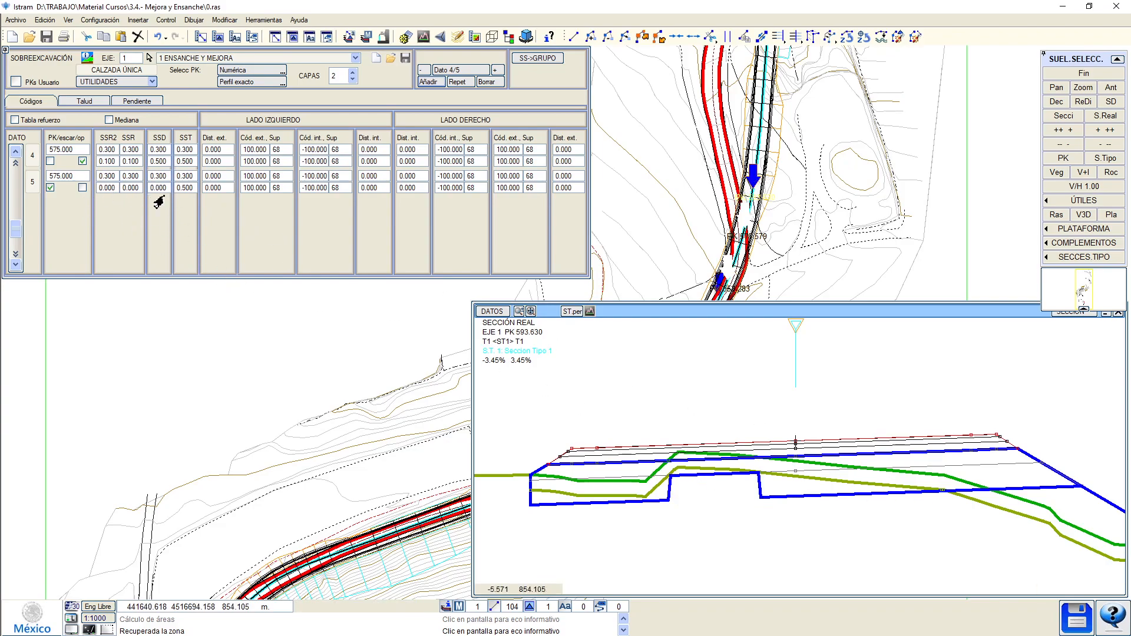
key(Return)
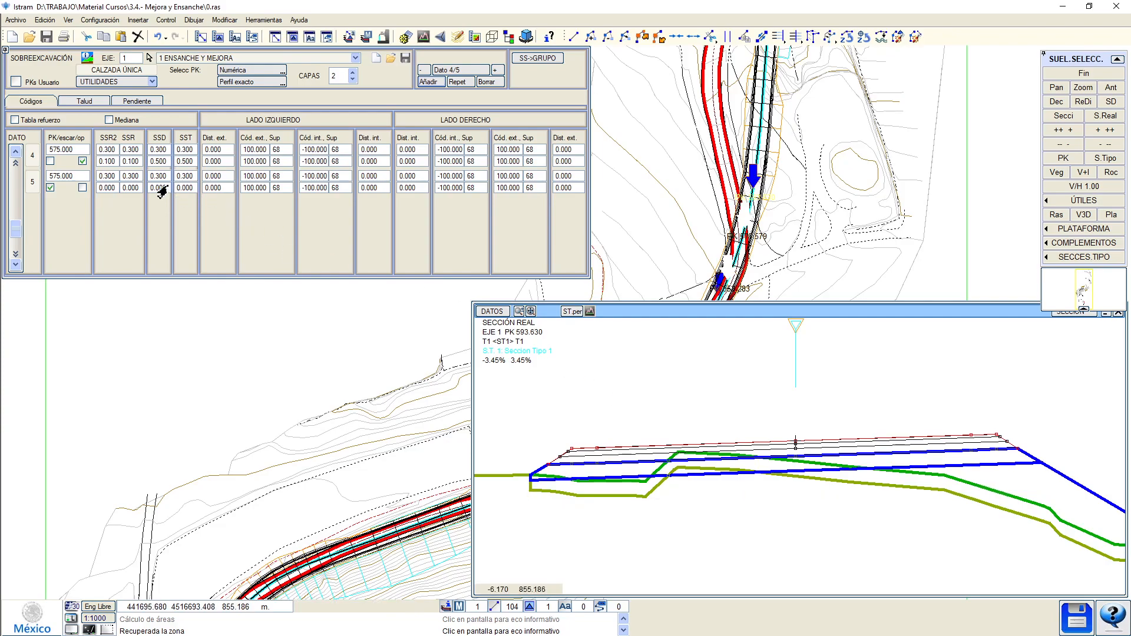
Examine the selected soil layer in real sections farther along axis 1, including PK 607.039 and PK 813.141.
middle_drag(903, 536, 847, 531)
middle_drag(663, 252, 341, 343)
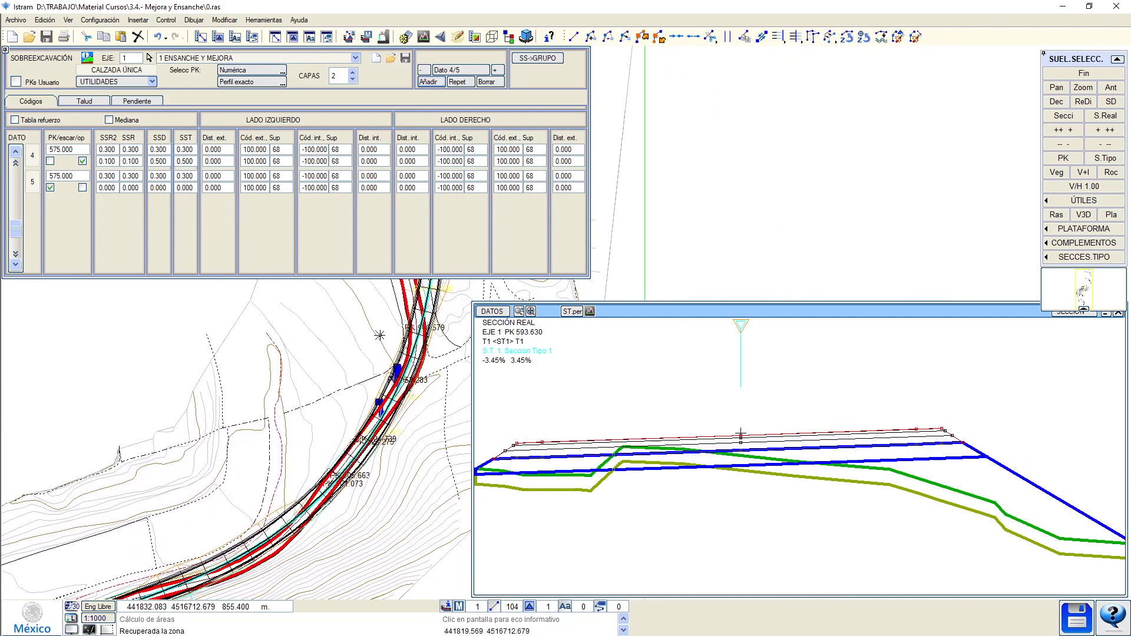
click(411, 357)
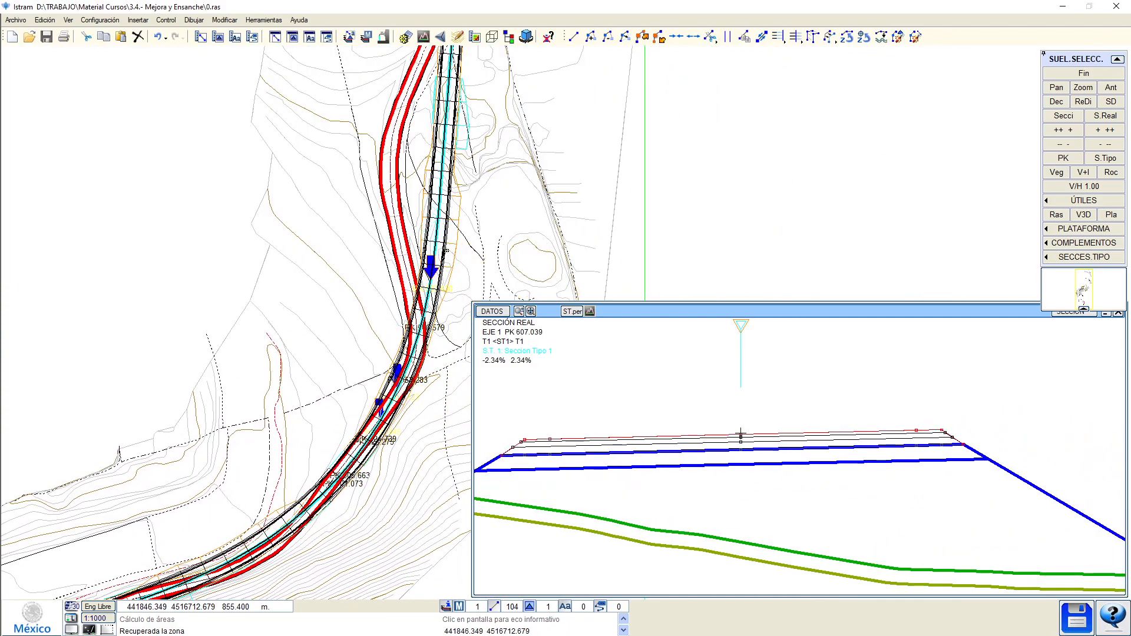
click(416, 334)
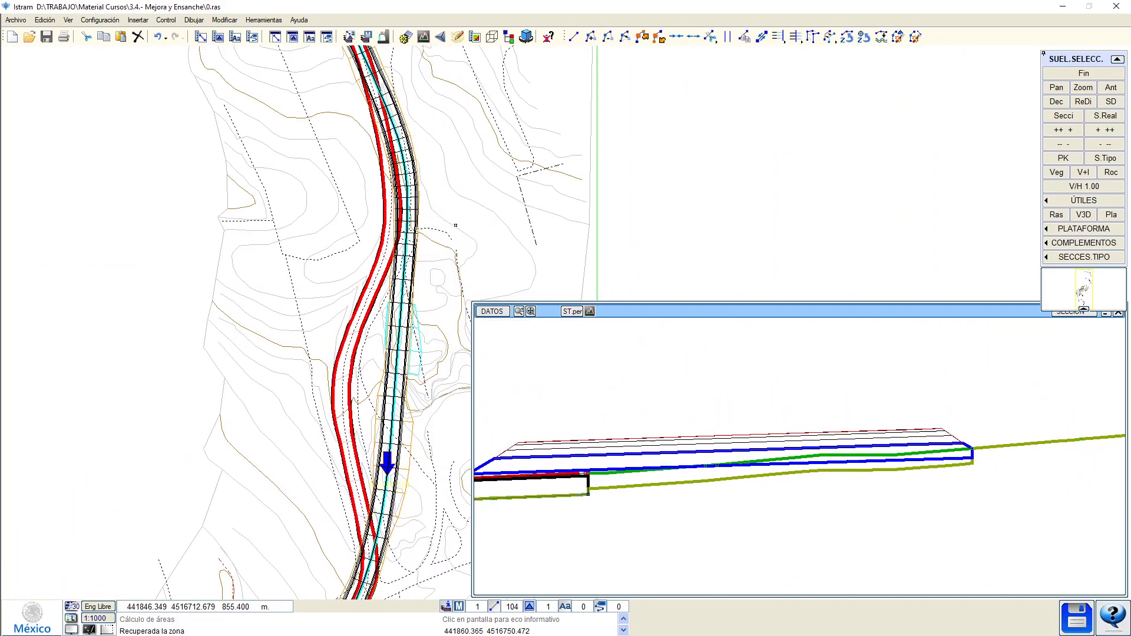
click(398, 172)
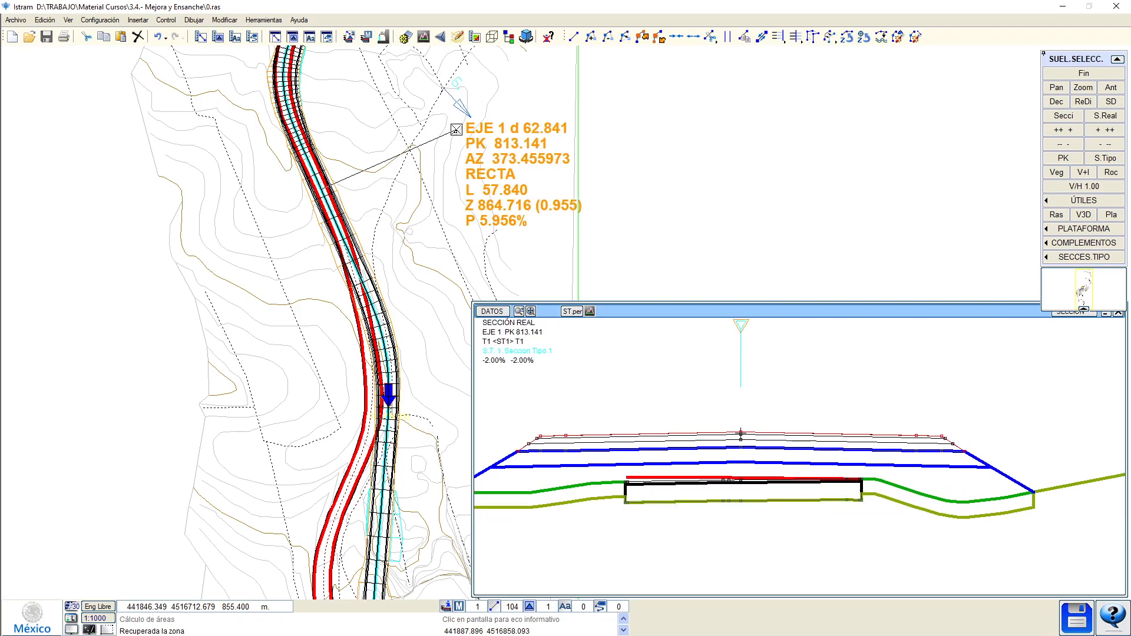
middle_drag(416, 163, 380, 397)
middle_drag(338, 441, 371, 172)
right_click(253, 334)
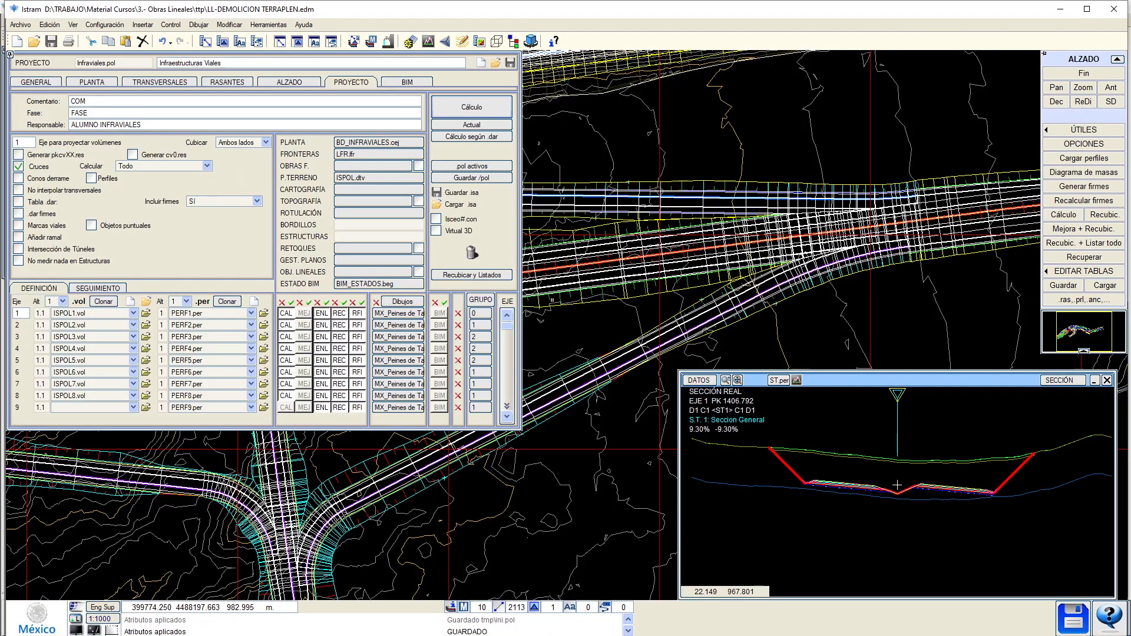
In the LL-DEMOLICION TERRAPLEN project, open the Alzado settings, make axis 8 current and display the real section at PK 37.521.
scroll(547, 316, up, 6)
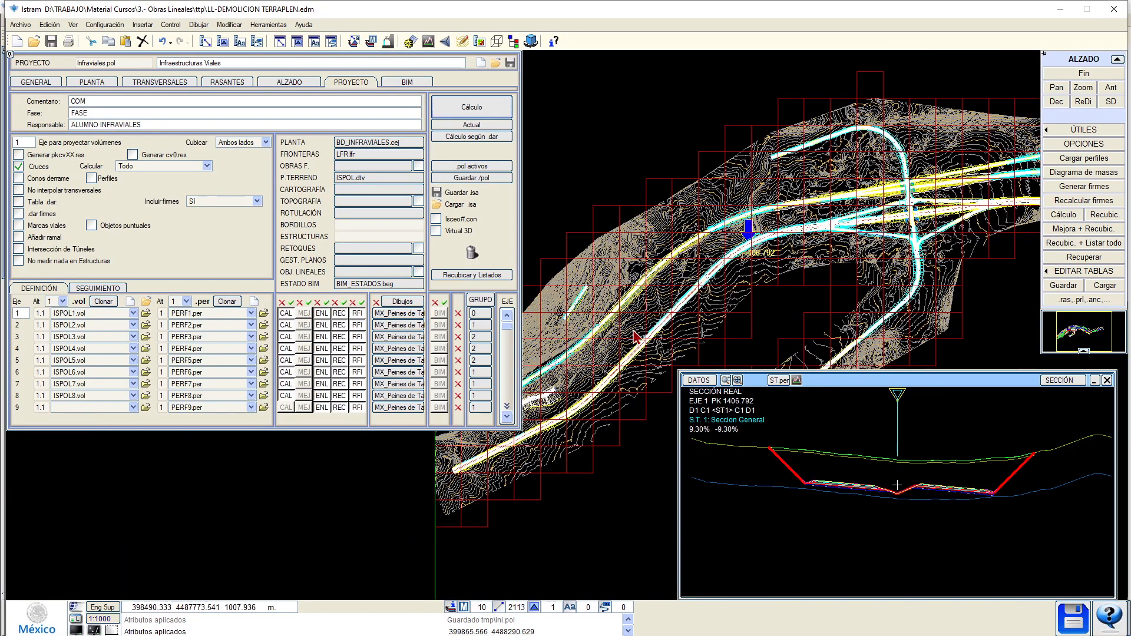
scroll(764, 296, up, 3)
click(277, 82)
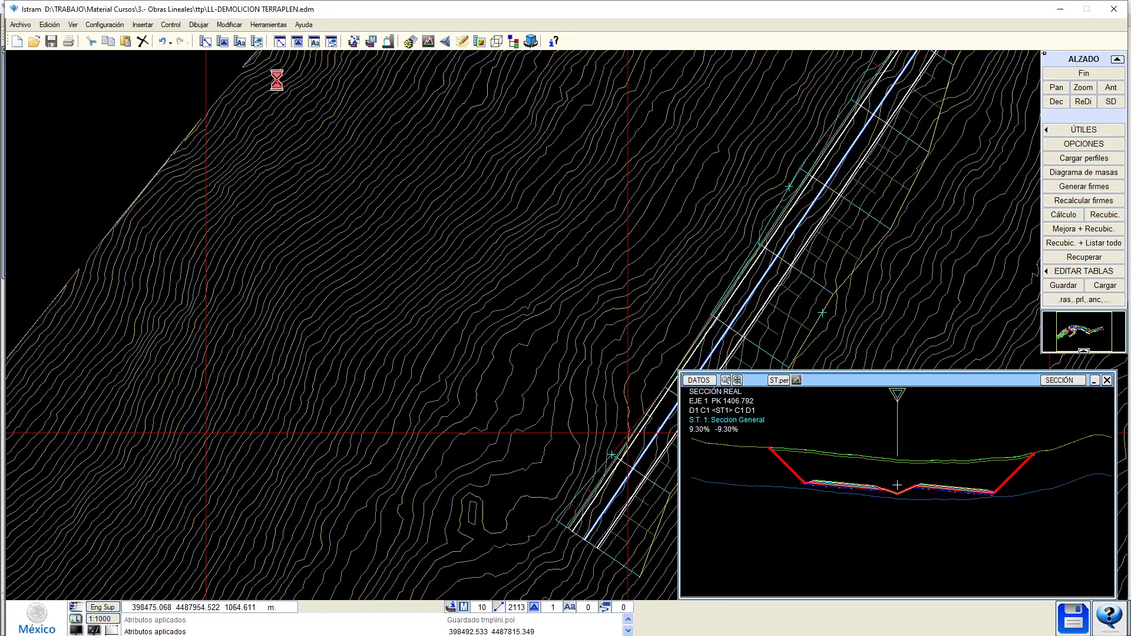
click(304, 95)
click(204, 201)
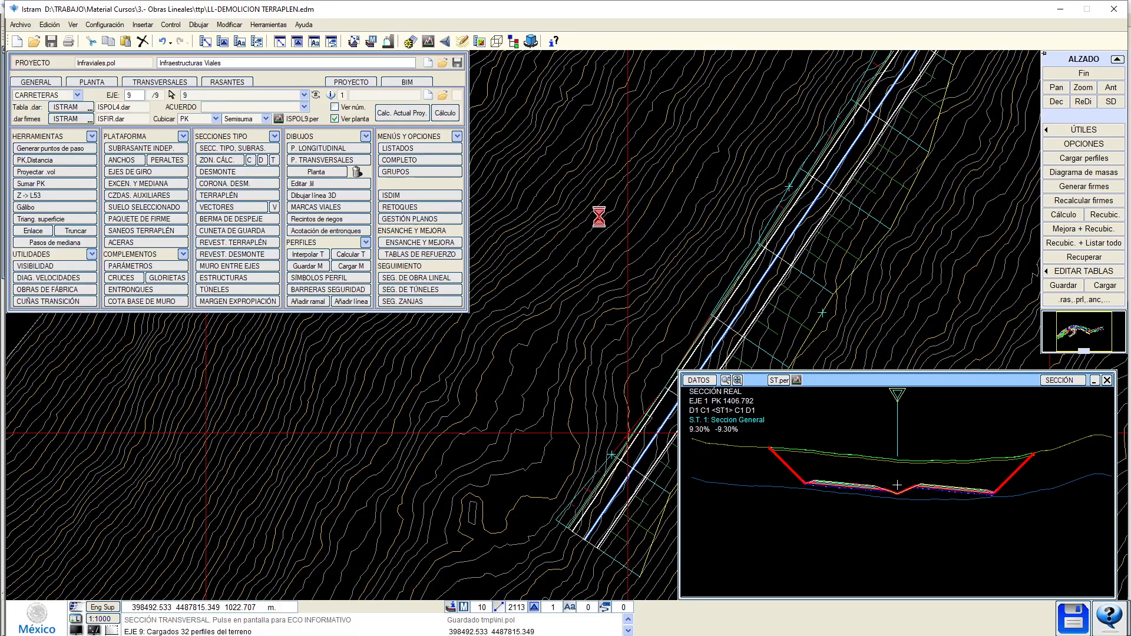
click(170, 95)
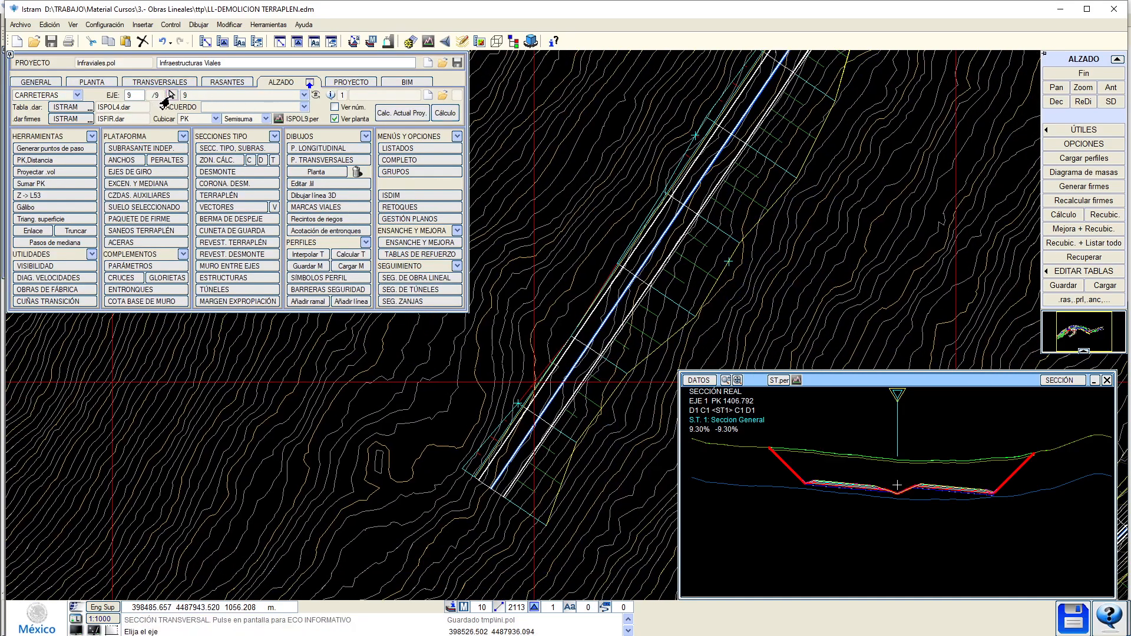
scroll(565, 370, up, 1)
click(570, 371)
click(620, 351)
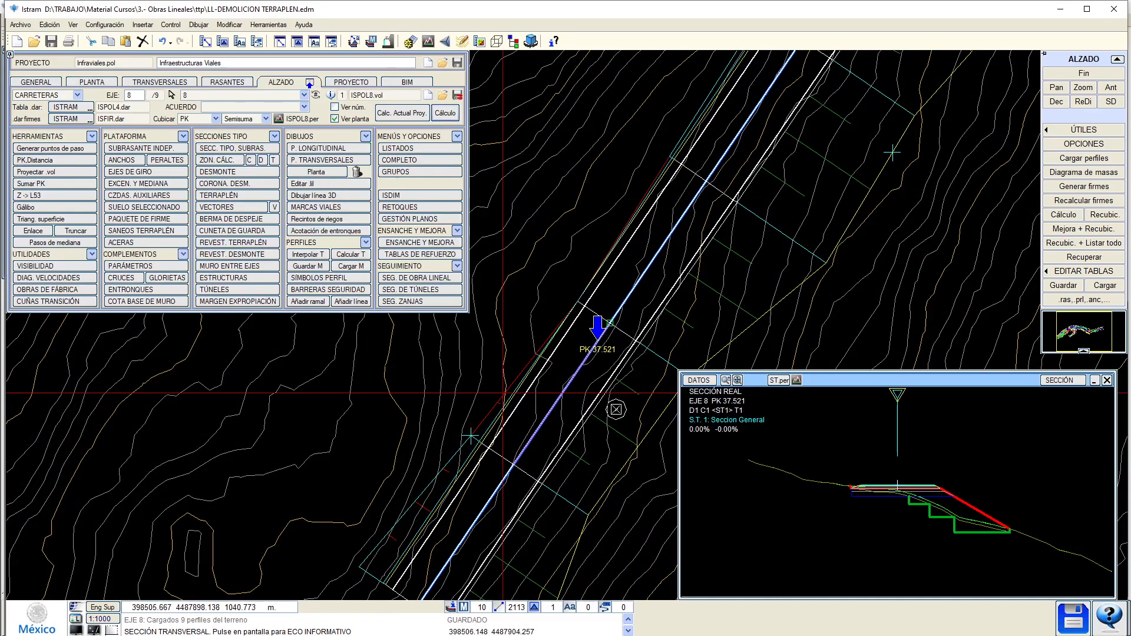
Display axis 8's real section at PK 42.799 and change the drawing background to white.
middle_drag(612, 471, 525, 328)
drag(524, 331, 449, 395)
scroll(969, 460, up, 1)
click(621, 217)
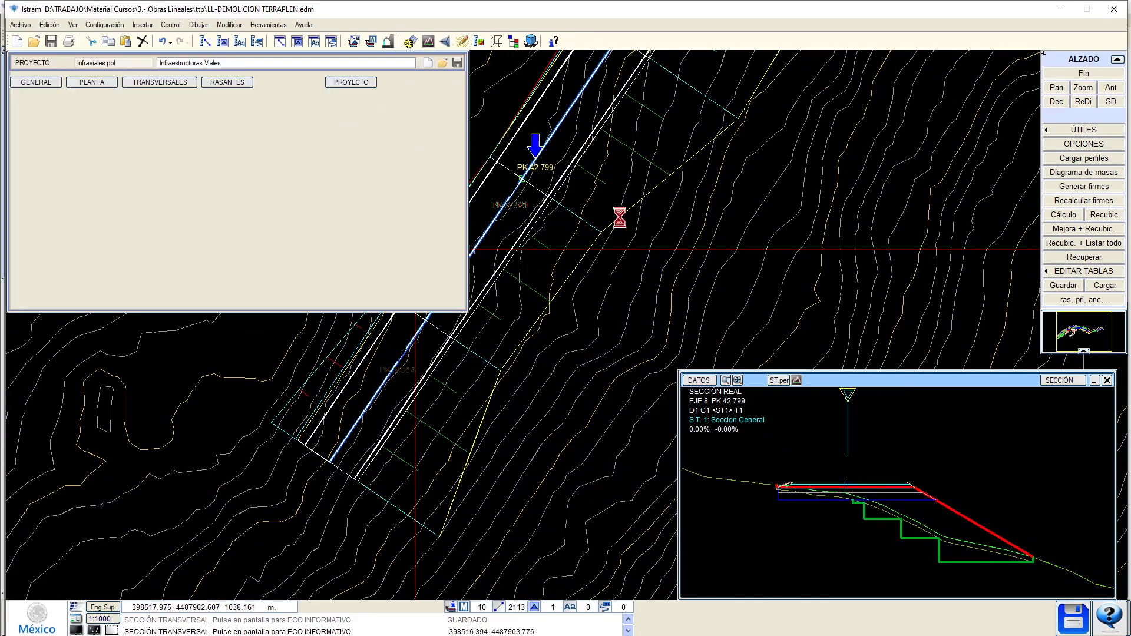
click(90, 630)
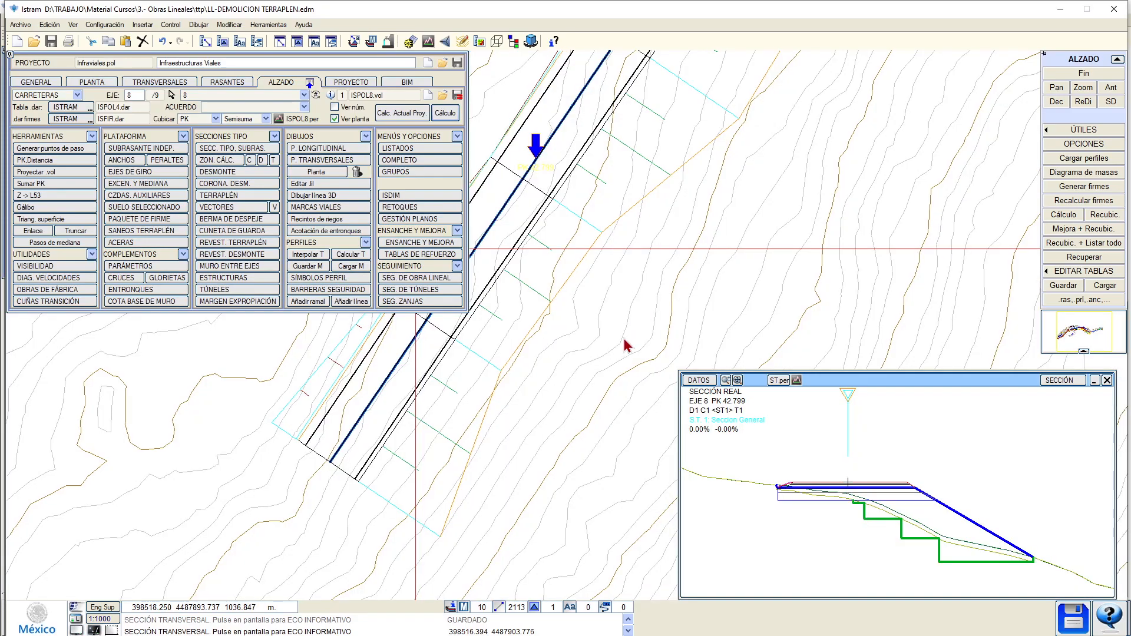
Compare axis 8's real sections around PK 61.526 and enlarge the section window to examine the stepped benching at PK 60.802.
click(618, 289)
drag(618, 288, 646, 247)
scroll(811, 451, down, 2)
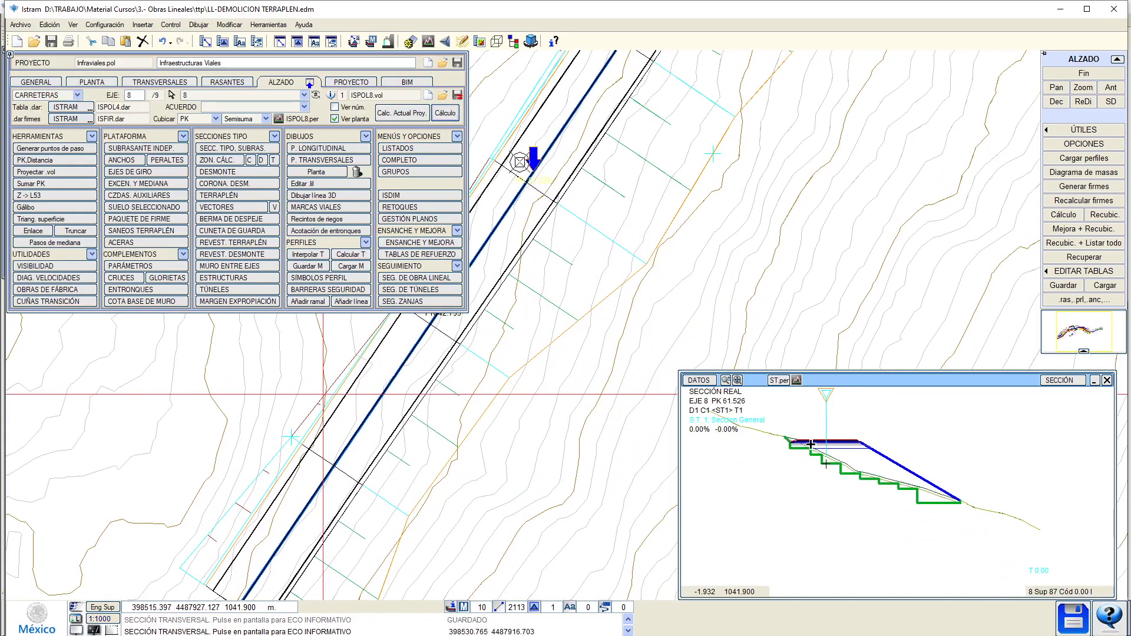
click(538, 341)
drag(545, 332, 454, 361)
click(599, 220)
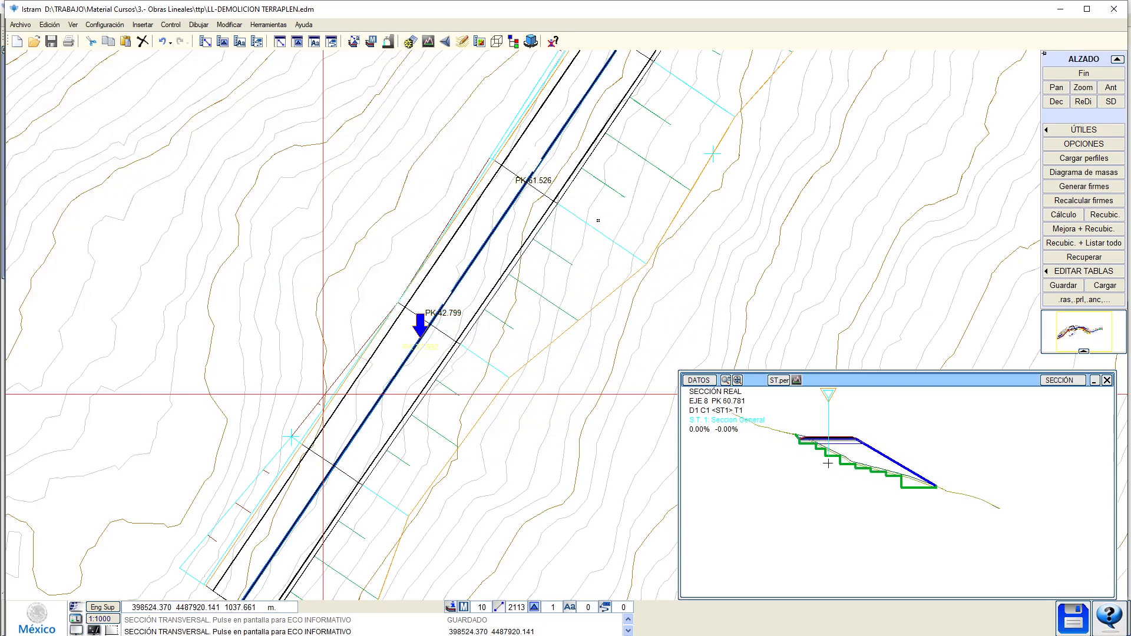
scroll(868, 482, up, 2)
middle_drag(851, 487, 857, 437)
drag(678, 372, 599, 255)
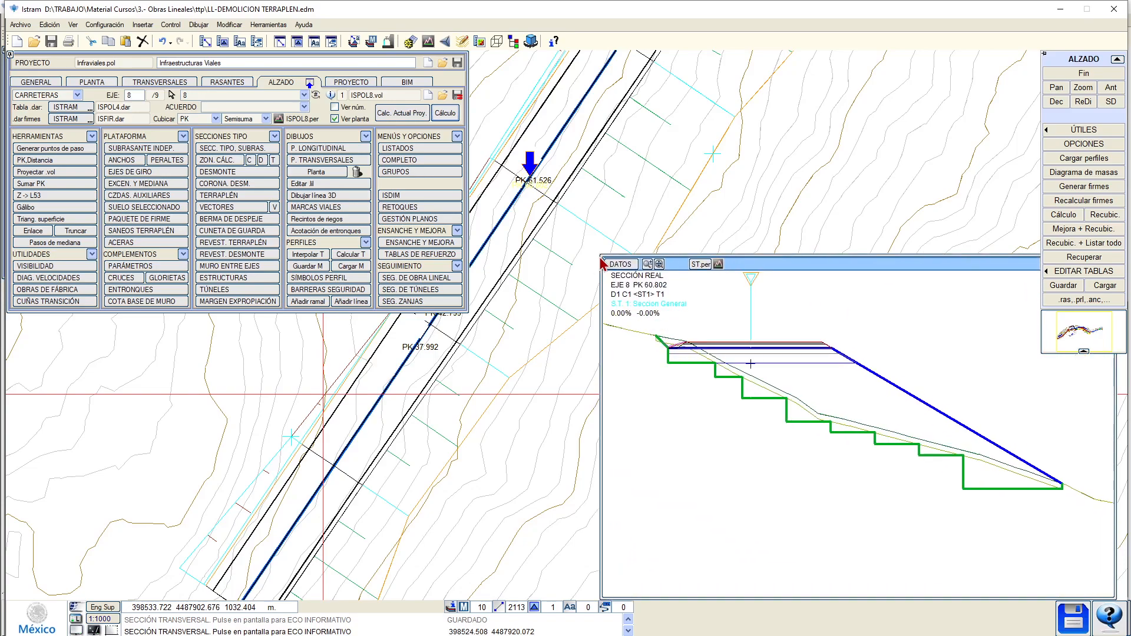
Open the Saneos terraplén table, minimise the model diagram, examine the benching at PK 60.156, and leave the table.
click(139, 230)
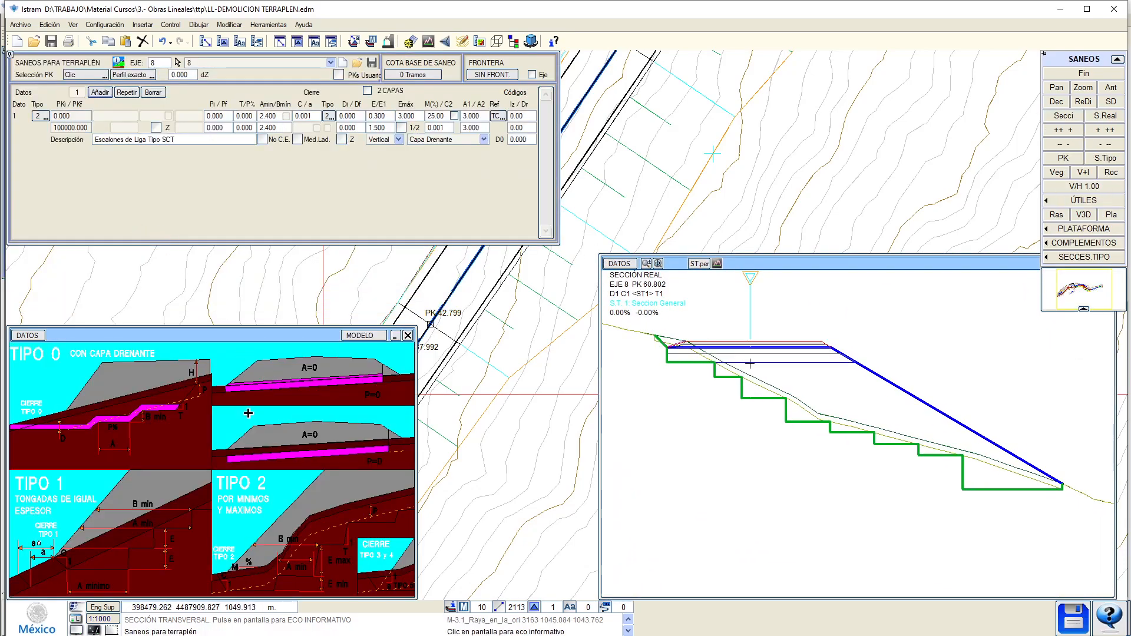
click(395, 336)
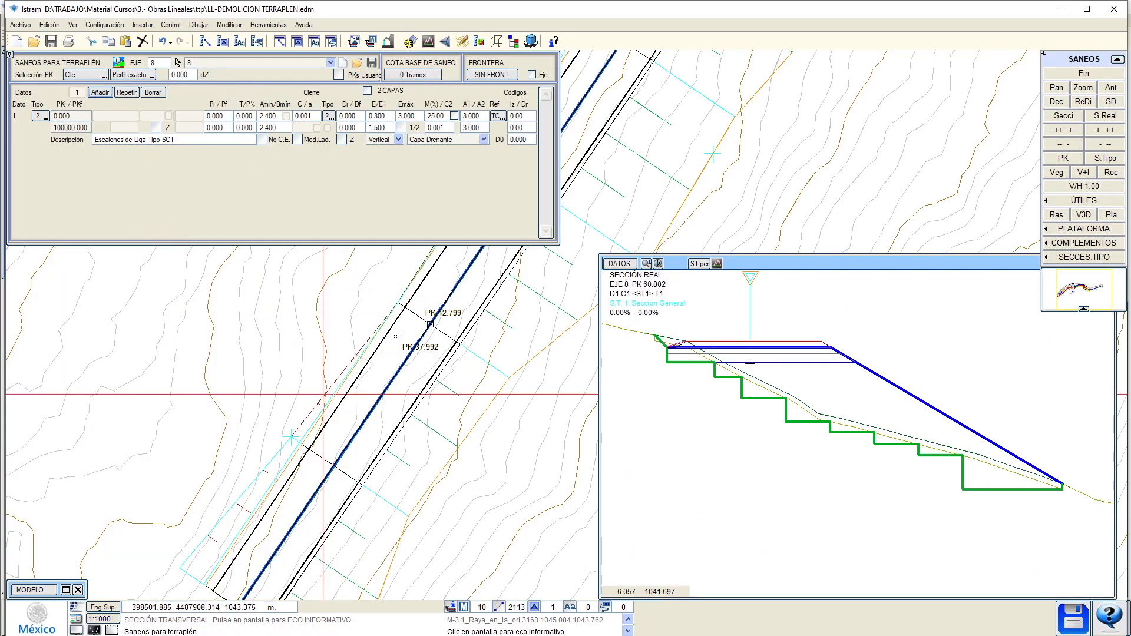
middle_drag(404, 377, 285, 493)
click(389, 392)
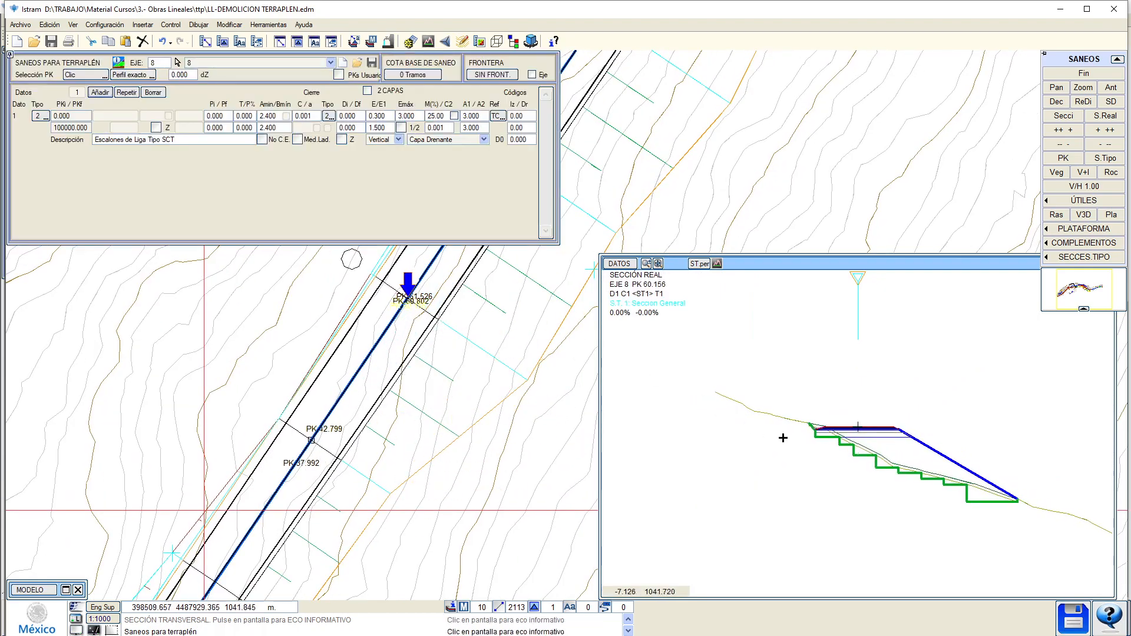
scroll(468, 321, up, 2)
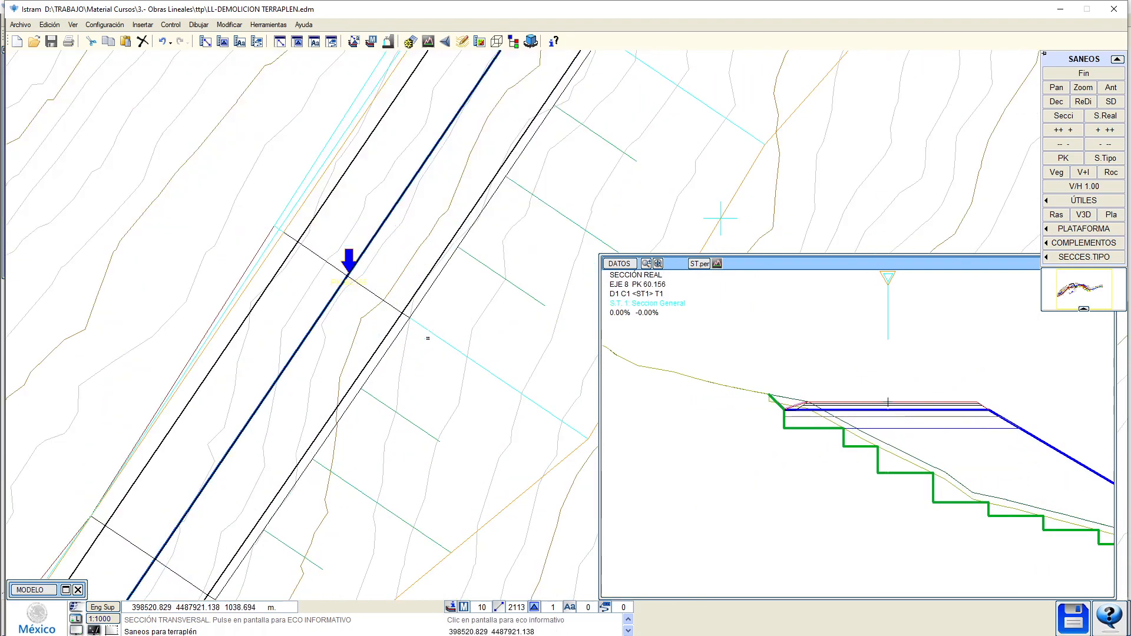
click(1046, 71)
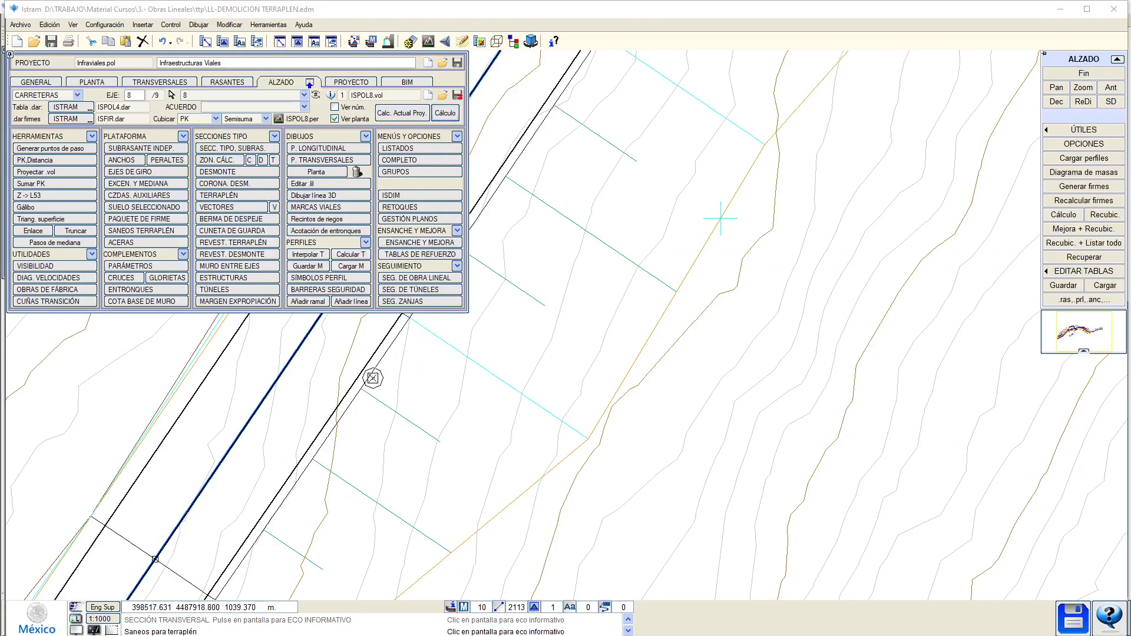
Open axis 8's Suelo seleccionado table, reset it to blank data, and examine the real section at PK 60.012.
drag(401, 353, 446, 341)
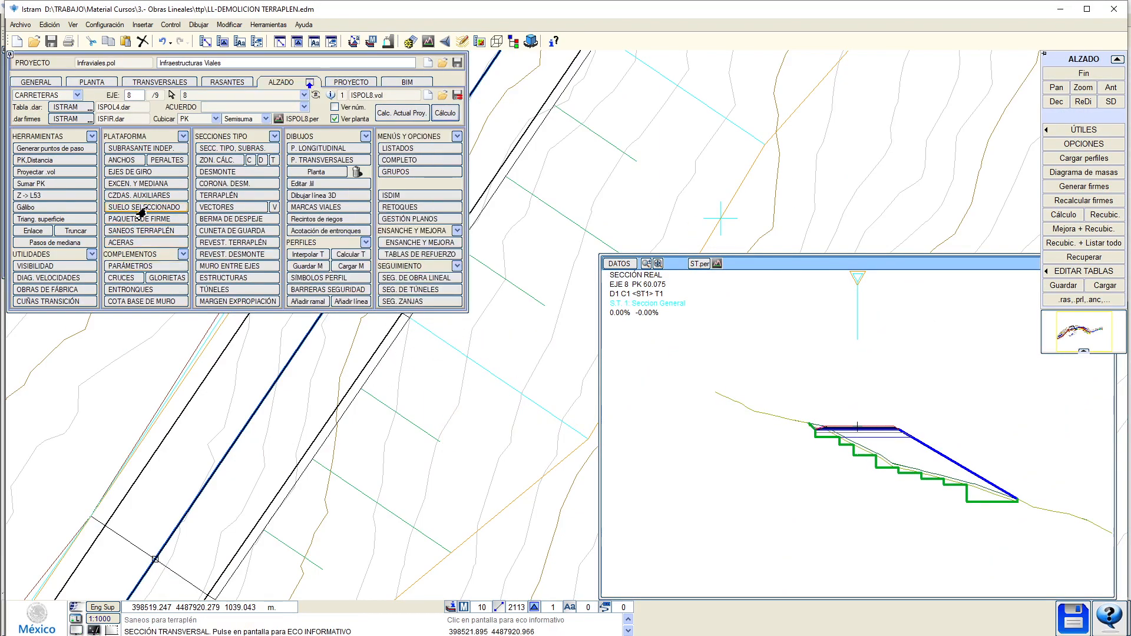
click(142, 208)
click(396, 336)
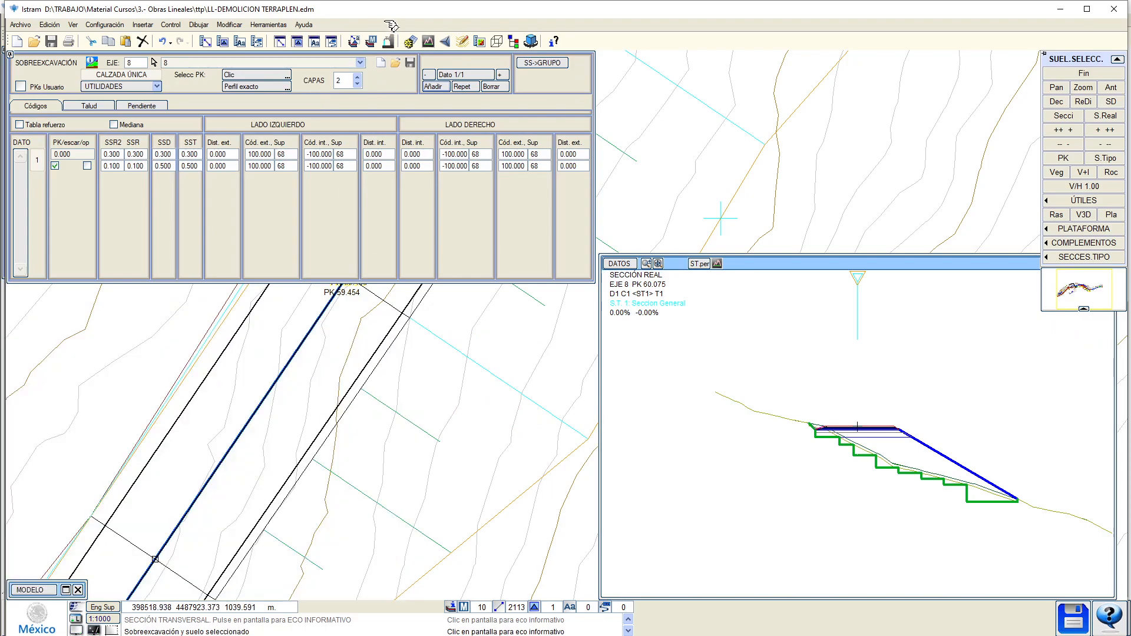
click(378, 64)
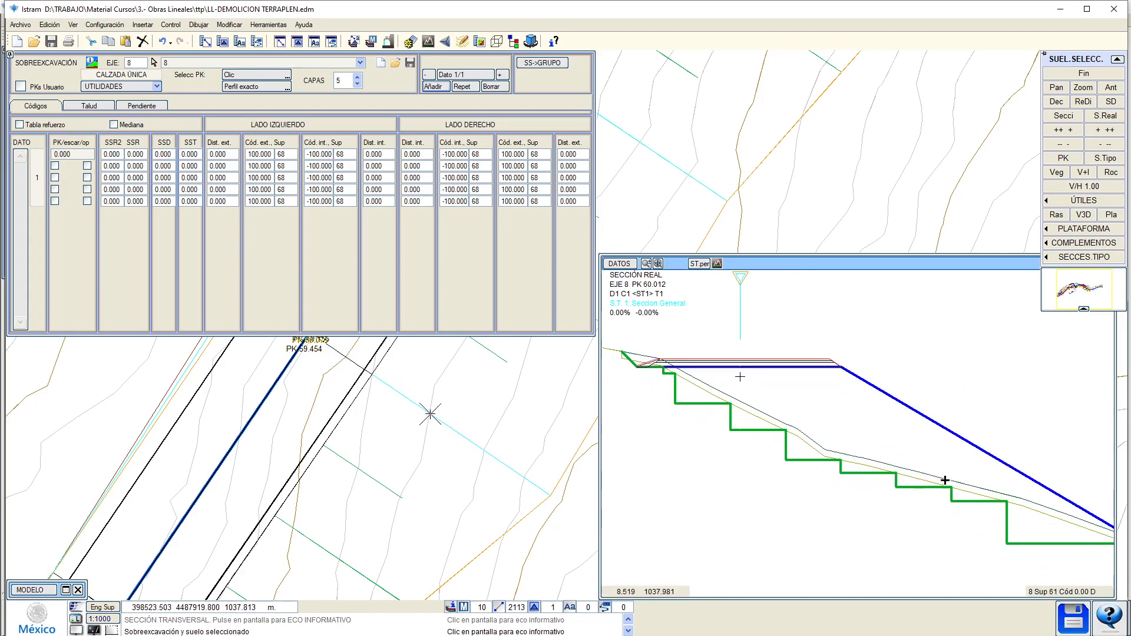
scroll(677, 368, up, 2)
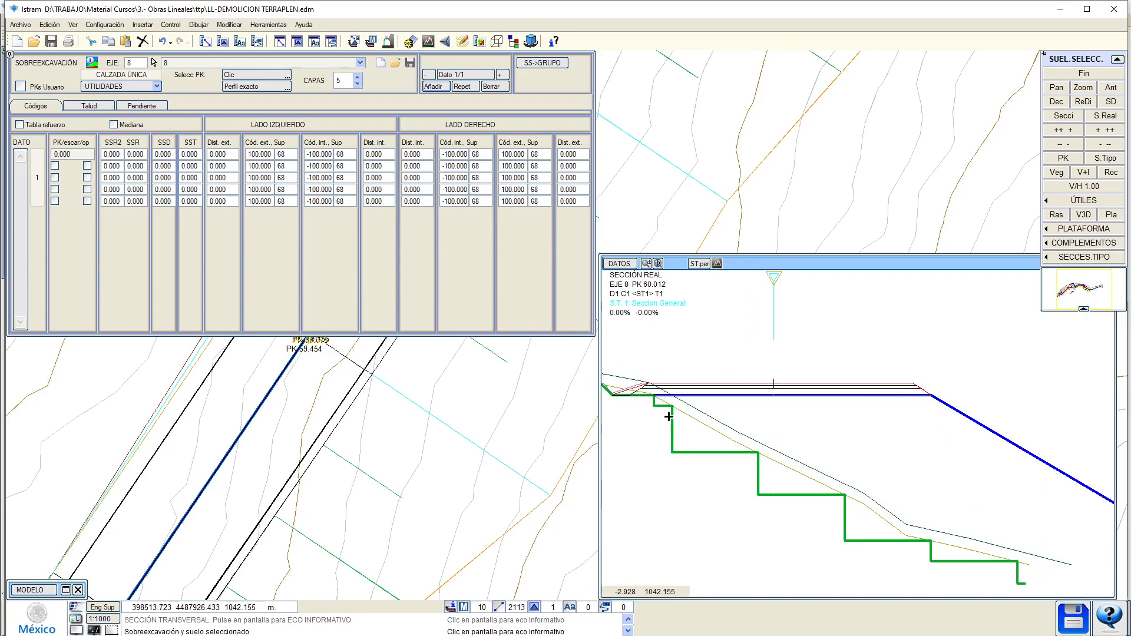
scroll(702, 425, up, 2)
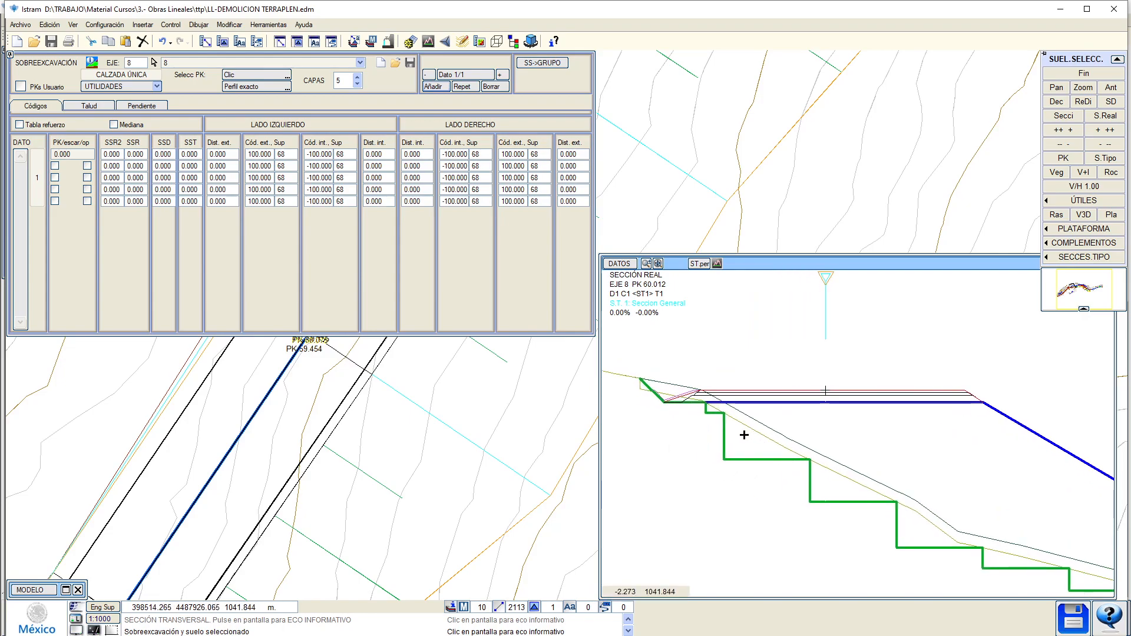
Set the number of selected soil layers to 2 and the first layer's SST thickness to 0.300.
click(358, 84)
click(345, 80)
text(2)
key(Return)
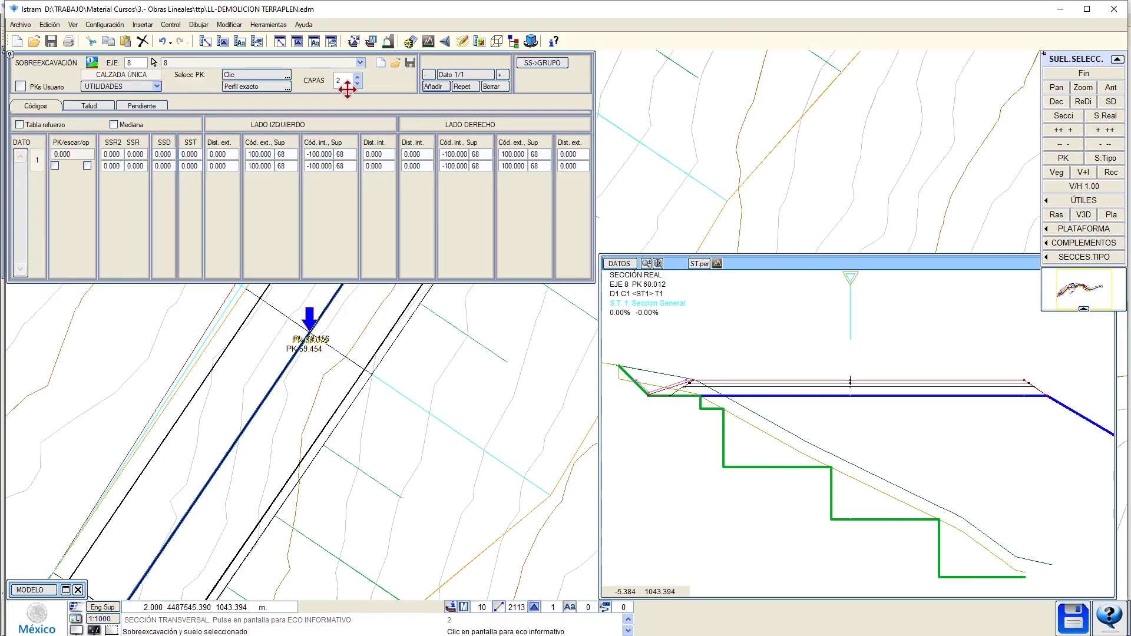
key(Return)
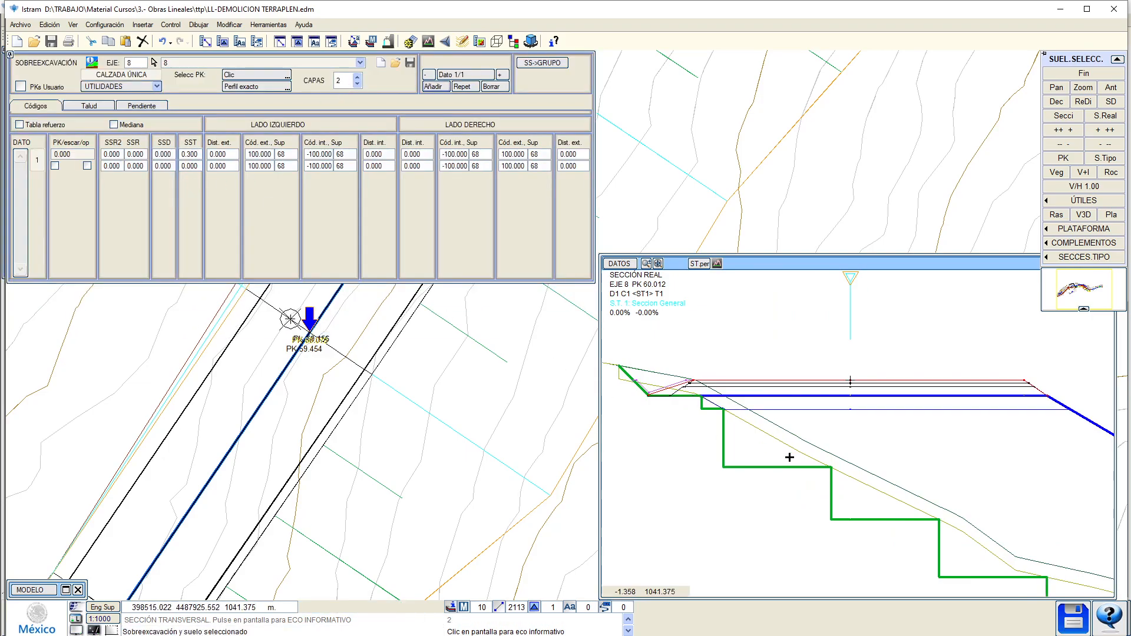
scroll(972, 436, up, 2)
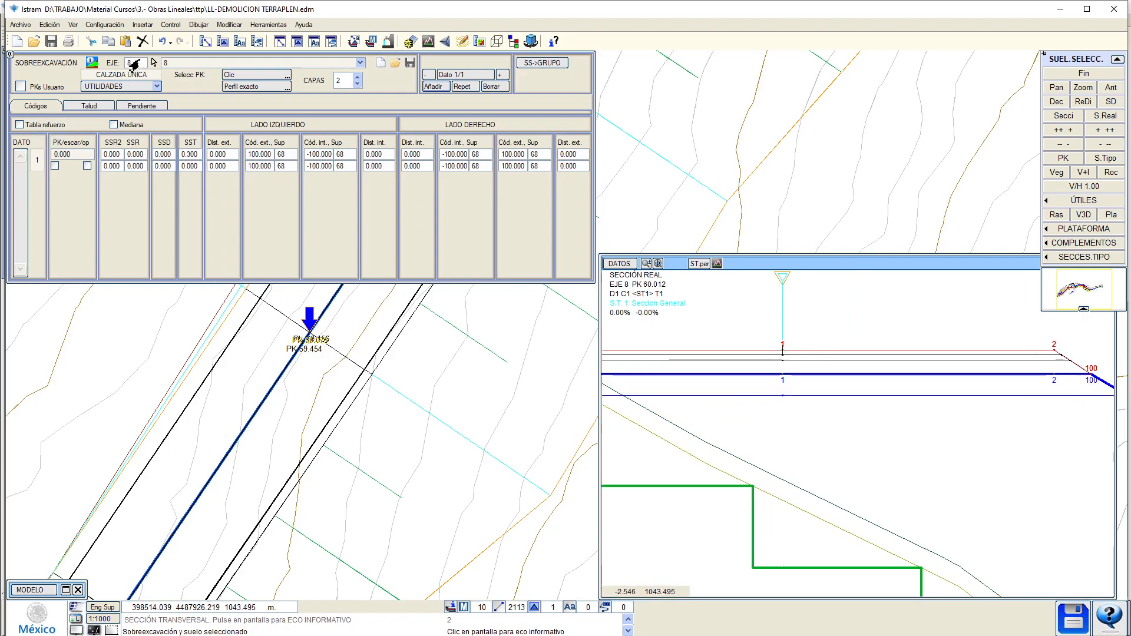
Add line type 107 to the highlighted line types and accept the highlighting settings.
click(73, 25)
click(121, 309)
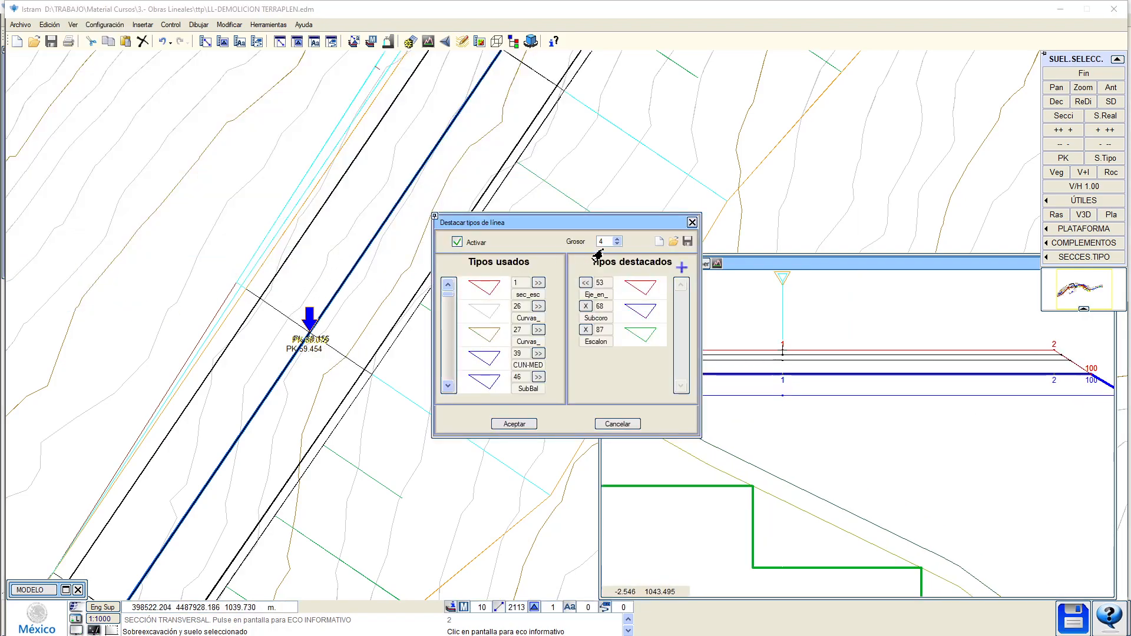
click(682, 270)
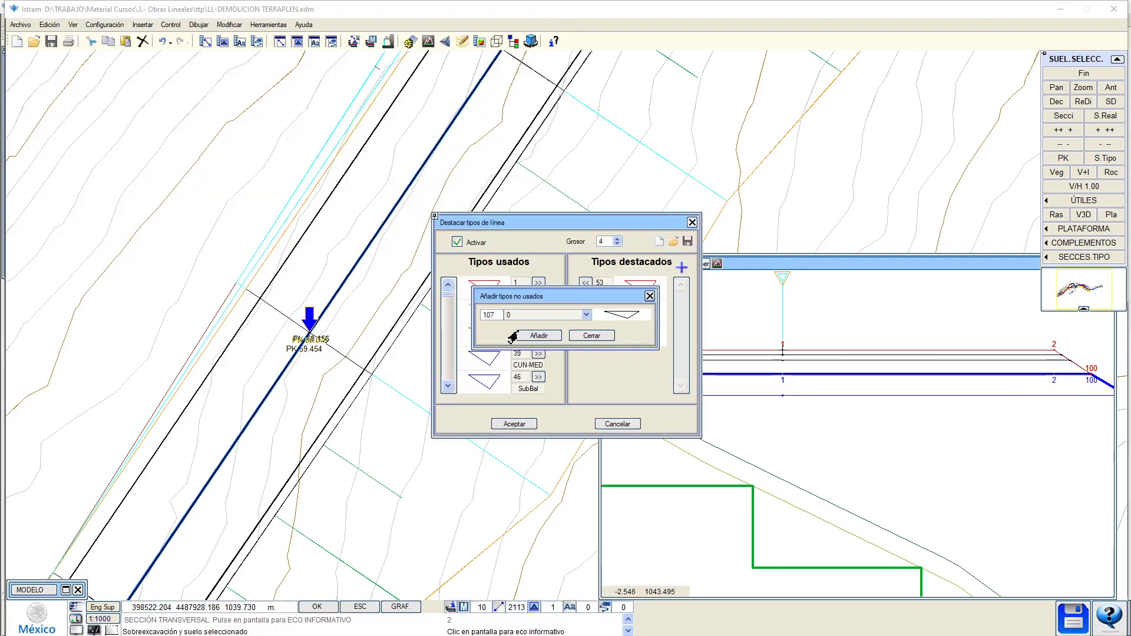
click(519, 336)
click(592, 335)
click(514, 423)
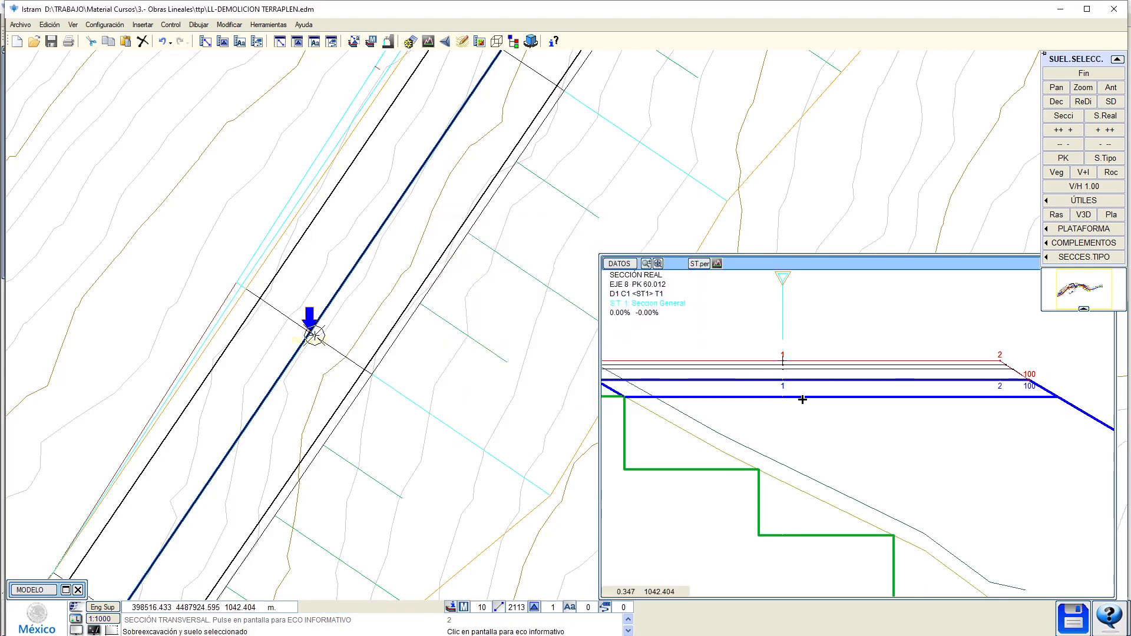
Display the real section at PK 59.907 and set the second layer's SST thickness to 0.500.
scroll(868, 397, down, 1)
middle_drag(869, 397, 869, 379)
mouse_move(366, 349)
mouse_down()
mouse_move(376, 346)
mouse_move(375, 382)
mouse_move(365, 344)
mouse_up()
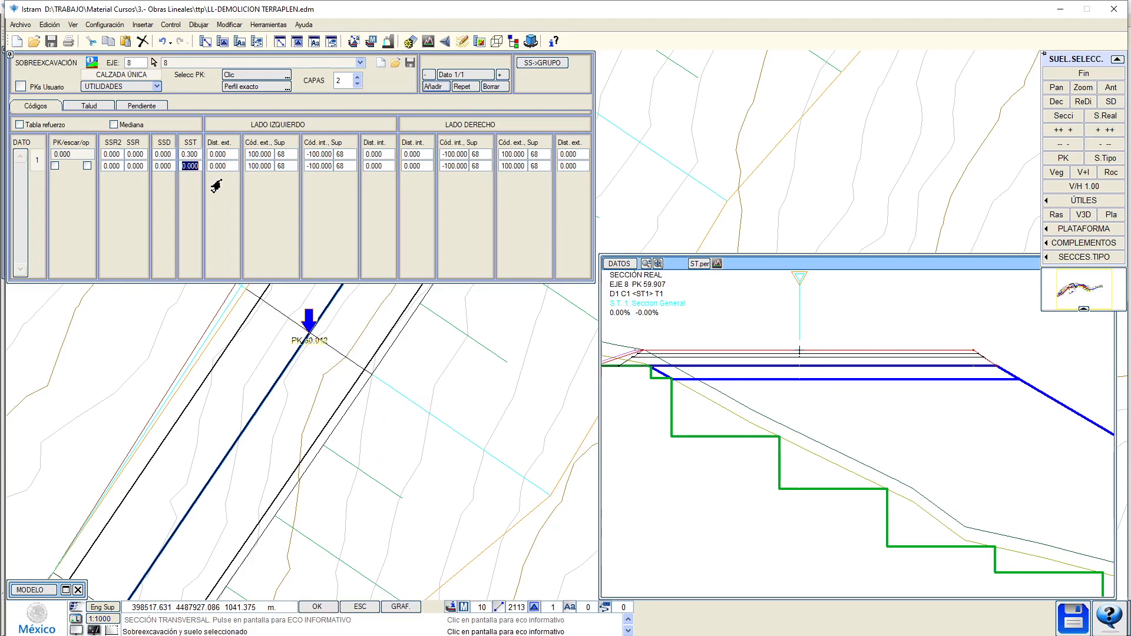
key(Return)
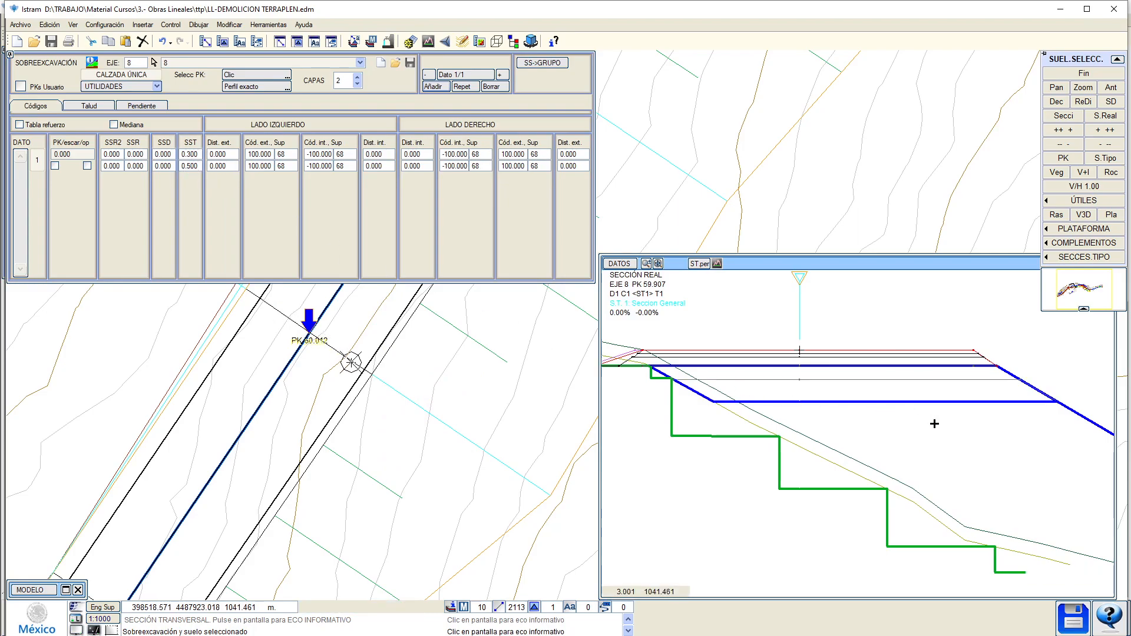
scroll(683, 396, up, 4)
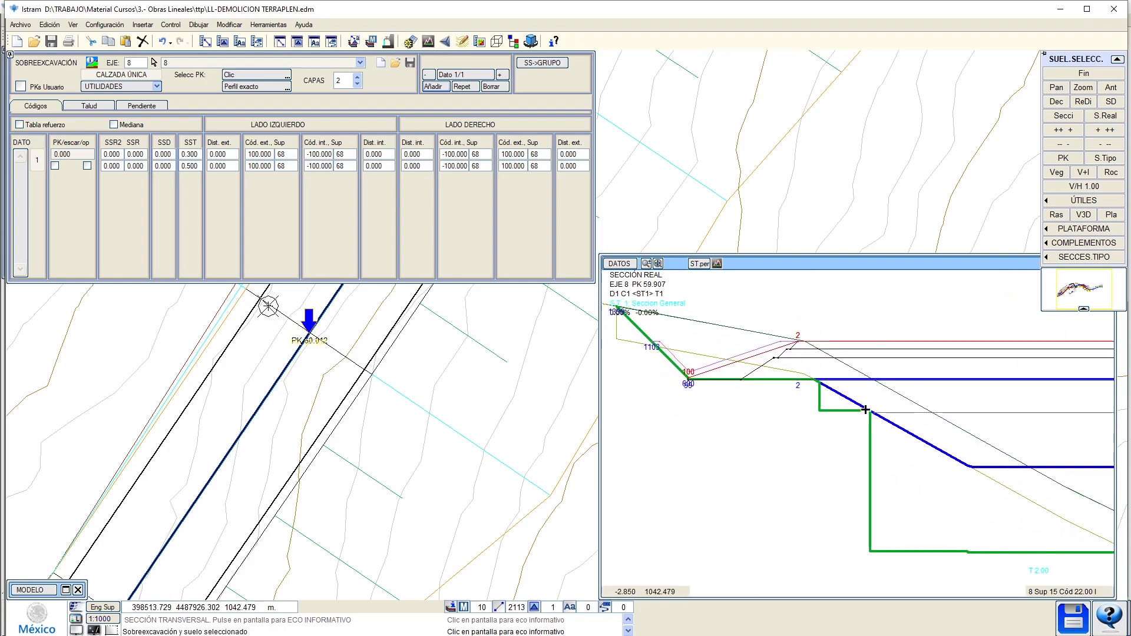
Try an SSD thickness of 0.300 for the first layer and reset it to 0.000.
click(163, 156)
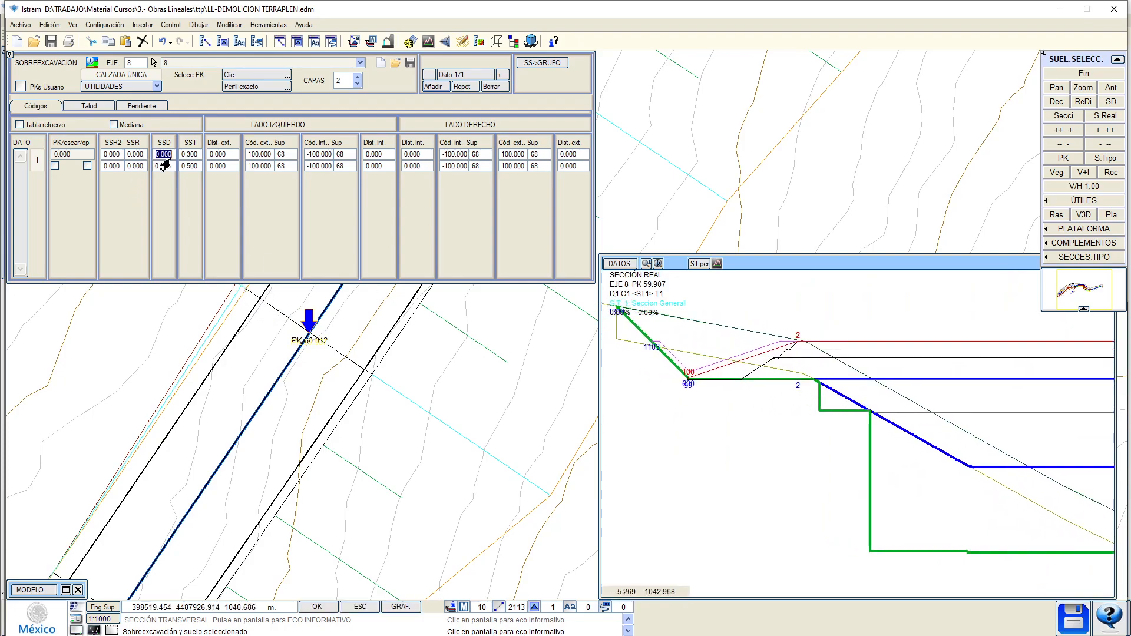
key(Return)
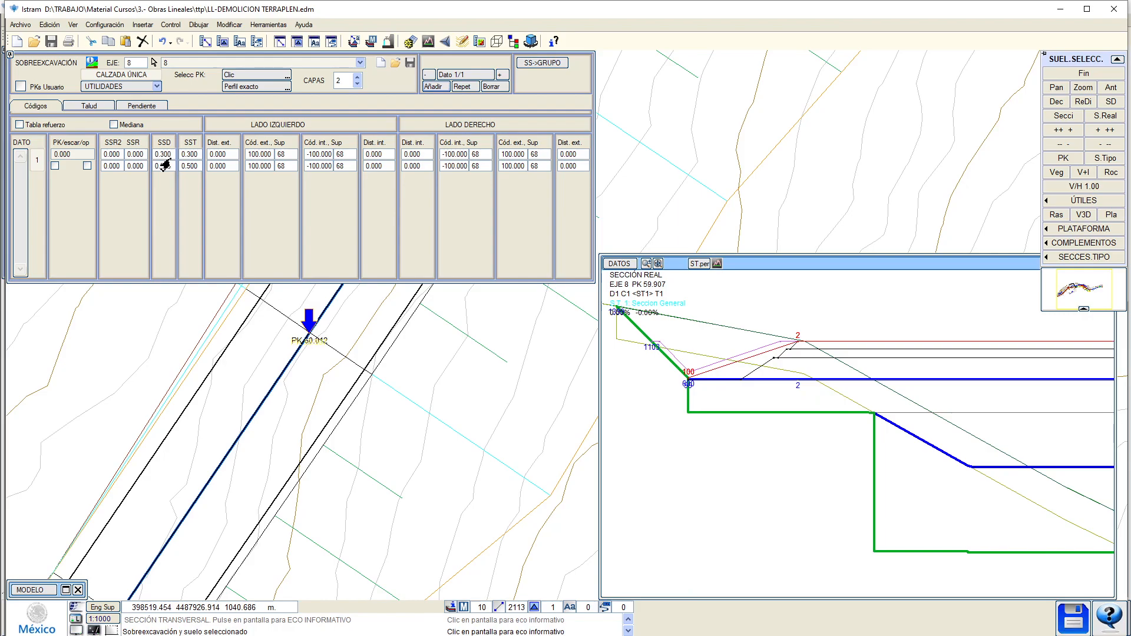
click(184, 158)
click(169, 158)
text(0)
click(186, 157)
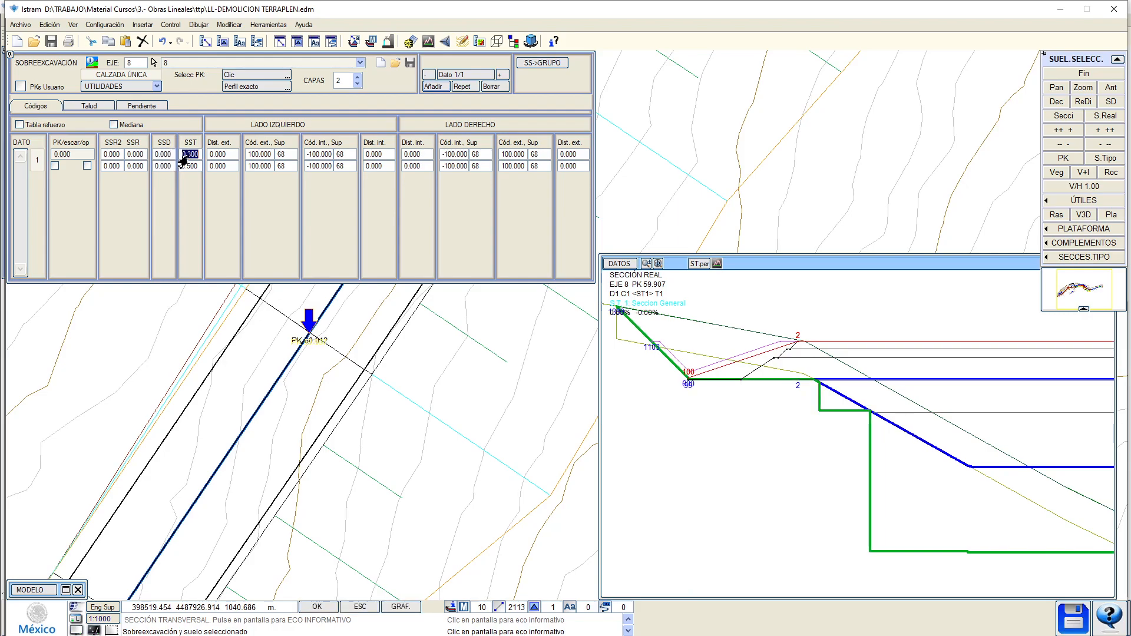
Set the first layer's SSD thickness to 0.300.
click(166, 156)
text(.3)
key(Return)
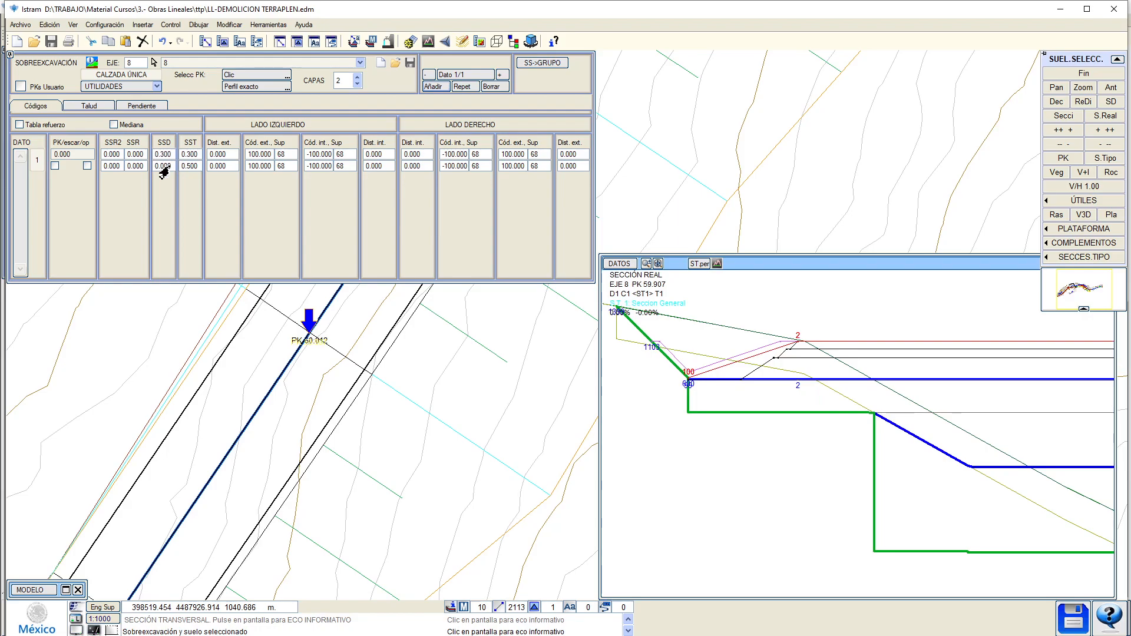
Set the second layer's SST thickness to 0.700 and its SSD thickness to 0.300.
click(169, 168)
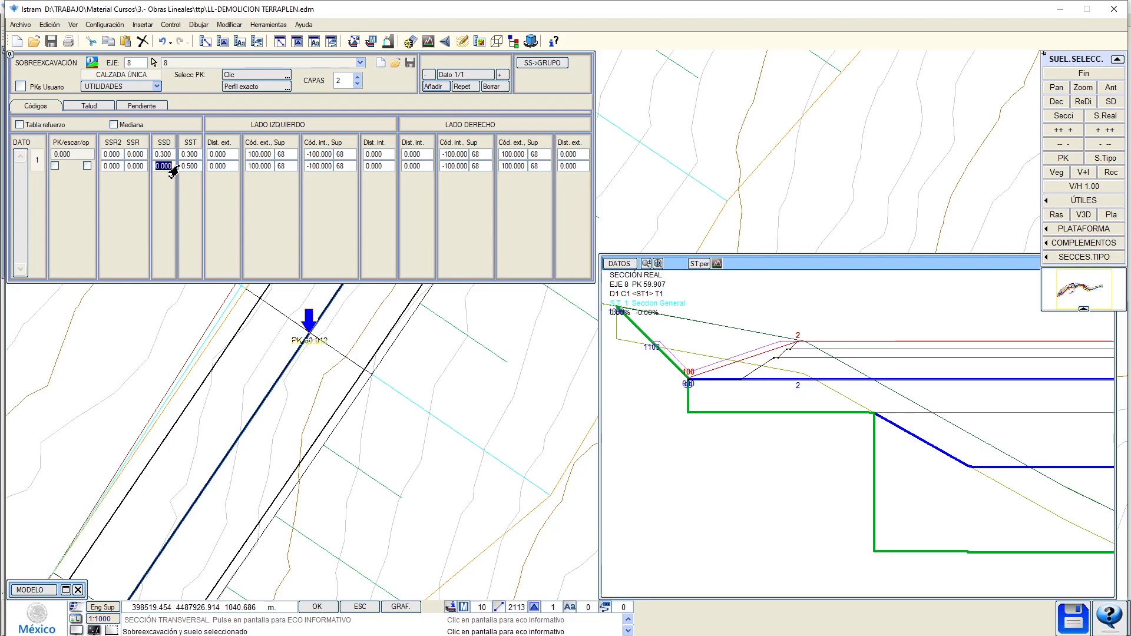
click(181, 167)
text(.7)
key(Return)
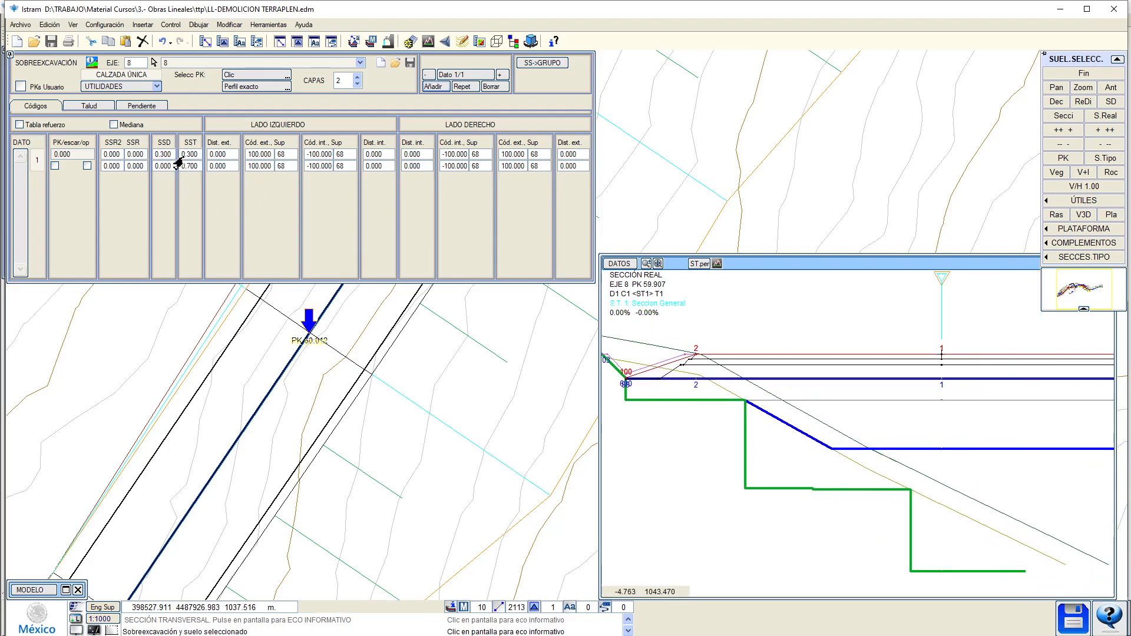
click(161, 169)
text(.3)
key(Return)
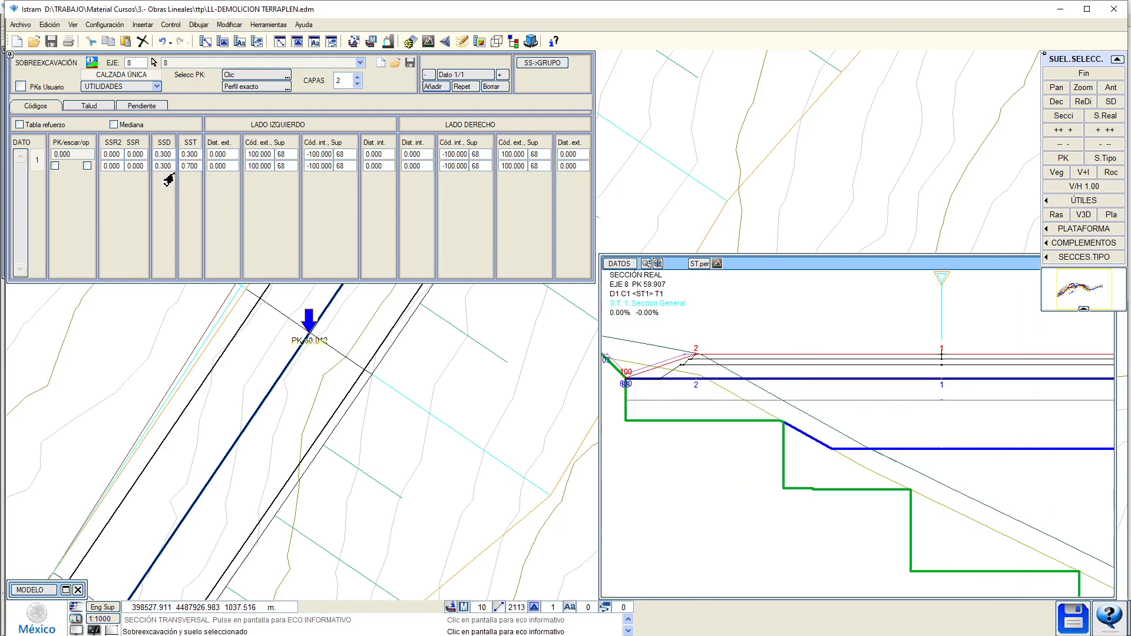
Examine the transition between cut and fill in the section and enable the escar option for the second layer.
scroll(690, 414, down, 1)
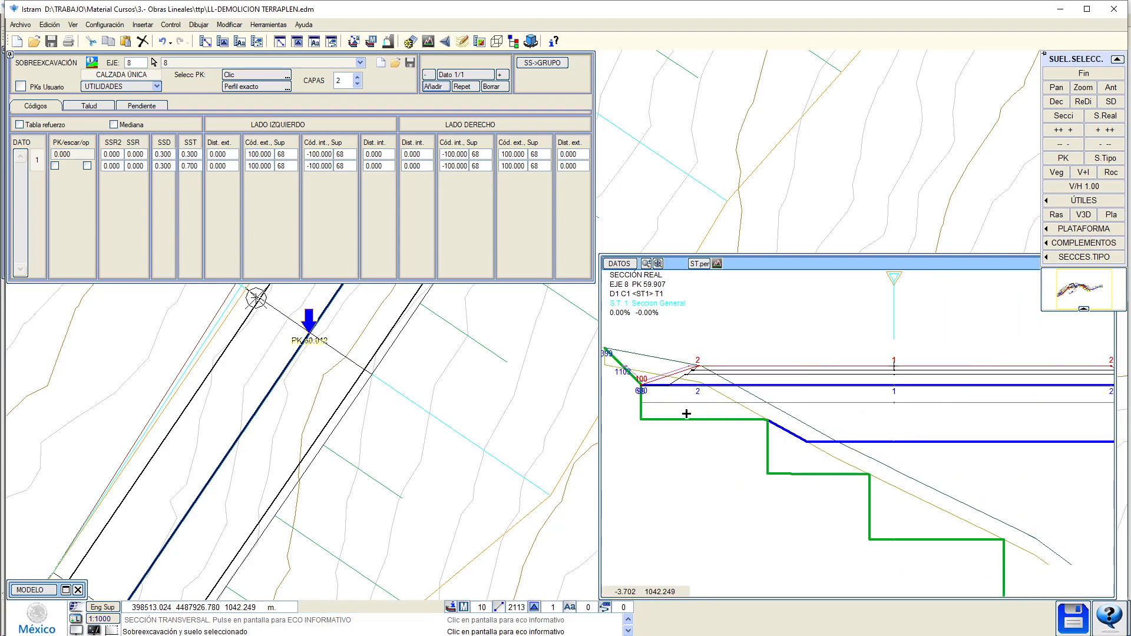
scroll(722, 426, down, 2)
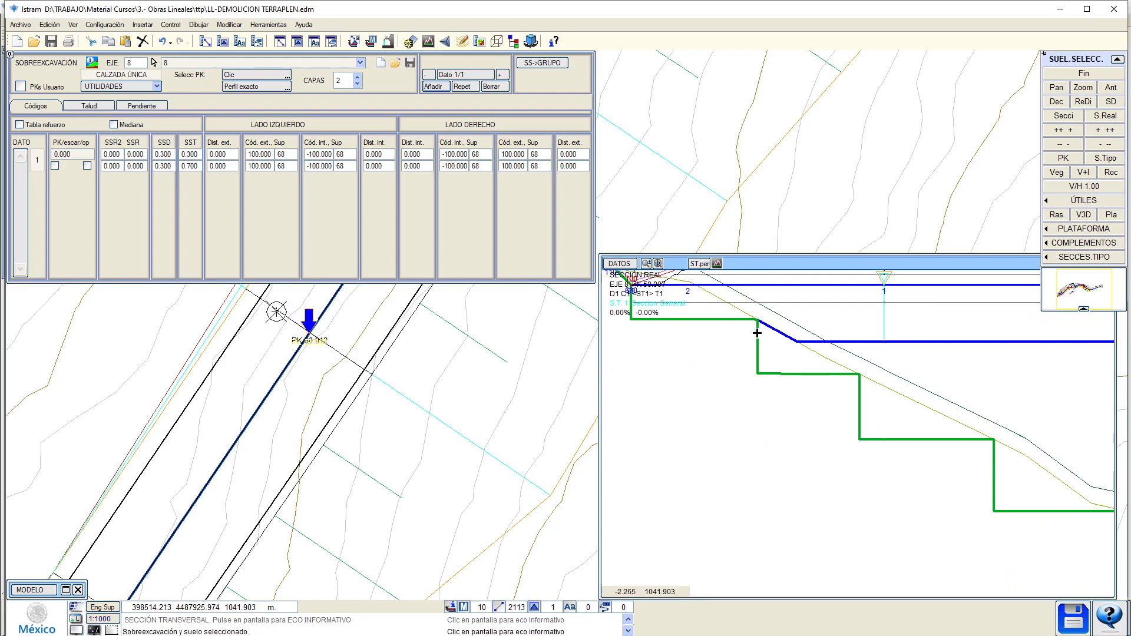
scroll(747, 399, up, 2)
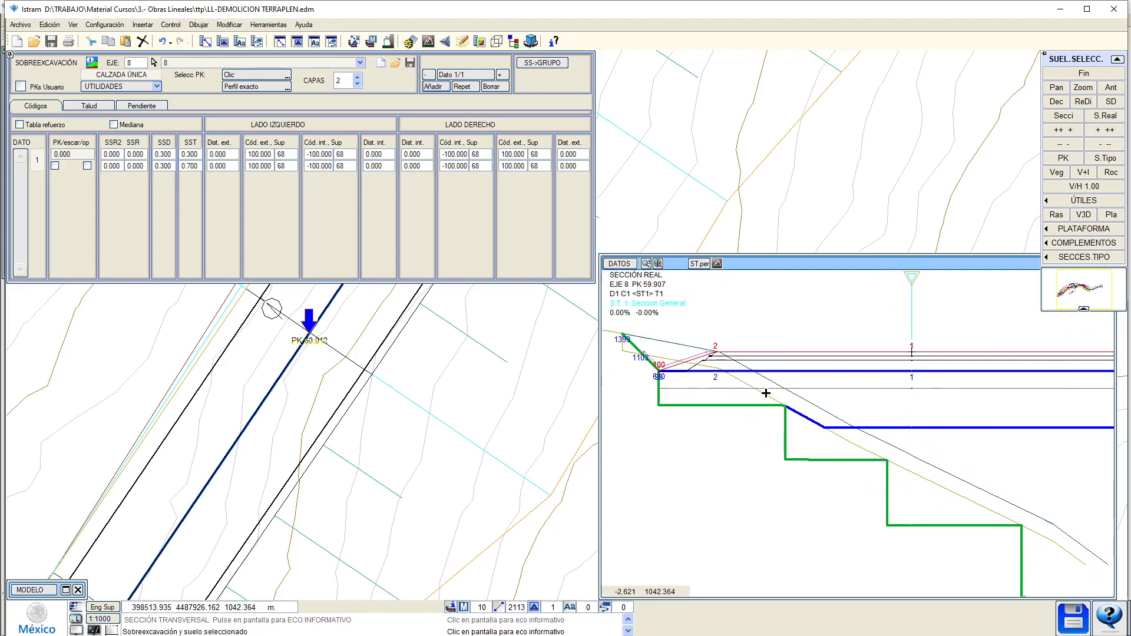
scroll(790, 413, up, 5)
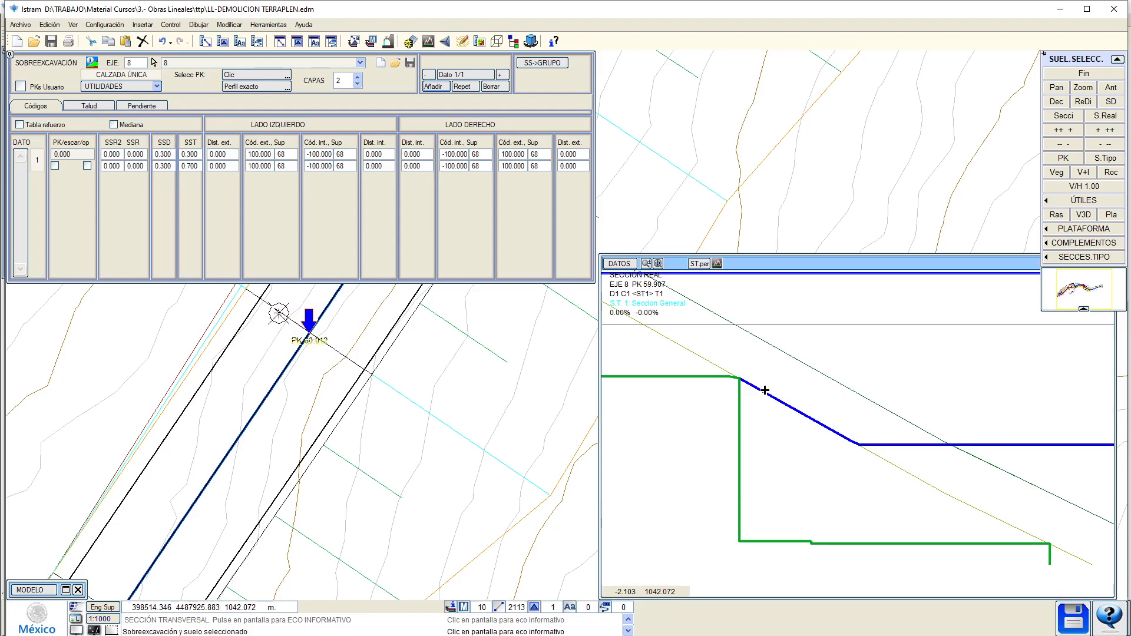
click(54, 167)
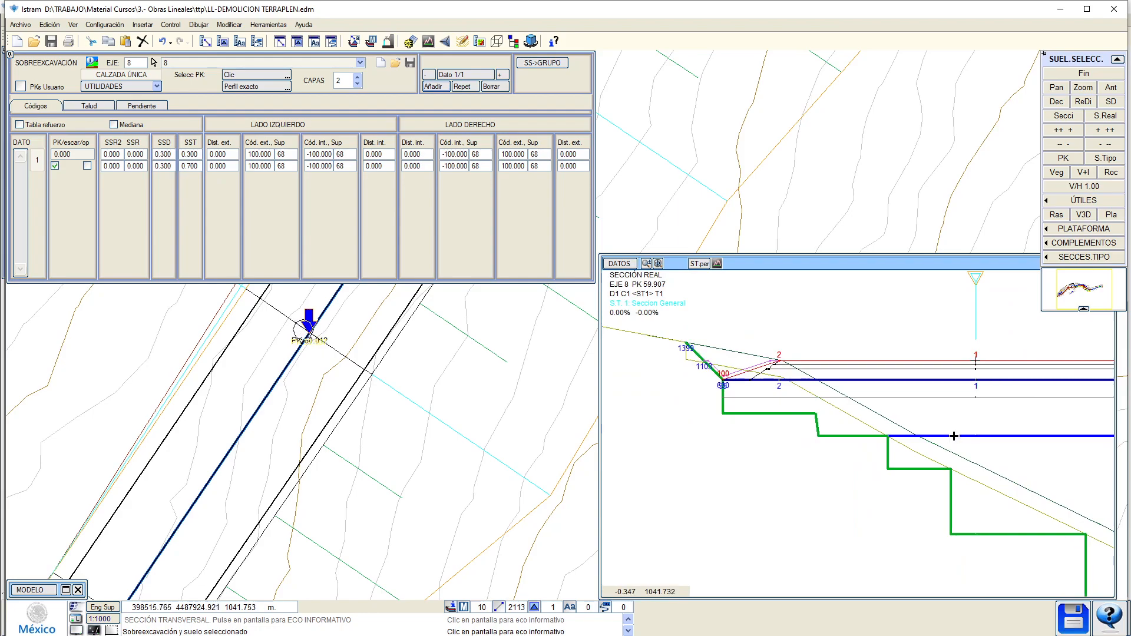
scroll(935, 444, down, 3)
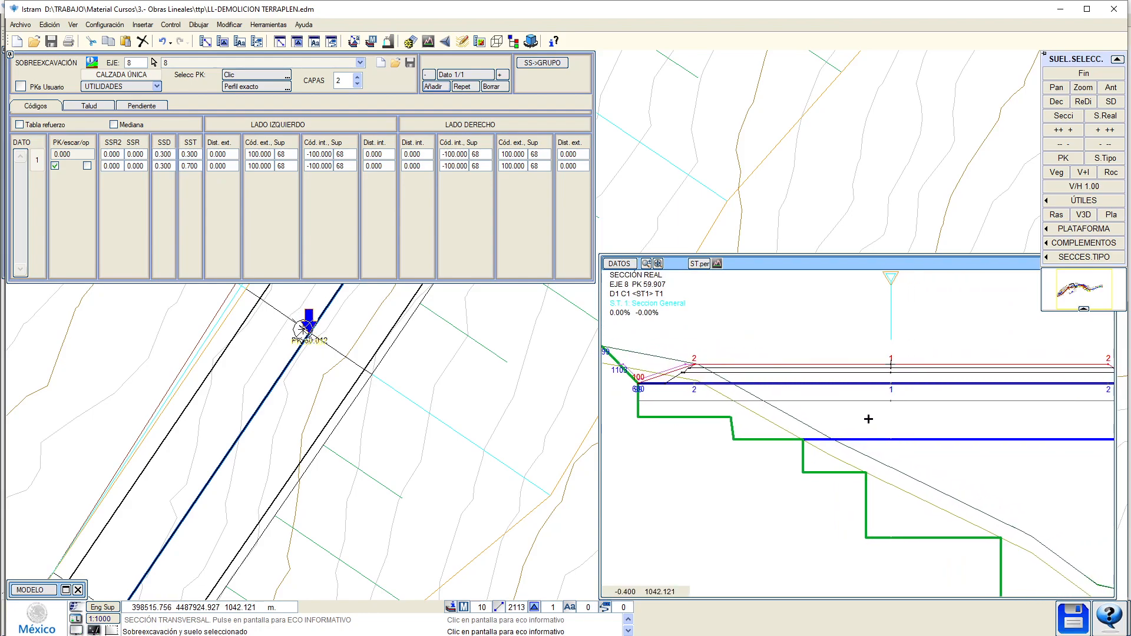
Compare the section with the second layer's op option off and on, leaving the option enabled.
click(85, 167)
click(86, 167)
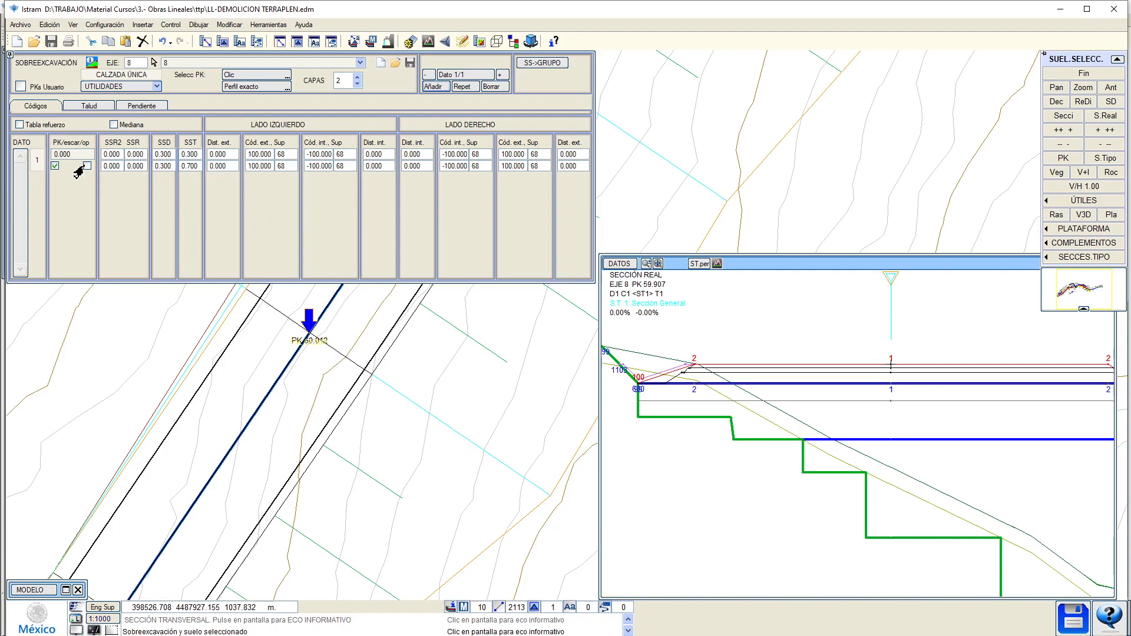
click(87, 166)
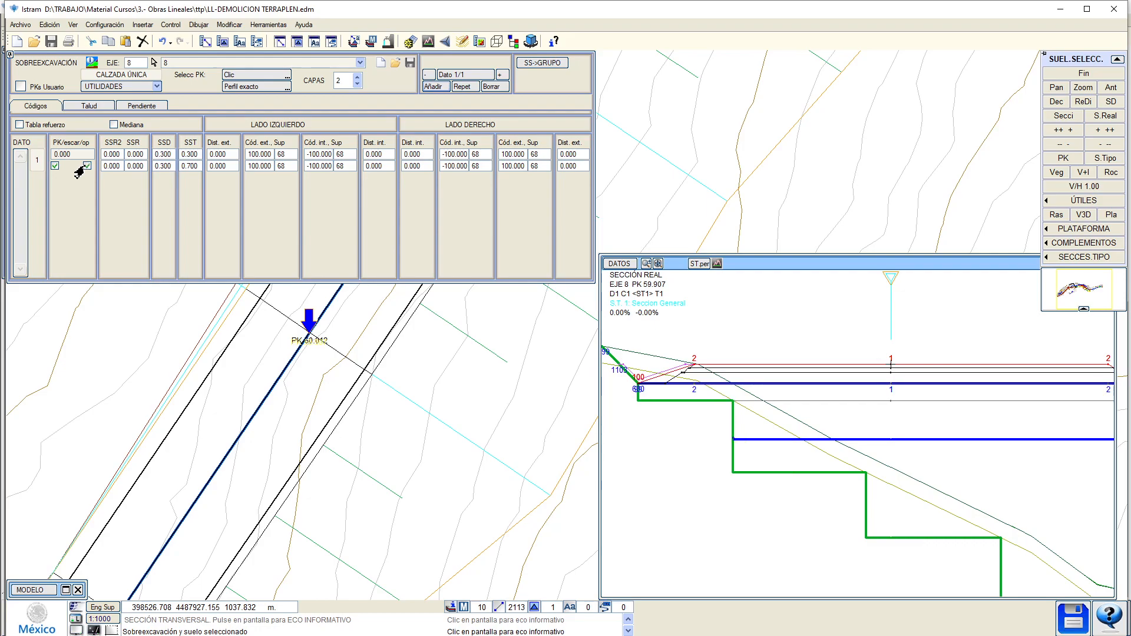
click(87, 166)
click(87, 166)
click(87, 166)
click(86, 166)
click(87, 166)
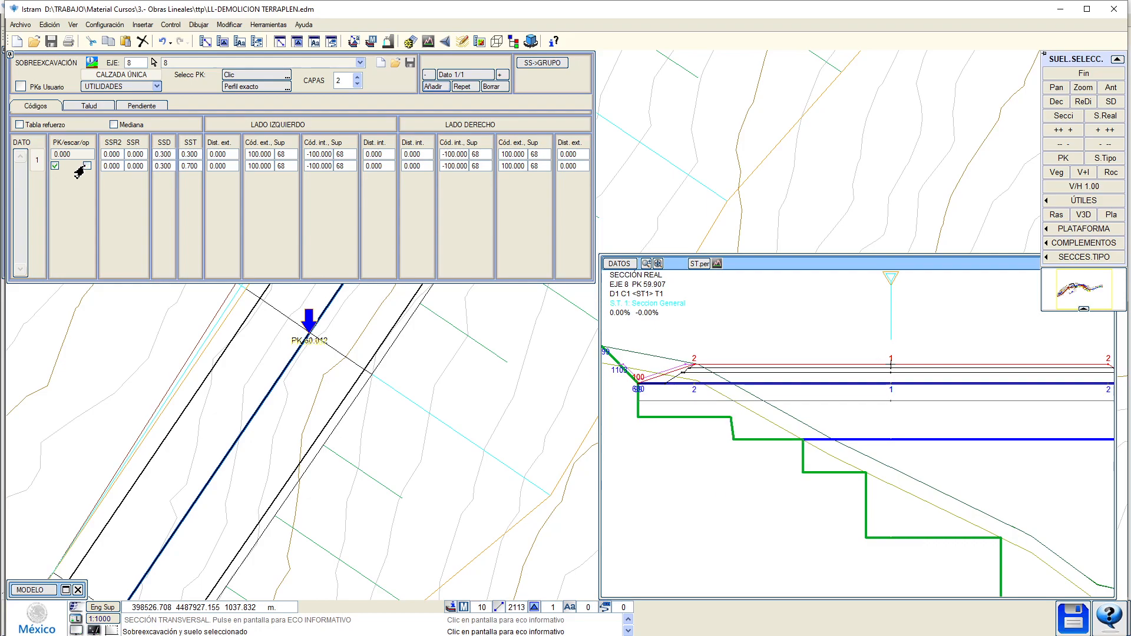
click(87, 167)
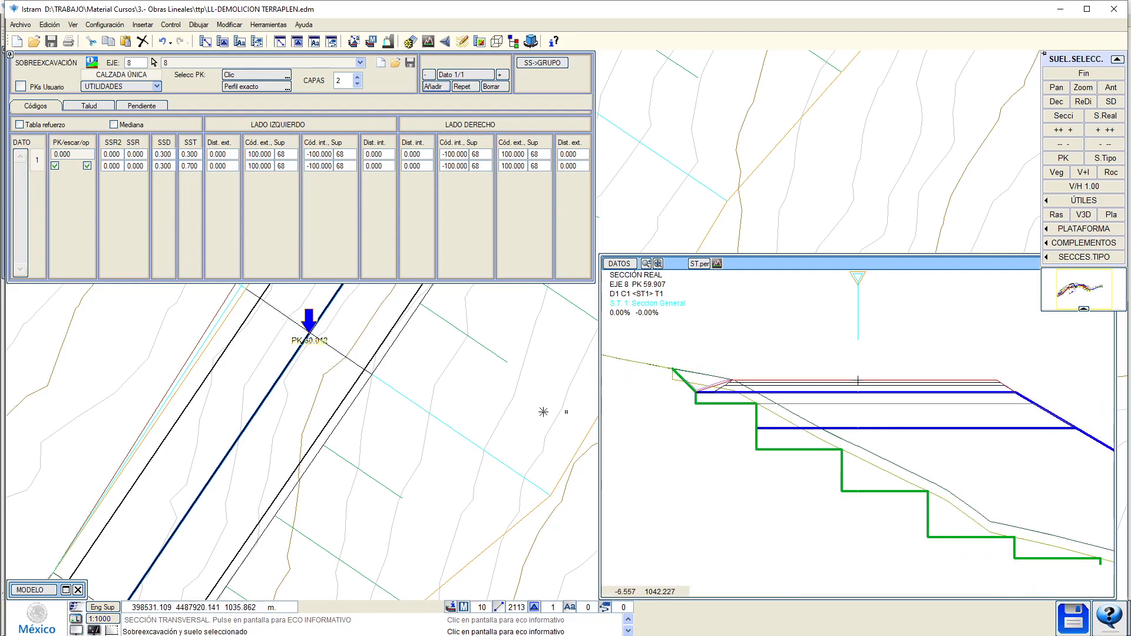
Display axis 8's real sections at PK 82.113, PK 101.285 and PK 108.635 to examine the stepped selected soil layers.
click(423, 431)
click(467, 279)
middle_drag(467, 278, 291, 503)
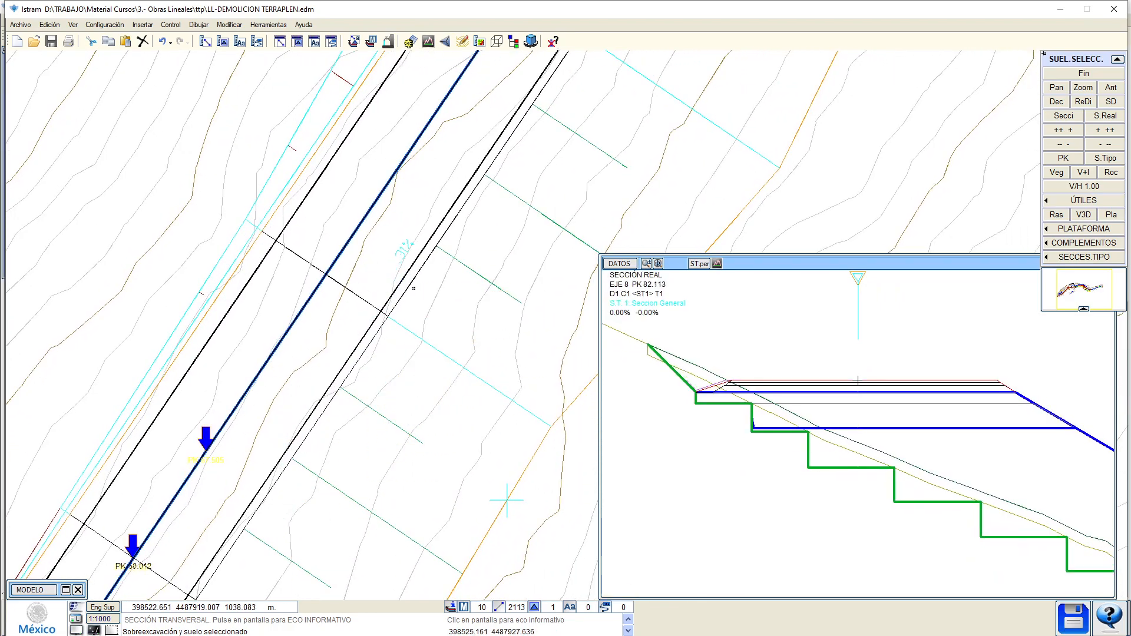
middle_drag(414, 289, 226, 549)
click(384, 258)
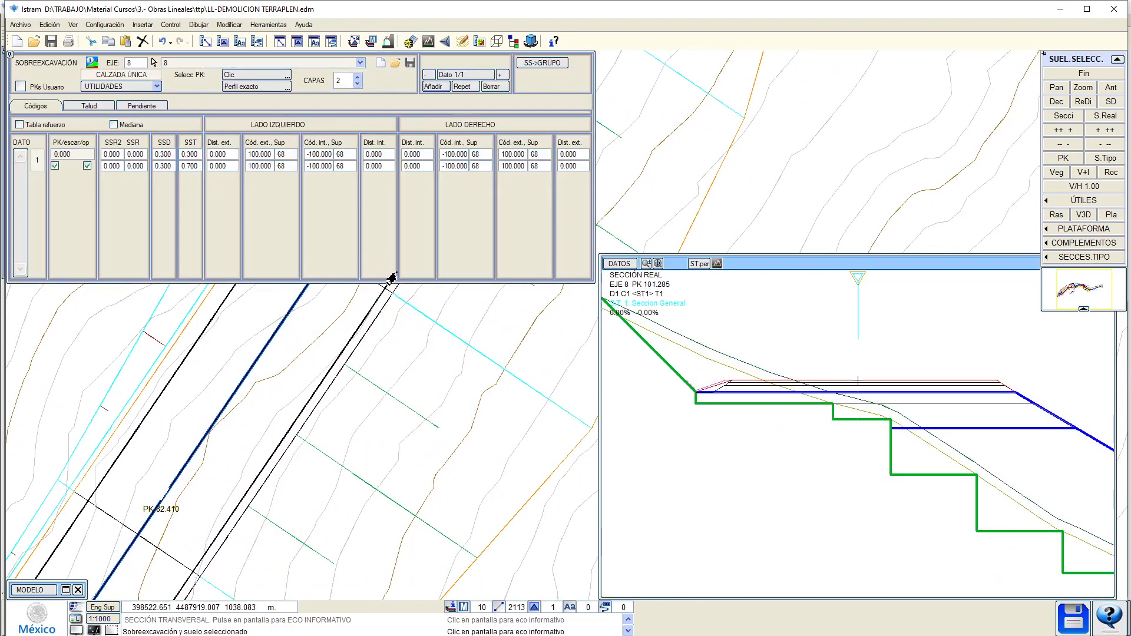
middle_drag(390, 278, 227, 379)
click(379, 320)
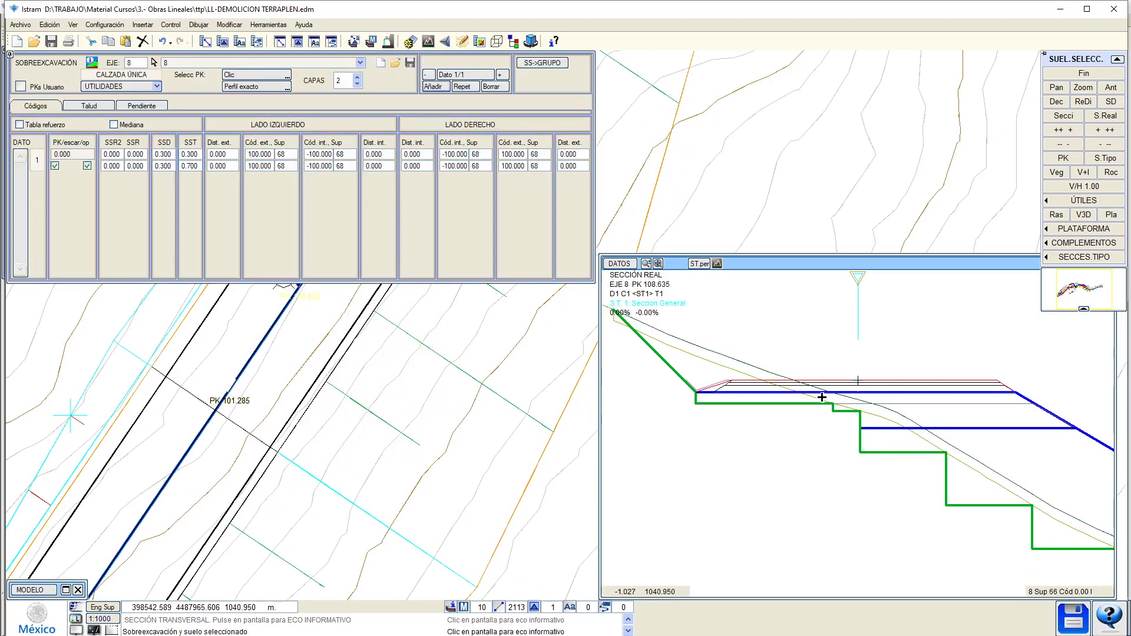
scroll(837, 433, up, 2)
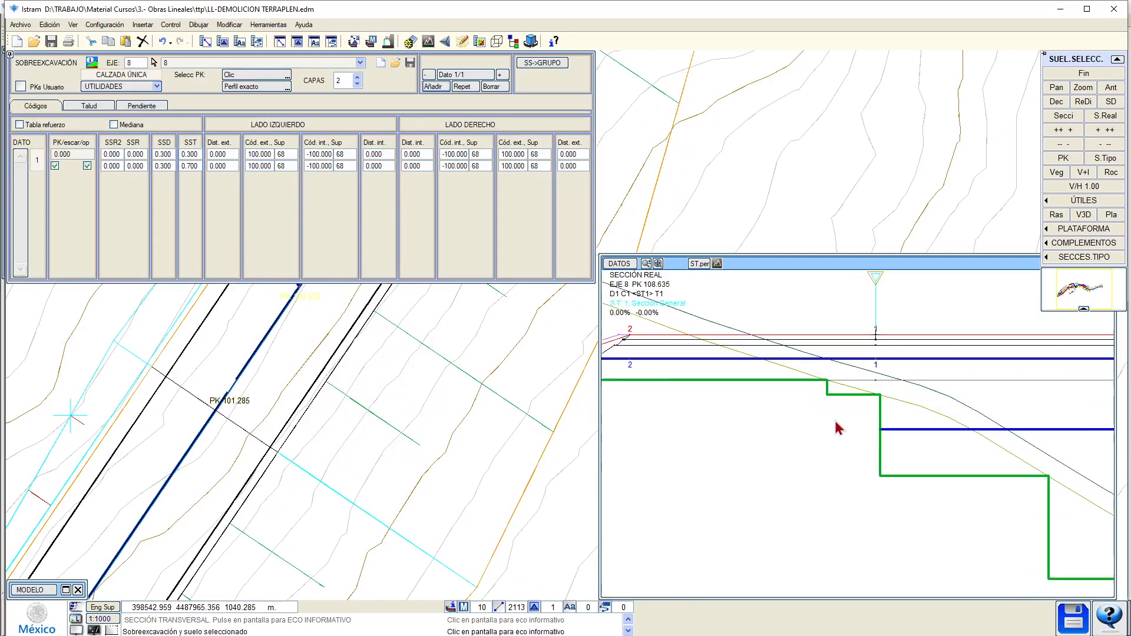
Set the SSR2 and SSR thicknesses of both layers to 0.300 and disable the second layer's op option.
scroll(850, 409, down, 1)
scroll(842, 409, down, 1)
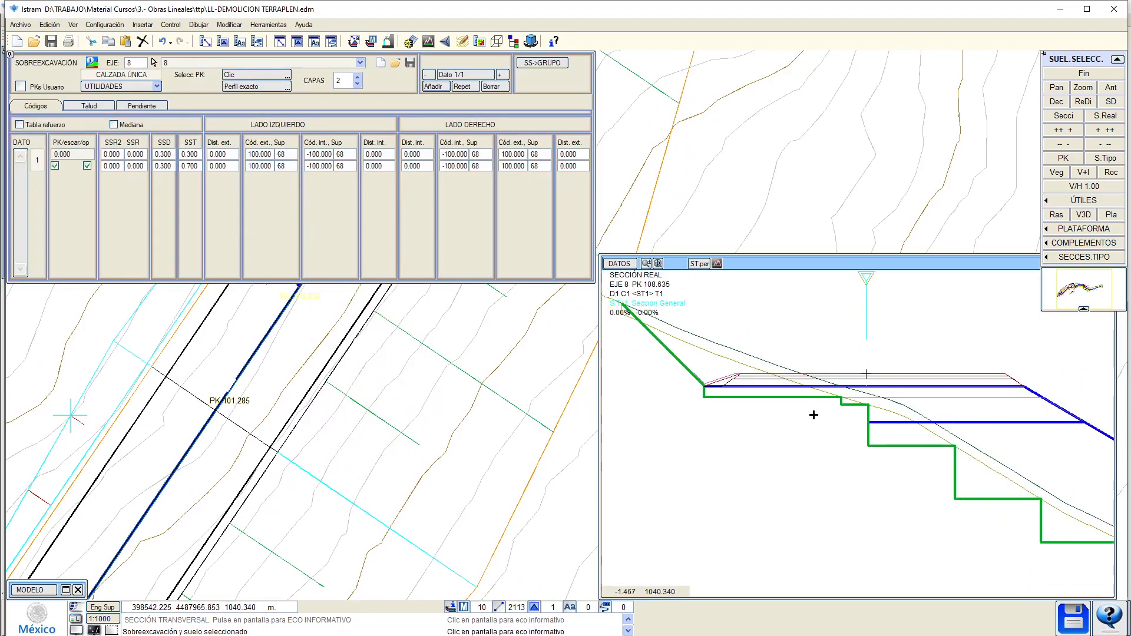
scroll(837, 403, up, 1)
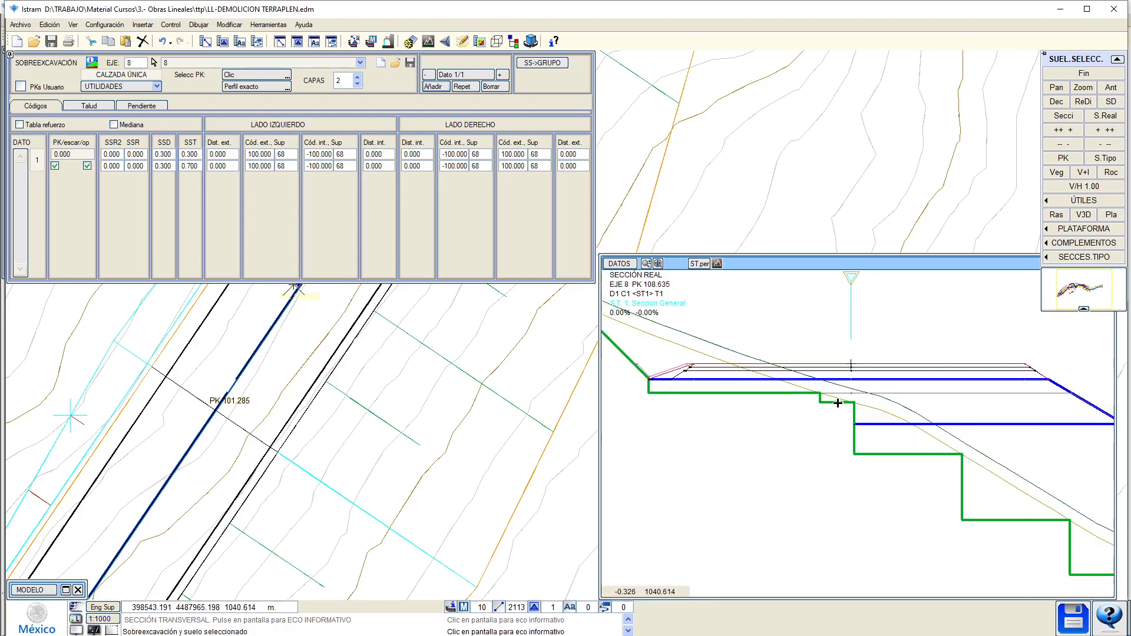
click(158, 167)
key(Return)
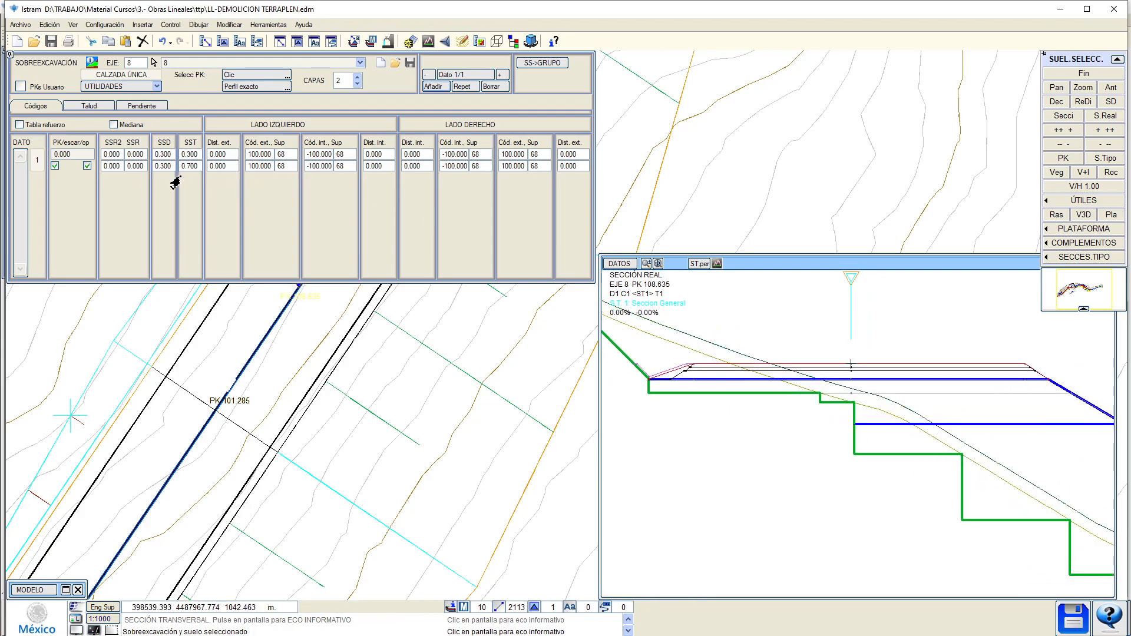
click(135, 168)
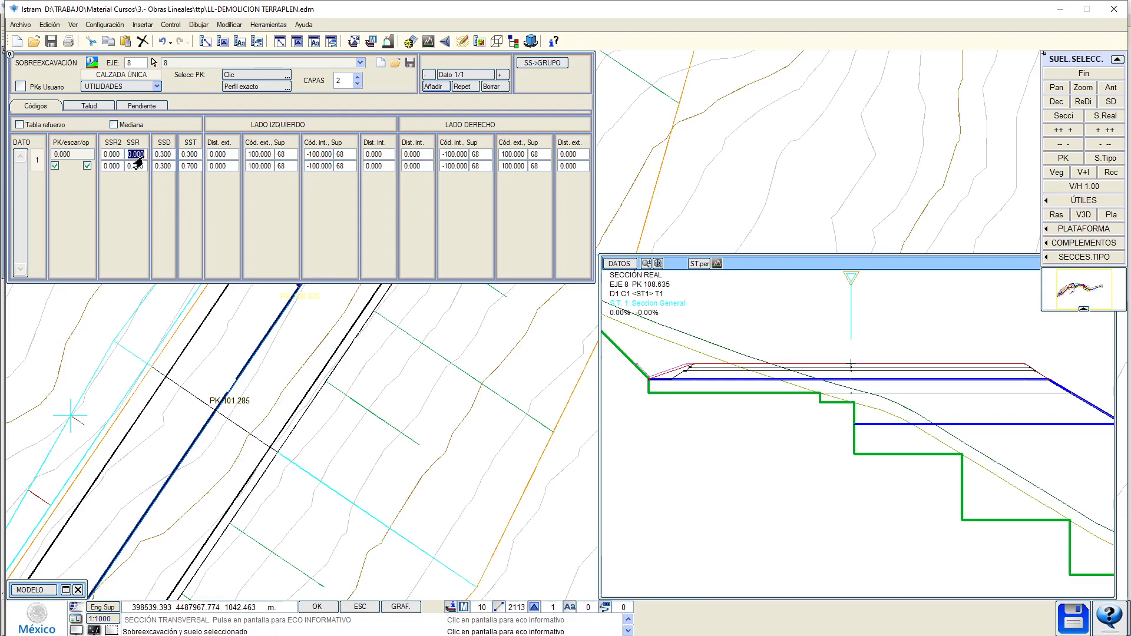
key(Return)
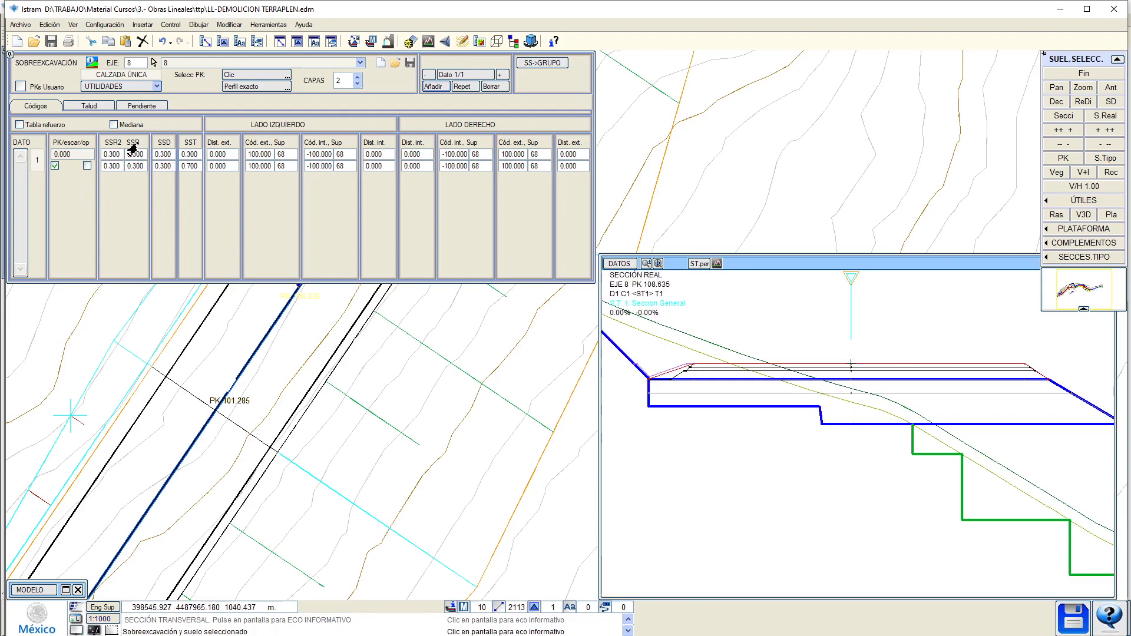
Display axis 8's real sections at PK 103.186 and PK 104.789, comparing the latter with the second layer's op option on and off.
click(336, 390)
right_click(336, 391)
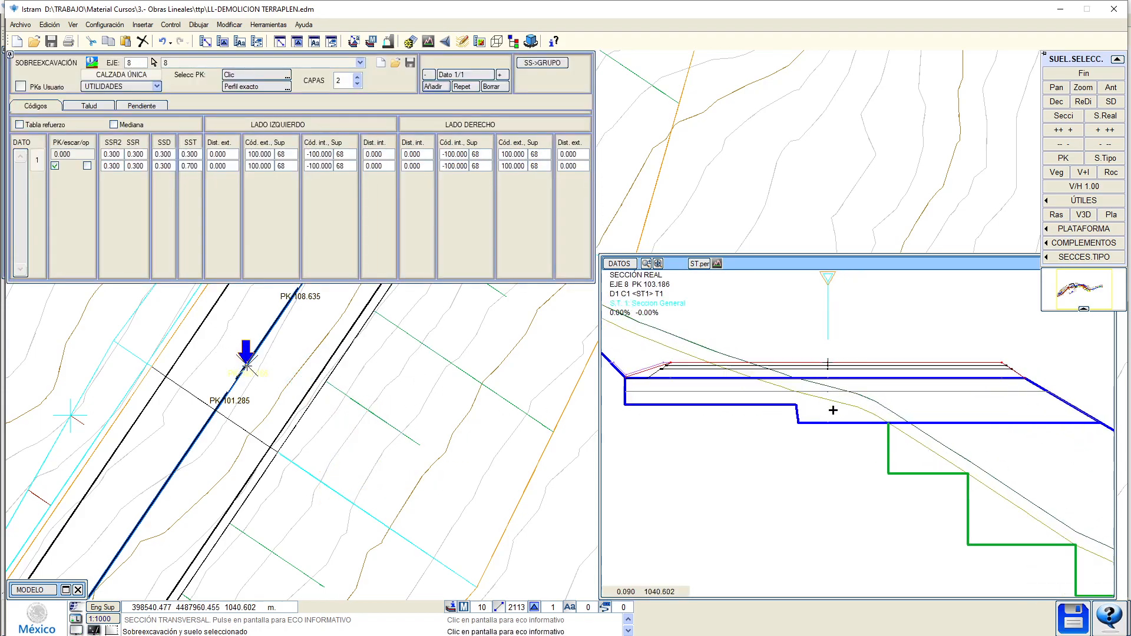
click(324, 402)
right_click(234, 325)
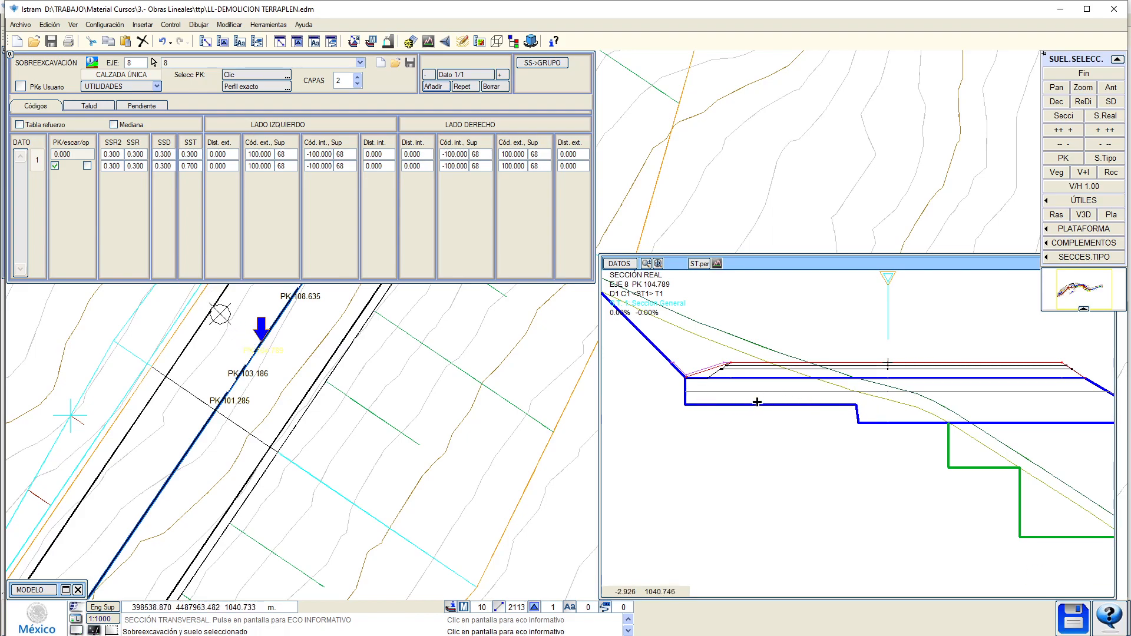
click(86, 166)
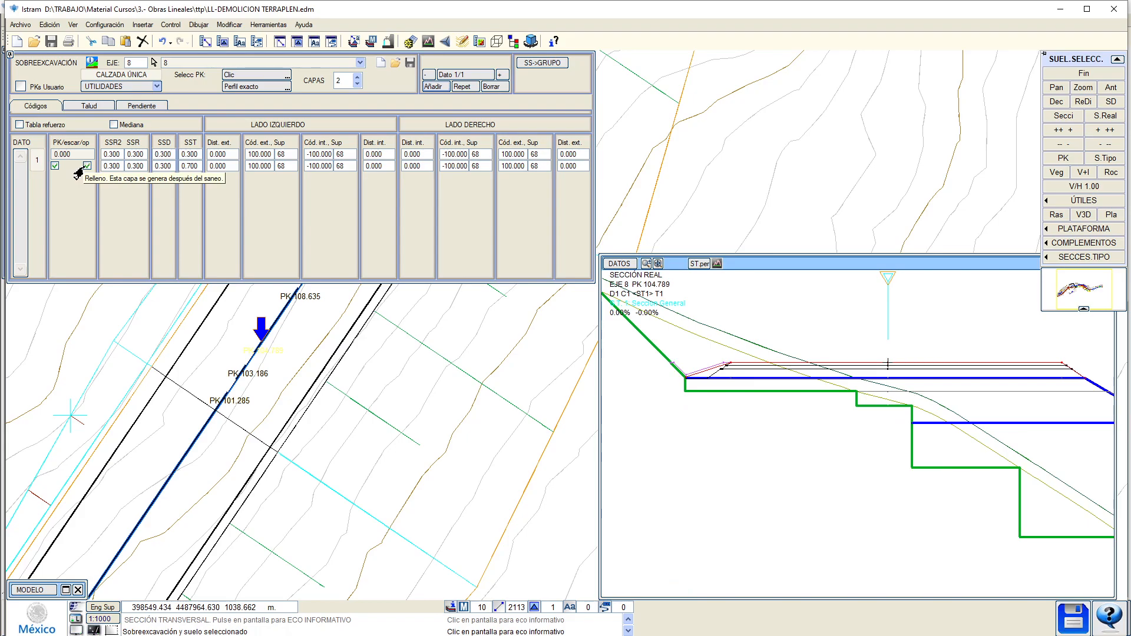
click(86, 166)
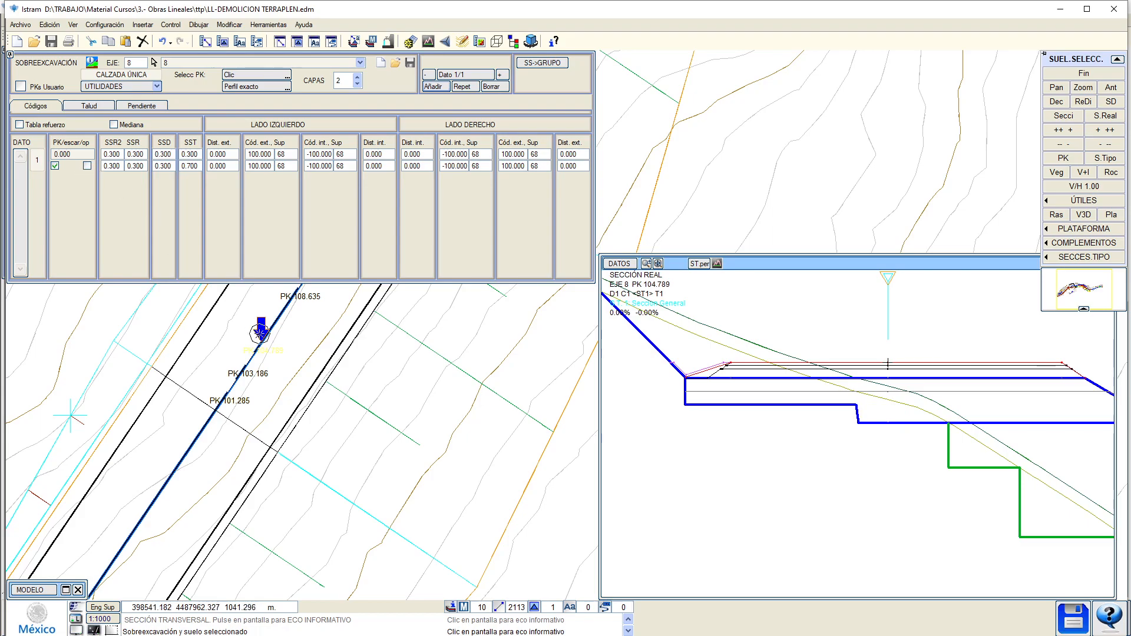
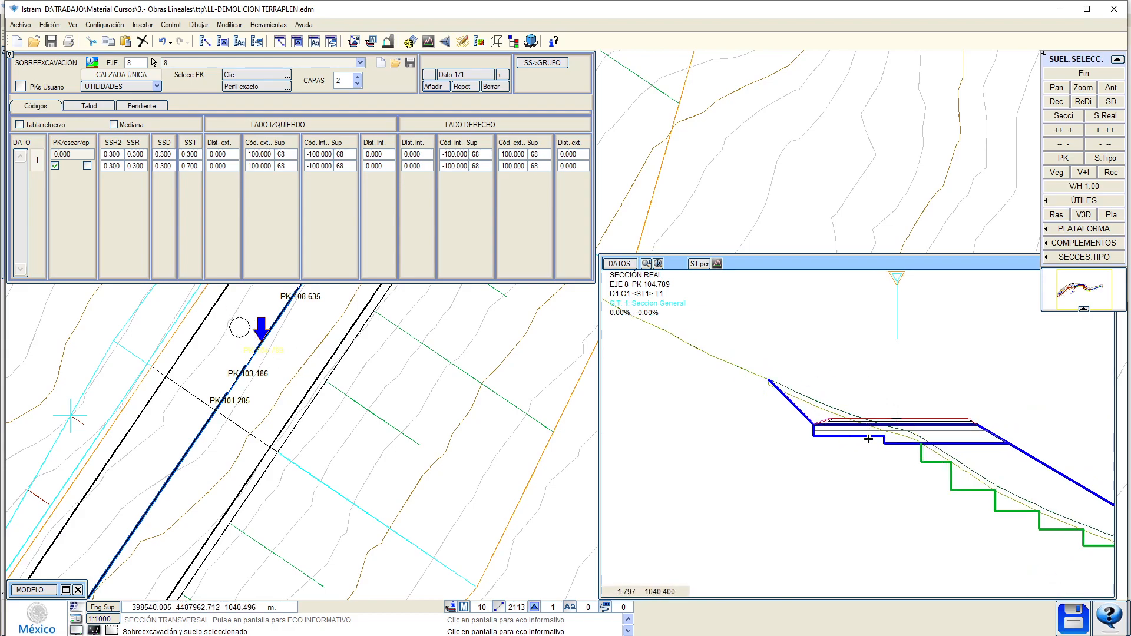
Switch to axis 2 FERROCARRIL and display its real sections at PK 1089.262, PK 1084.642 and PK 822.975.
scroll(434, 412, down, 3)
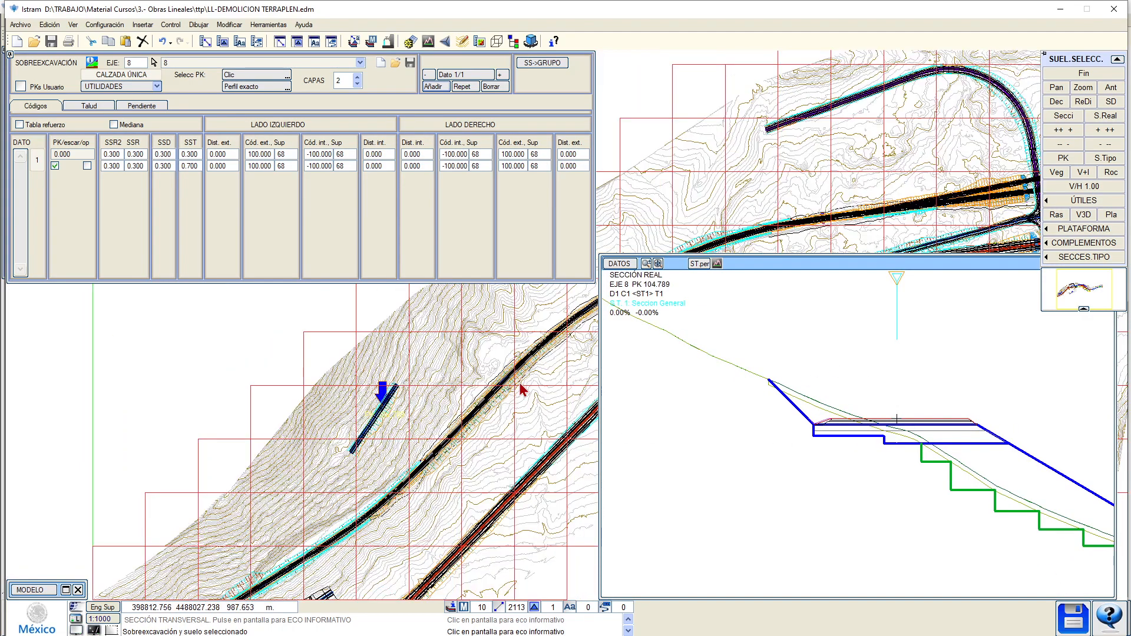
scroll(521, 389, down, 3)
middle_drag(422, 368, 143, 449)
scroll(182, 433, up, 6)
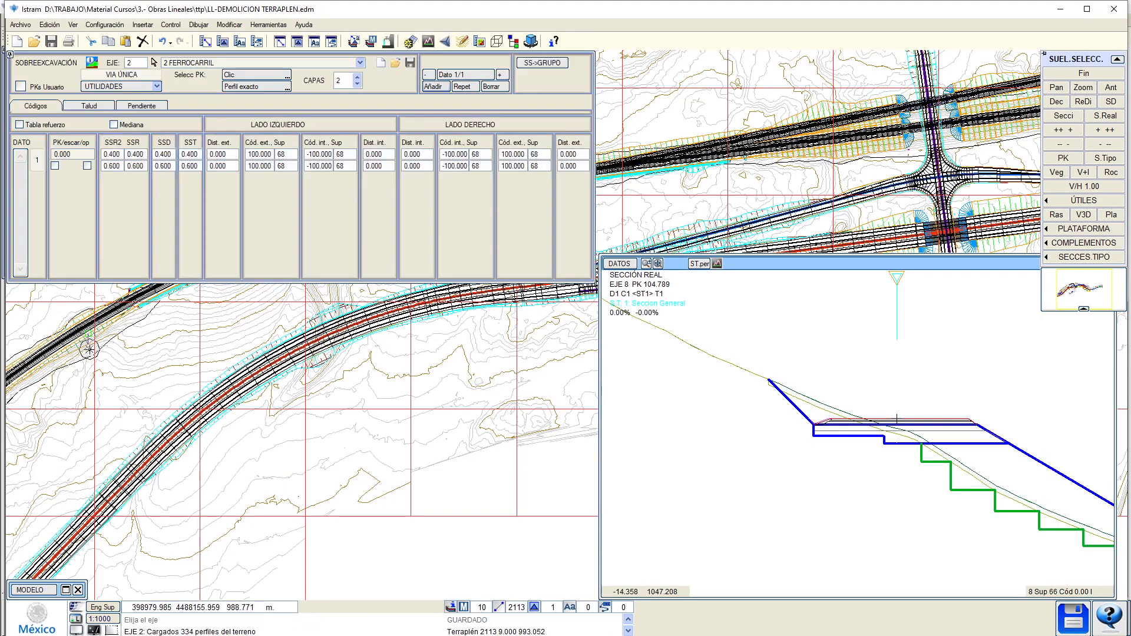
click(88, 350)
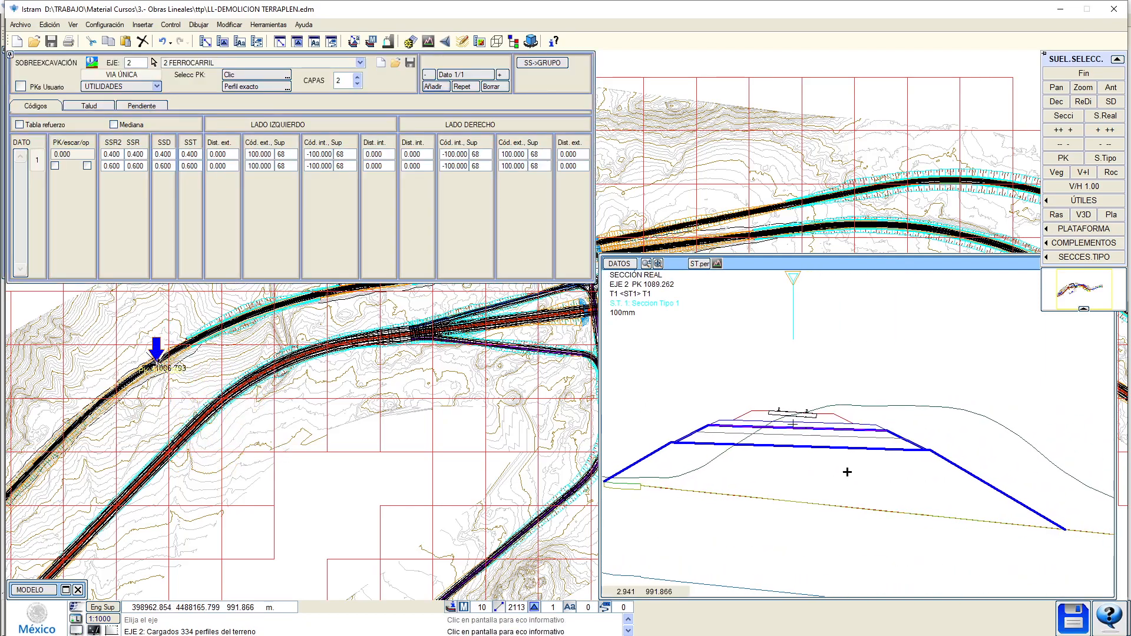
click(175, 397)
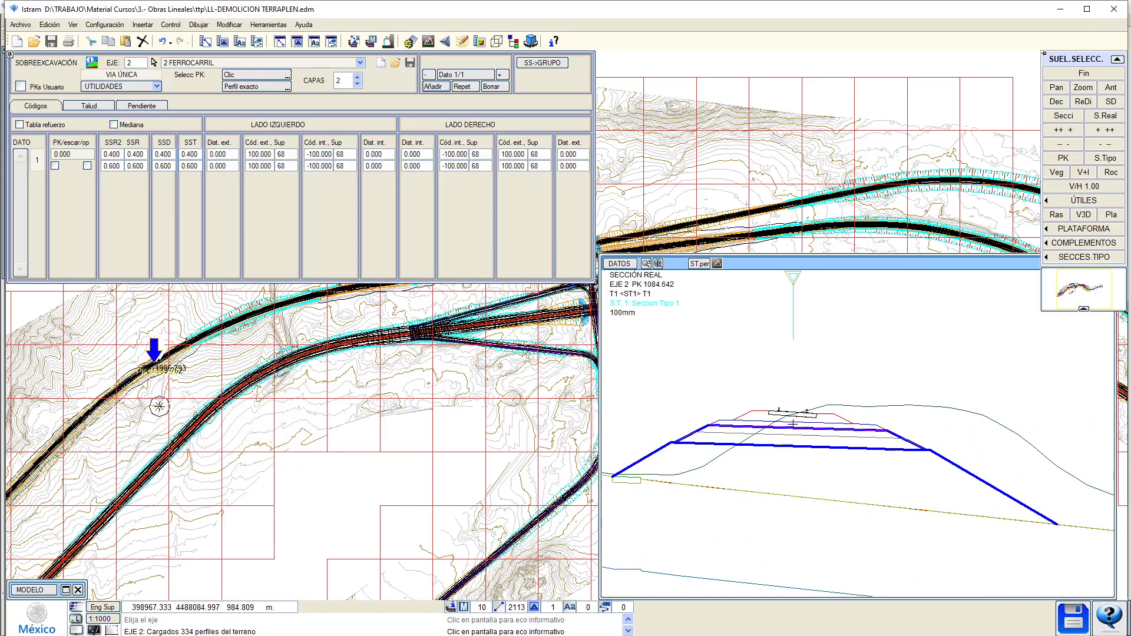
middle_drag(159, 407, 280, 368)
mouse_move(197, 425)
mouse_down()
mouse_move(156, 465)
mouse_move(194, 439)
mouse_up()
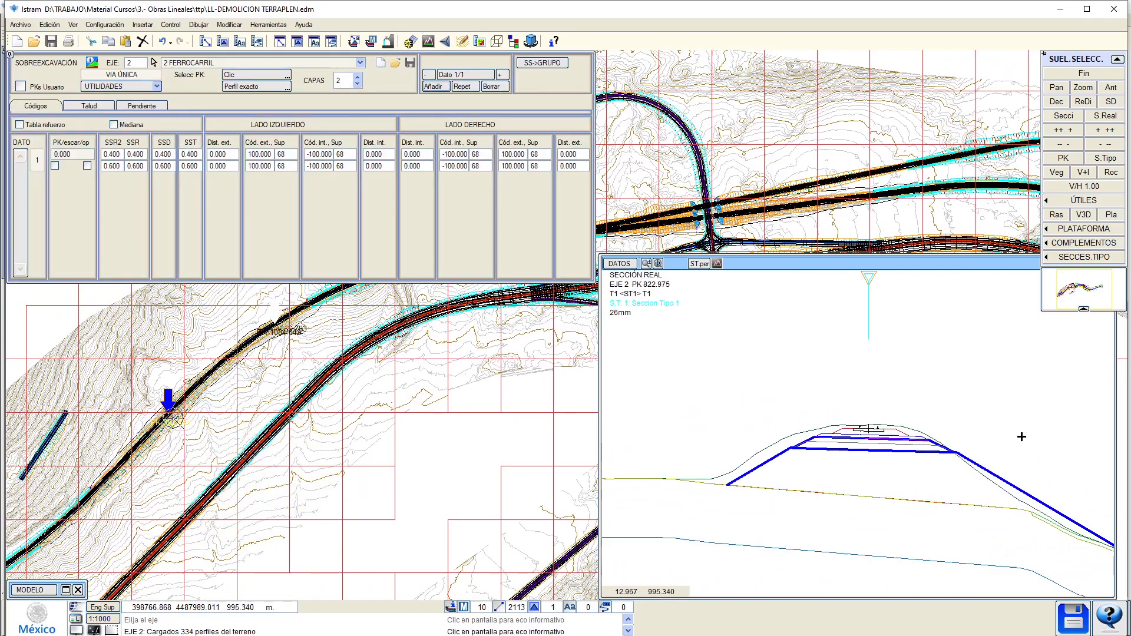
Open the PK 822.975 section in the profile editor and add line type 61 TerrenoNatural to the highlighted line types.
click(717, 264)
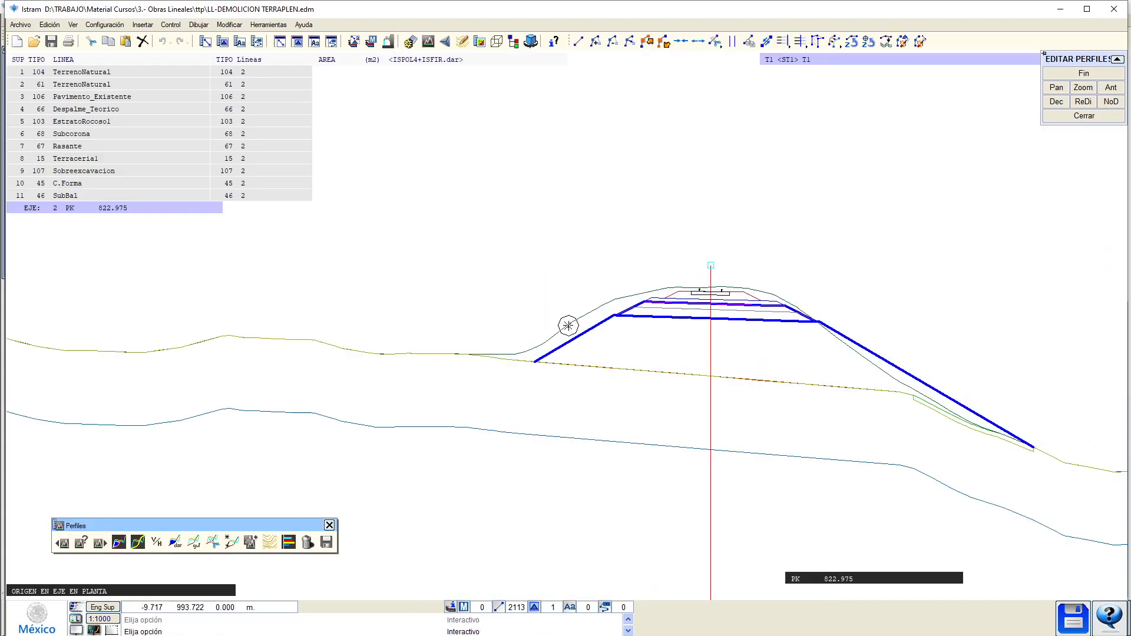
click(568, 326)
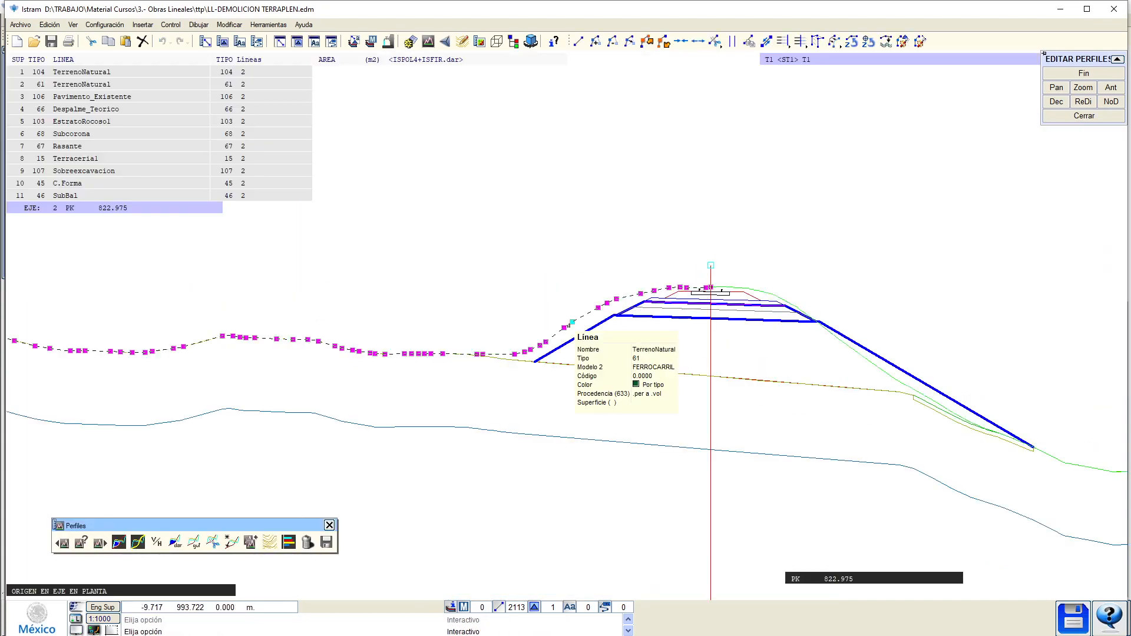
click(73, 24)
click(97, 310)
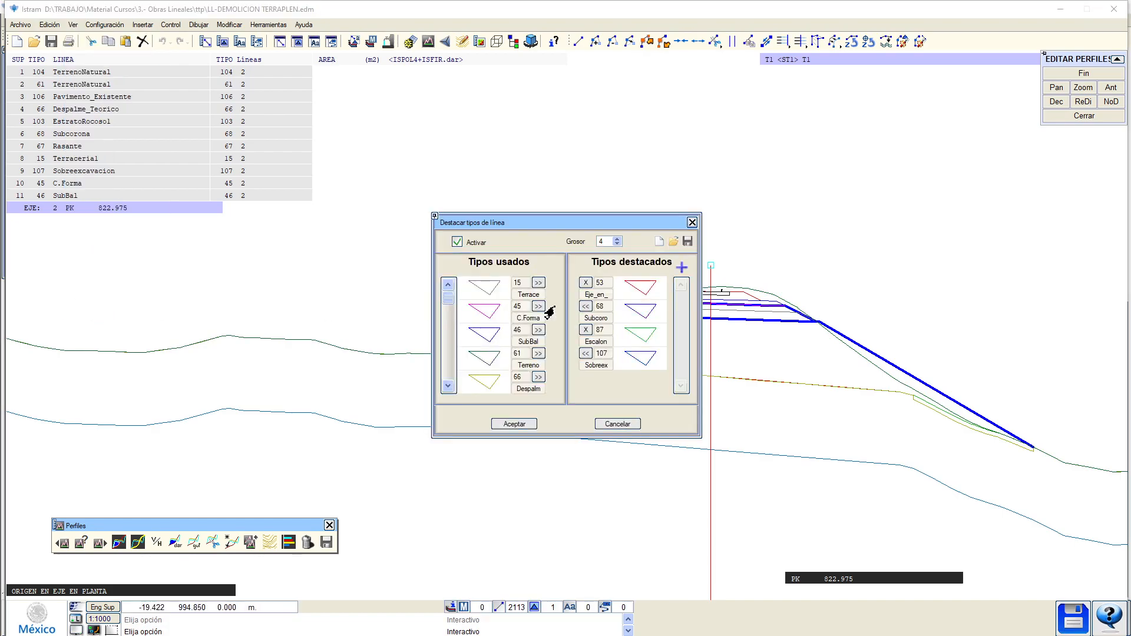
click(681, 269)
text(104)
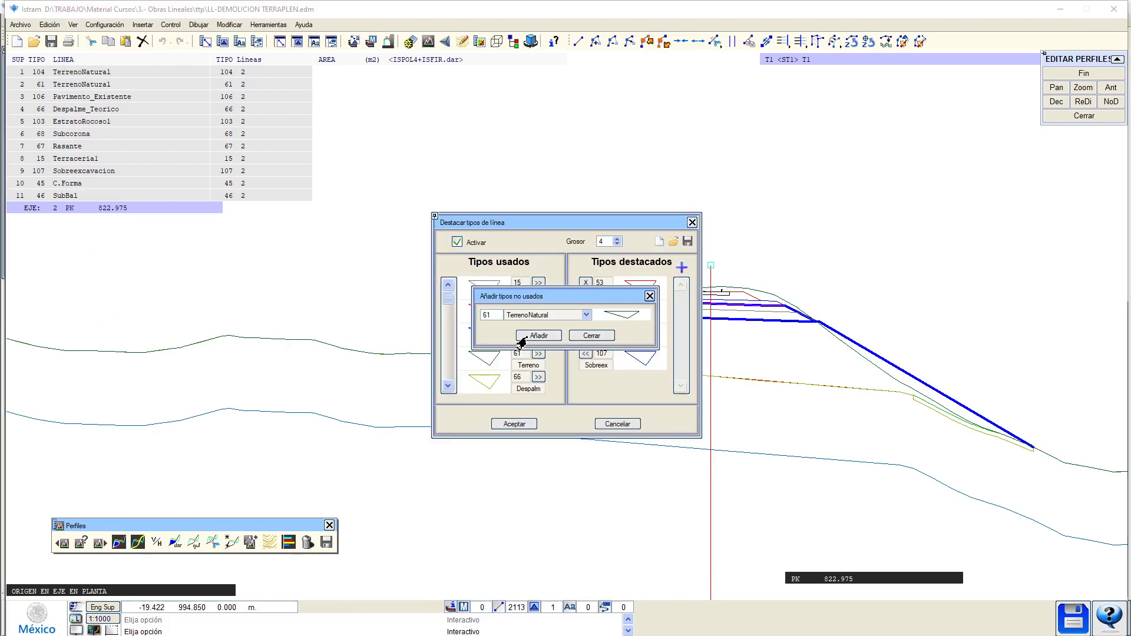
click(539, 335)
click(591, 336)
click(515, 424)
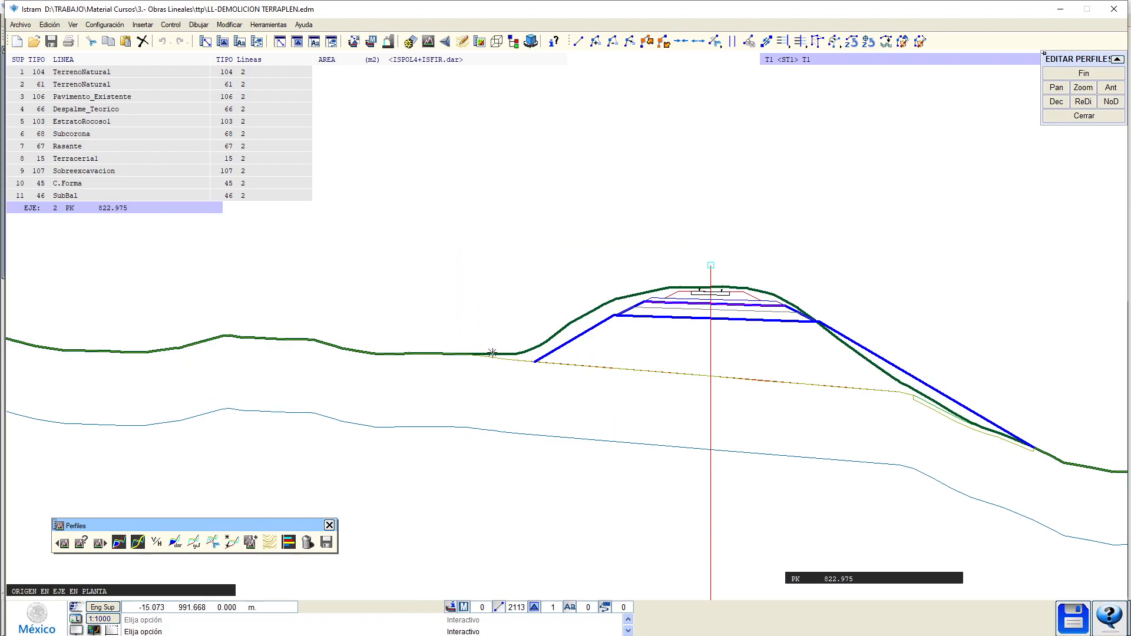
Examine the highlighted natural terrain against the railway embankment on both sides of the PK 822.975 section.
middle_drag(887, 369, 528, 290)
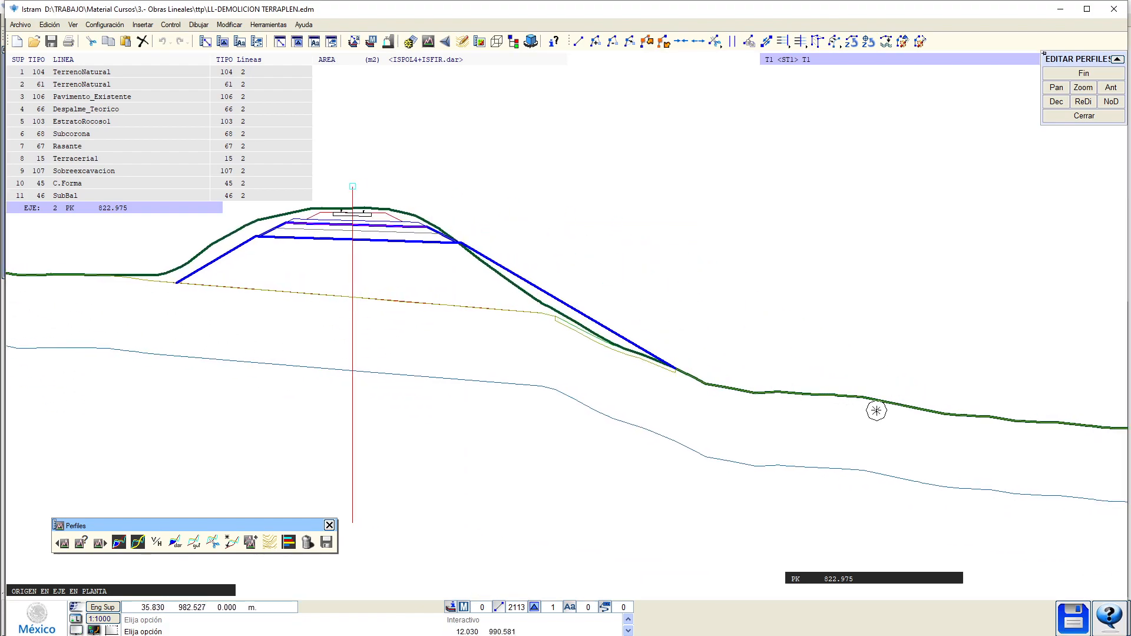
middle_drag(939, 425, 1015, 464)
scroll(350, 219, up, 2)
middle_drag(247, 350, 547, 117)
scroll(368, 239, down, 1)
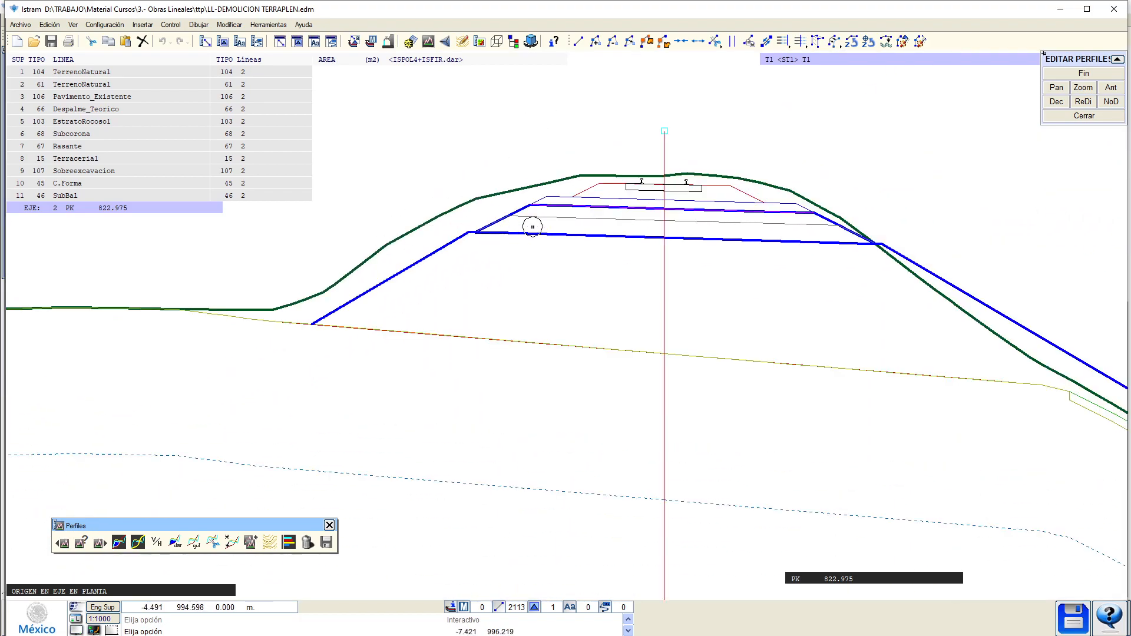
middle_drag(613, 274, 586, 324)
middle_drag(757, 356, 601, 398)
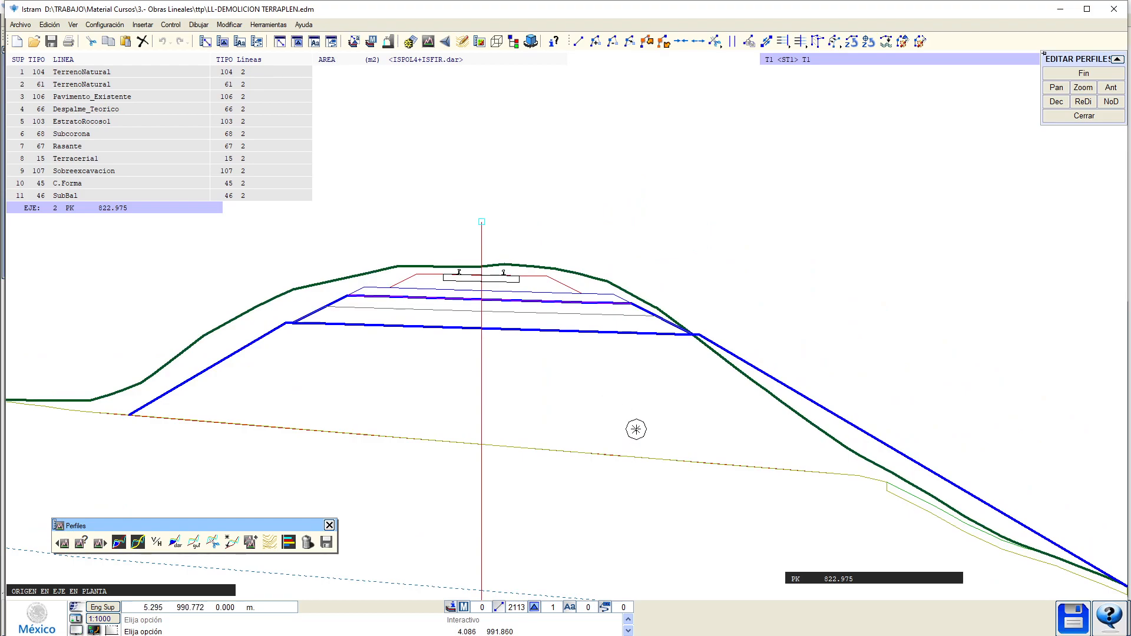
Calculate the areas of the PK 822.975 section and shade the DEMOL_TERR area.
click(108, 545)
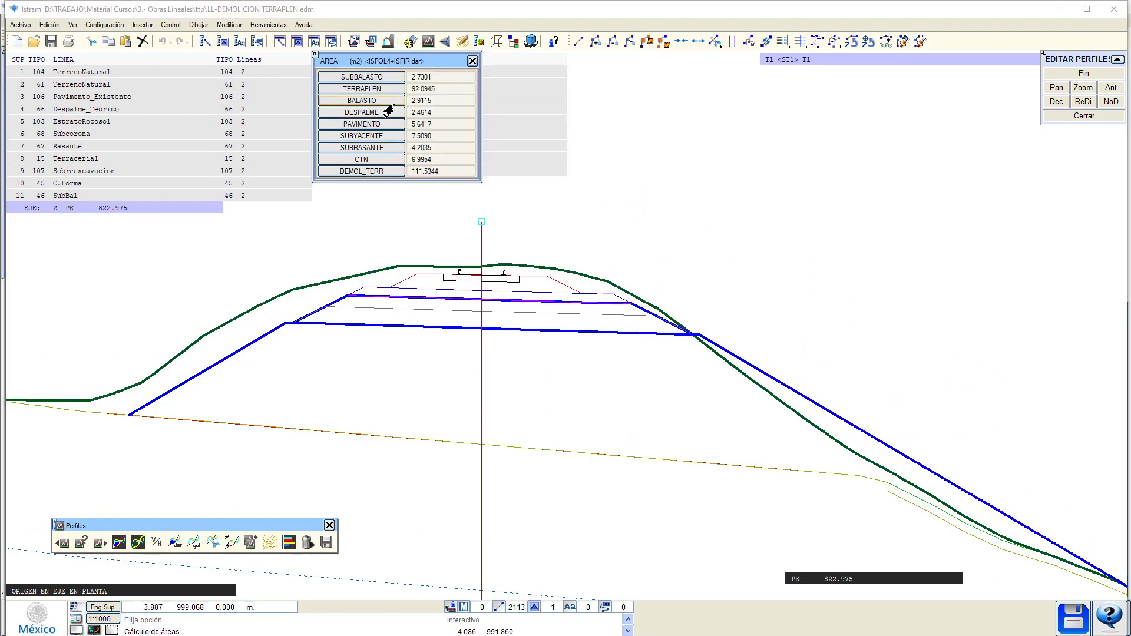
click(361, 172)
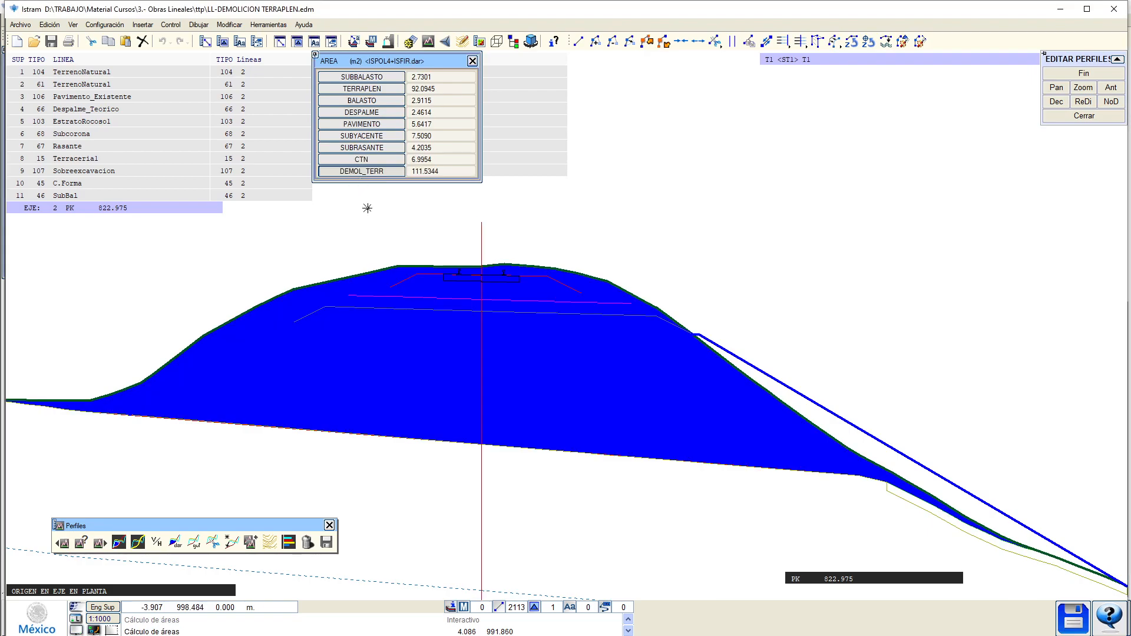
middle_drag(221, 273, 351, 273)
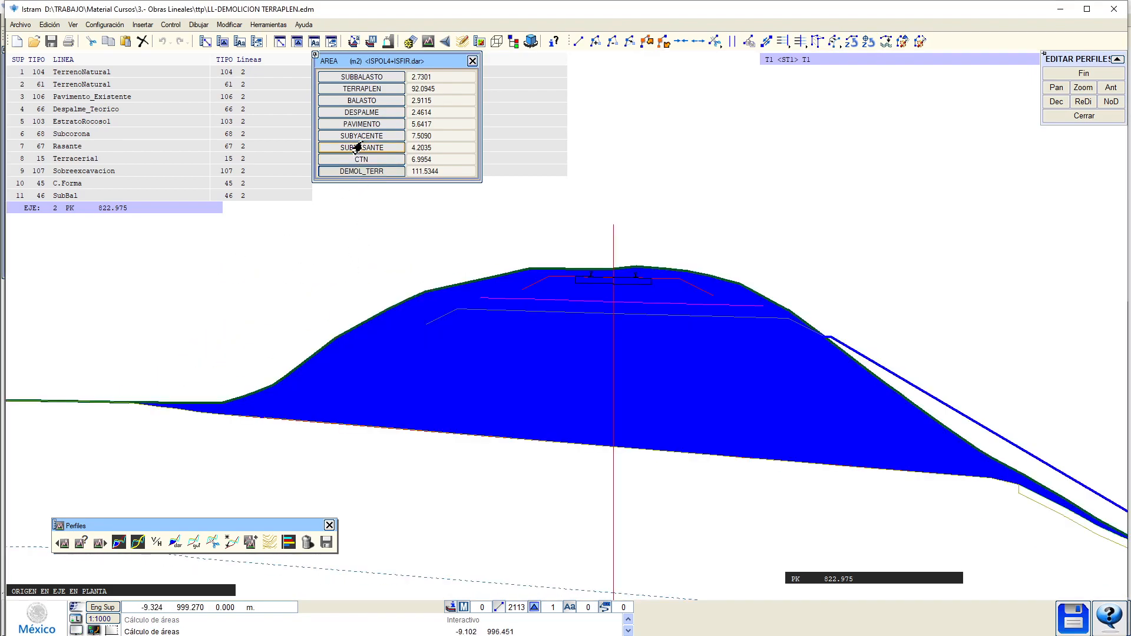
Shade the DESPALME area and examine its extent beneath the embankment's foot.
click(361, 112)
scroll(672, 388, up, 3)
middle_drag(673, 388, 455, 366)
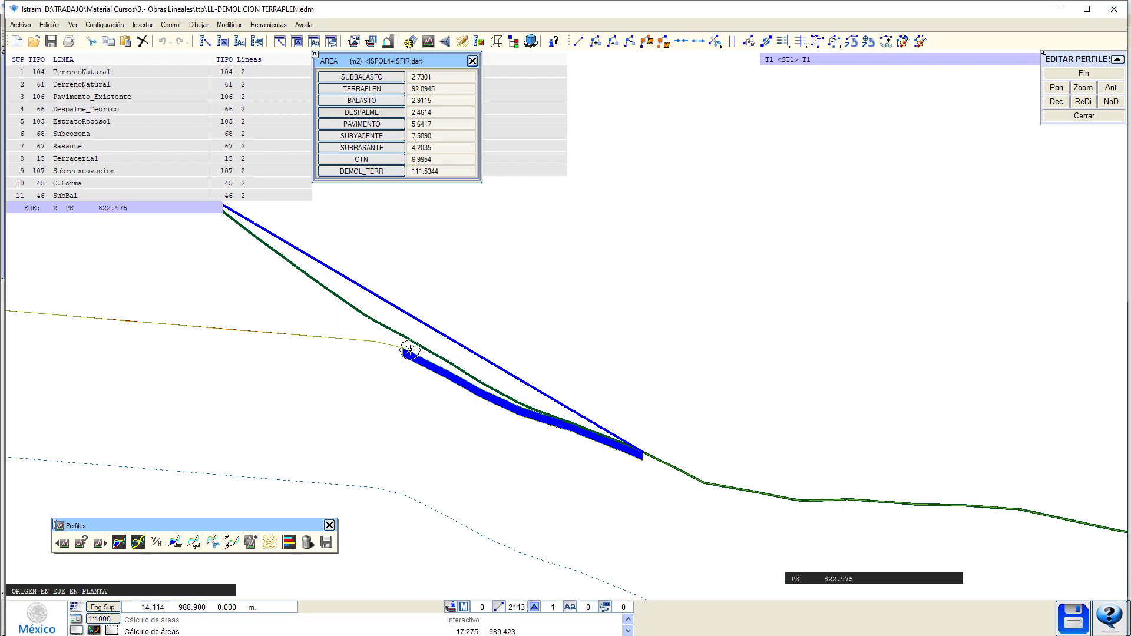
scroll(580, 409, up, 2)
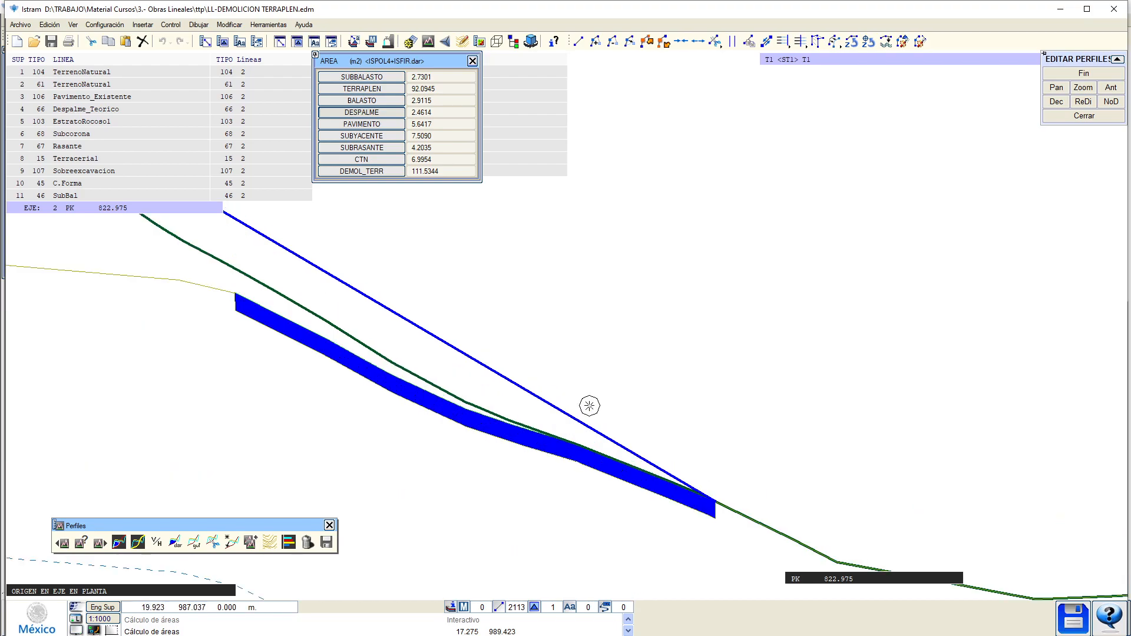
scroll(404, 379, down, 4)
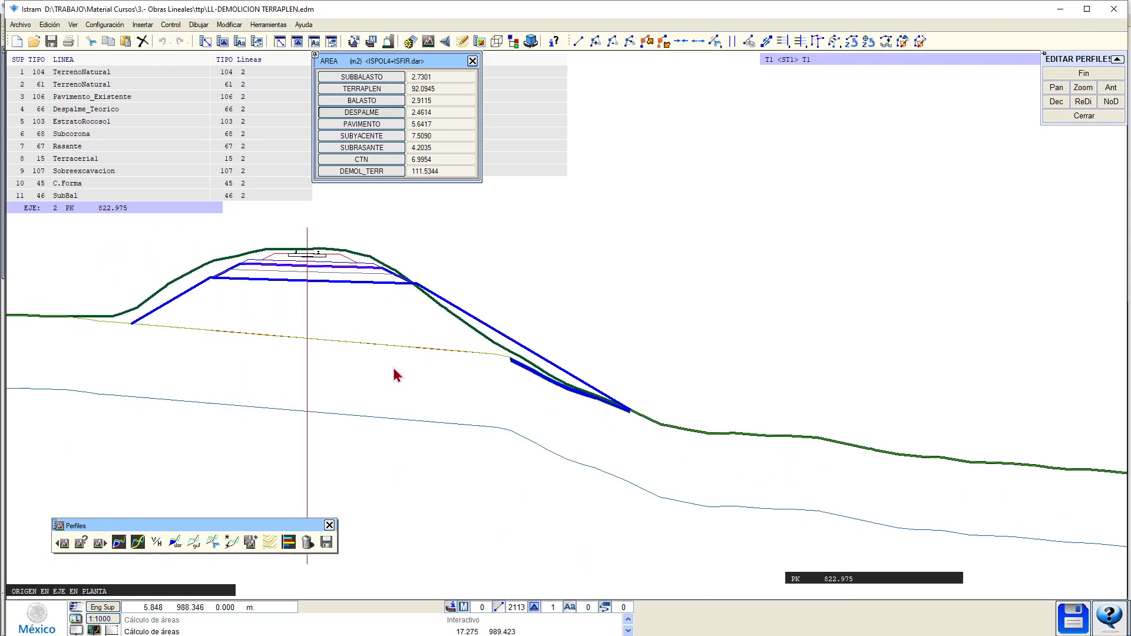
Shade the TERRAPLEN area and compare its extent with the existing natural terrain line.
click(364, 89)
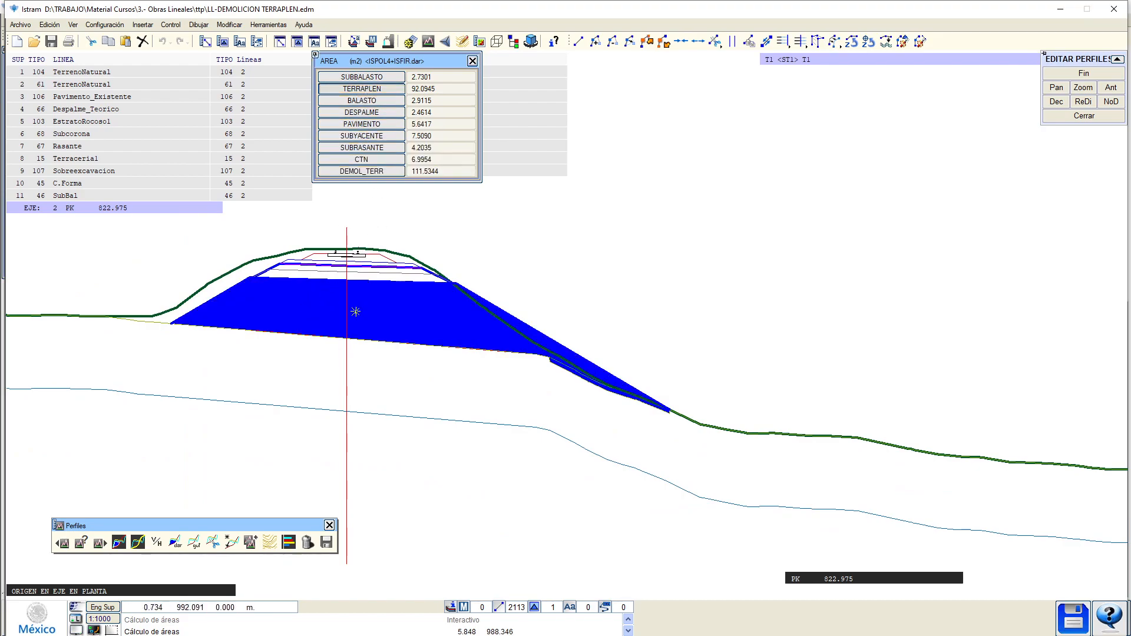
scroll(245, 303, up, 4)
scroll(232, 281, down, 4)
scroll(259, 340, up, 2)
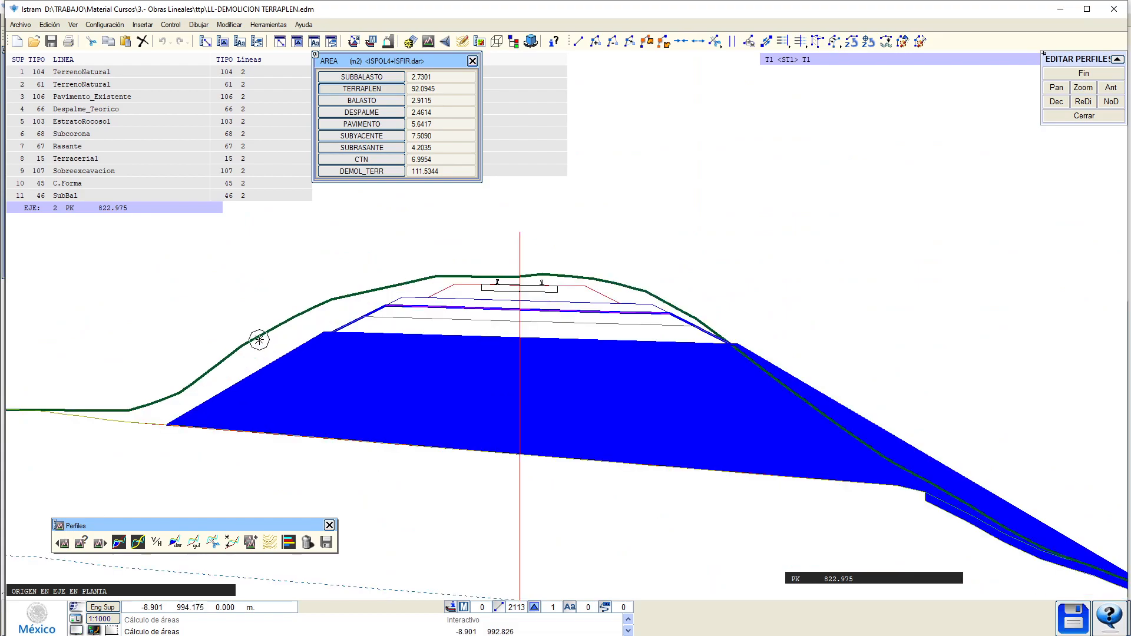
click(260, 340)
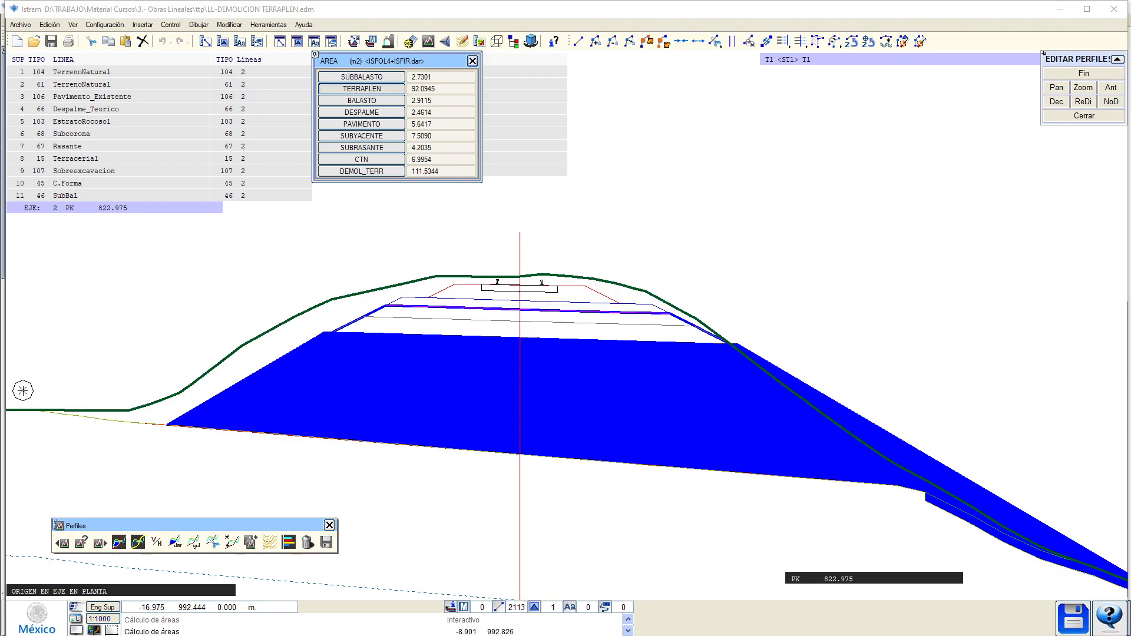
middle_drag(257, 406, 343, 401)
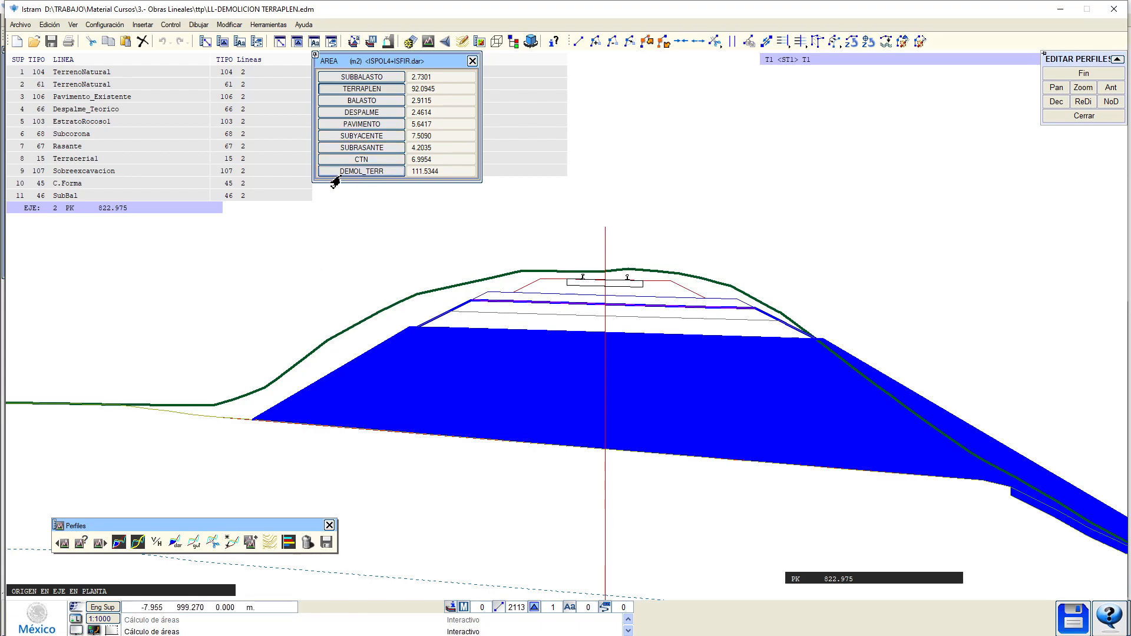
Shade the DEMOL_TERR area and examine the CTN line along the embankment's base in the PK 822.975 section.
click(362, 171)
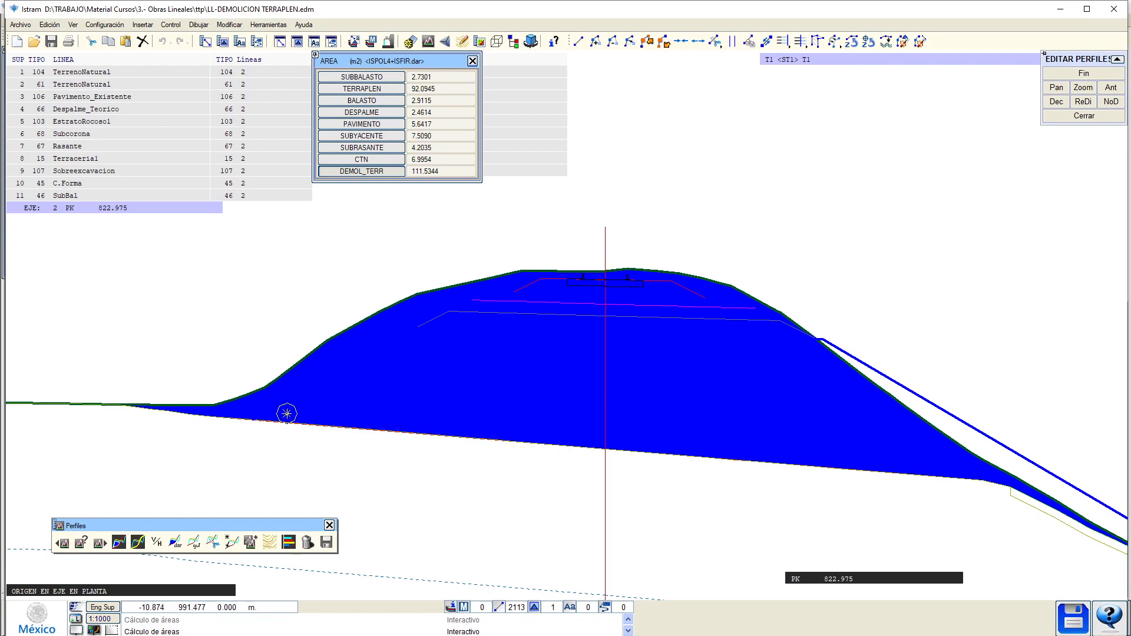
click(352, 162)
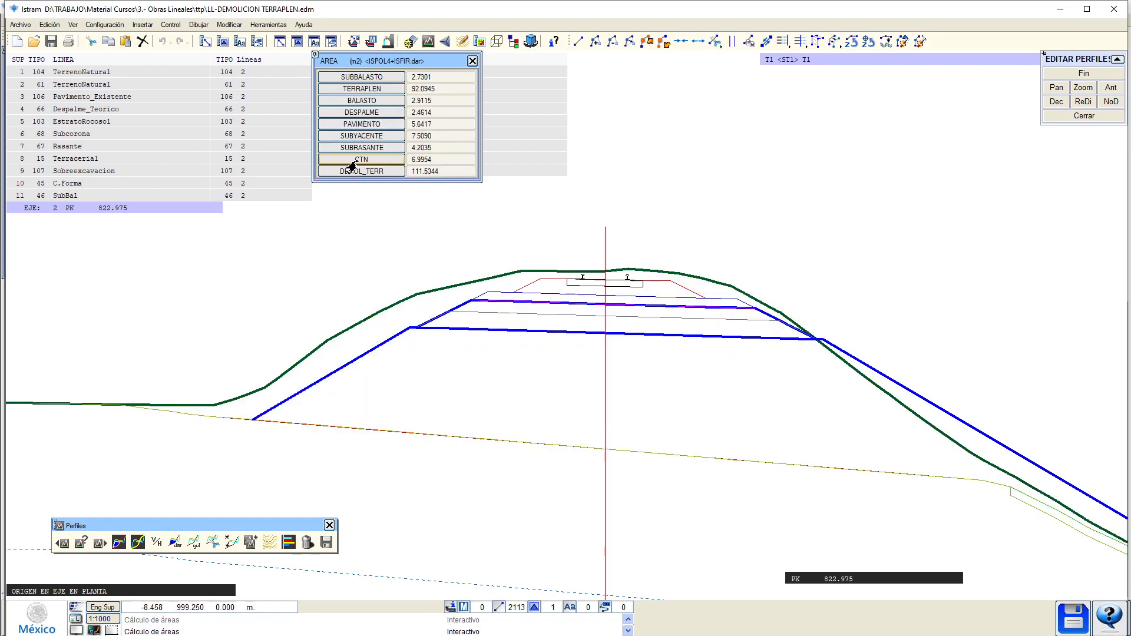
middle_drag(270, 434, 140, 343)
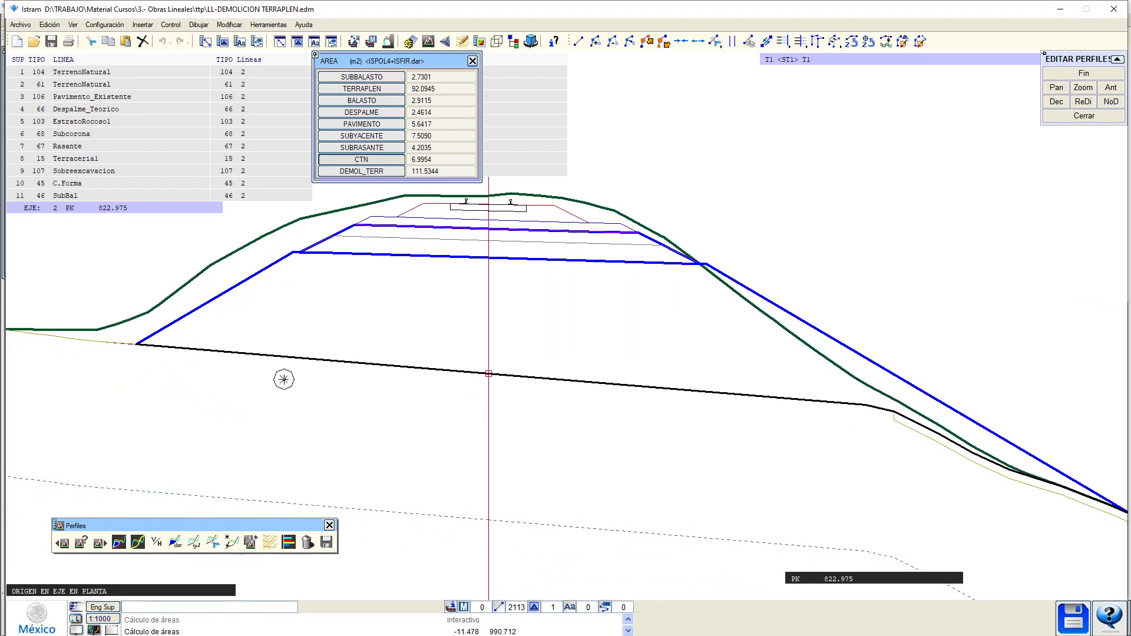
scroll(212, 360, down, 1)
scroll(250, 362, up, 1)
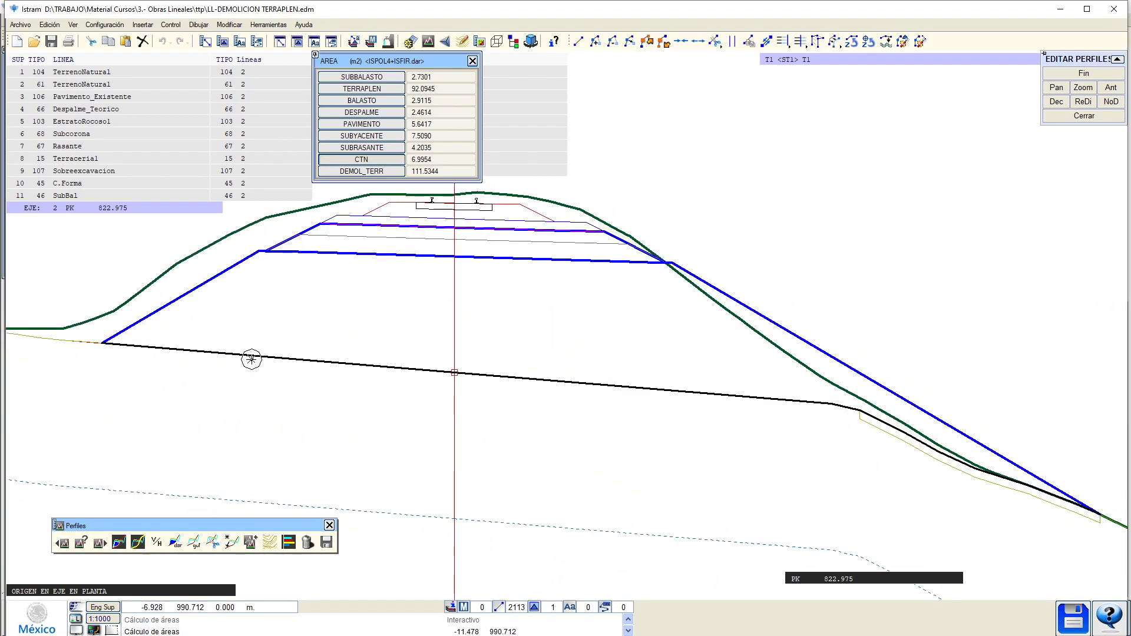
middle_drag(398, 355, 399, 387)
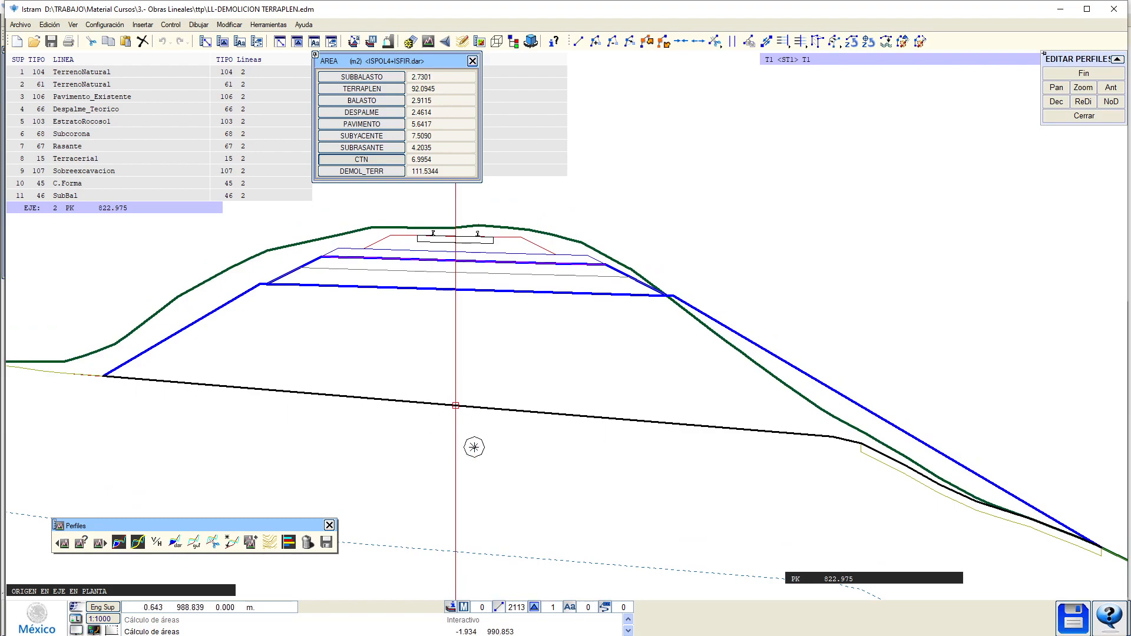
scroll(407, 397, down, 3)
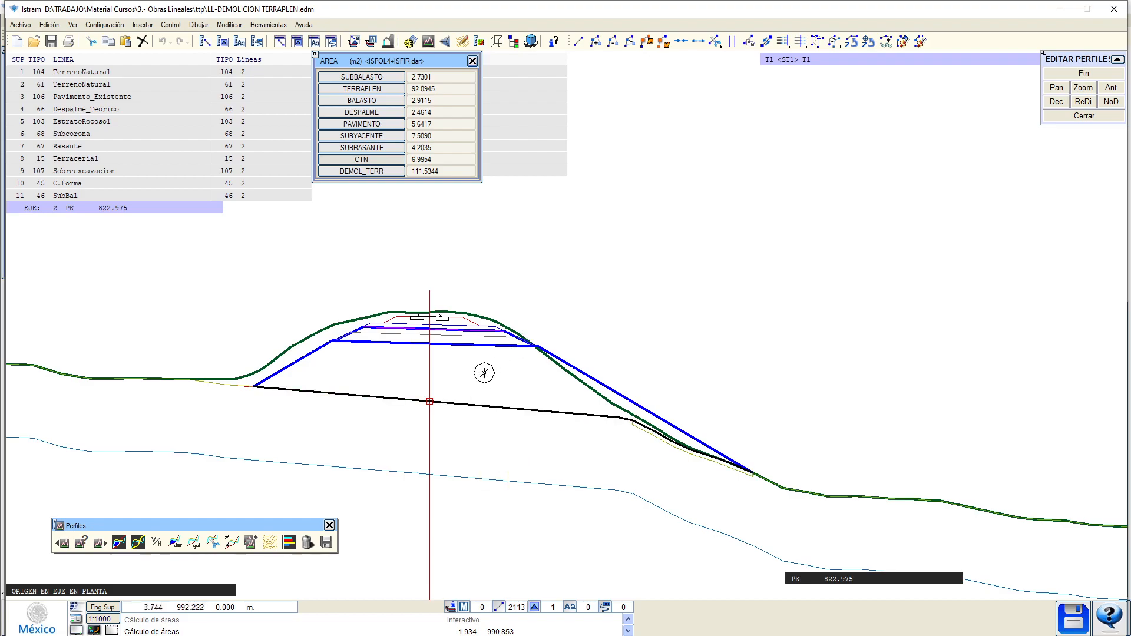
scroll(518, 378, up, 2)
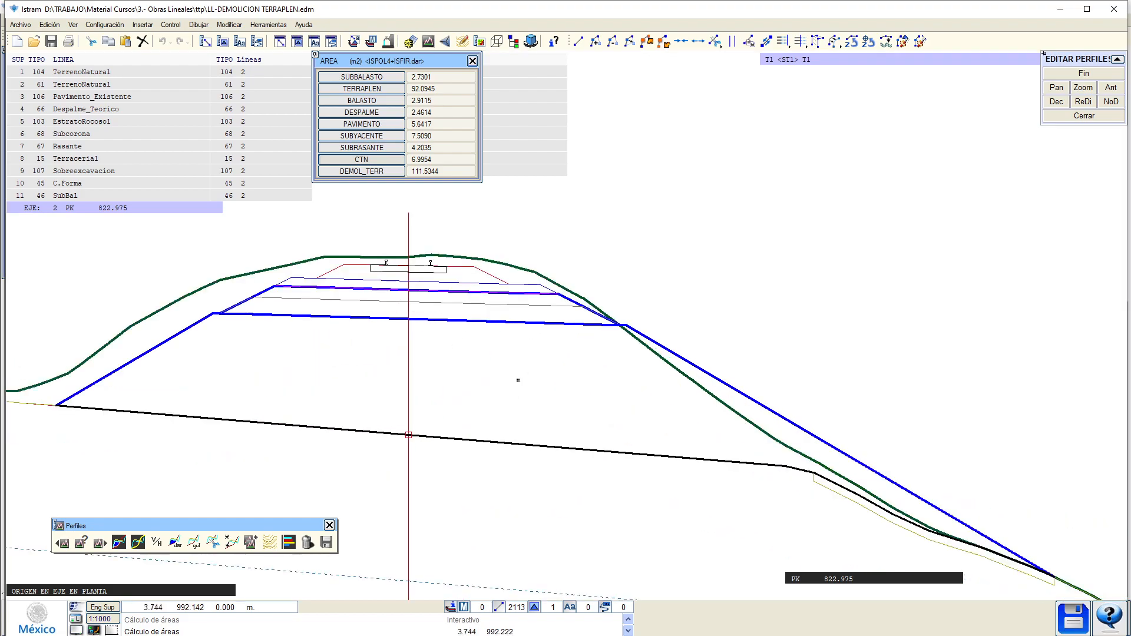
Leave the profile editor and inspect axis 2's real cross-section at PK 826.271.
click(1056, 75)
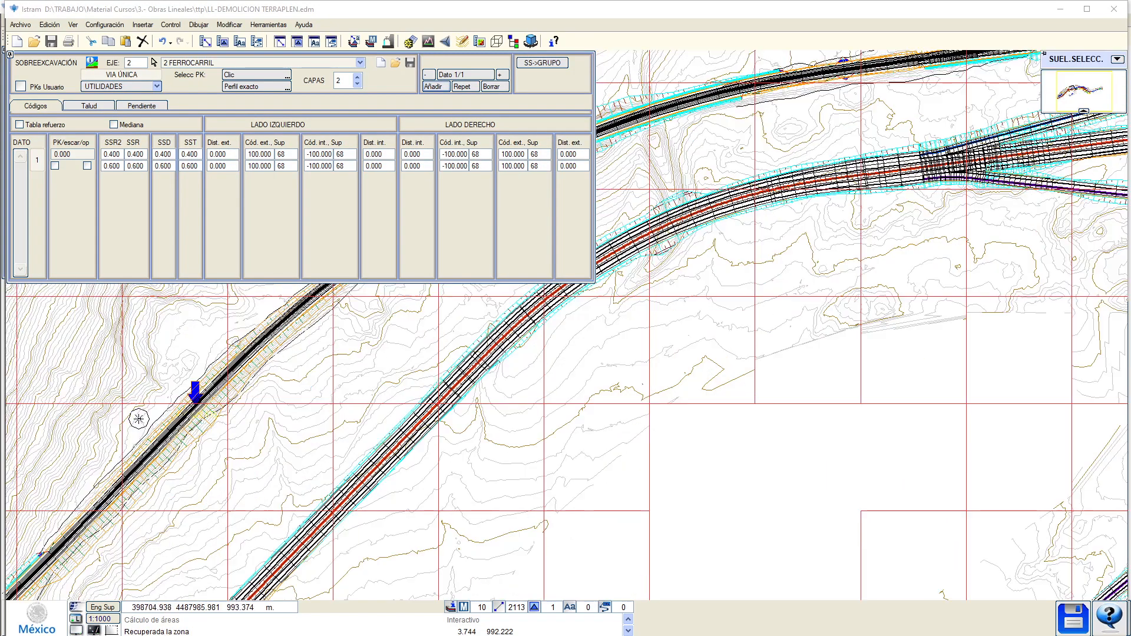
click(196, 405)
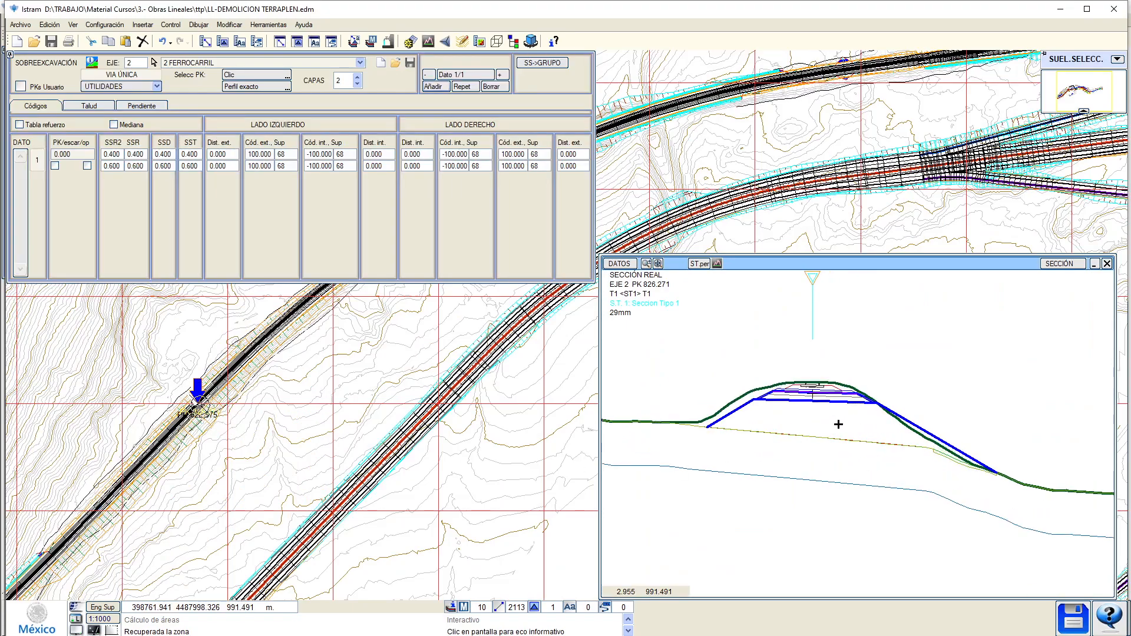
scroll(825, 434, up, 1)
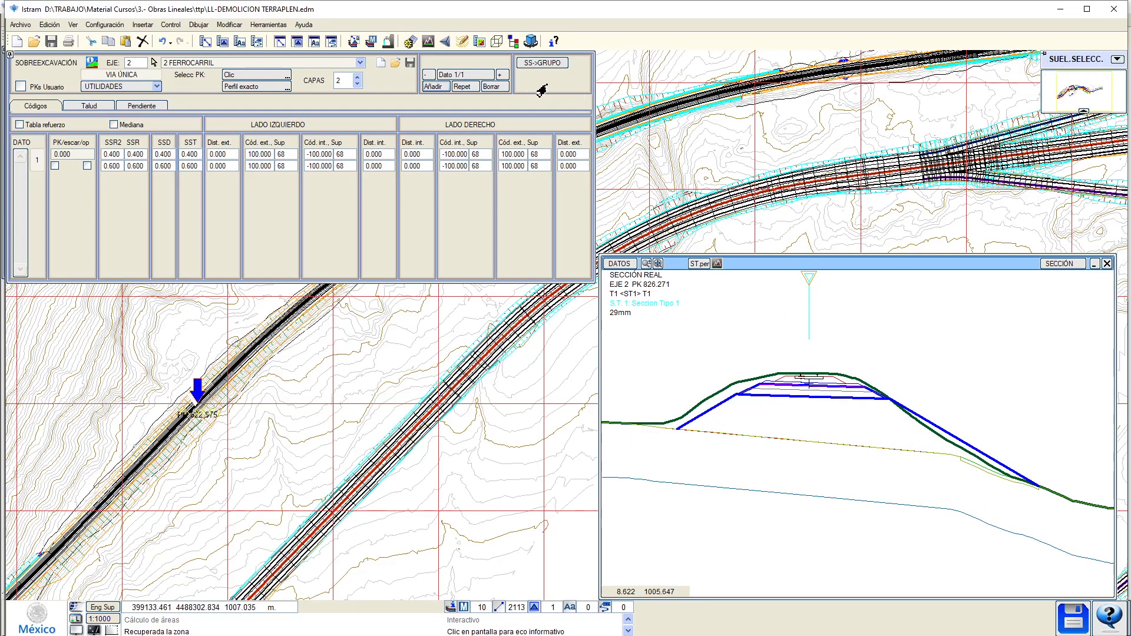
Leave the selected-soil table and add an embankment saneo record on axis 2 from PK 0.000 to PK 1320.000.
click(1117, 59)
click(1100, 77)
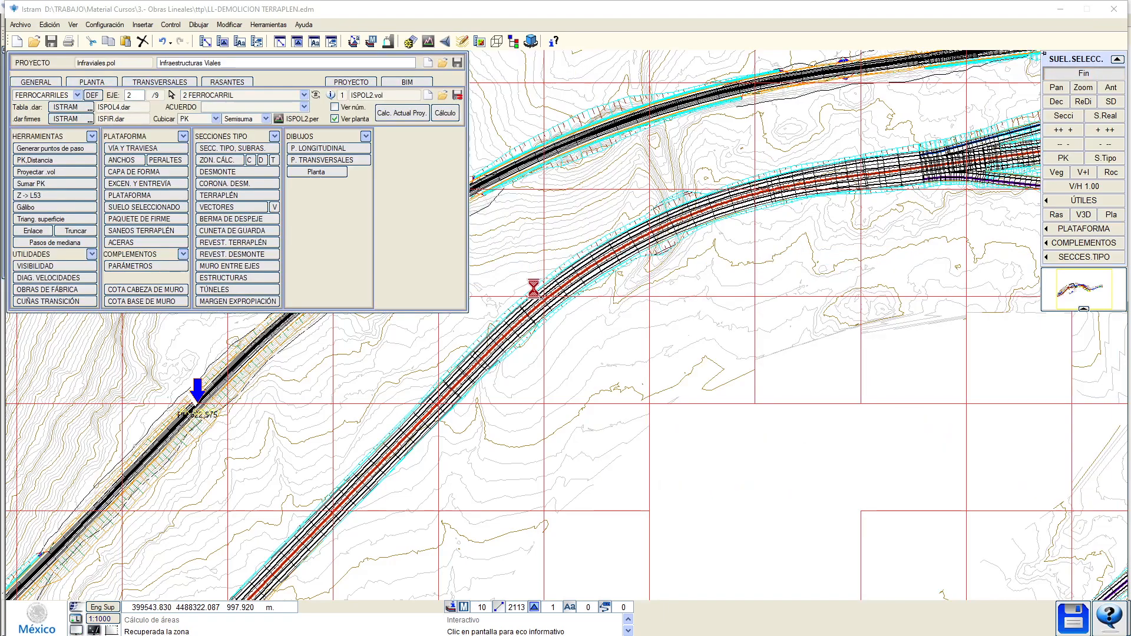
scroll(909, 448, up, 4)
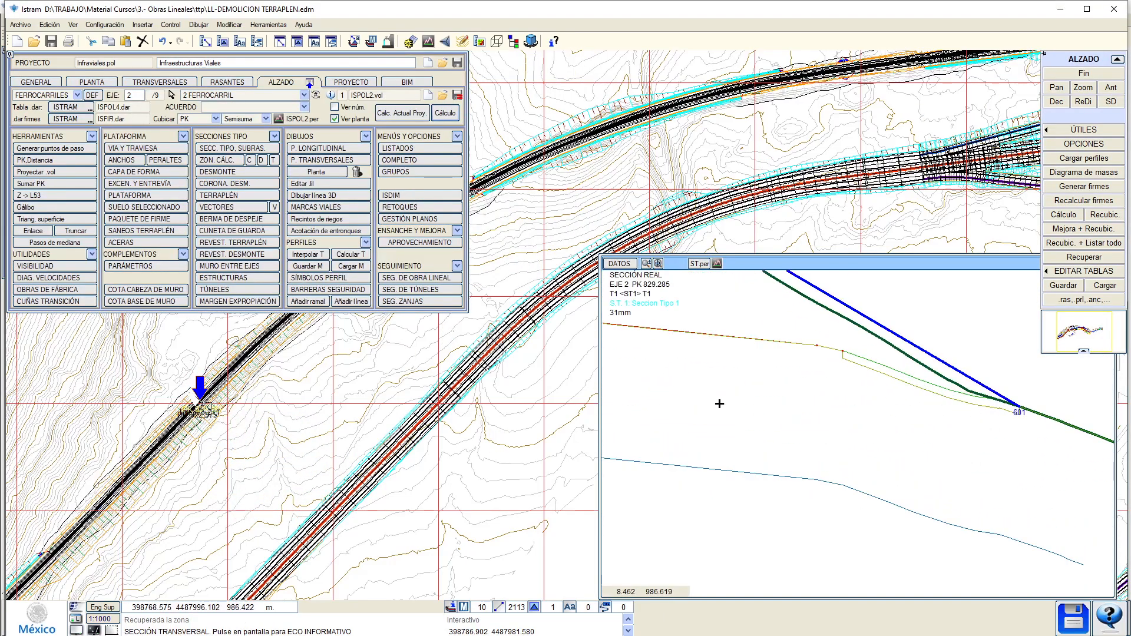
click(141, 231)
click(100, 92)
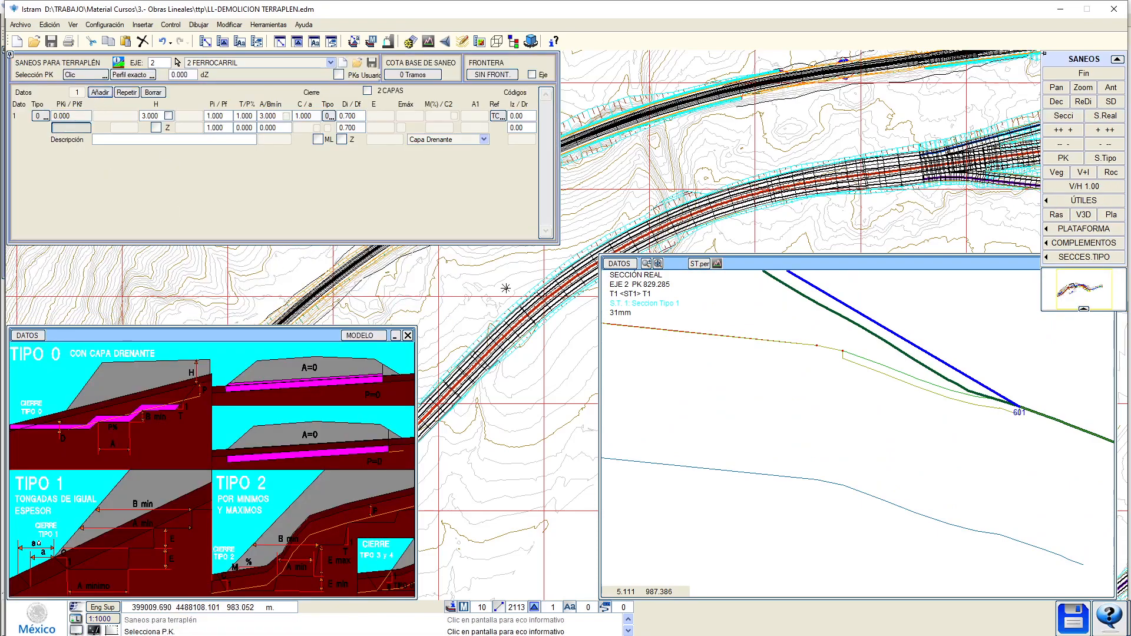
click(649, 142)
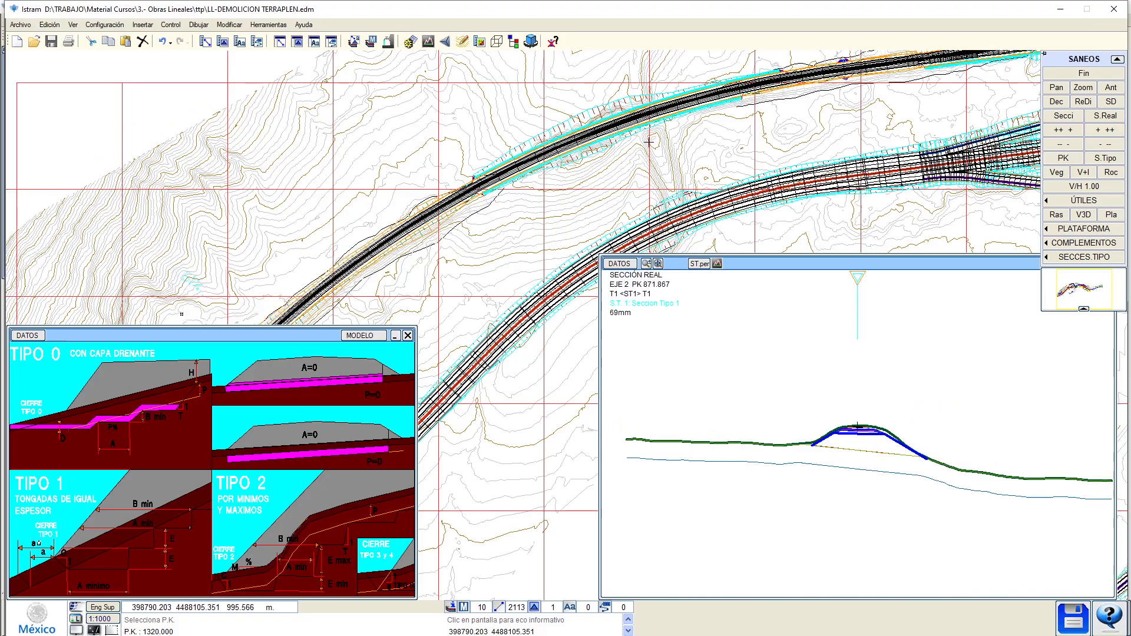
click(396, 336)
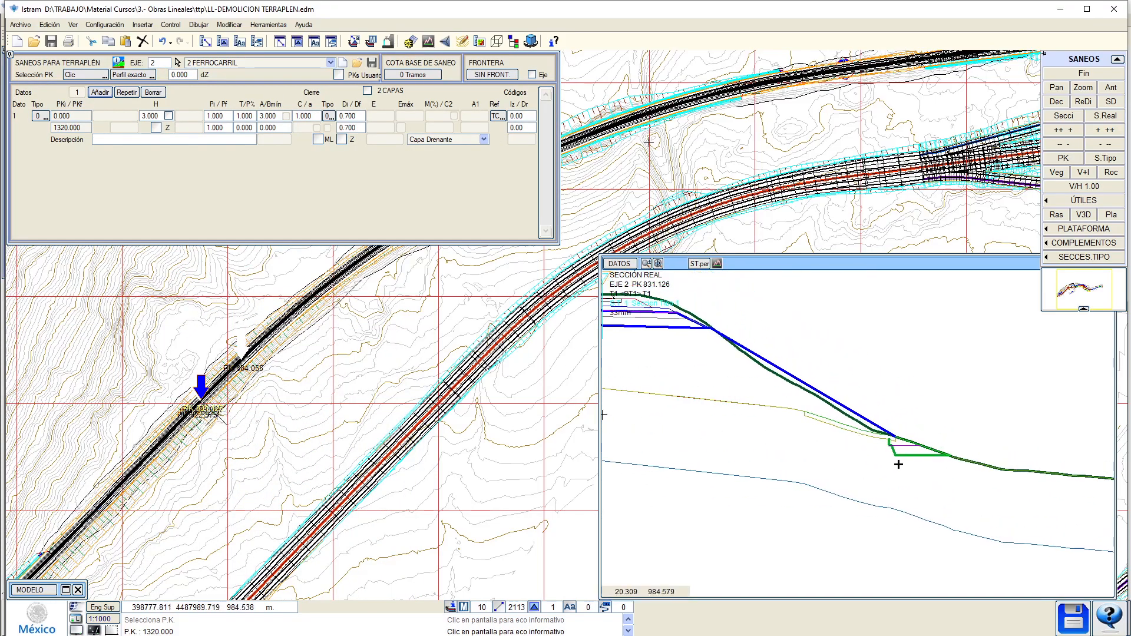
Change the saneo record to type 2 and set its Di/Df values to 0.
click(37, 118)
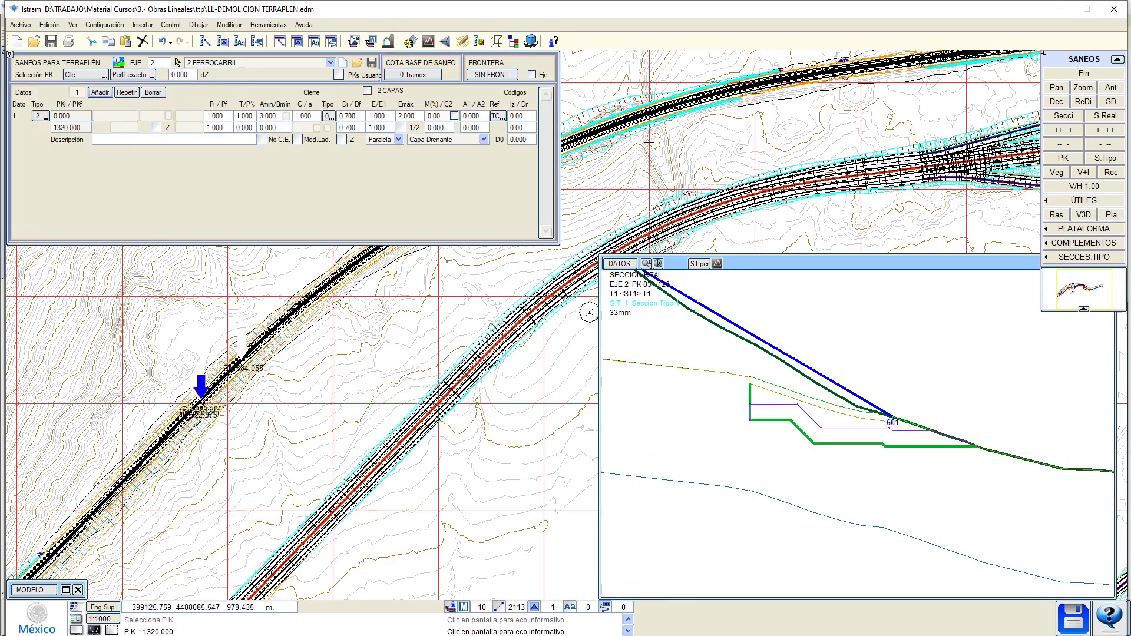
click(353, 117)
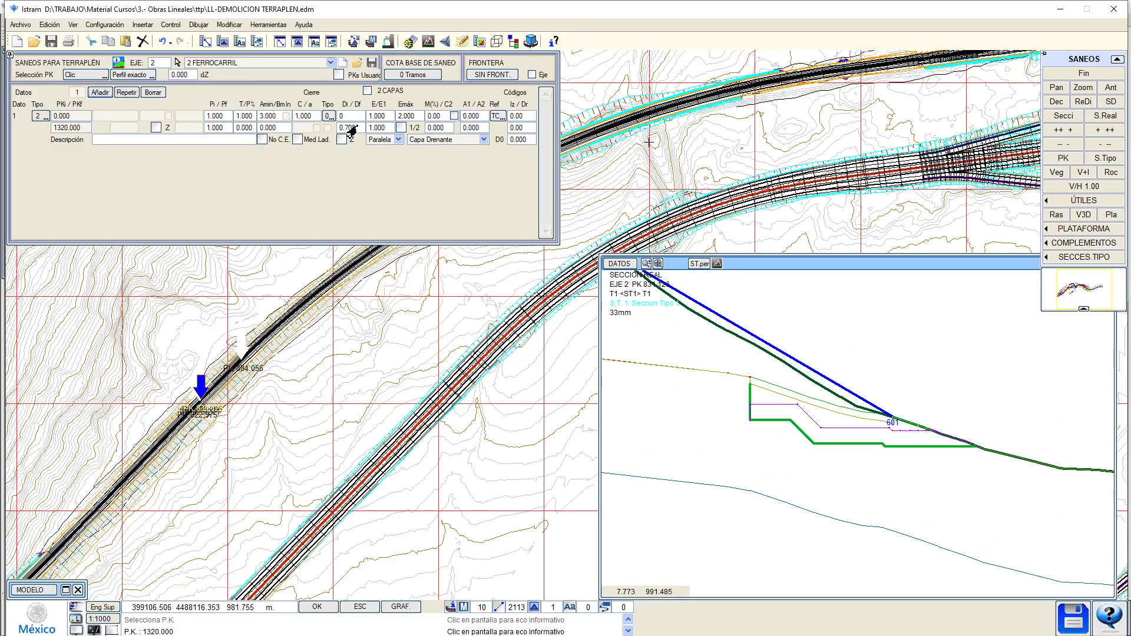
key(Return)
Set the saneo's Pi/Pf and T/P% values to 0, Amin/Bmin to 2.400 and the closure's C value to 0.
click(212, 117)
text(0)
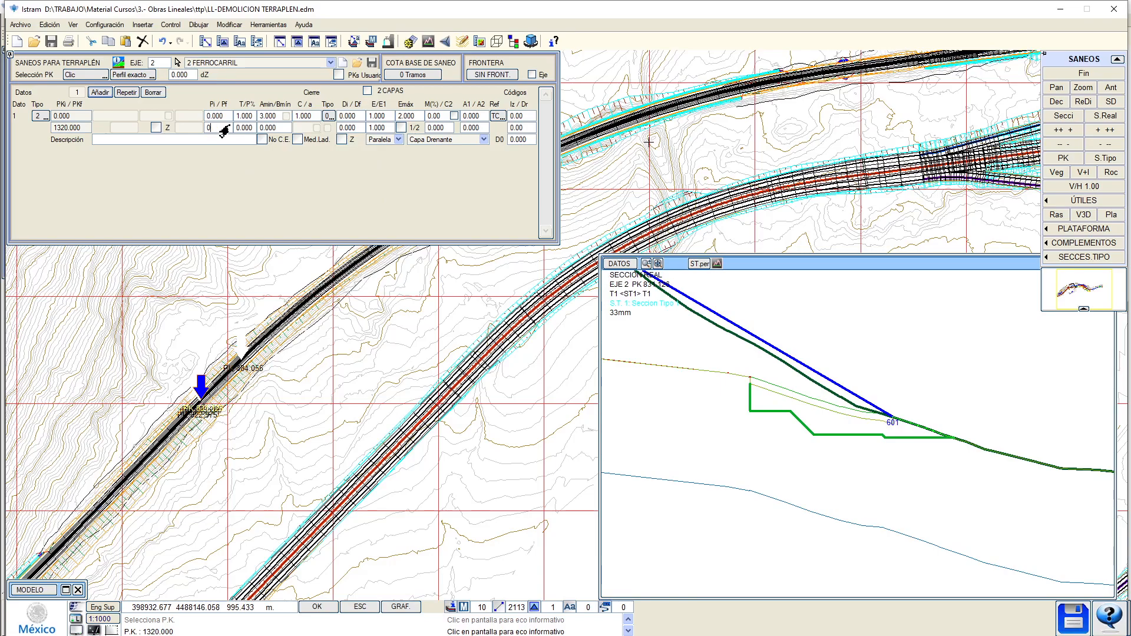
key(Tab)
text(0)
key(Tab)
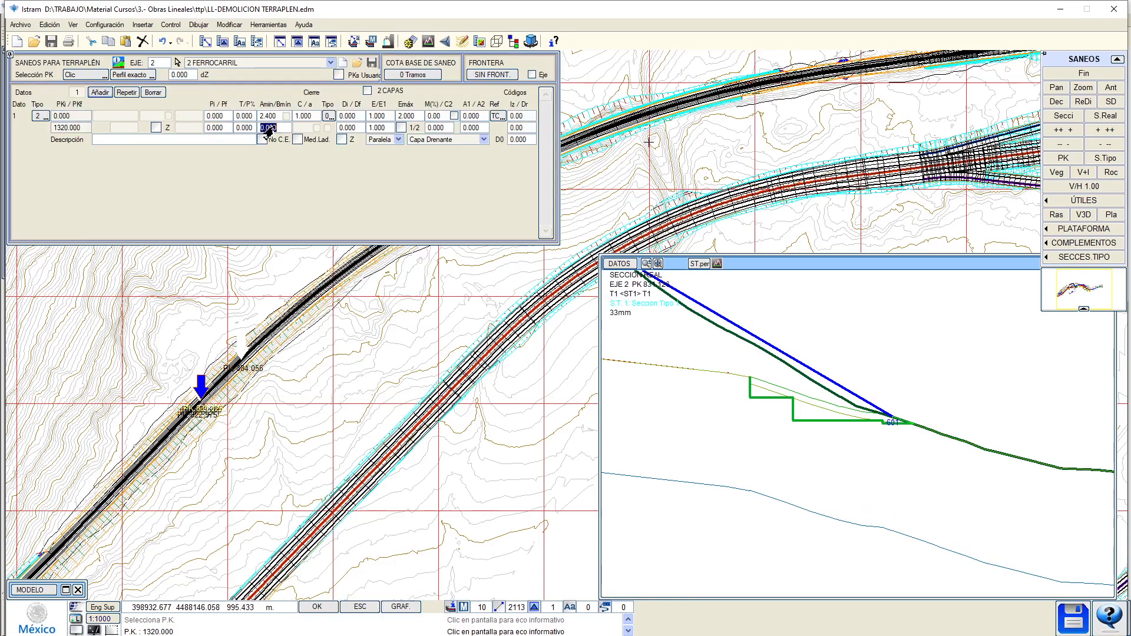
key(Return)
click(306, 116)
text(0)
key(Return)
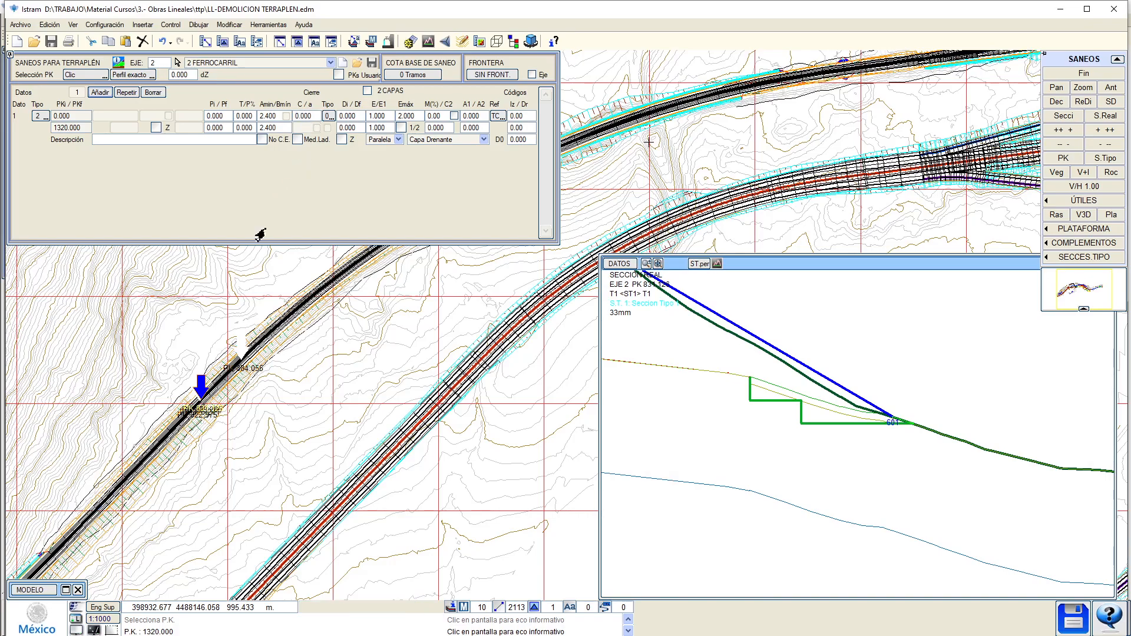
Switch the PK selection to Numérica and set the saneo record's final PK to 100000.
click(175, 423)
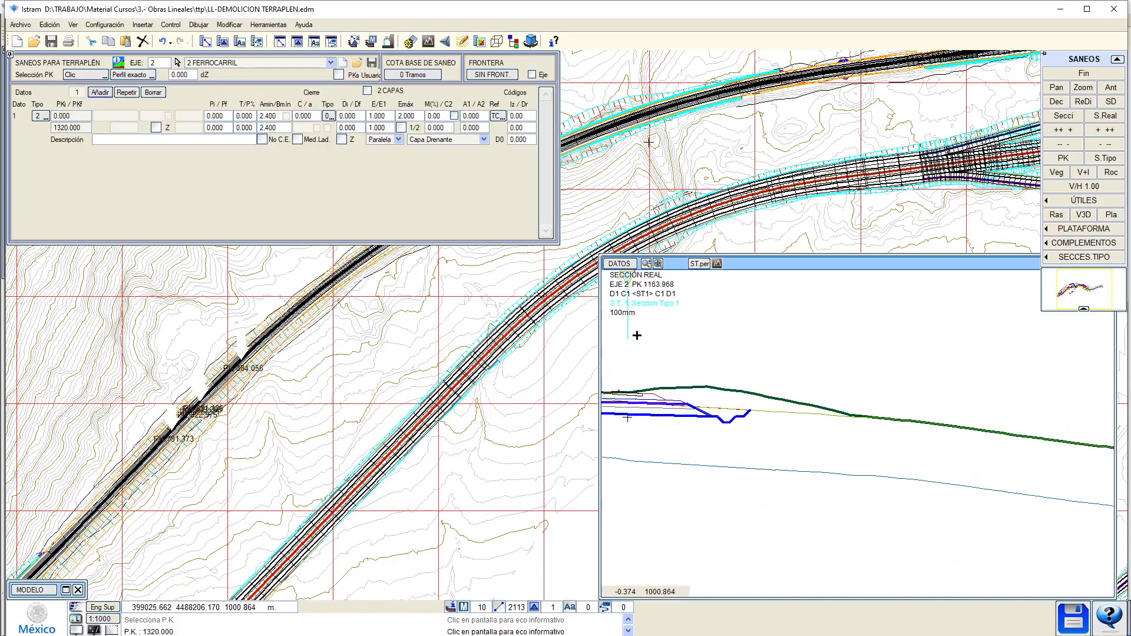
scroll(624, 377, down, 1)
scroll(666, 418, down, 1)
middle_drag(375, 391, 80, 528)
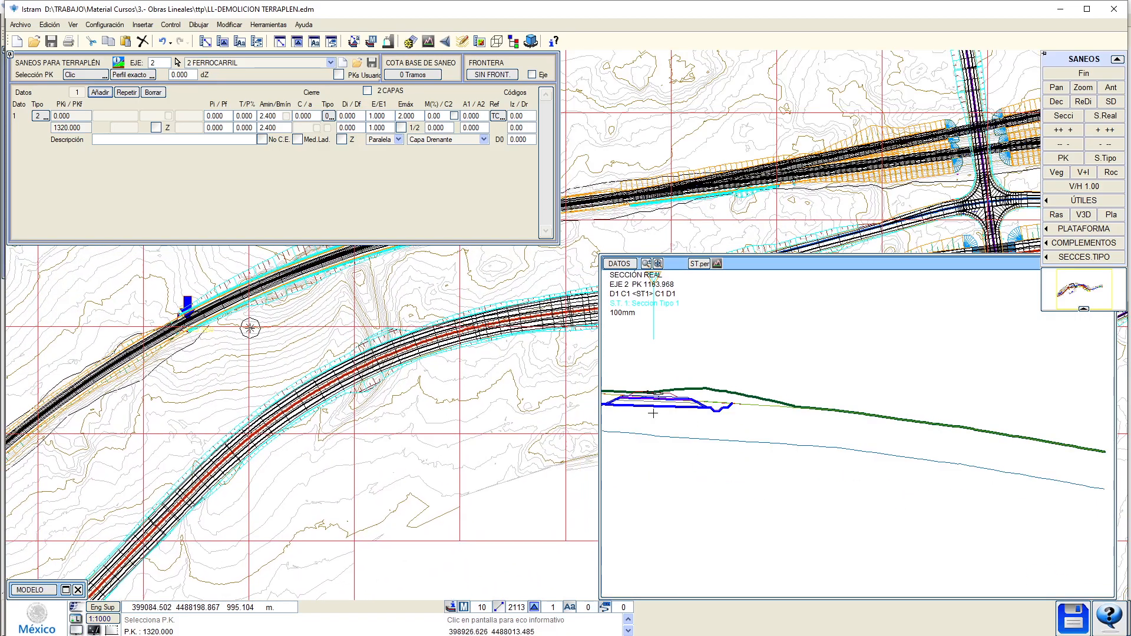
click(36, 116)
click(77, 74)
click(68, 127)
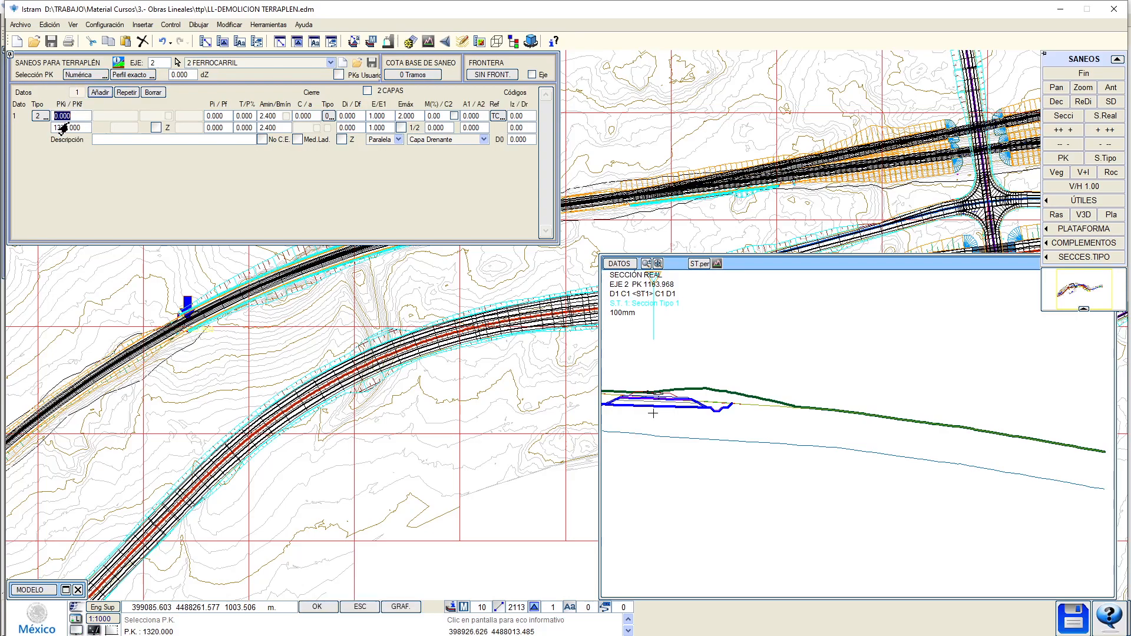
text(100000)
key(Return)
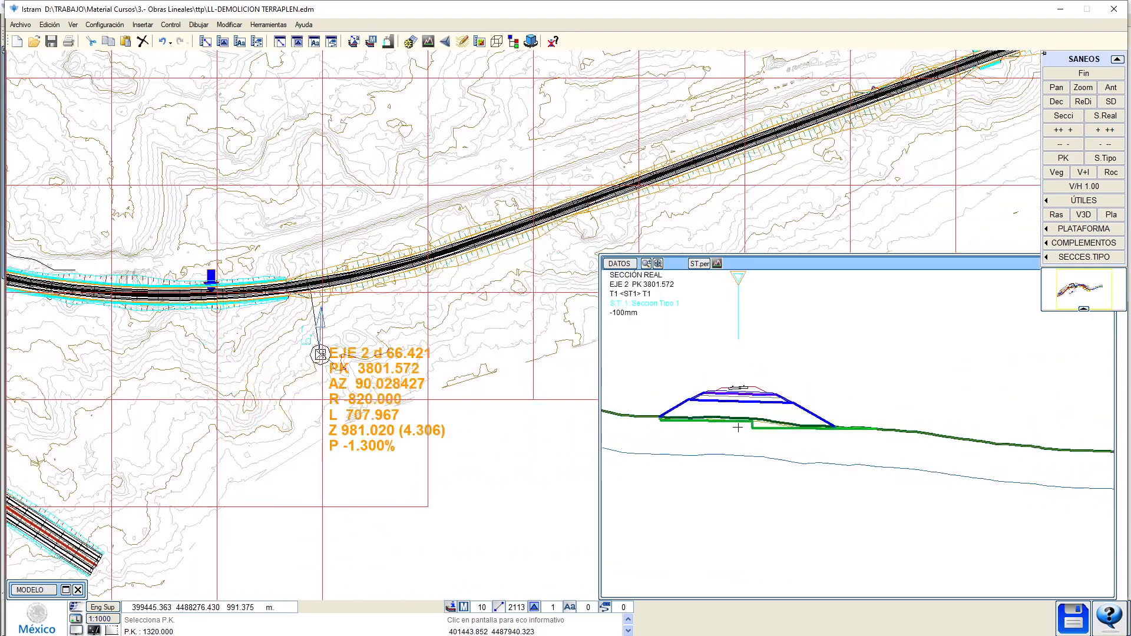
Display axis 2's section at PK 3832.641, and set the saneo's closure type to 1 and M(%) to 25.
click(364, 354)
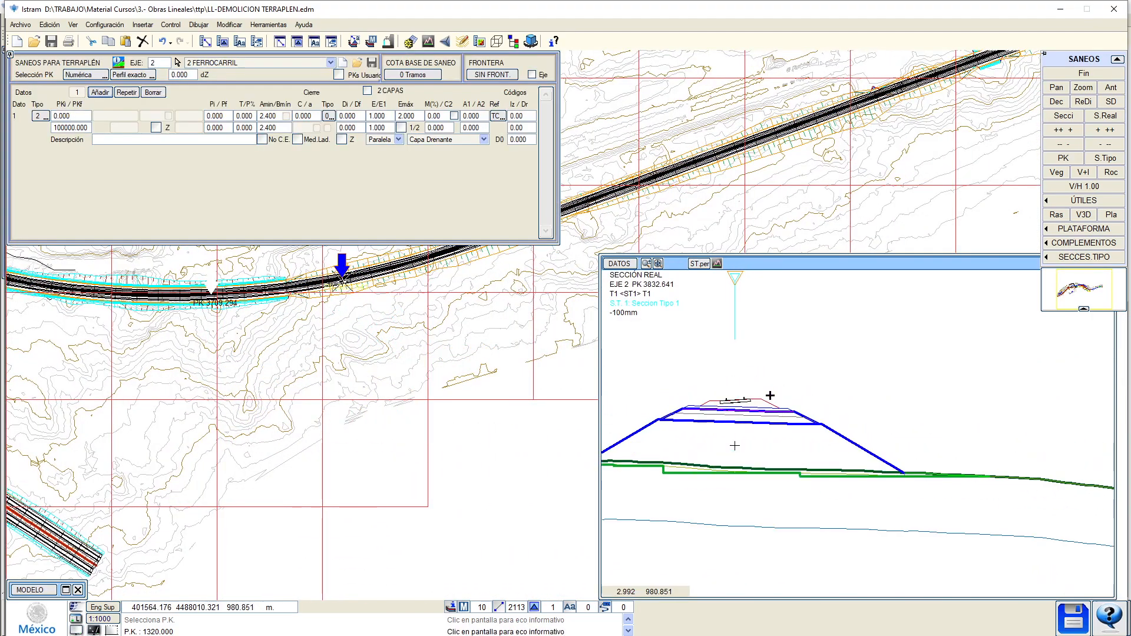
click(328, 116)
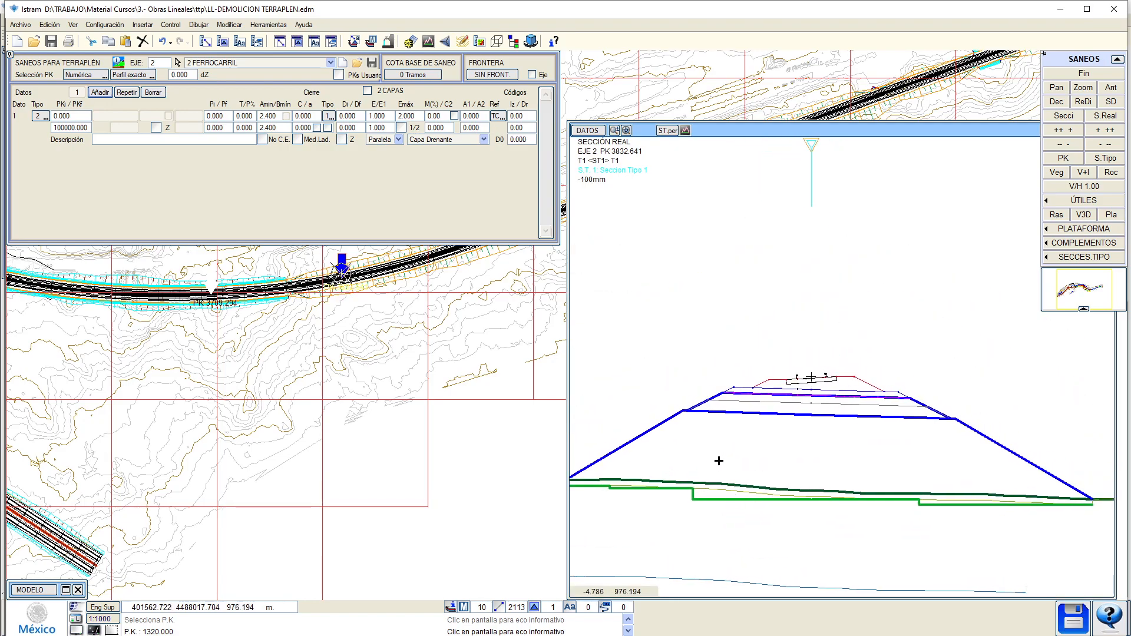
click(428, 116)
text(25)
key(Return)
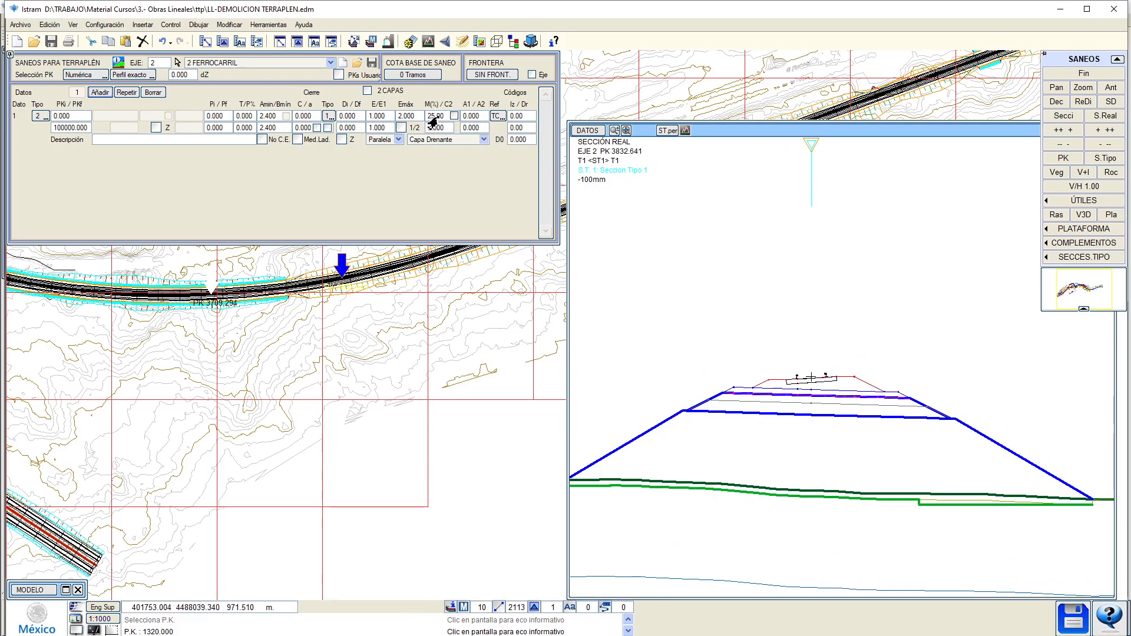
click(435, 119)
text(25)
key(Return)
click(435, 119)
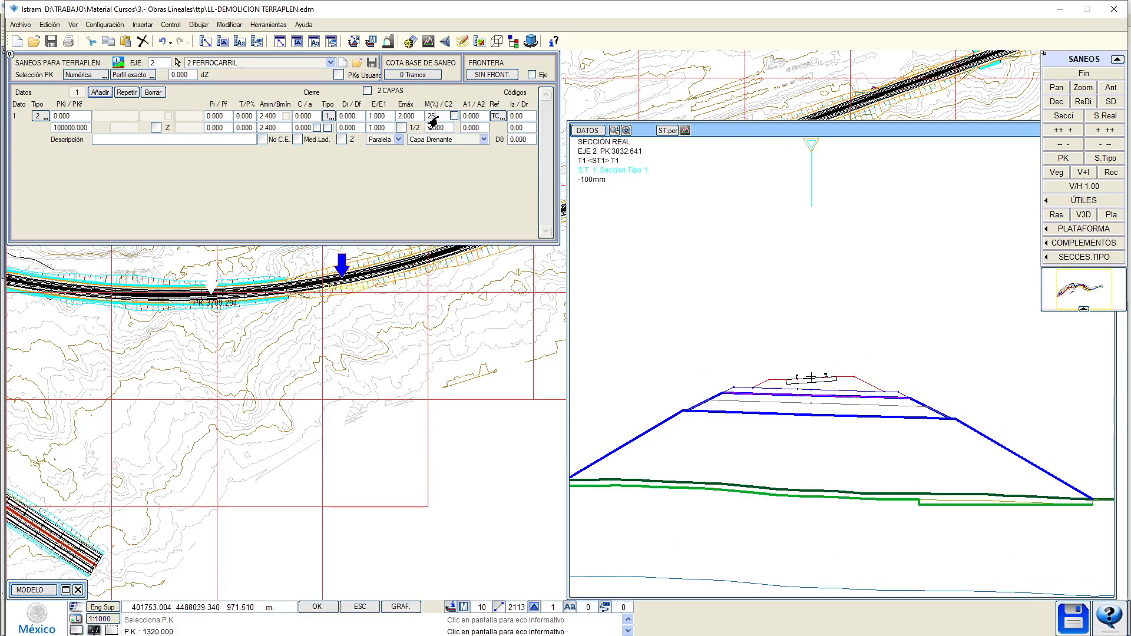
key(Return)
Set the saneo's Emáx to 1.500, E1 to 1.500 and E to 0.300.
click(409, 118)
text(1.5)
key(Return)
click(377, 128)
click(384, 120)
text(.3)
key(Return)
Check the saneo's stepped base in axis 2's sections at PK 3888.709 and PK 3792.726.
click(416, 323)
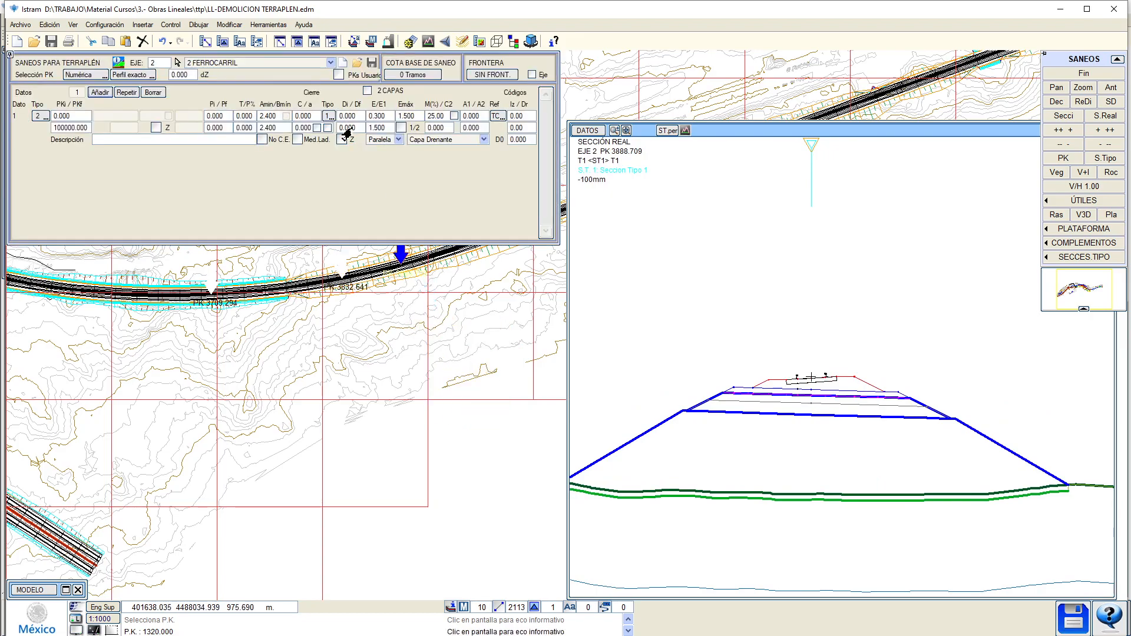
scroll(797, 470, down, 2)
scroll(804, 472, up, 1)
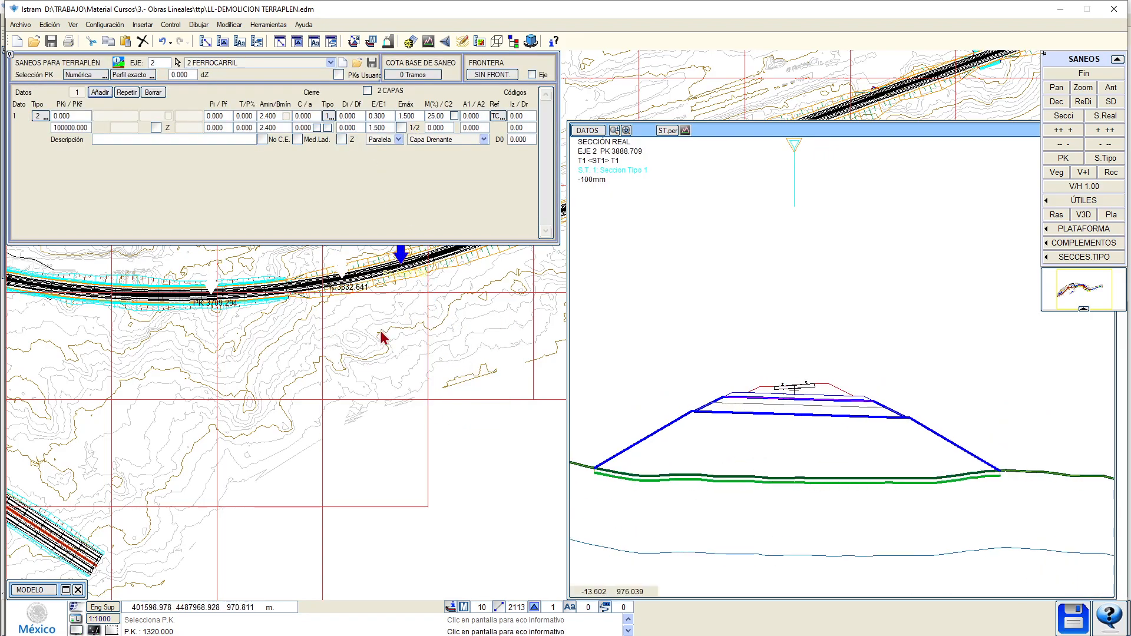
middle_drag(381, 334, 284, 408)
click(207, 383)
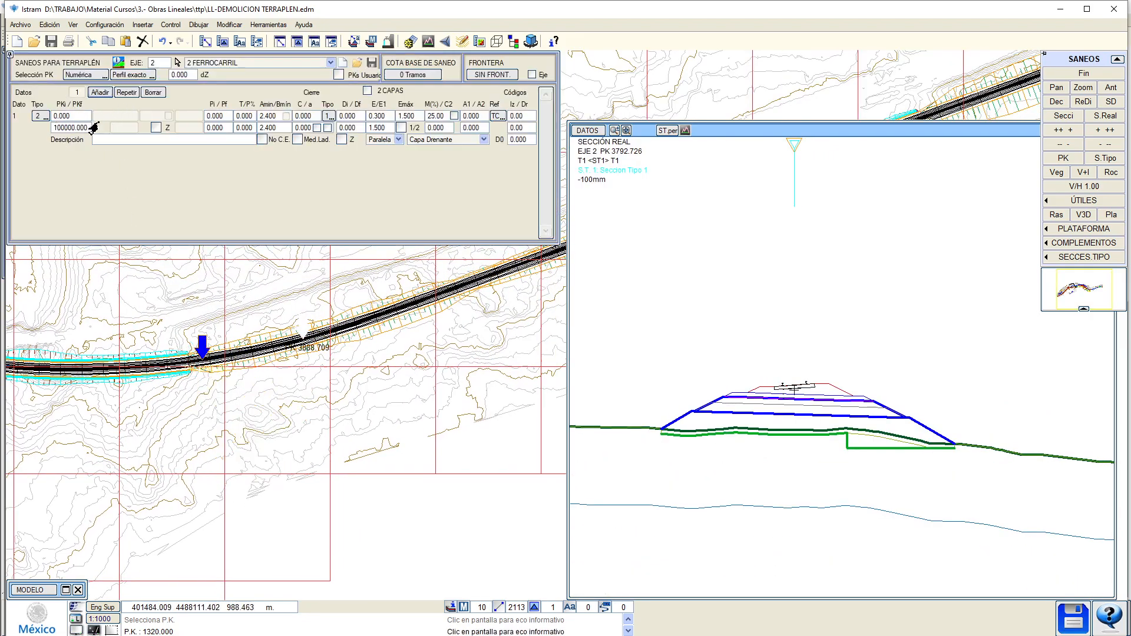
Set the first saneo record's final PK to 3500.
click(59, 127)
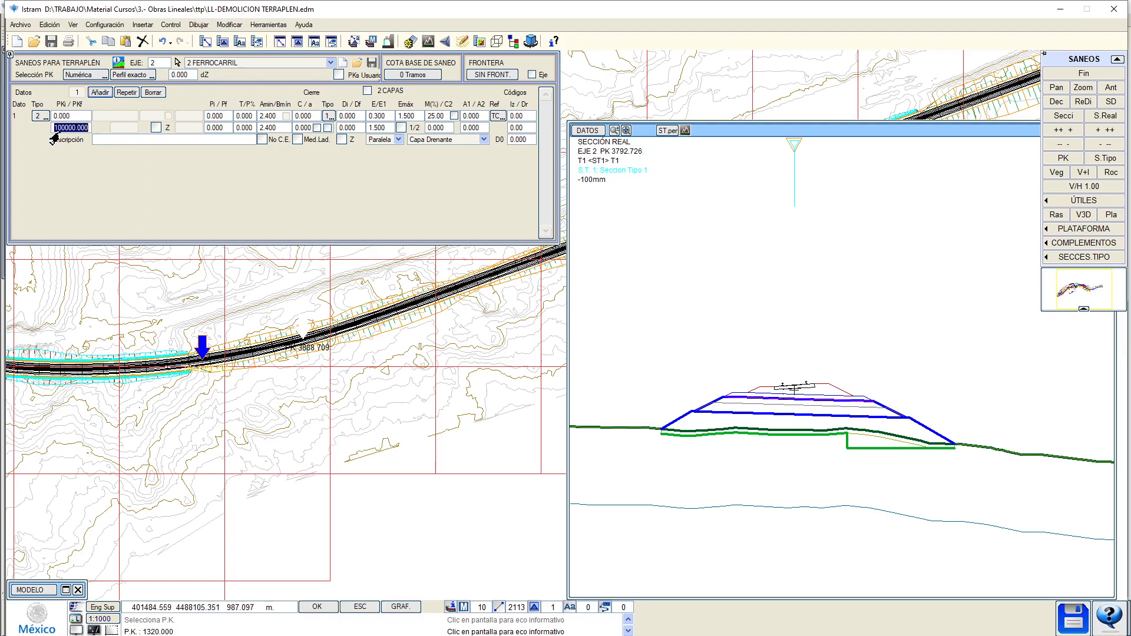
text(3500)
key(Return)
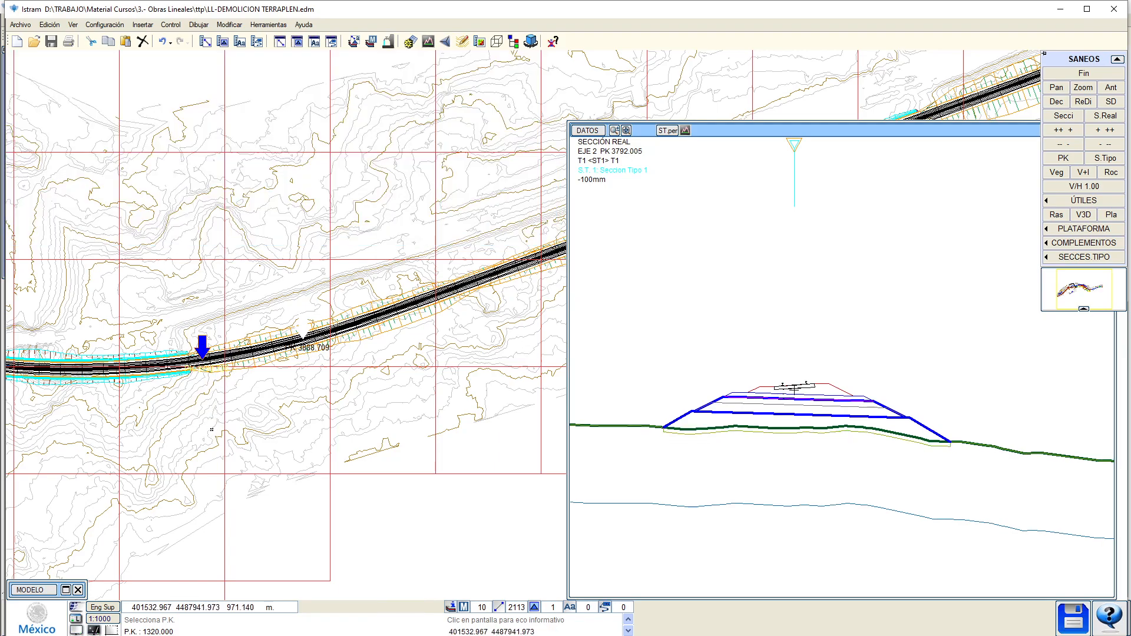
Display axis 2's section near PK 3965.663 and add a second saneo record.
middle_drag(307, 373, 215, 407)
click(300, 382)
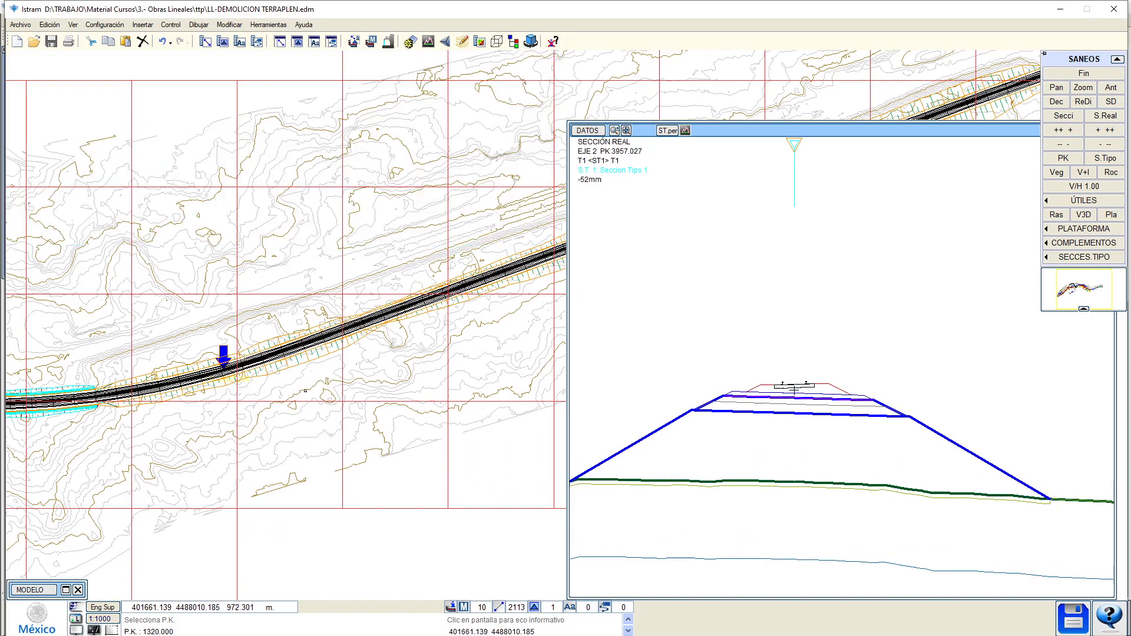
click(92, 93)
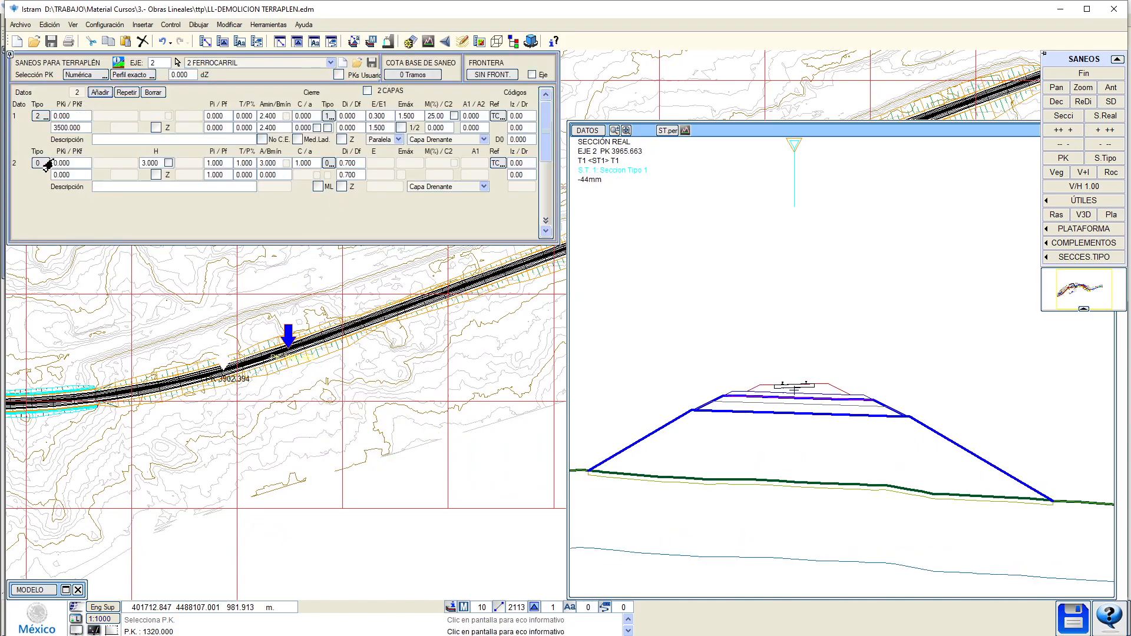
Set the second saneo record's PK range from 3500 to 50000.
click(58, 164)
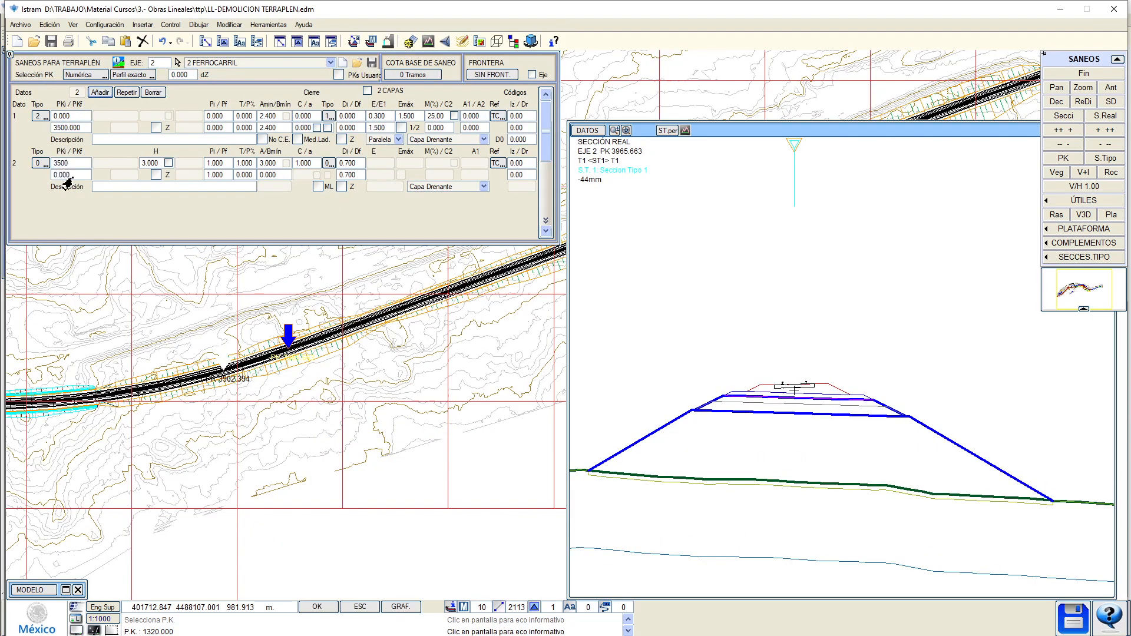
key(Return)
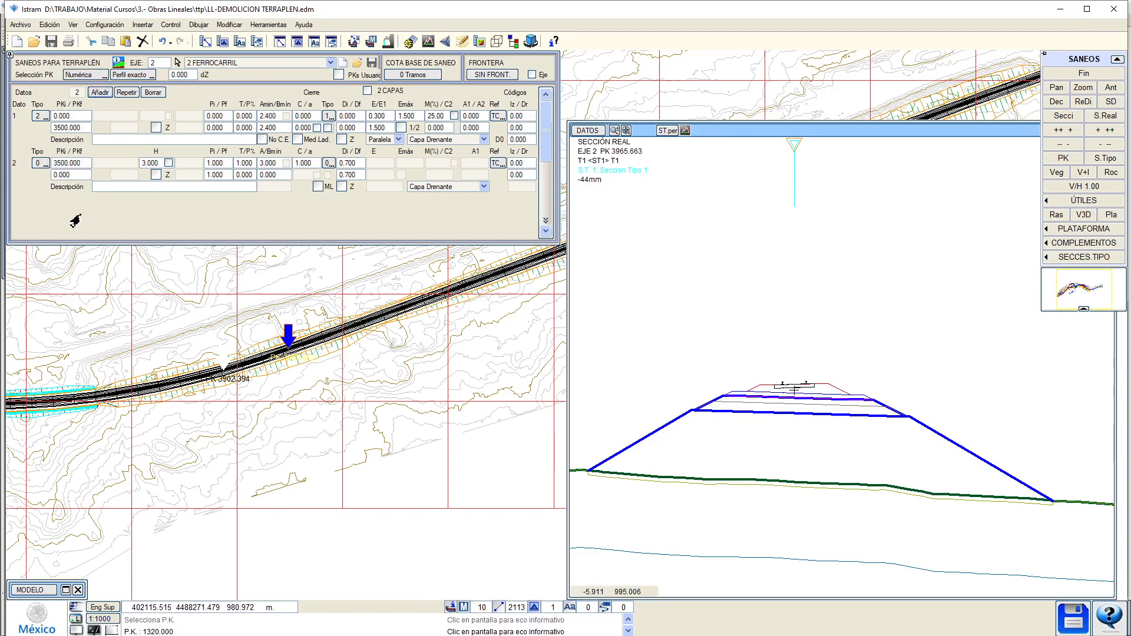
click(61, 175)
text(5)
key(Return)
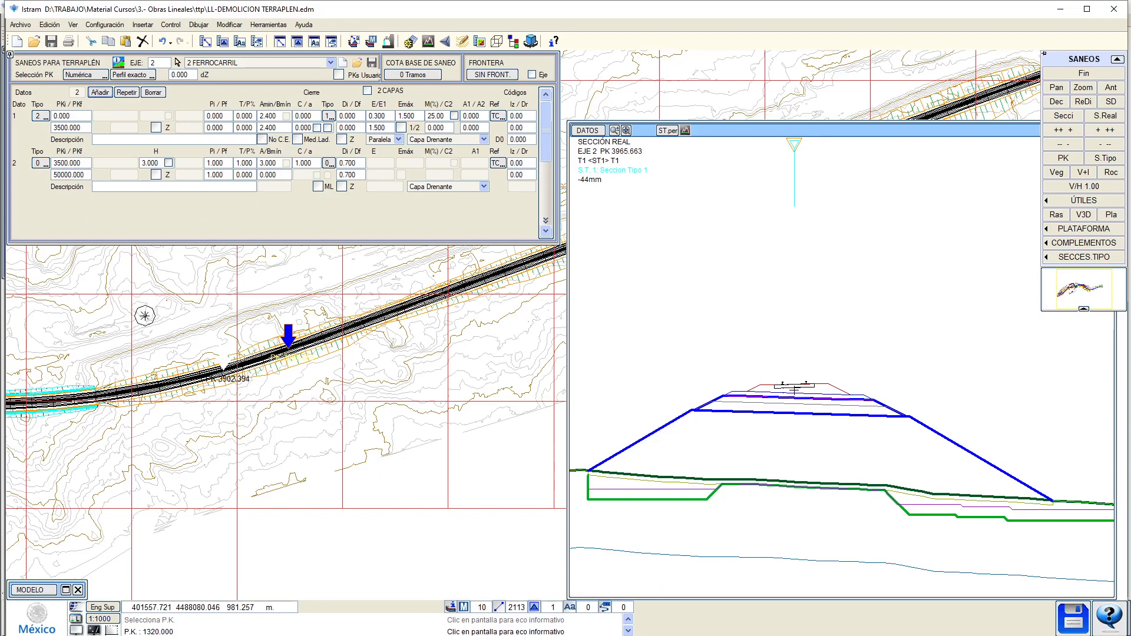
Display axis 2's section at PK 3911.123 and set the second saneo record's H to 0.
click(210, 301)
scroll(771, 461, up, 2)
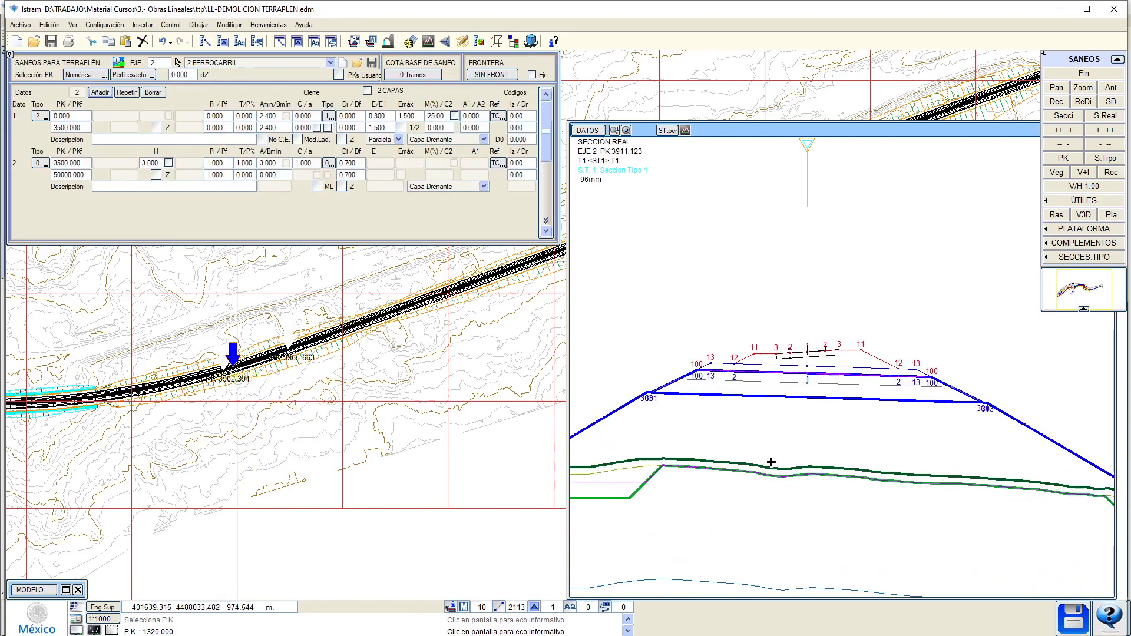
scroll(773, 462, down, 2)
click(153, 164)
text(0)
key(Return)
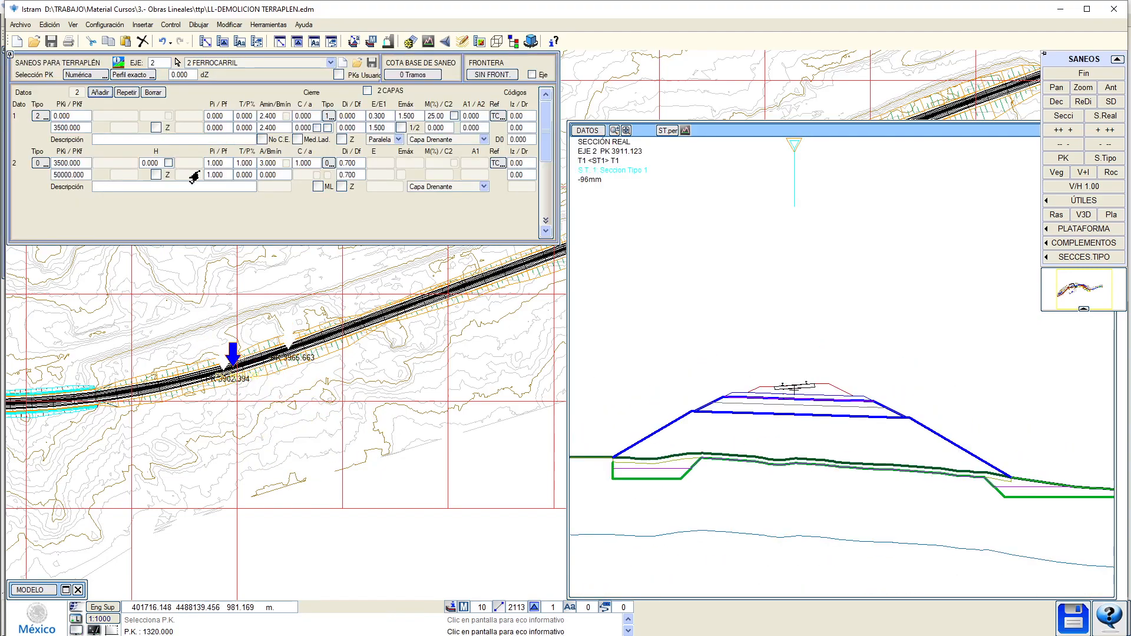
Set the second saneo record's Pi and Pf to 0 and its T/P% values to 0.
click(217, 164)
text(0)
key(Return)
click(217, 175)
text(0)
key(Return)
click(240, 176)
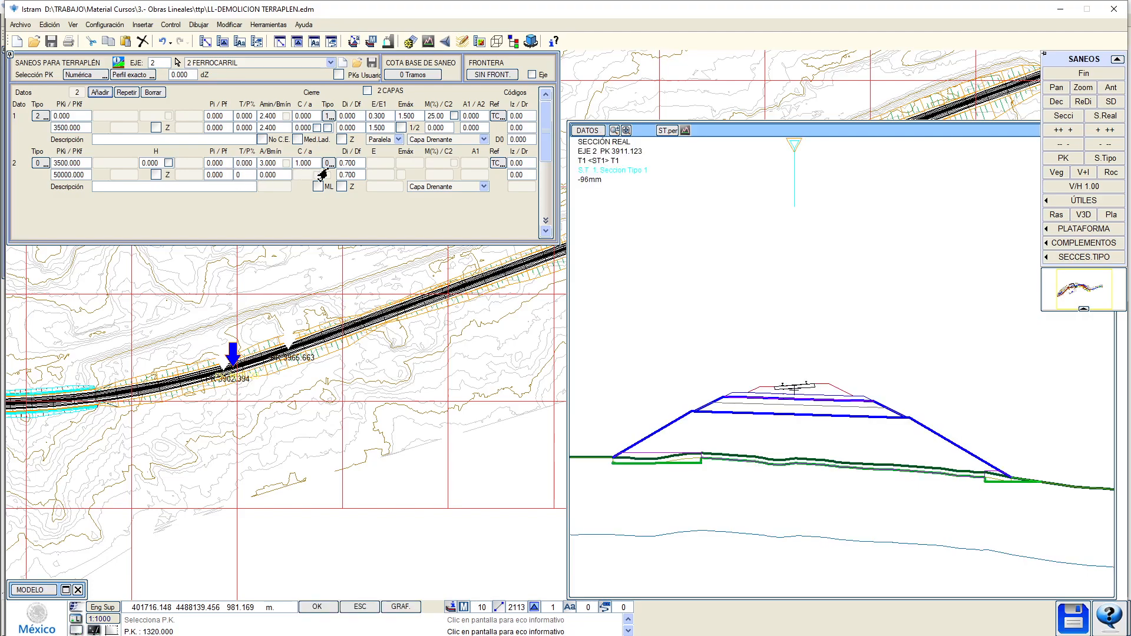
Set the second saneo record's Pi and Pf to 1.000.
click(212, 165)
text(1)
key(Return)
click(216, 177)
text(1)
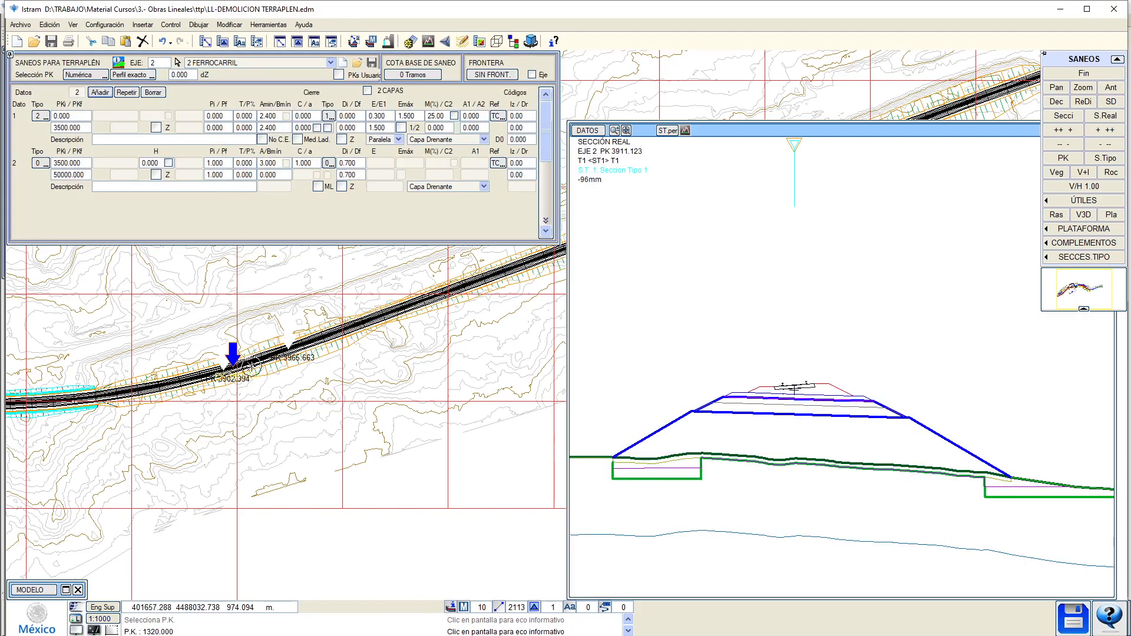
Display axis 2's section at PK 3973.040 and set the second saneo record's Di and Df to 0.
click(298, 359)
click(352, 163)
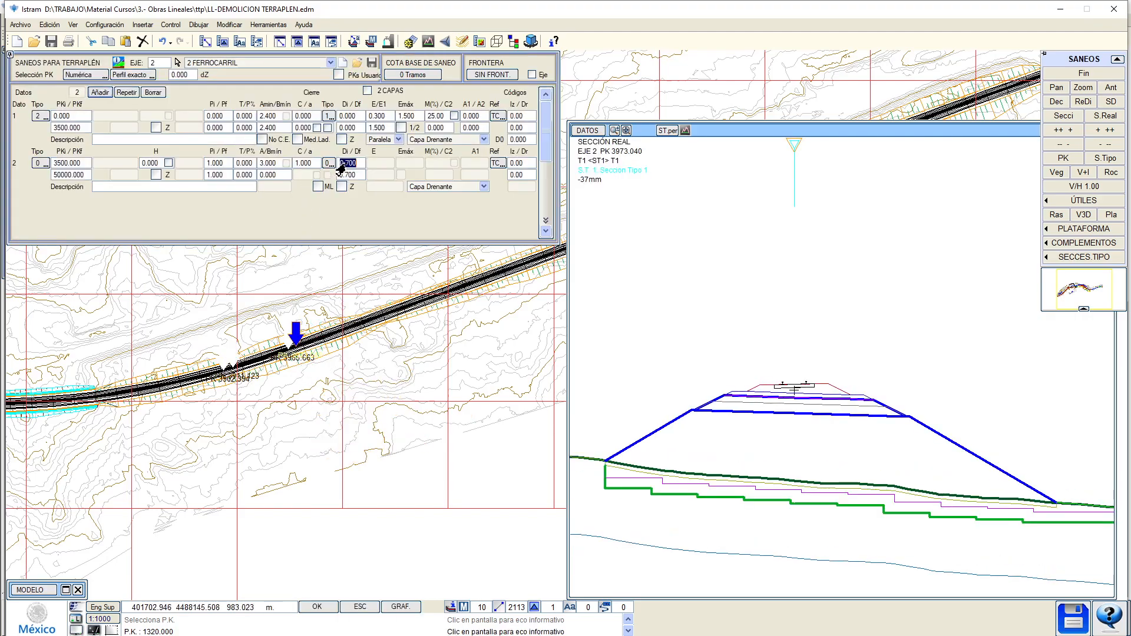
text(0)
click(354, 177)
text(0)
key(Return)
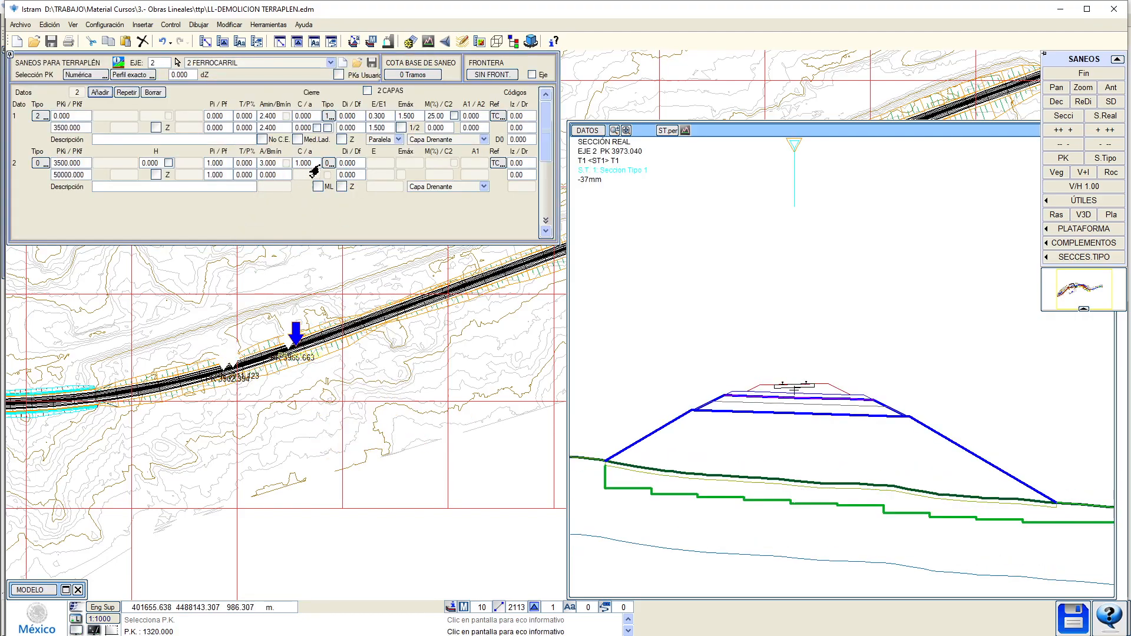
Display axis 2's section at PK 3929.832, using closure type 1 and an A value of 0 for the second saneo record.
click(248, 323)
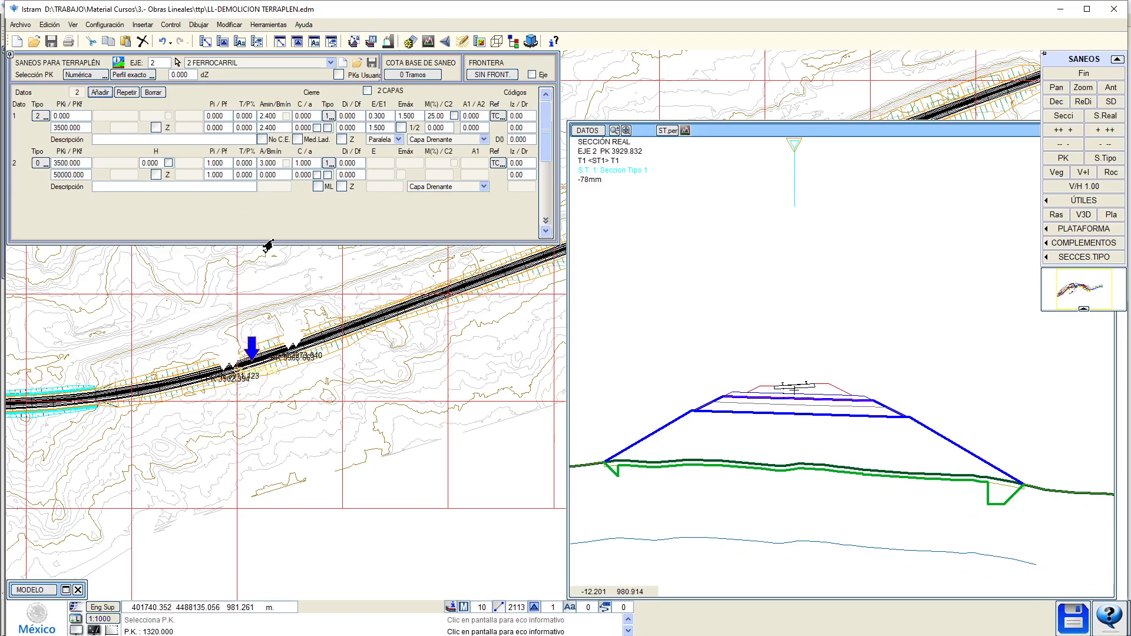
scroll(773, 496, up, 1)
scroll(736, 491, down, 1)
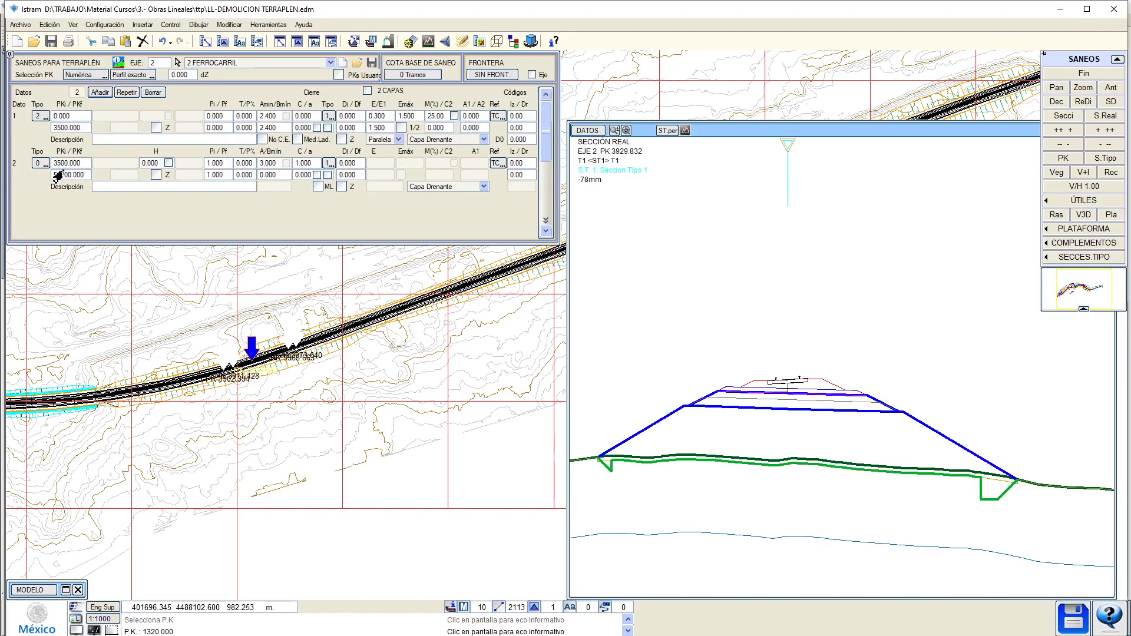
click(265, 166)
text(00)
key(Return)
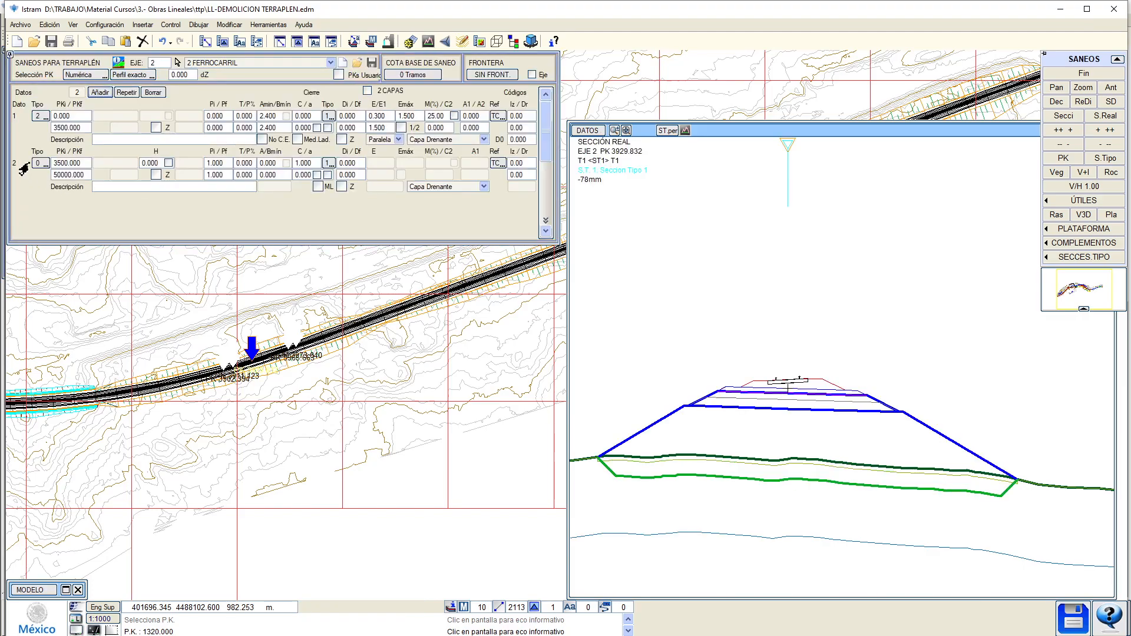
Display axis 2's section at PK 3887.207 and set the second saneo record's T to 1.000 and C to 0.
click(207, 370)
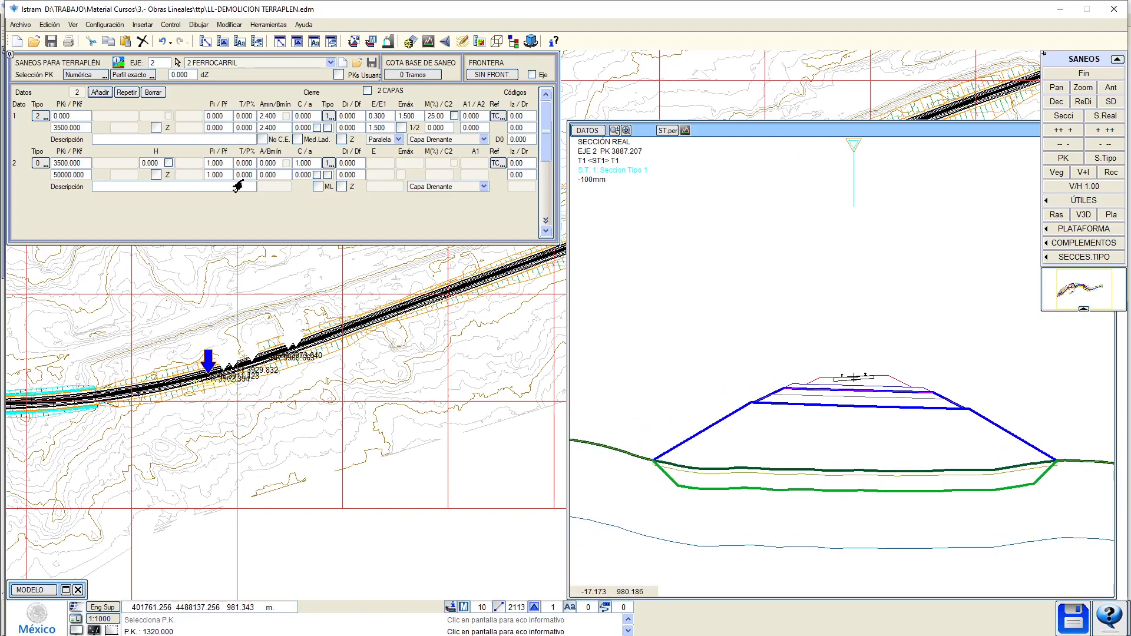
click(216, 164)
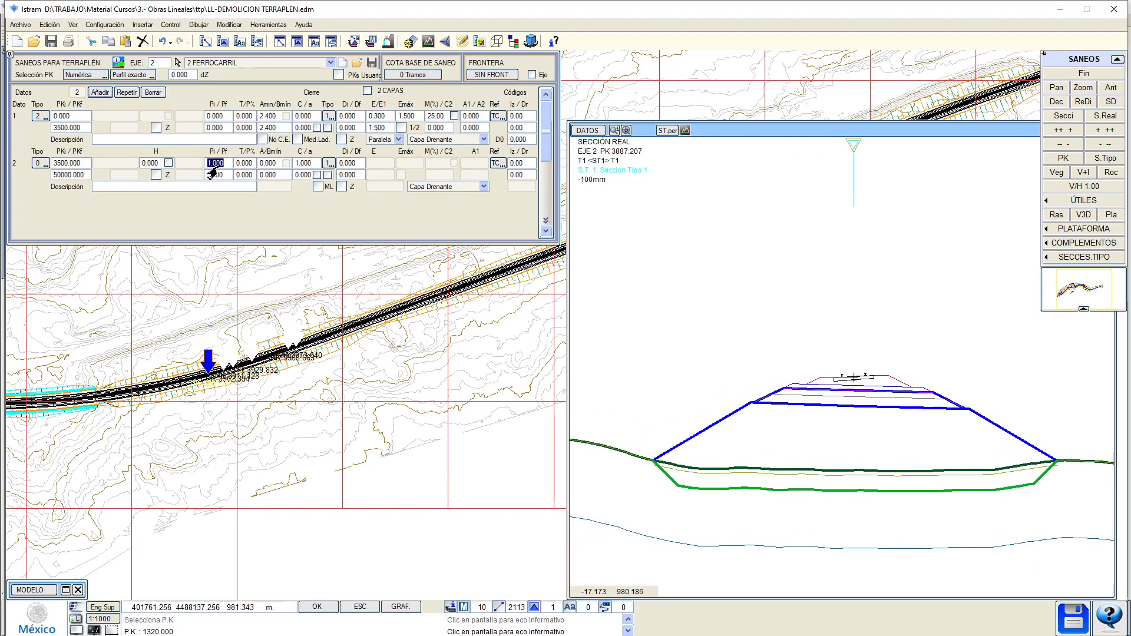
key(Return)
click(243, 164)
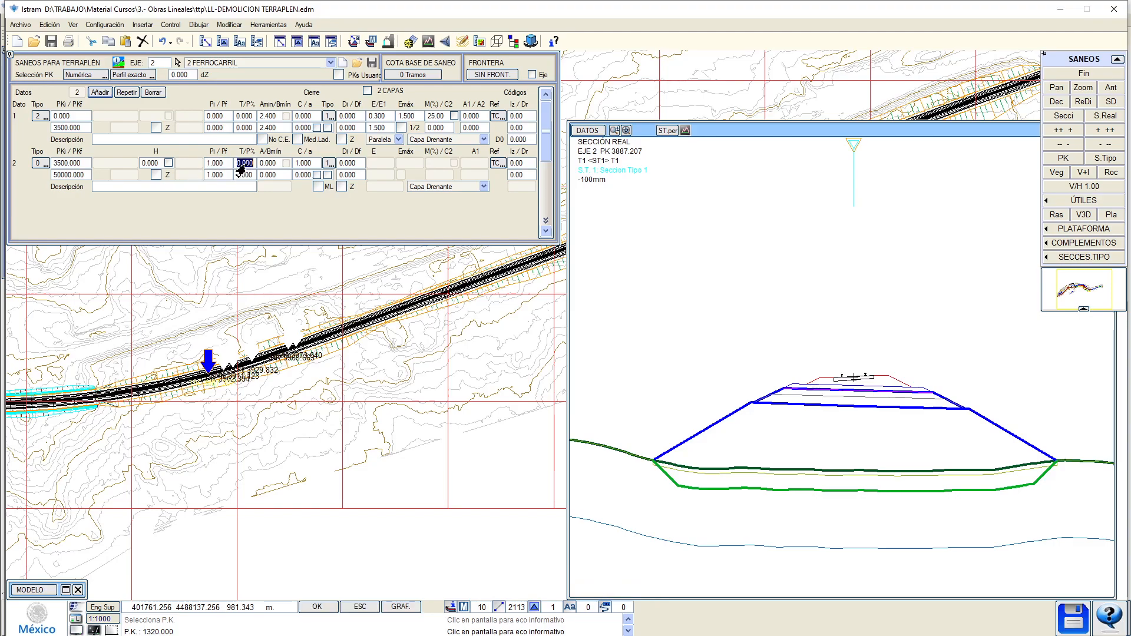
text(1)
key(Return)
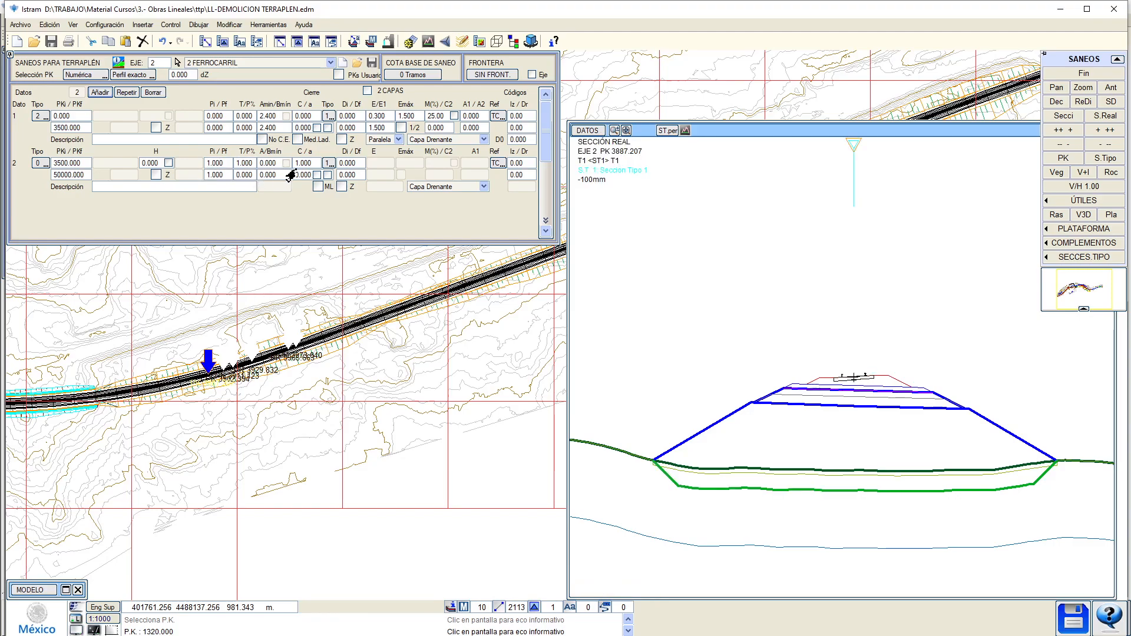
scroll(701, 495, up, 3)
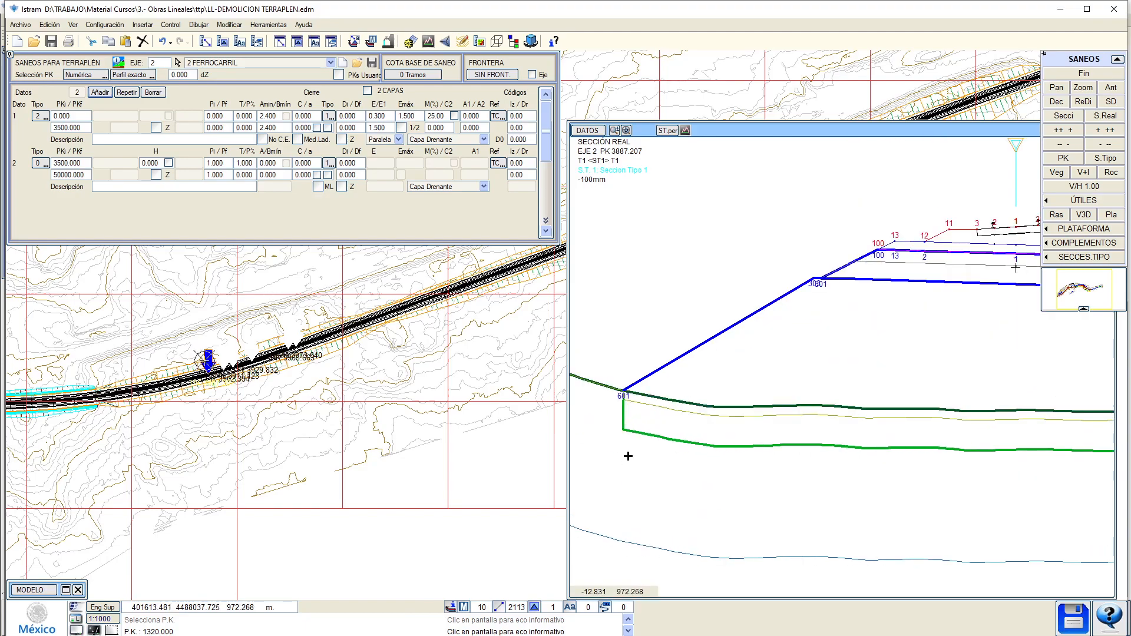
Set the second saneo record's Pi and Pf to 0.600.
click(211, 165)
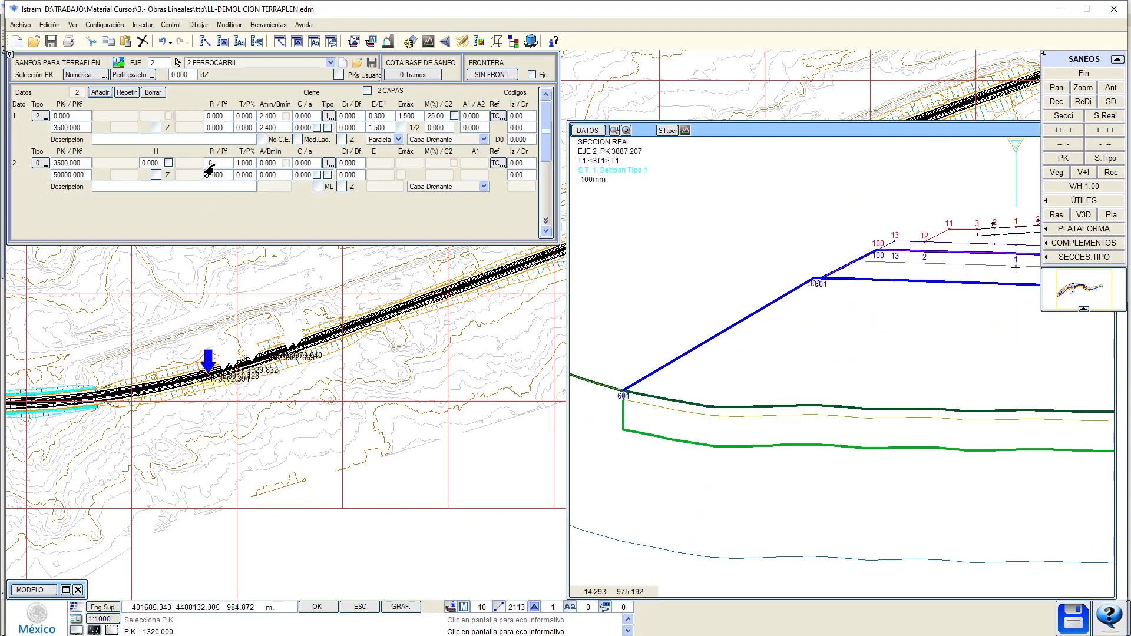
text(.6)
key(Return)
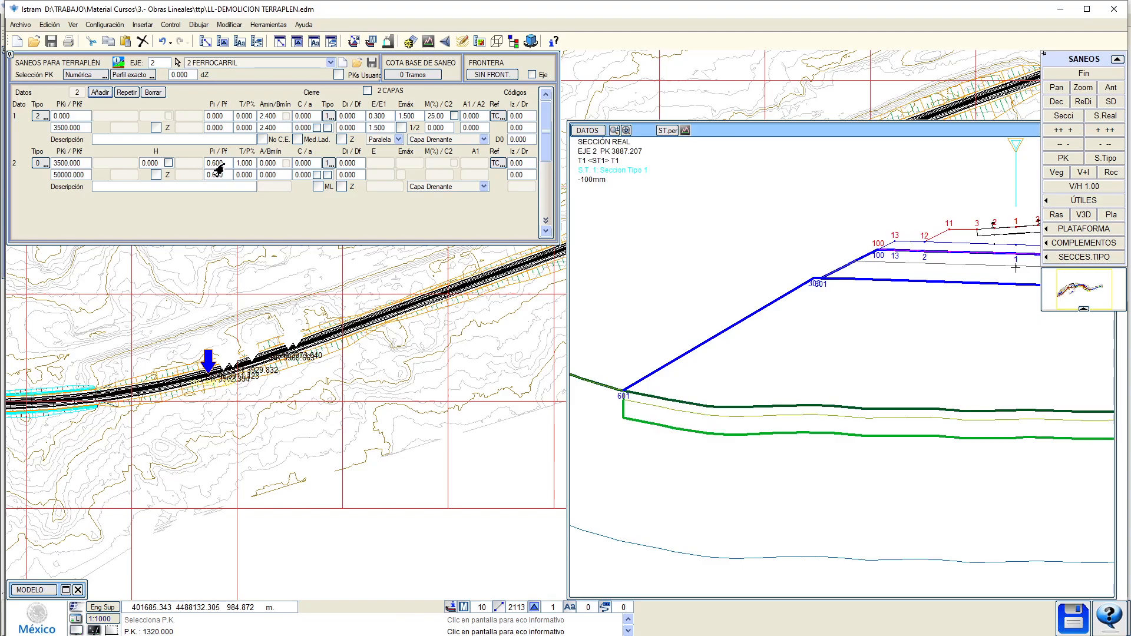
Display axis 2's section at PK 4029.126 and set the second saneo record's Pi and Pf to 3.000.
click(360, 351)
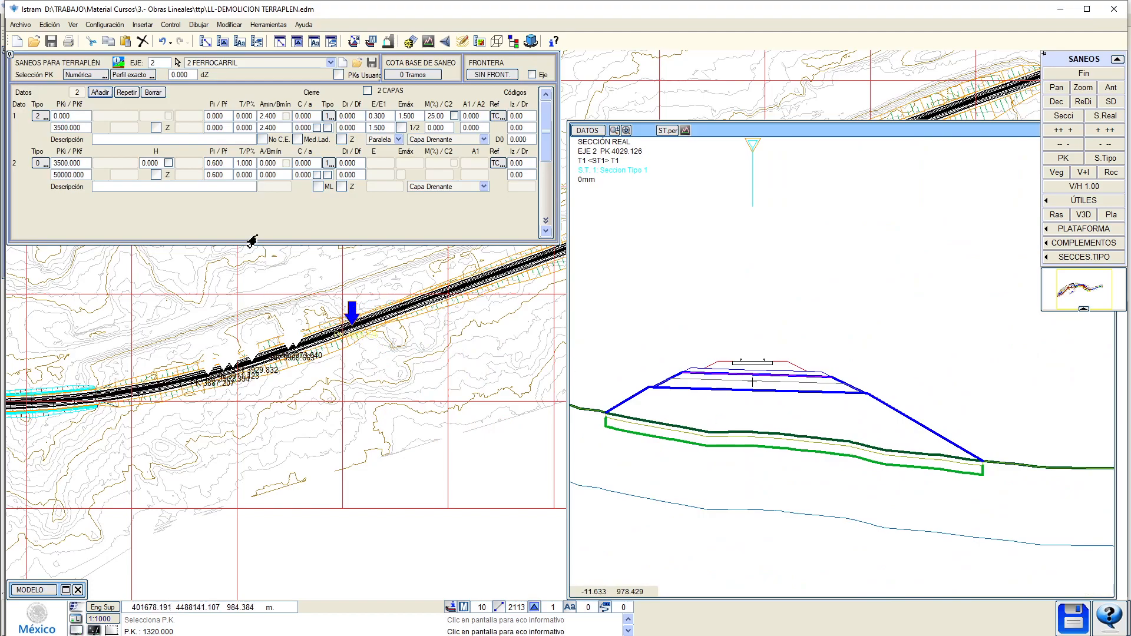
click(214, 164)
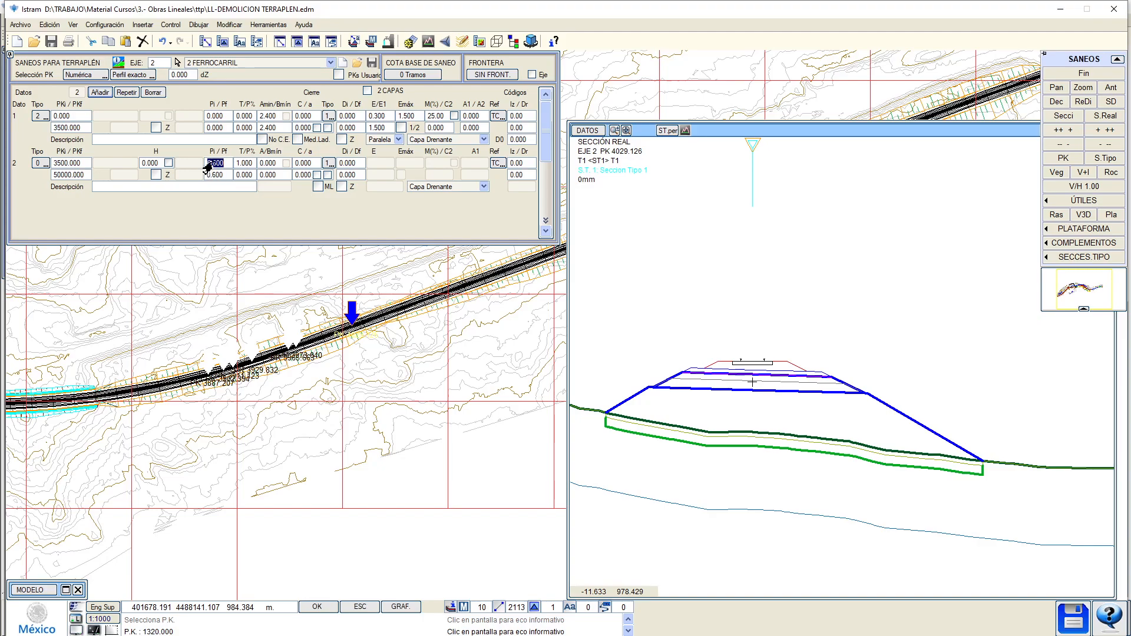
text(3)
key(Return)
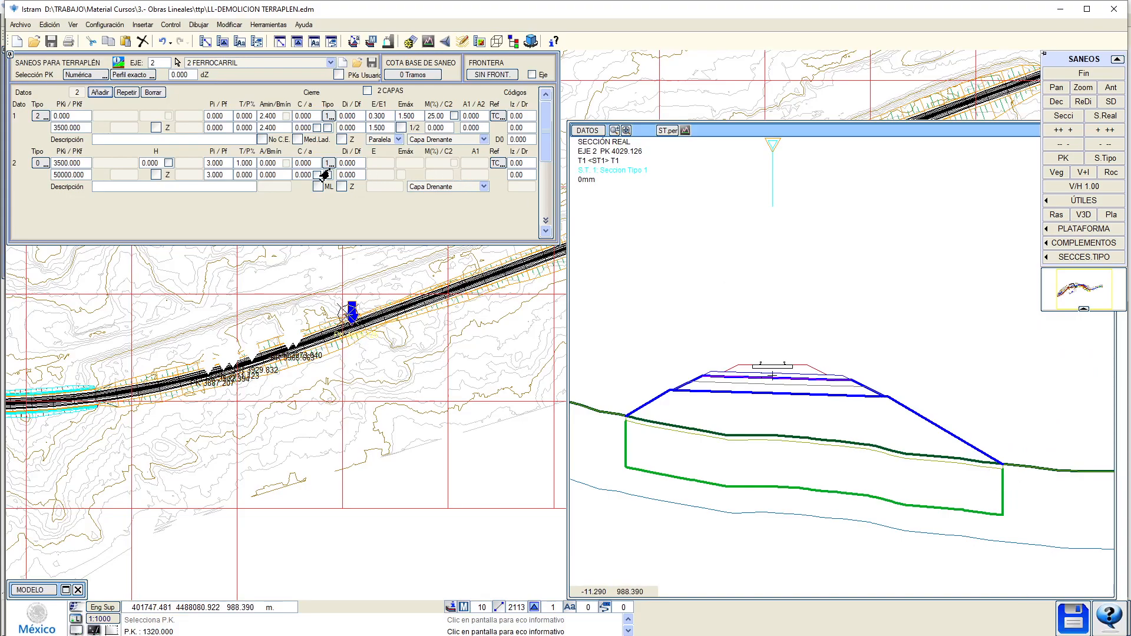
Change the second saneo record's closure to type 4 with a C value of 1.000.
click(327, 165)
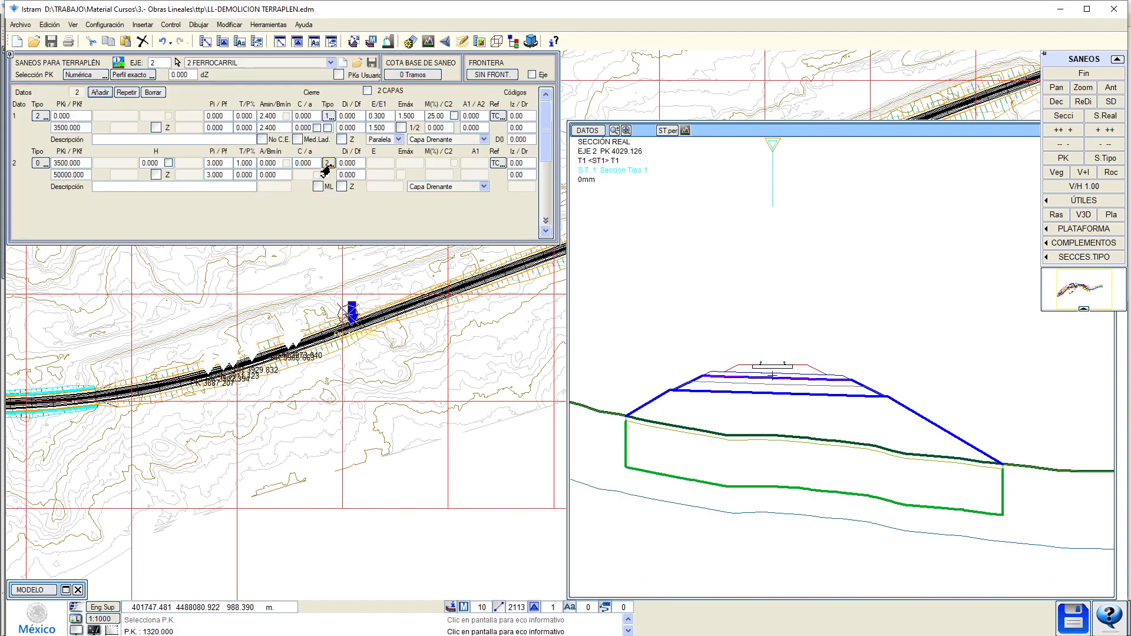
click(326, 167)
click(326, 165)
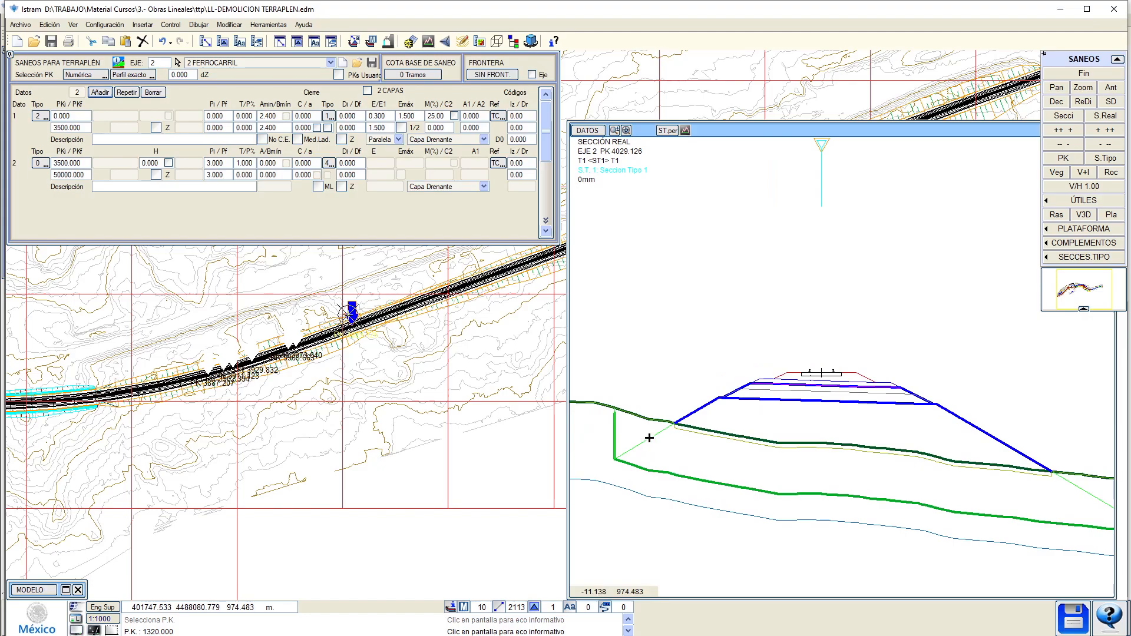
click(302, 166)
text(1)
key(Return)
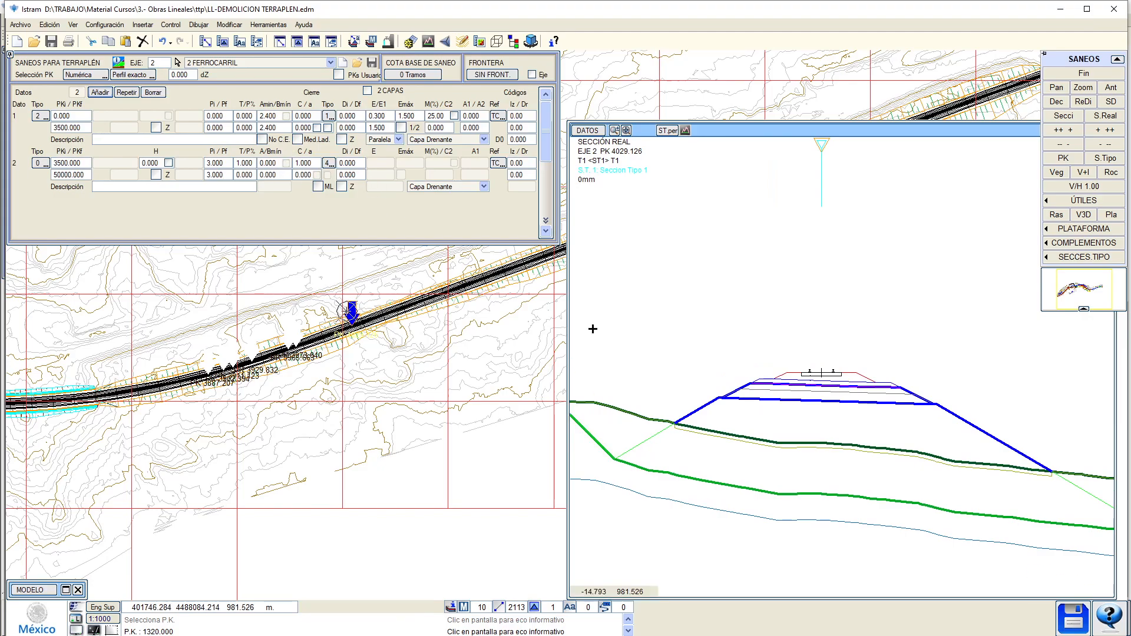
Set the second saneo record's closure C value to 0.500.
click(316, 164)
text(.5)
key(Return)
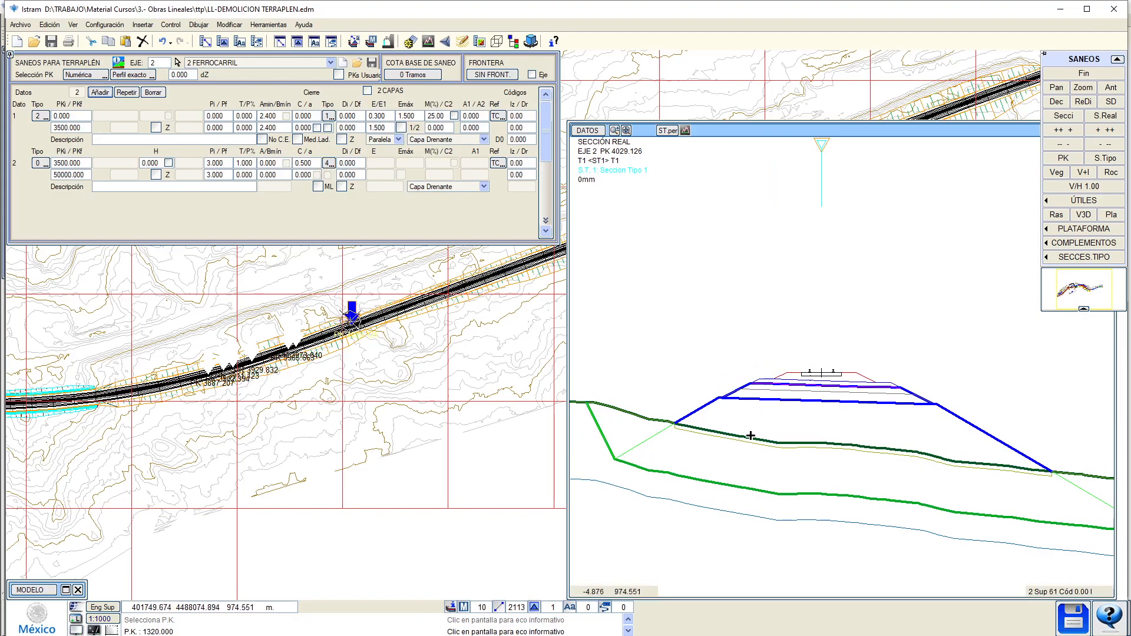
Open the section at PK 4029.126 in the profile editor and examine the saneo closure on both sides of the embankment.
click(685, 130)
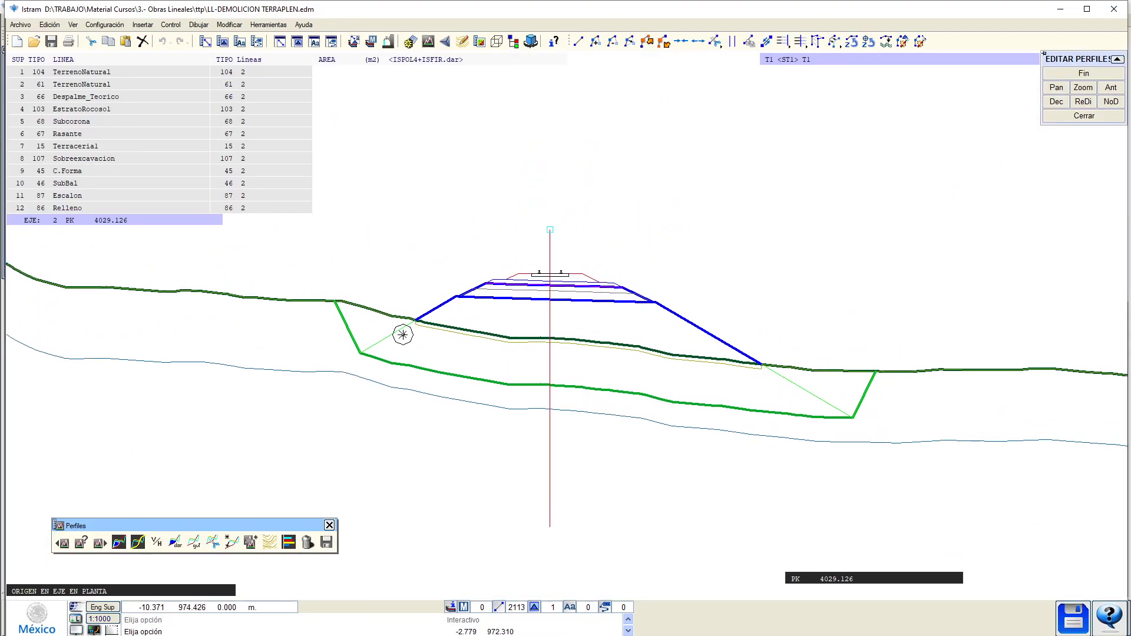
scroll(392, 332, up, 3)
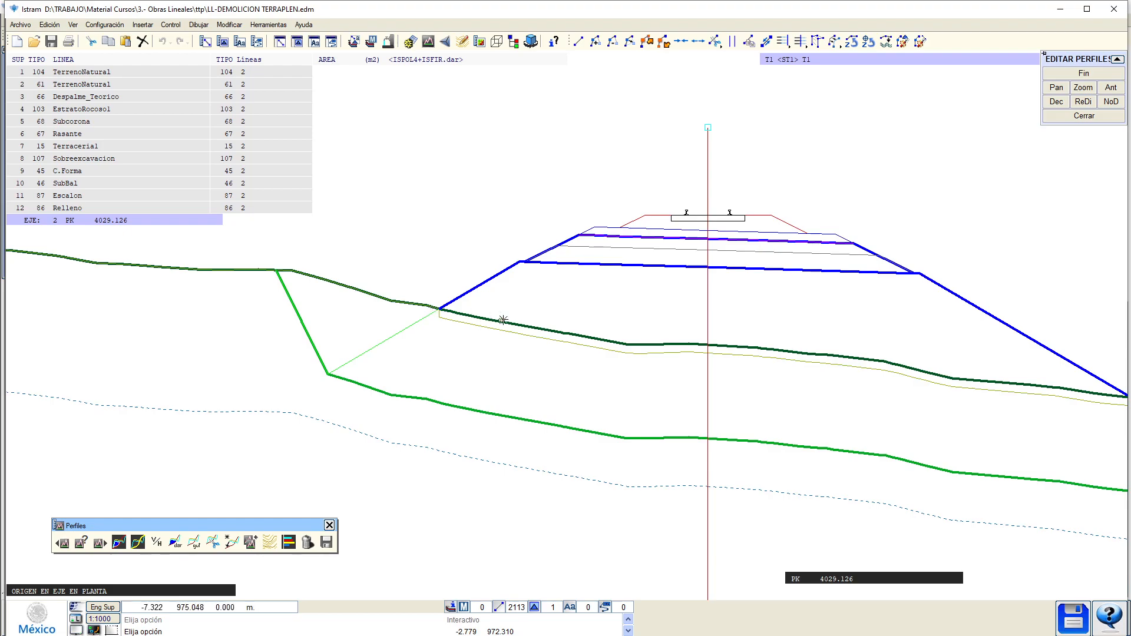
middle_drag(505, 320, 304, 413)
drag(198, 242, 1022, 494)
key(Escape)
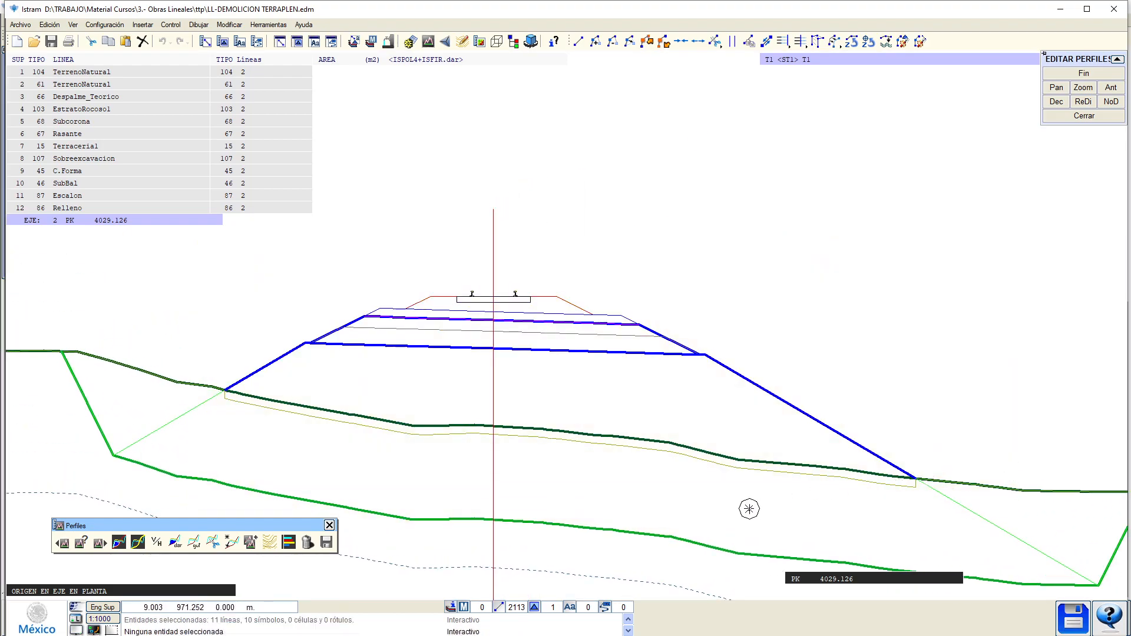
middle_drag(829, 505, 796, 414)
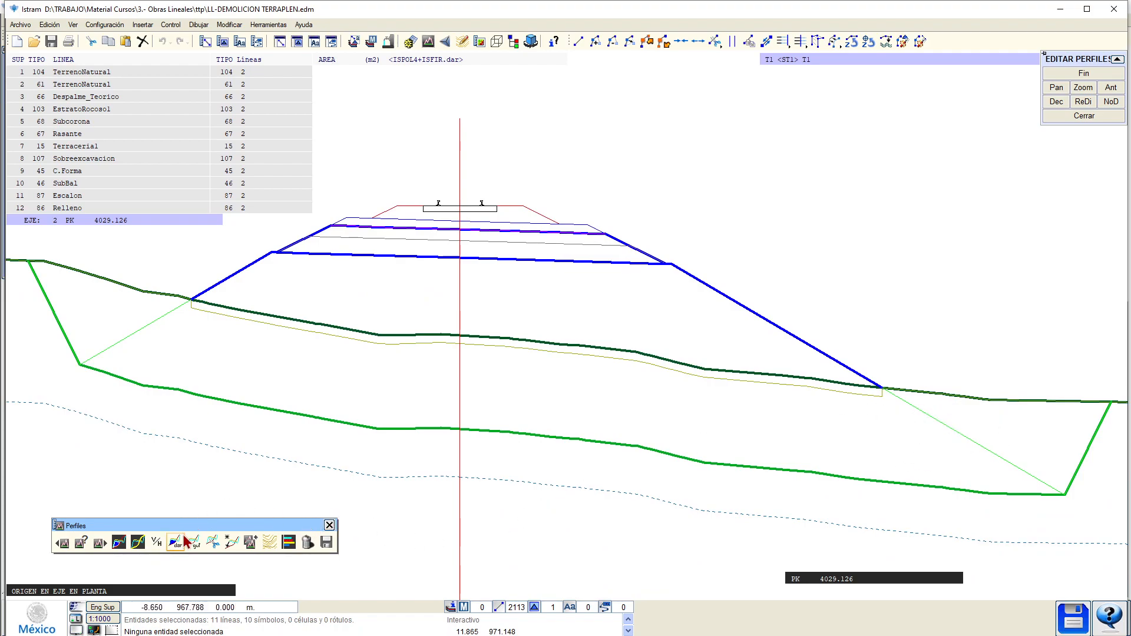
Calculate the section's areas and highlight the RELL_EXT_SANEO, EXCAVA_SANEO and TERRAP_SANEO regions.
click(125, 543)
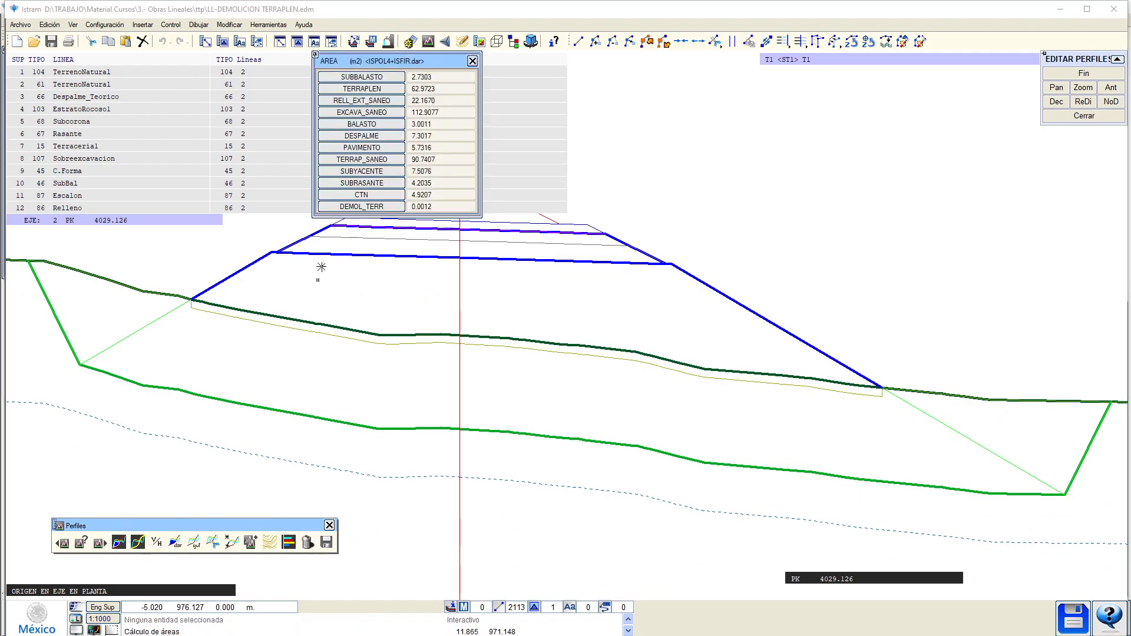
click(372, 111)
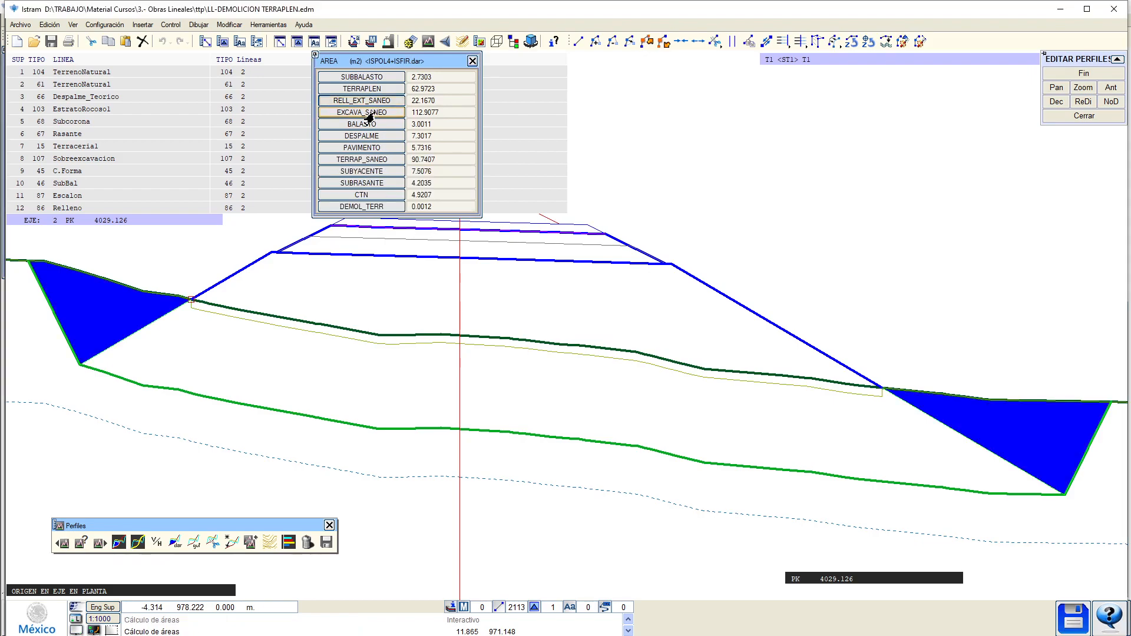
click(371, 112)
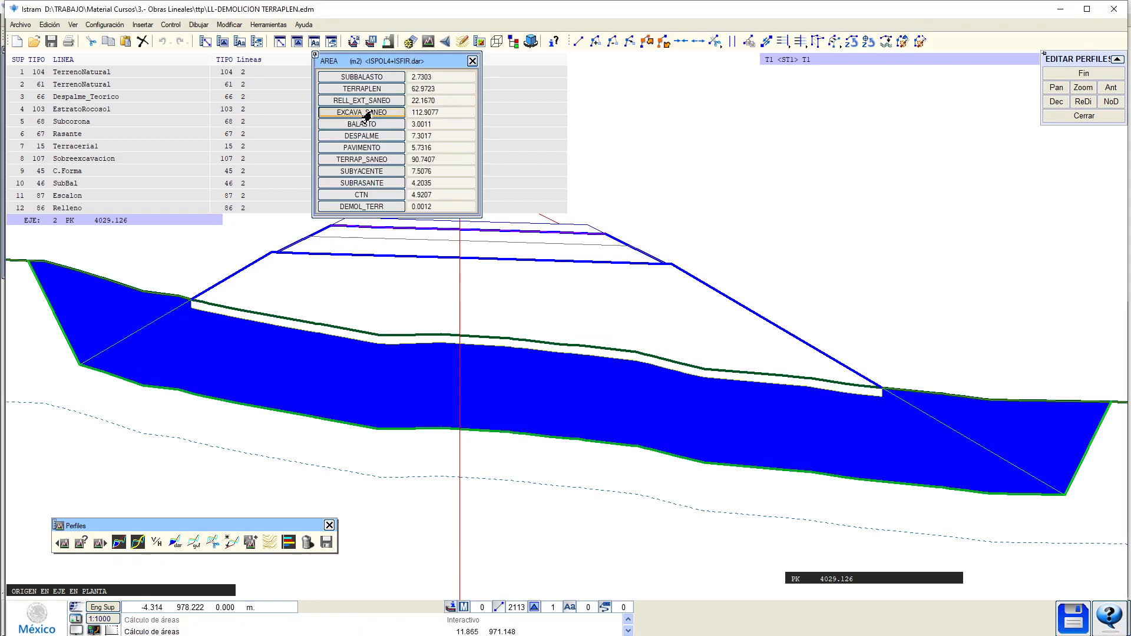
click(346, 163)
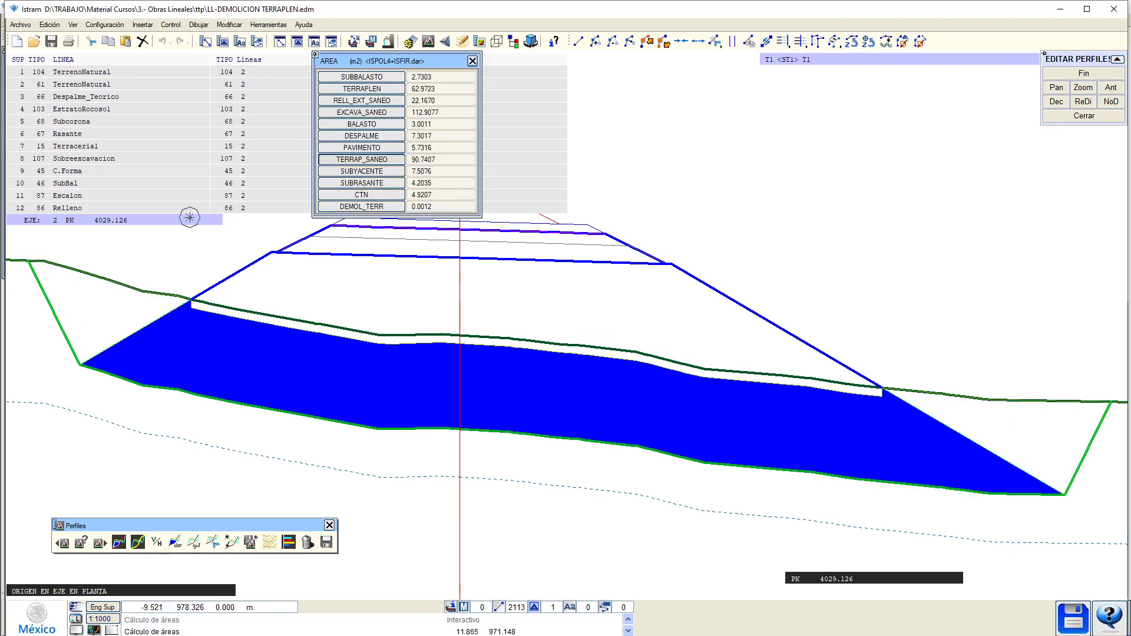
click(346, 103)
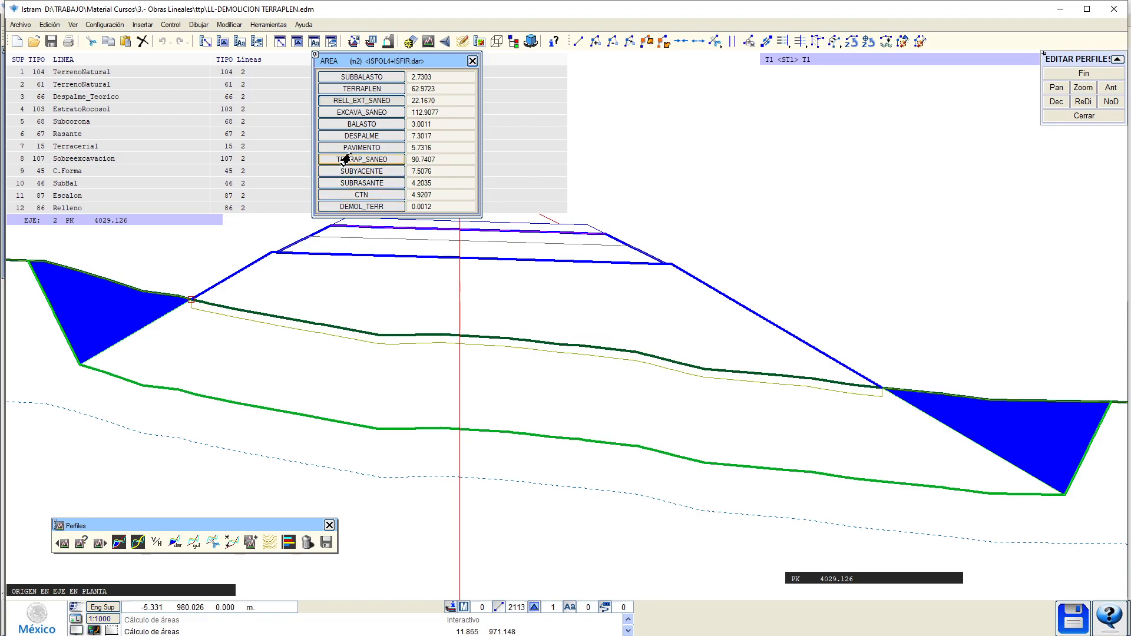
Highlight the TERRAPLEN, RELL_EXT_SANEO and TERRAP_SANEO regions of the section at PK 4029.126 and leave the profile editor.
click(354, 91)
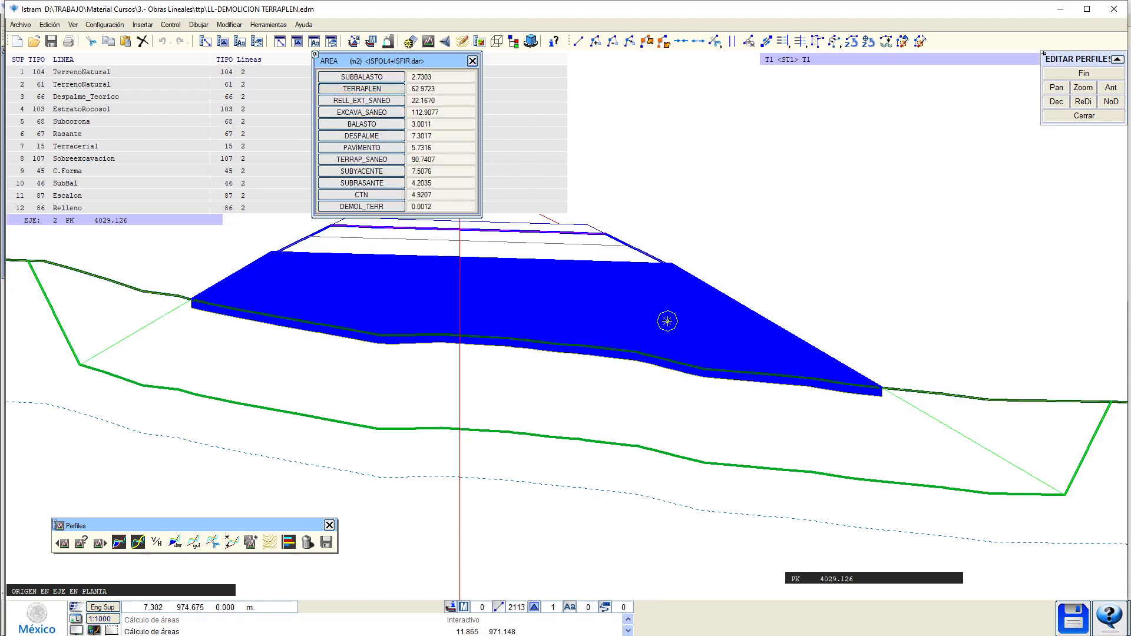
click(327, 104)
click(327, 91)
click(348, 159)
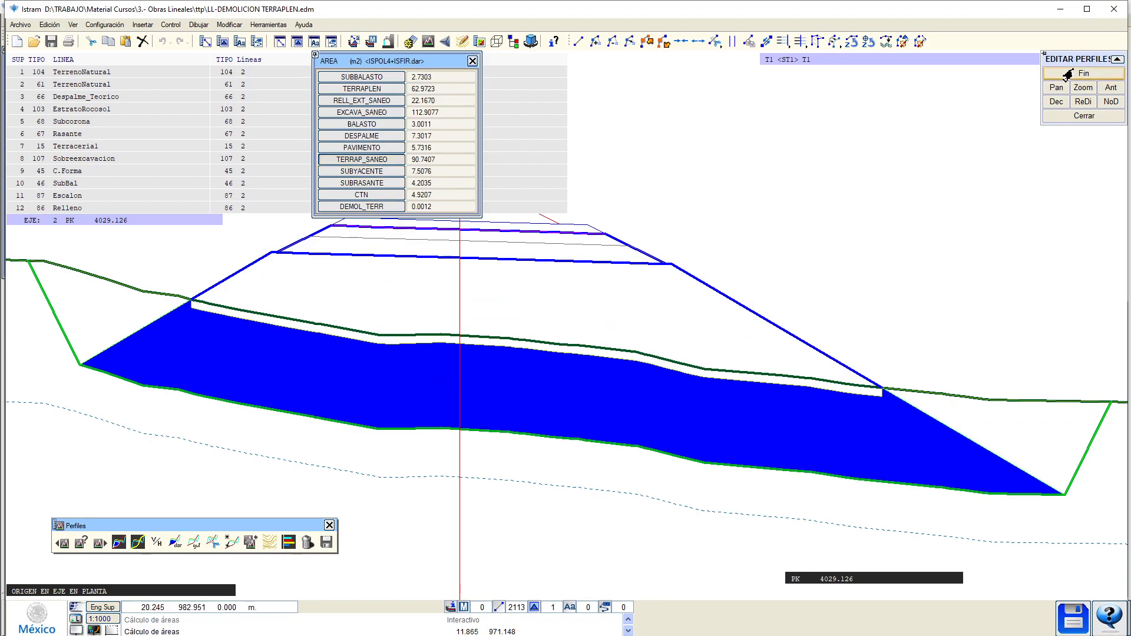
click(1084, 73)
Show the section at PK 3972.163 and set both the Di and Df values of the second saneo record to 4.300.
click(309, 356)
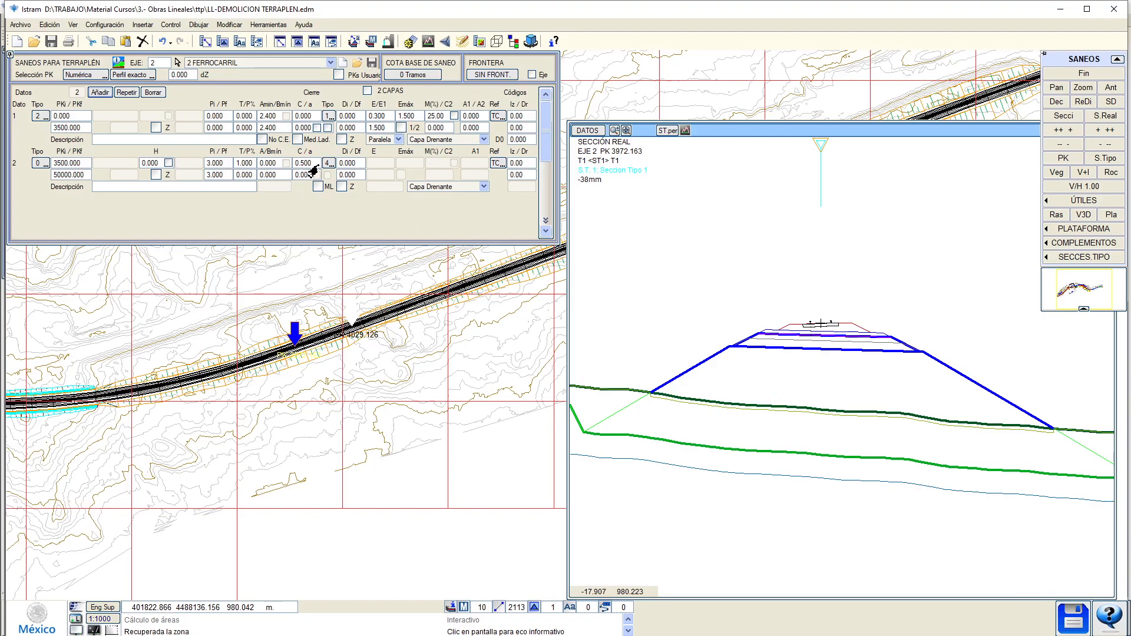
click(347, 165)
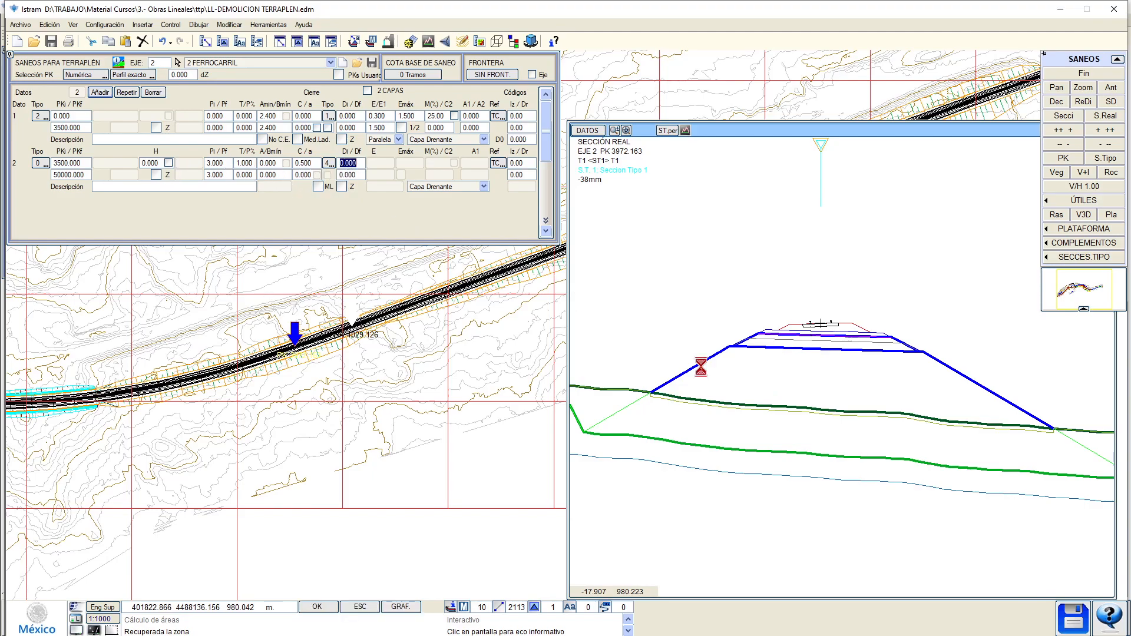
click(214, 173)
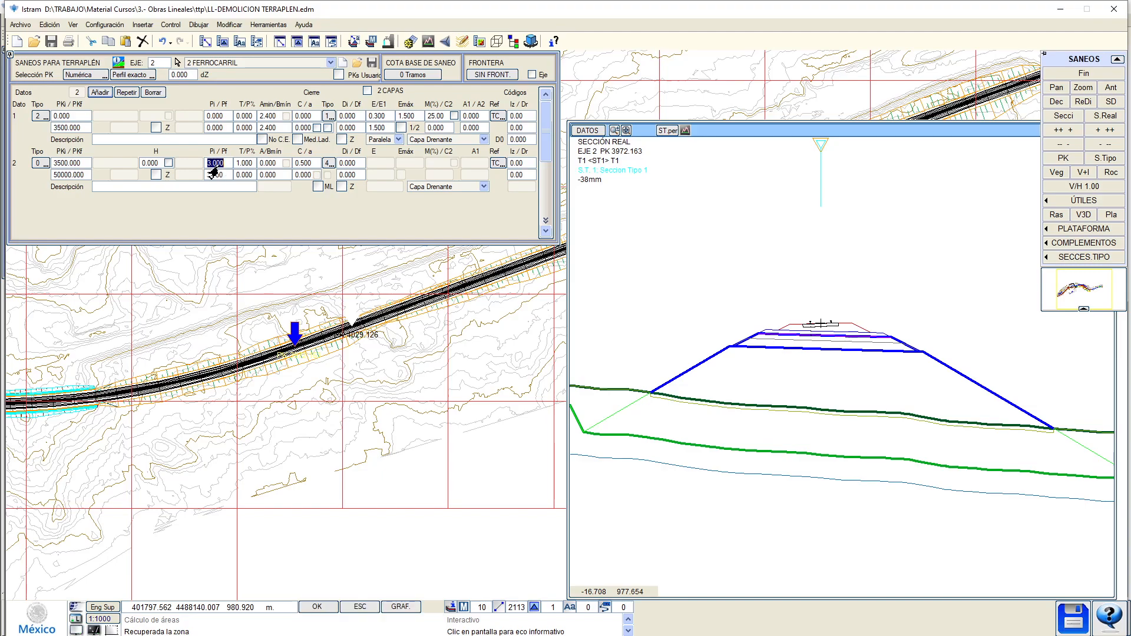
click(345, 166)
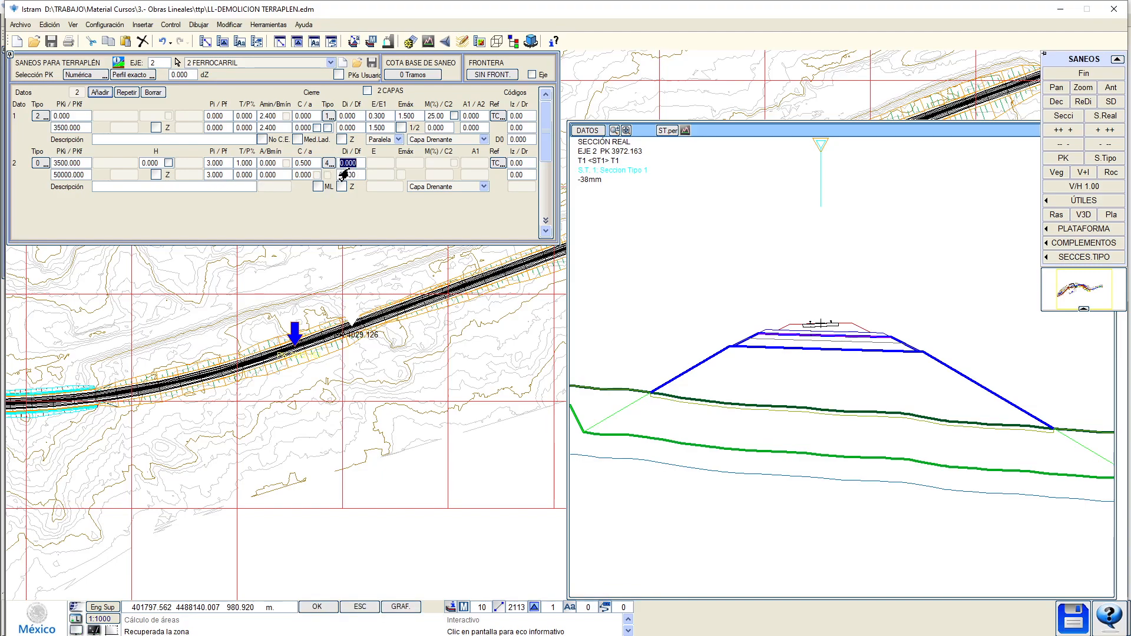
text(4.3)
click(343, 175)
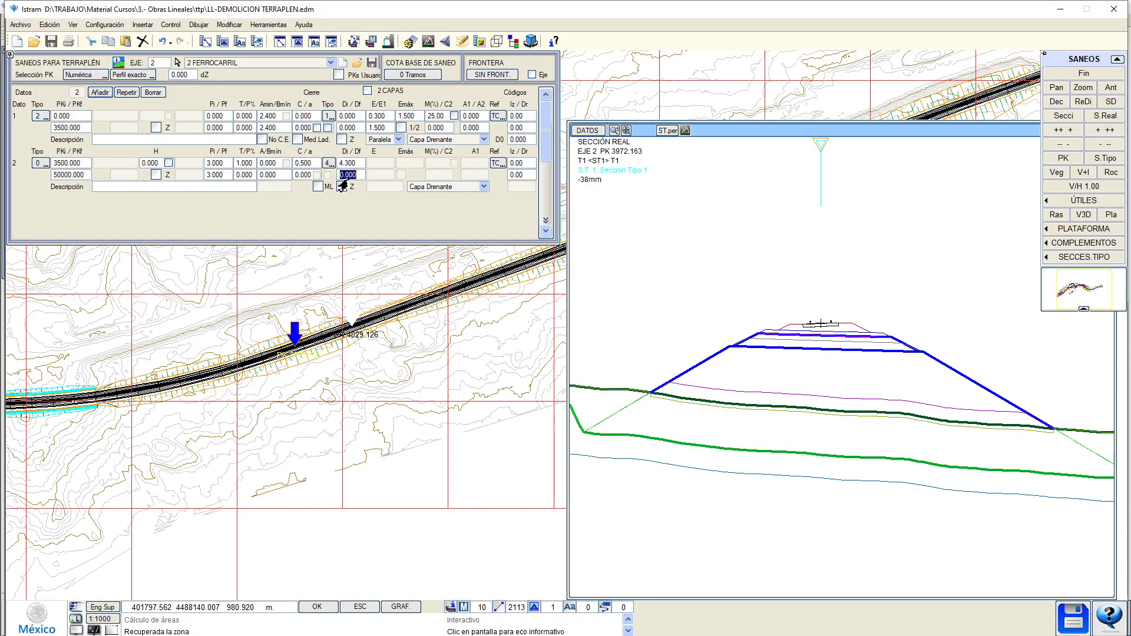
text(4.3)
key(Return)
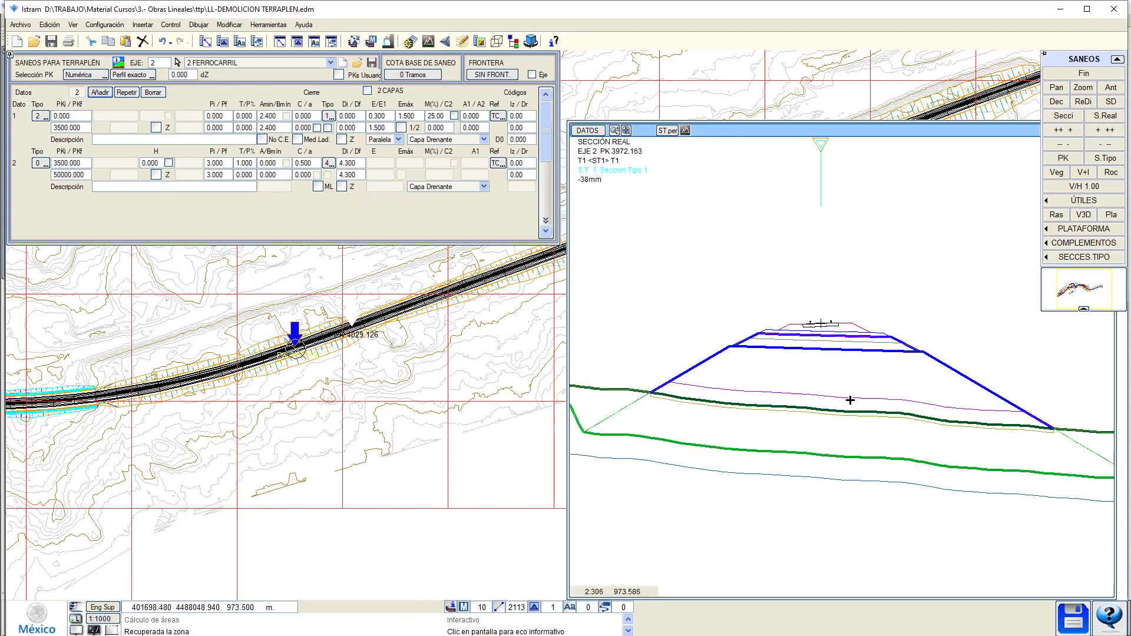
Add the unused line type 89 Capa_Drenante to the highlighted line types.
click(73, 24)
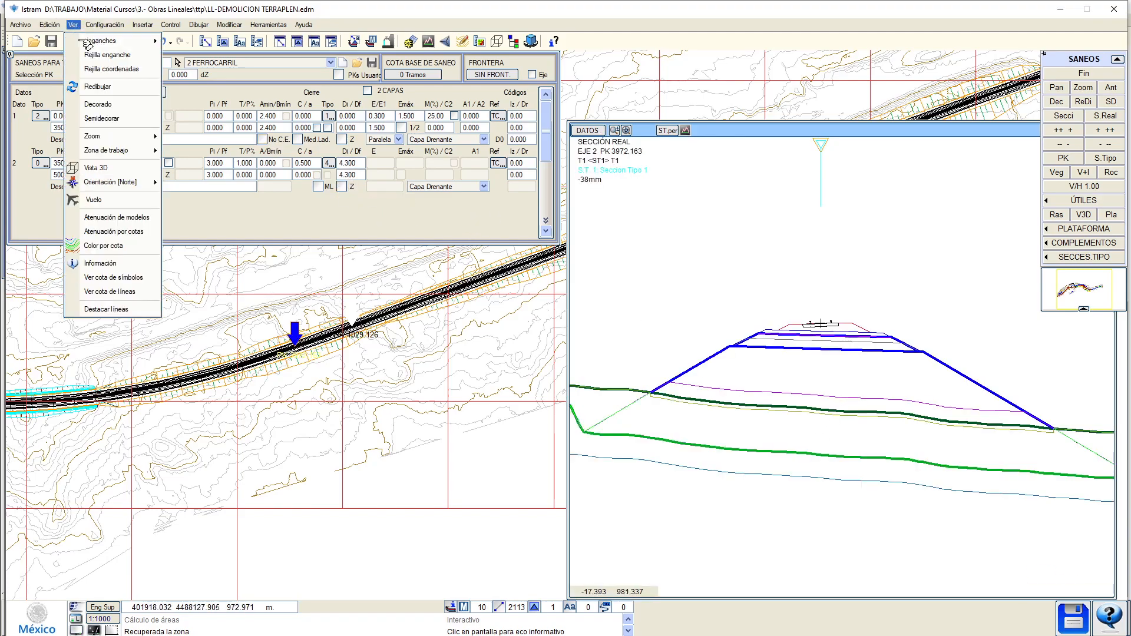
click(109, 309)
click(681, 268)
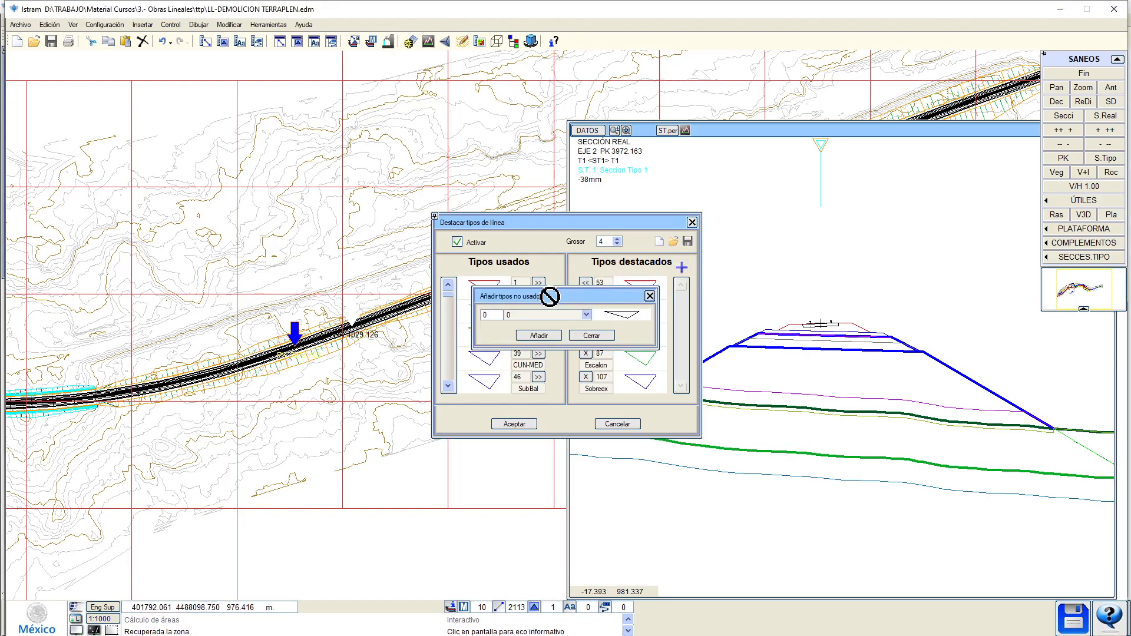
click(537, 335)
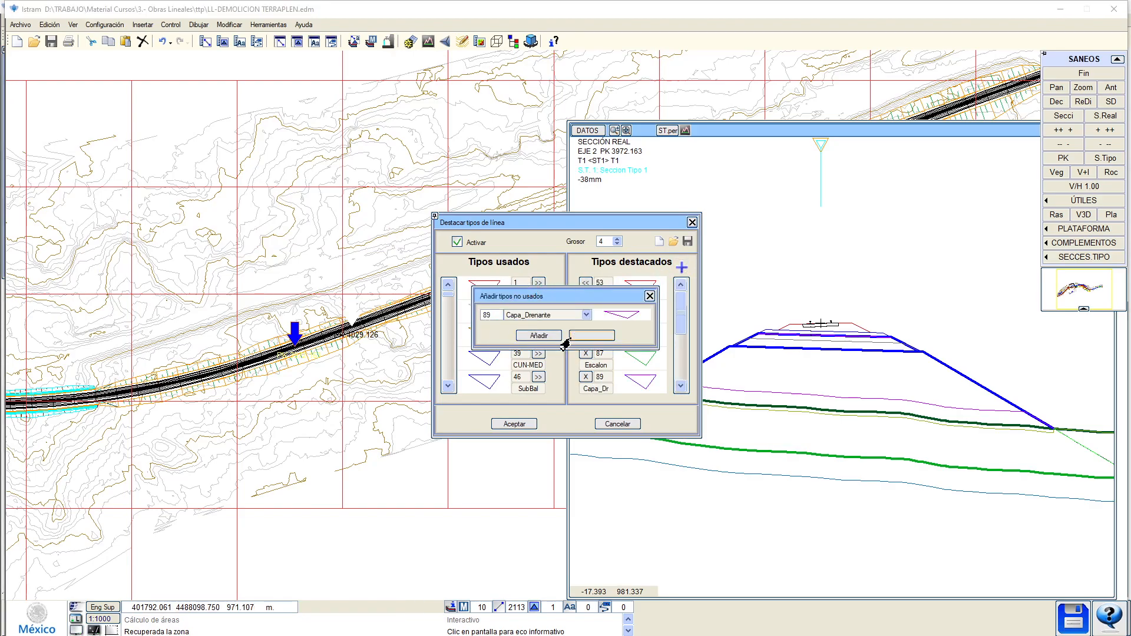
click(592, 336)
click(514, 423)
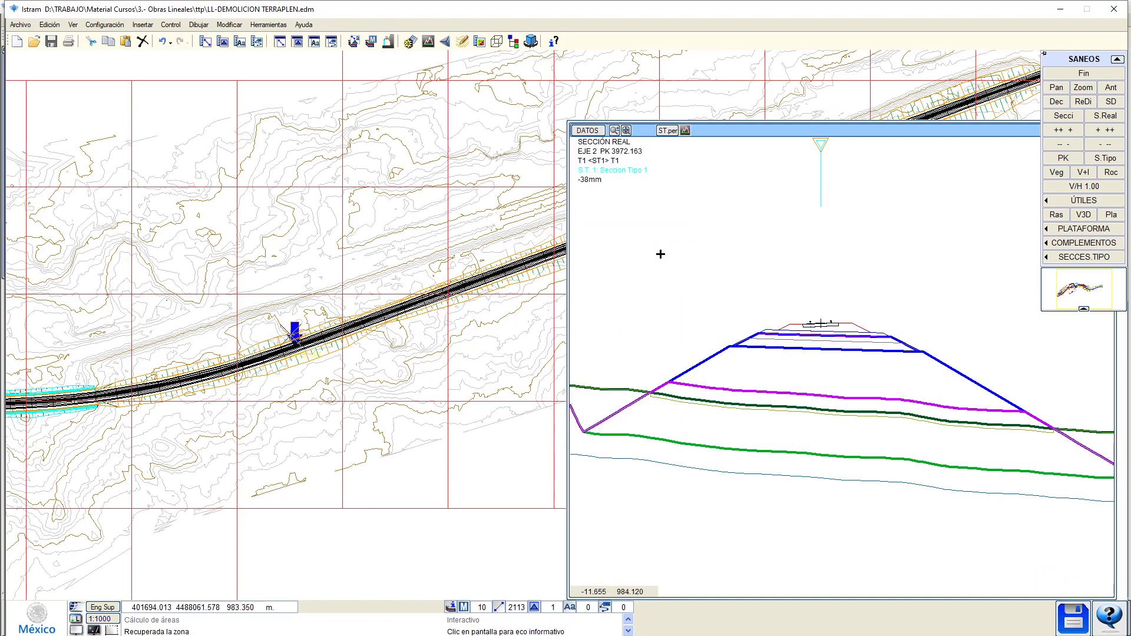
Calculate the areas of the section at PK 3972.163 in the profile editor and highlight the TERRAPLEN, RELL_EXT_SANEO and CTN regions.
click(684, 130)
scroll(501, 330, up, 2)
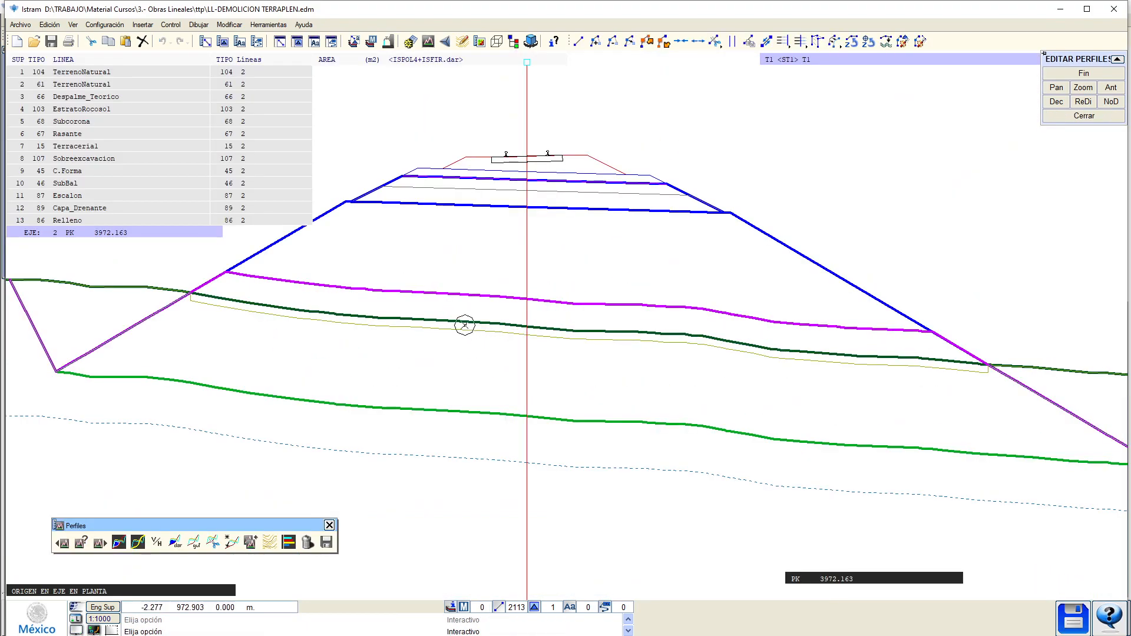
click(118, 543)
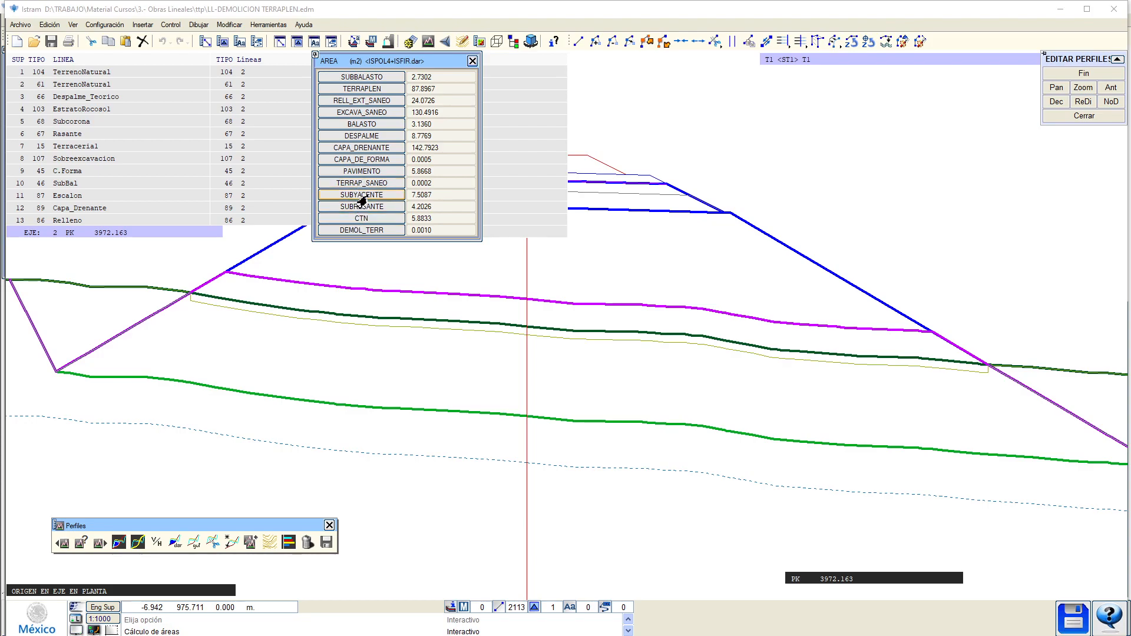
click(355, 90)
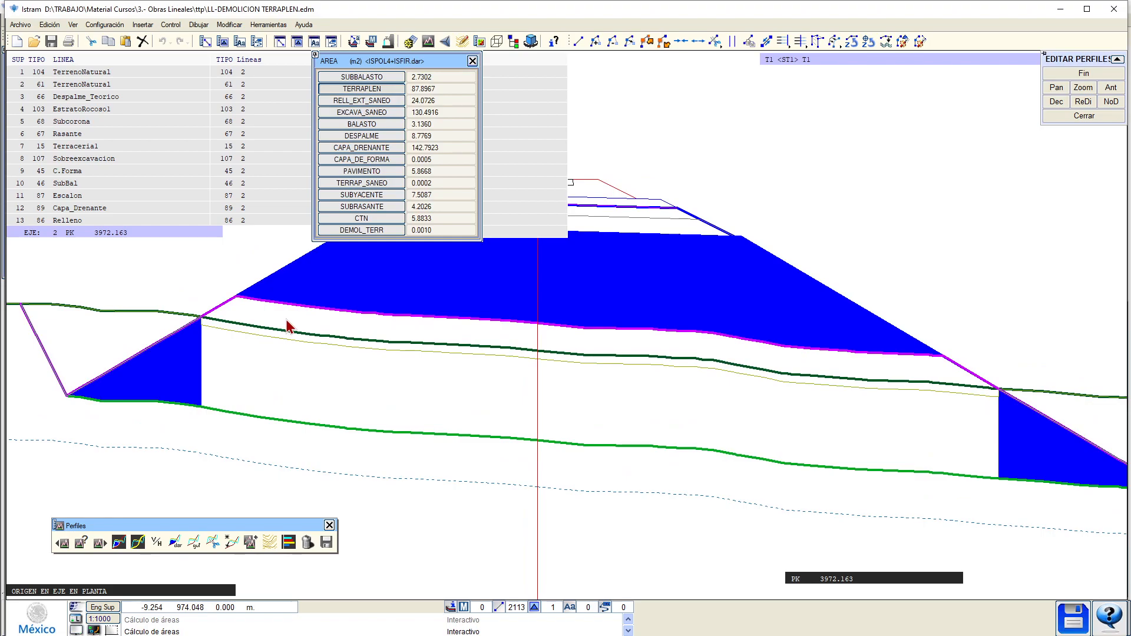
click(355, 102)
click(355, 112)
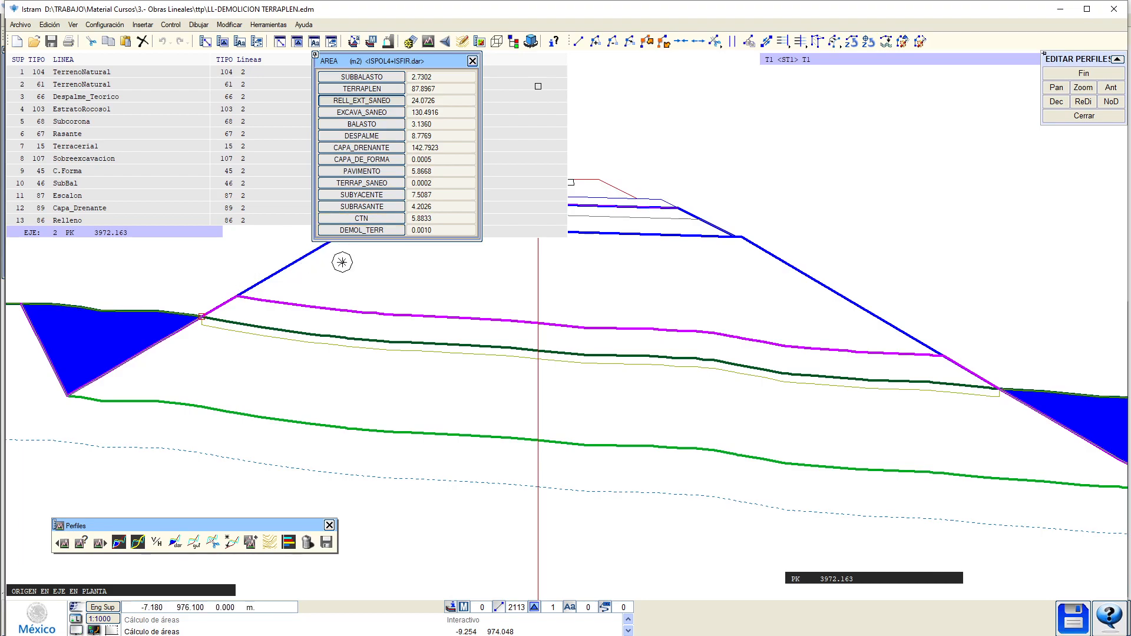
click(356, 219)
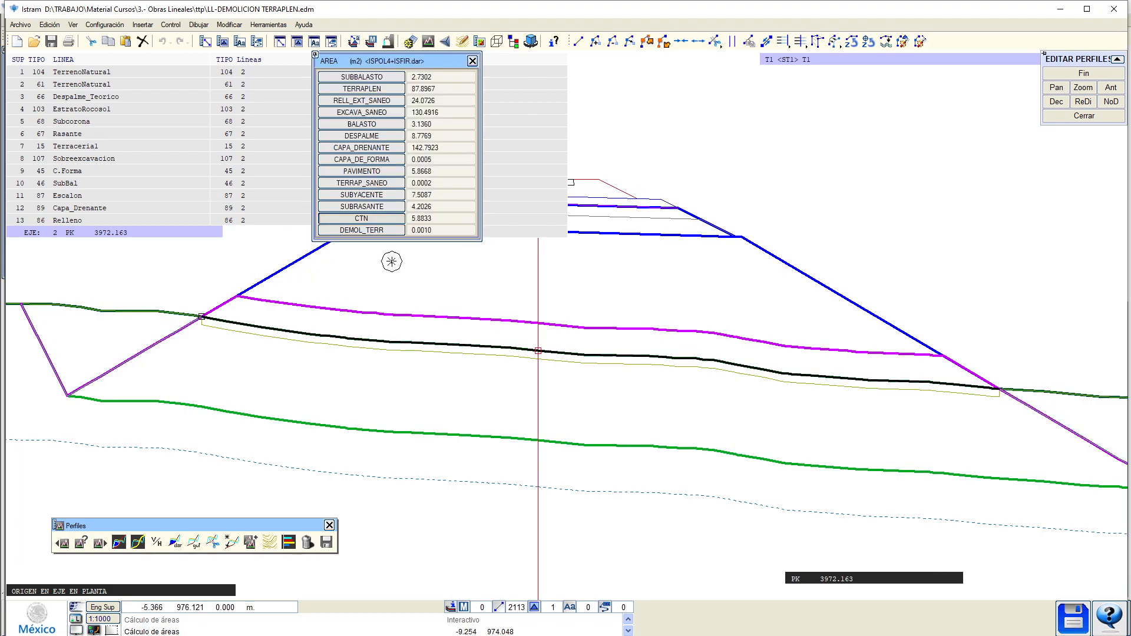
click(1084, 73)
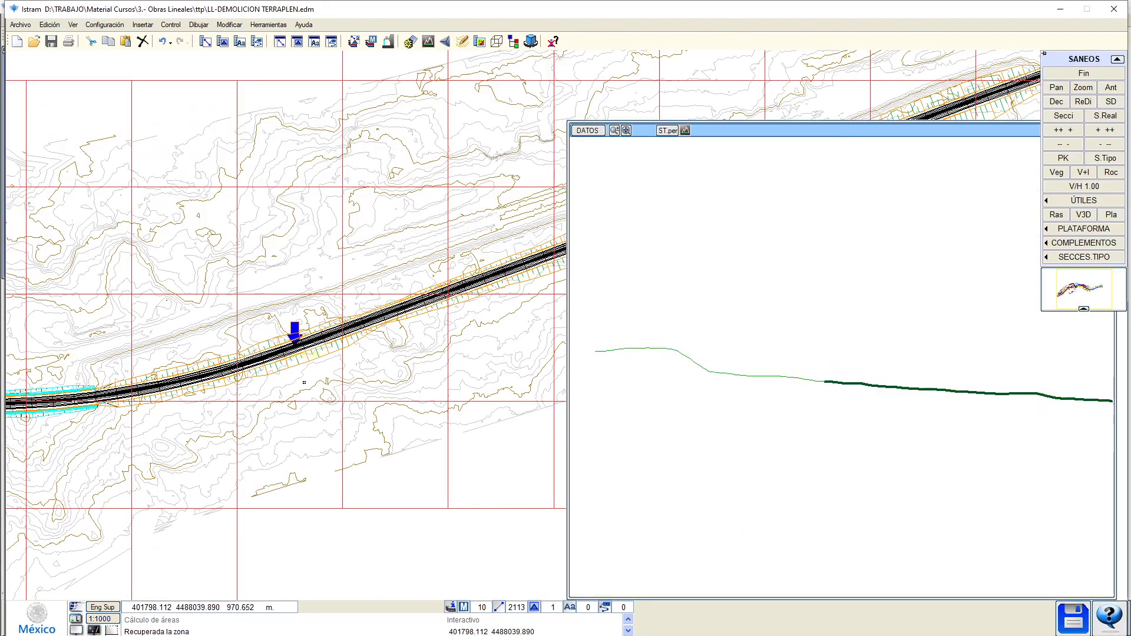
Calculate axis 2 with the saneo settings and review its mass diagram from the longitudinal profile tools.
click(1084, 73)
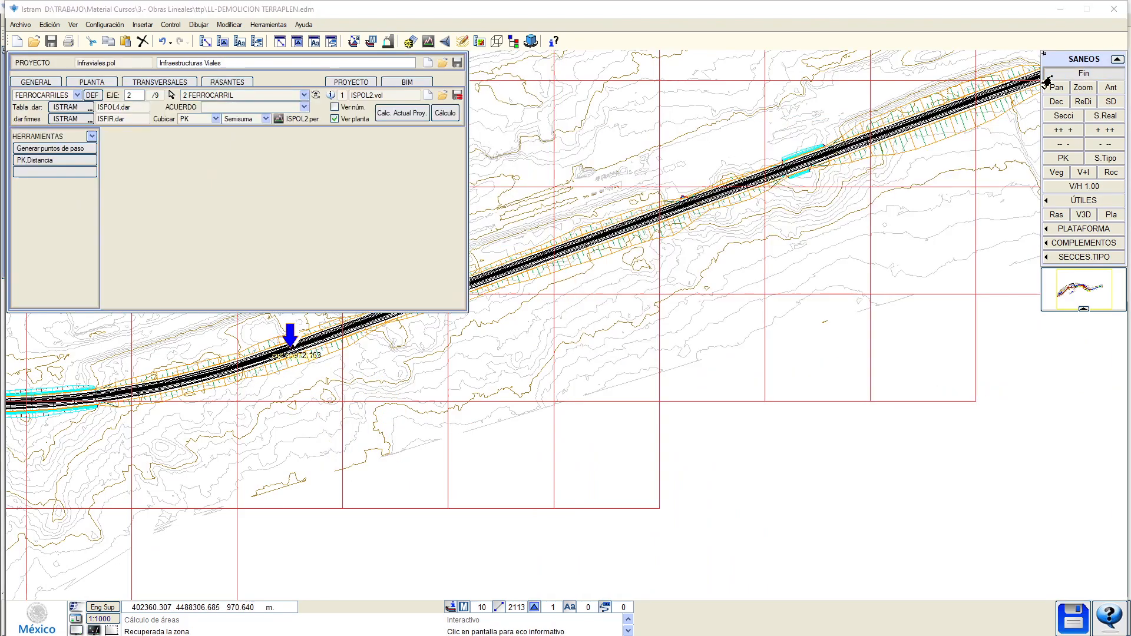
click(445, 112)
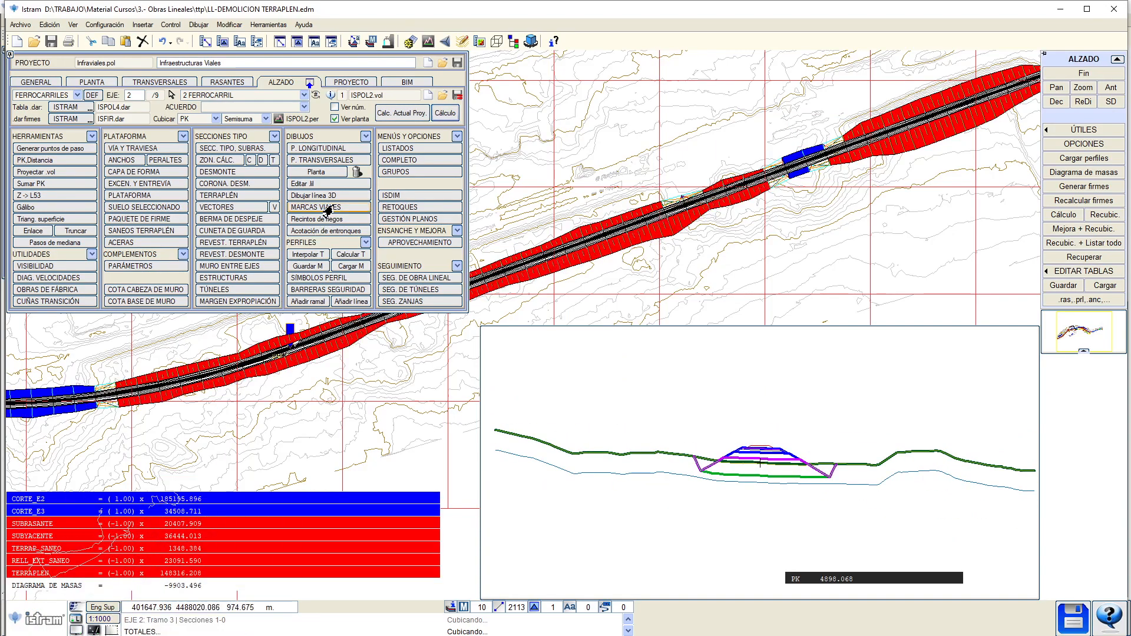
click(312, 149)
click(1084, 144)
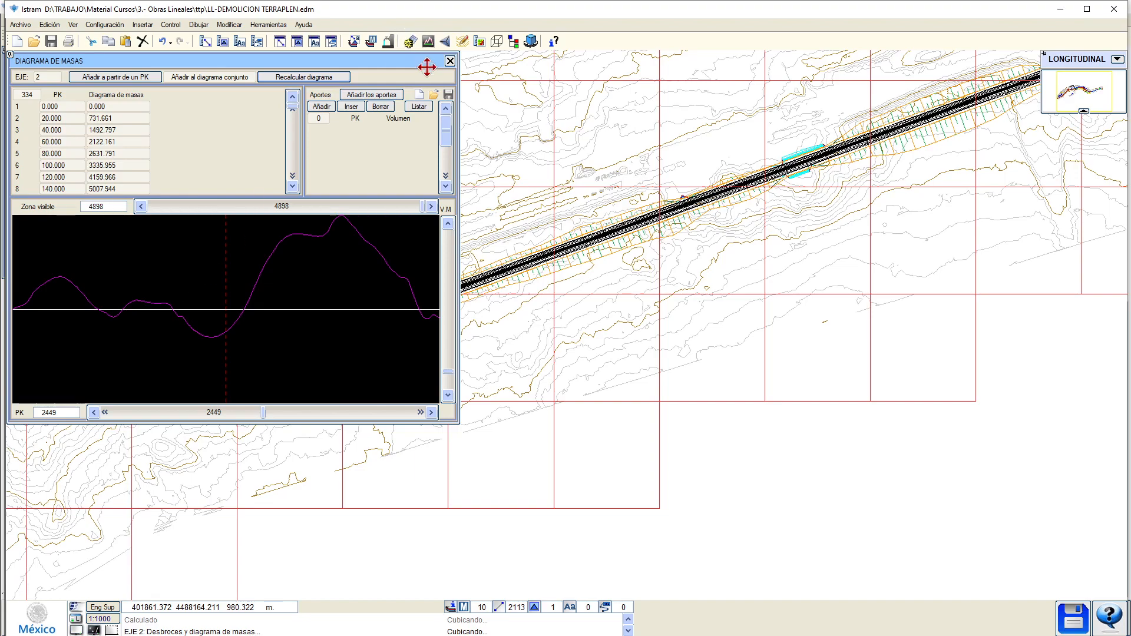
click(446, 63)
scroll(476, 200, down, 2)
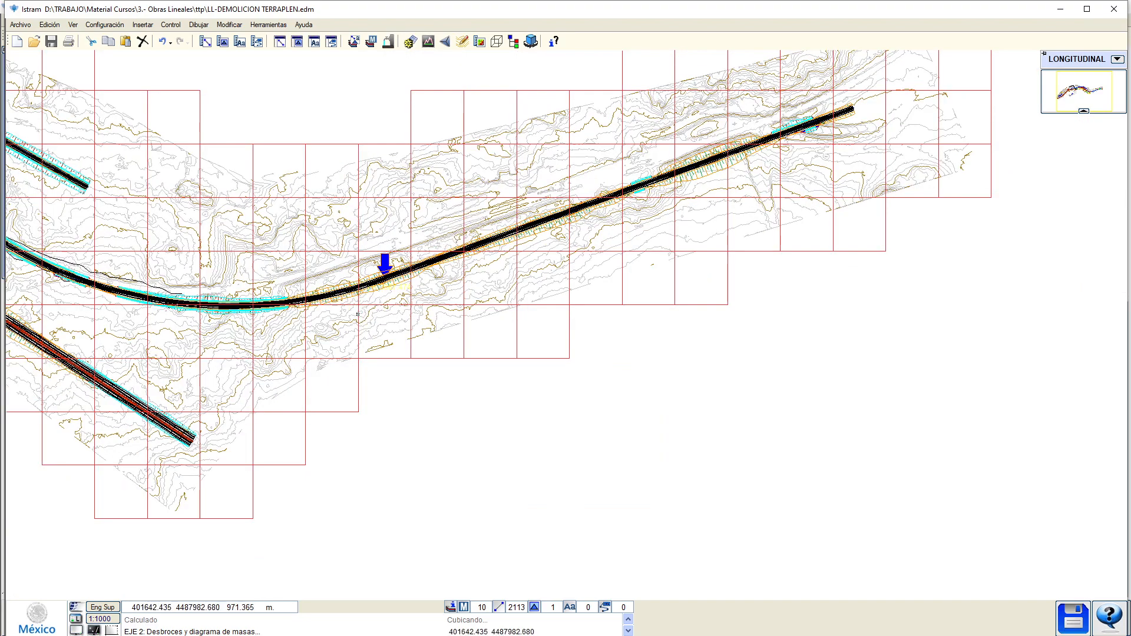
mouse_move(26, 379)
click(1117, 60)
right_click(442, 319)
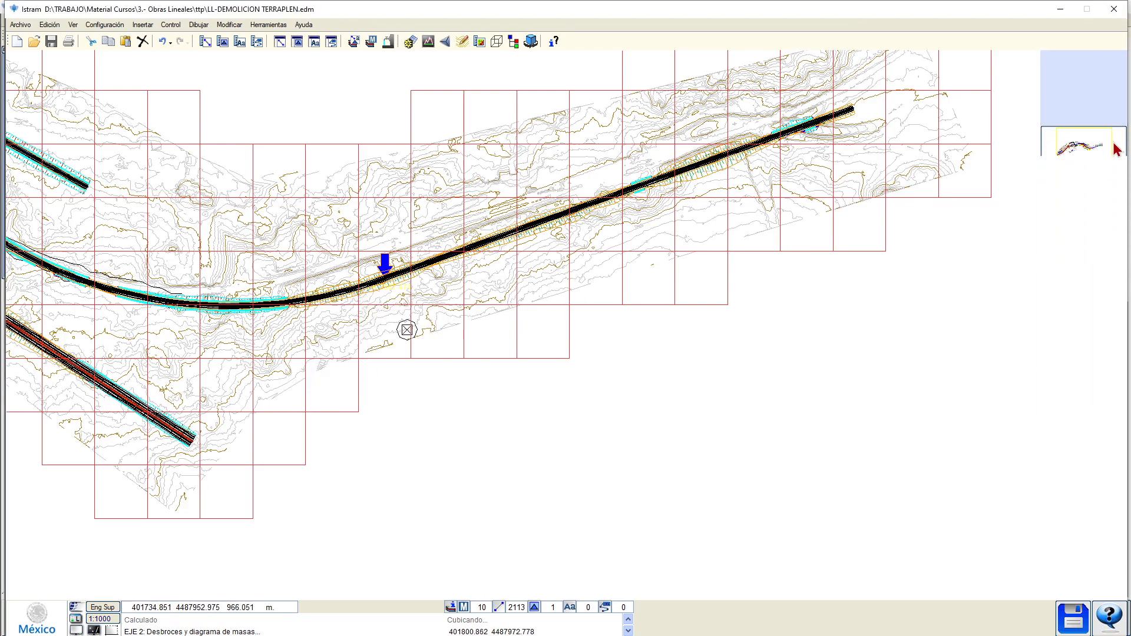
click(1087, 73)
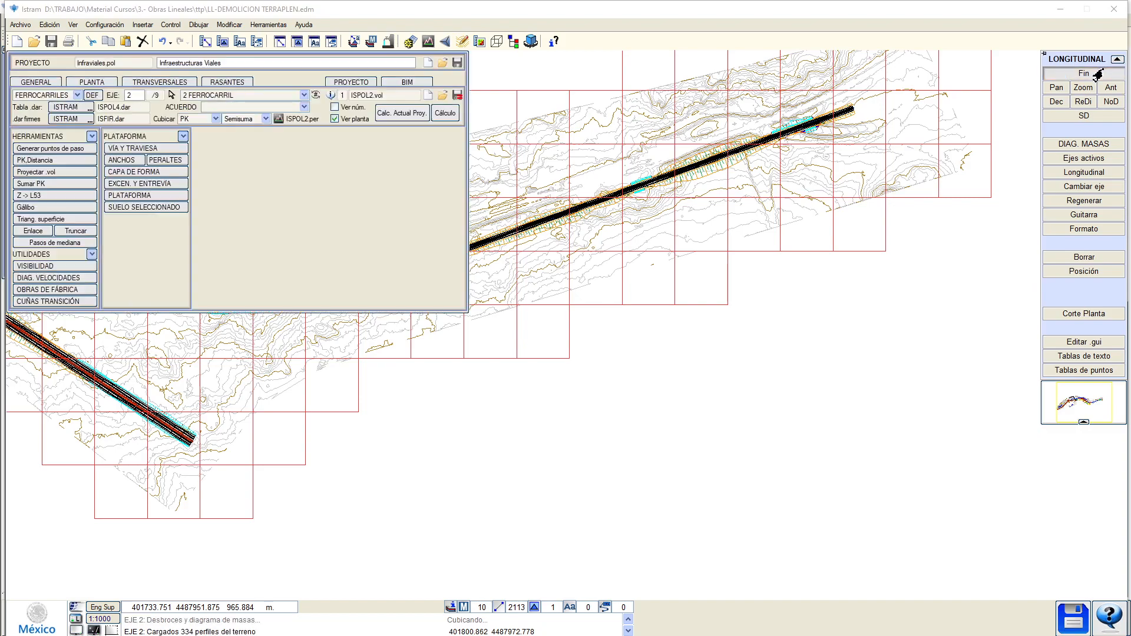
Display the real section at PK 3954.089 and reopen the embankment saneo settings.
click(542, 212)
right_click(402, 323)
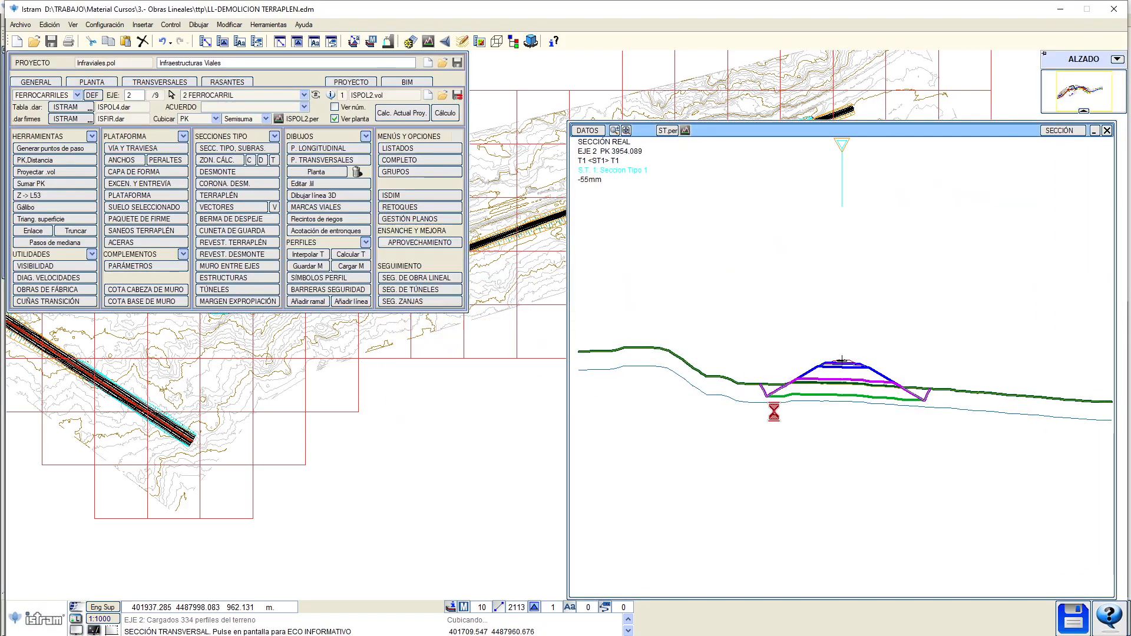
scroll(835, 390, up, 4)
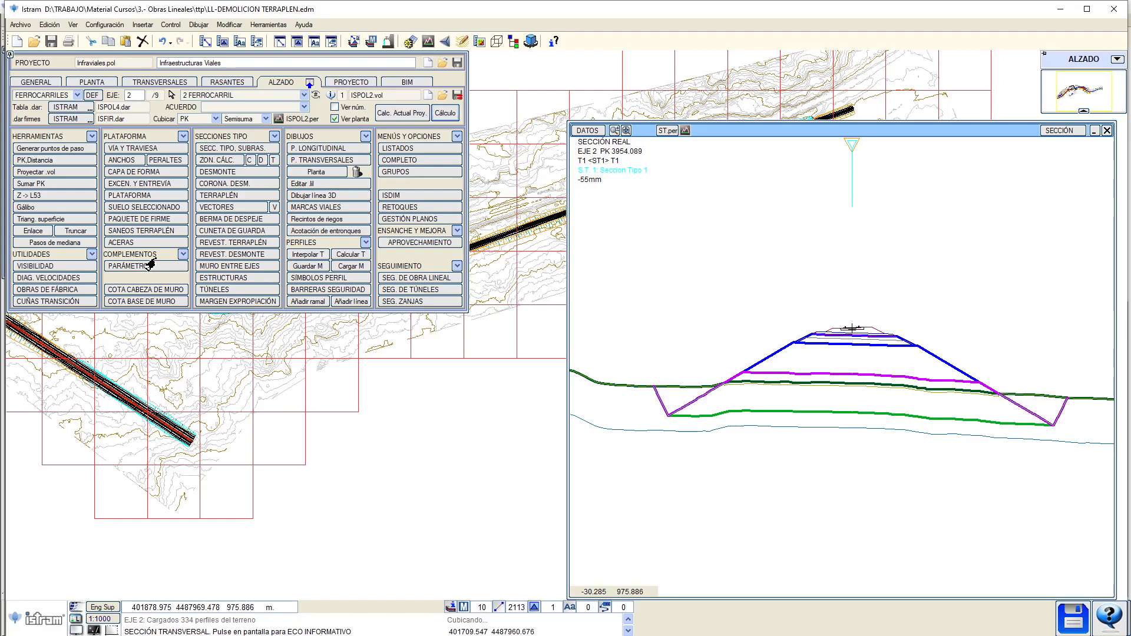
click(153, 231)
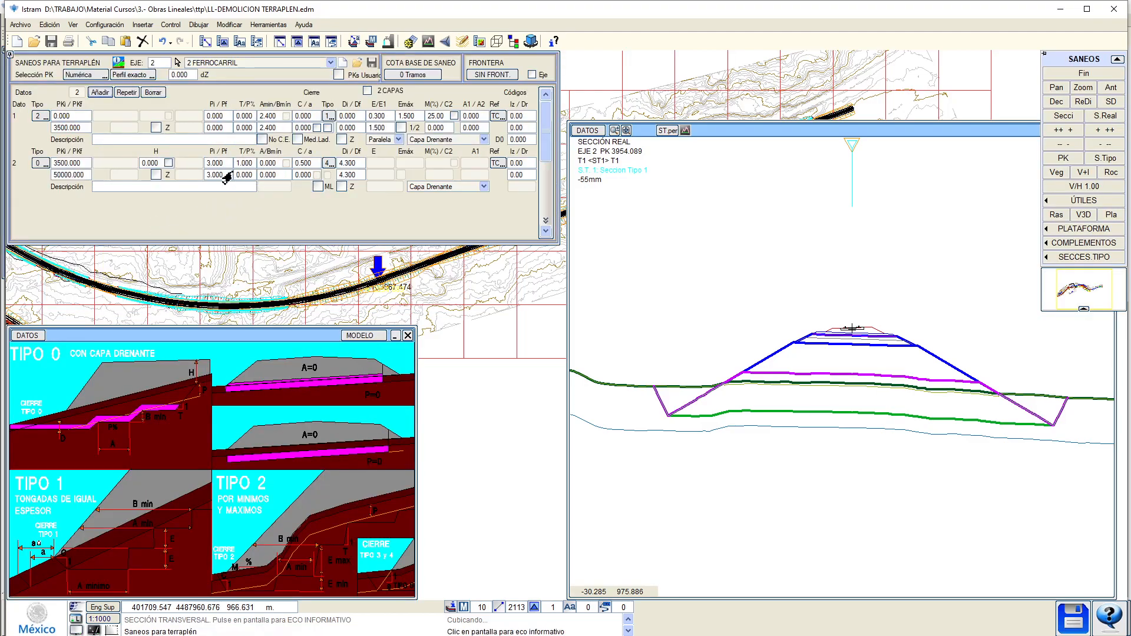
Set the second saneo record's A and Bmin values to 10.000.
click(267, 165)
text(10)
click(267, 176)
text(1)
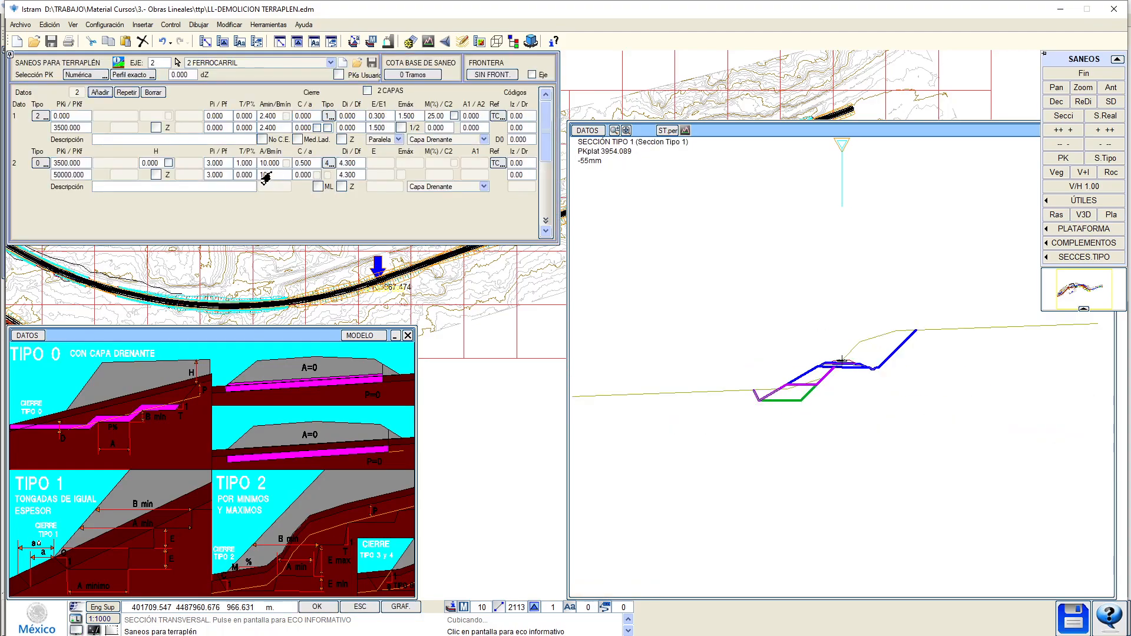
text(0)
key(Return)
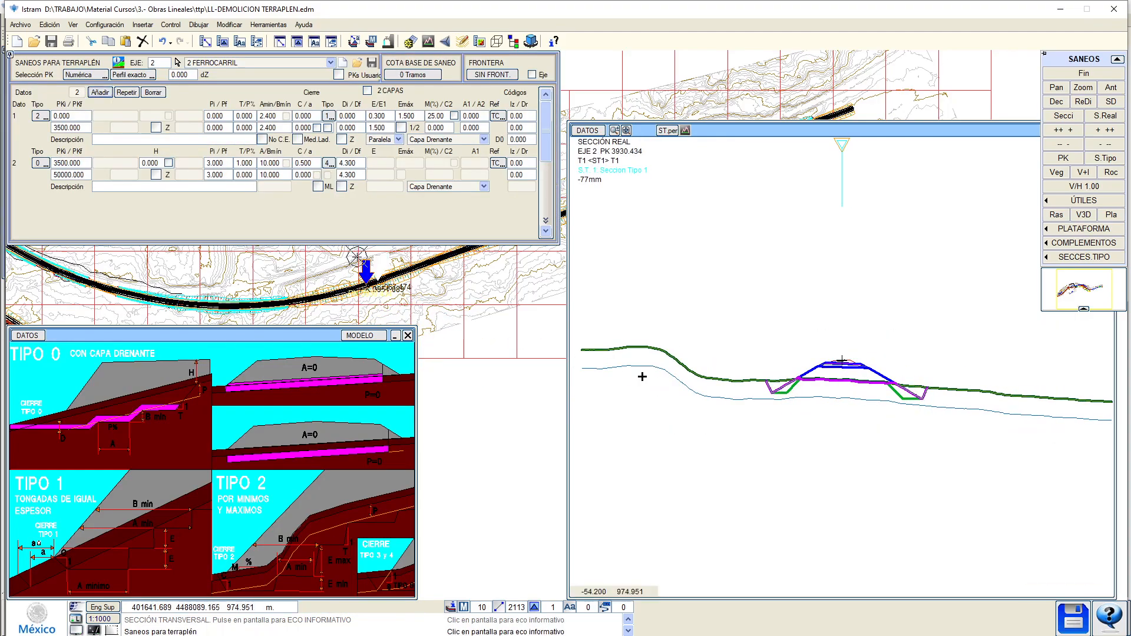
Return the second saneo record's A and Bmin values to 0.000.
click(270, 175)
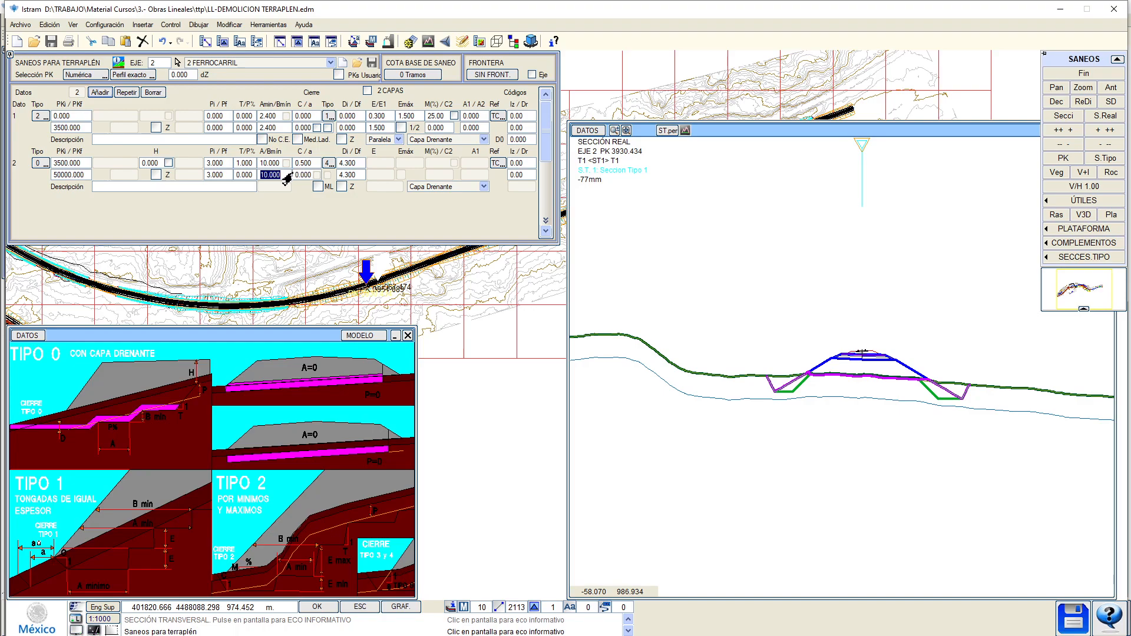
click(276, 165)
text(0)
key(Return)
key(Return)
click(274, 176)
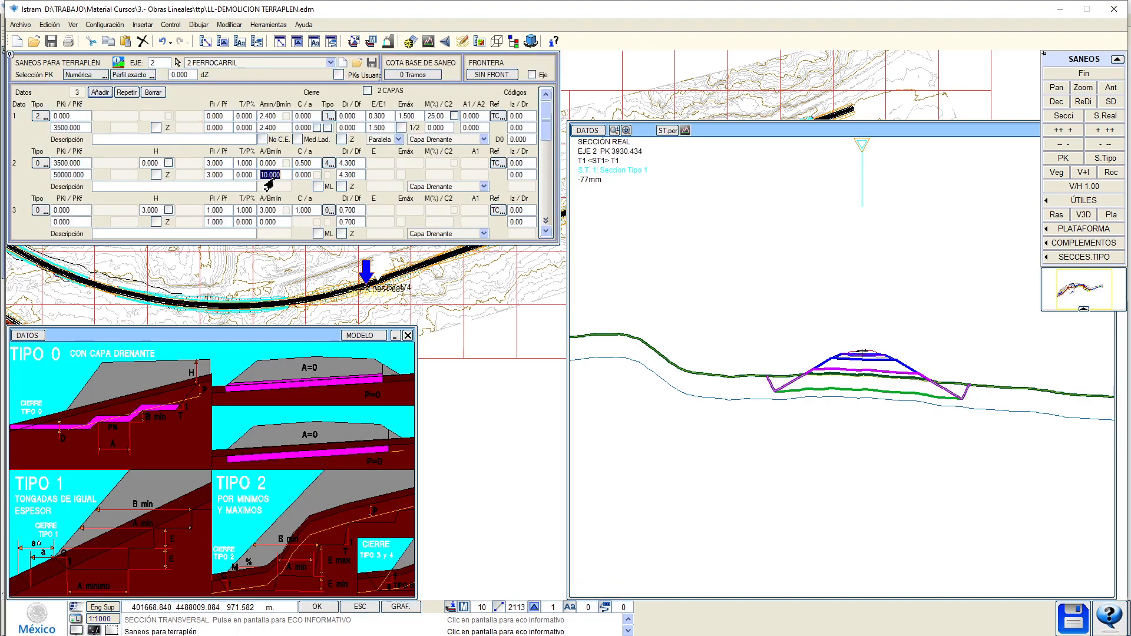
text(0)
key(Return)
Delete the third and second saneo records and exit the embankment saneo settings.
scroll(223, 209, down, 2)
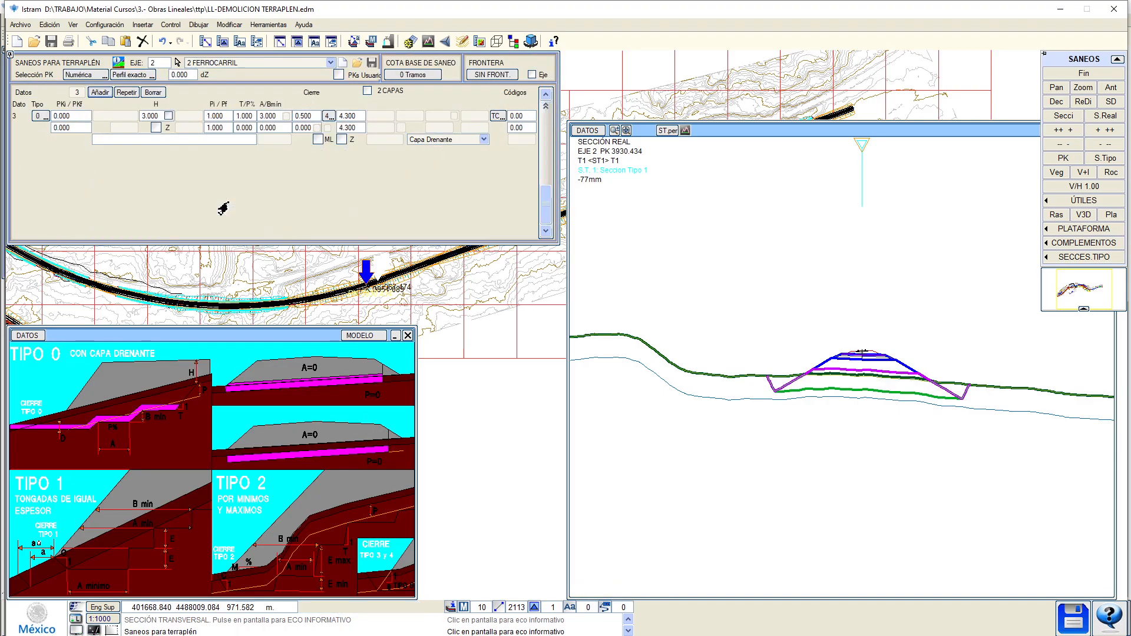
click(151, 93)
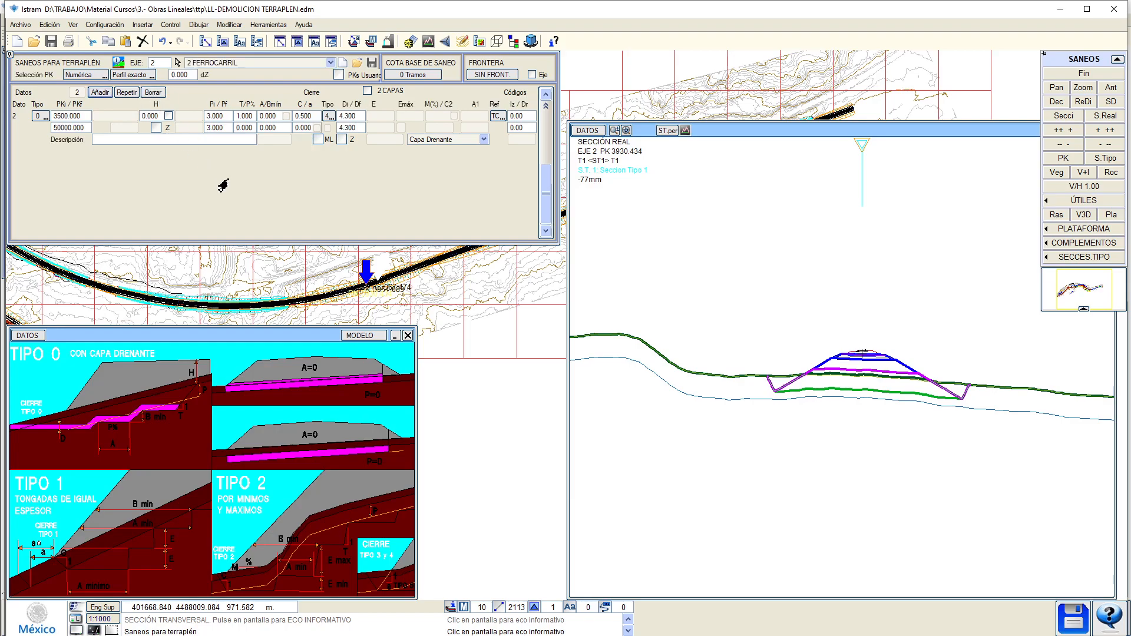
click(152, 94)
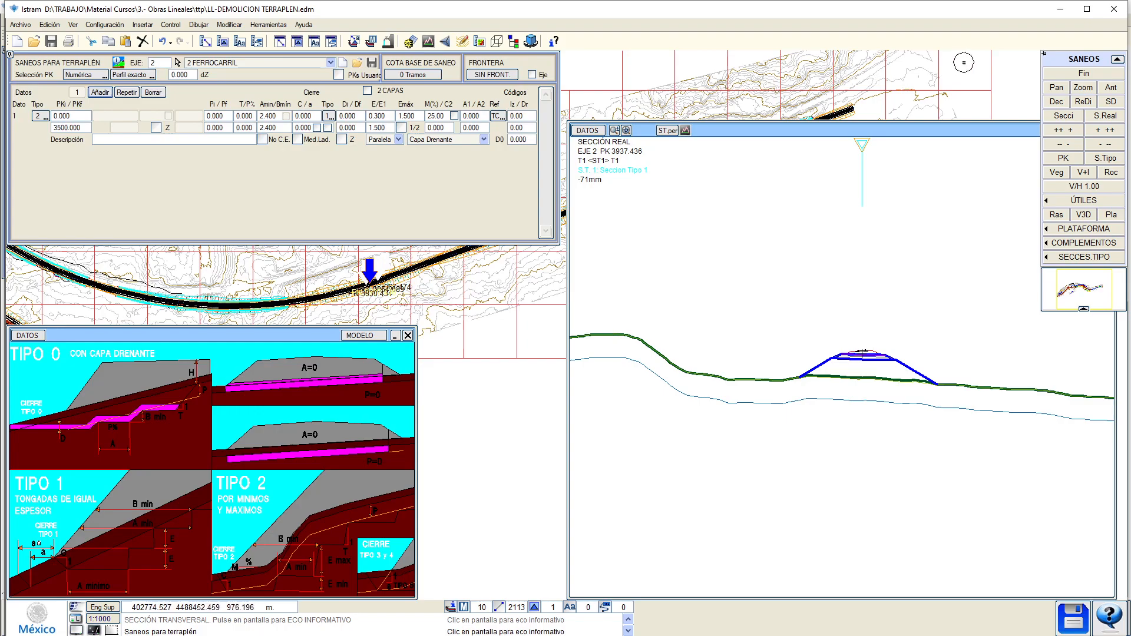
click(1080, 75)
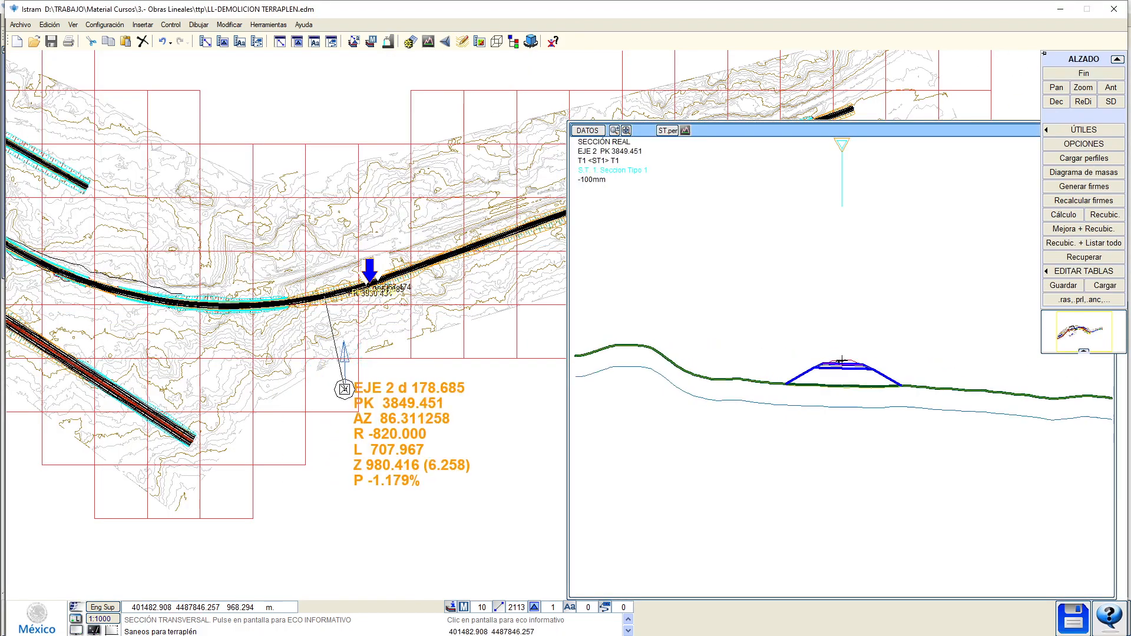
Examine the real sections of axis 2 along the embankment from PK 3868.968 through PK 3956.297 to PK 4243.245.
click(326, 412)
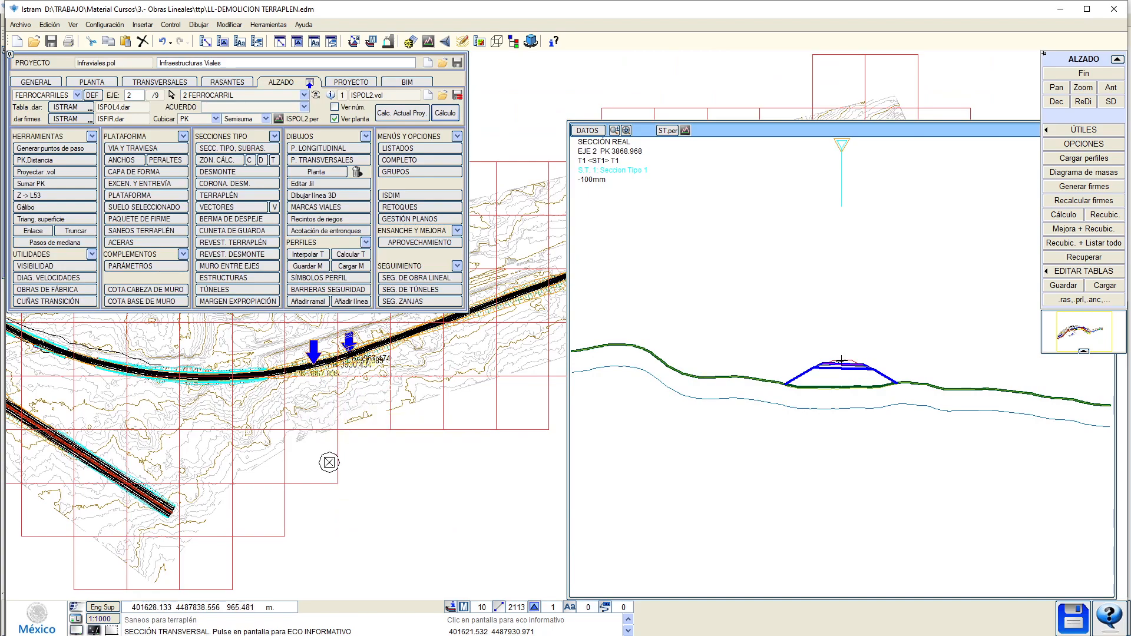
scroll(341, 361, up, 2)
middle_drag(341, 361, 291, 433)
middle_drag(370, 425, 234, 443)
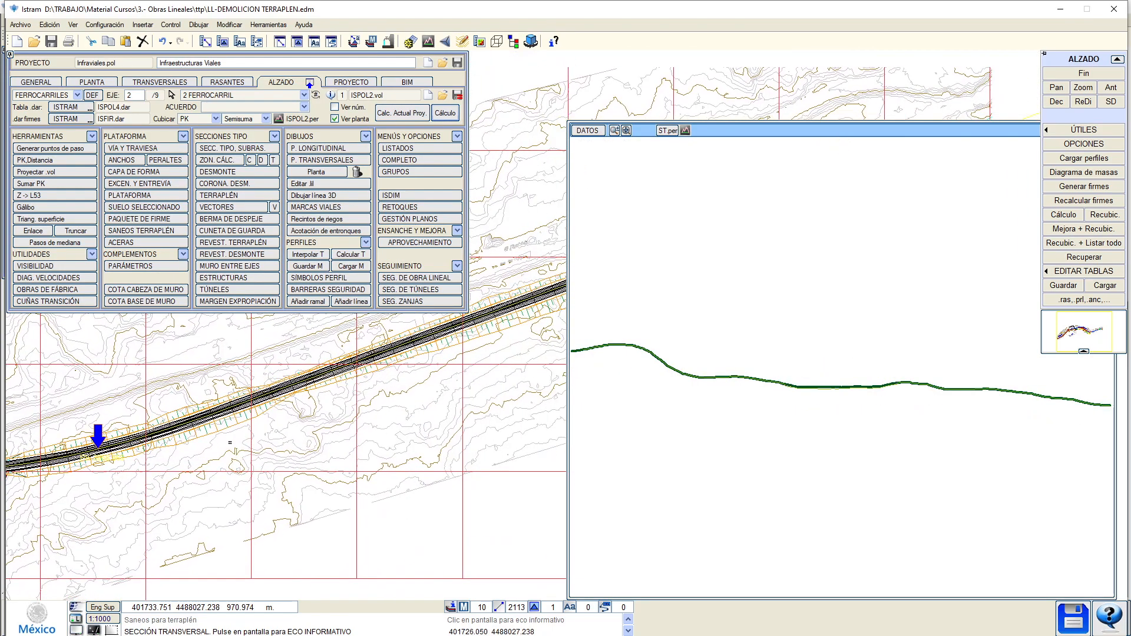
click(198, 447)
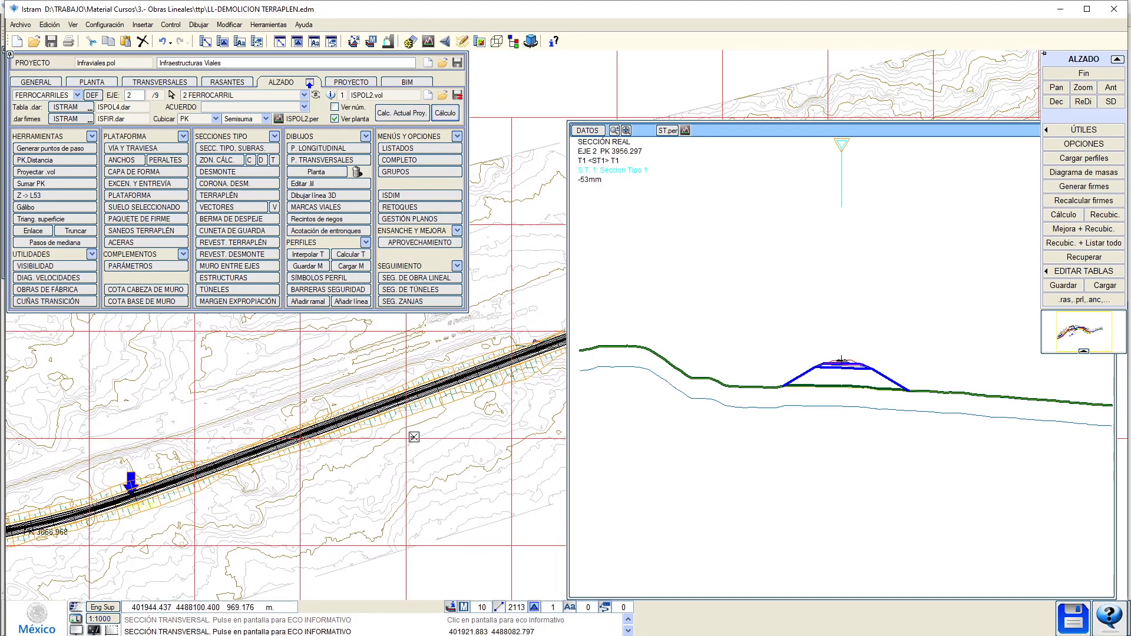
click(431, 427)
scroll(434, 430, down, 3)
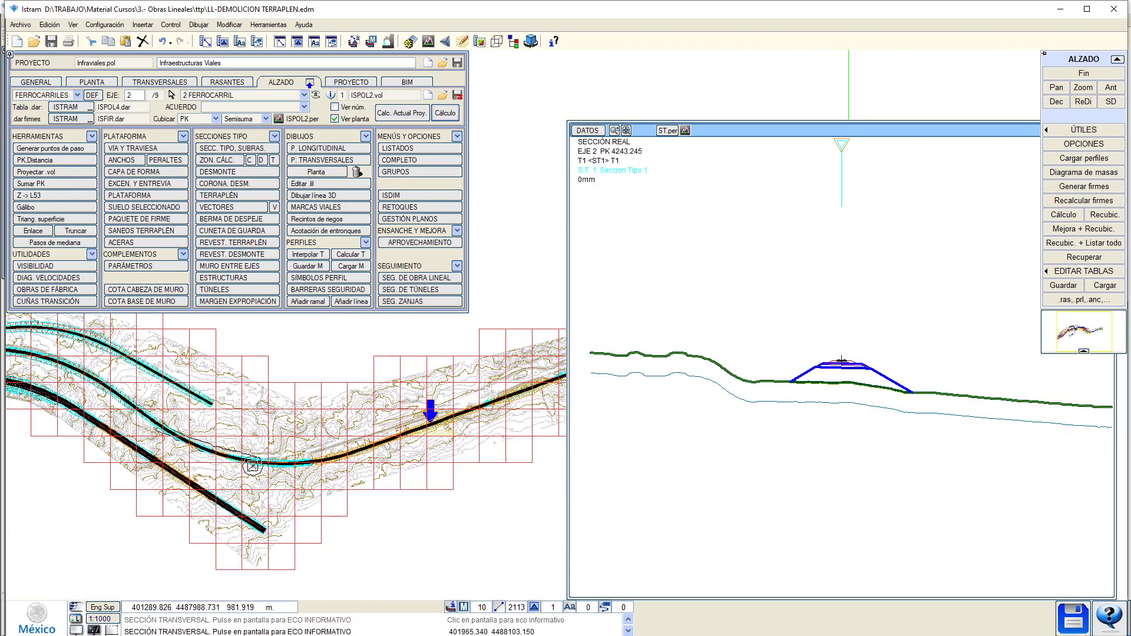
Examine axis 2's real sections near its start, from PK 784.041 back through PK 736.379 to PK 730.501.
middle_drag(88, 447, 436, 460)
scroll(138, 454, up, 5)
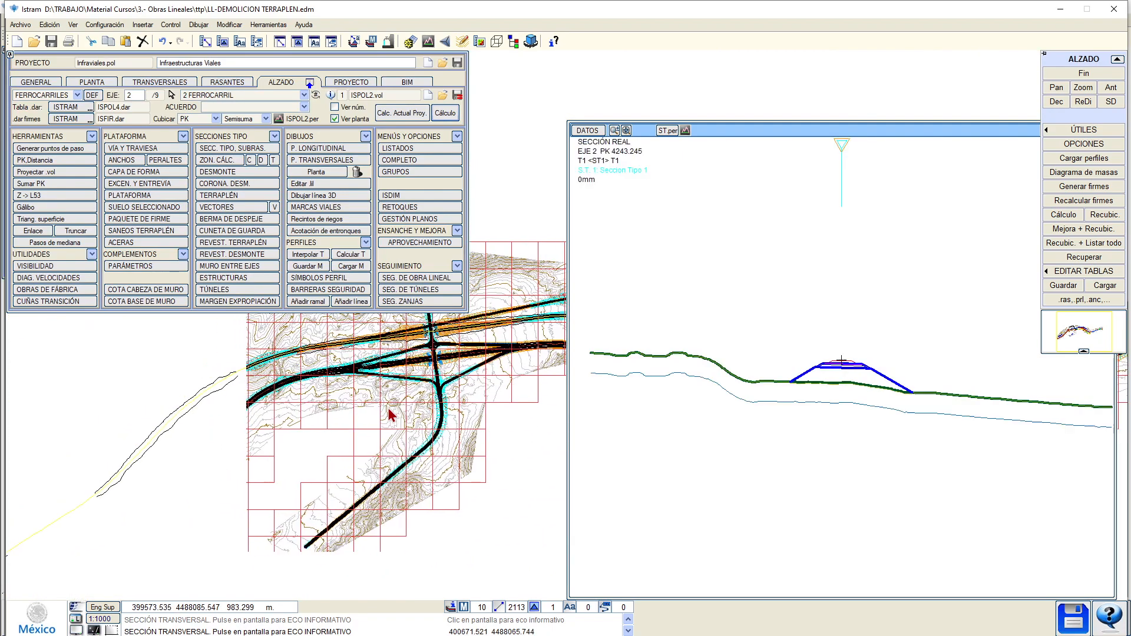
click(76, 467)
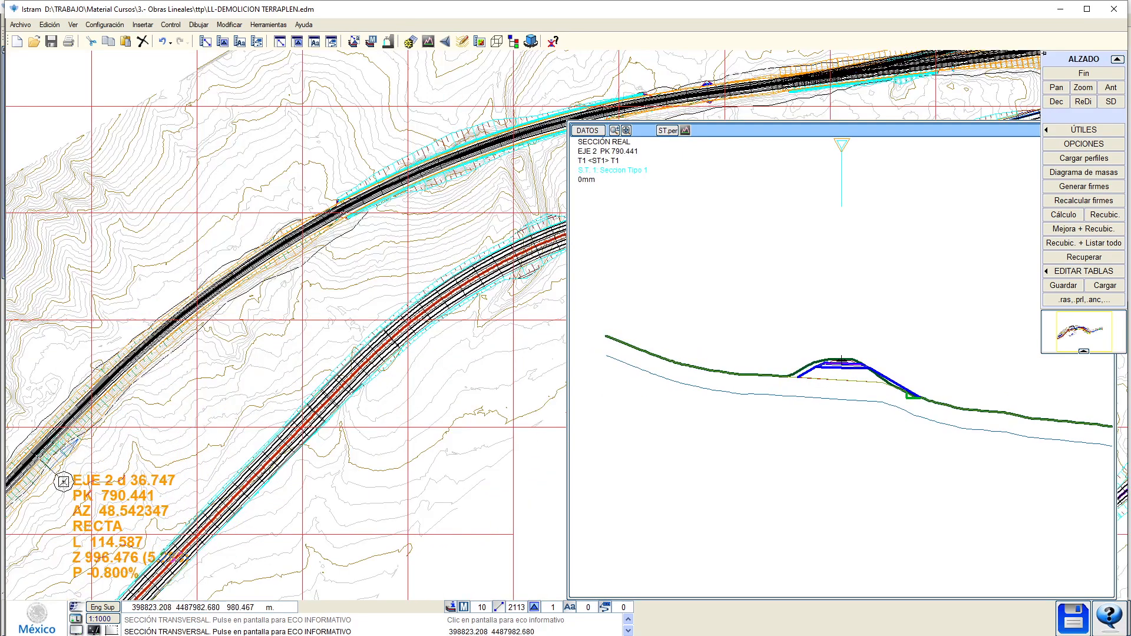
middle_drag(54, 481, 255, 427)
right_click(264, 439)
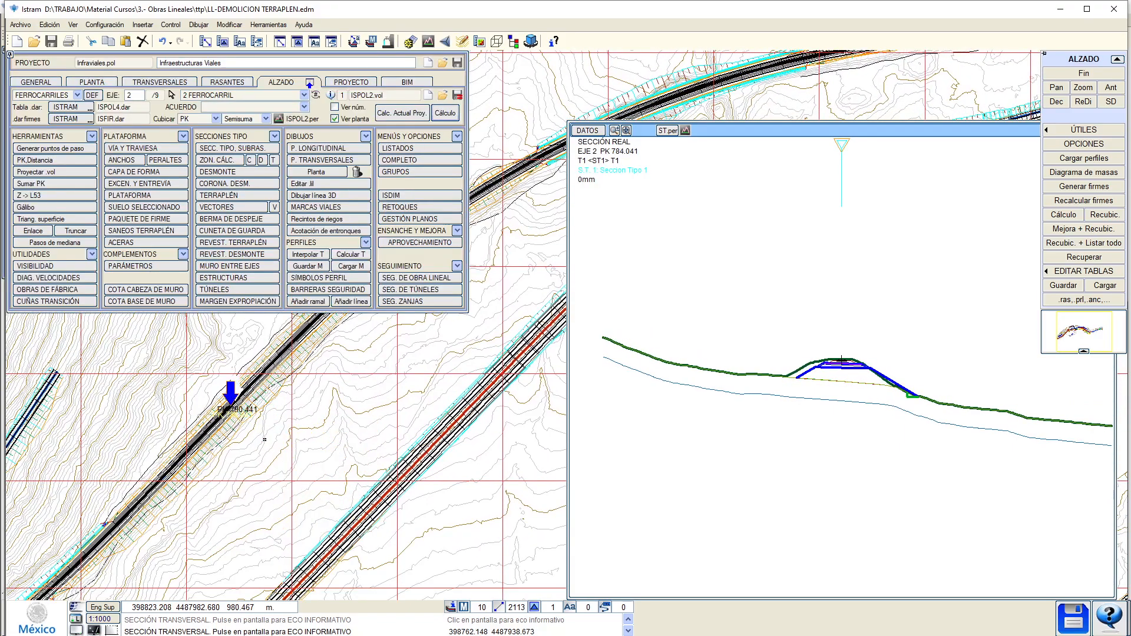
click(223, 470)
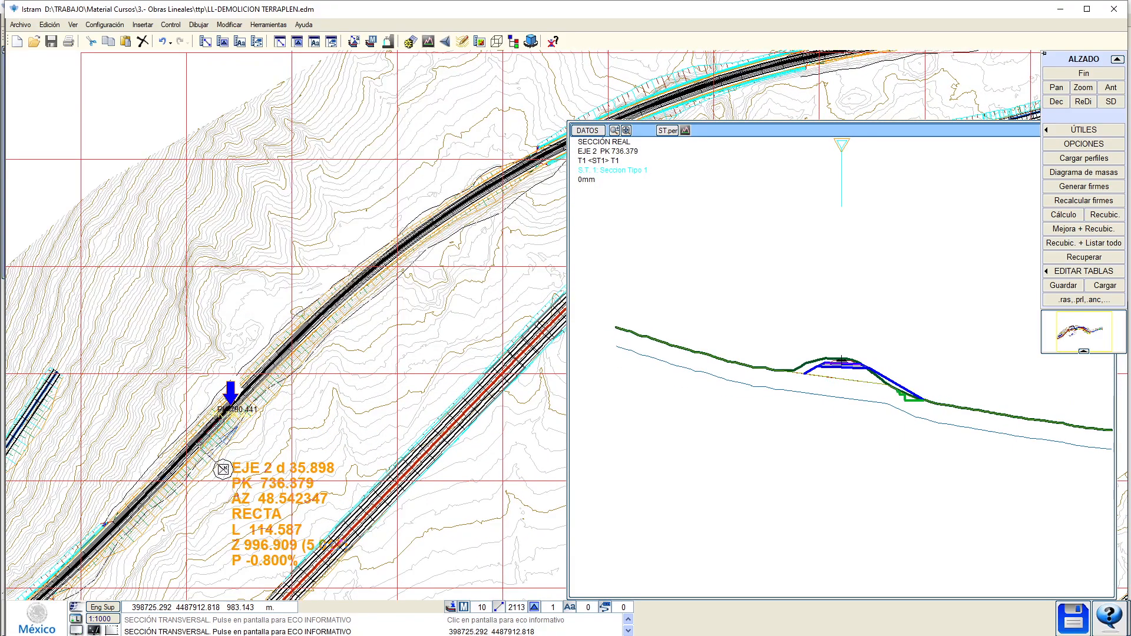
right_click(223, 481)
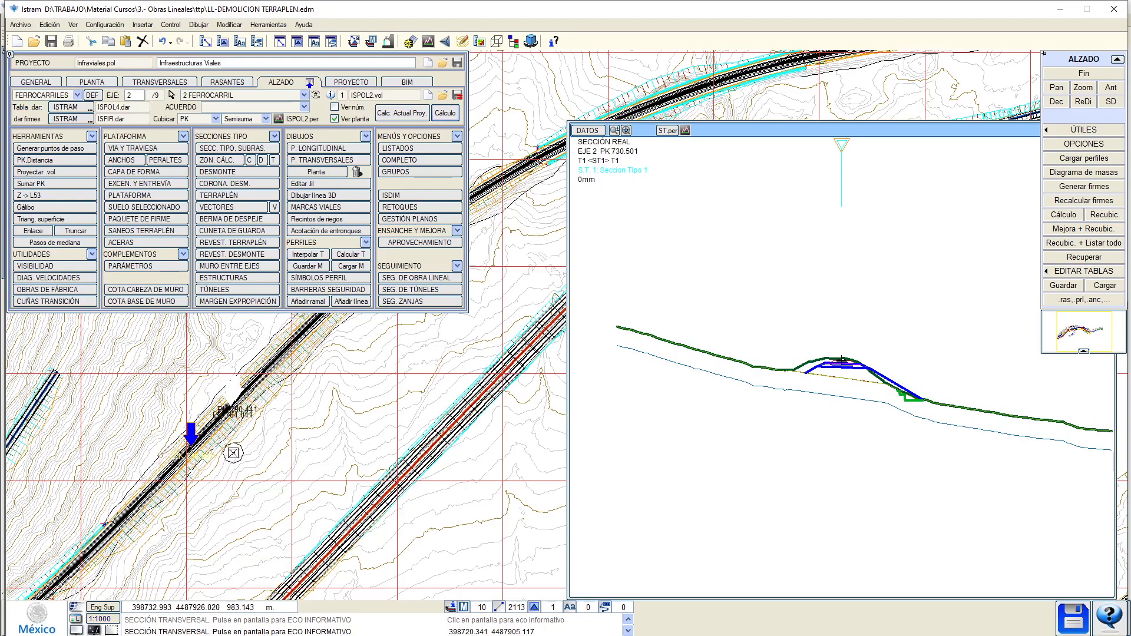
middle_drag(304, 376, 294, 397)
scroll(287, 406, up, 1)
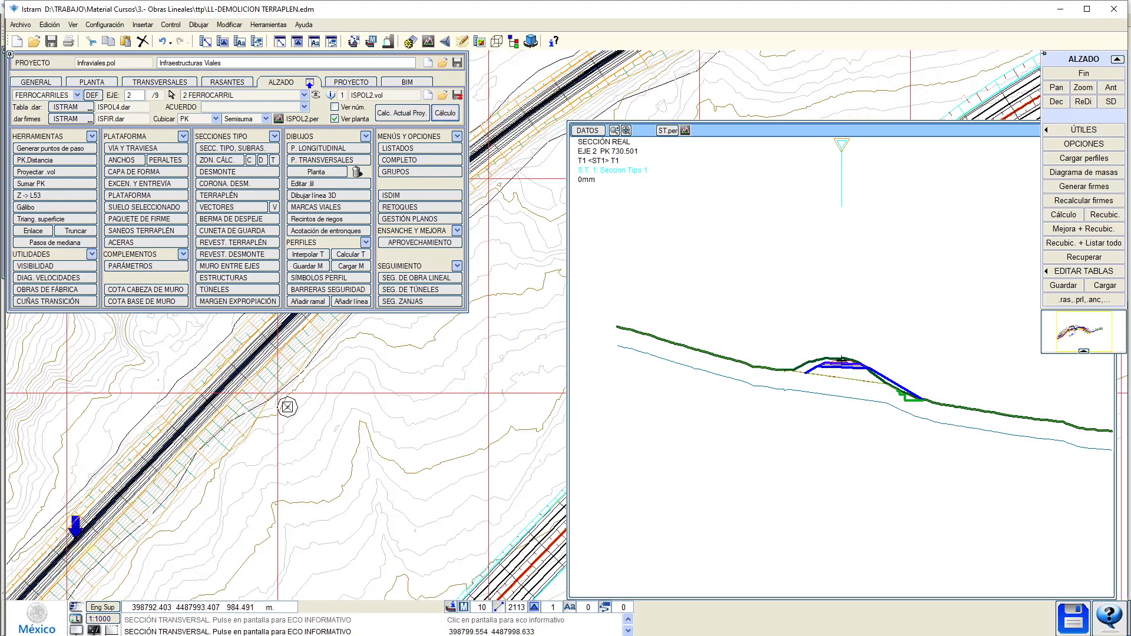
Step through the real sections of axis 2 from PK 820.002 to PK 1019.881, comparing the existing embankment with the new one.
mouse_move(290, 408)
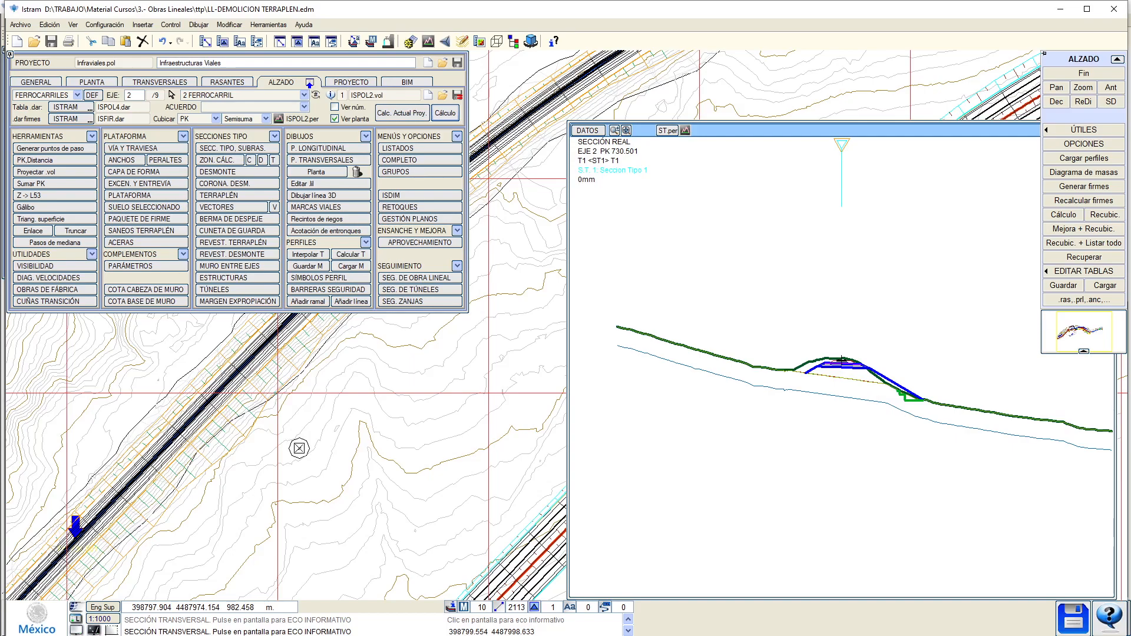
click(271, 475)
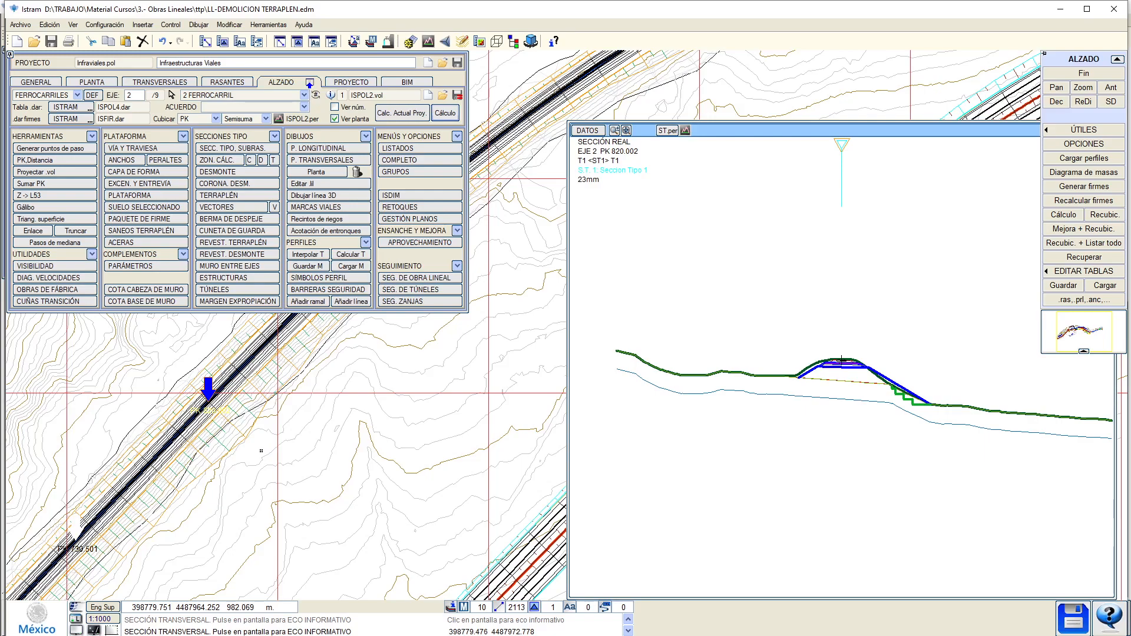
click(261, 451)
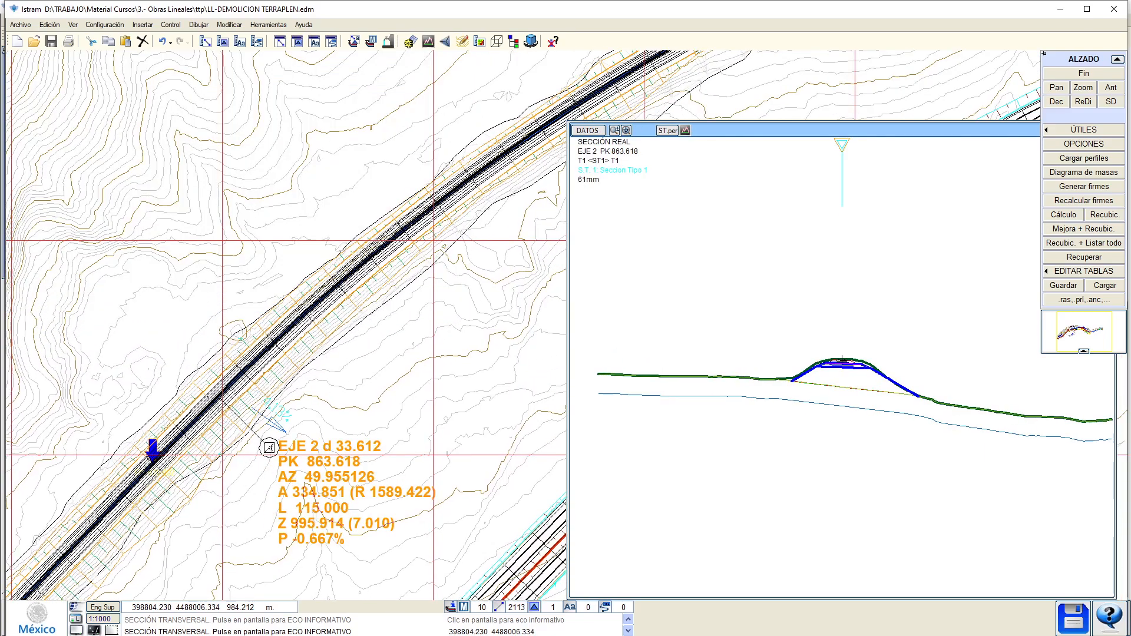
click(317, 392)
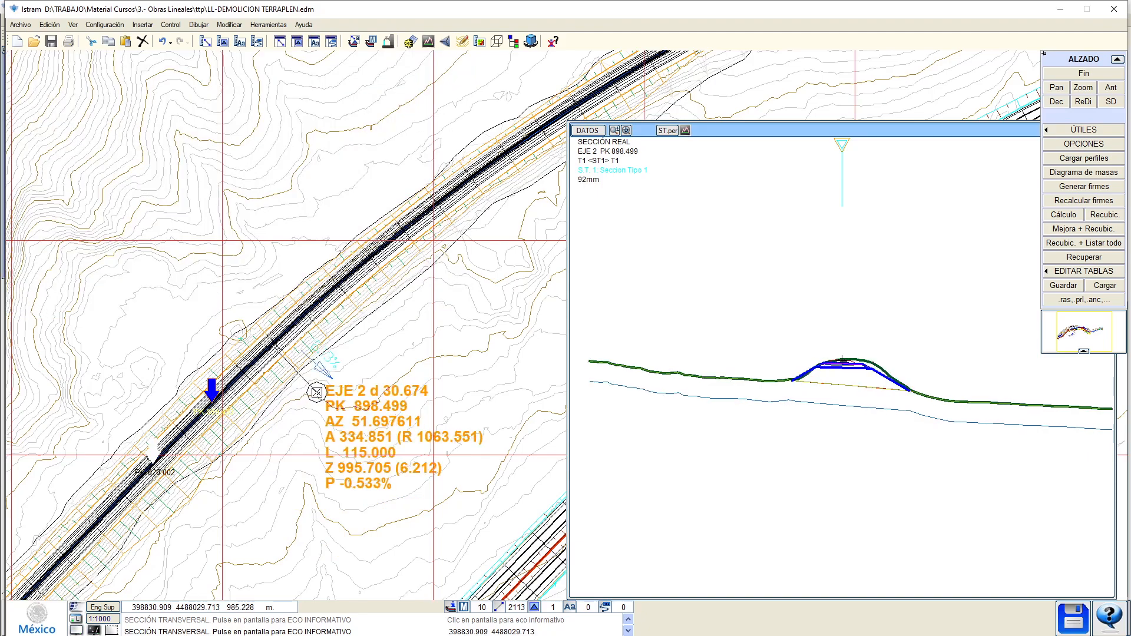
click(312, 393)
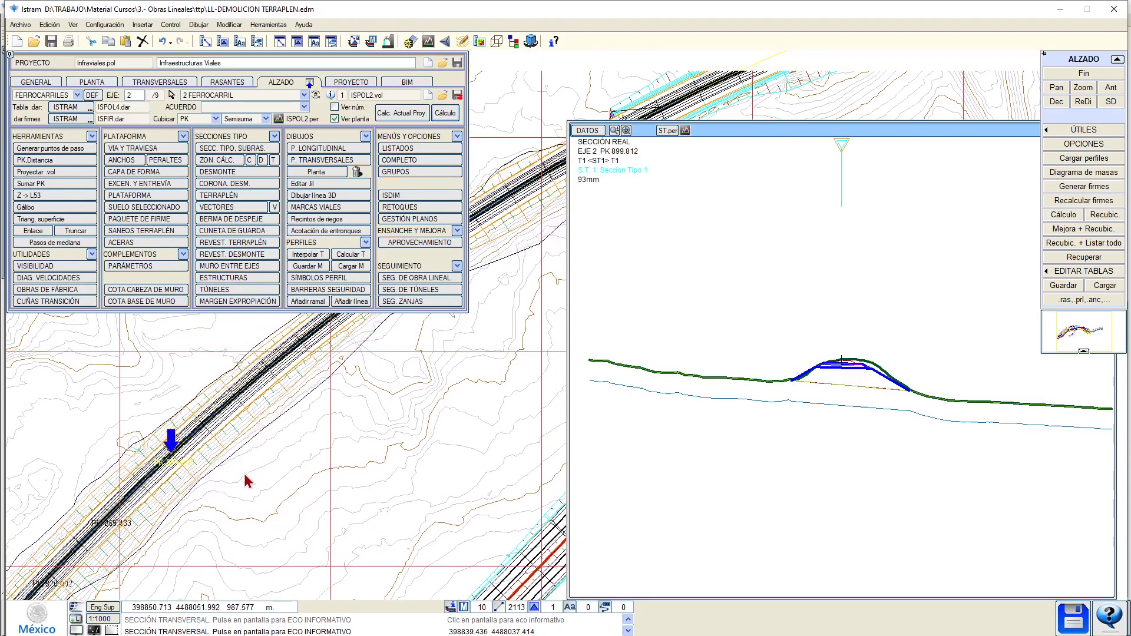
click(247, 466)
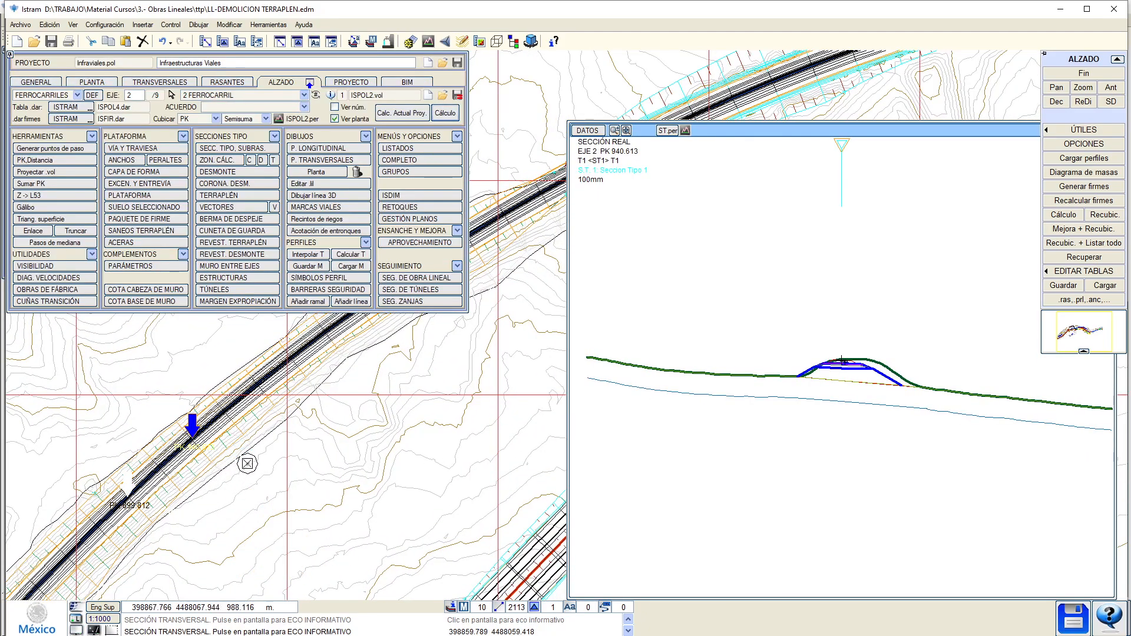
click(293, 414)
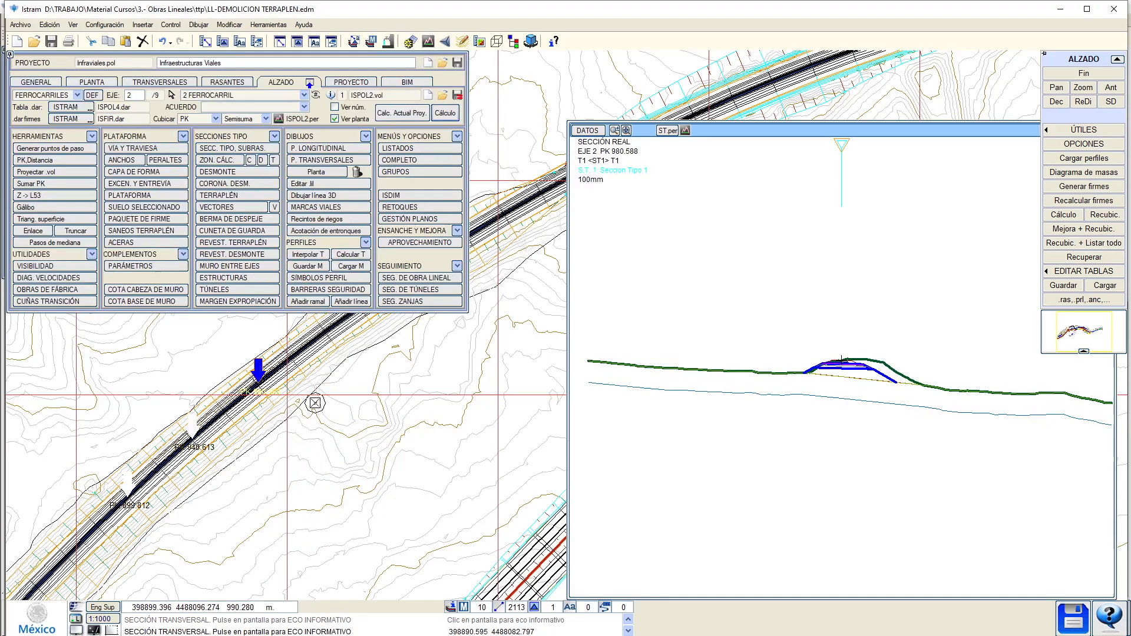
click(363, 386)
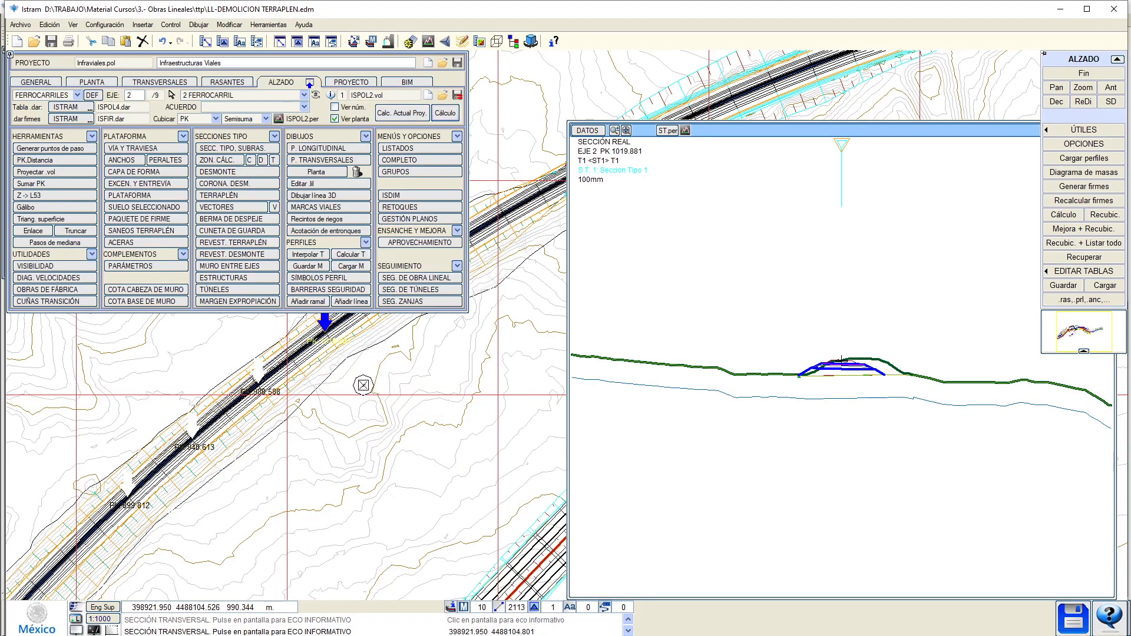
Inspect the real sections of axis 2 between PK 1041.132 and PK 1119.925, then return to PK 1070.748.
middle_drag(348, 406, 194, 504)
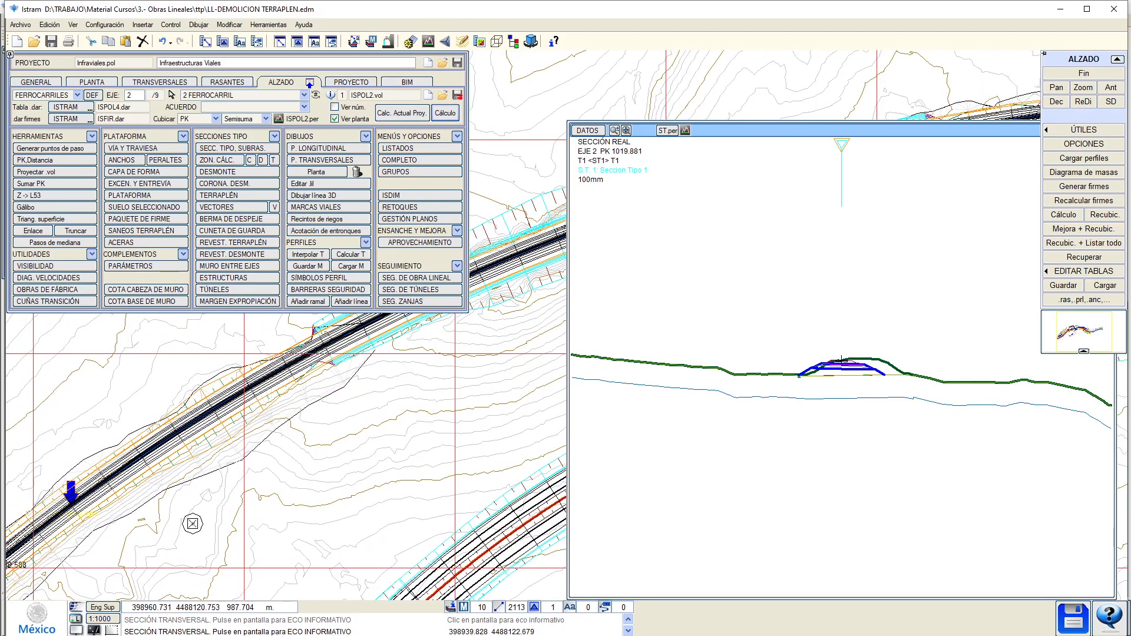
click(148, 537)
click(184, 526)
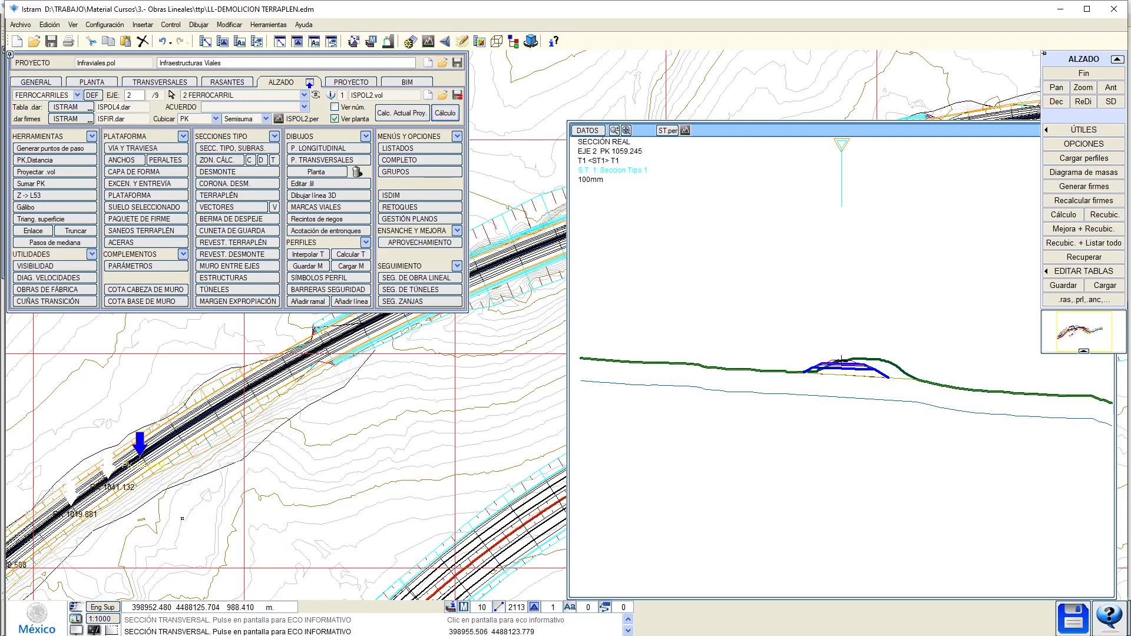
click(175, 466)
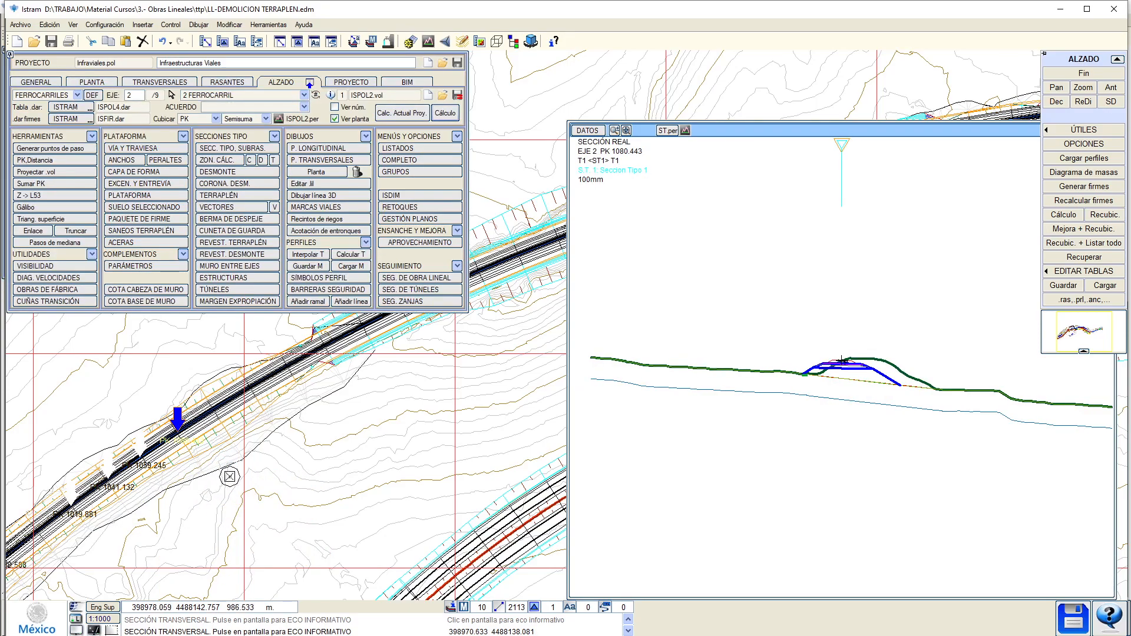
click(245, 462)
click(285, 437)
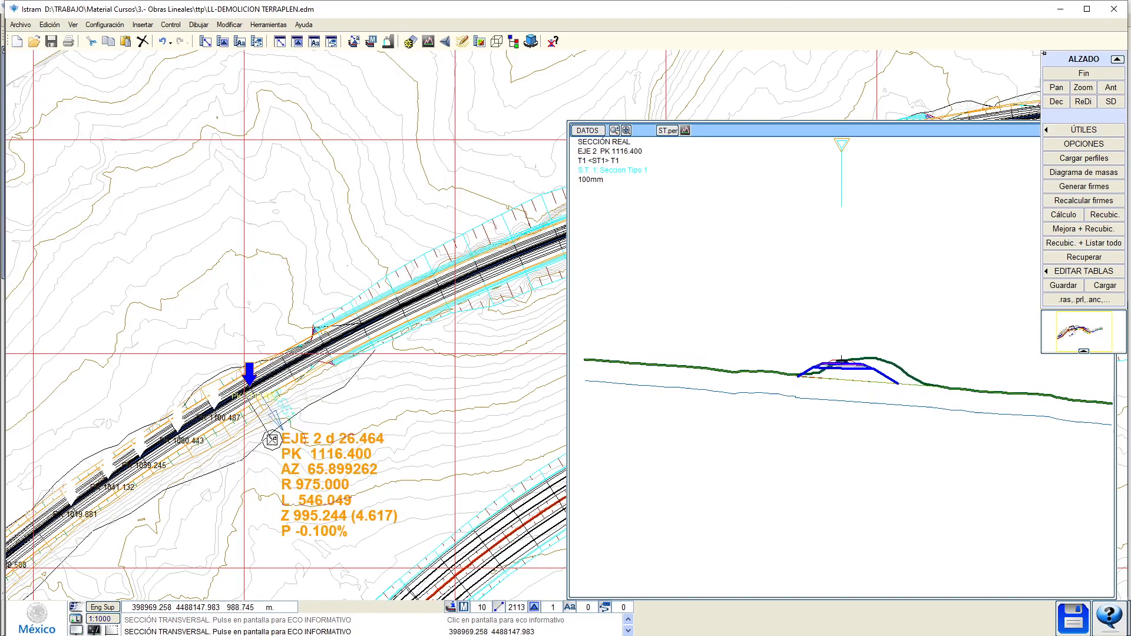
click(348, 411)
click(193, 489)
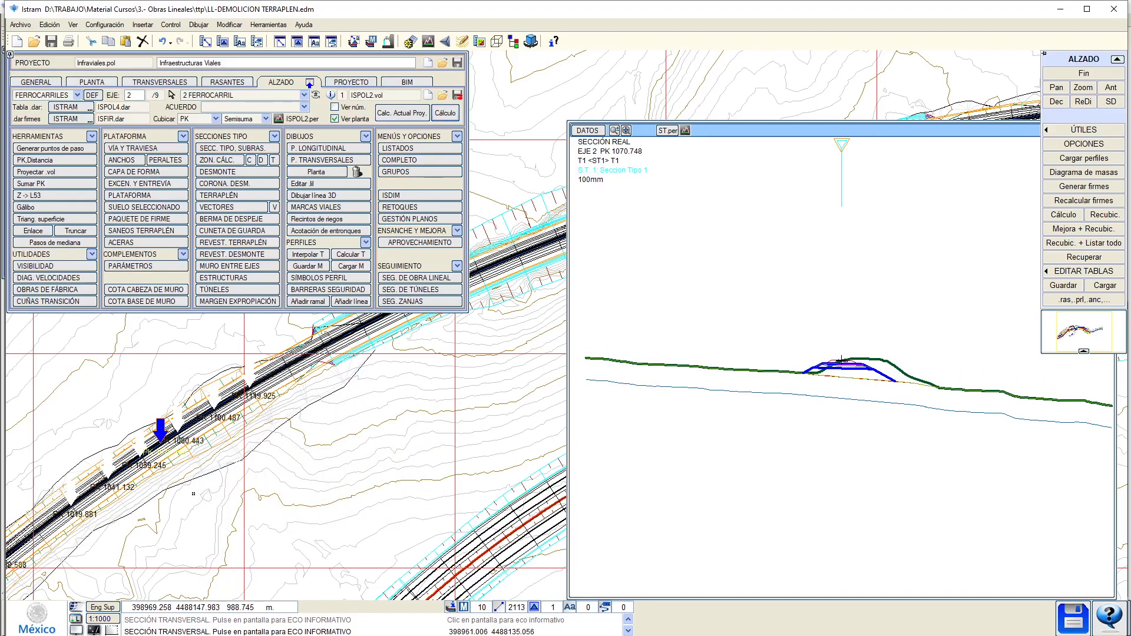
Follow the real sections of axis 2 through the cut stretch as far as PK 1533.645.
click(301, 445)
middle_drag(301, 444, 111, 538)
click(409, 378)
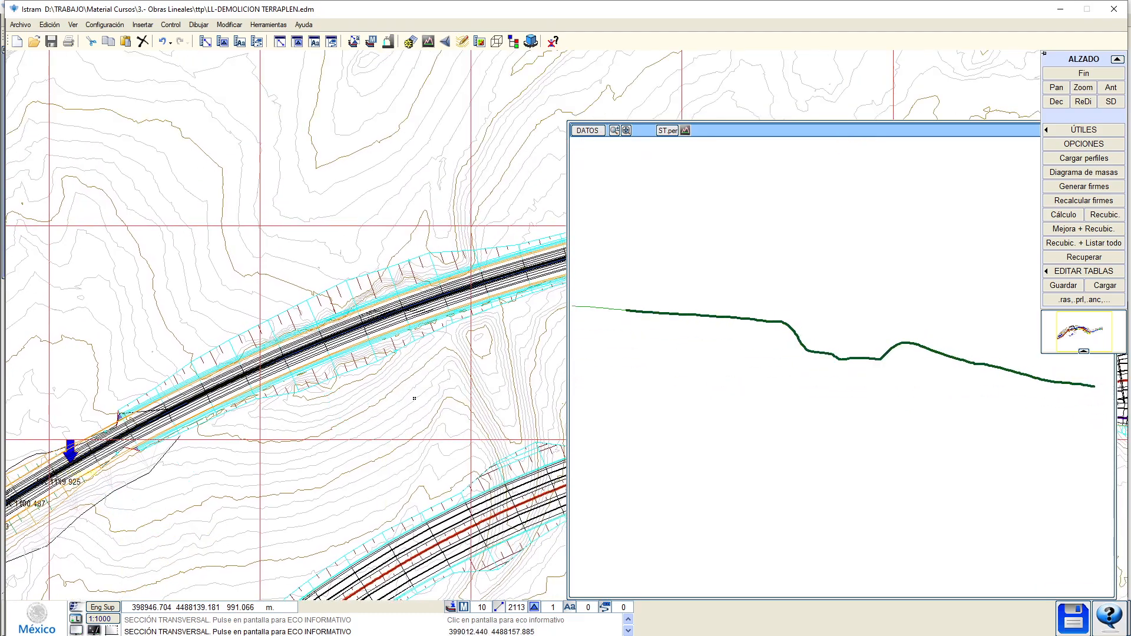
middle_drag(485, 380, 9, 504)
click(336, 437)
click(417, 485)
middle_drag(219, 427, 159, 447)
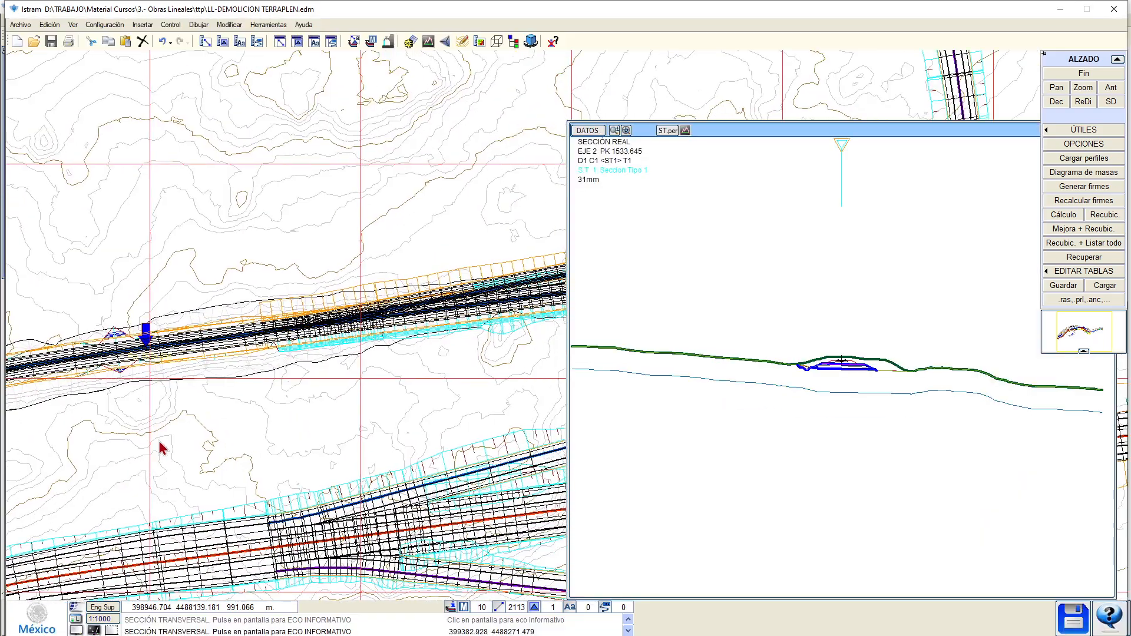
Inspect the real sections of axis 2 at PK 1755.104 and PK 1867.027, where the parallel track separates before the crossing.
click(301, 396)
click(400, 396)
middle_drag(400, 396, 107, 379)
click(330, 387)
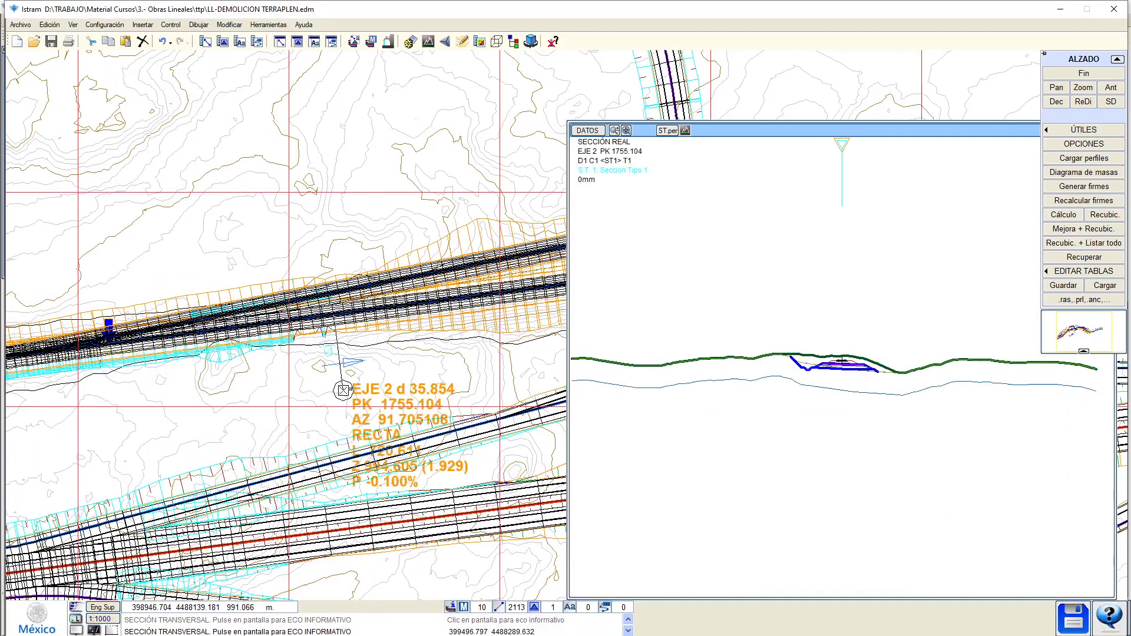
click(194, 377)
click(302, 390)
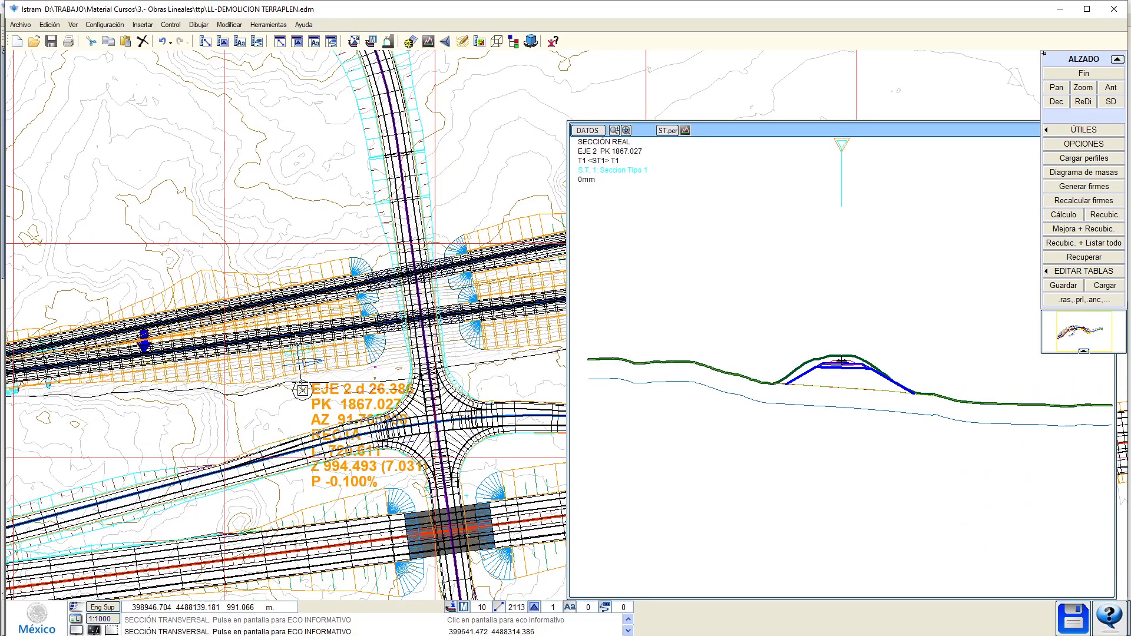
middle_drag(301, 383, 303, 454)
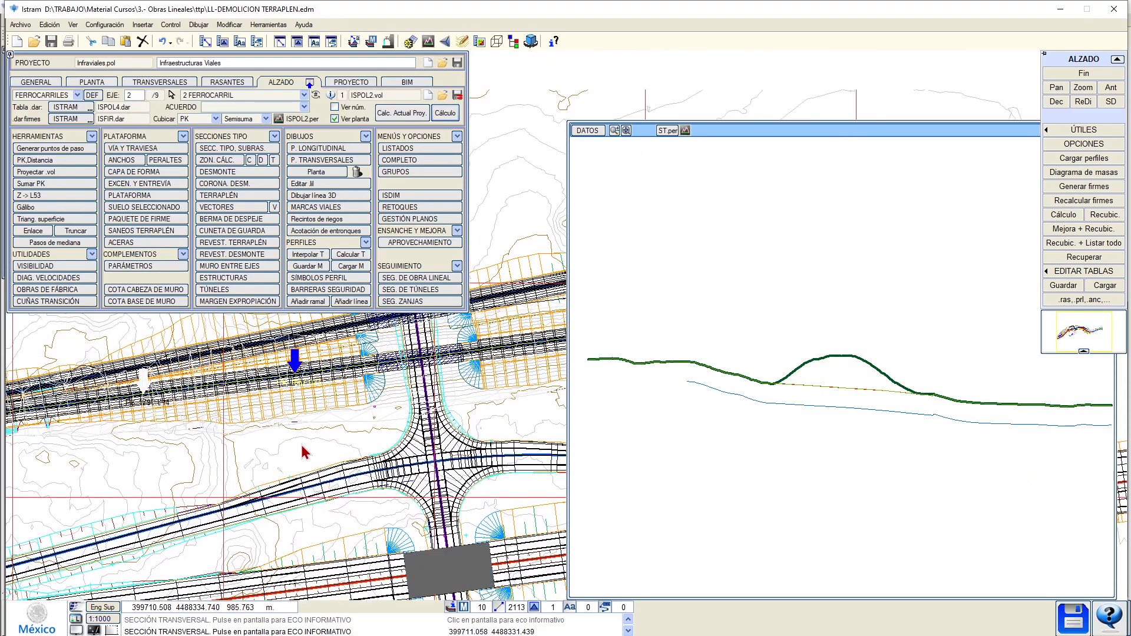
Make the parallel railway axis 6 the active axis, discarding the unsaved embankment saneo data of ISPOL2.vol.
scroll(254, 379, up, 2)
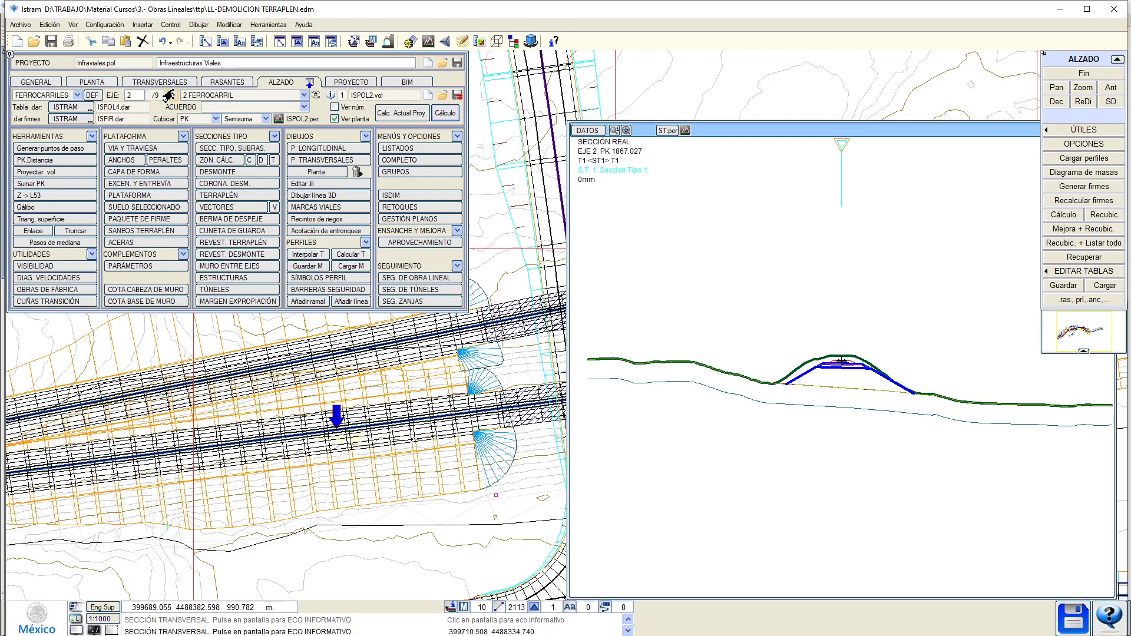
click(169, 95)
click(271, 364)
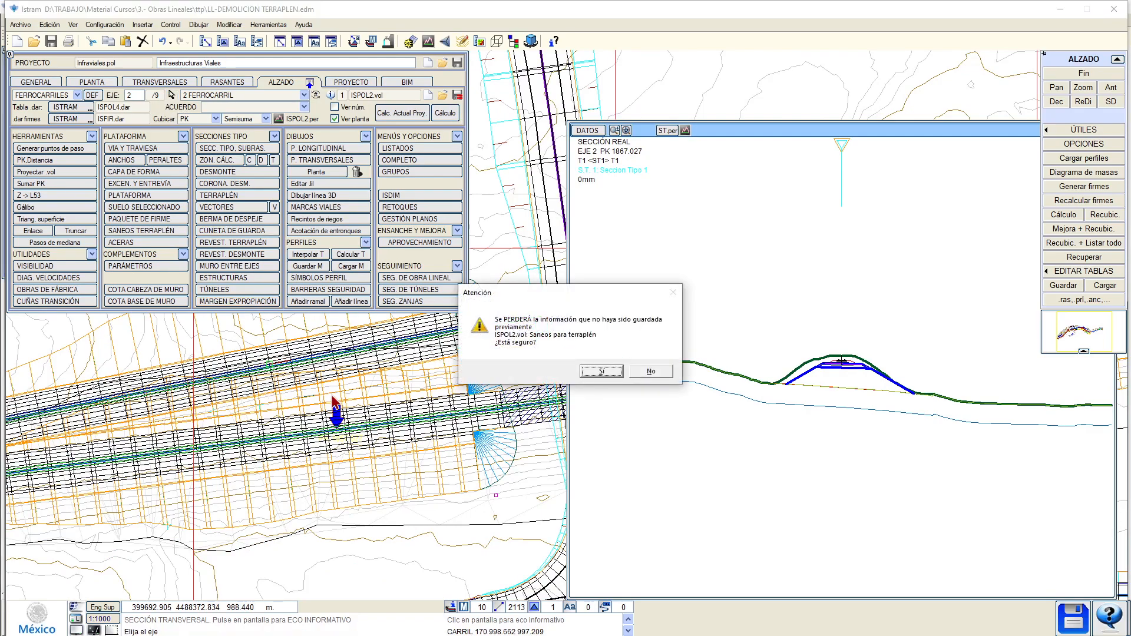
click(601, 371)
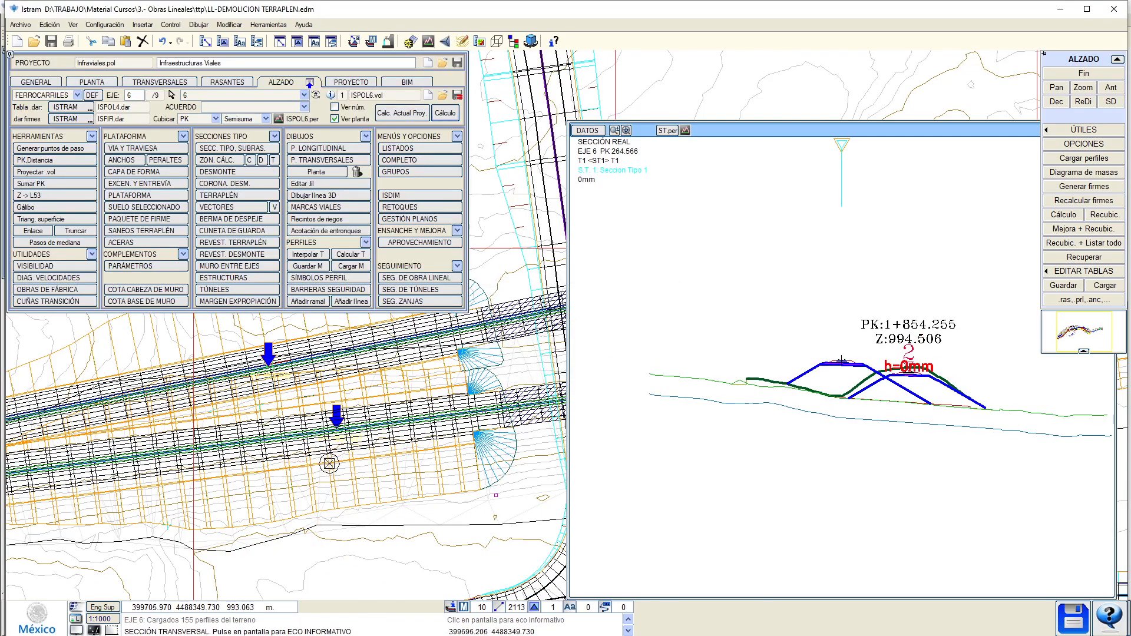
Examine axis 6's real section at PK 569.683 together with the neighbouring axis 2 embankment.
middle_drag(329, 464, 30, 535)
middle_drag(401, 419, 8, 517)
middle_drag(470, 398, 10, 463)
right_click(317, 434)
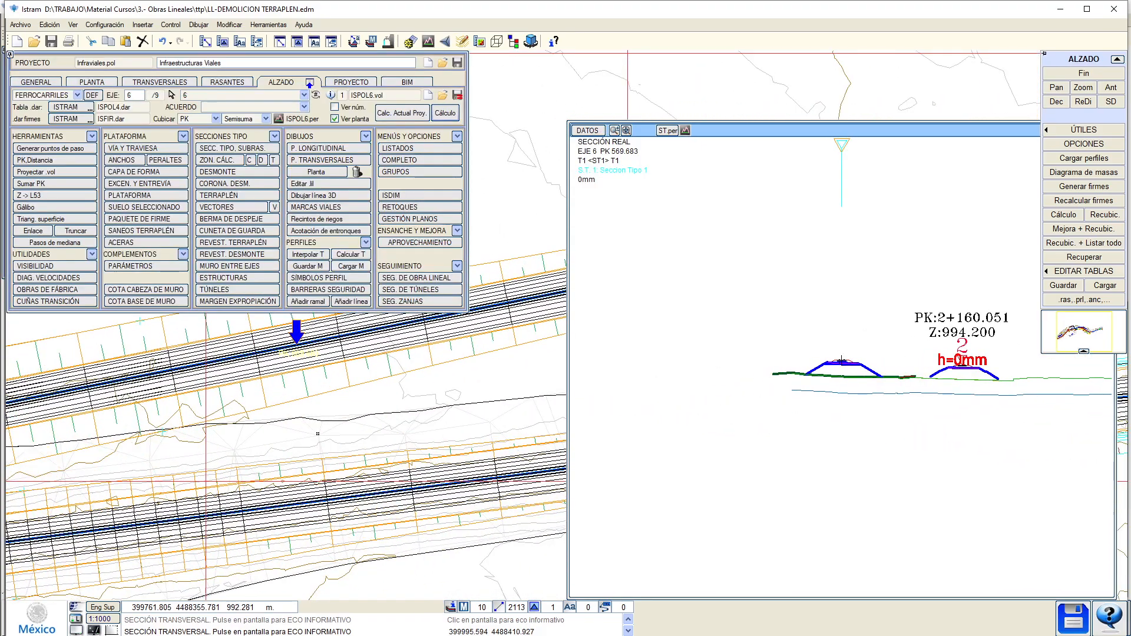
scroll(288, 436, down, 2)
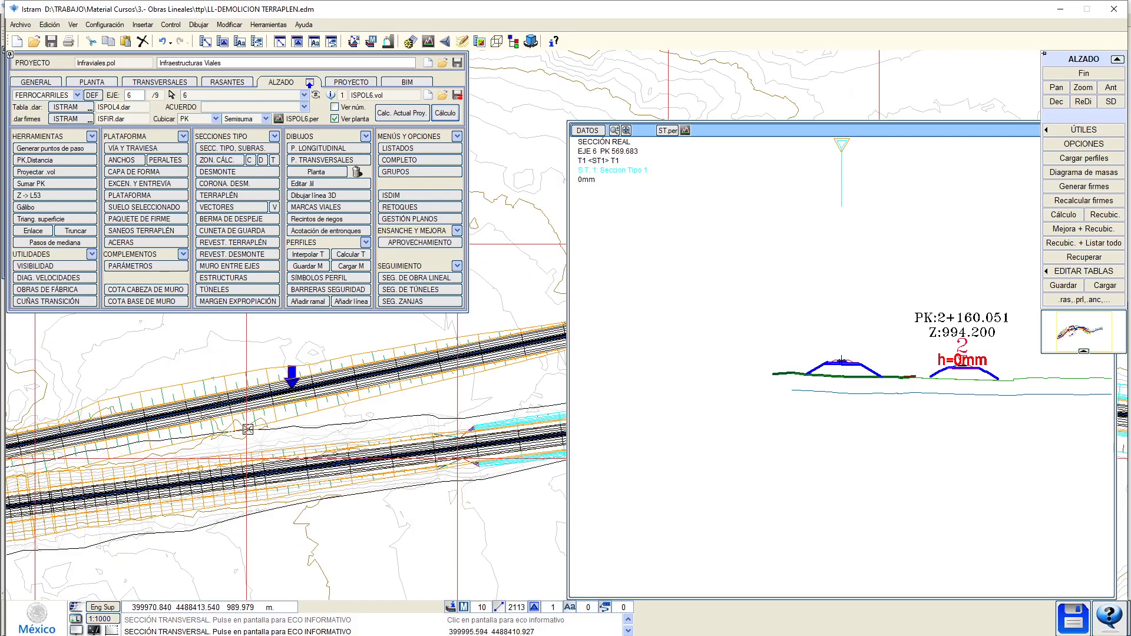
middle_drag(163, 426, 243, 422)
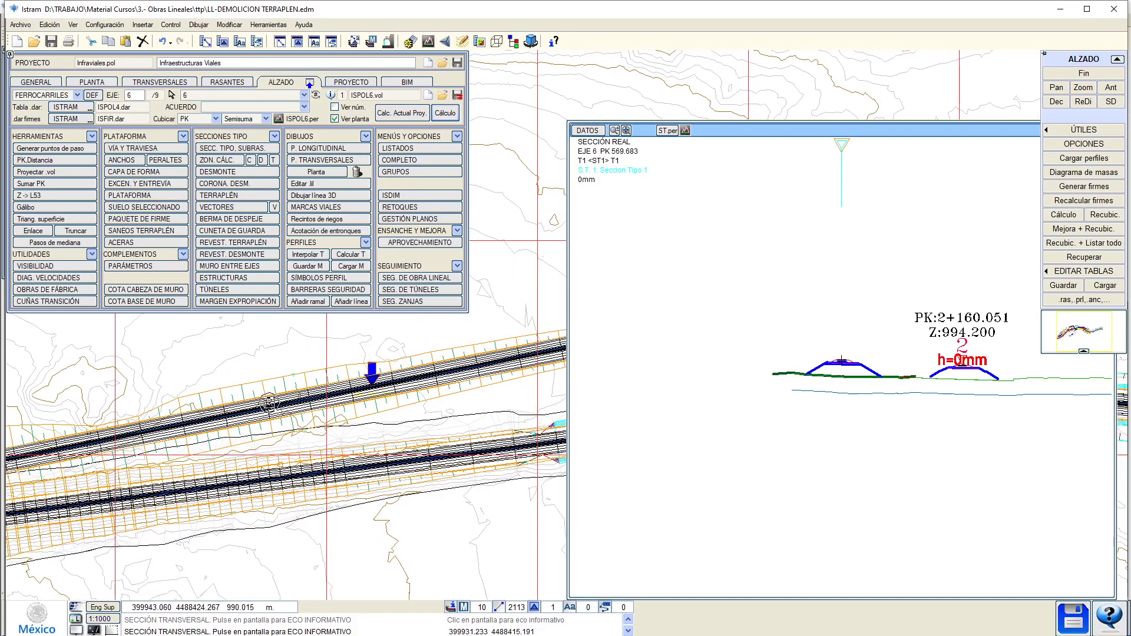
Make axis 2 FERROCARRIL the active axis again and examine its real section around PK 2149 beside the parallel track.
click(170, 95)
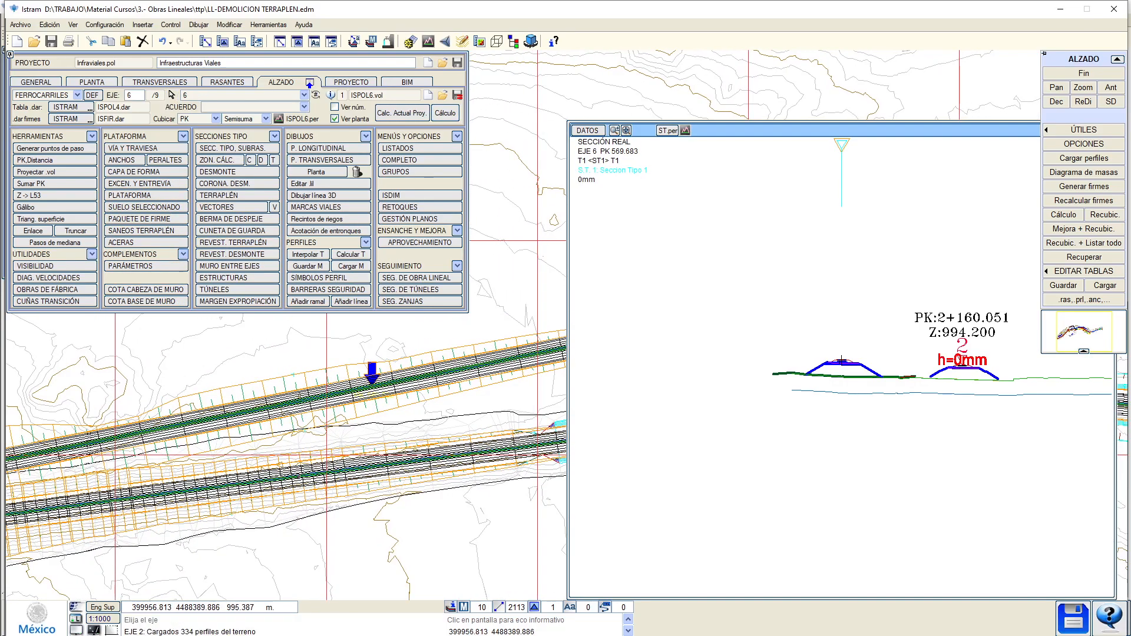
click(365, 433)
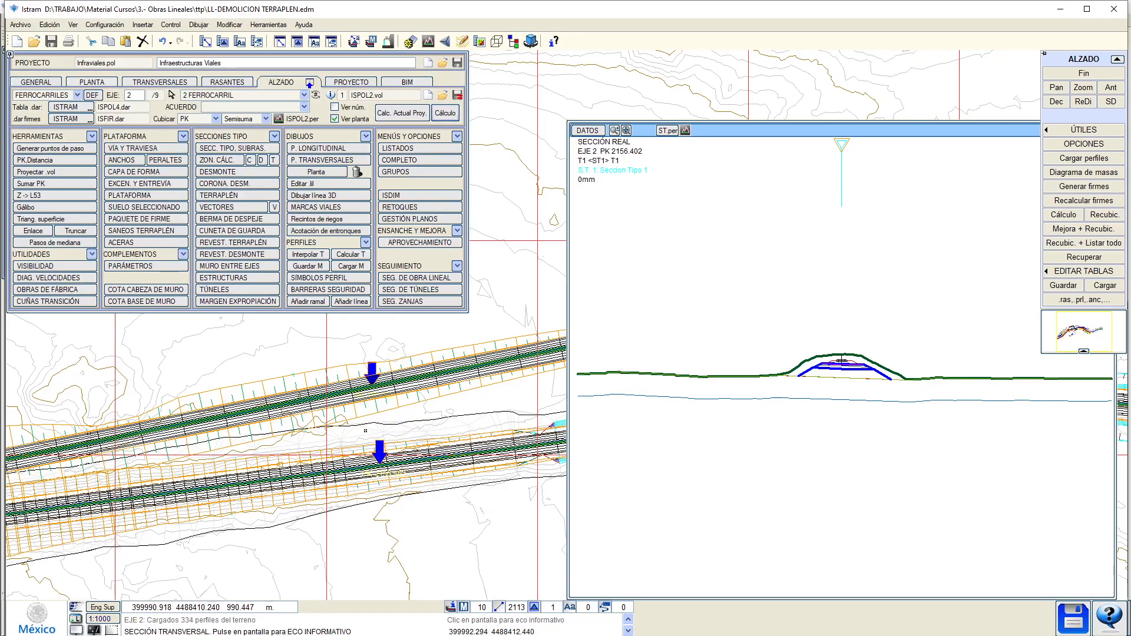
click(359, 419)
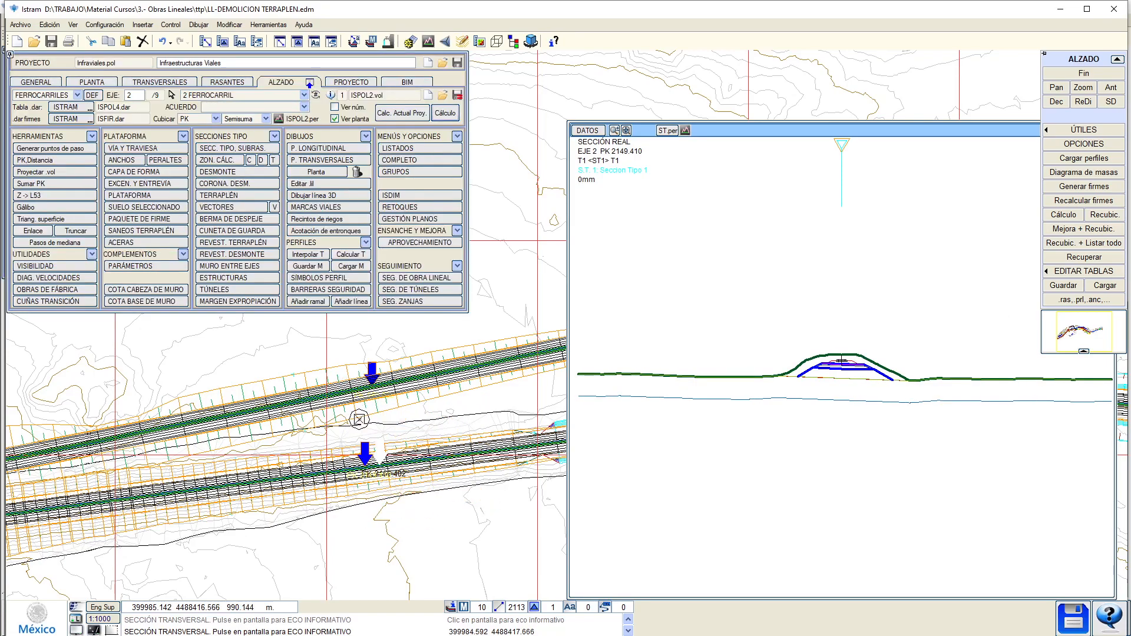
click(361, 419)
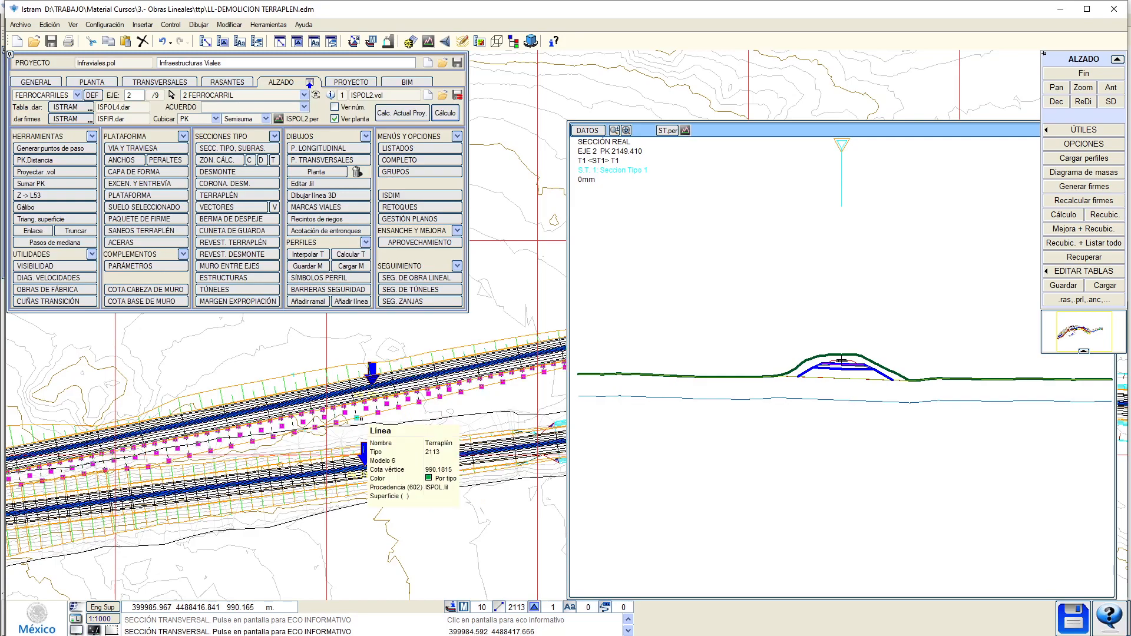
scroll(370, 423, up, 5)
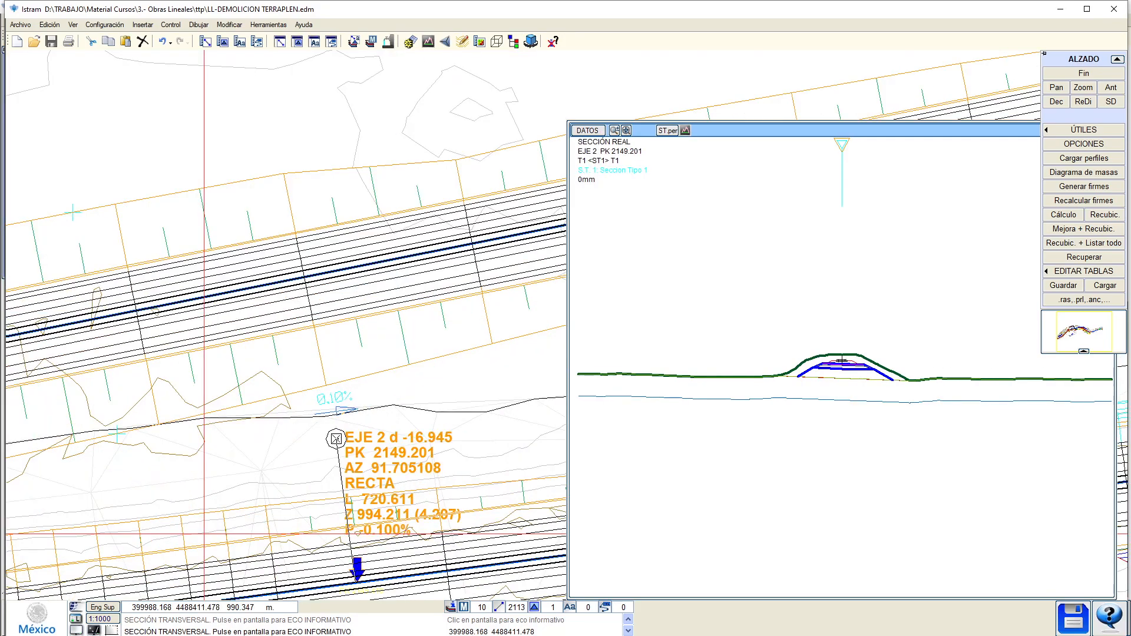
right_click(336, 439)
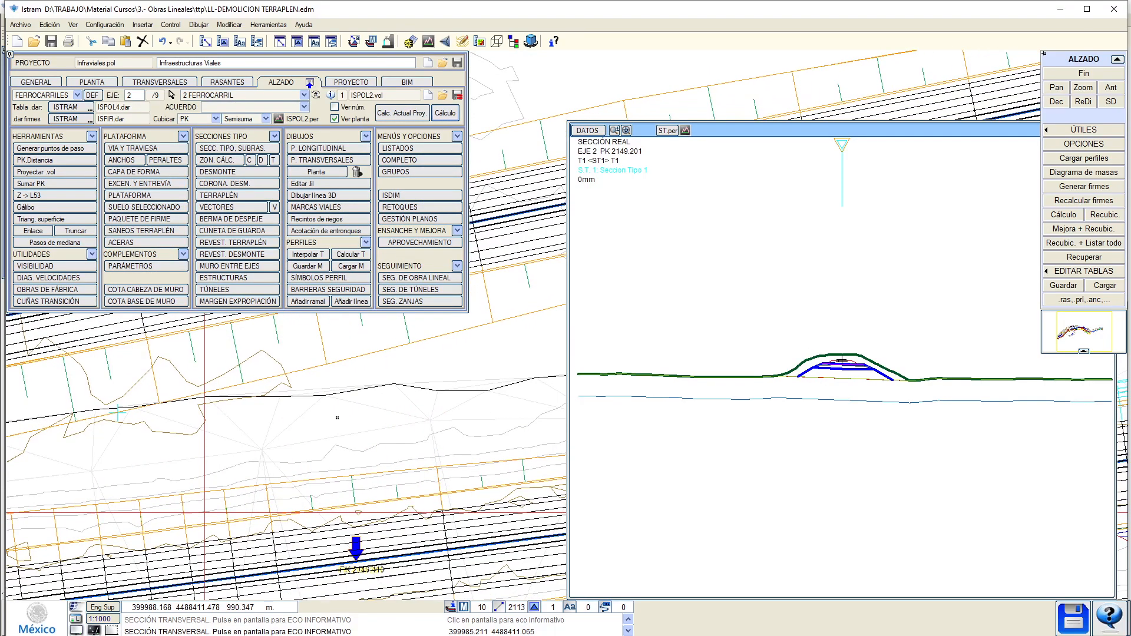
right_click(342, 422)
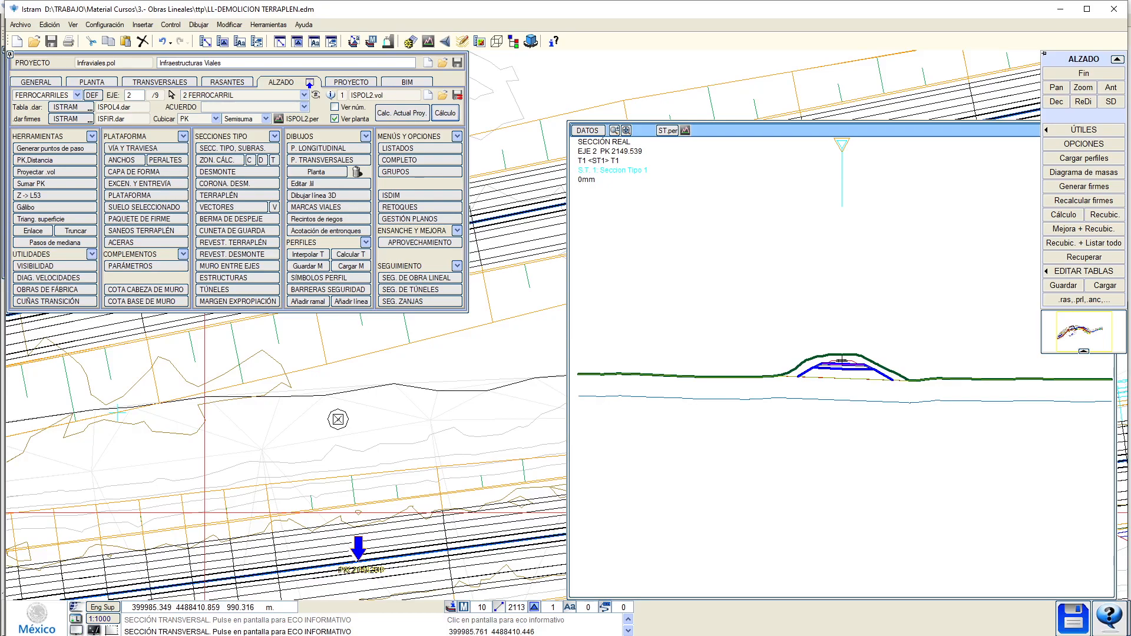
click(340, 422)
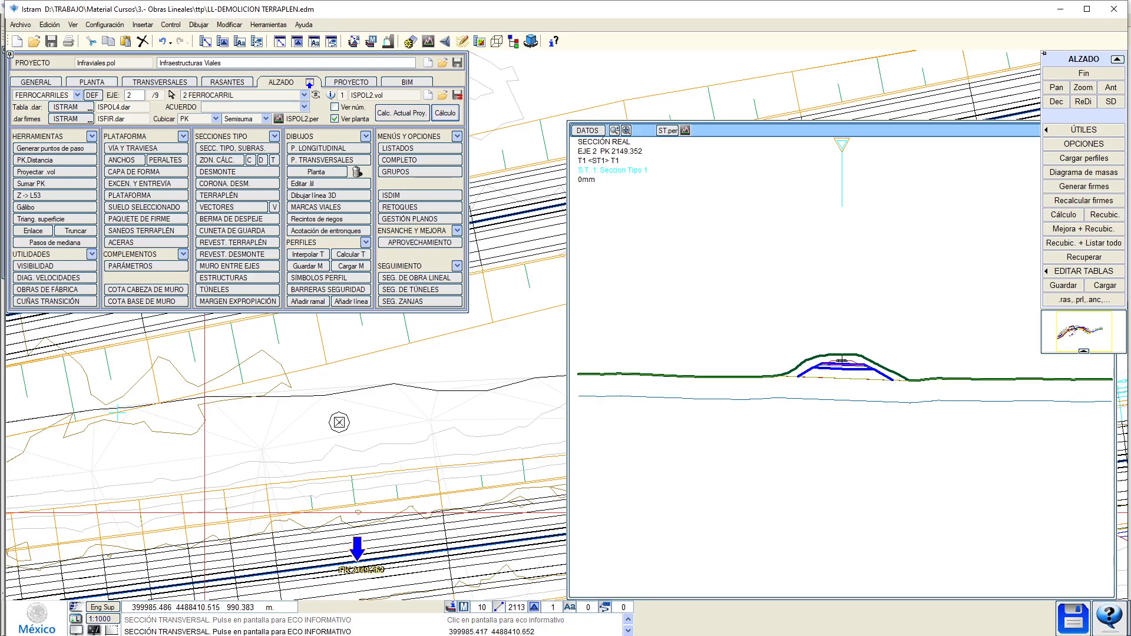
click(340, 416)
Survey the plan and real sections along axis 2 as far as PK 2947.349, then review the road interchange area.
scroll(340, 416, down, 4)
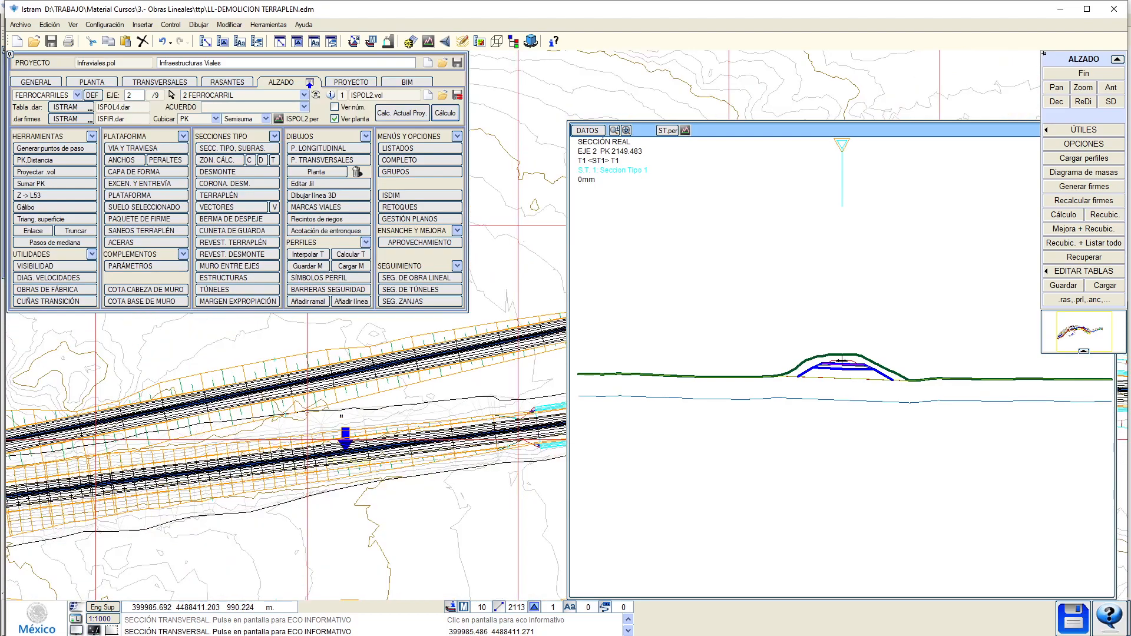
middle_drag(340, 415, 126, 440)
drag(235, 424, 428, 409)
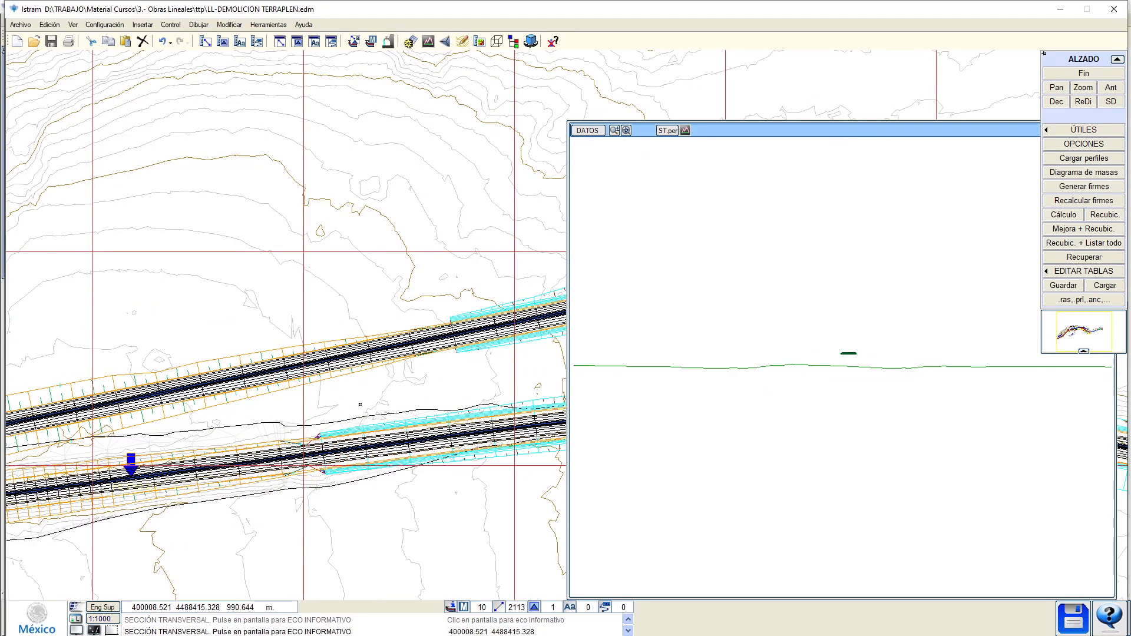
middle_drag(426, 409, 10, 430)
drag(10, 430, 146, 434)
scroll(146, 435, down, 2)
drag(148, 436, 284, 501)
middle_drag(284, 500, 189, 403)
drag(189, 403, 447, 514)
middle_drag(446, 514, 138, 424)
mouse_move(138, 424)
mouse_down()
mouse_move(158, 427)
mouse_move(144, 436)
mouse_move(96, 426)
mouse_up()
middle_drag(96, 426, 227, 499)
drag(227, 499, 157, 423)
middle_drag(139, 424, 485, 434)
middle_drag(143, 395, 472, 389)
scroll(208, 434, up, 1)
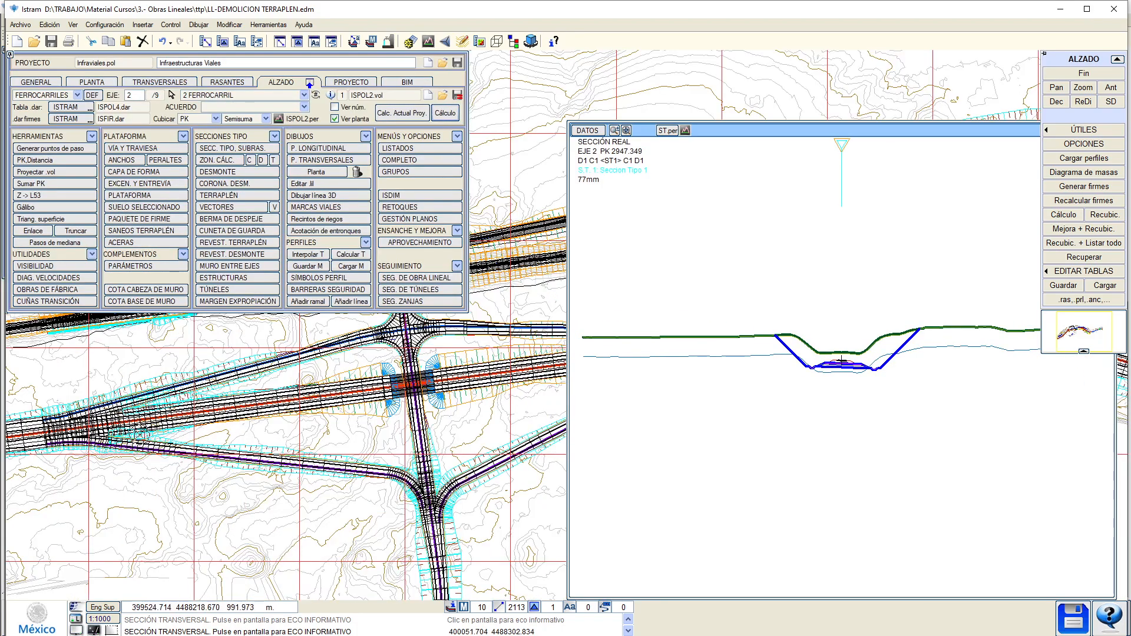
middle_drag(410, 352, 360, 423)
scroll(228, 449, down, 1)
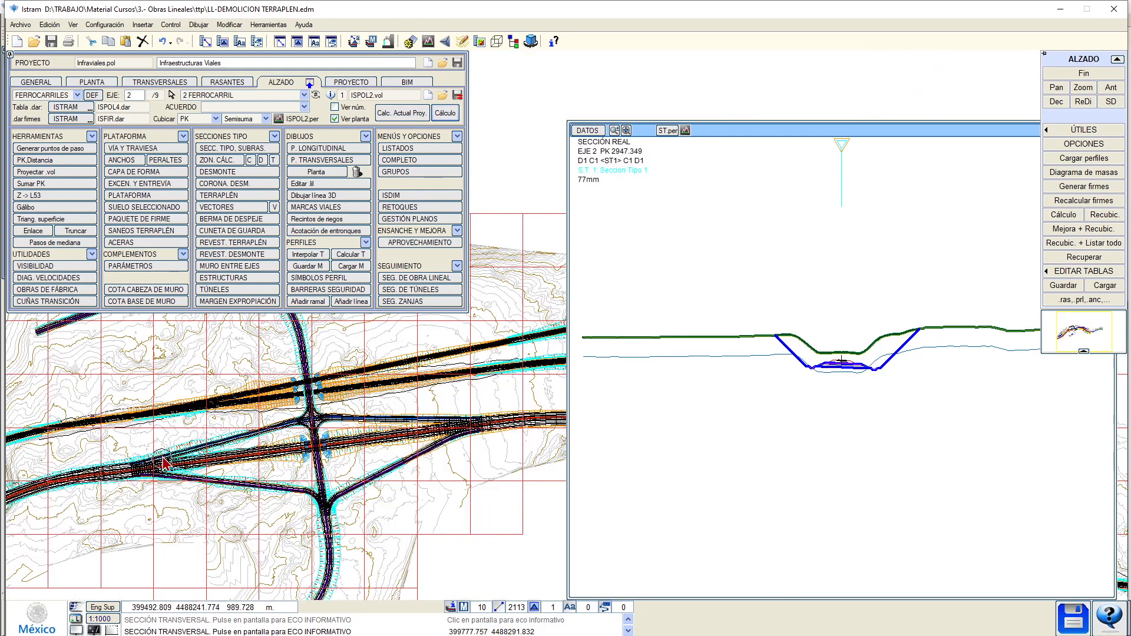
middle_drag(167, 461, 229, 438)
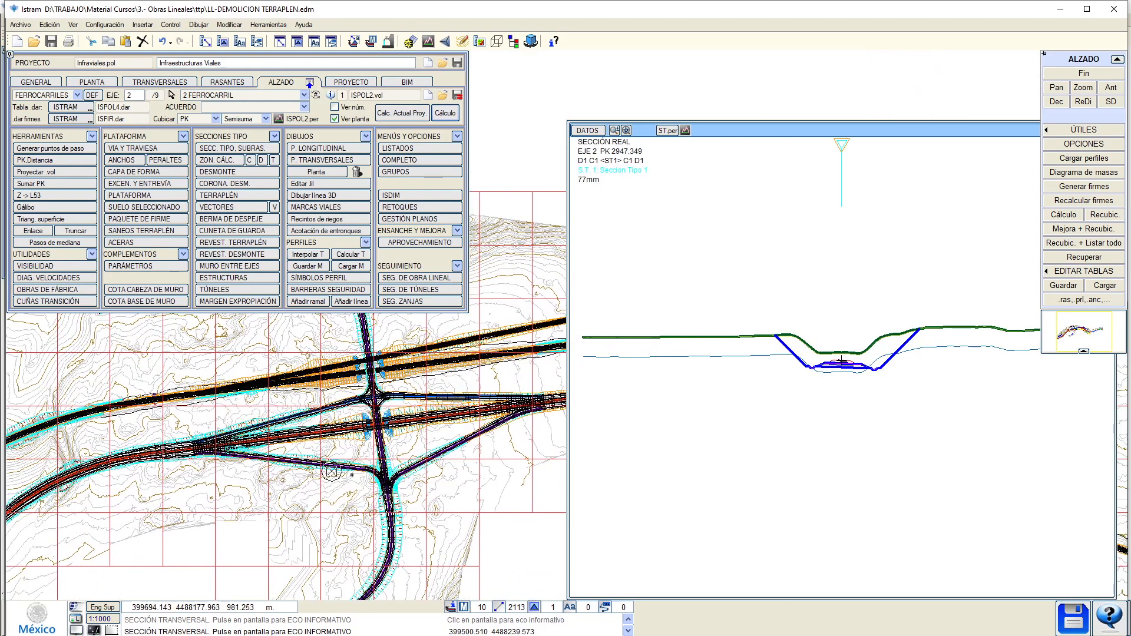
scroll(400, 497, up, 1)
scroll(385, 469, down, 1)
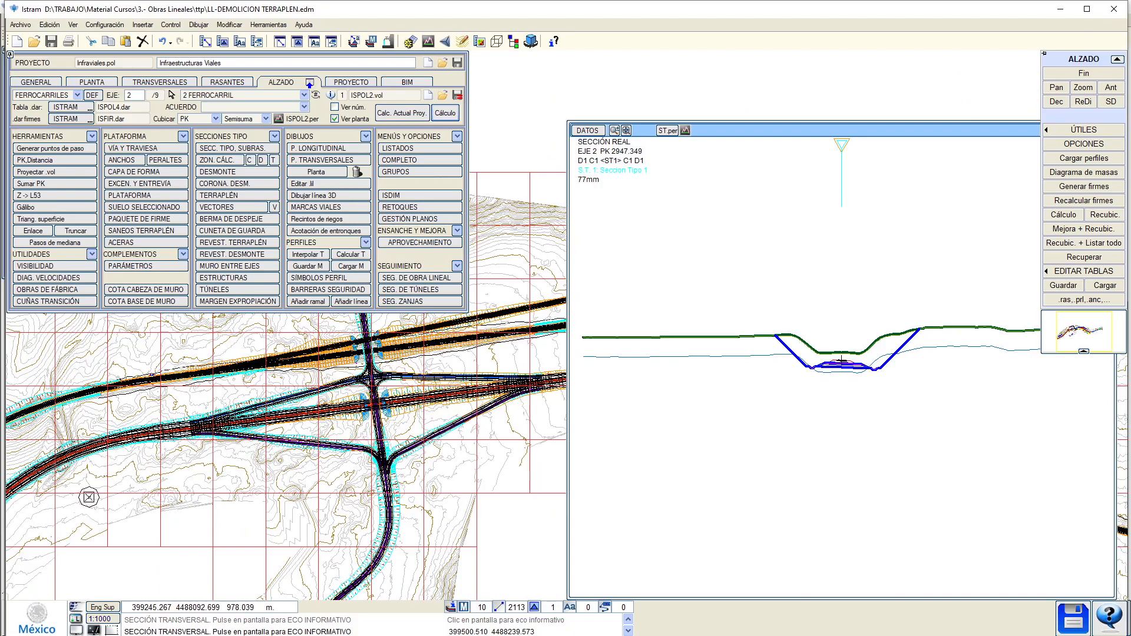
mouse_move(88, 497)
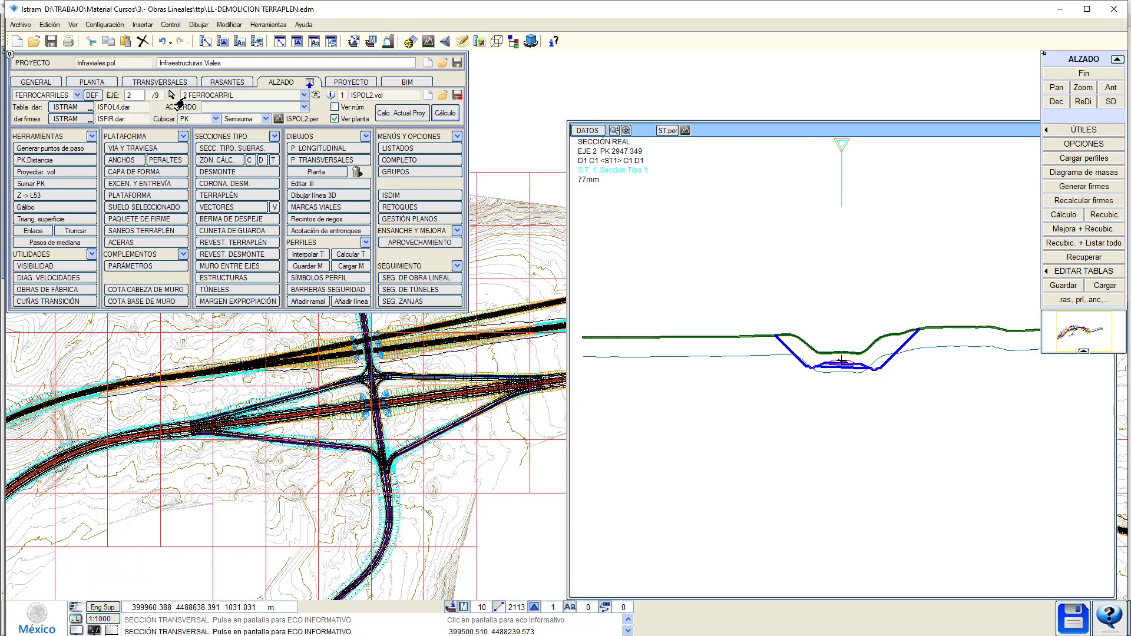
Make axis 1 CARRETERAS active and review its Ensanche y Mejora settings for fresado y demolición, cuñas y escalones, and firmes.
click(183, 96)
click(200, 105)
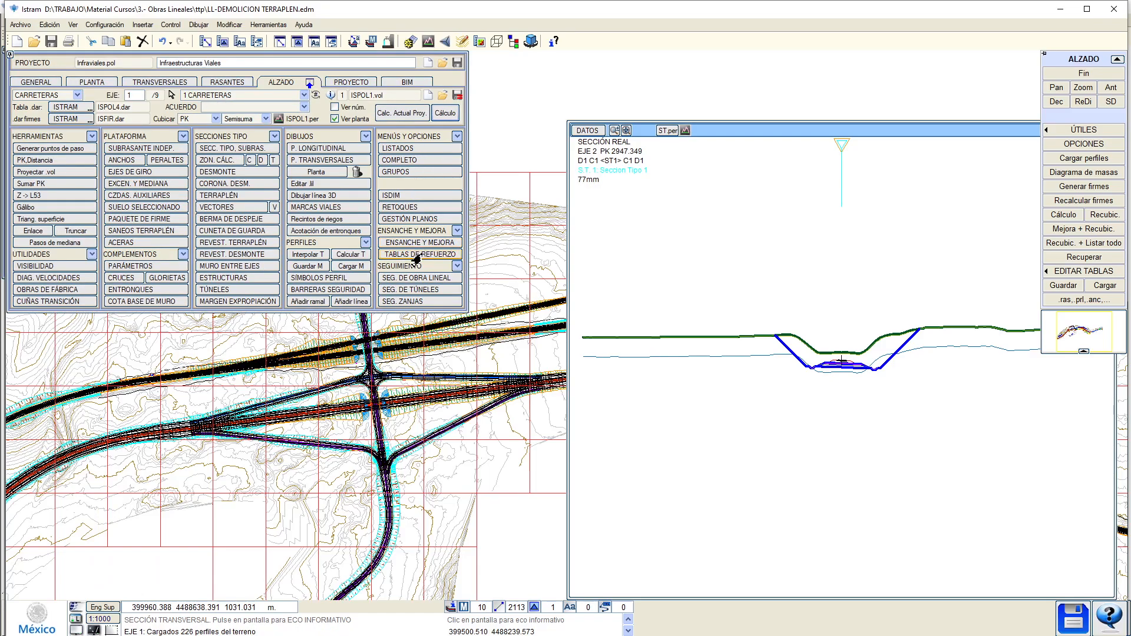
click(411, 243)
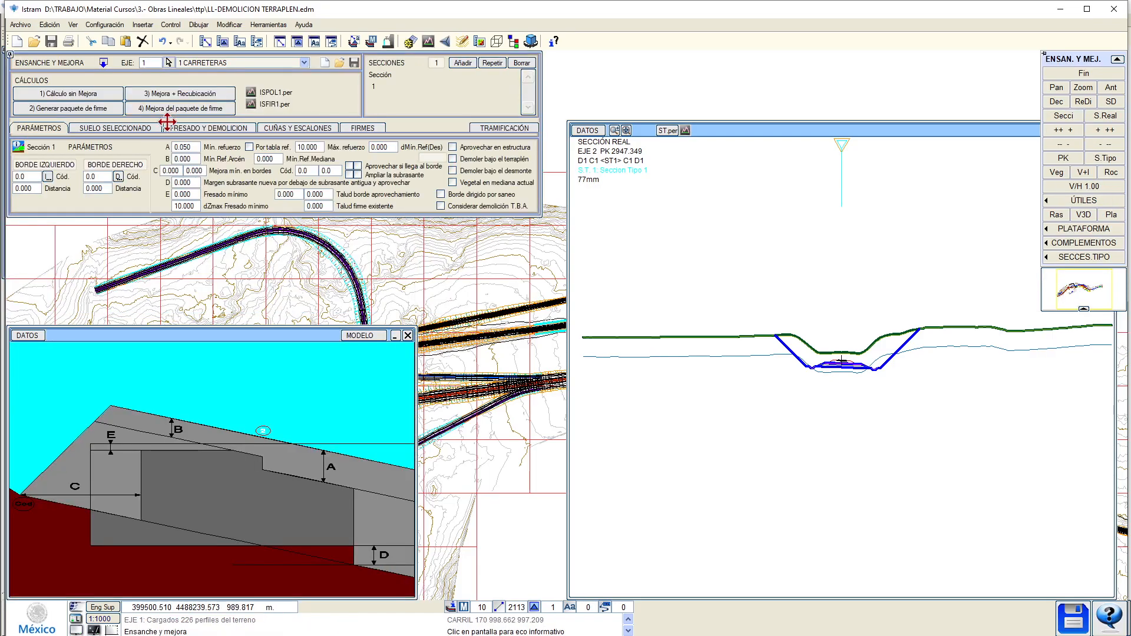
click(200, 129)
click(309, 128)
click(362, 128)
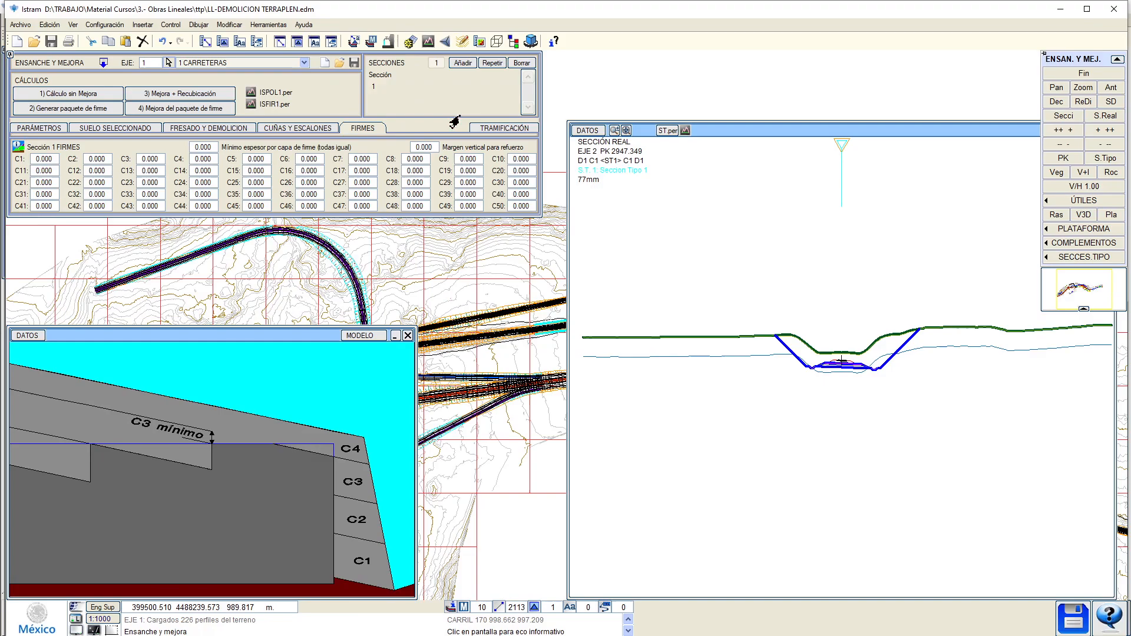
click(1084, 74)
Open axis 1's Tablas de refuerzo, try a Terreno natural reconocido entry to view its terrain types, and delete it.
click(386, 257)
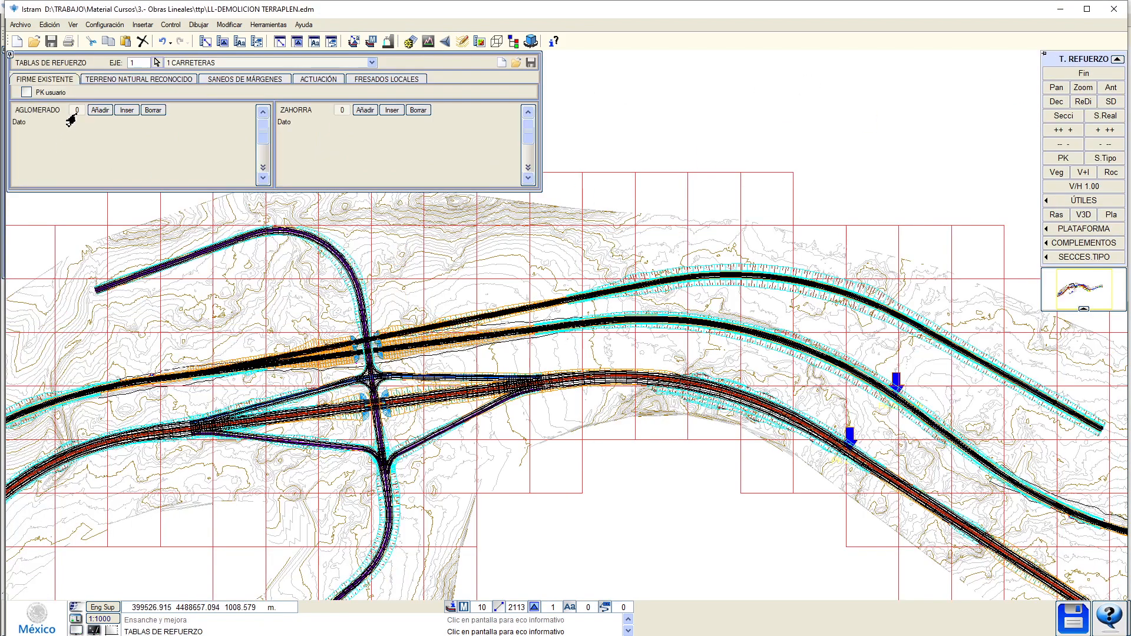
click(89, 80)
click(242, 110)
click(272, 134)
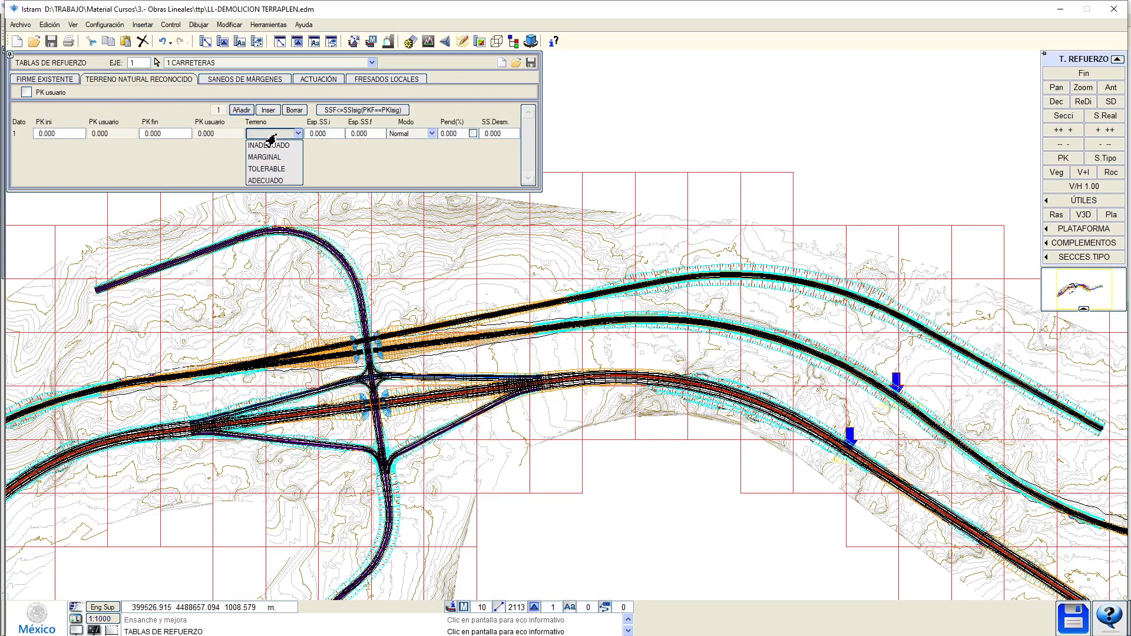
click(293, 110)
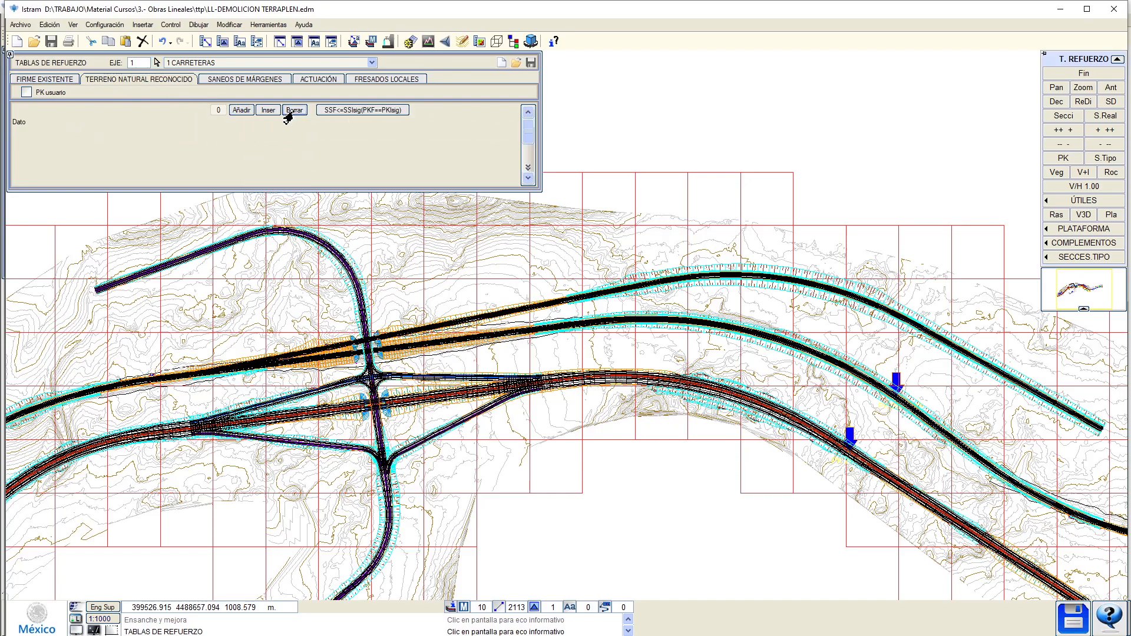
Try an aglomerado entry under Firme existente and a left-side entry under Saneos de márgenes, deleting both.
click(37, 79)
click(100, 110)
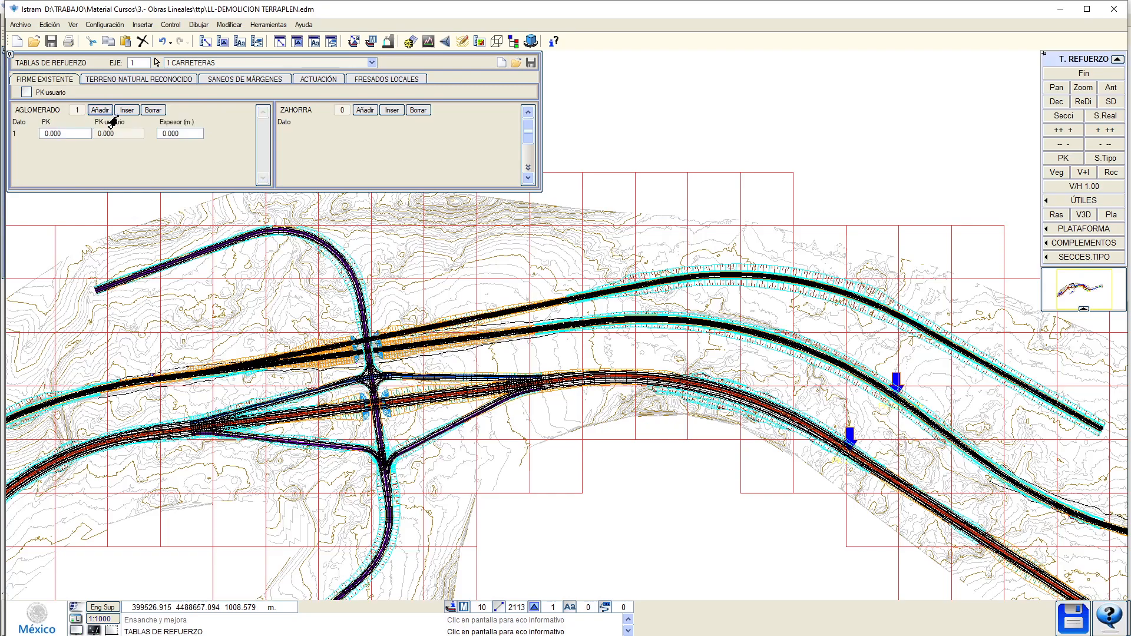
click(148, 111)
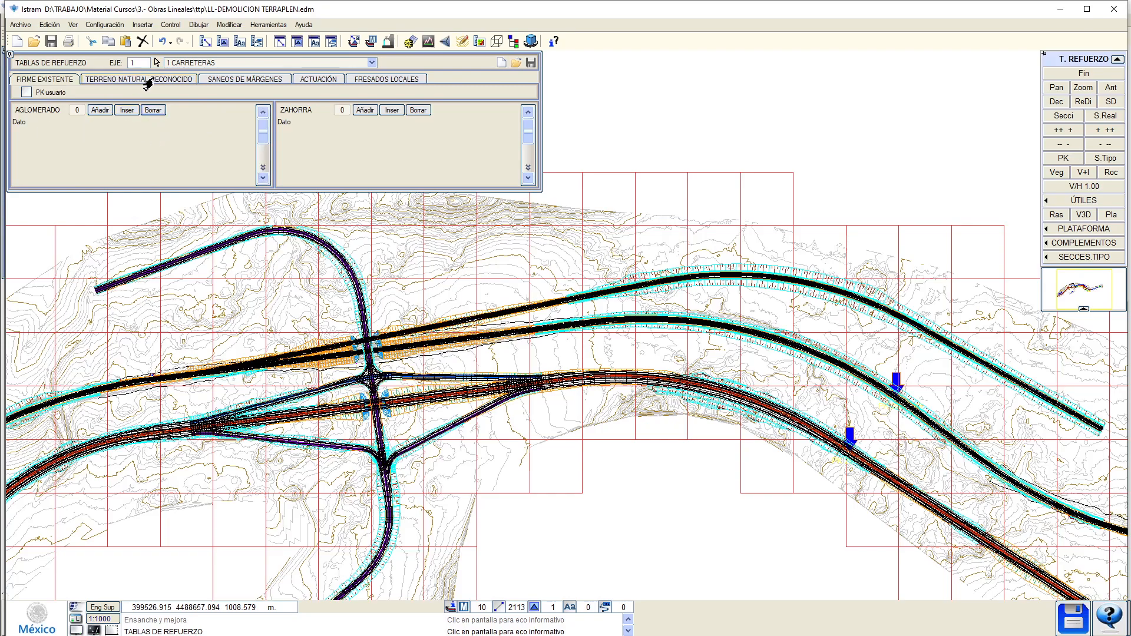
click(213, 79)
click(94, 110)
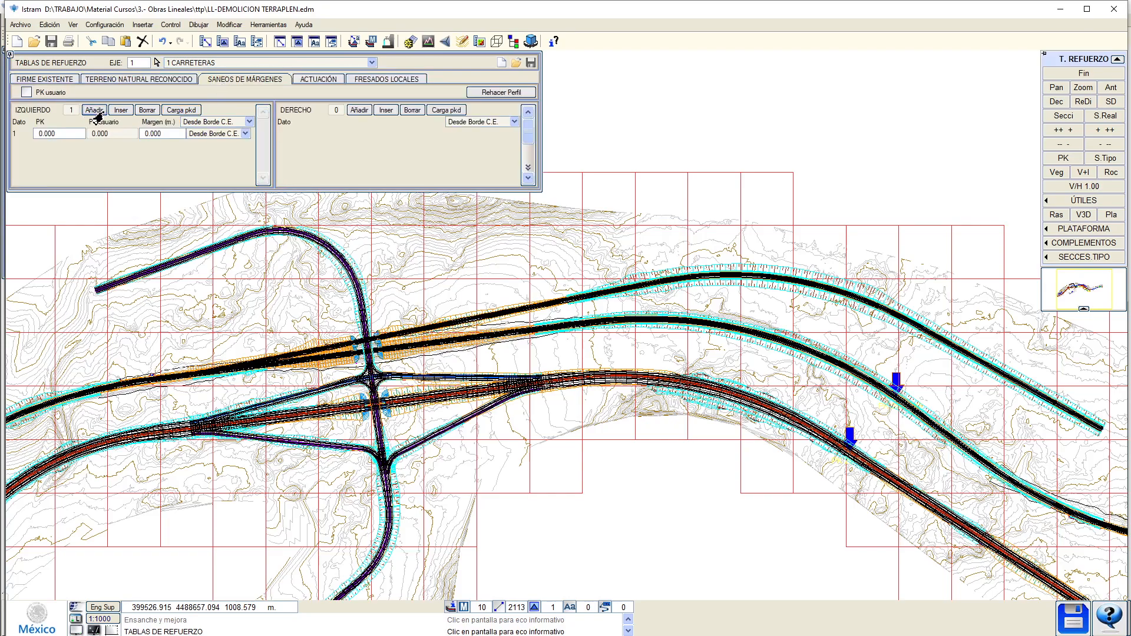
click(214, 134)
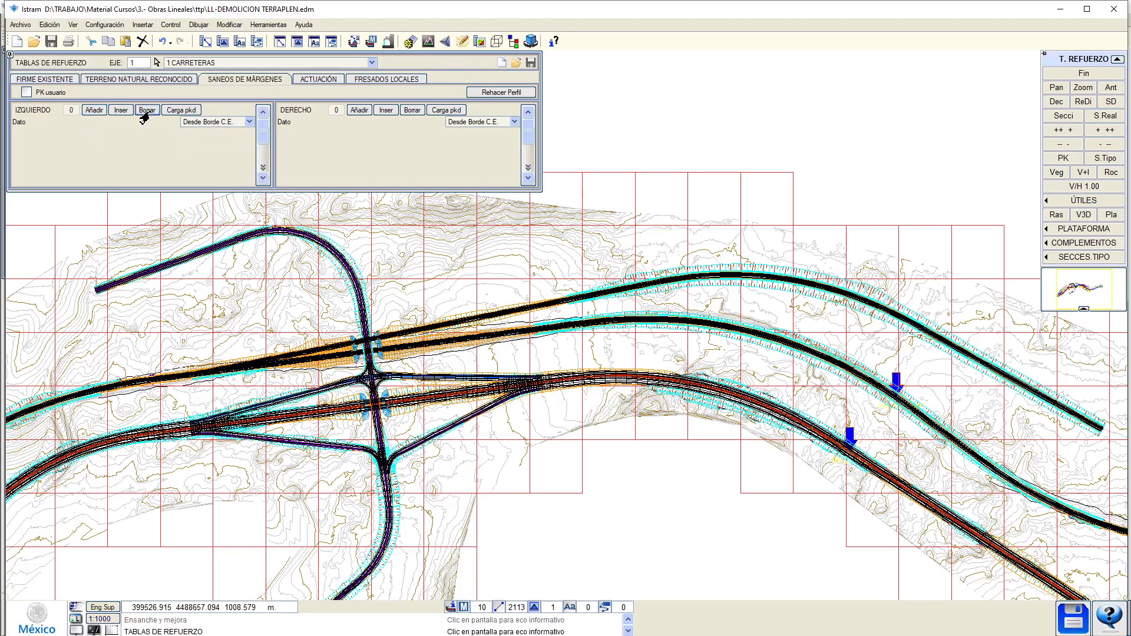
Try Actuación entries of type RECONSTRUCCION in the reinforcement tables and delete them all.
click(301, 82)
click(298, 133)
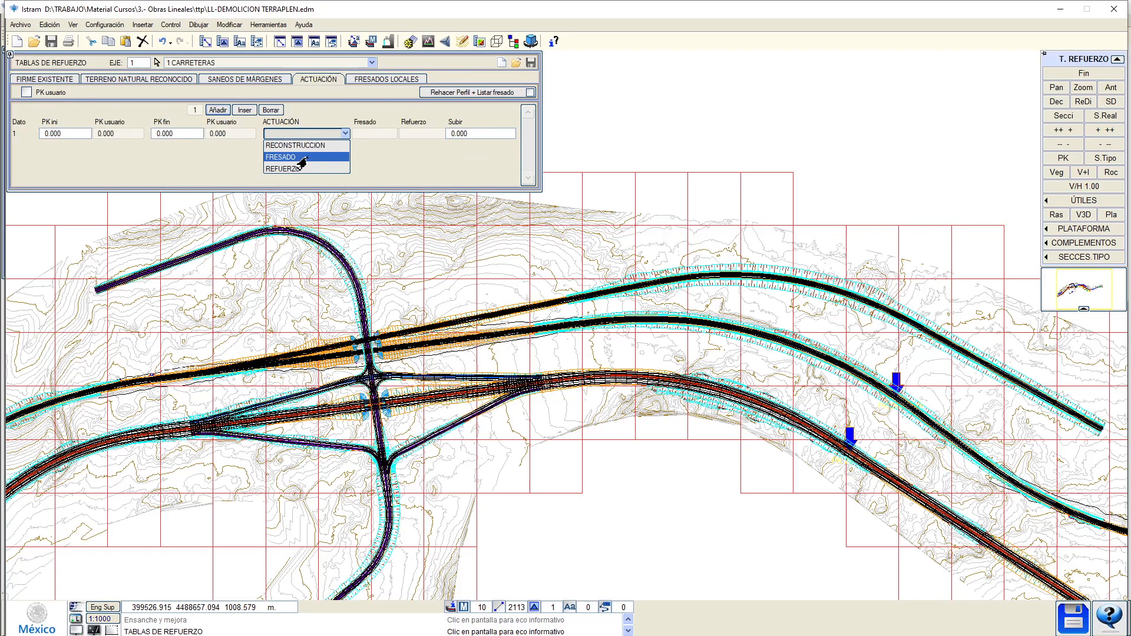
click(218, 111)
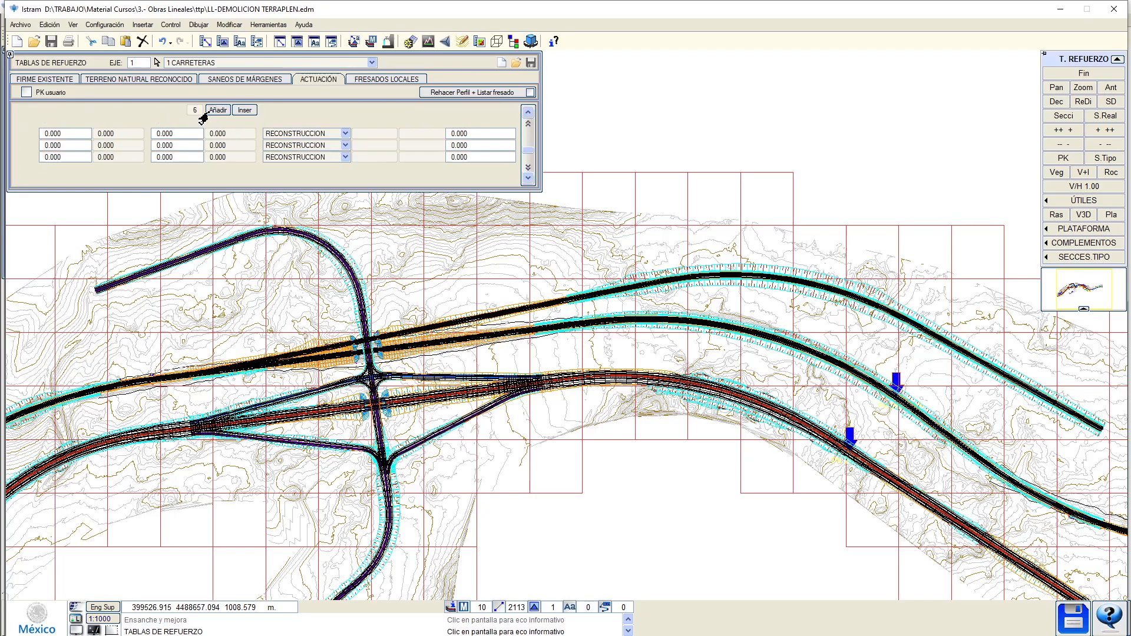
click(268, 111)
click(268, 111)
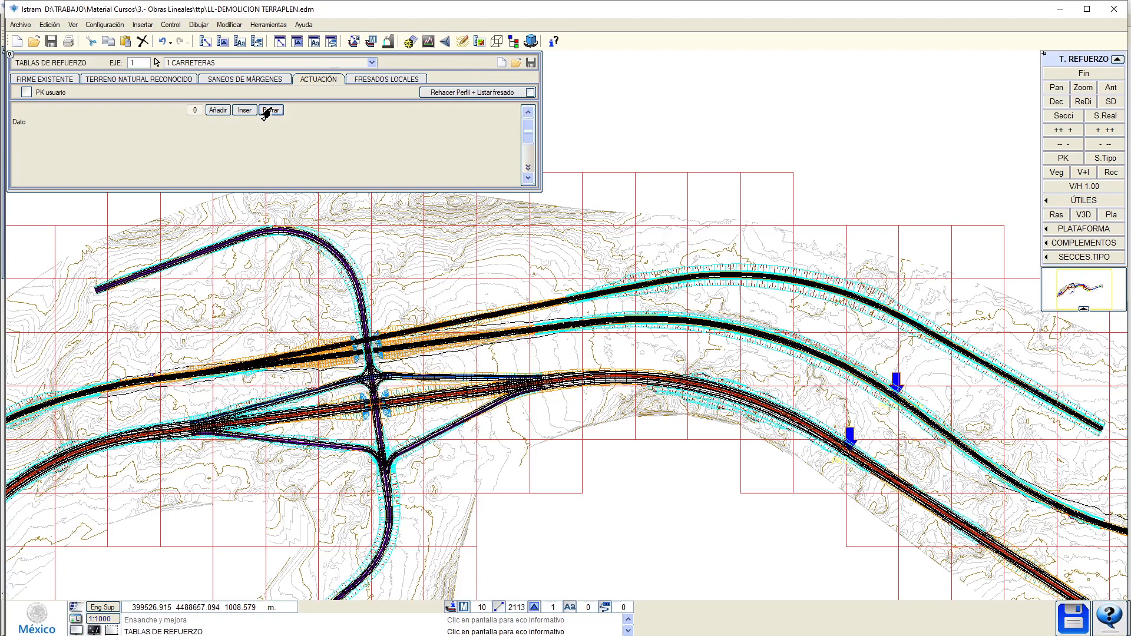
Add four blank Fresados locales entries for axis 1 and leave the reinforcement tables.
click(380, 80)
click(217, 111)
click(217, 111)
click(217, 111)
click(214, 112)
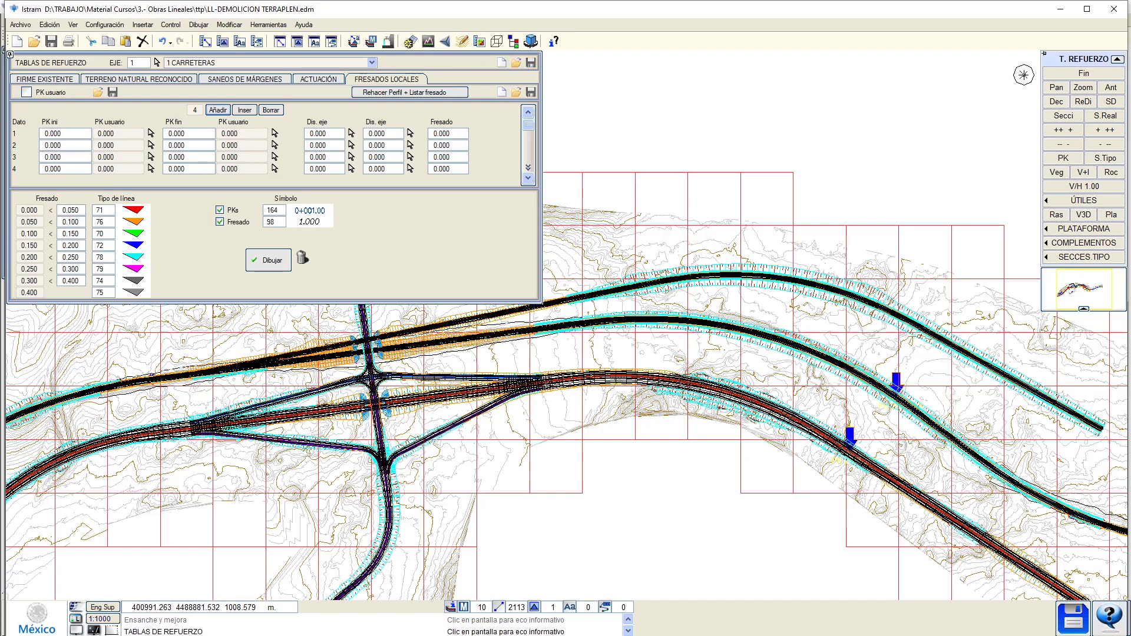
click(1084, 73)
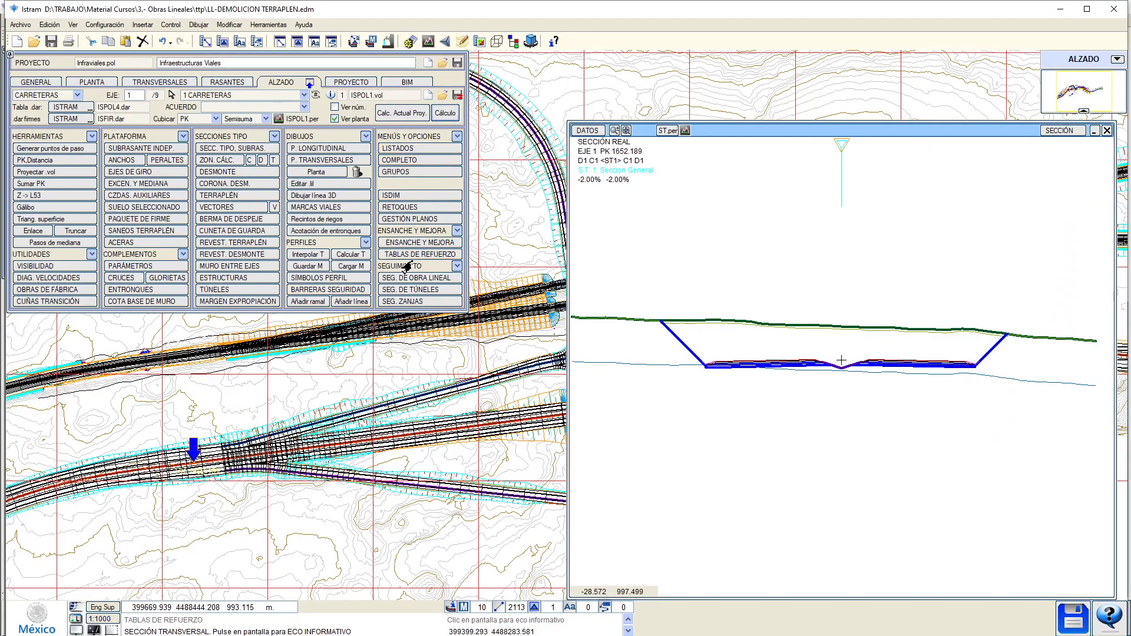
Save the linear works project, exit it, and switch to the Modelado de superficies module.
click(1073, 617)
click(1116, 59)
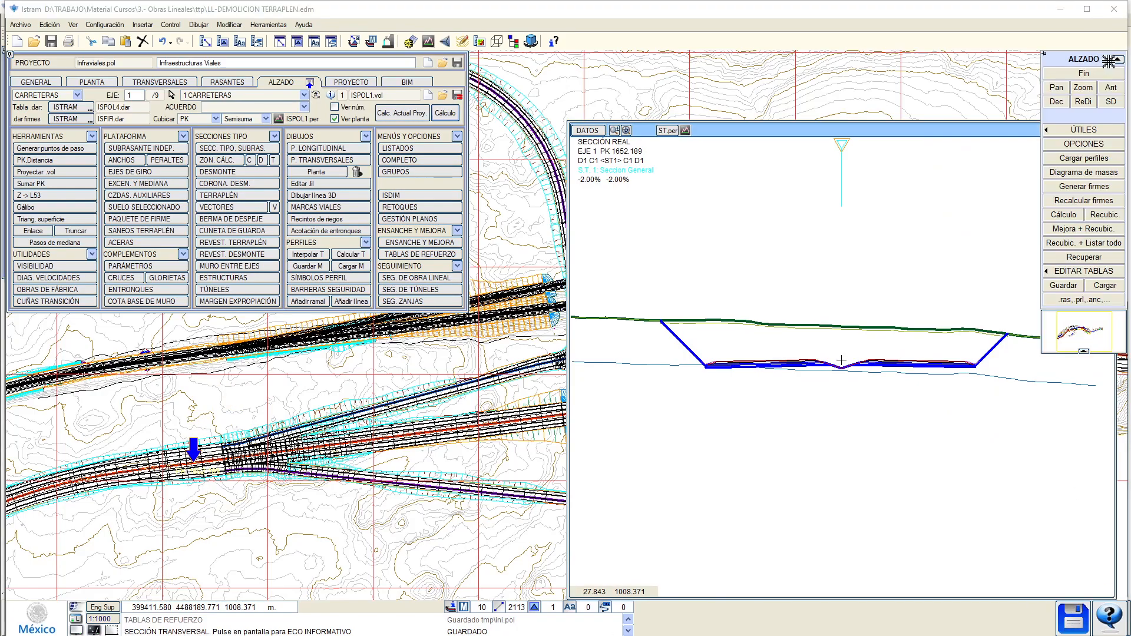
click(1094, 73)
click(1084, 72)
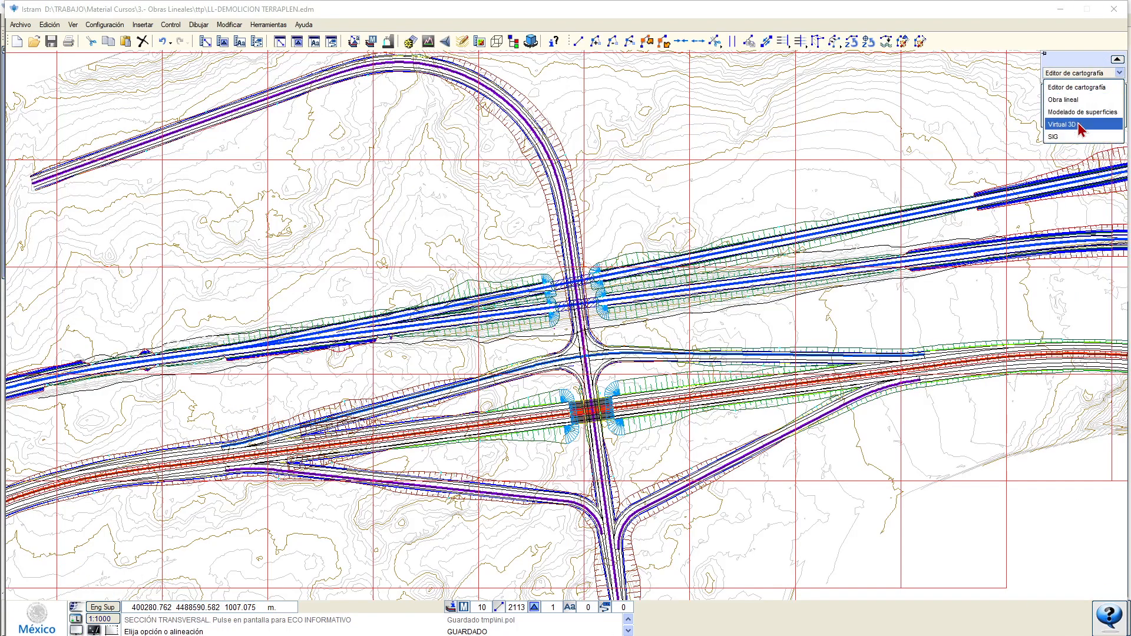
click(1078, 114)
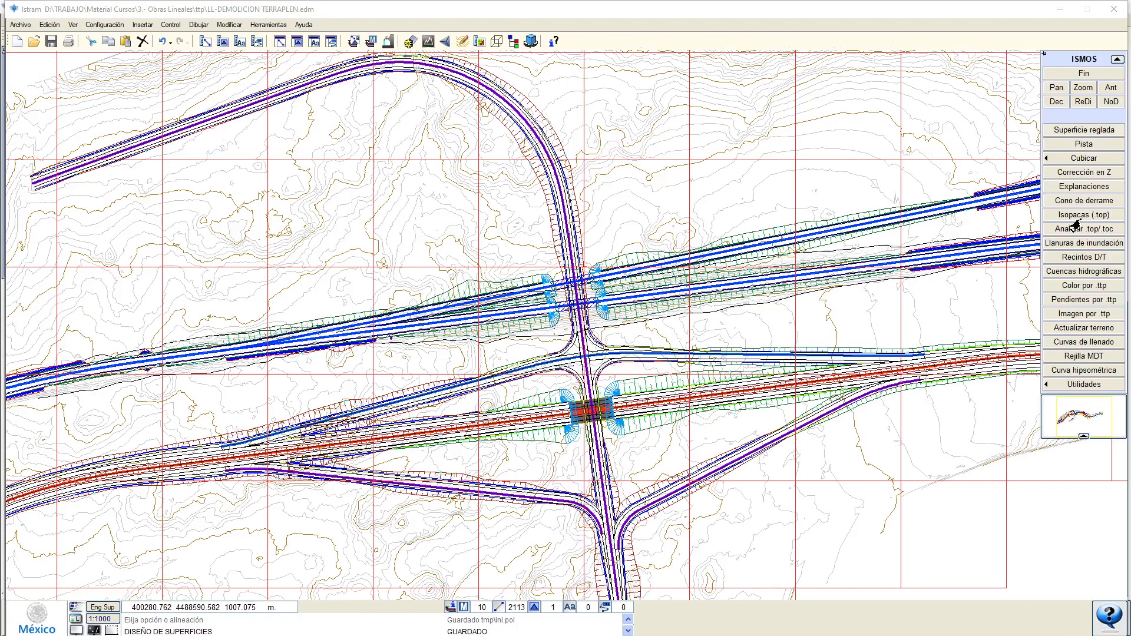
click(1067, 302)
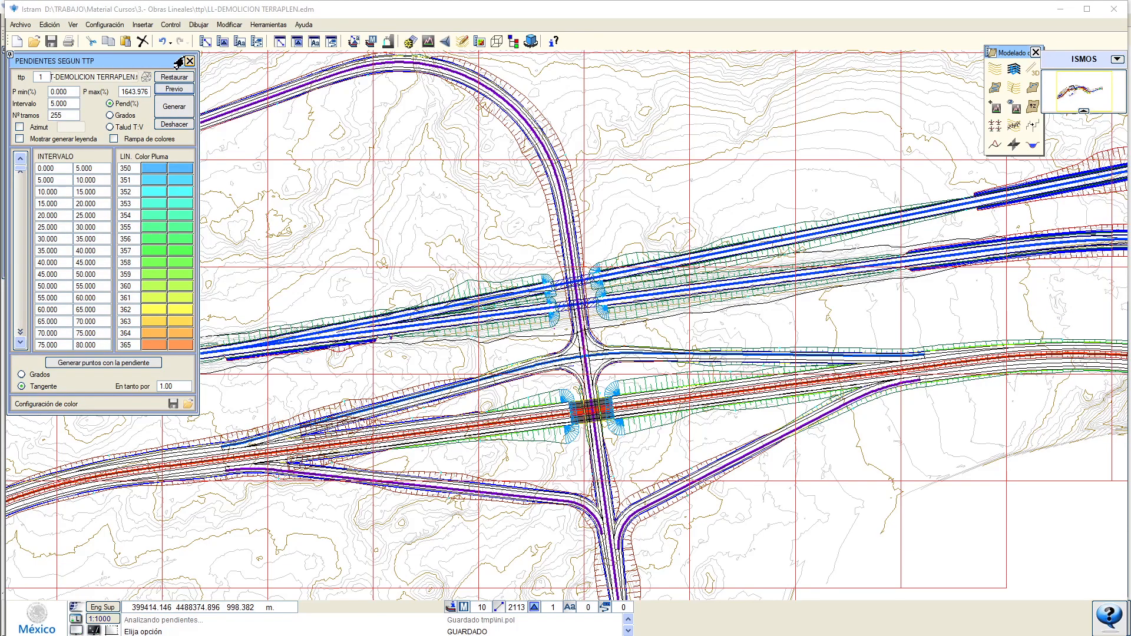
click(190, 60)
click(1117, 59)
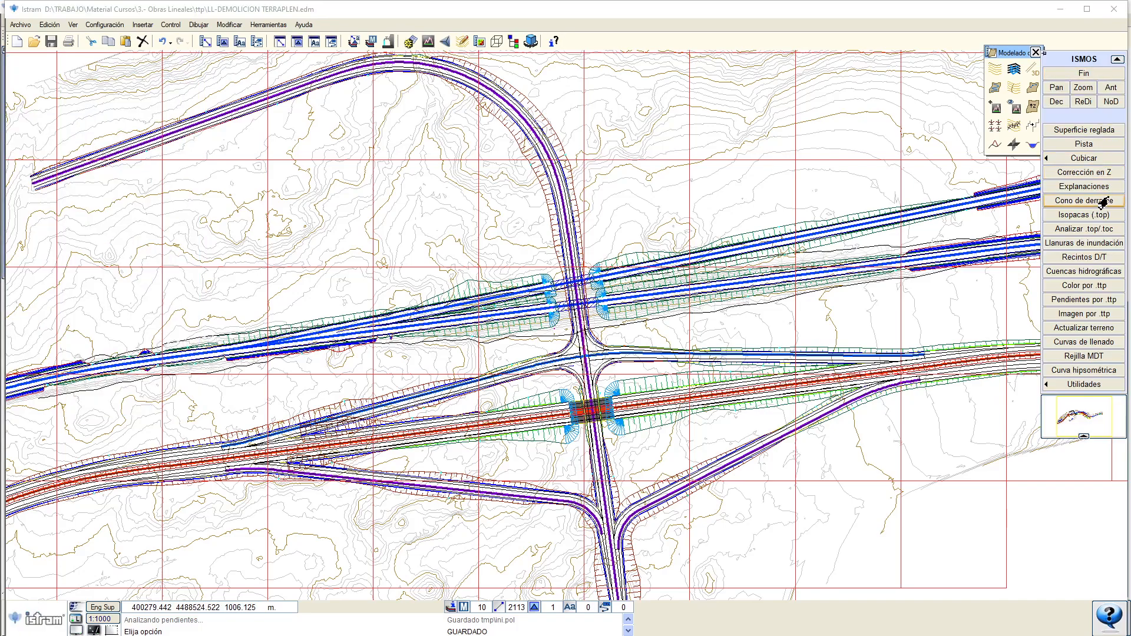
Open the volume calculation from ttp files and enable the creation of a dZ .ttp surface.
click(1084, 158)
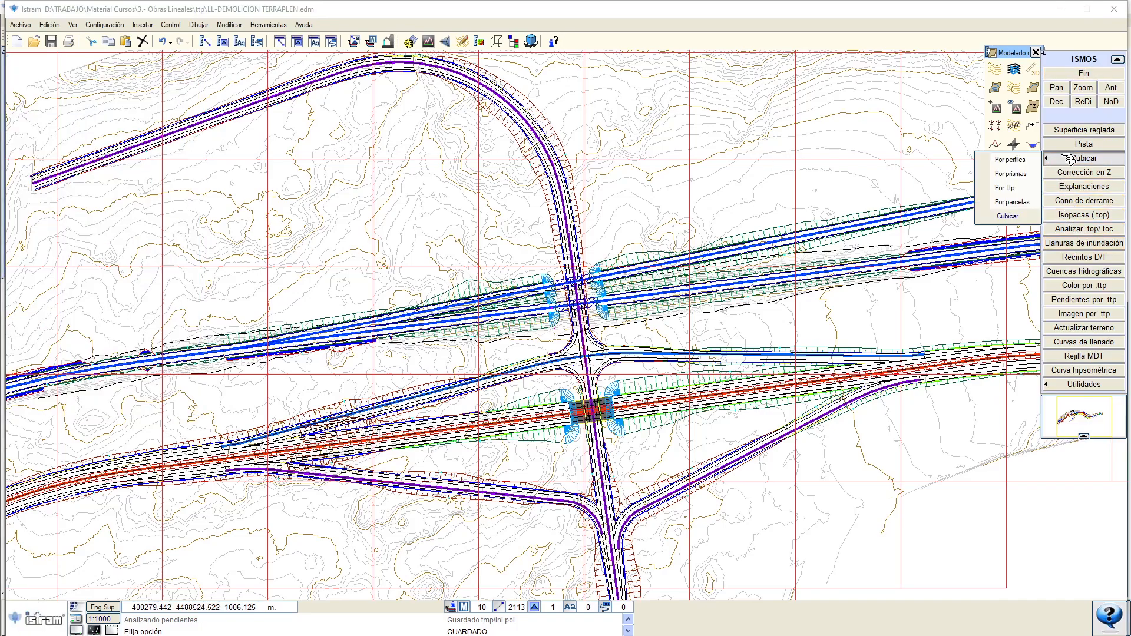
click(1021, 186)
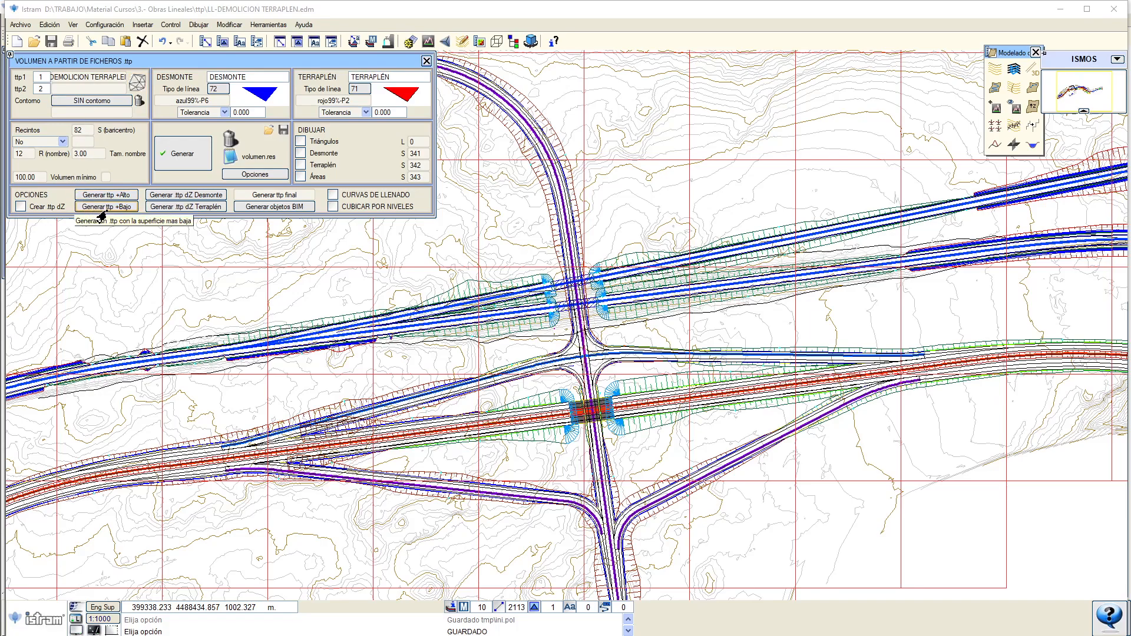
click(19, 207)
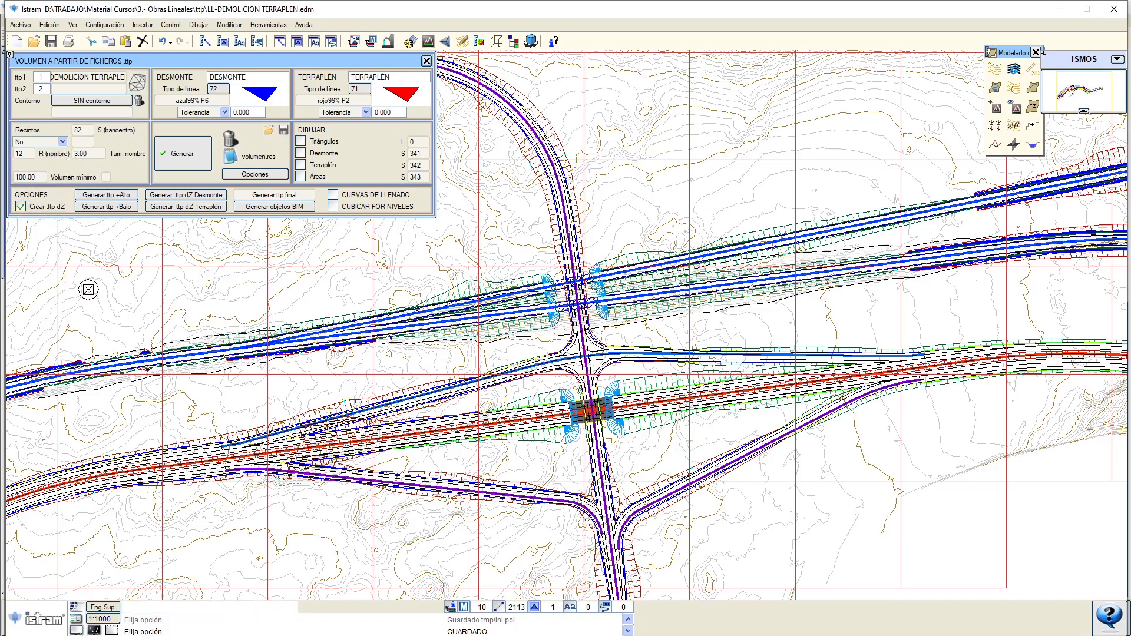
scroll(175, 373, up, 3)
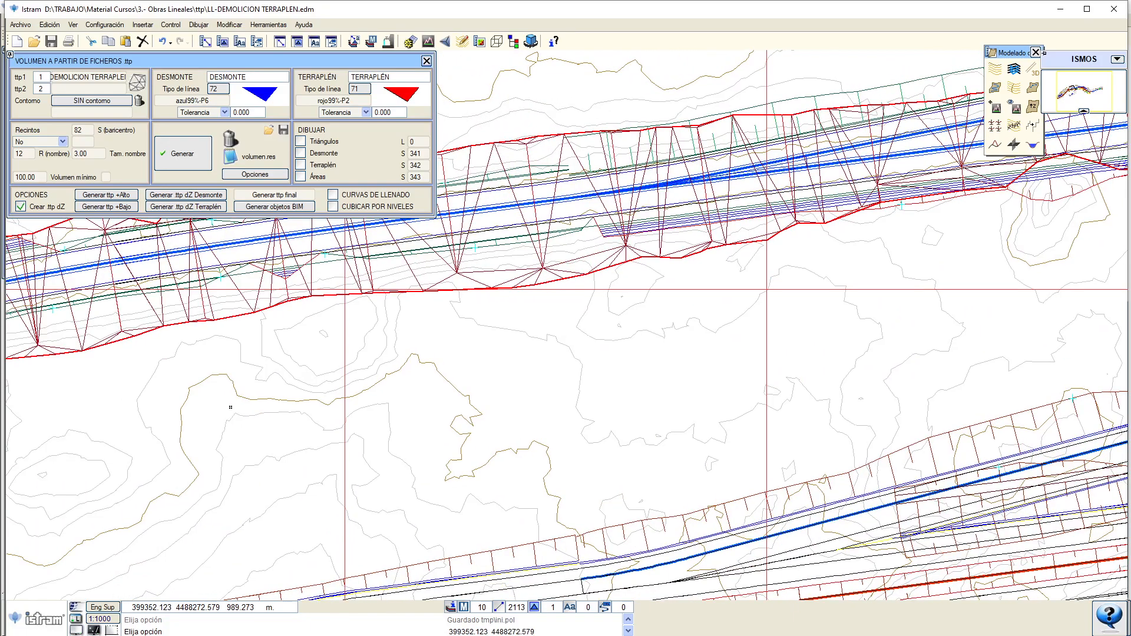